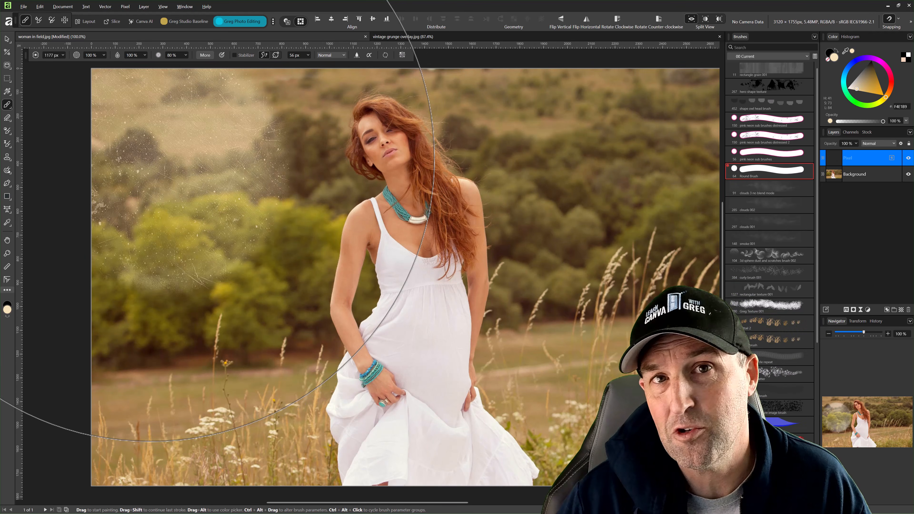
# Paint the light dust texture down the left side of the photo of the woman with the 1177 px brush
pyautogui.moveTo(151, 157)
pyautogui.mouseDown()
pyautogui.moveTo(533, 158)
pyautogui.moveTo(313, 201)
pyautogui.moveTo(530, 402)
pyautogui.moveTo(164, 368)
pyautogui.mouseUp()
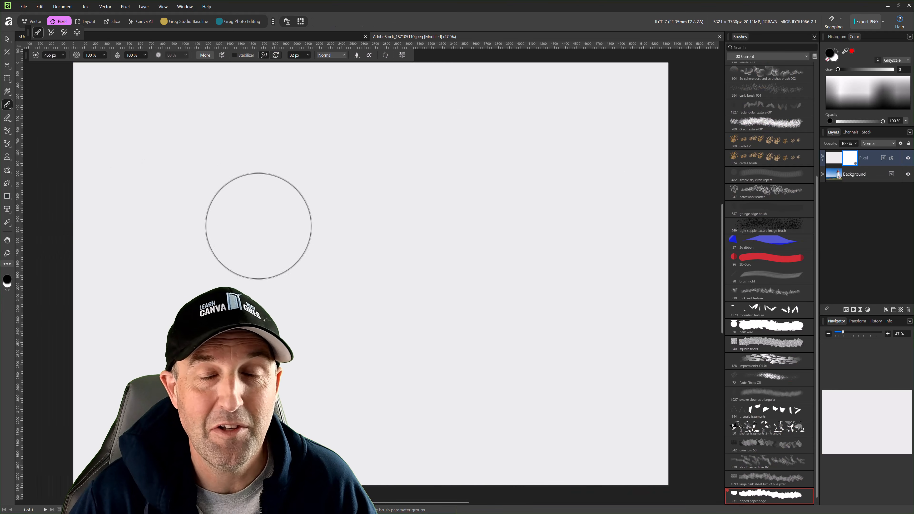
# Paint across the layer mask with the 465 px ripped paper edge brush to reveal the lighthouse photo underneath
pyautogui.moveTo(92, 209)
pyautogui.mouseDown()
pyautogui.moveTo(553, 143)
pyautogui.moveTo(41, 225)
pyautogui.moveTo(541, 229)
pyautogui.moveTo(339, 335)
pyautogui.moveTo(378, 139)
pyautogui.moveTo(356, 208)
pyautogui.mouseUp()
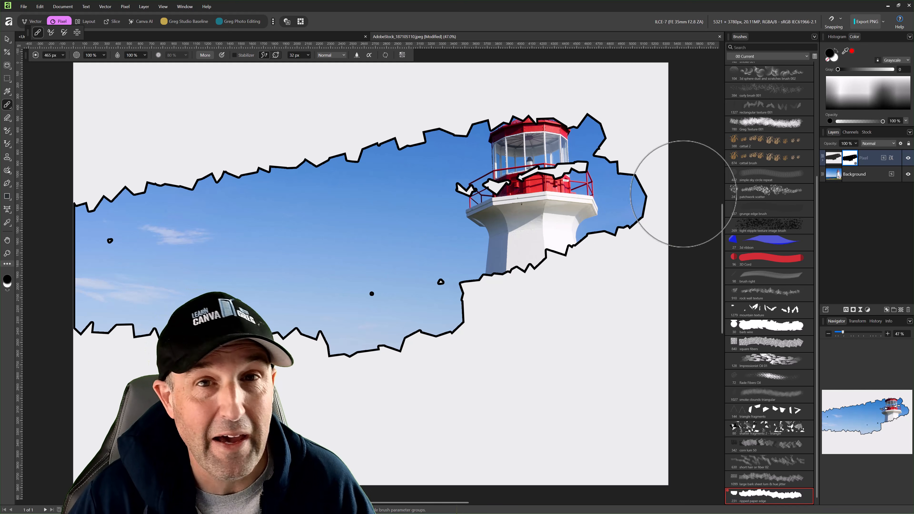
pyautogui.moveTo(253, 203)
pyautogui.mouseDown()
pyautogui.moveTo(6, 218)
pyautogui.moveTo(603, 227)
pyautogui.moveTo(479, 313)
pyautogui.moveTo(333, 355)
pyautogui.moveTo(282, 385)
pyautogui.moveTo(348, 350)
pyautogui.moveTo(315, 366)
pyautogui.moveTo(257, 301)
pyautogui.moveTo(317, 318)
pyautogui.moveTo(168, 347)
pyautogui.moveTo(663, 237)
pyautogui.moveTo(524, 301)
pyautogui.moveTo(503, 268)
pyautogui.moveTo(657, 190)
pyautogui.moveTo(691, 188)
pyautogui.moveTo(671, 139)
pyautogui.moveTo(651, 138)
pyautogui.moveTo(450, 216)
pyautogui.moveTo(387, 225)
pyautogui.moveTo(603, 195)
pyautogui.moveTo(563, 185)
pyautogui.moveTo(576, 216)
pyautogui.mouseUp()
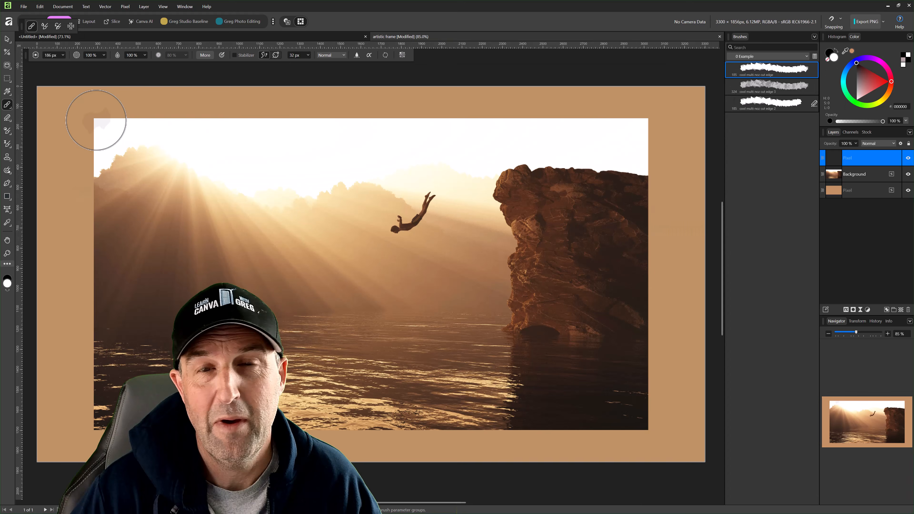
# Paint a rough black frame along all four edges of the cliff diver photo with the 186 px cut-edge brush
pyautogui.moveTo(113, 122); pyautogui.dragTo(651, 119)
pyautogui.keyDown('shift'); pyautogui.click(645, 426); pyautogui.keyUp('shift')
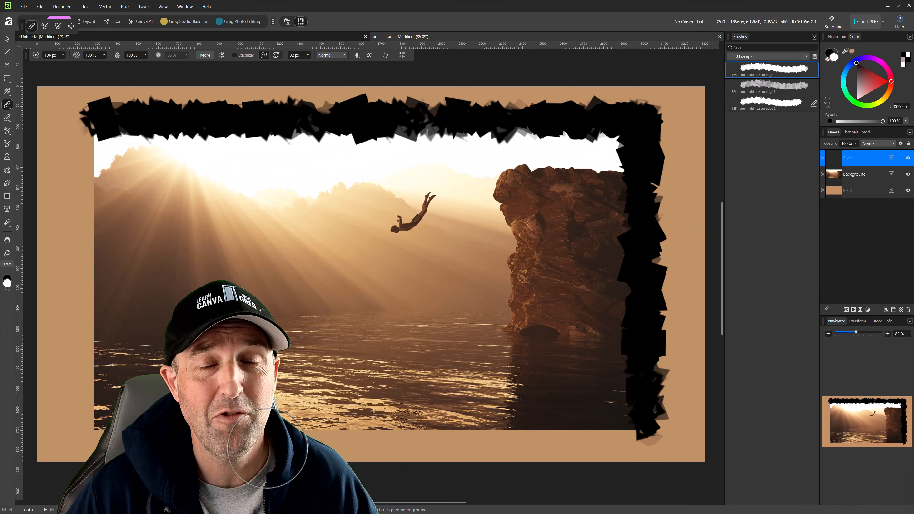
pyautogui.keyDown('shift'); pyautogui.click(95, 424); pyautogui.keyUp('shift')
pyautogui.keyDown('shift'); pyautogui.click(92, 124); pyautogui.keyUp('shift')
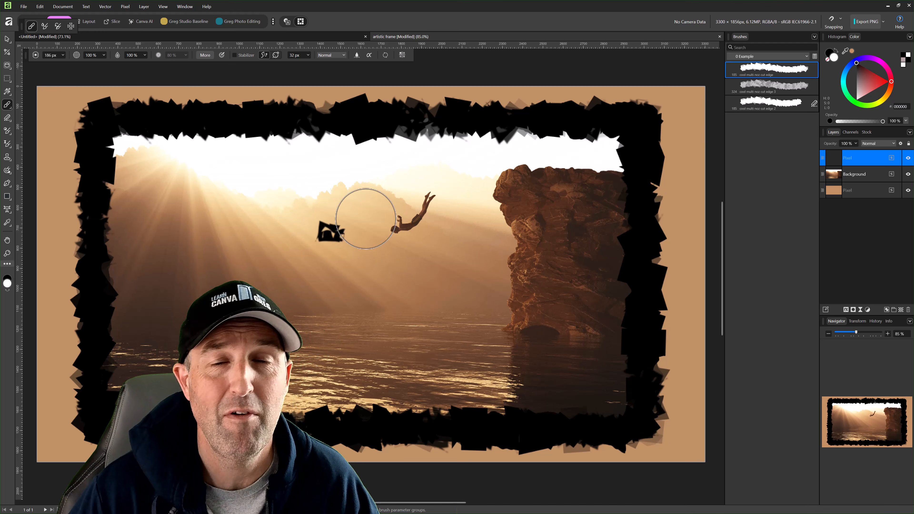
# Paint around the photo's edges on the Background layer with the 324 px second cut-edge brush in Color Dodge mode
pyautogui.click(864, 174)
pyautogui.click(901, 310)
pyautogui.click(736, 88)
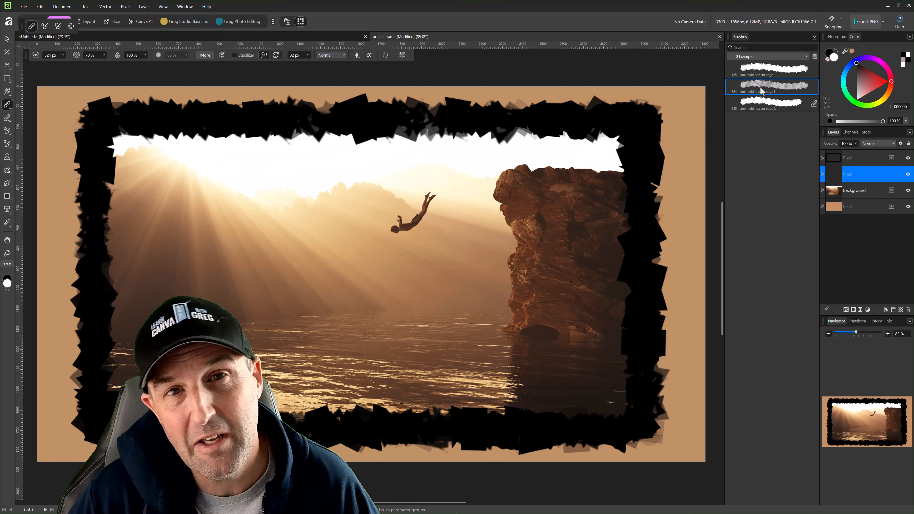
pyautogui.click(338, 55)
pyautogui.click(335, 133)
pyautogui.hotkey('ctrl', 'z')
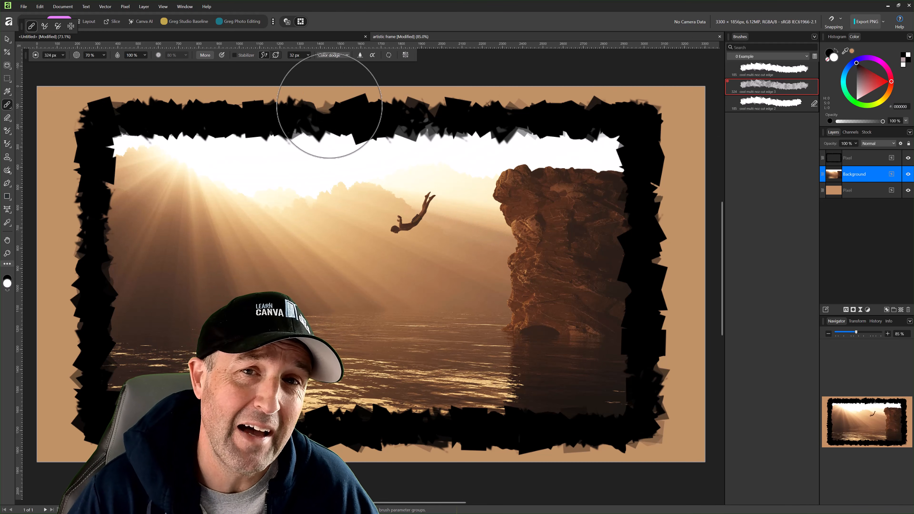
pyautogui.moveTo(329, 105)
pyautogui.mouseDown()
pyautogui.moveTo(83, 105)
pyautogui.moveTo(27, 416)
pyautogui.moveTo(669, 436)
pyautogui.mouseUp()
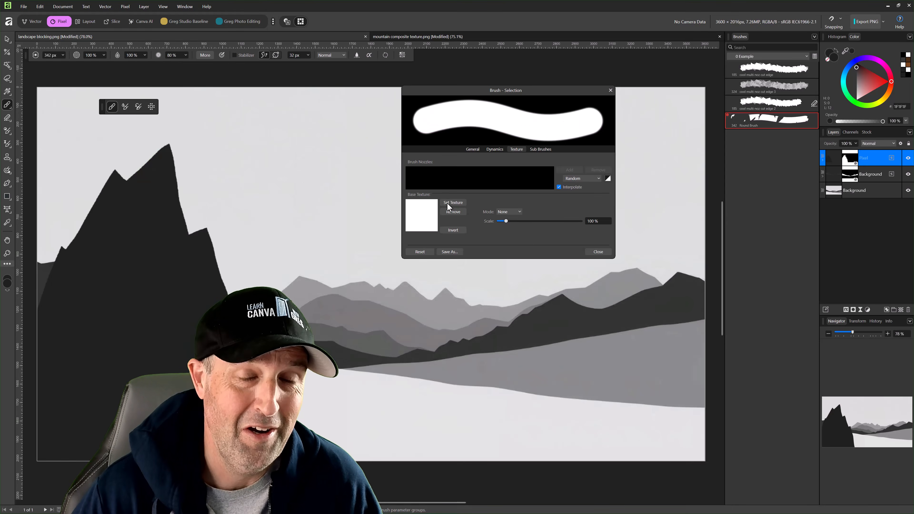
# Set the brush's base texture to the mountain composite texture image
pyautogui.click(448, 203)
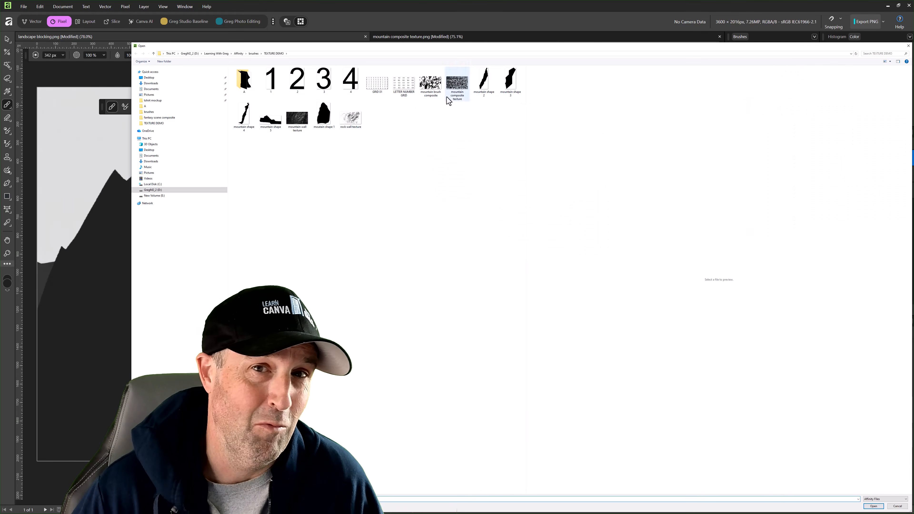
pyautogui.click(431, 83)
pyautogui.click(457, 83)
pyautogui.click(873, 507)
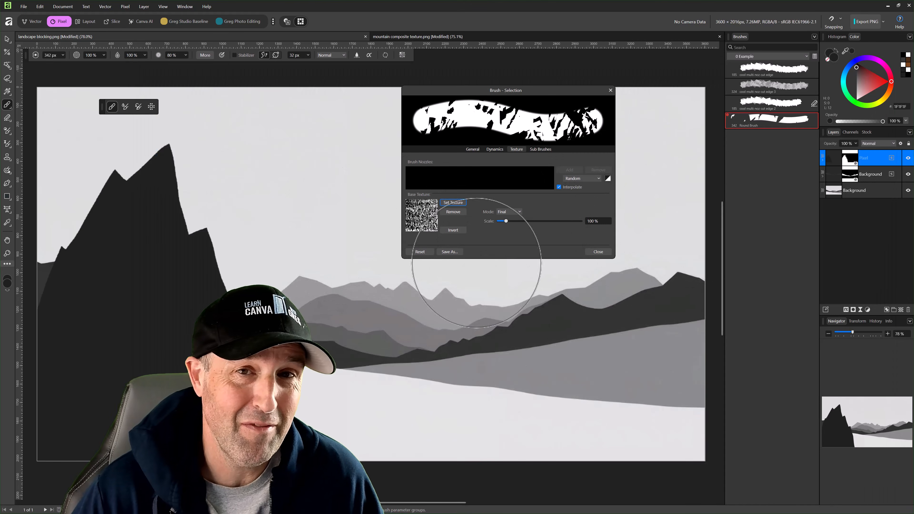
# Paint the rock texture over the large dark mountain with the textured brush in colour 544949
pyautogui.click(908, 159)
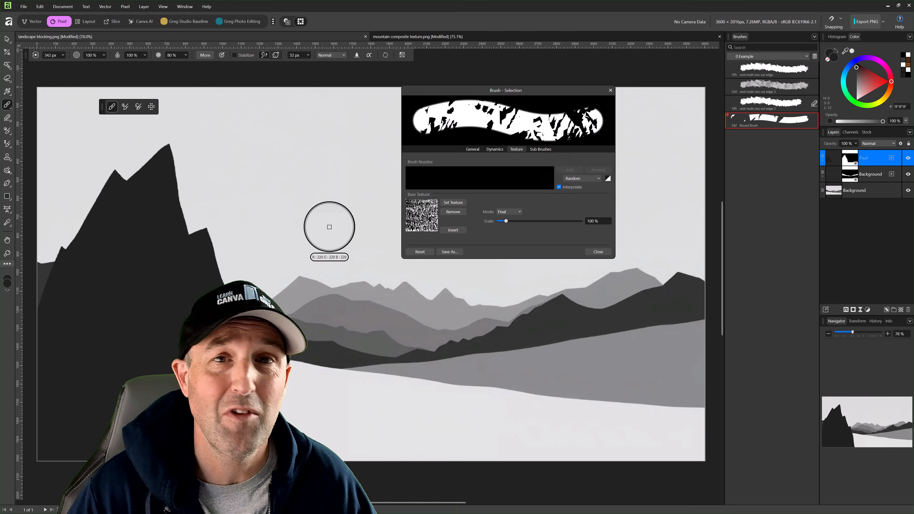
pyautogui.moveTo(229, 241)
pyautogui.mouseDown()
pyautogui.moveTo(51, 367)
pyautogui.moveTo(133, 335)
pyautogui.moveTo(222, 389)
pyautogui.mouseUp()
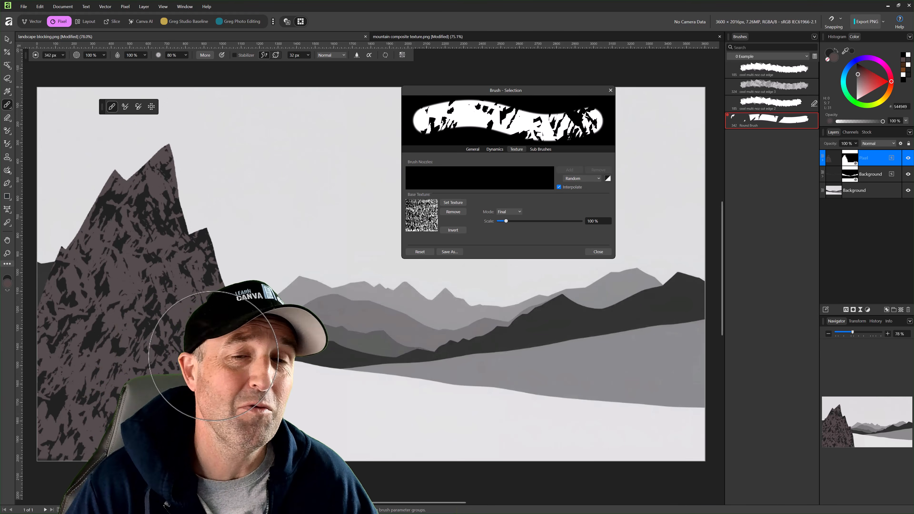
# Reduce the base texture scale to 64 % and paint the distant dark mountain range on the masked Background layer
pyautogui.click(868, 174)
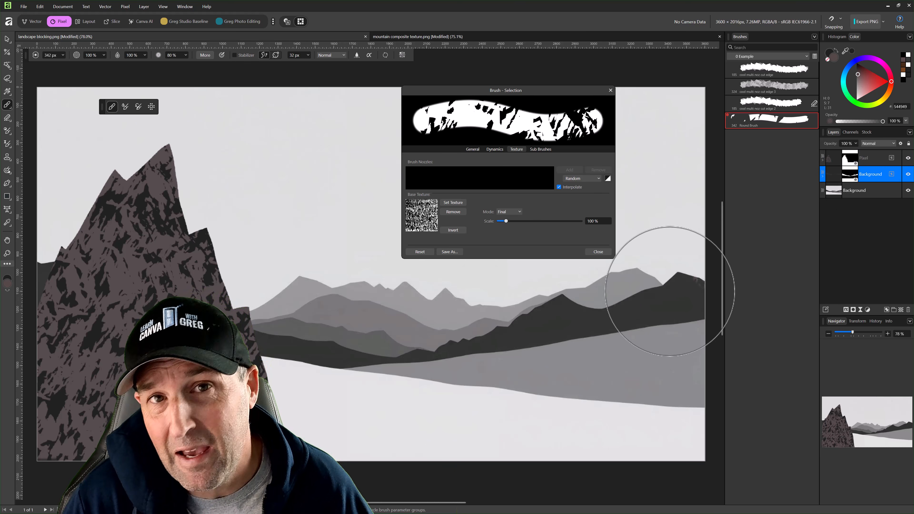
pyautogui.moveTo(671, 288); pyautogui.dragTo(511, 333)
pyautogui.moveTo(507, 221); pyautogui.dragTo(500, 221)
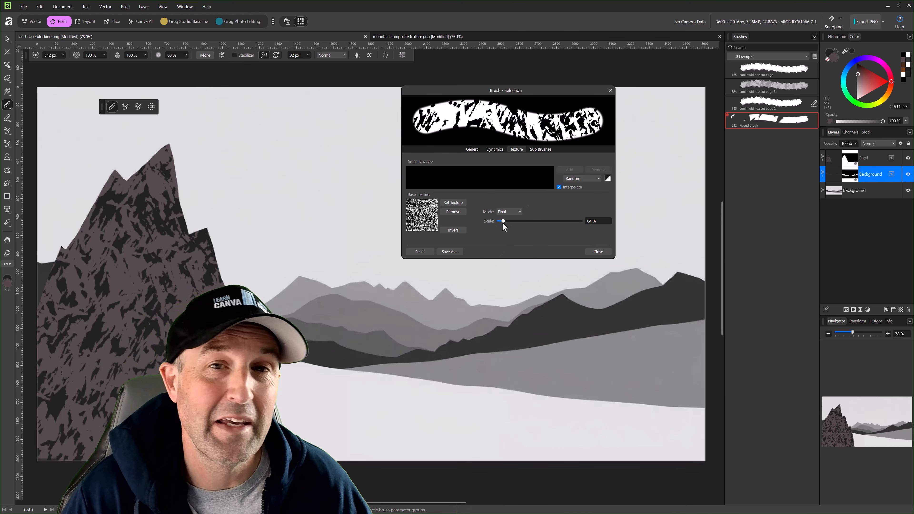
pyautogui.moveTo(688, 317); pyautogui.dragTo(274, 346)
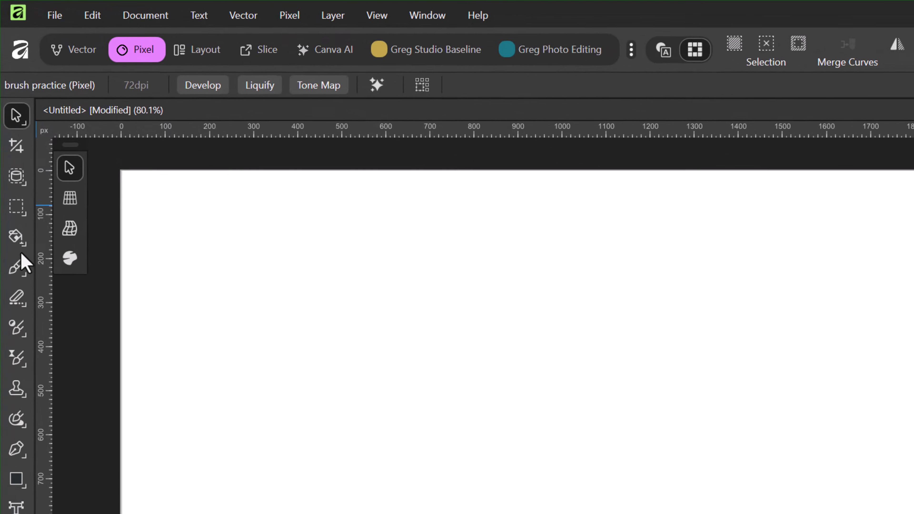
# Examine which brush tools the Pixel and Vector studios offer
pyautogui.click(21, 300)
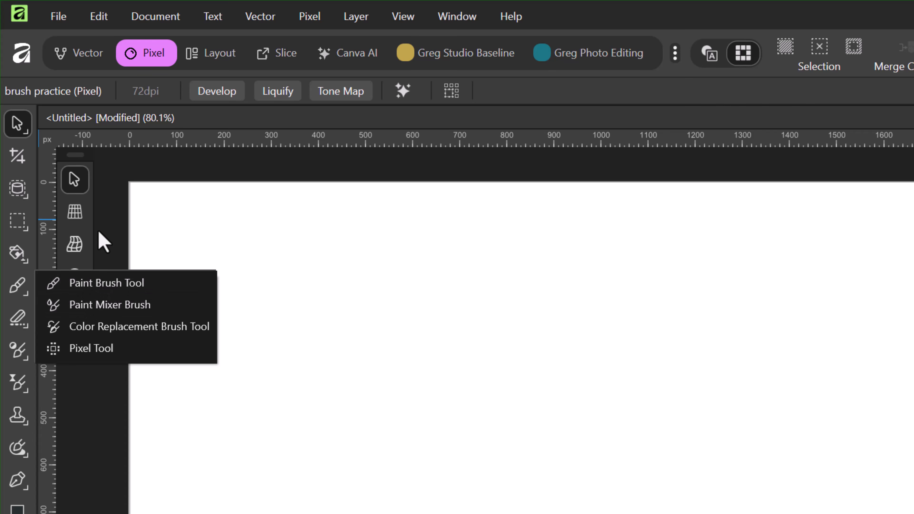
pyautogui.click(84, 57)
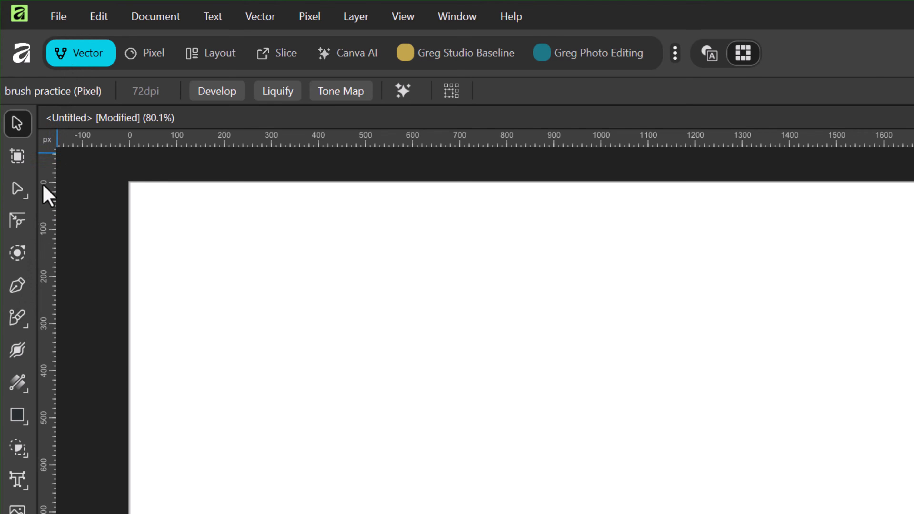
pyautogui.moveTo(18, 333)
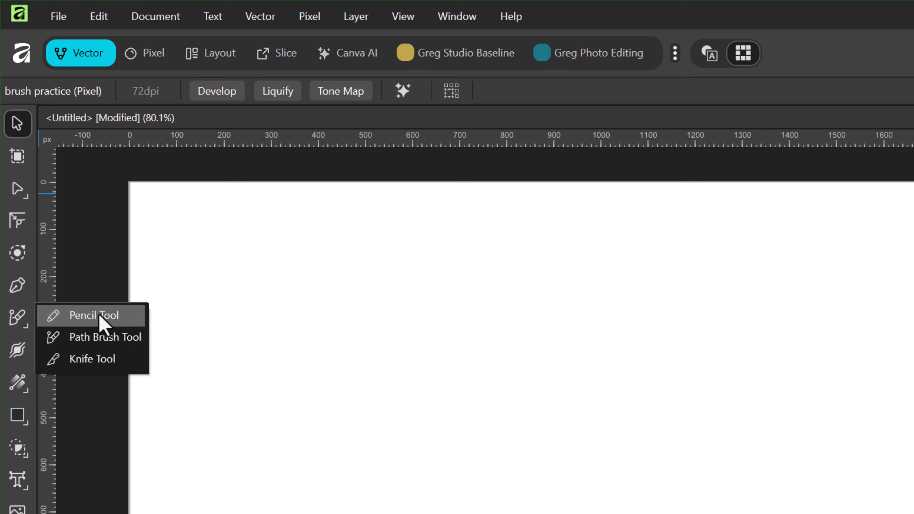
# Return to the Pixel studio and activate the Paint Brush Tool
pyautogui.click(147, 54)
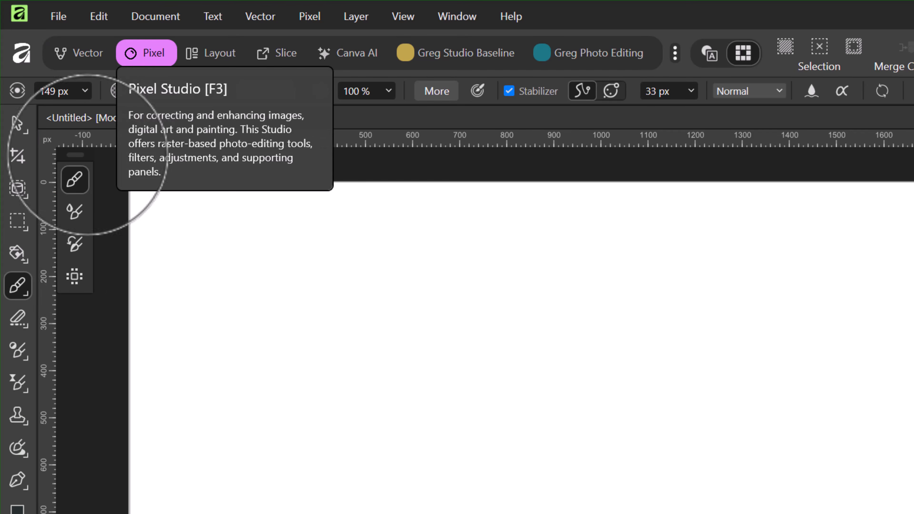
pyautogui.click(24, 292)
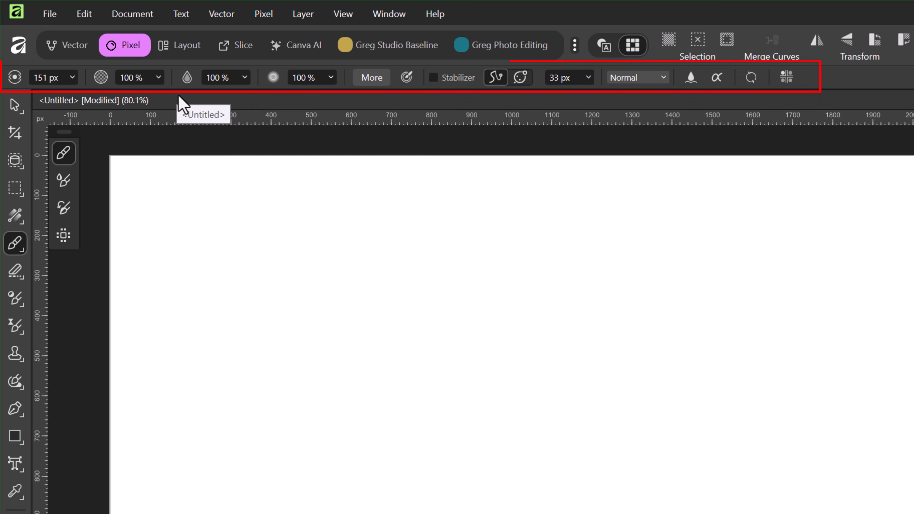
# Compare the Gradient Tool's context options with those of the Paint Brush Tool, and undo the stray dab on the canvas
pyautogui.click(15, 216)
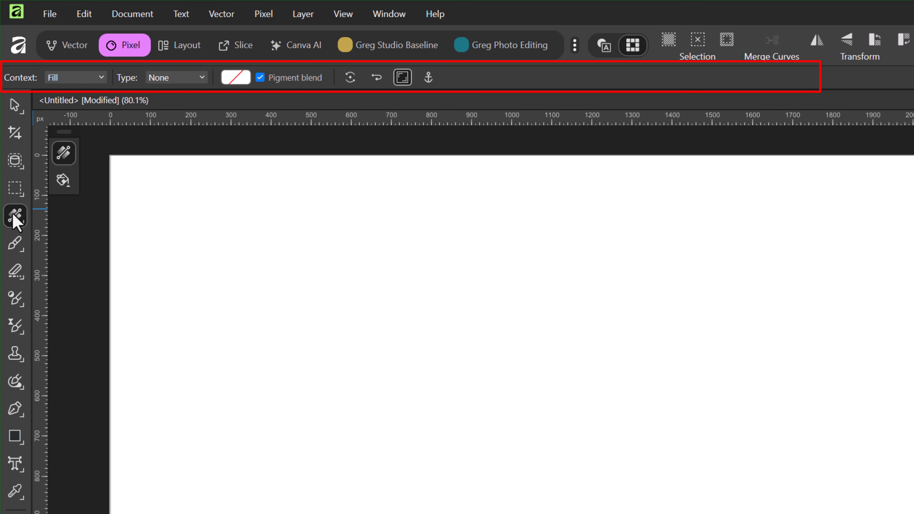
pyautogui.click(15, 245)
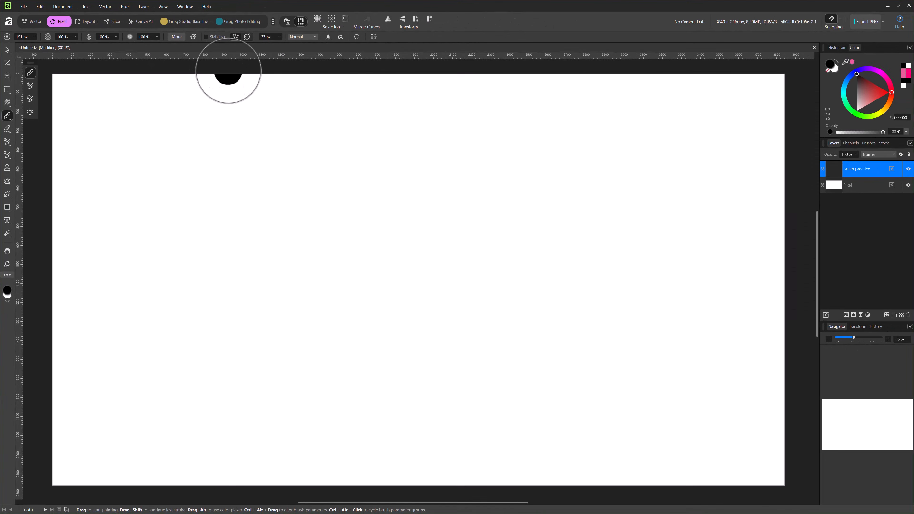
pyautogui.hotkey('ctrl', 'z')
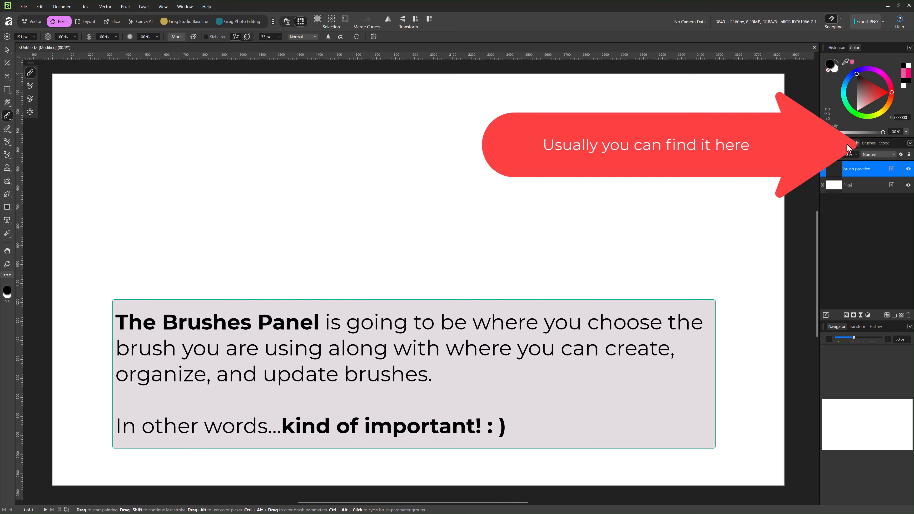
# Detach the Brushes panel, float it over the edge of the canvas and lengthen it to show more brushes
pyautogui.click(868, 143)
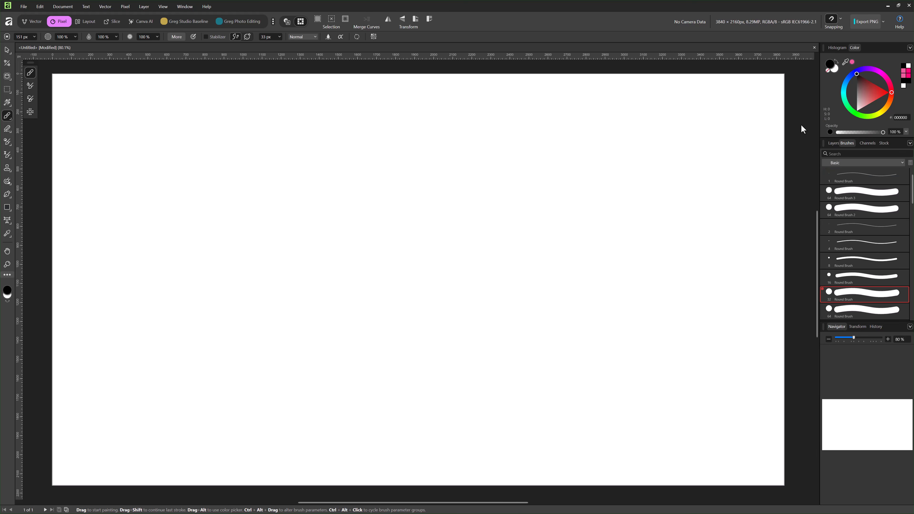
pyautogui.moveTo(848, 143)
pyautogui.mouseDown()
pyautogui.moveTo(738, 109)
pyautogui.moveTo(737, 65)
pyautogui.mouseUp()
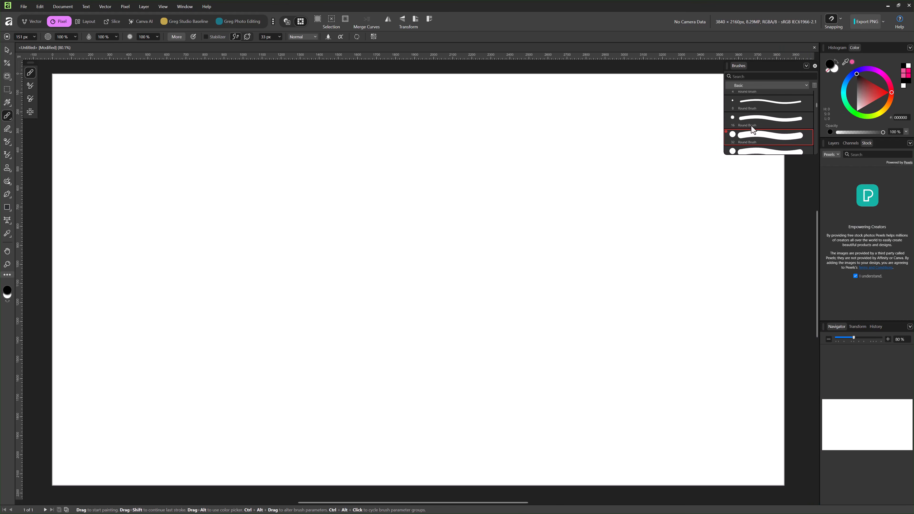
pyautogui.moveTo(735, 155)
pyautogui.mouseDown()
pyautogui.moveTo(737, 471)
pyautogui.moveTo(738, 436)
pyautogui.moveTo(725, 440)
pyautogui.mouseUp()
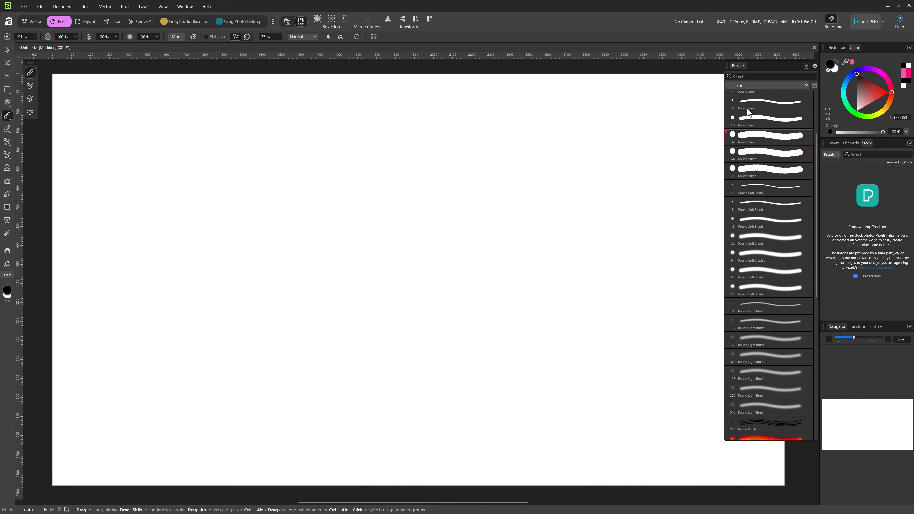
pyautogui.click(646, 215)
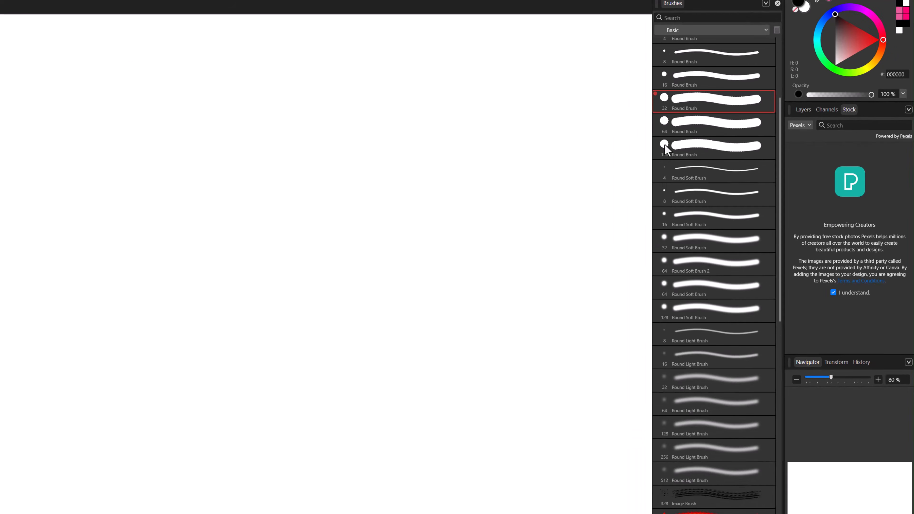
# Compare the 64 px and 128 px Round Brush presets with the 4 px Round Soft Brush
pyautogui.click(694, 124)
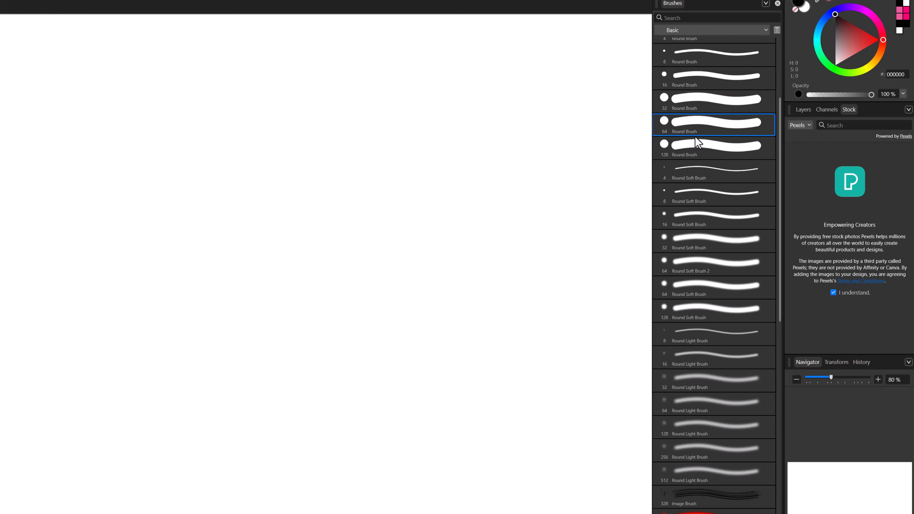
pyautogui.click(698, 149)
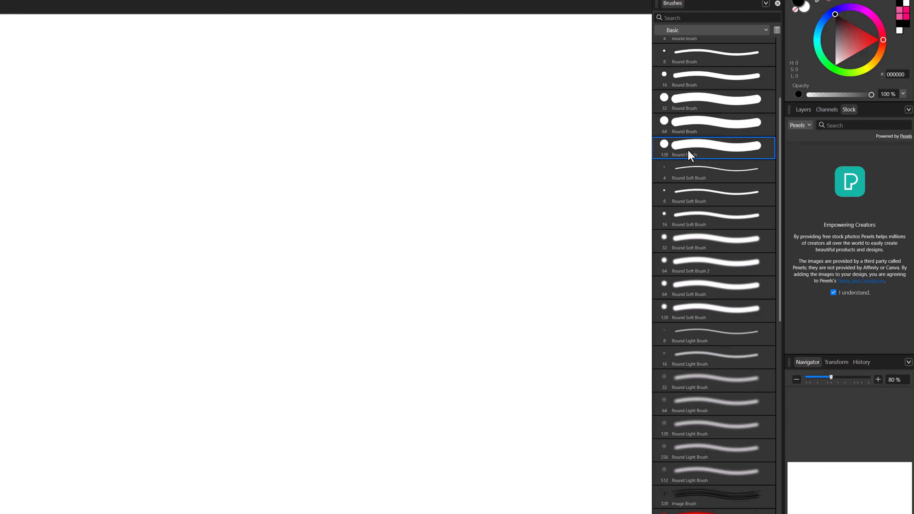
pyautogui.click(684, 128)
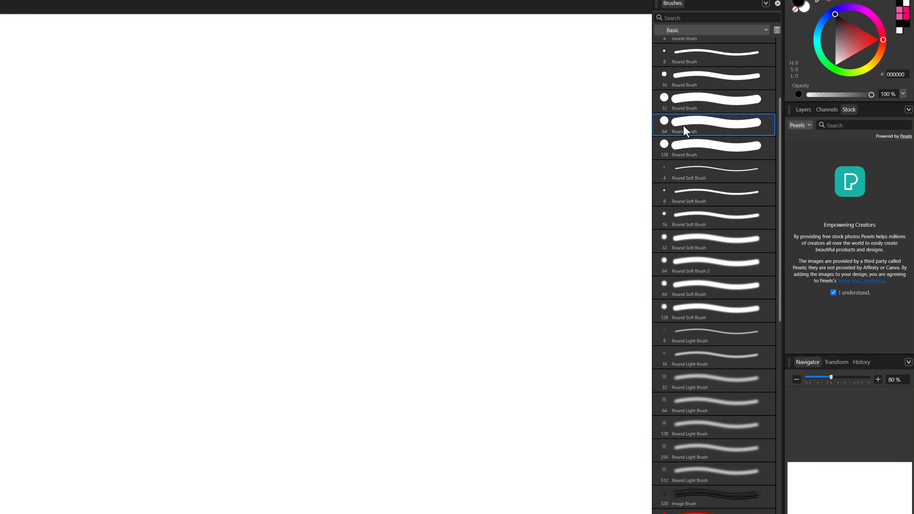
pyautogui.click(692, 157)
pyautogui.click(694, 175)
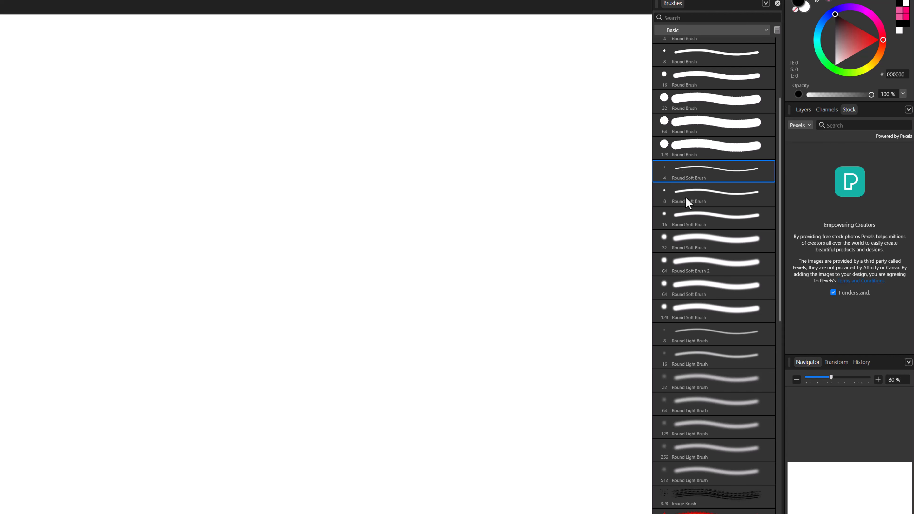
# Paint thick overlapping black strokes across the upper canvas with the 128 px Round Brush
pyautogui.click(685, 146)
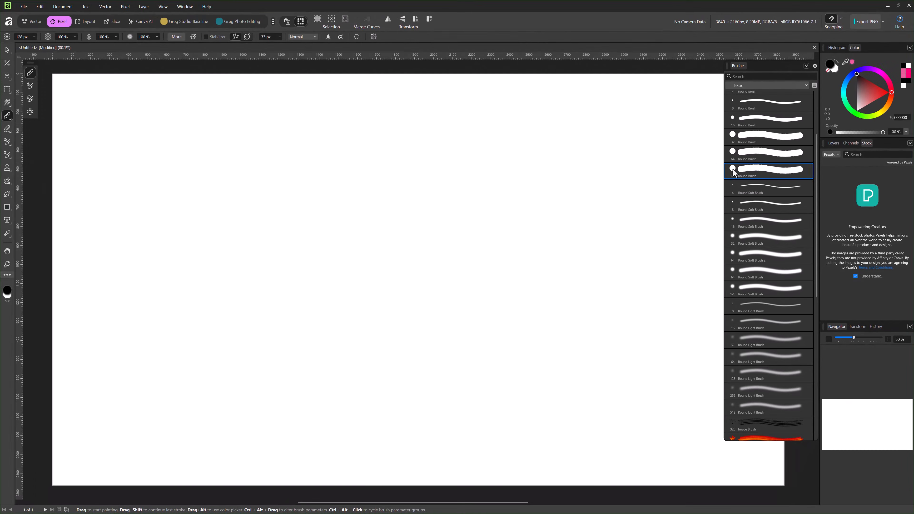
pyautogui.moveTo(300, 180)
pyautogui.mouseDown()
pyautogui.moveTo(500, 167)
pyautogui.moveTo(333, 151)
pyautogui.moveTo(359, 137)
pyautogui.moveTo(533, 145)
pyautogui.moveTo(464, 149)
pyautogui.moveTo(528, 182)
pyautogui.mouseUp()
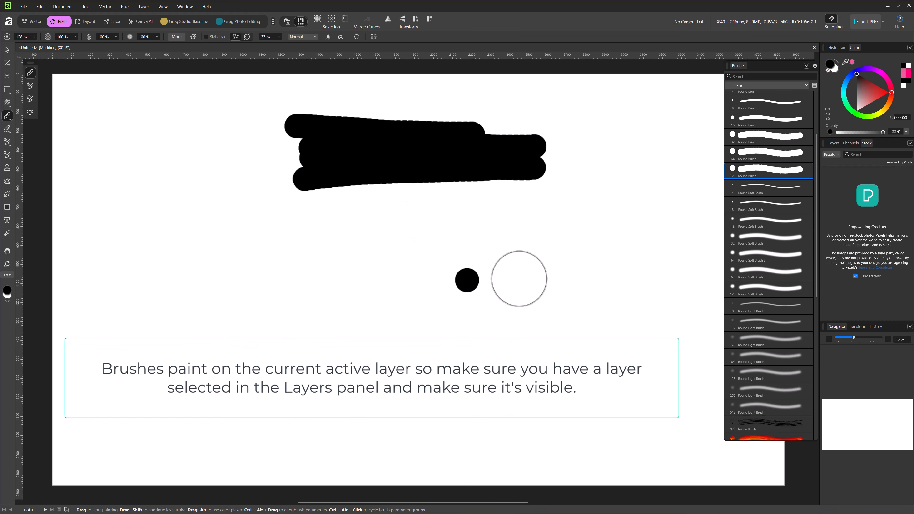
# Paint soft-edged horizontal black strokes below the thick block with the 64 px Round Soft Brush
pyautogui.click(752, 275)
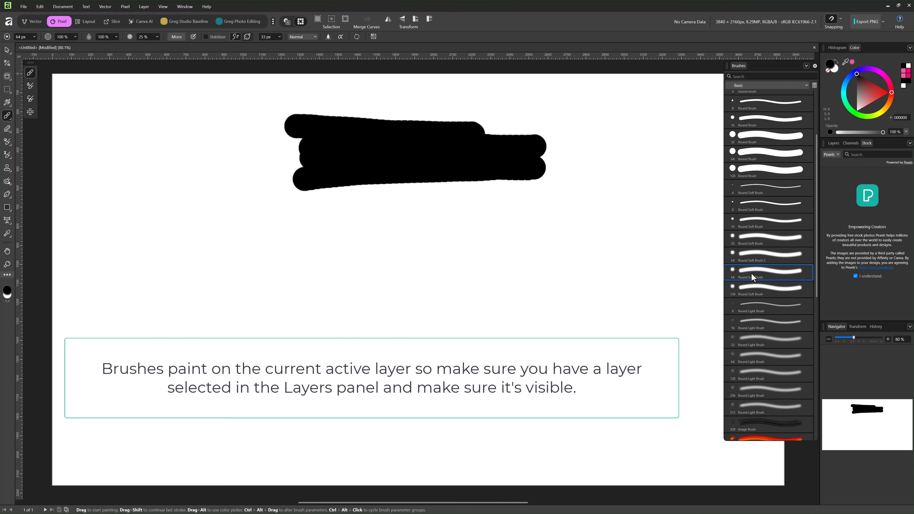
pyautogui.moveTo(282, 251); pyautogui.dragTo(558, 253)
pyautogui.moveTo(450, 260)
pyautogui.mouseDown()
pyautogui.moveTo(290, 257)
pyautogui.moveTo(358, 245)
pyautogui.mouseUp()
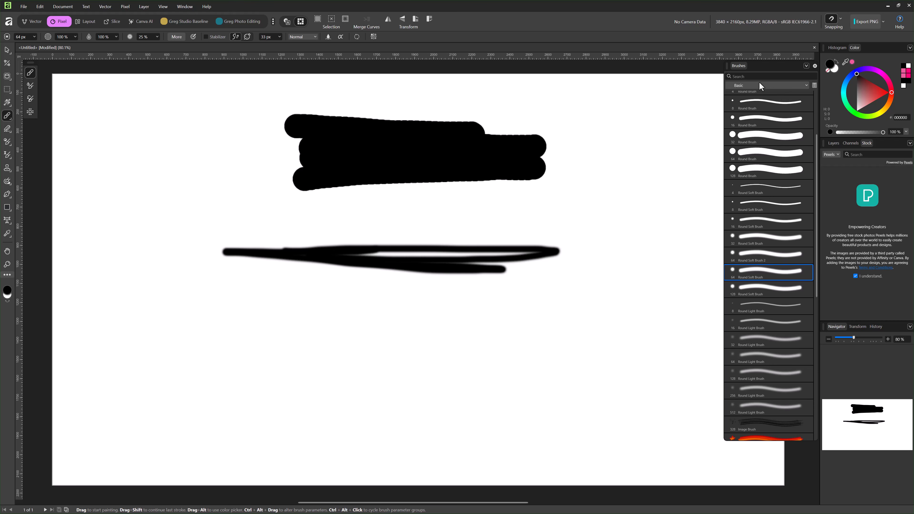
# Paint textured strokes above the soft black strokes with the Inks brush Ink-On-Glass, and further strokes below them with Dynamic Rough Ink 01
pyautogui.click(806, 87)
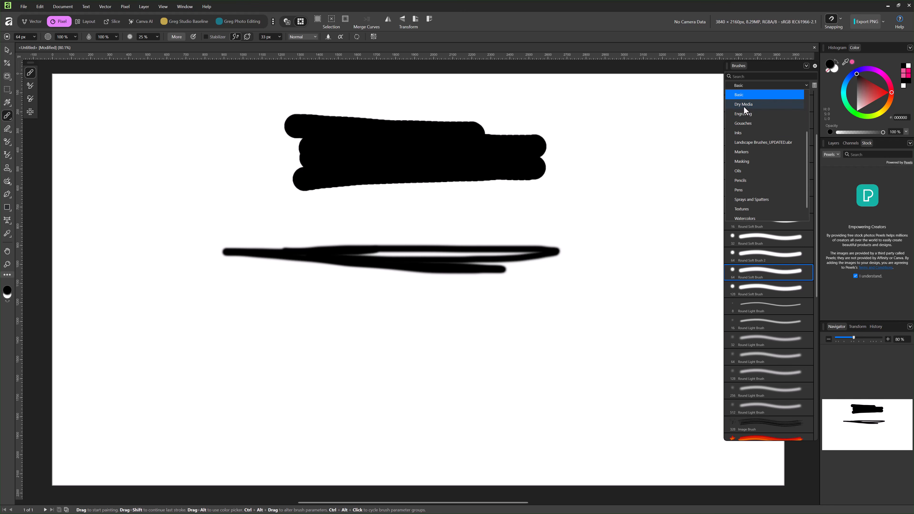
pyautogui.click(742, 134)
pyautogui.click(764, 231)
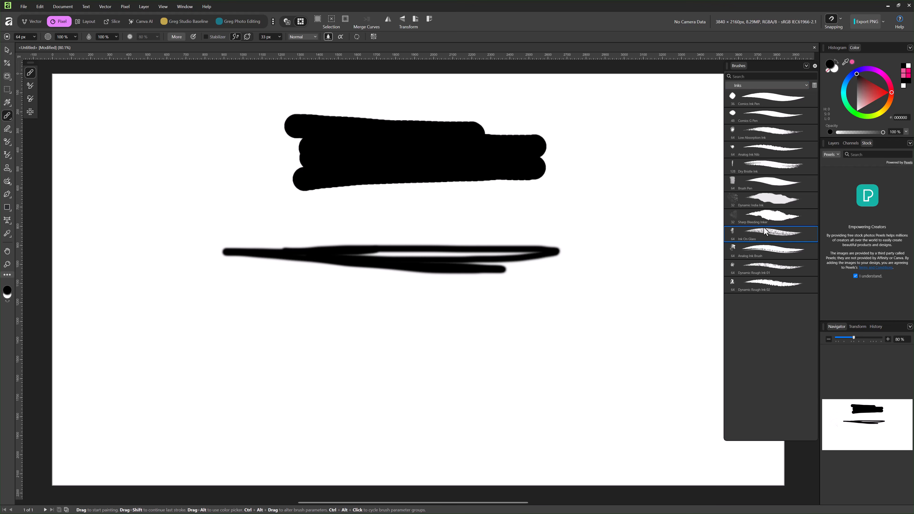
pyautogui.moveTo(630, 216)
pyautogui.mouseDown()
pyautogui.moveTo(389, 218)
pyautogui.moveTo(479, 227)
pyautogui.mouseUp()
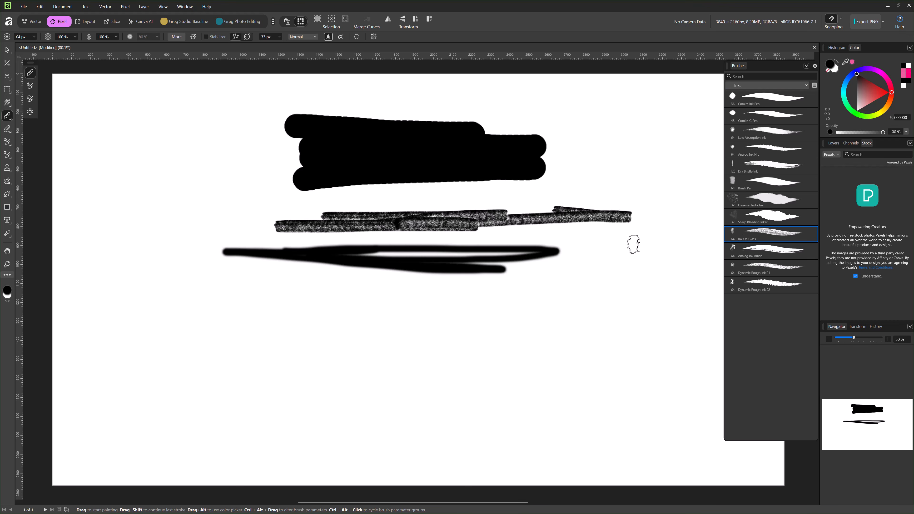
pyautogui.click(763, 270)
pyautogui.moveTo(430, 326)
pyautogui.mouseDown()
pyautogui.moveTo(363, 312)
pyautogui.moveTo(488, 307)
pyautogui.mouseUp()
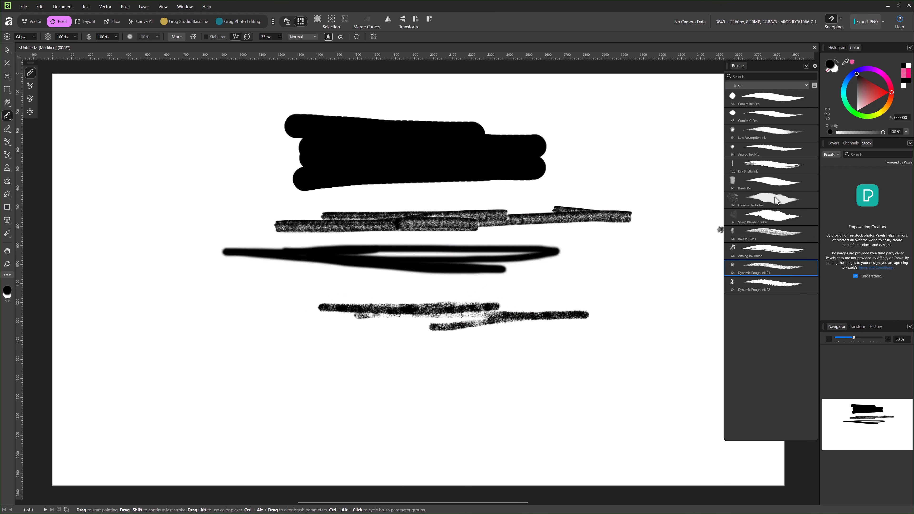
# Switch to the Oils brush category and paint rough strokes beside the solid black block, choosing a Classic Oil brush for the lower ones
pyautogui.click(753, 86)
pyautogui.click(743, 161)
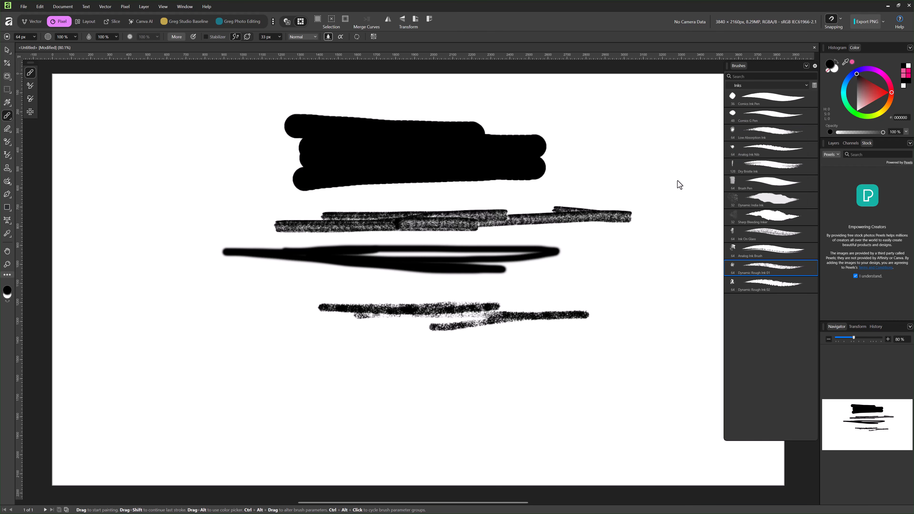
pyautogui.moveTo(479, 104)
pyautogui.mouseDown()
pyautogui.moveTo(618, 121)
pyautogui.moveTo(554, 142)
pyautogui.mouseUp()
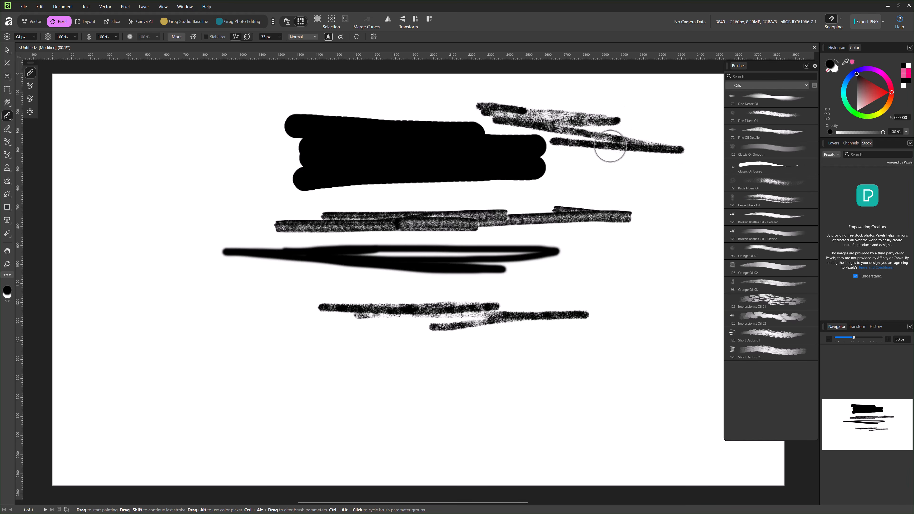
pyautogui.click(741, 168)
pyautogui.moveTo(575, 182)
pyautogui.mouseDown()
pyautogui.moveTo(622, 198)
pyautogui.moveTo(530, 189)
pyautogui.mouseUp()
# Switch to the Sprays and Spatters category and paint a rough zigzag, dotted lines and scattered dots across the lower canvas, using Magic Stippler brushes
pyautogui.click(745, 86)
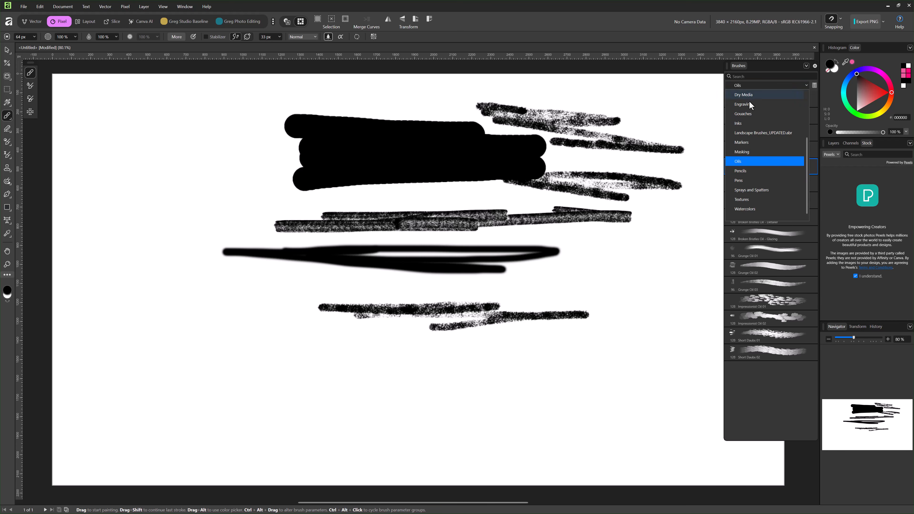
pyautogui.click(748, 189)
pyautogui.moveTo(238, 322); pyautogui.dragTo(370, 389)
pyautogui.click(774, 351)
pyautogui.moveTo(679, 374)
pyautogui.mouseDown()
pyautogui.moveTo(368, 383)
pyautogui.moveTo(572, 384)
pyautogui.mouseUp()
pyautogui.click(770, 385)
pyautogui.moveTo(512, 361)
pyautogui.mouseDown()
pyautogui.moveTo(330, 299)
pyautogui.moveTo(316, 282)
pyautogui.mouseUp()
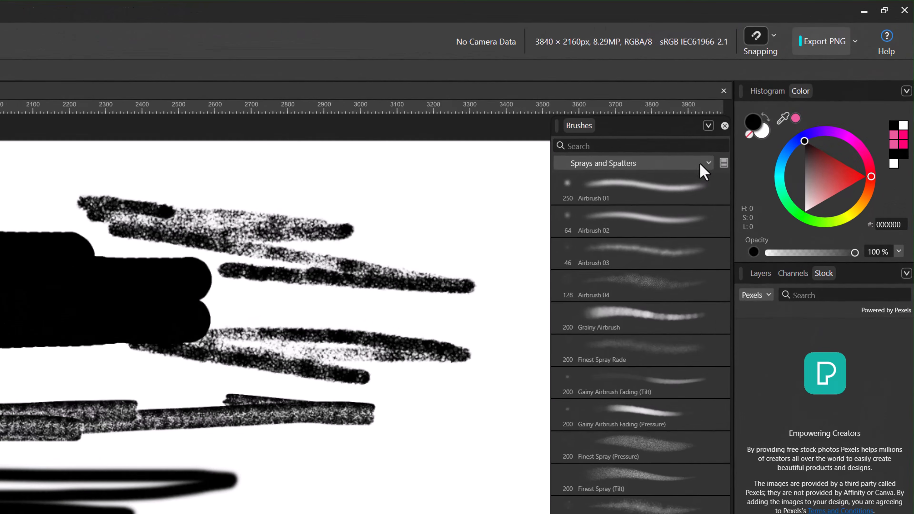
# Examine the available brush categories and the options for managing them, including how categories can be sorted
pyautogui.click(802, 86)
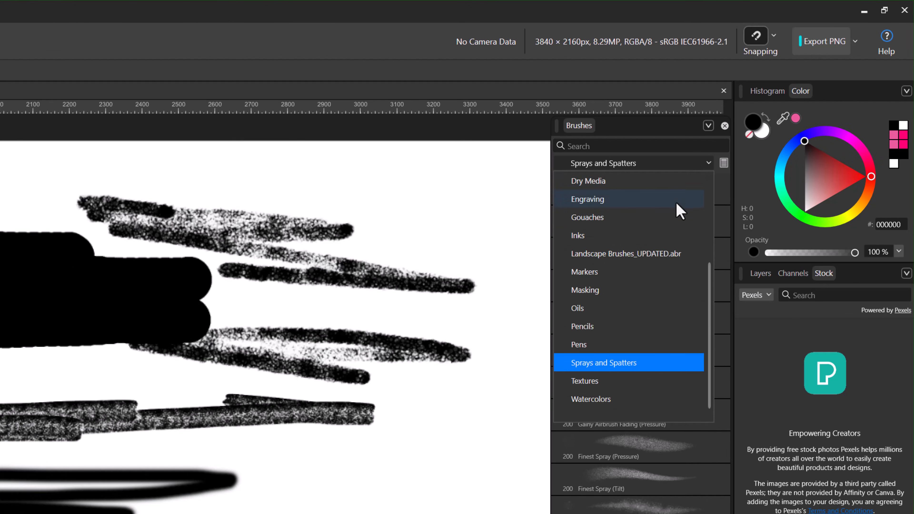
pyautogui.scroll(3, 673, 209)
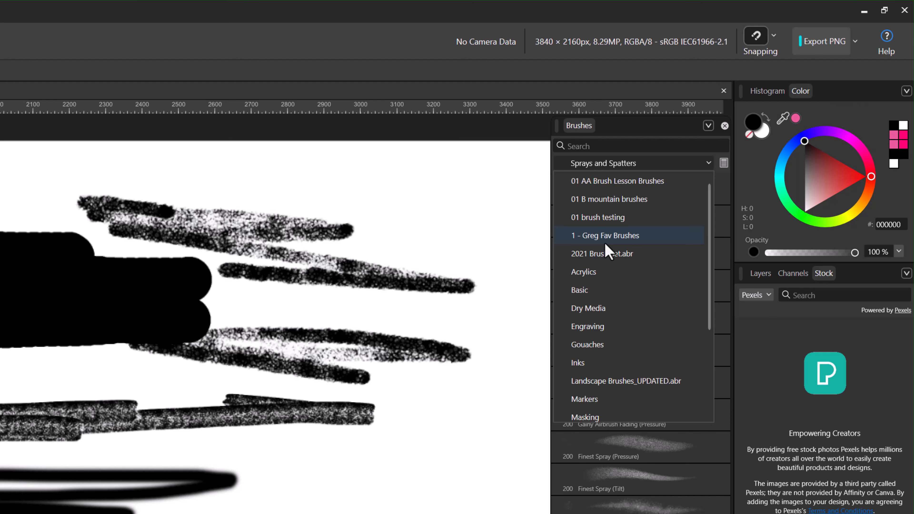
pyautogui.click(708, 126)
pyautogui.click(707, 126)
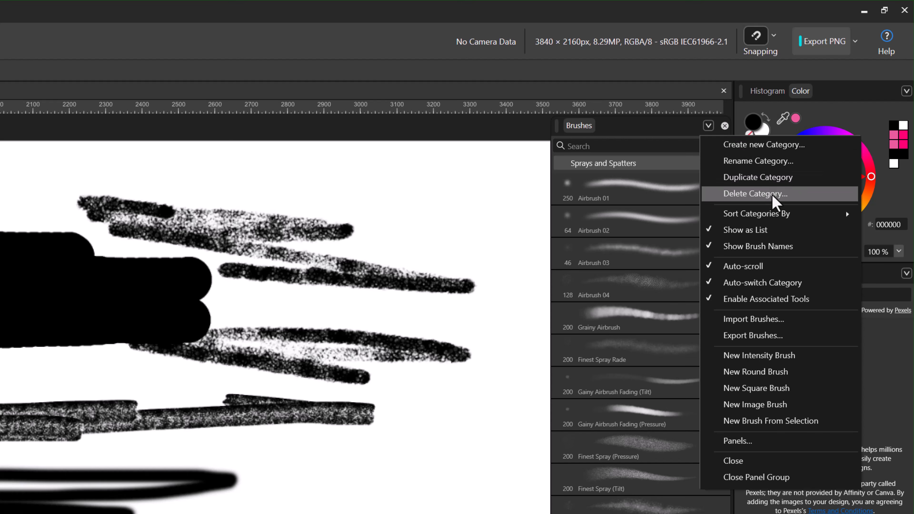
pyautogui.moveTo(811, 215)
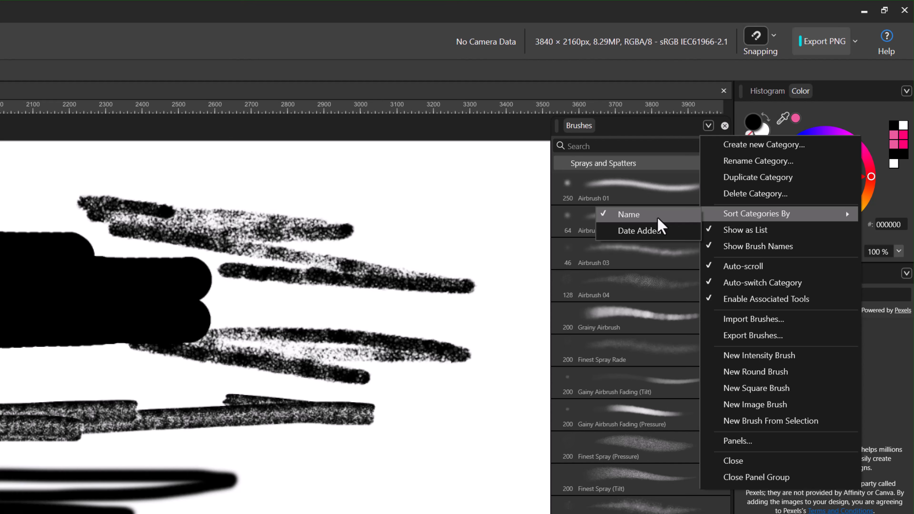
pyautogui.click(659, 163)
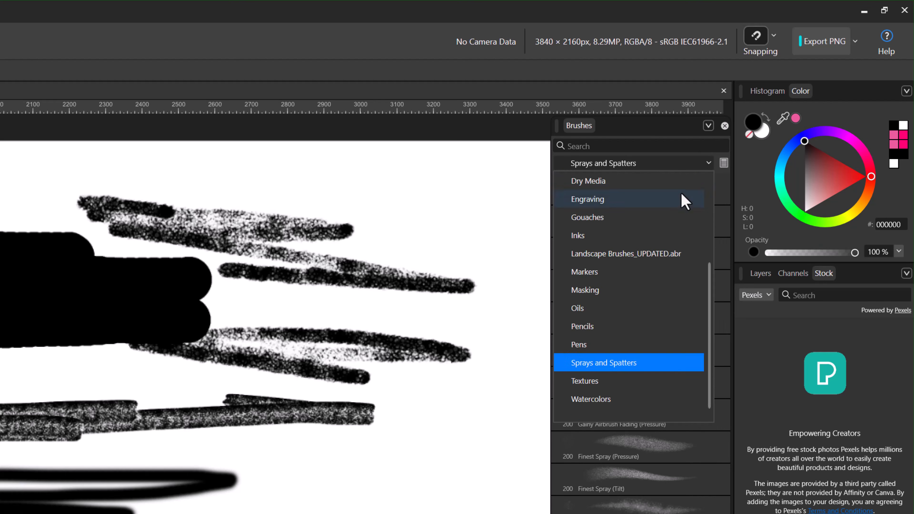
pyautogui.scroll(3, 666, 205)
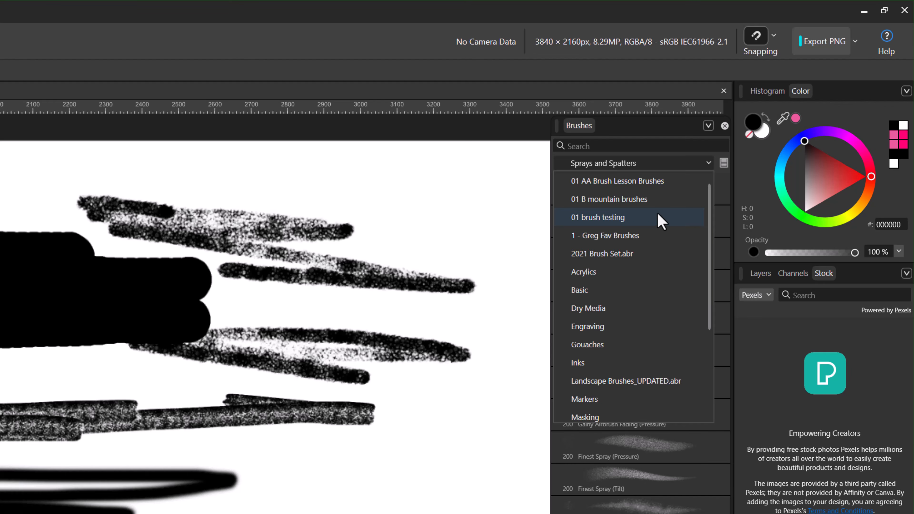
pyautogui.click(724, 228)
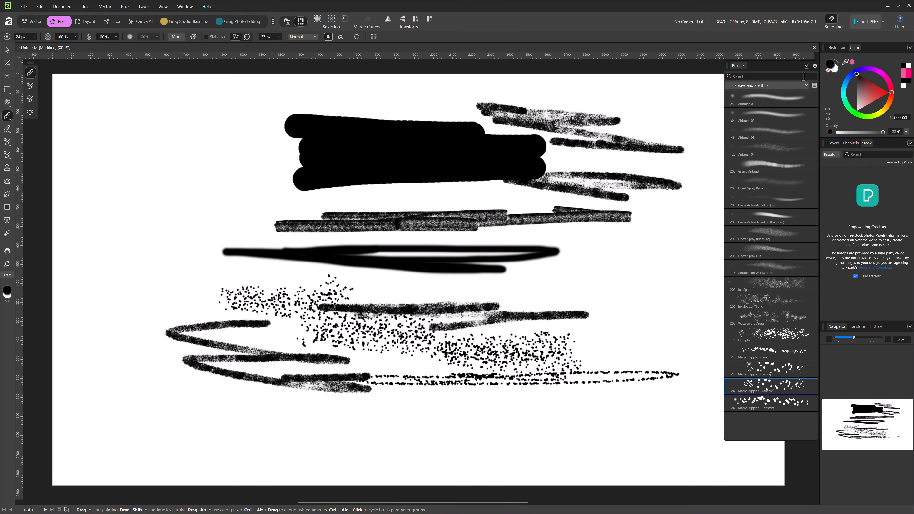
pyautogui.click(807, 67)
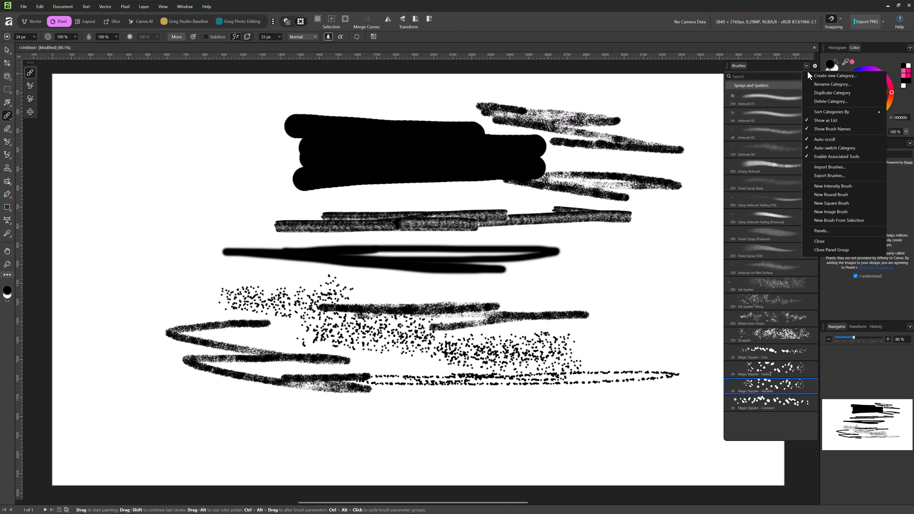
pyautogui.click(765, 80)
# Choose the 64 px Round Brush 2 from the Basic category, stamp dabs in the upper-left canvas area and undo the last one
pyautogui.click(765, 86)
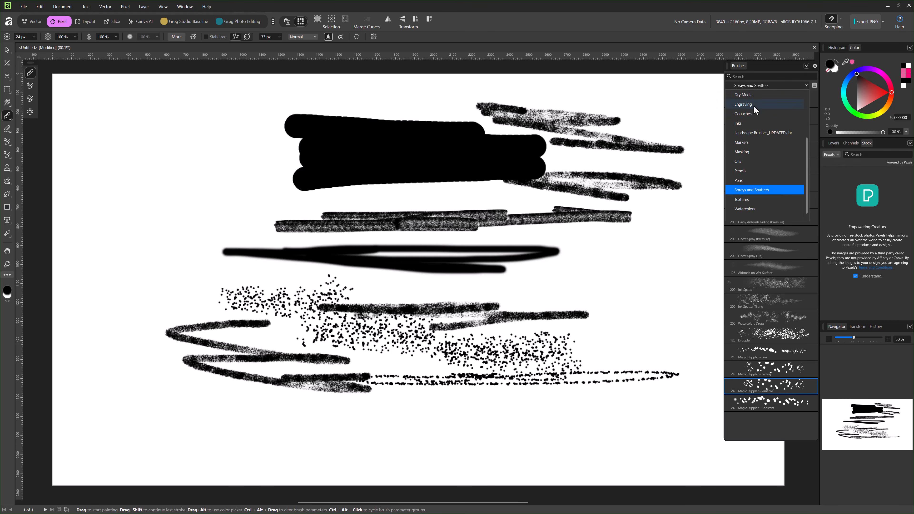
pyautogui.scroll(3, 754, 108)
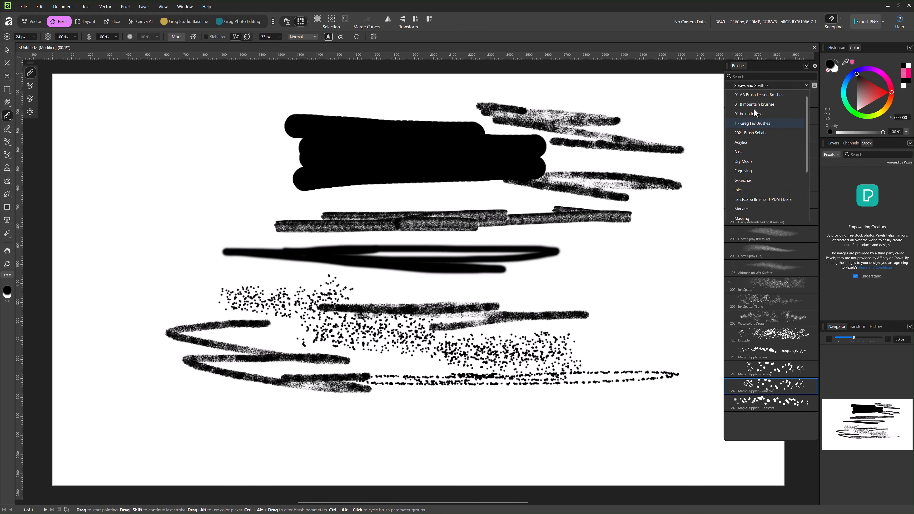
pyautogui.click(741, 152)
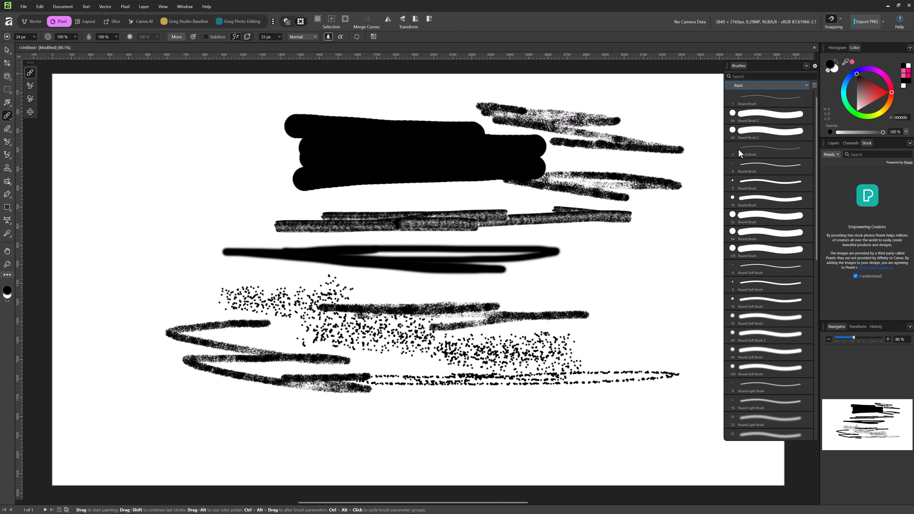
pyautogui.click(755, 132)
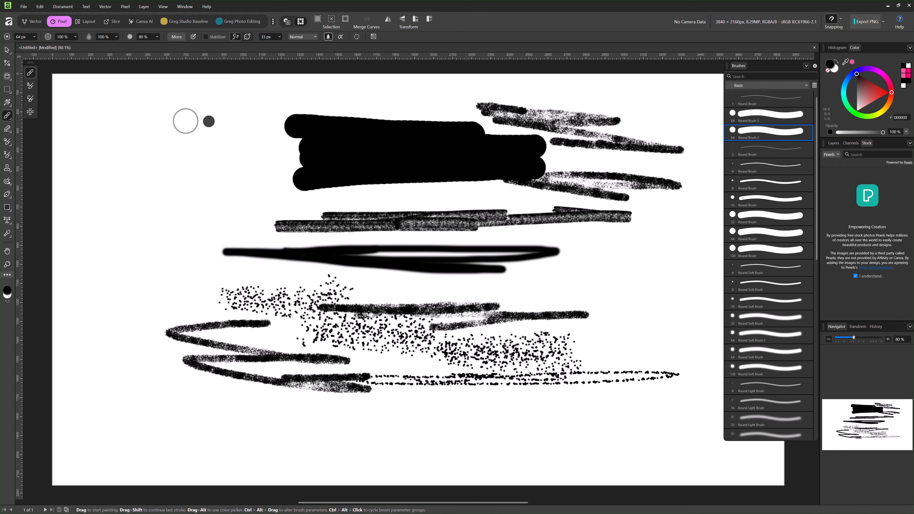
pyautogui.click(172, 126)
pyautogui.click(191, 132)
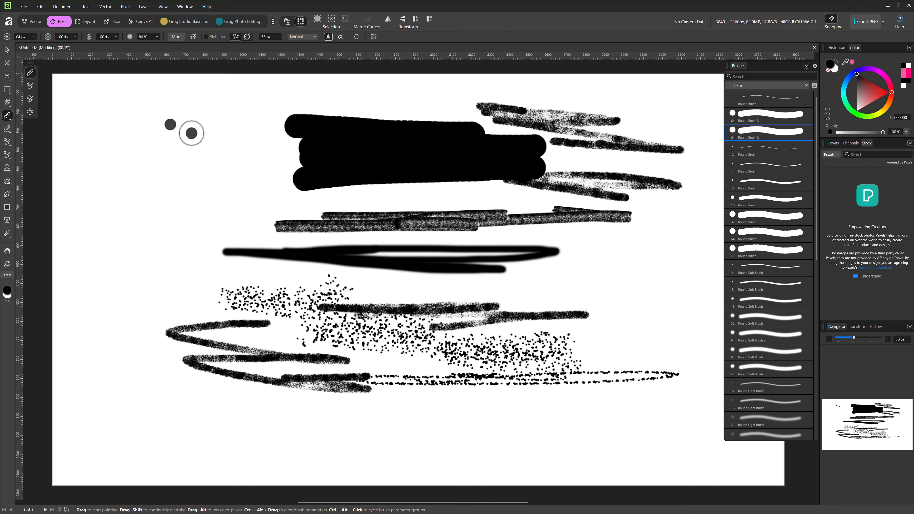
pyautogui.hotkey('ctrl', 'z')
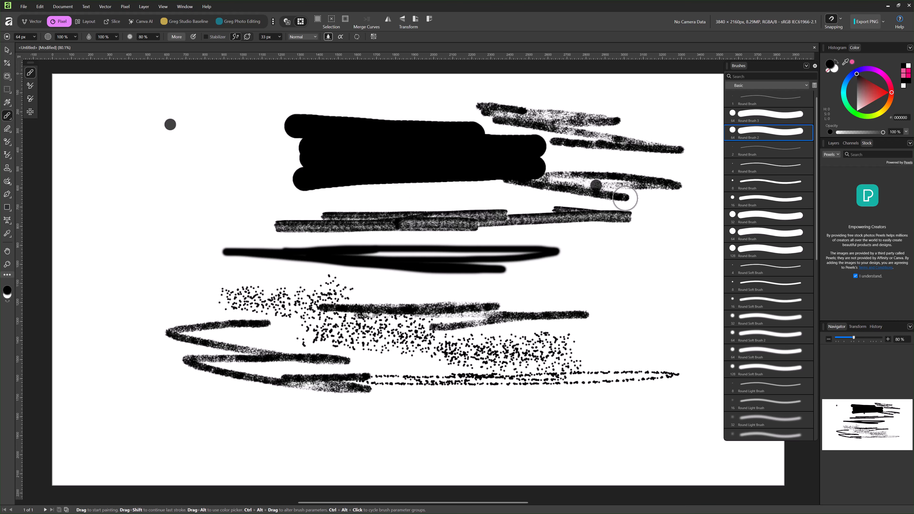
# Show the layers, erase everything painted on the brush practice layer and clear the selection
pyautogui.click(830, 146)
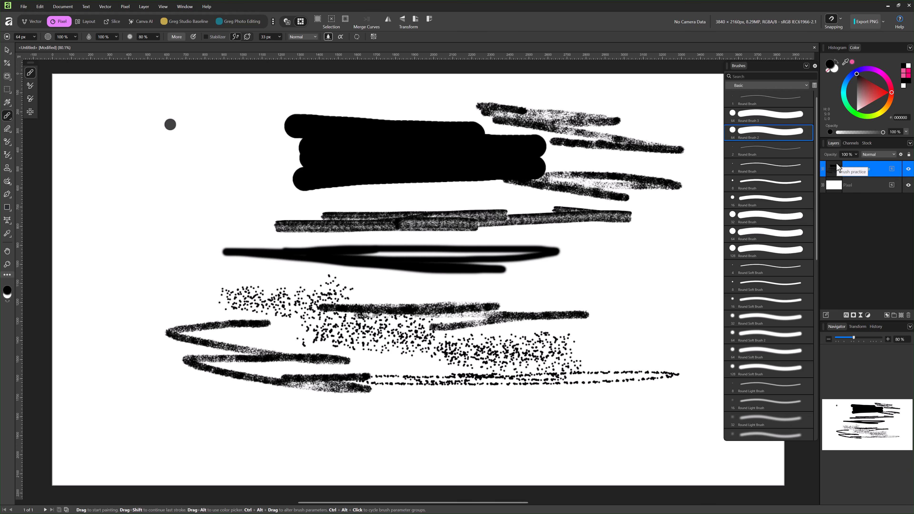
pyautogui.hotkey('ctrl', 'a')
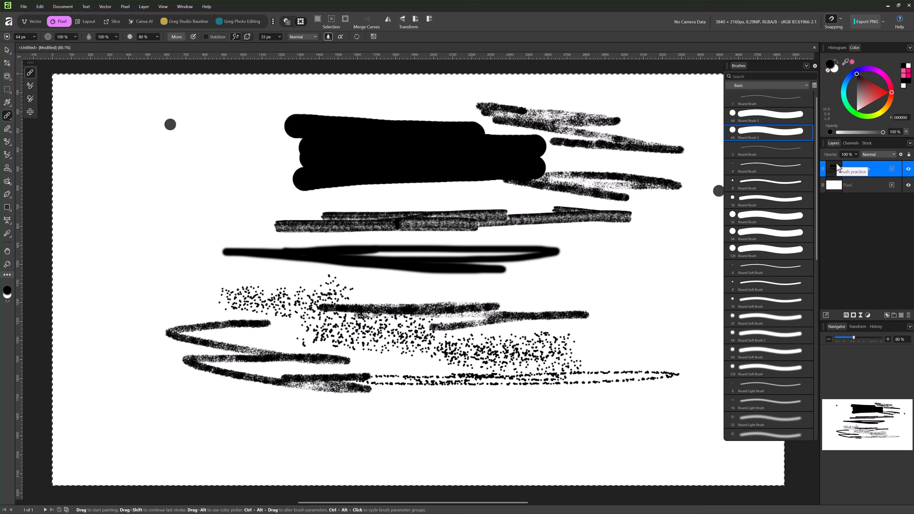
pyautogui.press('Delete')
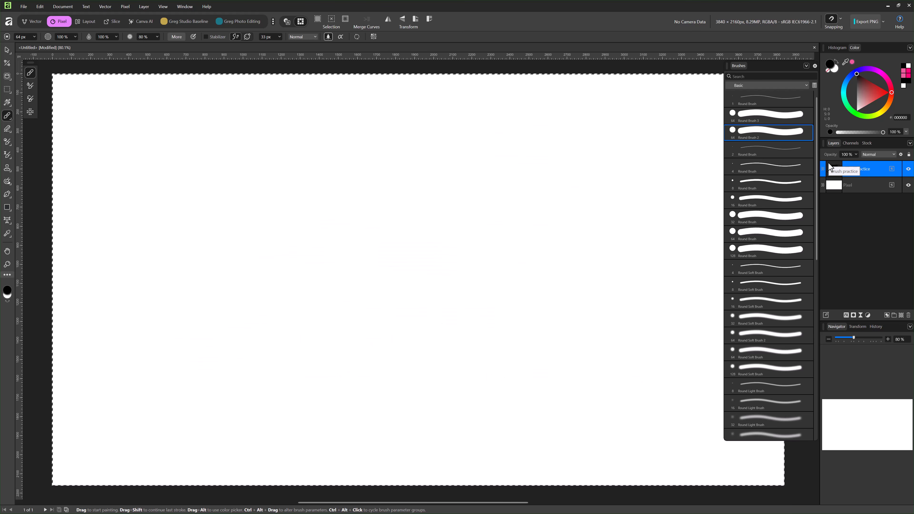
pyautogui.hotkey('ctrl', 'd')
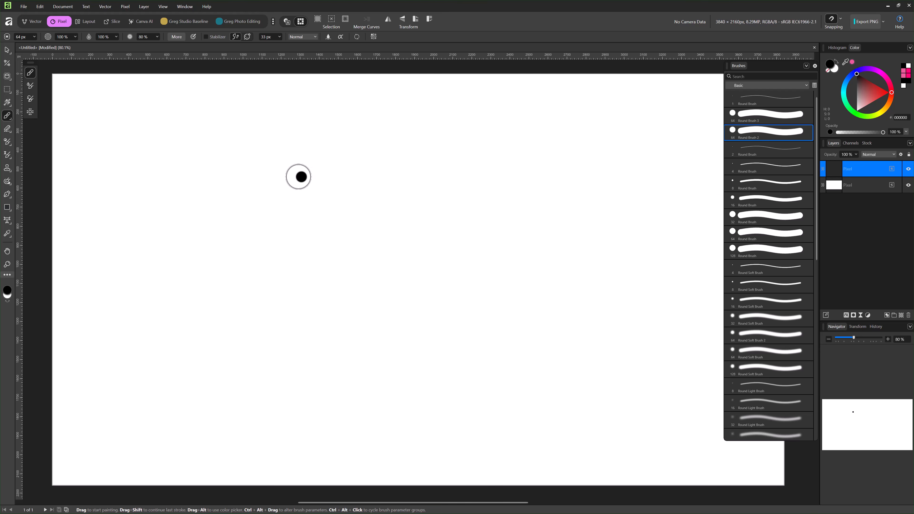
# Paint overlapping horizontal black strokes with a 56 px brush, and a thicker band below them with the brush width set to 143 px
pyautogui.moveTo(299, 176)
pyautogui.mouseDown()
pyautogui.moveTo(283, 198)
pyautogui.moveTo(367, 227)
pyautogui.moveTo(384, 194)
pyautogui.moveTo(323, 158)
pyautogui.moveTo(390, 169)
pyautogui.mouseUp()
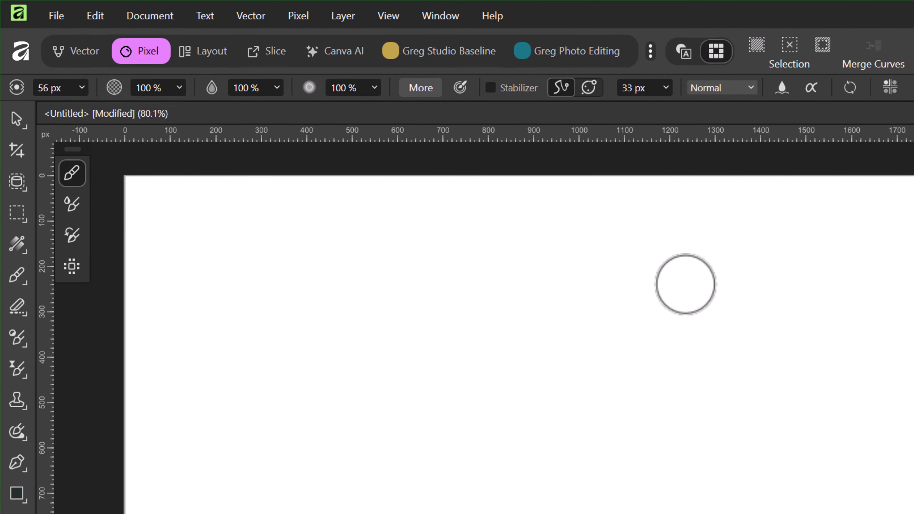
pyautogui.moveTo(238, 187)
pyautogui.mouseDown()
pyautogui.moveTo(350, 176)
pyautogui.moveTo(220, 183)
pyautogui.mouseUp()
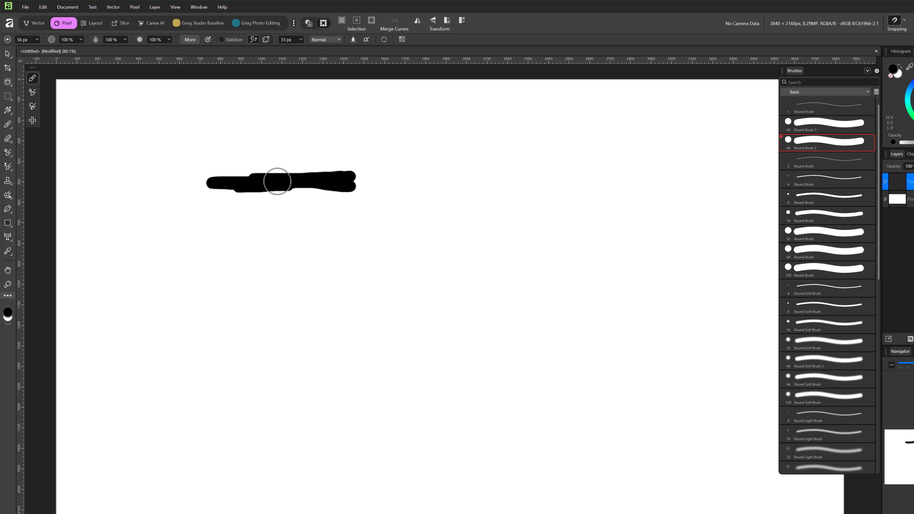
pyautogui.click(37, 40)
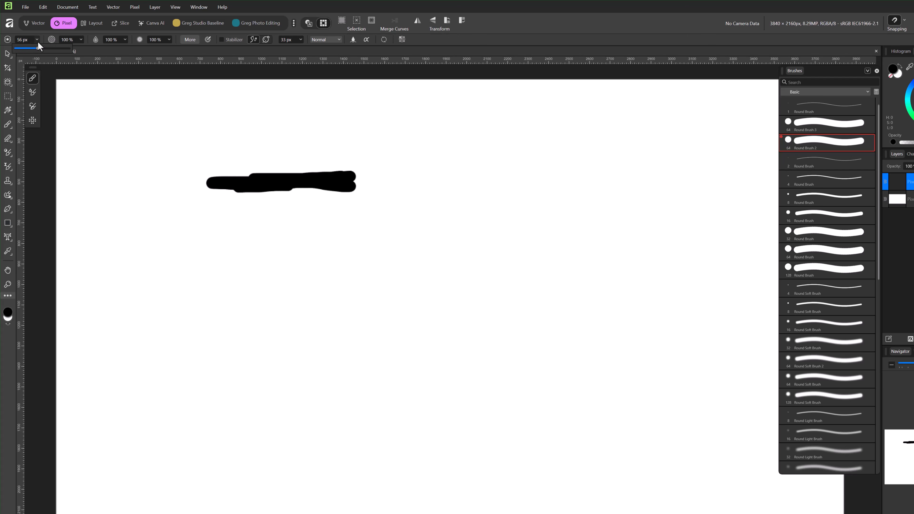
pyautogui.moveTo(37, 47); pyautogui.dragTo(43, 47)
pyautogui.moveTo(315, 232)
pyautogui.mouseDown()
pyautogui.moveTo(306, 241)
pyautogui.moveTo(257, 231)
pyautogui.mouseUp()
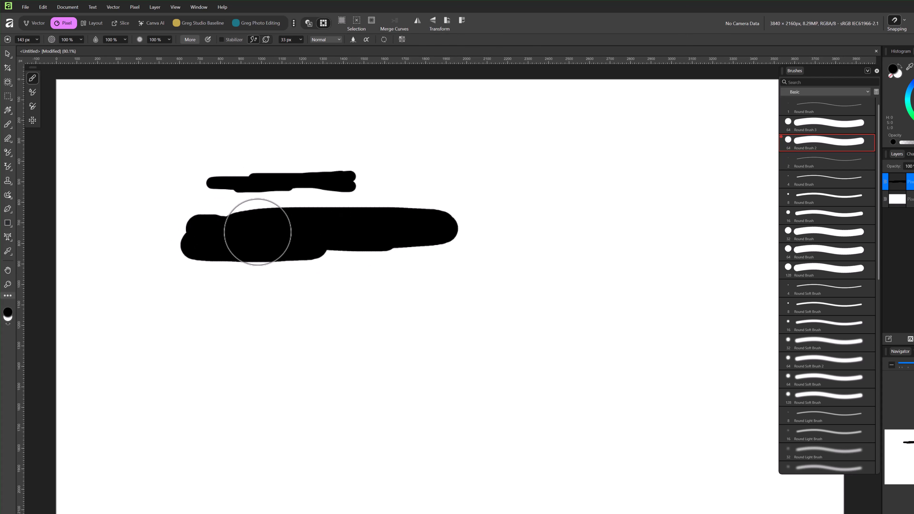
# Set the brush width to 11 px and paint thin scribbled strokes and a small dot below the thick band
pyautogui.click(39, 40)
pyautogui.moveTo(32, 47); pyautogui.dragTo(15, 52)
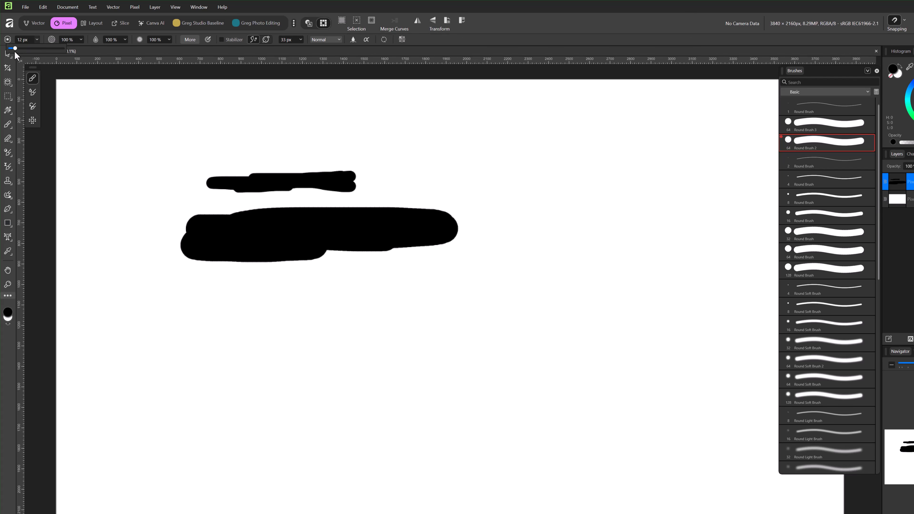
pyautogui.moveTo(386, 305); pyautogui.dragTo(219, 292)
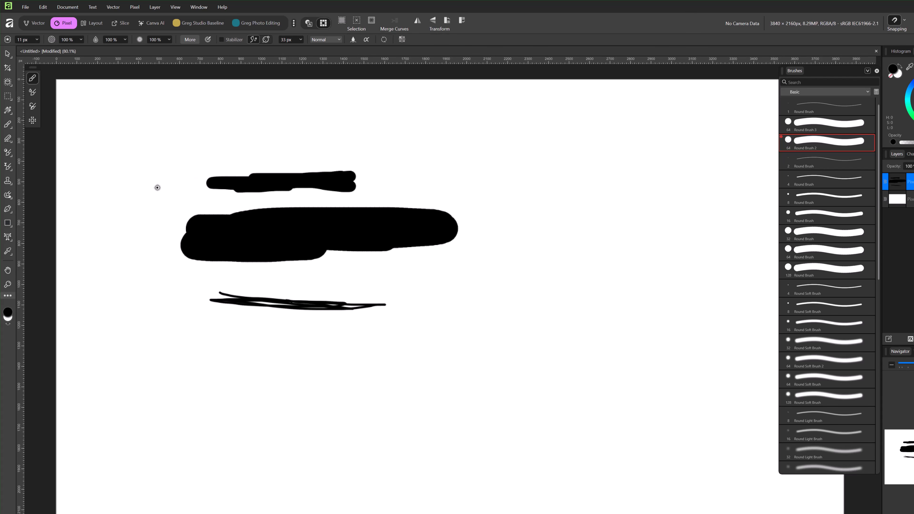
pyautogui.click(242, 288)
# Practise enlarging and reducing the brush in steps, ending at 580 px, and paint a huge black blob beside the thick band
pyautogui.press(']')
pyautogui.press(']')
pyautogui.press(']')
pyautogui.press(']')
pyautogui.press(']')
pyautogui.press(']')
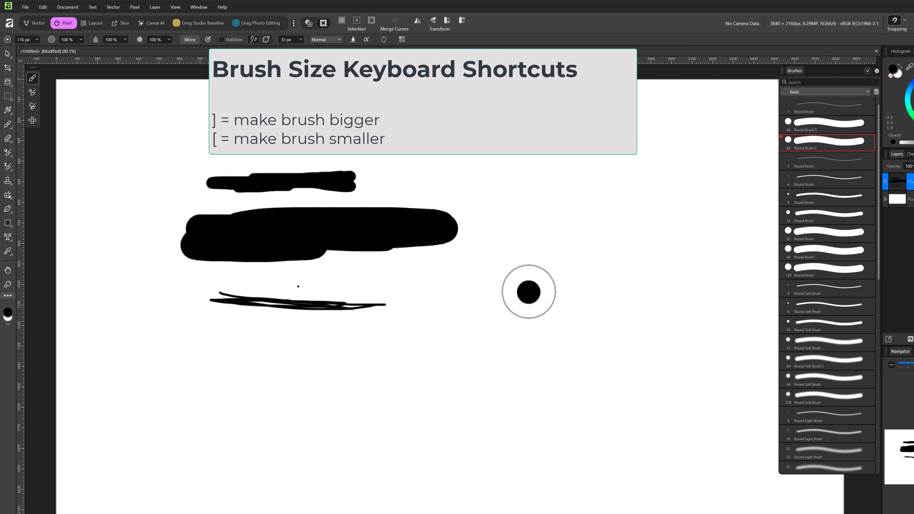
pyautogui.press('[')
pyautogui.press('[')
pyautogui.press('[')
pyautogui.press('[')
pyautogui.press(']')
pyautogui.press(']')
pyautogui.press(']')
pyautogui.press(']')
pyautogui.press(']')
pyautogui.press(']')
pyautogui.press(']')
pyautogui.press(']')
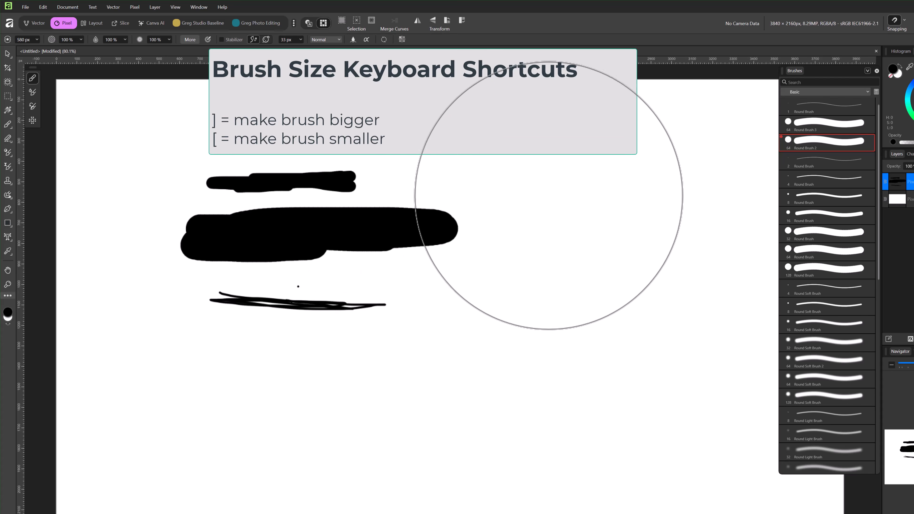
pyautogui.moveTo(550, 195)
pyautogui.mouseDown()
pyautogui.moveTo(528, 254)
pyautogui.moveTo(586, 270)
pyautogui.mouseUp()
# Shrink the brush in steps and paint long, narrower black strokes across the lower-left part of the canvas
pyautogui.press('[')
pyautogui.press('[')
pyautogui.press('[')
pyautogui.press('[')
pyautogui.press('[')
pyautogui.press('[')
pyautogui.press('[')
pyautogui.press('[')
pyautogui.press('[')
pyautogui.press('[')
pyautogui.moveTo(418, 360)
pyautogui.mouseDown()
pyautogui.moveTo(186, 359)
pyautogui.moveTo(72, 326)
pyautogui.mouseUp()
# Enlarge the brush in steps to 236 px and stamp a round black dab below the large blob
pyautogui.press(']')
pyautogui.press(']')
pyautogui.press(']')
pyautogui.press(']')
pyautogui.press(']')
pyautogui.click(500, 387)
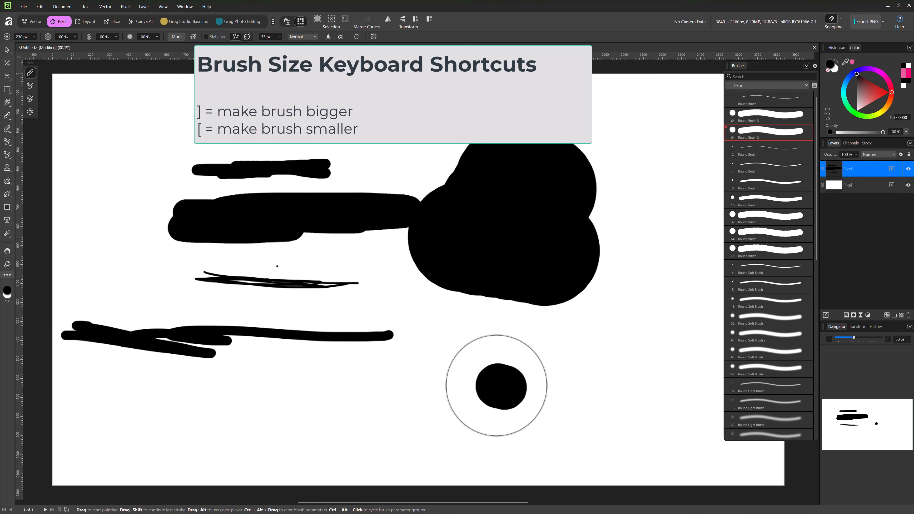
# Shrink the brush in steps to 145 px and paint black strokes around the lower middle of the canvas
pyautogui.moveTo(497, 386); pyautogui.dragTo(469, 378)
pyautogui.press('[')
pyautogui.press('[')
pyautogui.press('[')
pyautogui.press('[')
pyautogui.press('[')
pyautogui.moveTo(479, 340); pyautogui.dragTo(356, 307)
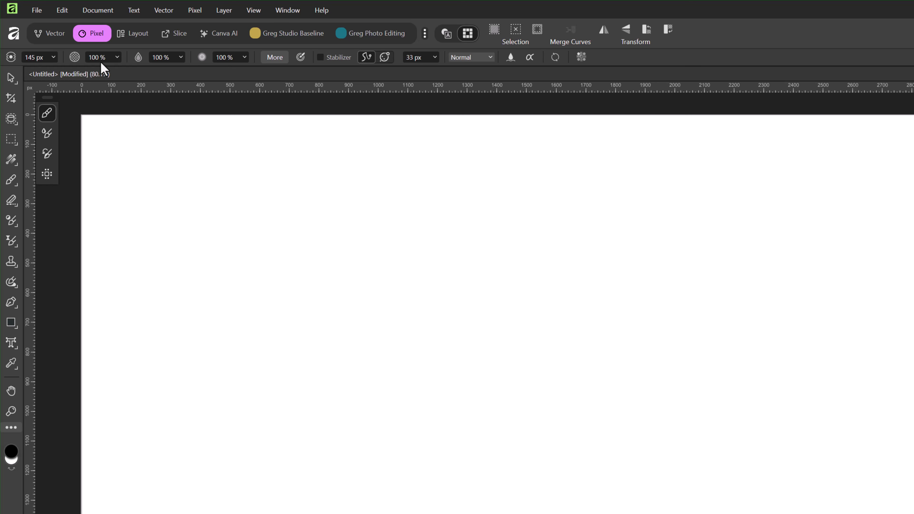
# Set the brush opacity to 24%, stamp a dab and paint a wide grey patch below it in one continuous stroke
pyautogui.click(116, 58)
pyautogui.moveTo(115, 68); pyautogui.dragTo(59, 85)
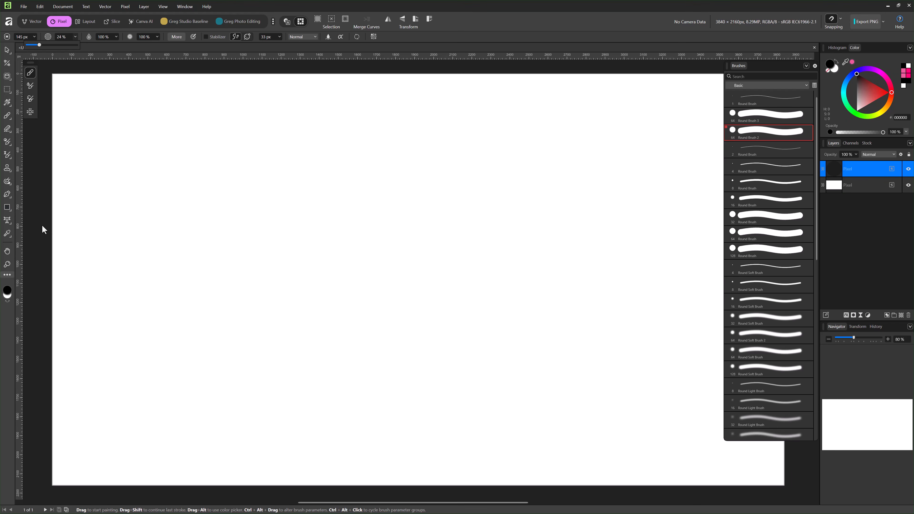
pyautogui.click(231, 150)
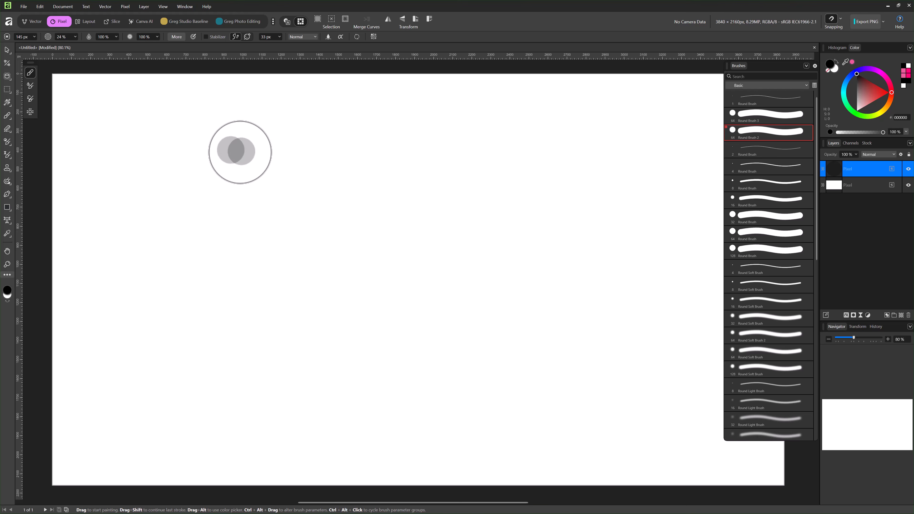
pyautogui.moveTo(269, 220)
pyautogui.mouseDown()
pyautogui.moveTo(355, 225)
pyautogui.moveTo(262, 219)
pyautogui.moveTo(334, 218)
pyautogui.moveTo(264, 219)
pyautogui.moveTo(317, 212)
pyautogui.moveTo(284, 221)
pyautogui.moveTo(312, 226)
pyautogui.moveTo(278, 233)
pyautogui.moveTo(338, 228)
pyautogui.moveTo(274, 239)
pyautogui.moveTo(330, 238)
pyautogui.moveTo(265, 249)
pyautogui.moveTo(353, 253)
pyautogui.moveTo(291, 251)
pyautogui.moveTo(322, 246)
pyautogui.moveTo(283, 240)
pyautogui.moveTo(299, 231)
pyautogui.moveTo(295, 218)
pyautogui.moveTo(256, 206)
pyautogui.moveTo(311, 200)
pyautogui.mouseUp()
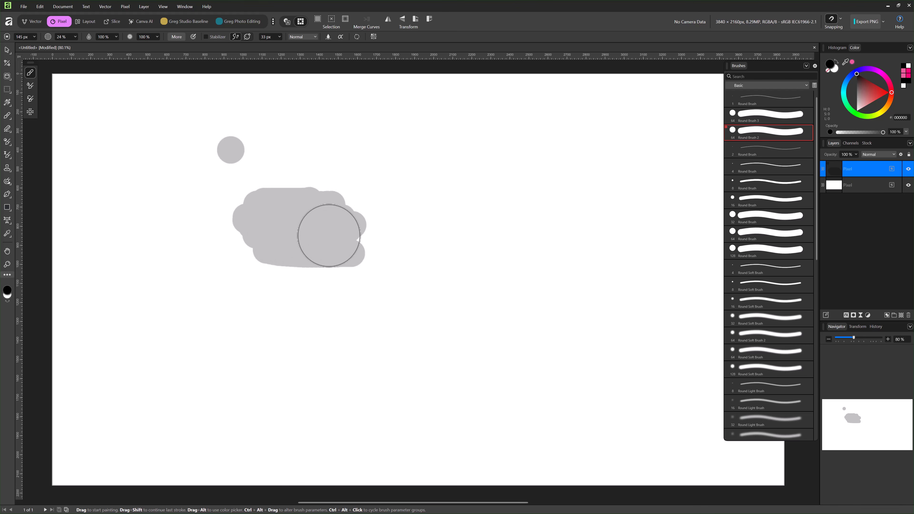
pyautogui.moveTo(314, 231)
pyautogui.mouseDown()
pyautogui.moveTo(351, 226)
pyautogui.moveTo(322, 227)
pyautogui.moveTo(343, 230)
pyautogui.moveTo(352, 213)
pyautogui.moveTo(316, 210)
pyautogui.moveTo(315, 220)
pyautogui.moveTo(350, 232)
pyautogui.mouseUp()
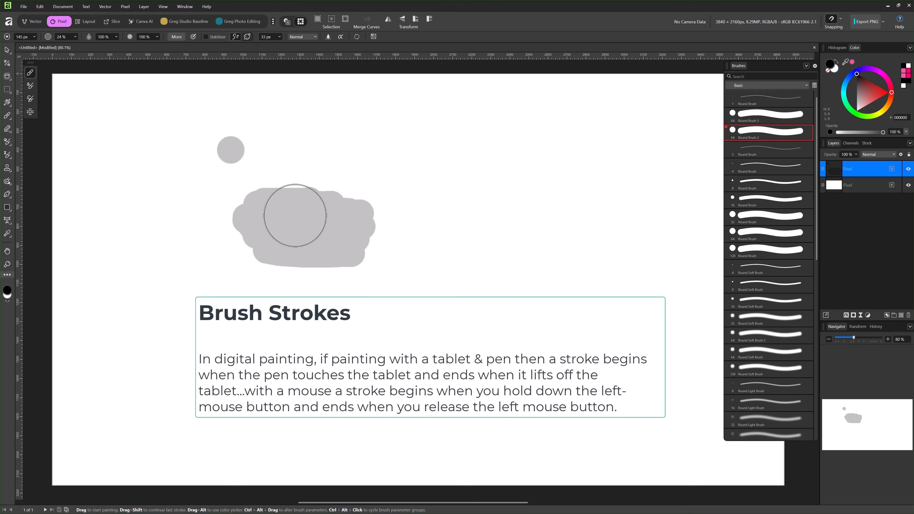
pyautogui.moveTo(294, 217)
pyautogui.mouseDown()
pyautogui.moveTo(356, 214)
pyautogui.moveTo(297, 199)
pyautogui.mouseUp()
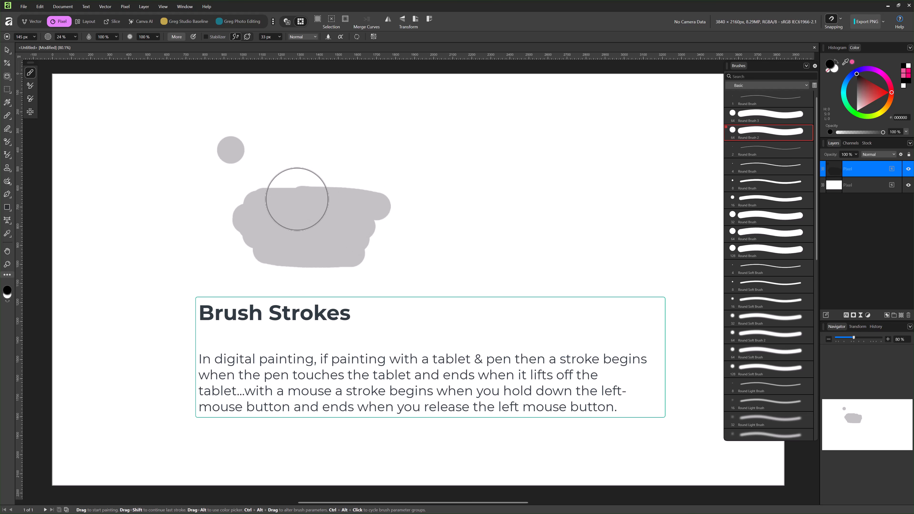
pyautogui.moveTo(284, 230)
pyautogui.mouseDown()
pyautogui.moveTo(345, 244)
pyautogui.moveTo(300, 250)
pyautogui.moveTo(257, 243)
pyautogui.moveTo(294, 242)
pyautogui.mouseUp()
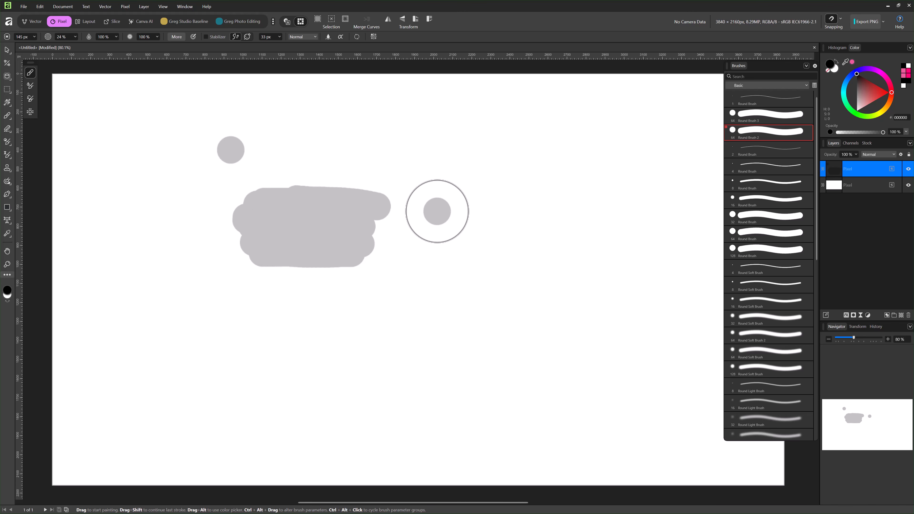
# Undo the last dab and paint several separate overlapping strokes across the grey patch to build up the tone
pyautogui.hotkey('ctrl', 'z')
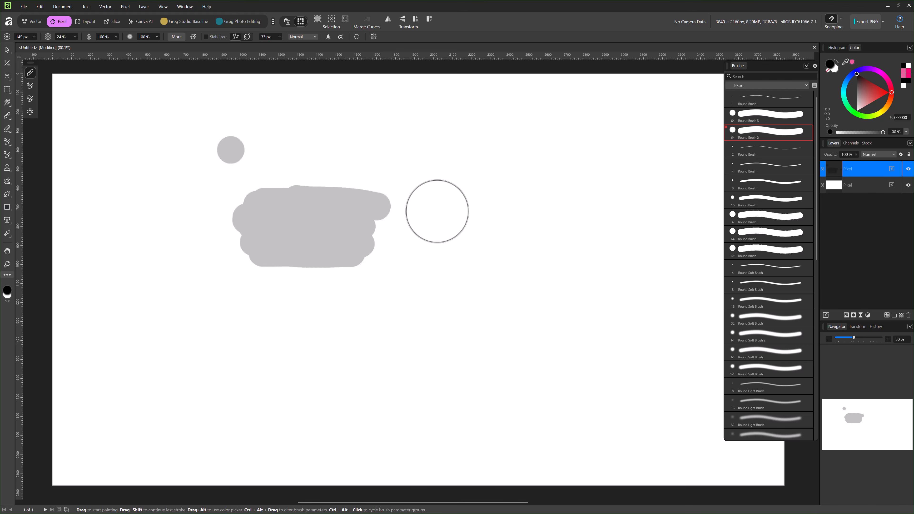
pyautogui.moveTo(403, 226)
pyautogui.mouseDown()
pyautogui.moveTo(462, 228)
pyautogui.moveTo(258, 231)
pyautogui.moveTo(290, 212)
pyautogui.moveTo(245, 203)
pyautogui.moveTo(317, 204)
pyautogui.moveTo(250, 218)
pyautogui.moveTo(331, 240)
pyautogui.moveTo(273, 240)
pyautogui.moveTo(265, 246)
pyautogui.moveTo(308, 245)
pyautogui.moveTo(274, 250)
pyautogui.mouseUp()
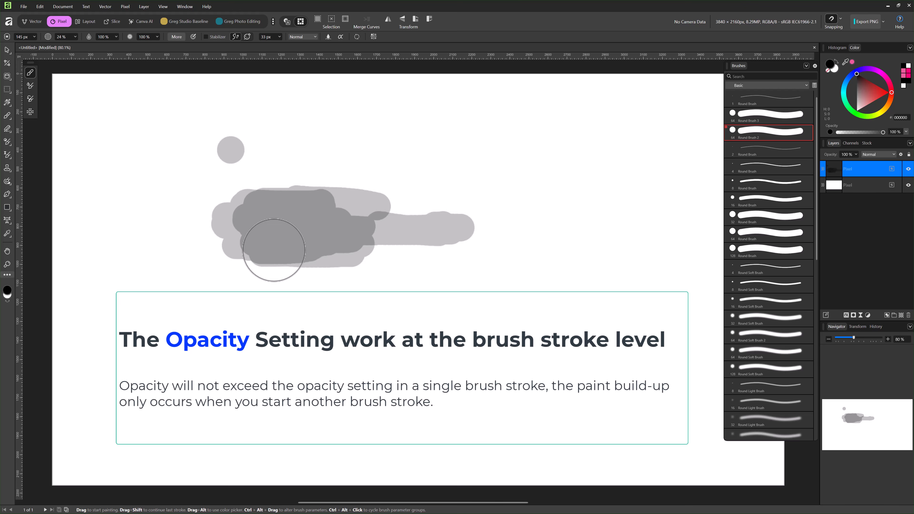
pyautogui.moveTo(274, 250)
pyautogui.mouseDown()
pyautogui.moveTo(363, 250)
pyautogui.moveTo(229, 219)
pyautogui.moveTo(239, 206)
pyautogui.moveTo(326, 193)
pyautogui.moveTo(300, 240)
pyautogui.moveTo(271, 249)
pyautogui.moveTo(195, 201)
pyautogui.moveTo(385, 245)
pyautogui.moveTo(398, 223)
pyautogui.moveTo(218, 207)
pyautogui.moveTo(364, 239)
pyautogui.mouseUp()
pyautogui.moveTo(365, 240); pyautogui.dragTo(222, 203)
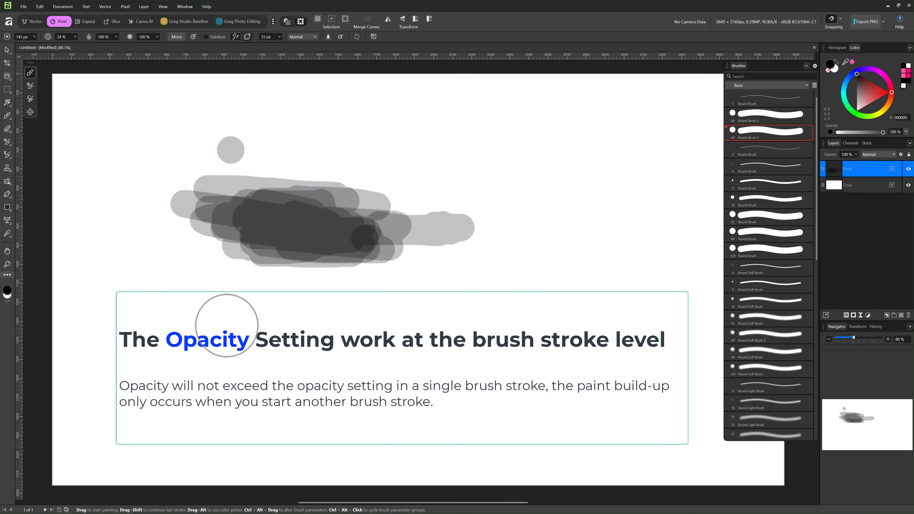
# Paint a second grey patch in the lower-left part of the canvas with two overlapping strokes, undoing the extra one
pyautogui.moveTo(241, 344)
pyautogui.mouseDown()
pyautogui.moveTo(165, 338)
pyautogui.moveTo(304, 359)
pyautogui.moveTo(254, 377)
pyautogui.moveTo(177, 376)
pyautogui.moveTo(197, 377)
pyautogui.moveTo(254, 345)
pyautogui.moveTo(224, 320)
pyautogui.mouseUp()
pyautogui.moveTo(287, 344)
pyautogui.mouseDown()
pyautogui.moveTo(198, 376)
pyautogui.moveTo(220, 395)
pyautogui.moveTo(192, 399)
pyautogui.moveTo(300, 399)
pyautogui.moveTo(255, 387)
pyautogui.moveTo(247, 362)
pyautogui.moveTo(174, 339)
pyautogui.moveTo(159, 313)
pyautogui.moveTo(253, 326)
pyautogui.moveTo(205, 323)
pyautogui.moveTo(234, 325)
pyautogui.moveTo(195, 335)
pyautogui.moveTo(193, 352)
pyautogui.moveTo(218, 397)
pyautogui.moveTo(249, 407)
pyautogui.moveTo(210, 384)
pyautogui.moveTo(171, 339)
pyautogui.moveTo(171, 323)
pyautogui.moveTo(254, 356)
pyautogui.moveTo(202, 348)
pyautogui.moveTo(232, 323)
pyautogui.moveTo(249, 346)
pyautogui.moveTo(240, 359)
pyautogui.moveTo(204, 359)
pyautogui.mouseUp()
pyautogui.hotkey('ctrl', 'z')
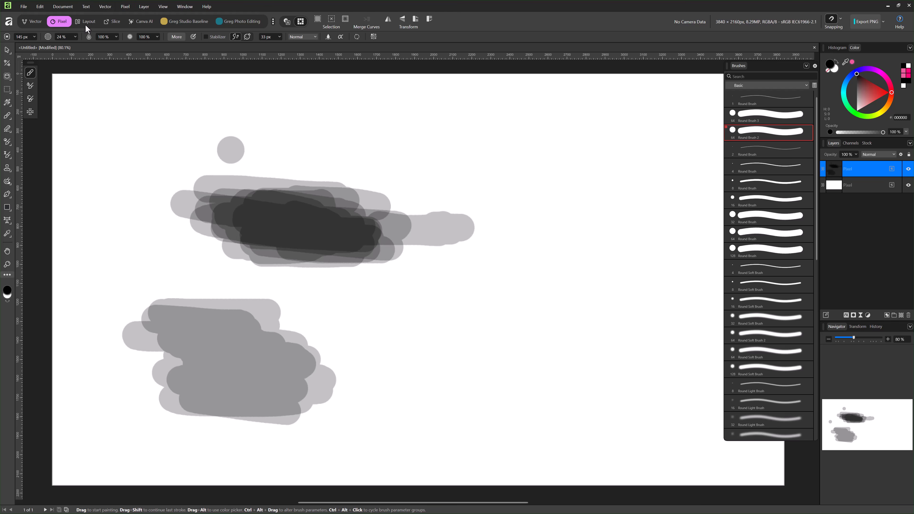
# Set the brush opacity to 100% and flow to 25%, and paint a dark zigzag down the right side of the canvas
pyautogui.moveTo(140, 50); pyautogui.dragTo(136, 49)
pyautogui.click(114, 37)
pyautogui.click(116, 38)
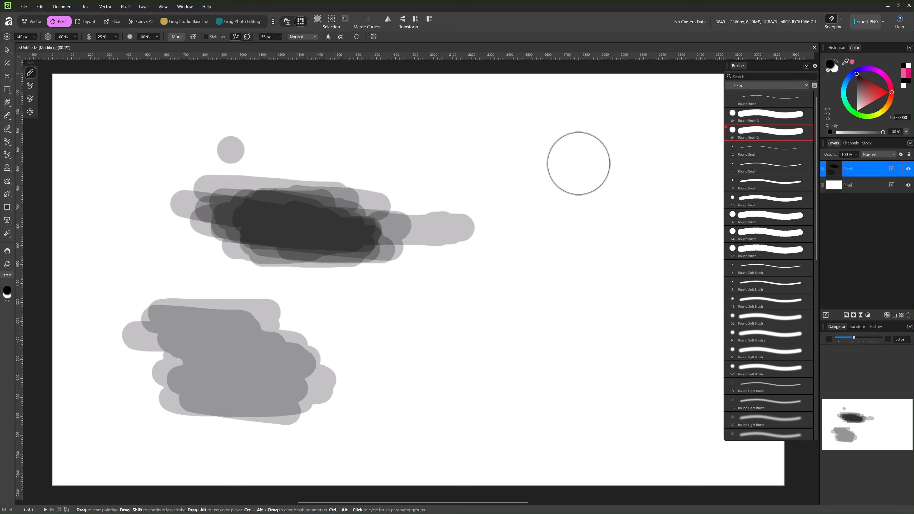
pyautogui.moveTo(578, 163)
pyautogui.mouseDown()
pyautogui.moveTo(564, 189)
pyautogui.moveTo(543, 222)
pyautogui.moveTo(554, 236)
pyautogui.moveTo(511, 154)
pyautogui.moveTo(440, 128)
pyautogui.moveTo(577, 133)
pyautogui.moveTo(630, 154)
pyautogui.moveTo(579, 201)
pyautogui.moveTo(546, 280)
pyautogui.moveTo(506, 307)
pyautogui.moveTo(515, 346)
pyautogui.moveTo(567, 319)
pyautogui.moveTo(532, 308)
pyautogui.moveTo(603, 284)
pyautogui.moveTo(539, 242)
pyautogui.moveTo(535, 264)
pyautogui.moveTo(577, 324)
pyautogui.moveTo(560, 380)
pyautogui.moveTo(536, 307)
pyautogui.moveTo(503, 288)
pyautogui.moveTo(584, 224)
pyautogui.moveTo(510, 145)
pyautogui.moveTo(607, 132)
pyautogui.moveTo(616, 120)
pyautogui.moveTo(558, 117)
pyautogui.moveTo(550, 308)
pyautogui.mouseUp()
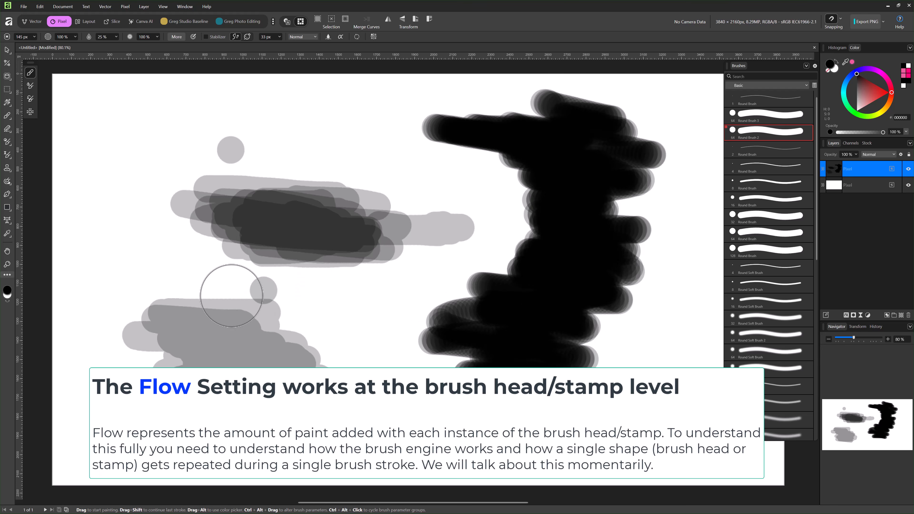
# Try stamping single dabs at 25% flow in the gaps between the painted patches
pyautogui.click(250, 282)
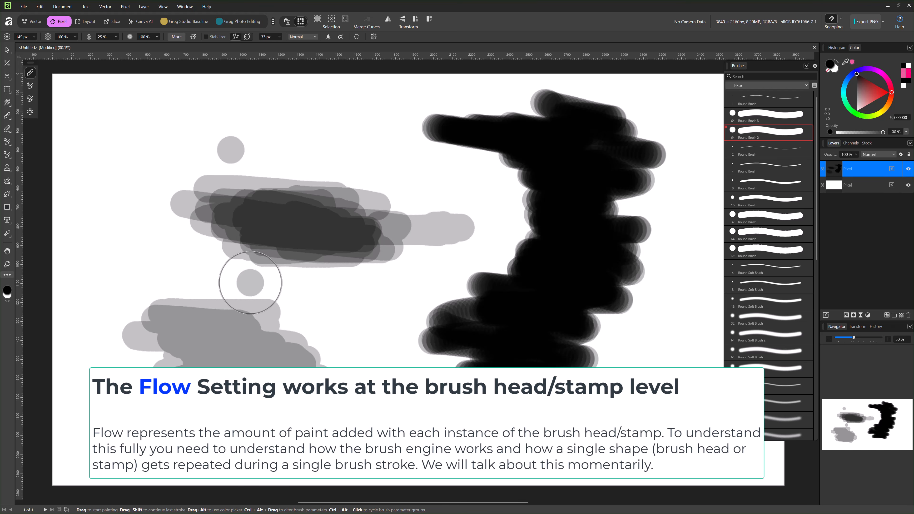
pyautogui.hotkey('ctrl', 'z')
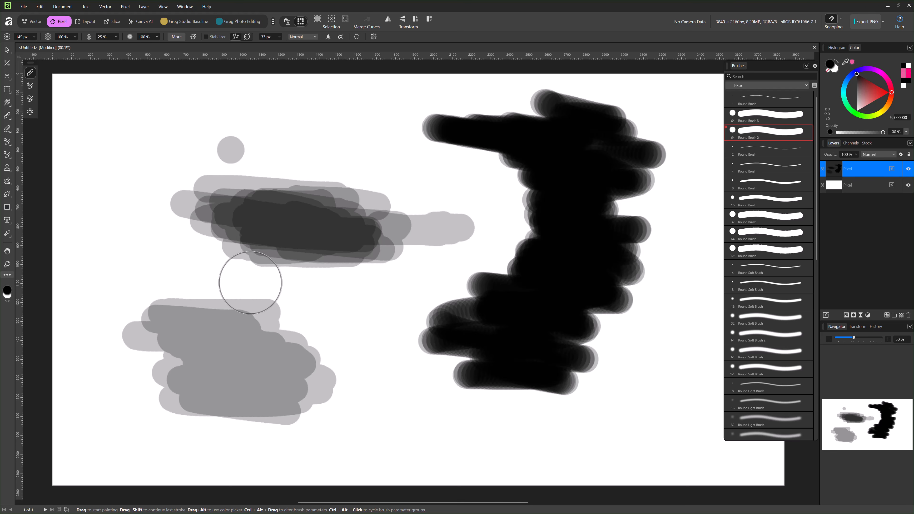
pyautogui.click(407, 281)
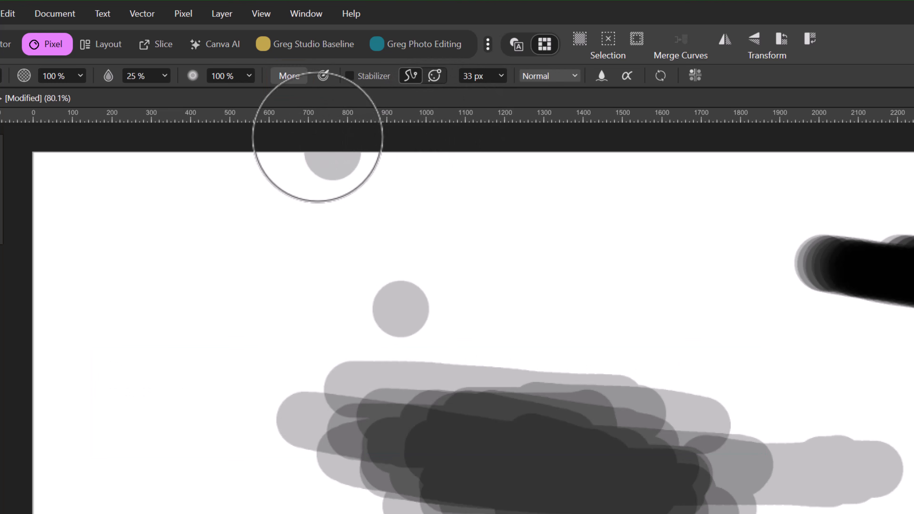
# Open the detailed brush settings, move them clear of the work area, and erase all paint from the layer
pyautogui.click(288, 76)
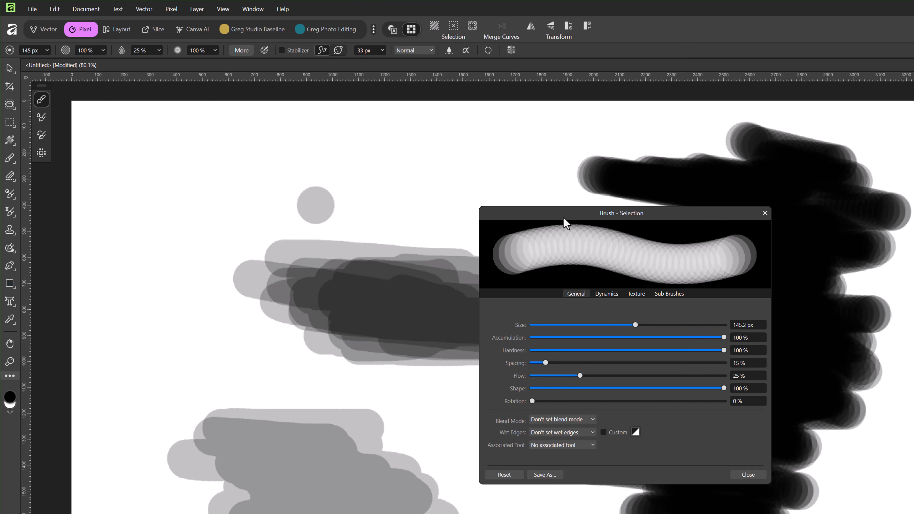
pyautogui.moveTo(562, 215); pyautogui.dragTo(692, 281)
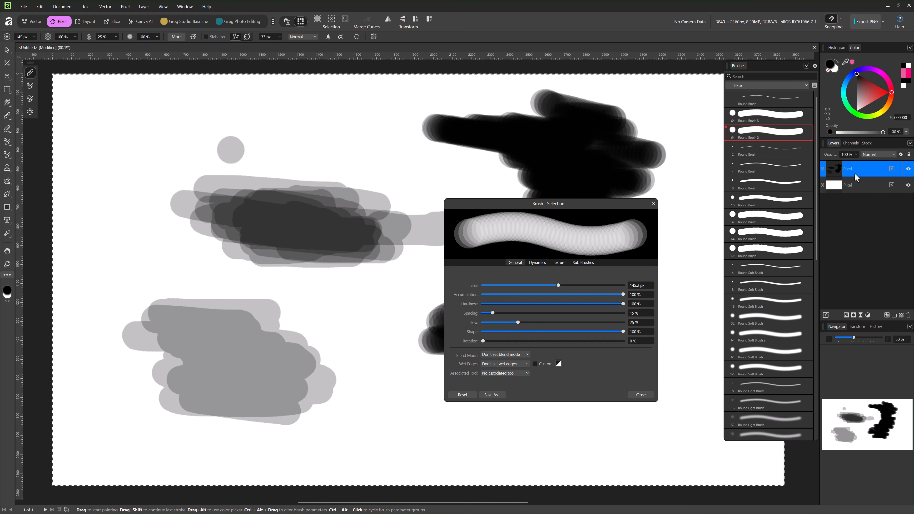
pyautogui.hotkey('ctrl', 'a')
pyautogui.press('Delete')
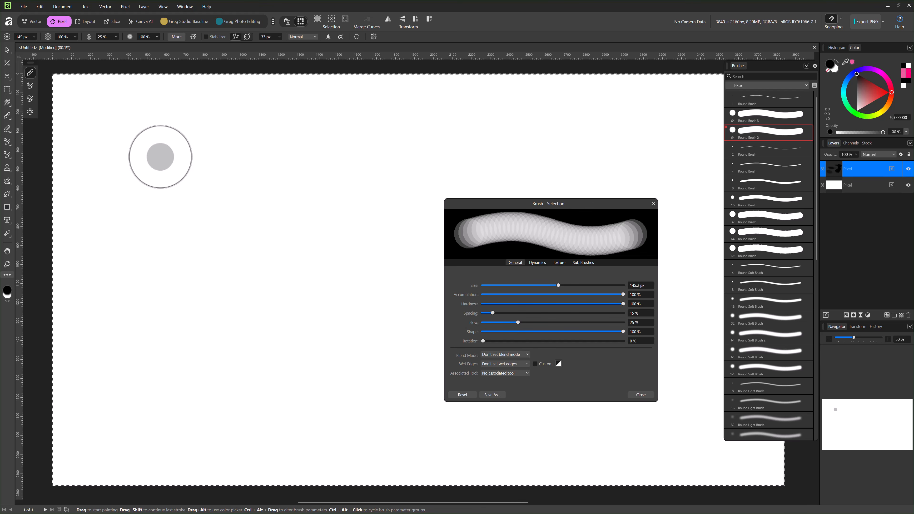
# Compare brush spacing at 25% flow by painting horizontal strokes at 15%, 119% and 1% spacing near the canvas top
pyautogui.moveTo(161, 157)
pyautogui.mouseDown()
pyautogui.moveTo(396, 159)
pyautogui.moveTo(379, 165)
pyautogui.mouseUp()
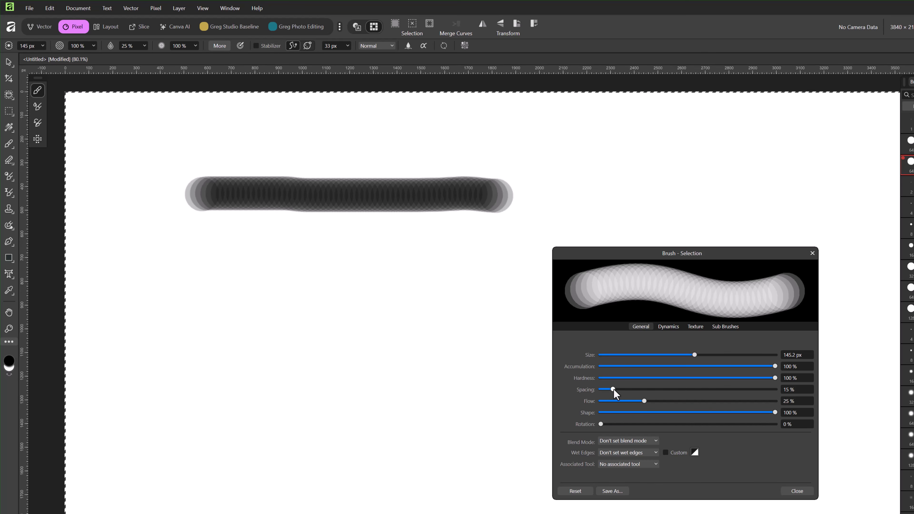
pyautogui.moveTo(614, 390); pyautogui.dragTo(699, 392)
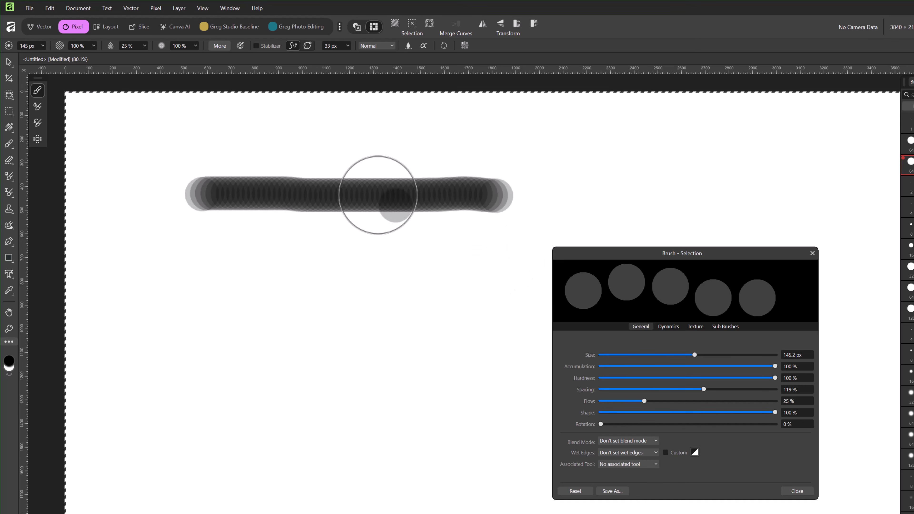
pyautogui.moveTo(268, 148)
pyautogui.mouseDown()
pyautogui.moveTo(694, 160)
pyautogui.moveTo(690, 168)
pyautogui.mouseUp()
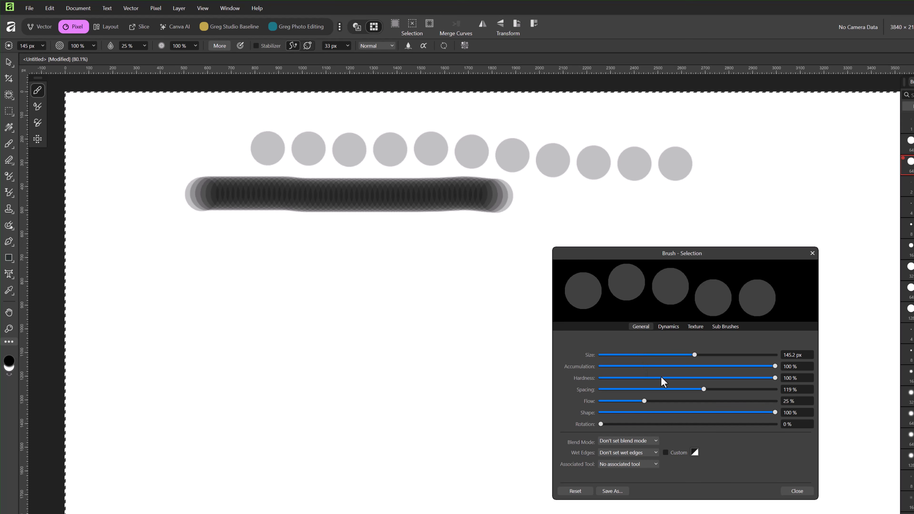
pyautogui.moveTo(700, 394); pyautogui.dragTo(584, 390)
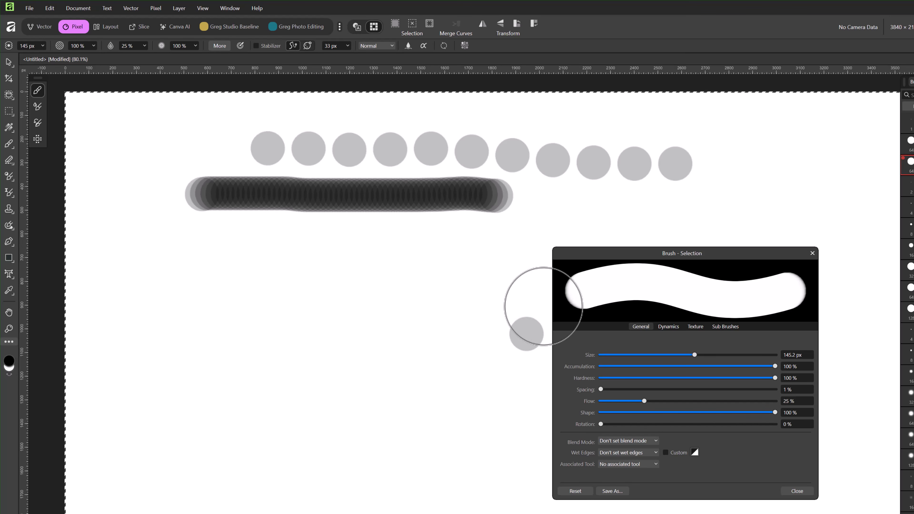
pyautogui.moveTo(312, 123)
pyautogui.mouseDown()
pyautogui.moveTo(521, 143)
pyautogui.moveTo(643, 140)
pyautogui.mouseUp()
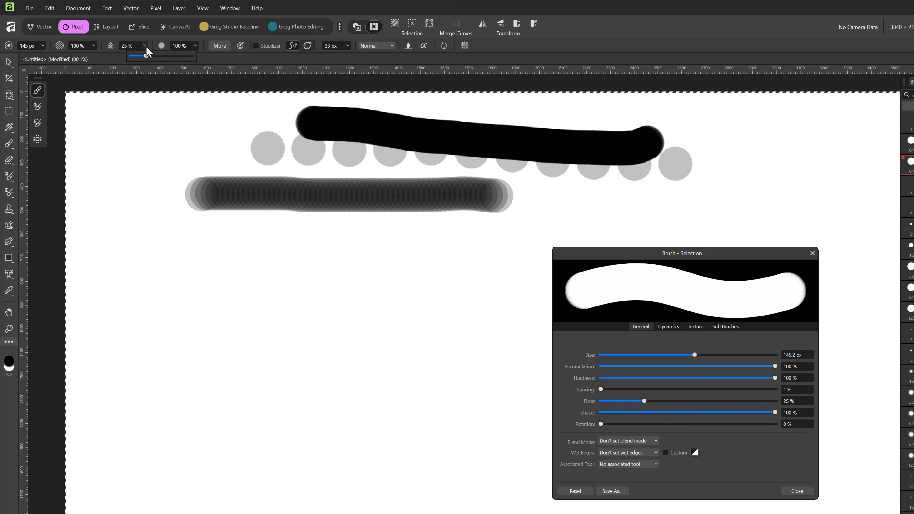
# Set flow to 100%, opacity to 43% and spacing to 62%, and paint a scalloped grey stroke below the others
pyautogui.moveTo(156, 58); pyautogui.dragTo(231, 61)
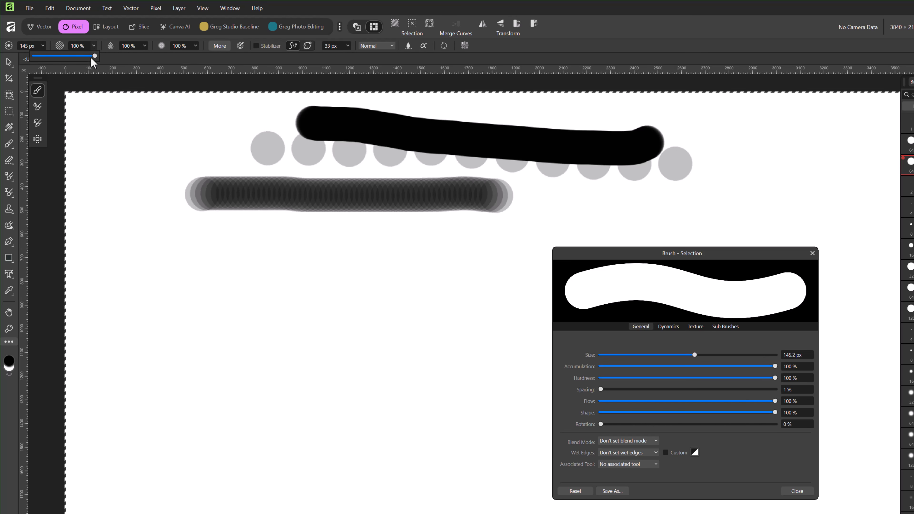
pyautogui.moveTo(93, 57); pyautogui.dragTo(61, 58)
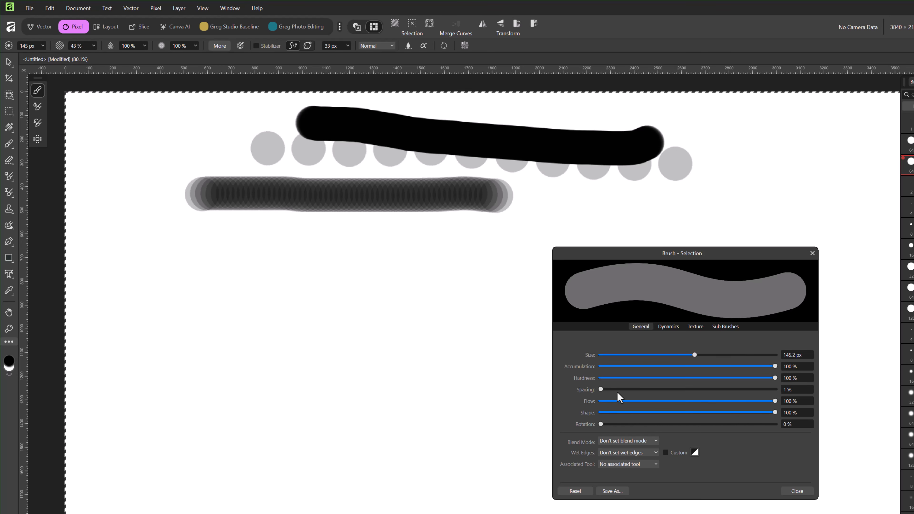
pyautogui.moveTo(602, 390)
pyautogui.mouseDown()
pyautogui.moveTo(663, 393)
pyautogui.moveTo(653, 389)
pyautogui.mouseUp()
pyautogui.moveTo(238, 302)
pyautogui.mouseDown()
pyautogui.moveTo(357, 304)
pyautogui.moveTo(243, 293)
pyautogui.moveTo(379, 299)
pyautogui.moveTo(210, 295)
pyautogui.moveTo(418, 298)
pyautogui.mouseUp()
pyautogui.click(296, 291)
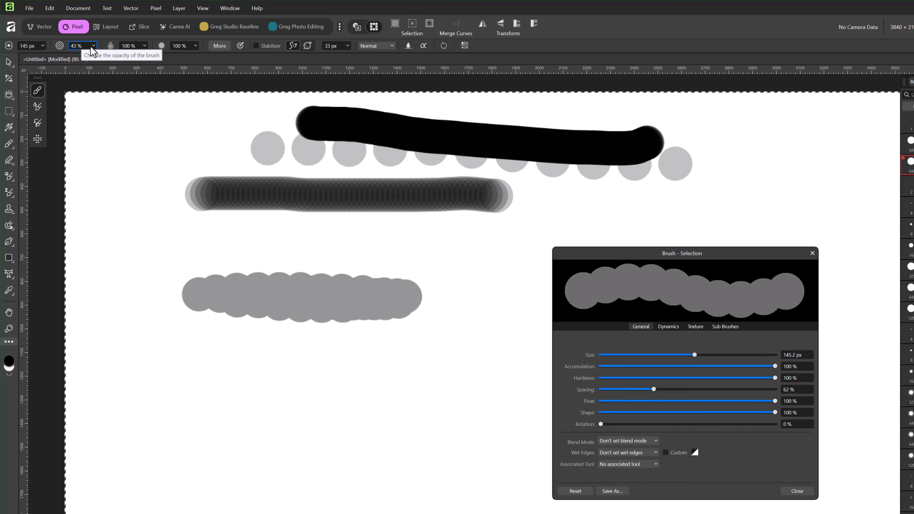
# Set opacity to 100% and flow to 27%, and paint a row of overlapping translucent dabs below the scalloped stroke
pyautogui.moveTo(95, 56)
pyautogui.mouseDown()
pyautogui.moveTo(154, 60)
pyautogui.moveTo(117, 56)
pyautogui.moveTo(103, 65)
pyautogui.mouseUp()
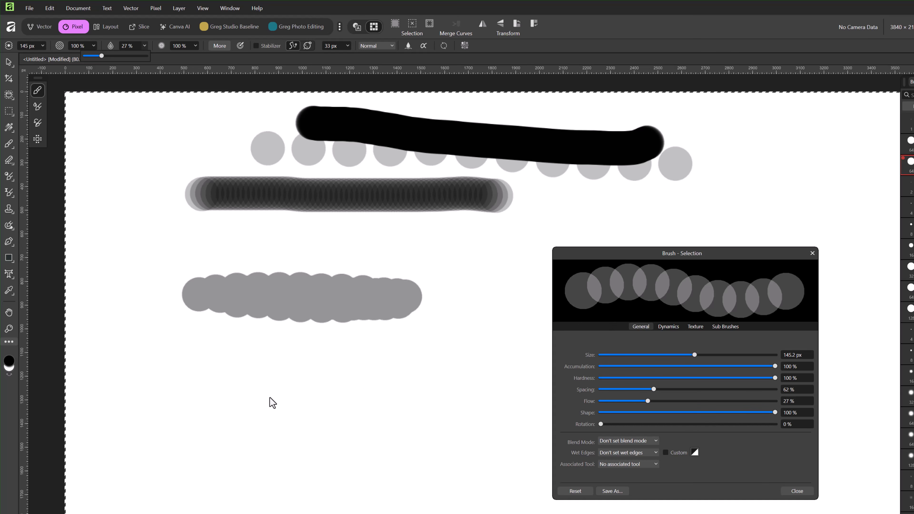
pyautogui.moveTo(206, 419); pyautogui.dragTo(385, 423)
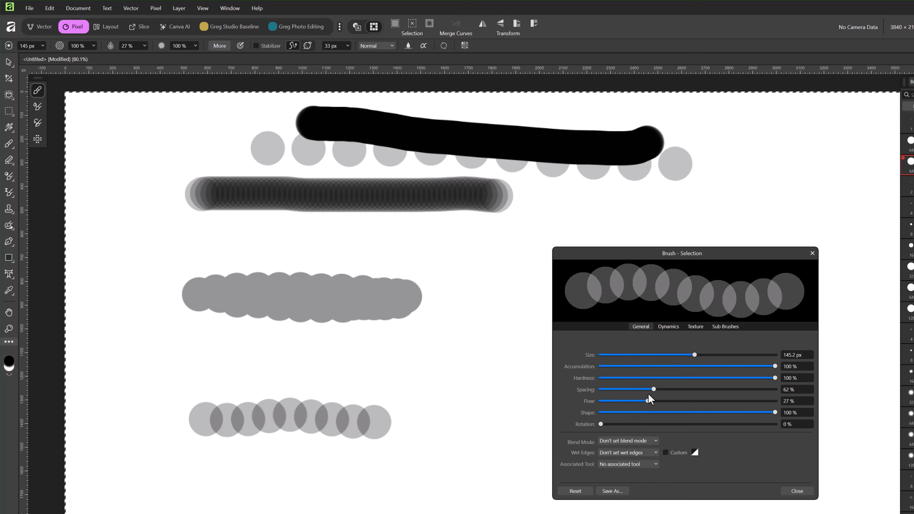
# Set the brush spacing to 14% and paint back and forth in the gap above the scalloped grey stroke
pyautogui.moveTo(654, 390)
pyautogui.mouseDown()
pyautogui.moveTo(617, 392)
pyautogui.moveTo(705, 389)
pyautogui.moveTo(613, 394)
pyautogui.mouseUp()
pyautogui.click(225, 213)
pyautogui.hotkey('ctrl', 'z')
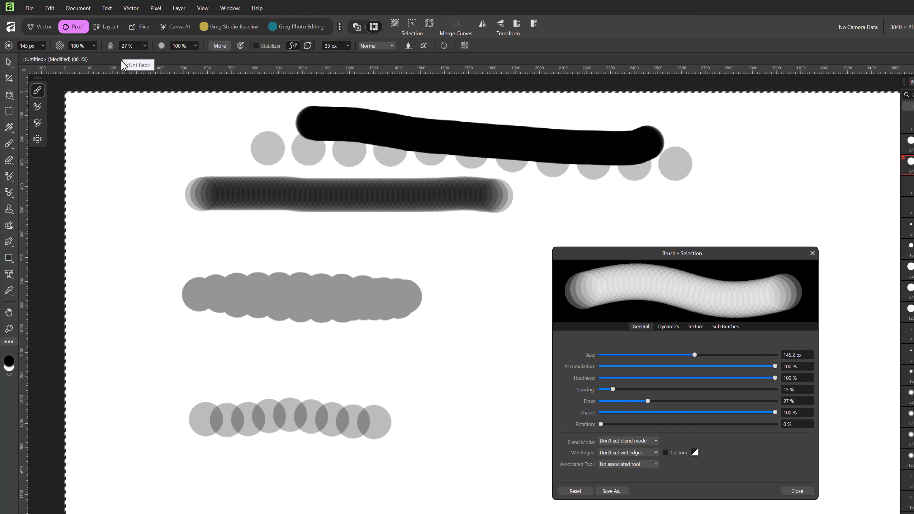
pyautogui.moveTo(613, 389)
pyautogui.mouseDown()
pyautogui.moveTo(667, 389)
pyautogui.moveTo(613, 390)
pyautogui.mouseUp()
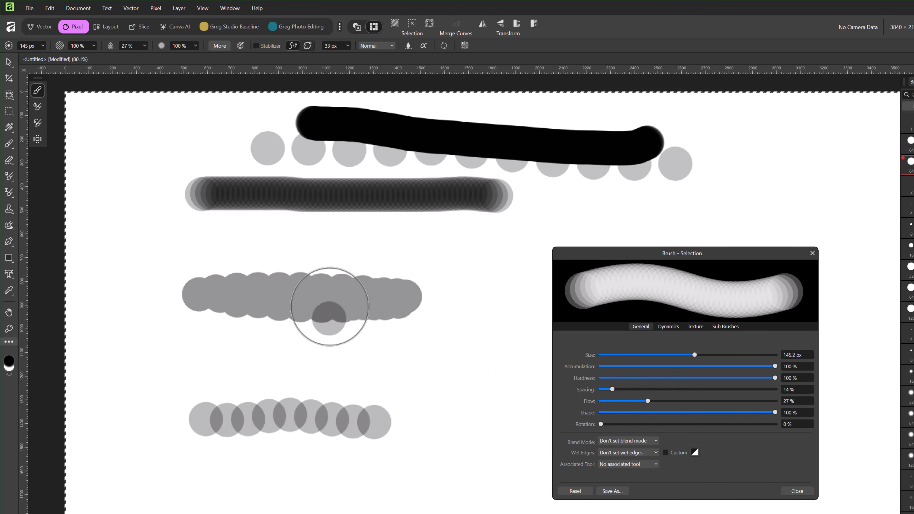
pyautogui.moveTo(388, 262)
pyautogui.mouseDown()
pyautogui.moveTo(312, 244)
pyautogui.moveTo(403, 243)
pyautogui.moveTo(272, 242)
pyautogui.mouseUp()
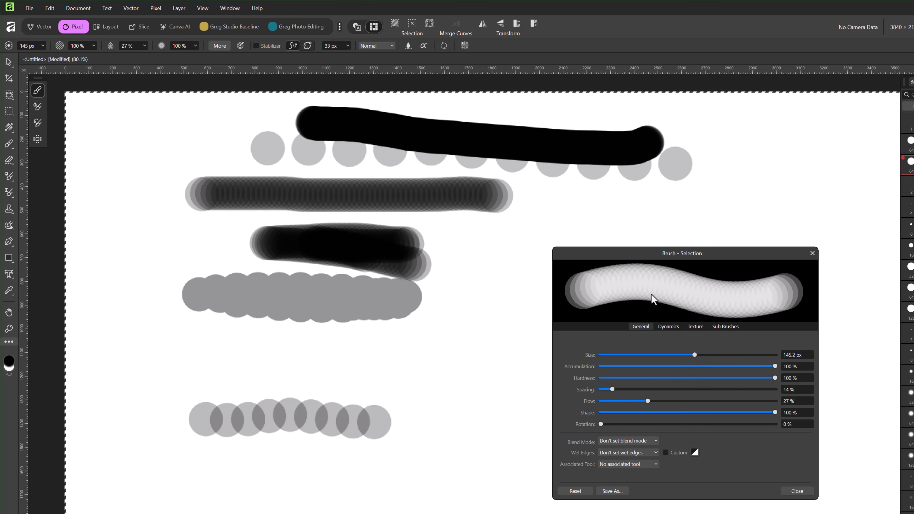
pyautogui.moveTo(483, 236); pyautogui.dragTo(846, 215)
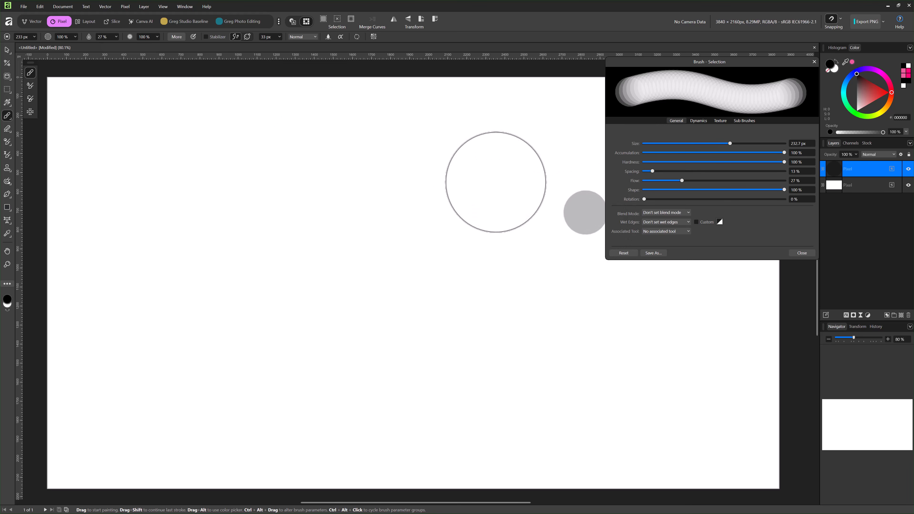
# Paint a dark patch with the 233 px brush at 13% spacing, and another beside it at 38% spacing
pyautogui.moveTo(360, 151)
pyautogui.mouseDown()
pyautogui.moveTo(324, 167)
pyautogui.moveTo(384, 172)
pyautogui.moveTo(425, 191)
pyautogui.mouseUp()
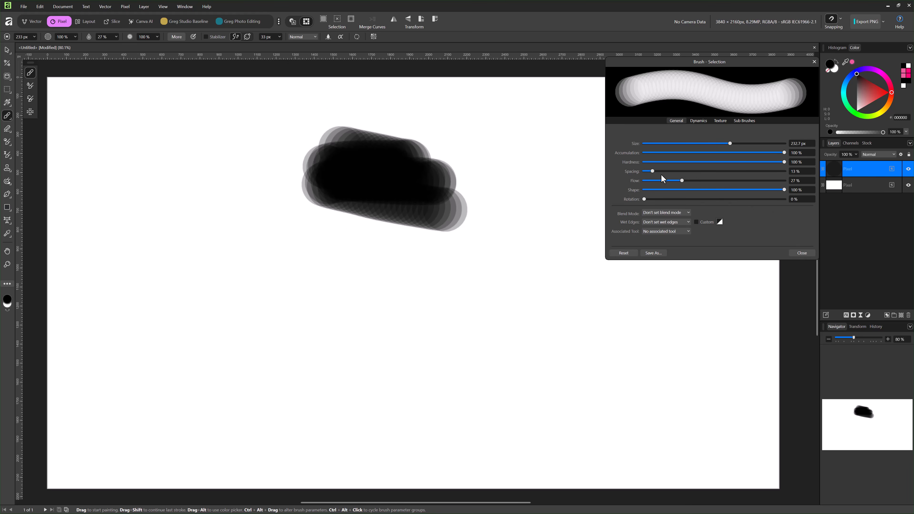
pyautogui.moveTo(653, 171); pyautogui.dragTo(670, 171)
pyautogui.moveTo(498, 166)
pyautogui.mouseDown()
pyautogui.moveTo(520, 164)
pyautogui.moveTo(501, 167)
pyautogui.moveTo(507, 215)
pyautogui.moveTo(541, 174)
pyautogui.moveTo(537, 153)
pyautogui.moveTo(526, 180)
pyautogui.mouseUp()
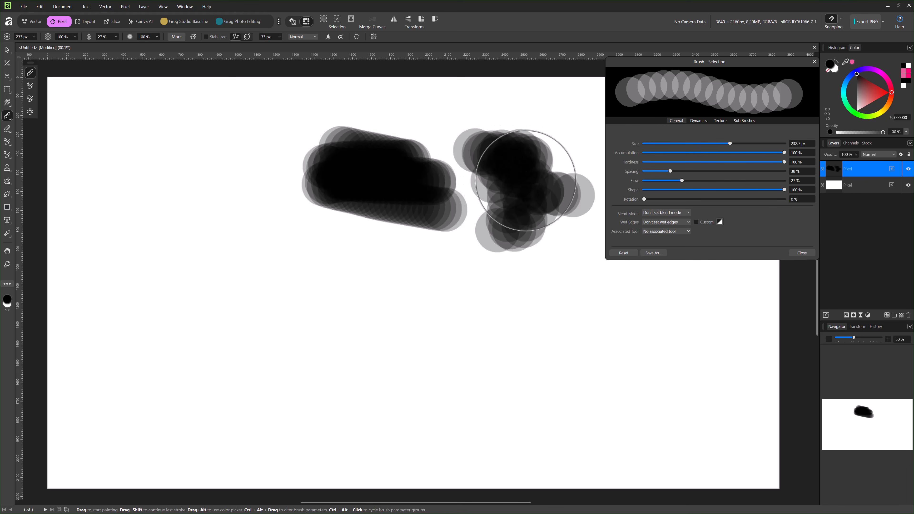
# Set the brush spacing to 12% and flow to 1%, and build up faint grey strokes back and forth across the canvas
pyautogui.moveTo(666, 170); pyautogui.dragTo(651, 171)
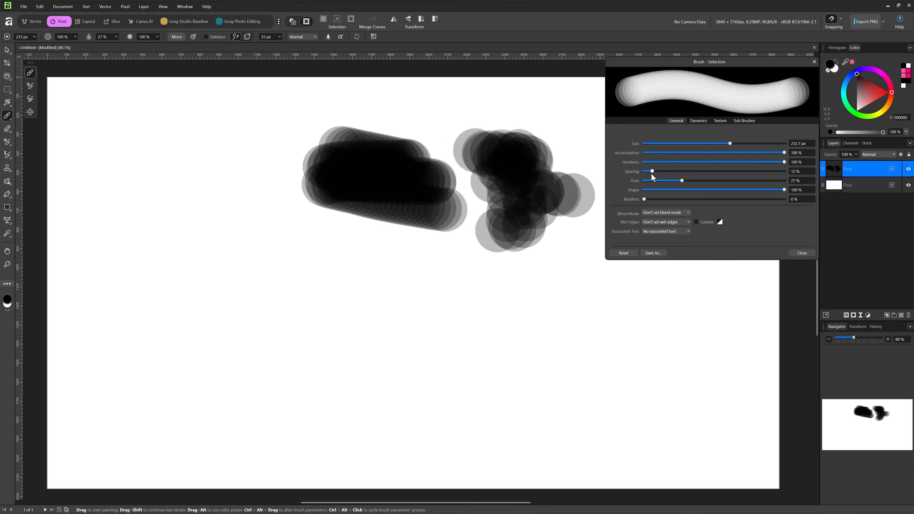
pyautogui.click(115, 37)
pyautogui.moveTo(115, 44); pyautogui.dragTo(105, 48)
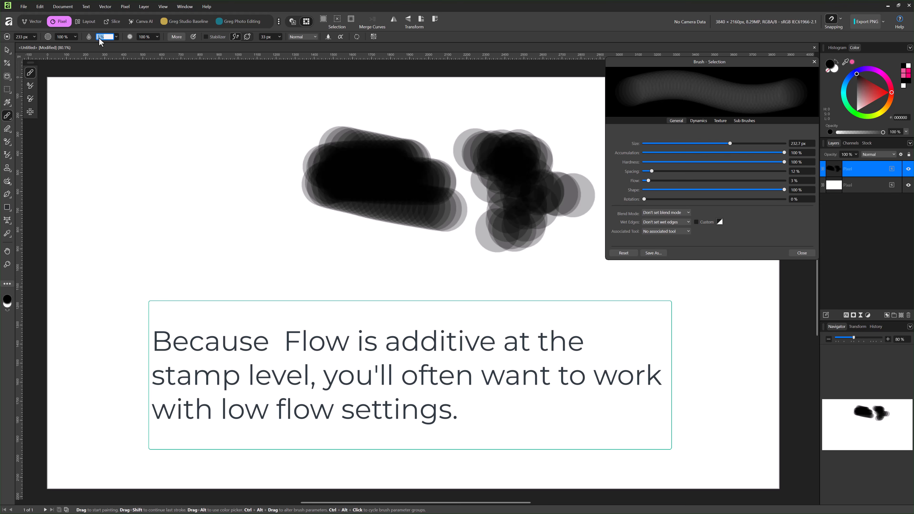
pyautogui.write('1')
pyautogui.press('Return')
pyautogui.moveTo(367, 302)
pyautogui.mouseDown()
pyautogui.moveTo(304, 343)
pyautogui.moveTo(251, 311)
pyautogui.moveTo(197, 304)
pyautogui.moveTo(235, 317)
pyautogui.moveTo(564, 337)
pyautogui.moveTo(305, 279)
pyautogui.moveTo(442, 293)
pyautogui.moveTo(411, 279)
pyautogui.moveTo(378, 236)
pyautogui.moveTo(291, 180)
pyautogui.moveTo(225, 119)
pyautogui.moveTo(175, 104)
pyautogui.moveTo(142, 160)
pyautogui.moveTo(353, 204)
pyautogui.moveTo(264, 267)
pyautogui.moveTo(251, 370)
pyautogui.moveTo(99, 444)
pyautogui.moveTo(151, 443)
pyautogui.moveTo(227, 387)
pyautogui.moveTo(541, 383)
pyautogui.moveTo(509, 361)
pyautogui.moveTo(250, 336)
pyautogui.moveTo(273, 279)
pyautogui.moveTo(205, 259)
pyautogui.moveTo(345, 264)
pyautogui.moveTo(146, 110)
pyautogui.mouseUp()
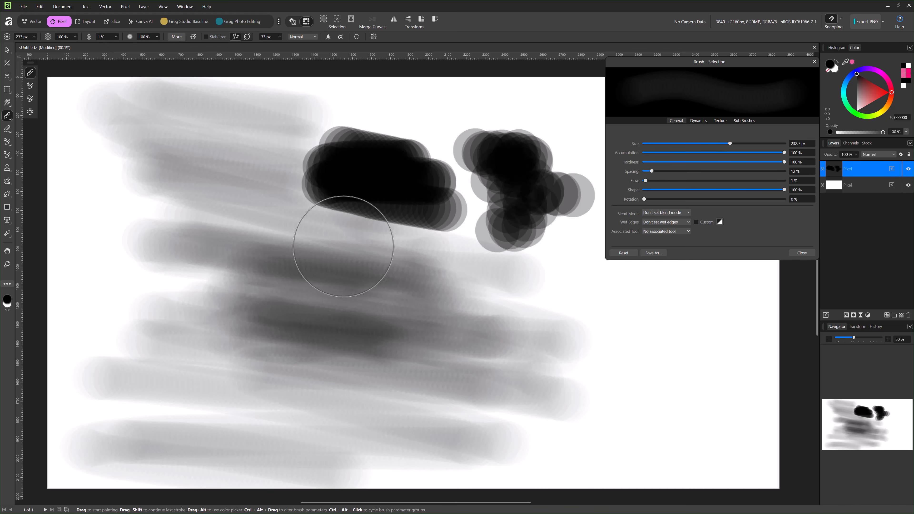
pyautogui.moveTo(343, 246)
pyautogui.mouseDown()
pyautogui.moveTo(249, 327)
pyautogui.moveTo(164, 235)
pyautogui.moveTo(210, 86)
pyautogui.moveTo(386, 300)
pyautogui.moveTo(306, 400)
pyautogui.moveTo(92, 380)
pyautogui.moveTo(541, 229)
pyautogui.moveTo(352, 118)
pyautogui.moveTo(327, 272)
pyautogui.moveTo(433, 280)
pyautogui.mouseUp()
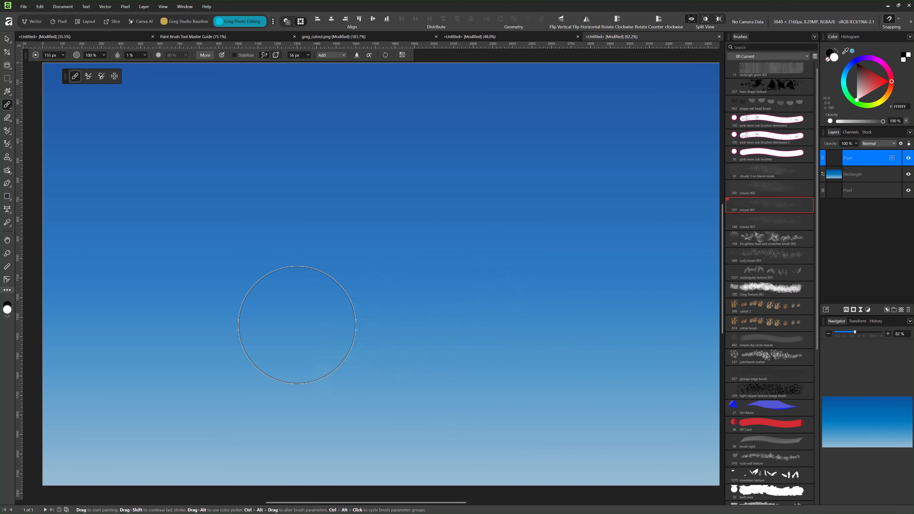
# Paint a faint white cloud in the lower half of the blue gradient sky with the cloud brush at 1% flow
pyautogui.moveTo(298, 327)
pyautogui.mouseDown()
pyautogui.moveTo(360, 295)
pyautogui.moveTo(321, 277)
pyautogui.moveTo(356, 288)
pyautogui.moveTo(337, 273)
pyautogui.moveTo(170, 242)
pyautogui.moveTo(338, 295)
pyautogui.moveTo(254, 283)
pyautogui.moveTo(193, 260)
pyautogui.moveTo(253, 277)
pyautogui.moveTo(206, 262)
pyautogui.moveTo(235, 259)
pyautogui.moveTo(351, 300)
pyautogui.mouseUp()
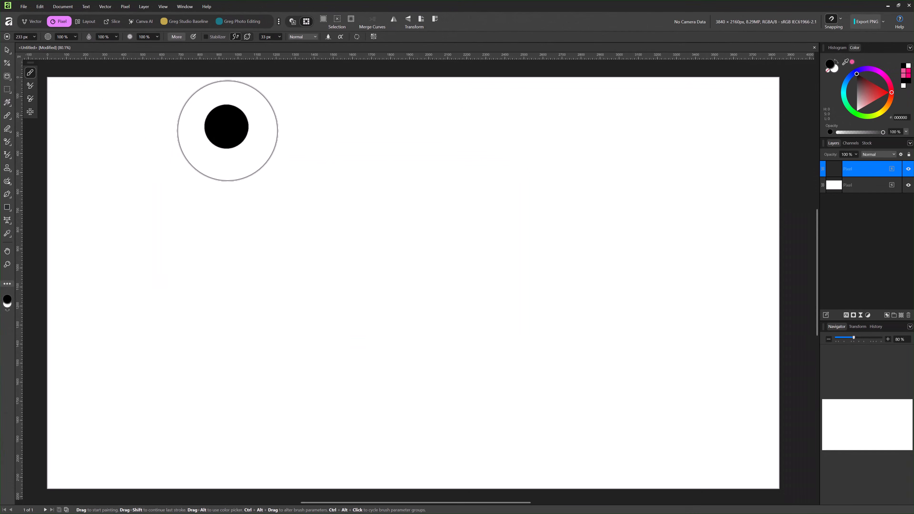
# Paint two black strokes with the 233 px brush at 100% hardness, and a third below them at 50% hardness
pyautogui.moveTo(210, 144); pyautogui.dragTo(476, 157)
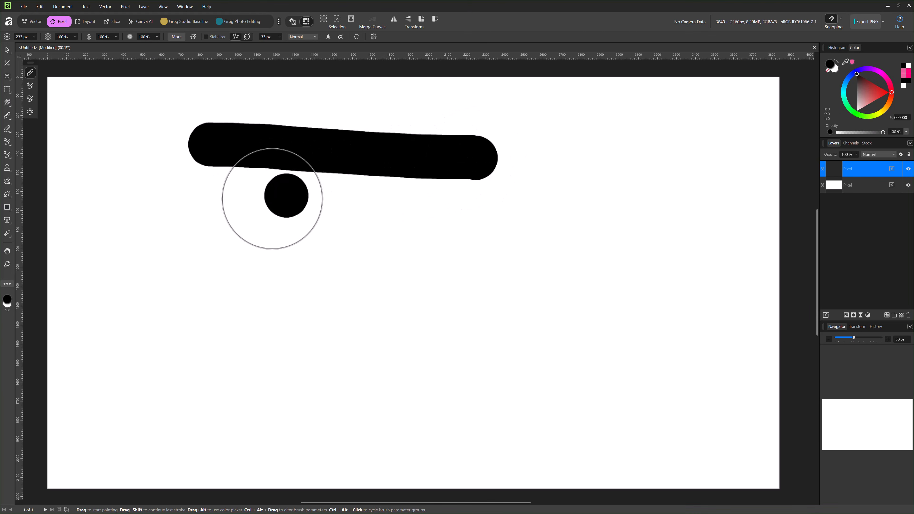
pyautogui.moveTo(249, 200); pyautogui.dragTo(554, 223)
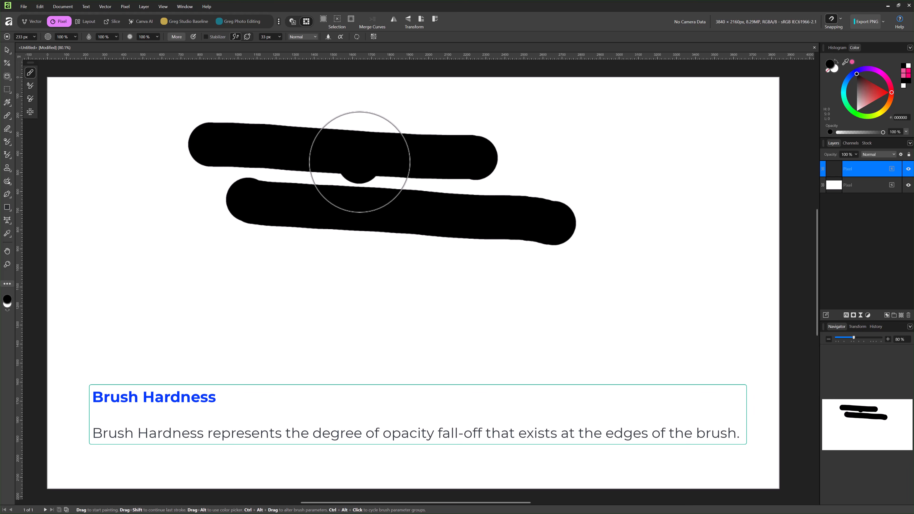
pyautogui.click(157, 37)
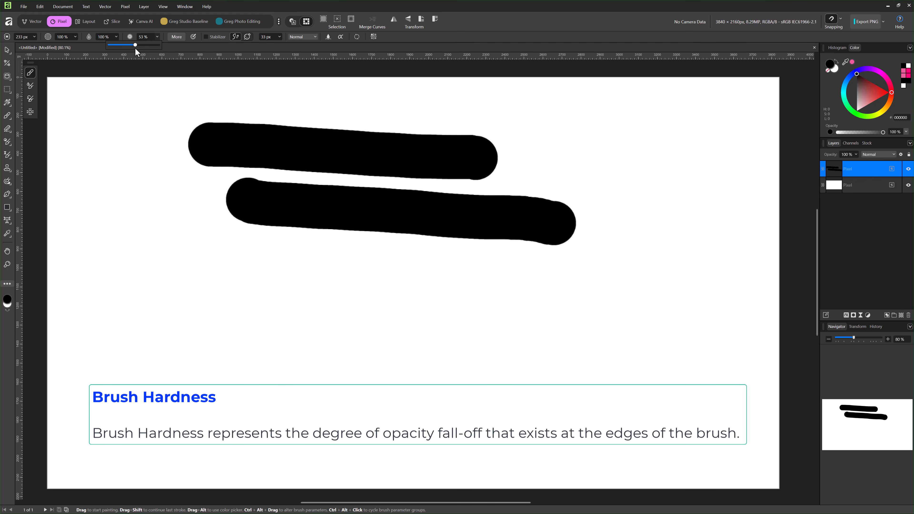
pyautogui.moveTo(135, 48); pyautogui.dragTo(133, 49)
pyautogui.moveTo(282, 254)
pyautogui.mouseDown()
pyautogui.moveTo(385, 272)
pyautogui.moveTo(390, 259)
pyautogui.moveTo(405, 286)
pyautogui.mouseUp()
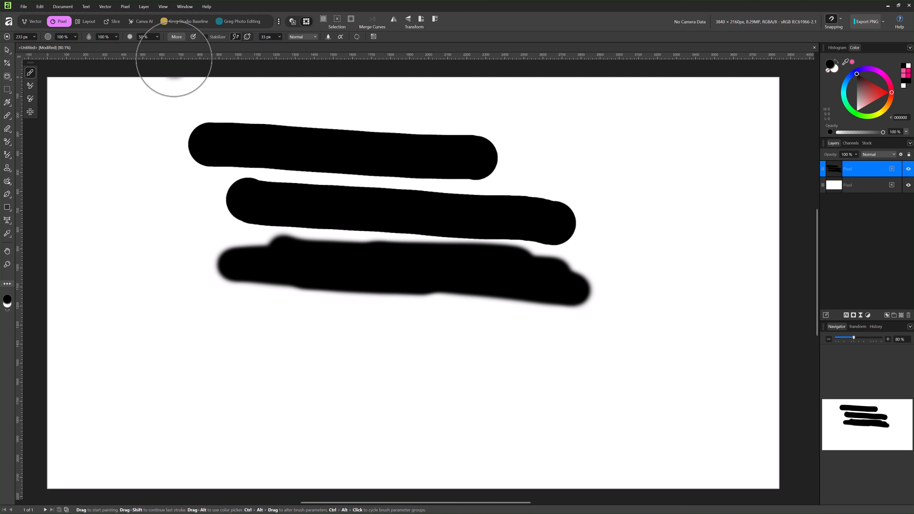
# Set the brush hardness to 0%, paint a soft-edged black stroke below the others, and undo the last painting action
pyautogui.click(157, 37)
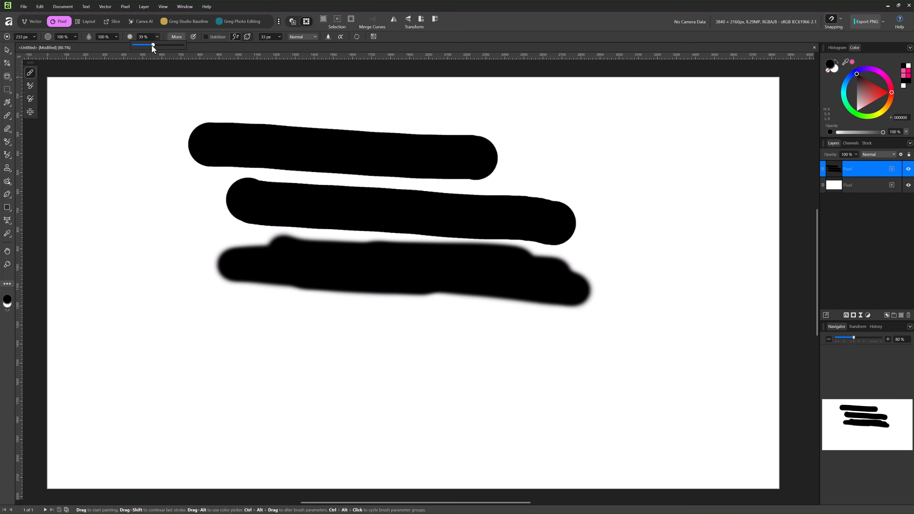
pyautogui.moveTo(153, 46); pyautogui.dragTo(113, 49)
pyautogui.moveTo(287, 351)
pyautogui.mouseDown()
pyautogui.moveTo(198, 335)
pyautogui.moveTo(375, 335)
pyautogui.moveTo(394, 322)
pyautogui.moveTo(337, 306)
pyautogui.mouseUp()
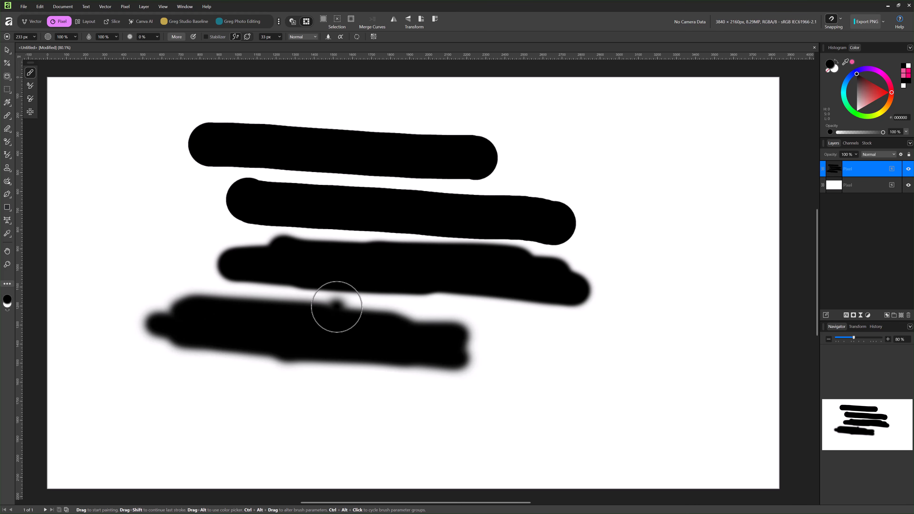
pyautogui.hotkey('ctrl', 'z')
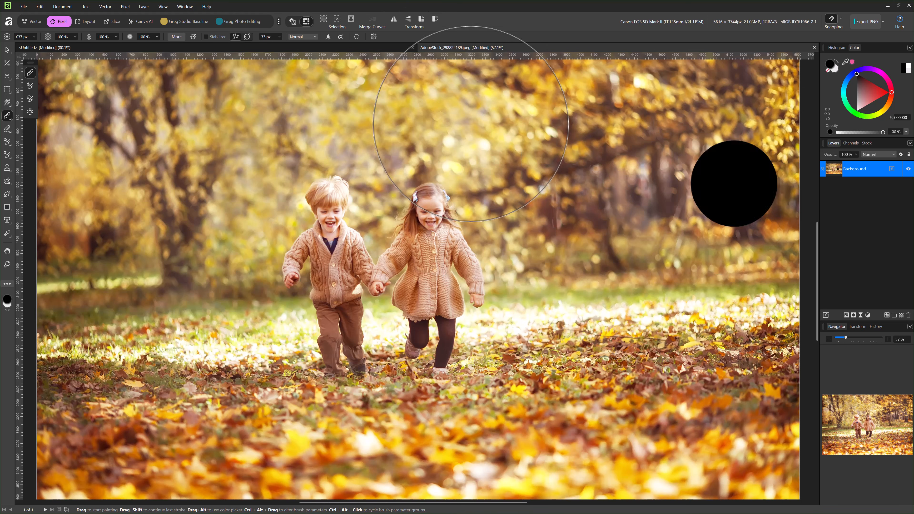
# Paint a hard-edged black patch over the two children in the photo with the 637 px brush, and undo it
pyautogui.moveTo(481, 259)
pyautogui.mouseDown()
pyautogui.moveTo(468, 231)
pyautogui.moveTo(388, 225)
pyautogui.mouseUp()
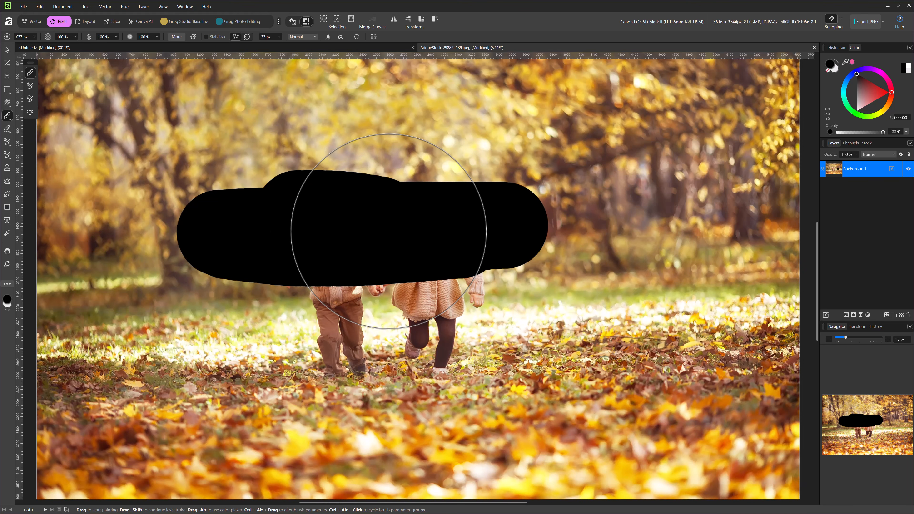
pyautogui.hotkey('ctrl', 'z')
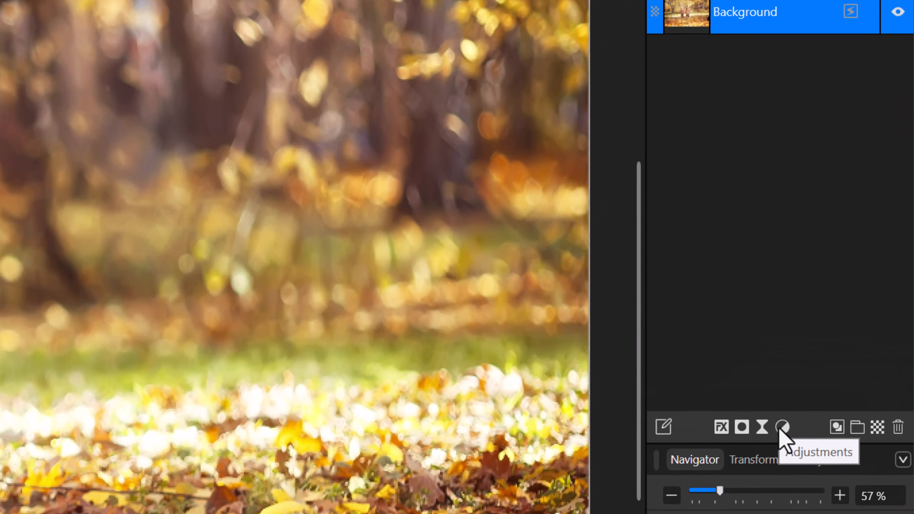
# Add a Curves adjustment that darkens the photo with a master point at X 0.569, Y 0.464, and compare it hidden and shown
pyautogui.click(867, 315)
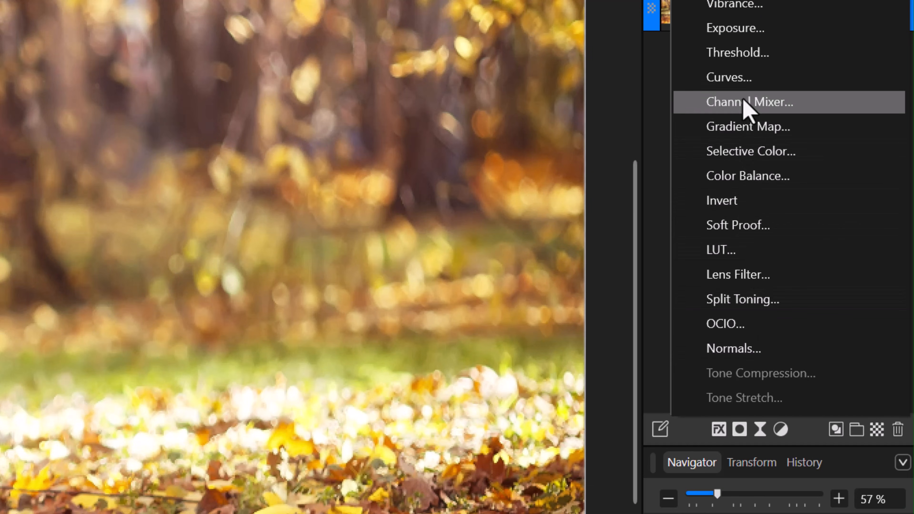
pyautogui.click(744, 80)
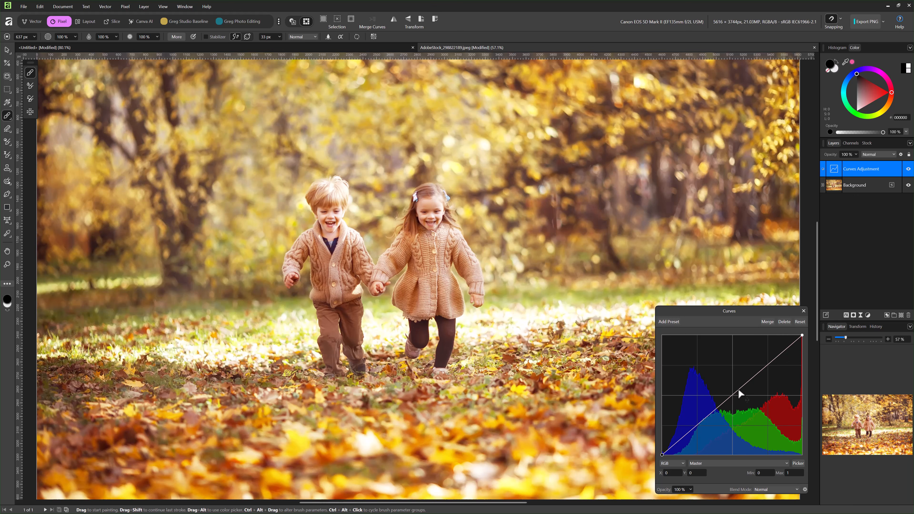
pyautogui.moveTo(738, 389); pyautogui.dragTo(743, 396)
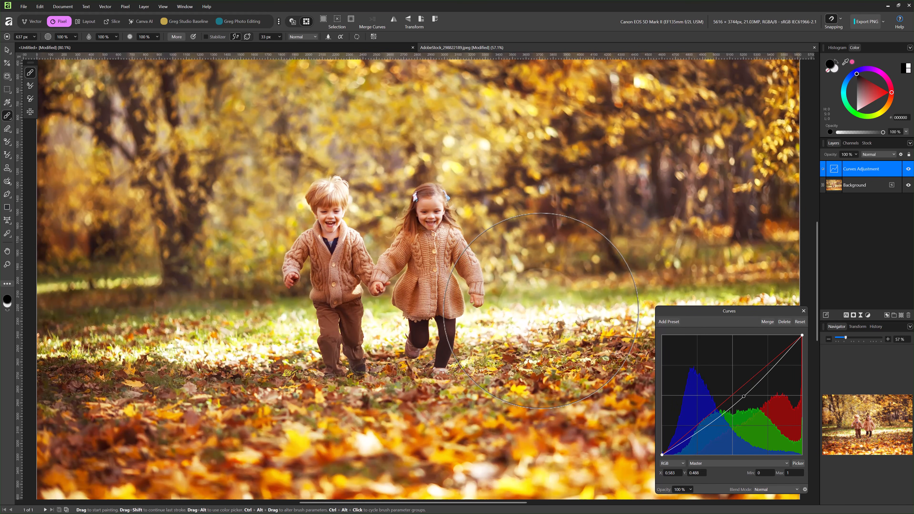
pyautogui.moveTo(744, 397); pyautogui.dragTo(742, 399)
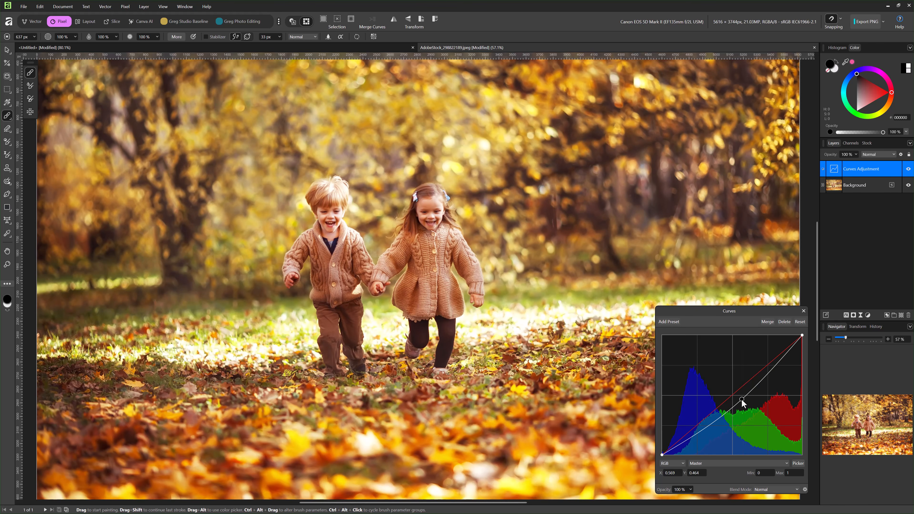
pyautogui.click(803, 312)
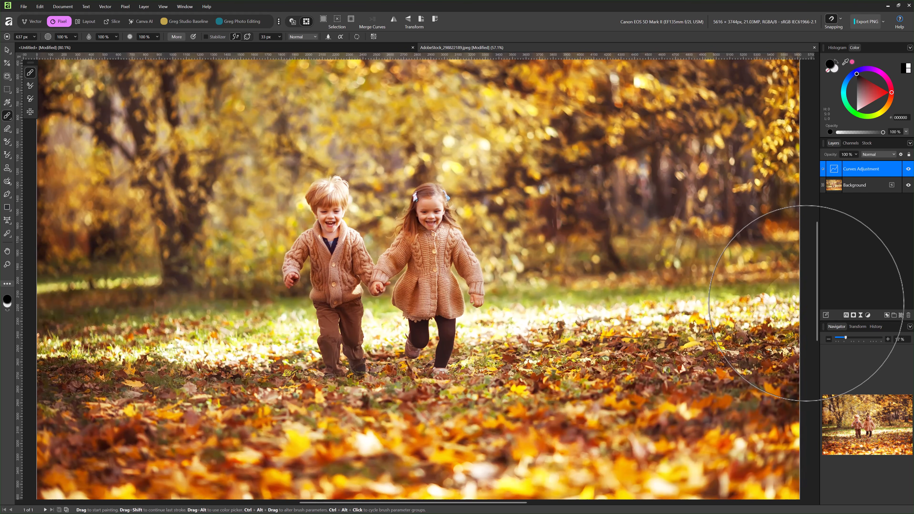
pyautogui.click(909, 170)
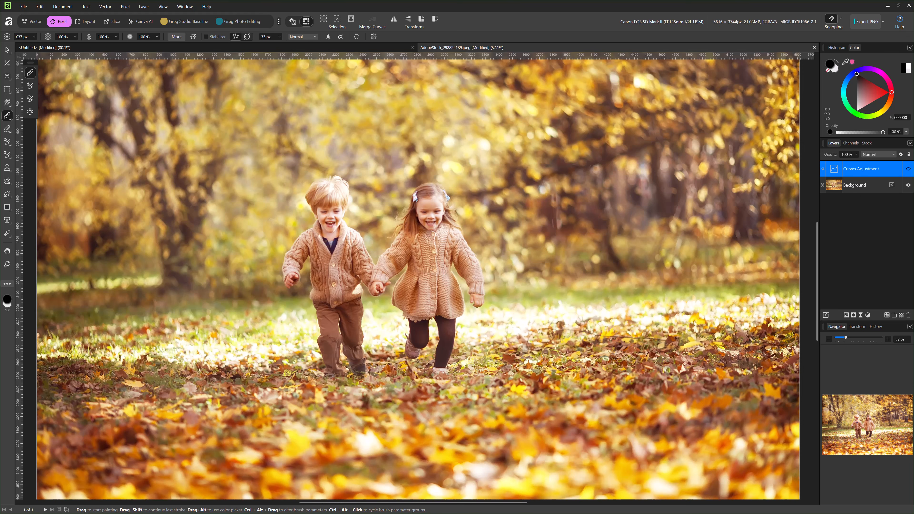
pyautogui.click(909, 173)
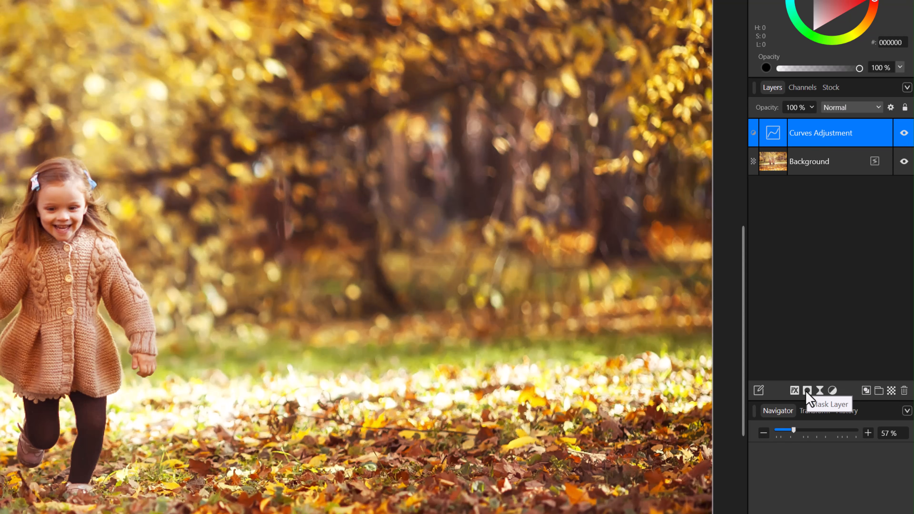
# Add a mask layer to the Curves adjustment, expand it in the layer stack, and undo the hard-edged black strokes on the mask
pyautogui.click(807, 392)
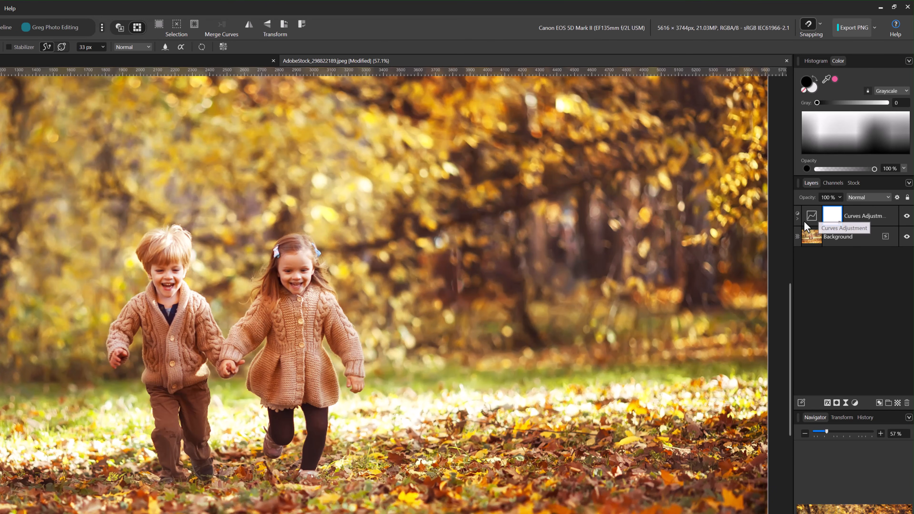
pyautogui.click(798, 218)
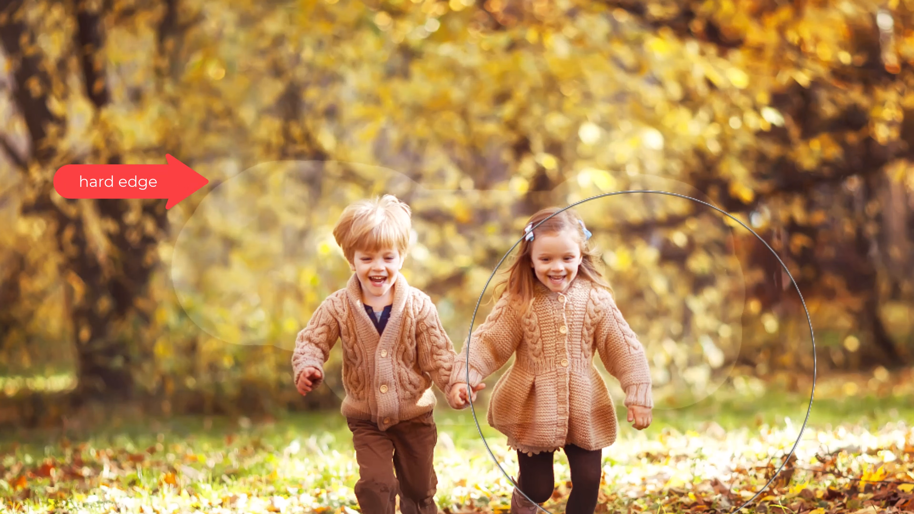
pyautogui.hotkey('ctrl', 'z')
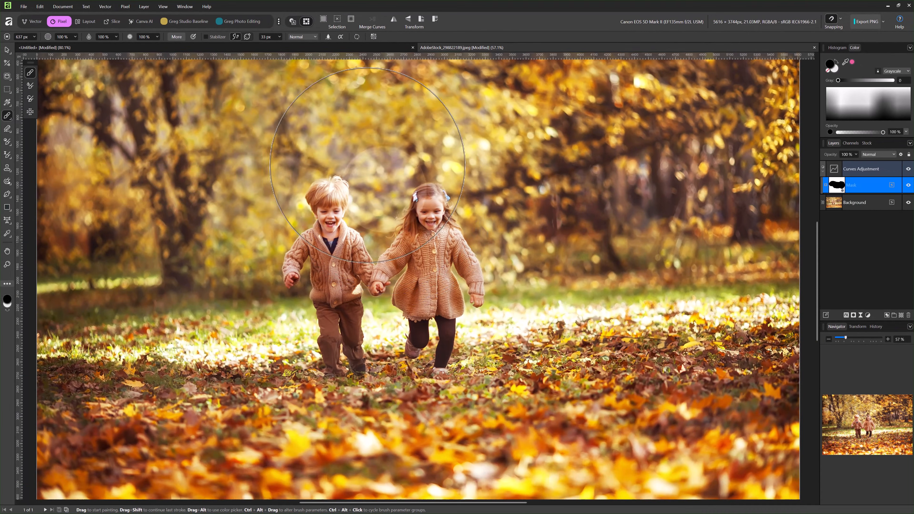
# Set the brush hardness to 0% and enlarge the brush to 2965 px for masking
pyautogui.click(156, 39)
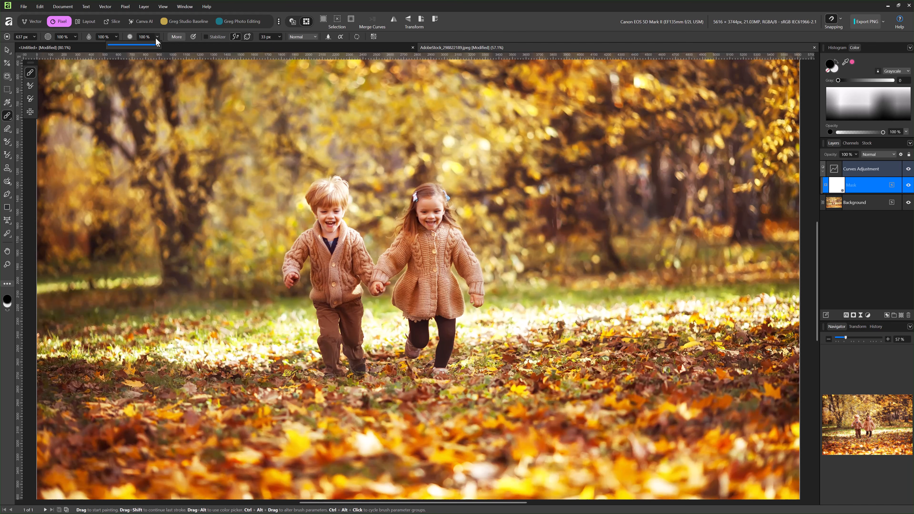
pyautogui.moveTo(145, 46); pyautogui.dragTo(108, 51)
pyautogui.click(576, 238)
pyautogui.press(']')
pyautogui.press(']')
pyautogui.press(']')
pyautogui.press(']')
pyautogui.press(']')
pyautogui.press(']')
pyautogui.press(']')
pyautogui.press(']')
pyautogui.press(']')
pyautogui.press(']')
pyautogui.press(']')
pyautogui.press(']')
pyautogui.press(']')
pyautogui.press(']')
pyautogui.press(']')
pyautogui.press(']')
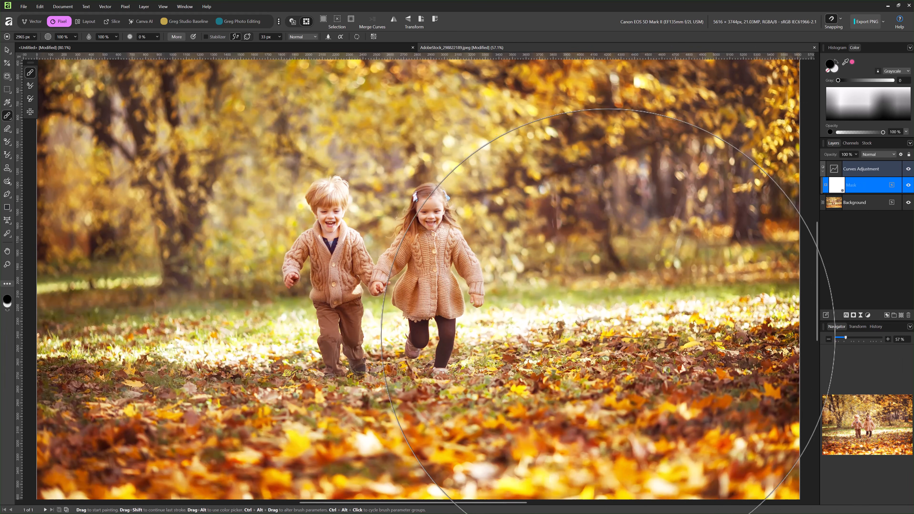
# Compare the photo with the Curves adjustment hidden and shown, and inspect its mask on its own
pyautogui.click(909, 172)
pyautogui.click(909, 173)
pyautogui.click(909, 173)
pyautogui.click(908, 173)
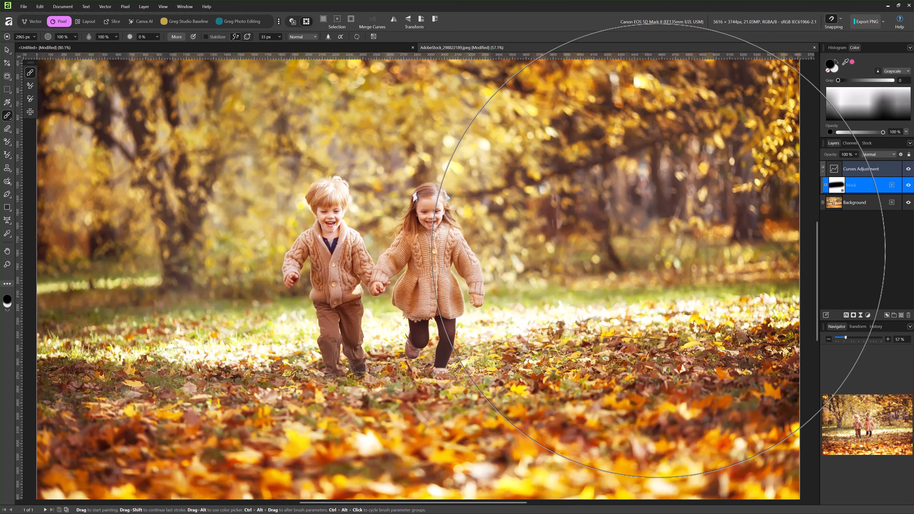
pyautogui.click(908, 170)
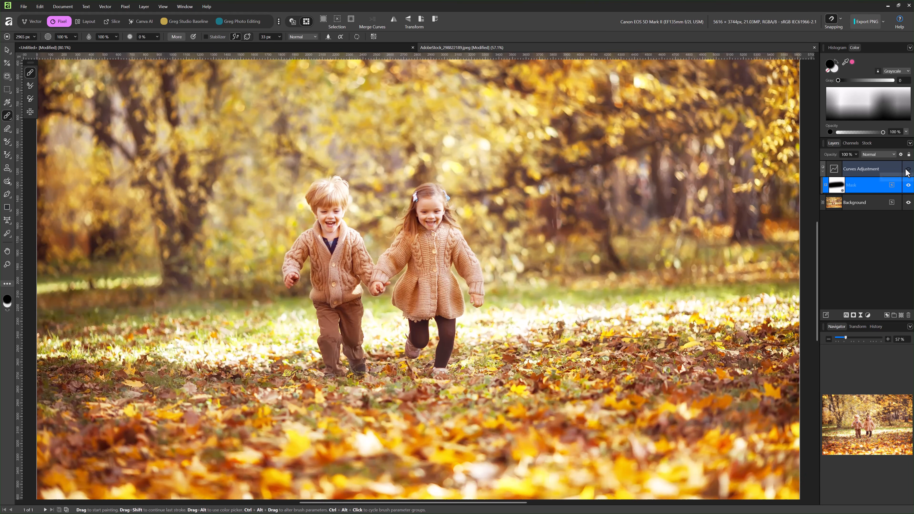
pyautogui.click(907, 169)
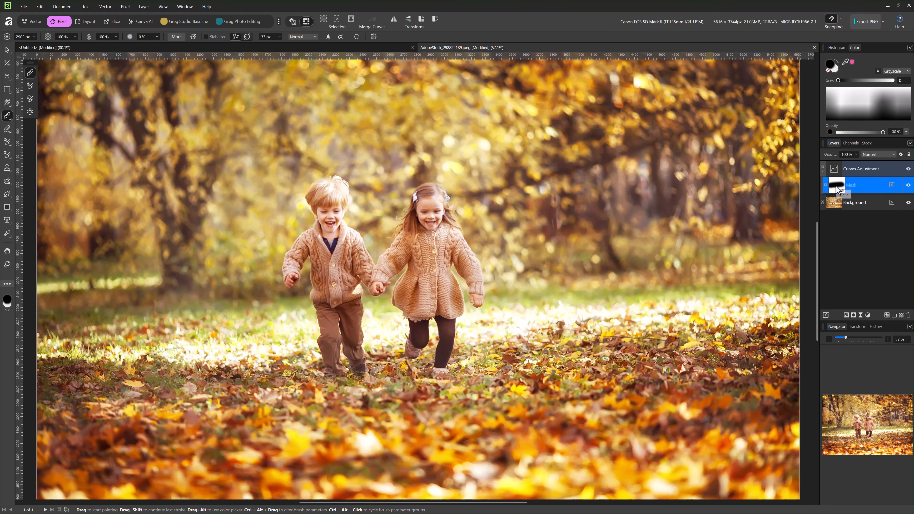
pyautogui.keyDown('alt'); pyautogui.click(837, 186); pyautogui.keyUp('alt')
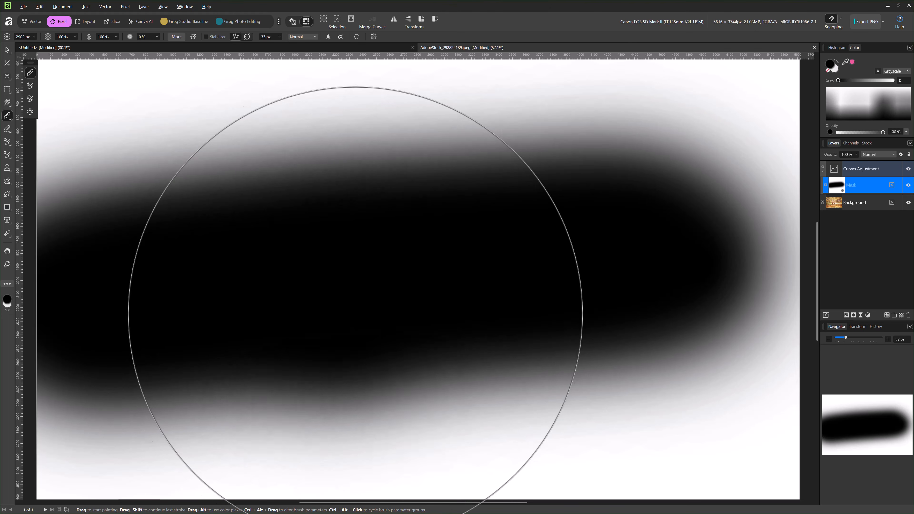
pyautogui.click(861, 167)
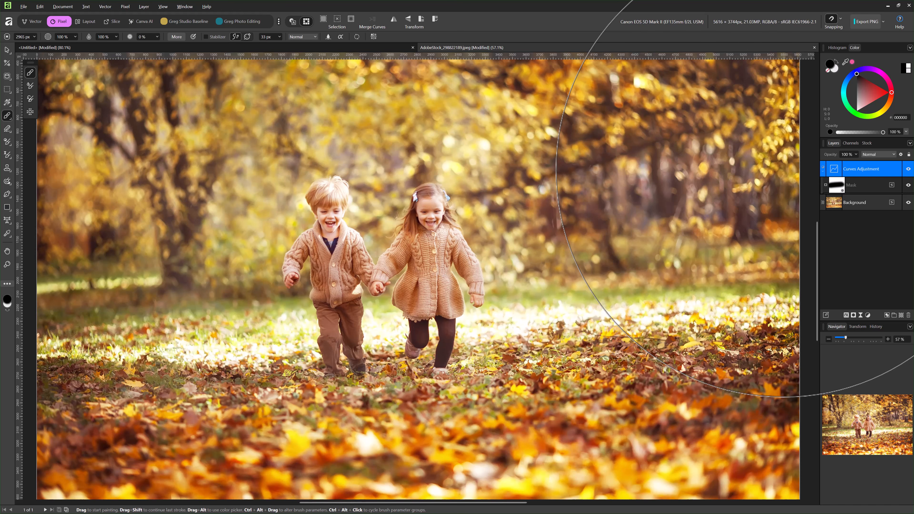
# Reopen the Curves adjustment and brighten the unmasked areas by moving the master curve point to X 0.398, Y 0.58
pyautogui.click(790, 167)
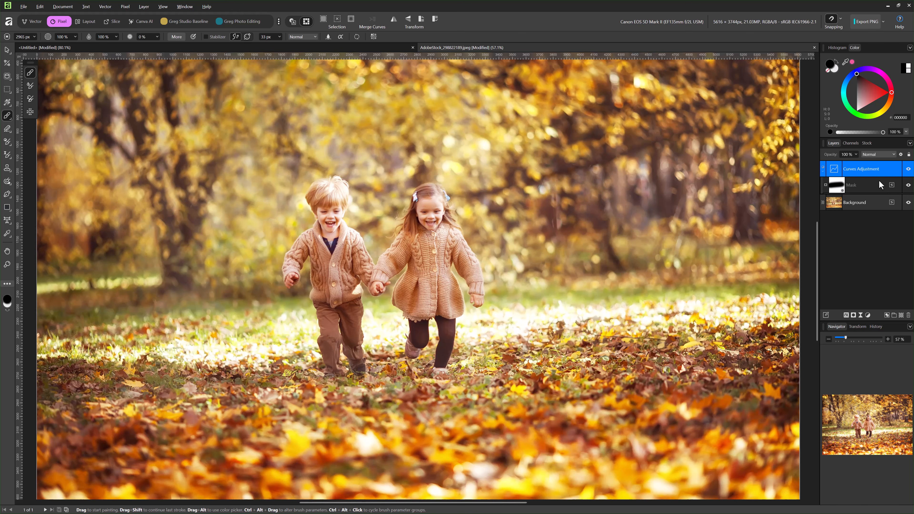
pyautogui.doubleClick(835, 170)
pyautogui.moveTo(740, 395); pyautogui.dragTo(718, 385)
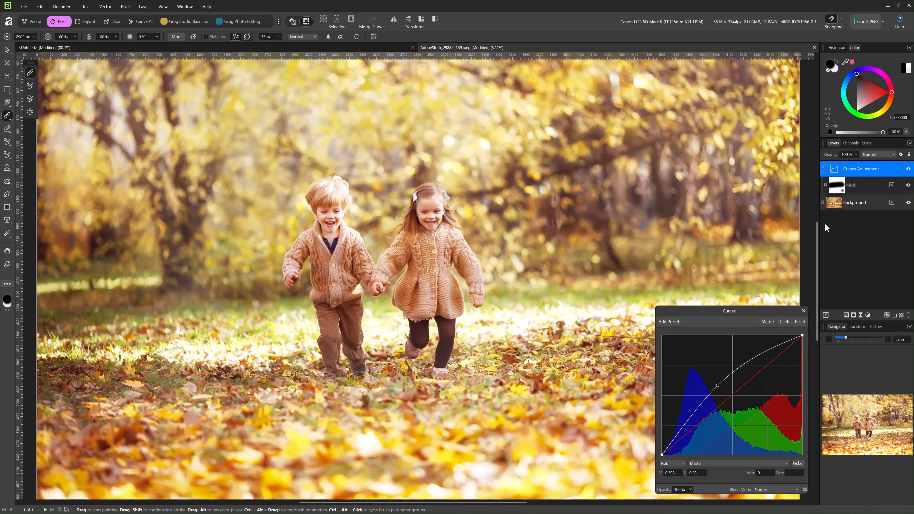
pyautogui.click(803, 311)
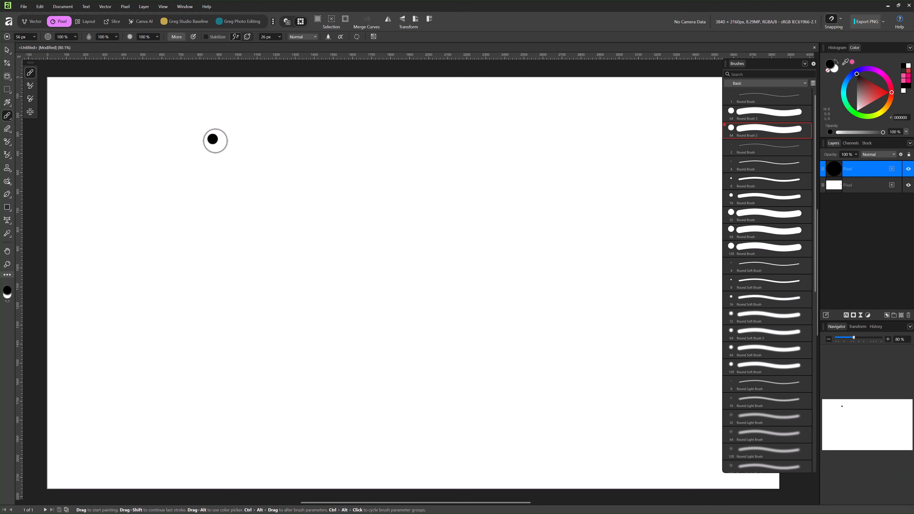
# Handwrite a first name in large black letters across the upper half of the blank canvas with the 56 px round brush
pyautogui.moveTo(296, 157)
pyautogui.mouseDown()
pyautogui.moveTo(221, 216)
pyautogui.moveTo(278, 202)
pyautogui.moveTo(266, 201)
pyautogui.moveTo(330, 202)
pyautogui.moveTo(353, 227)
pyautogui.moveTo(404, 195)
pyautogui.mouseUp()
pyautogui.moveTo(478, 236)
pyautogui.mouseDown()
pyautogui.moveTo(437, 221)
pyautogui.moveTo(458, 199)
pyautogui.moveTo(445, 207)
pyautogui.mouseUp()
pyautogui.moveTo(545, 216)
pyautogui.mouseDown()
pyautogui.moveTo(535, 302)
pyautogui.moveTo(511, 295)
pyautogui.mouseUp()
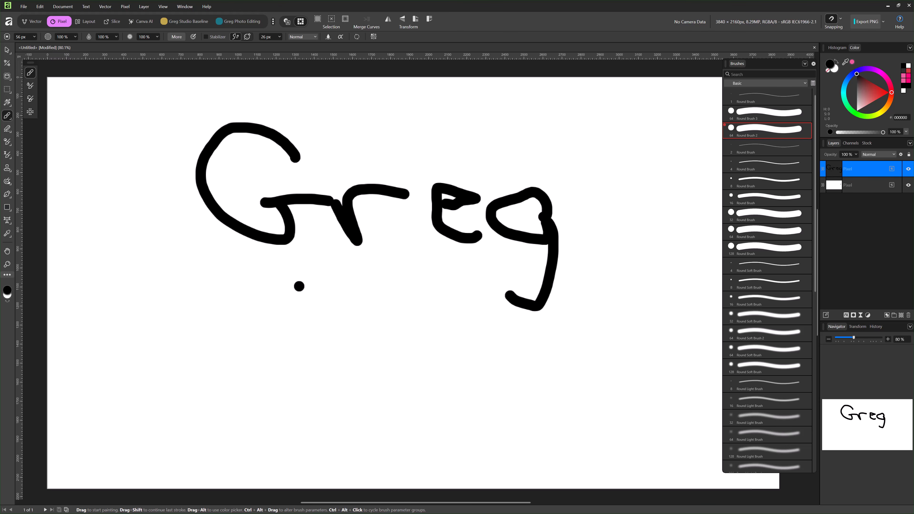
# Handwrite the first name a second time in black below the existing lettering with the 56 px brush
pyautogui.moveTo(298, 287)
pyautogui.mouseDown()
pyautogui.moveTo(261, 275)
pyautogui.moveTo(232, 330)
pyautogui.moveTo(292, 358)
pyautogui.moveTo(290, 332)
pyautogui.moveTo(330, 320)
pyautogui.mouseUp()
pyautogui.moveTo(351, 324)
pyautogui.mouseDown()
pyautogui.moveTo(358, 346)
pyautogui.moveTo(385, 316)
pyautogui.mouseUp()
pyautogui.moveTo(422, 343)
pyautogui.mouseDown()
pyautogui.moveTo(410, 317)
pyautogui.moveTo(436, 323)
pyautogui.moveTo(417, 326)
pyautogui.mouseUp()
pyautogui.moveTo(482, 327)
pyautogui.mouseDown()
pyautogui.moveTo(459, 318)
pyautogui.moveTo(485, 333)
pyautogui.moveTo(493, 372)
pyautogui.moveTo(447, 356)
pyautogui.mouseUp()
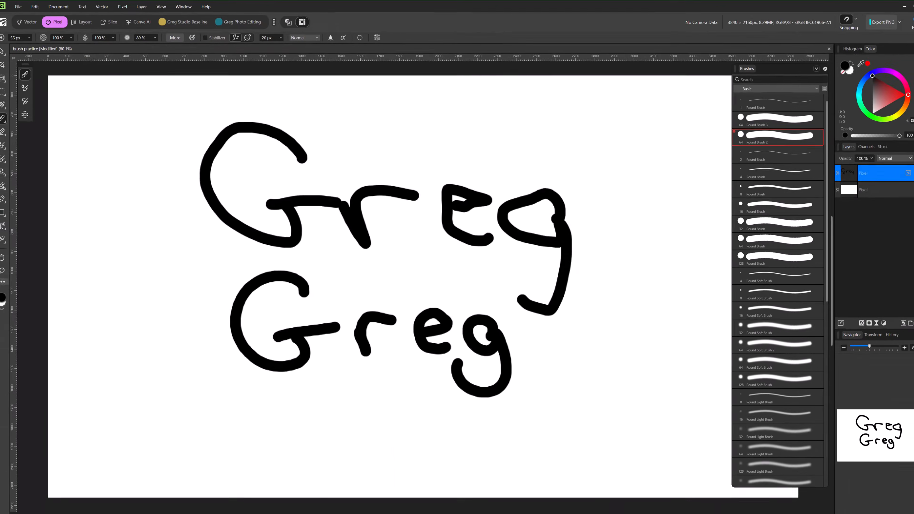
# Hide the layer with the handwritten lettering and add a new empty pixel layer above it
pyautogui.click(909, 169)
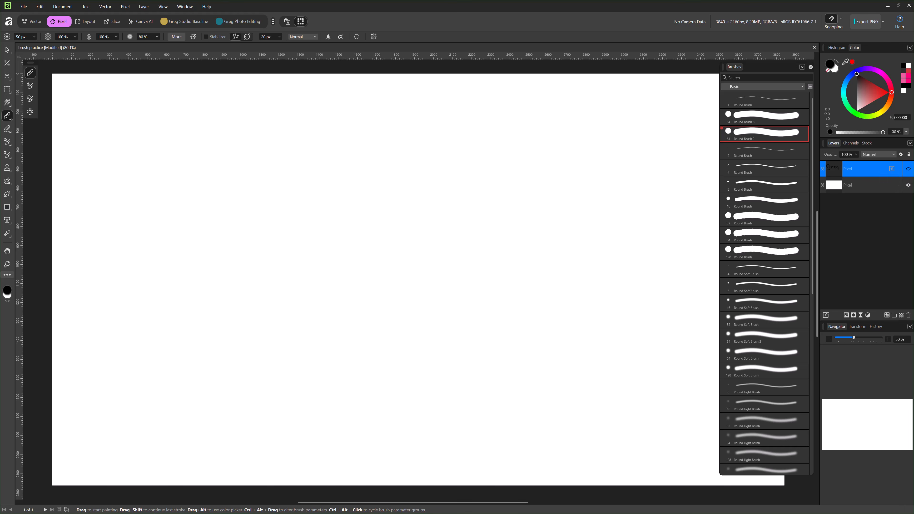
pyautogui.click(902, 316)
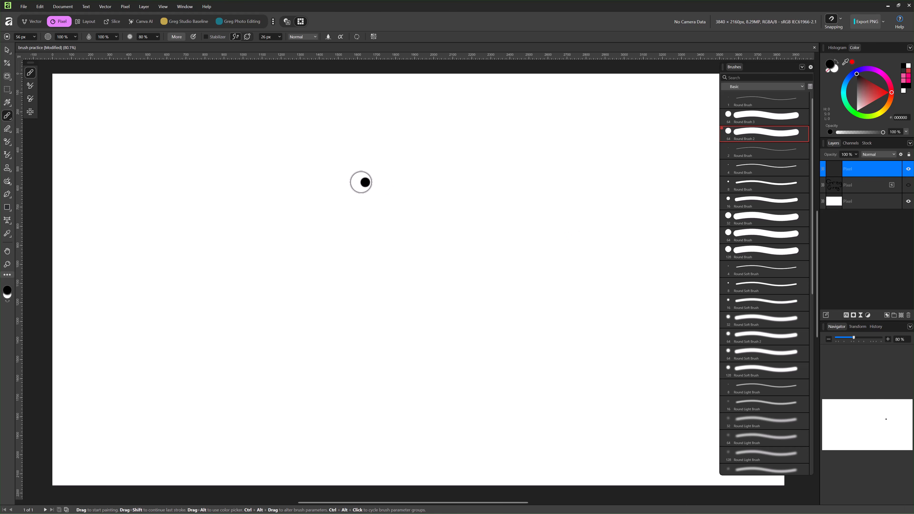
pyautogui.click(238, 160)
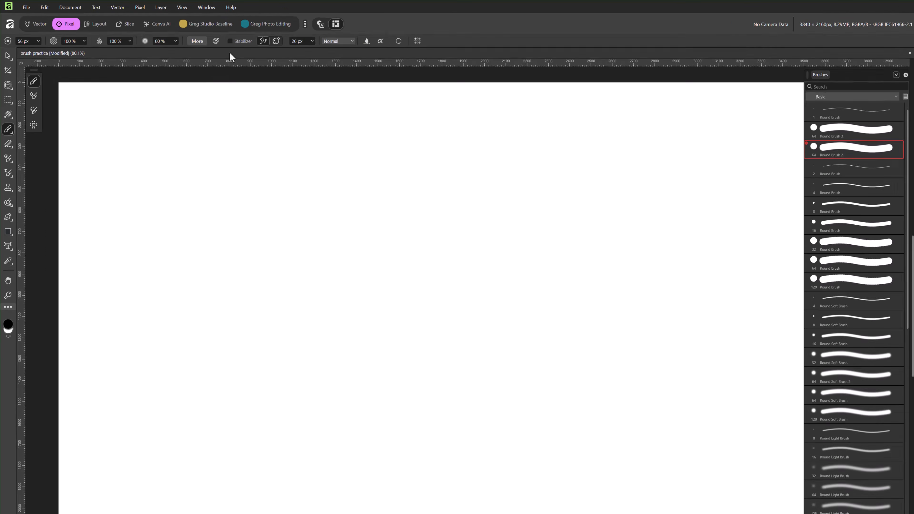
# Enable the brush stabilizer in Rope mode and set its length to 81 px
pyautogui.click(329, 60)
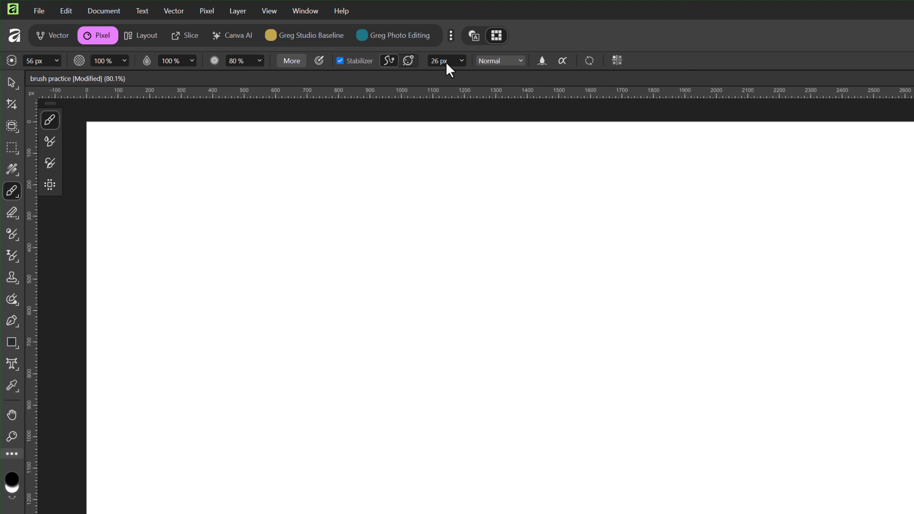
pyautogui.click(461, 62)
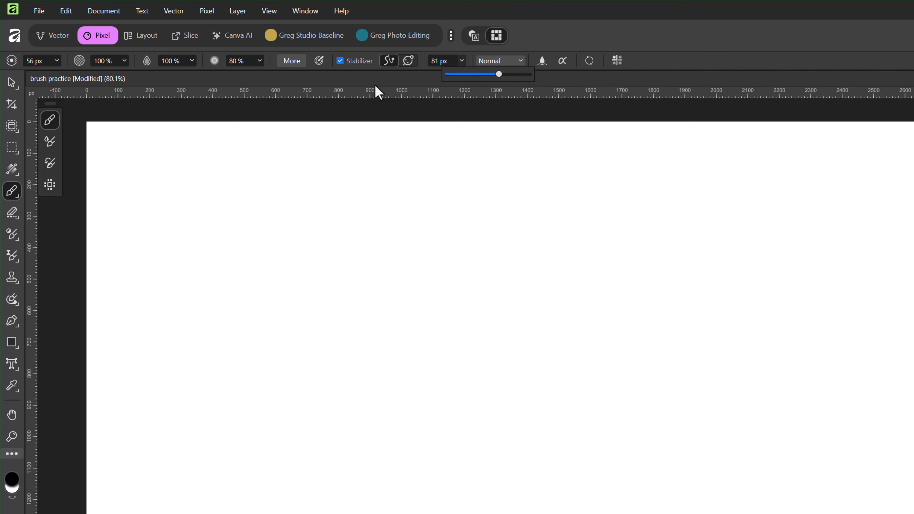
pyautogui.click(390, 64)
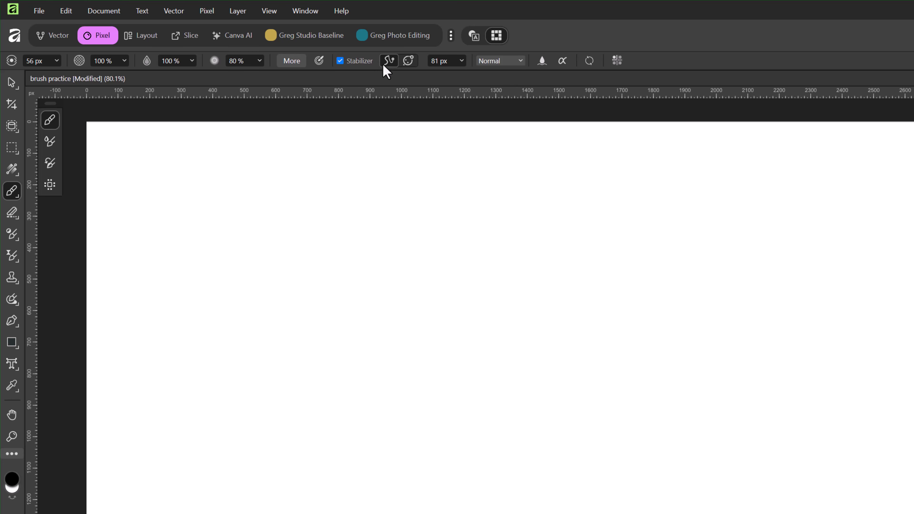
# Compare the stabilizer's Window and Rope modes, finishing in Rope mode
pyautogui.click(407, 62)
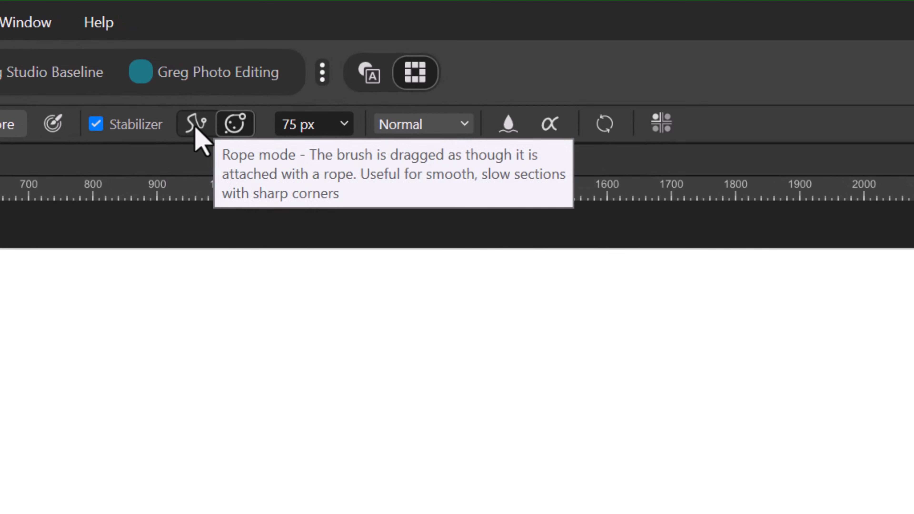
pyautogui.click(226, 119)
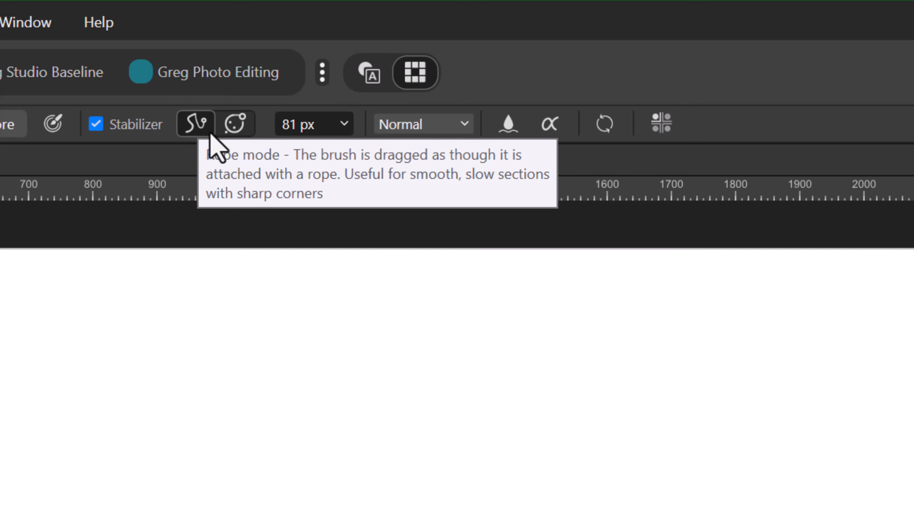
pyautogui.click(234, 126)
pyautogui.click(194, 125)
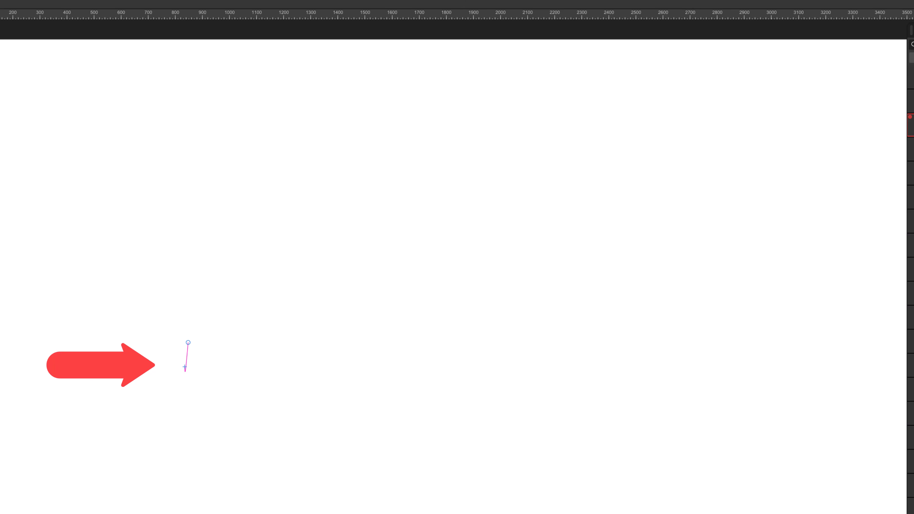
# Test the 81 px Rope stabilizer with a long looping stroke and a short arc, undoing each one
pyautogui.moveTo(189, 334)
pyautogui.mouseDown()
pyautogui.moveTo(195, 296)
pyautogui.moveTo(229, 282)
pyautogui.moveTo(261, 288)
pyautogui.moveTo(284, 312)
pyautogui.moveTo(292, 368)
pyautogui.moveTo(375, 420)
pyautogui.moveTo(398, 247)
pyautogui.moveTo(227, 157)
pyautogui.moveTo(65, 184)
pyautogui.moveTo(43, 323)
pyautogui.mouseUp()
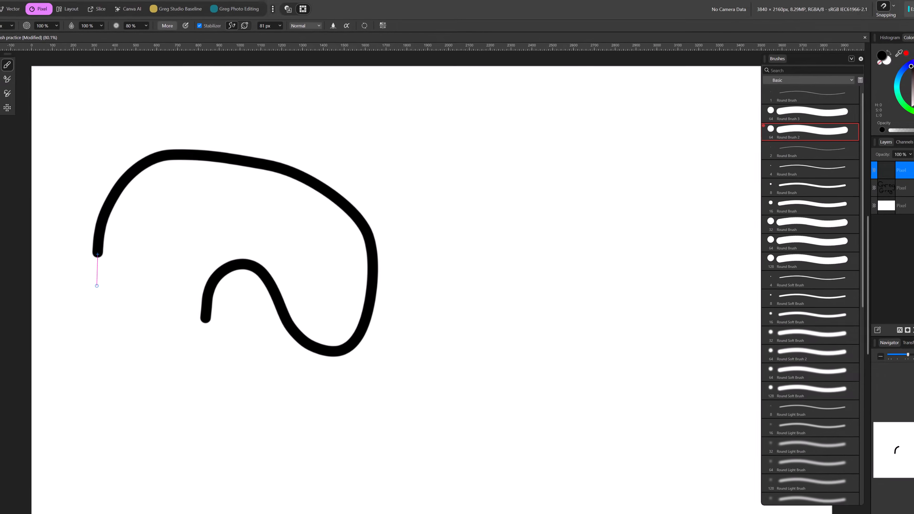
pyautogui.moveTo(97, 286)
pyautogui.mouseDown()
pyautogui.moveTo(135, 333)
pyautogui.moveTo(188, 367)
pyautogui.moveTo(259, 393)
pyautogui.moveTo(315, 467)
pyautogui.moveTo(252, 489)
pyautogui.moveTo(180, 414)
pyautogui.moveTo(229, 373)
pyautogui.moveTo(379, 398)
pyautogui.moveTo(381, 372)
pyautogui.moveTo(354, 348)
pyautogui.mouseUp()
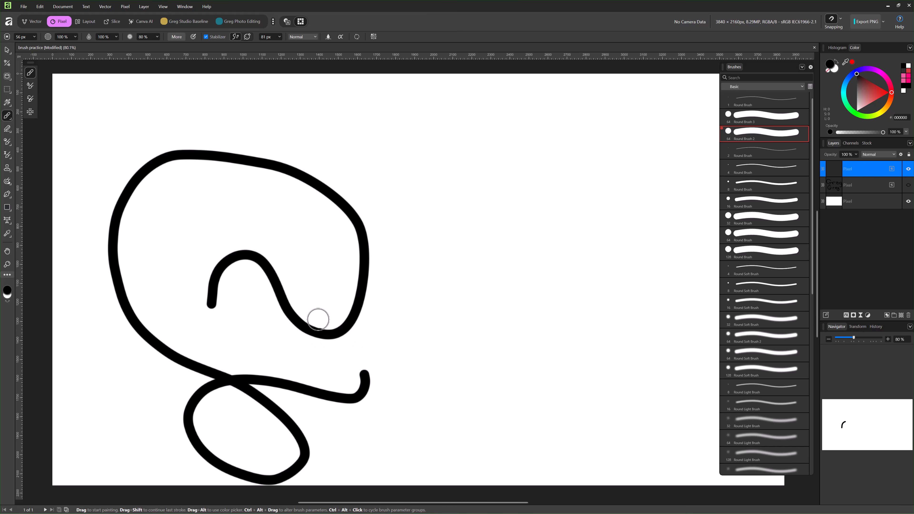
pyautogui.hotkey('ctrl', 'z')
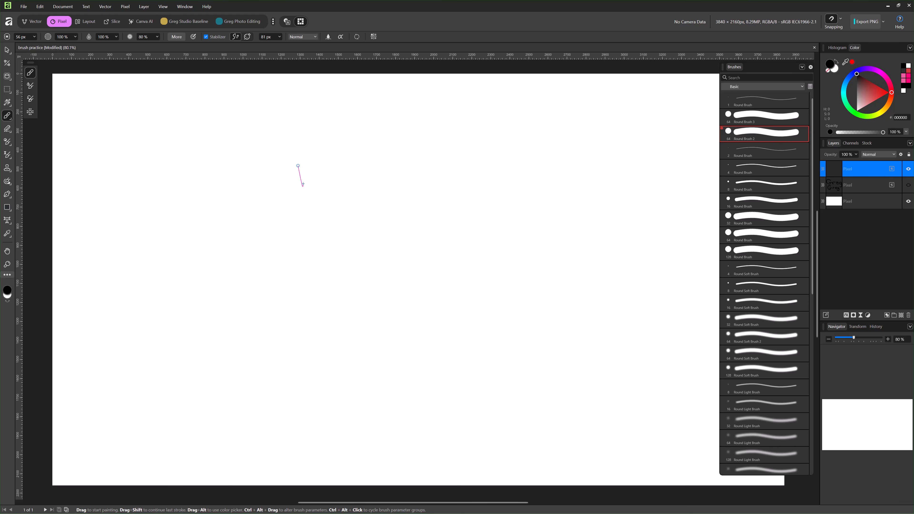
pyautogui.moveTo(298, 166)
pyautogui.mouseDown()
pyautogui.moveTo(280, 153)
pyautogui.moveTo(245, 164)
pyautogui.moveTo(252, 171)
pyautogui.mouseUp()
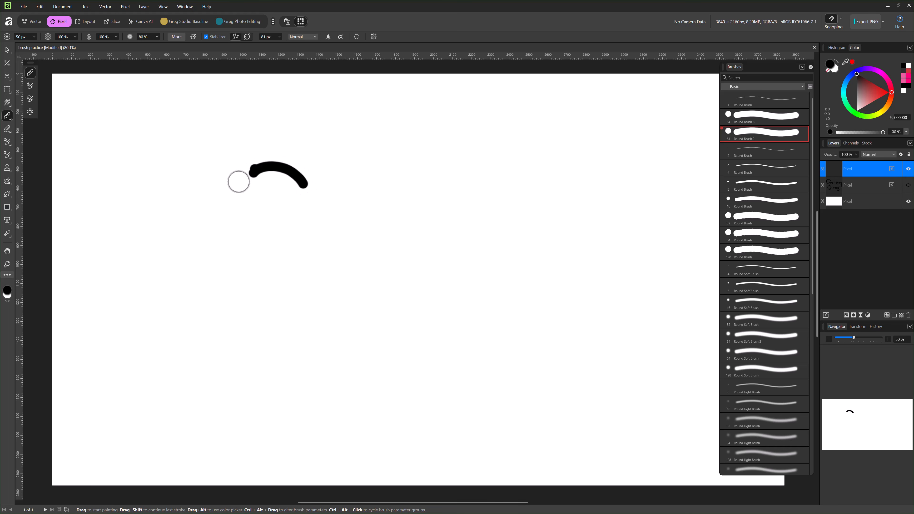
pyautogui.hotkey('ctrl', 'z')
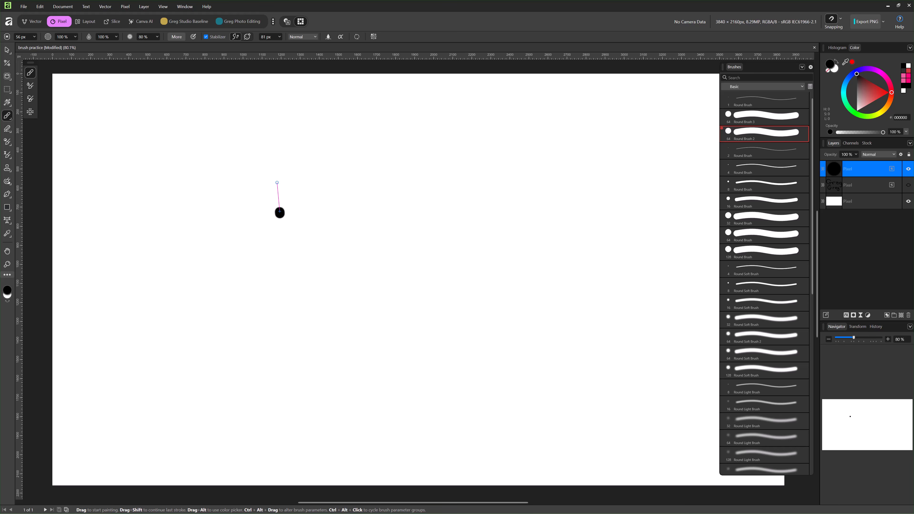
# Handwrite the first name in large black letters across the blank canvas using the 81 px Rope stabilizer
pyautogui.moveTo(277, 183)
pyautogui.mouseDown()
pyautogui.moveTo(260, 157)
pyautogui.moveTo(236, 148)
pyautogui.moveTo(198, 163)
pyautogui.moveTo(178, 258)
pyautogui.moveTo(193, 297)
pyautogui.moveTo(232, 327)
pyautogui.moveTo(291, 330)
pyautogui.moveTo(303, 303)
pyautogui.moveTo(290, 262)
pyautogui.moveTo(267, 245)
pyautogui.moveTo(265, 265)
pyautogui.moveTo(222, 263)
pyautogui.mouseUp()
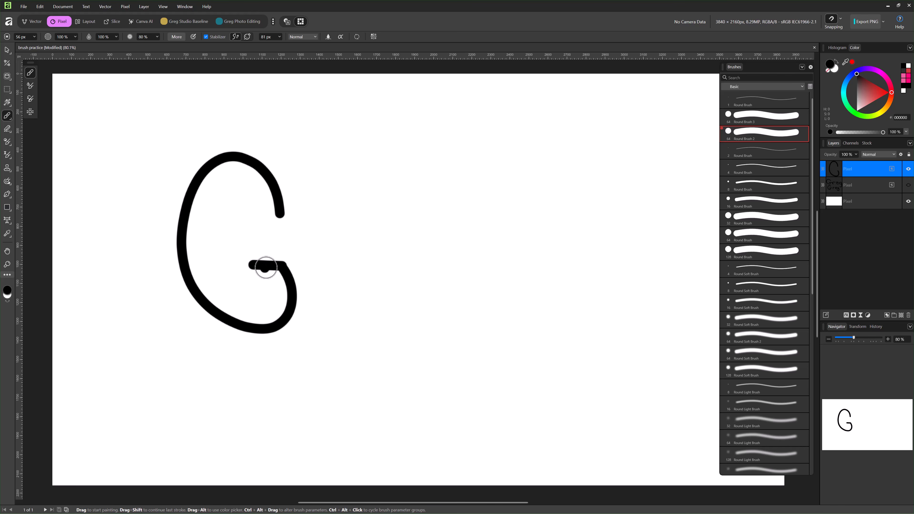
pyautogui.moveTo(307, 263)
pyautogui.mouseDown()
pyautogui.moveTo(350, 265)
pyautogui.moveTo(337, 286)
pyautogui.moveTo(336, 368)
pyautogui.mouseUp()
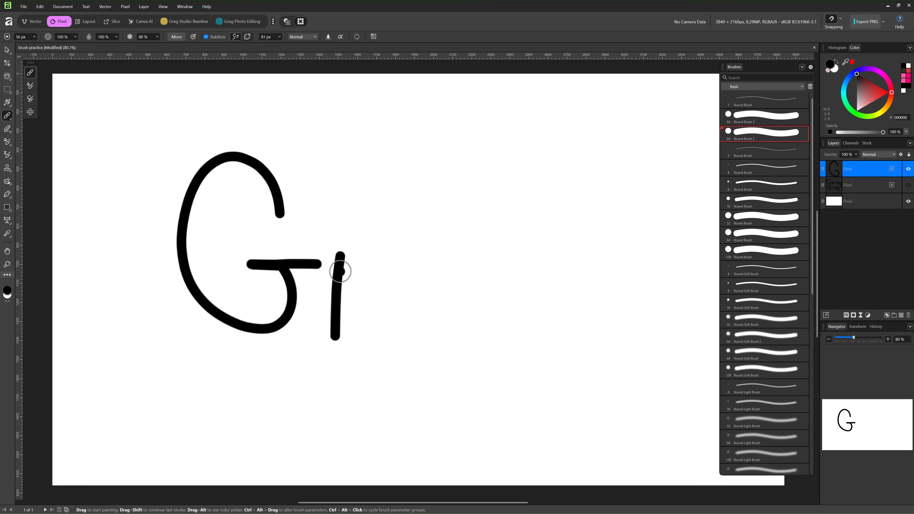
pyautogui.moveTo(341, 271)
pyautogui.mouseDown()
pyautogui.moveTo(375, 231)
pyautogui.moveTo(425, 257)
pyautogui.moveTo(434, 277)
pyautogui.mouseUp()
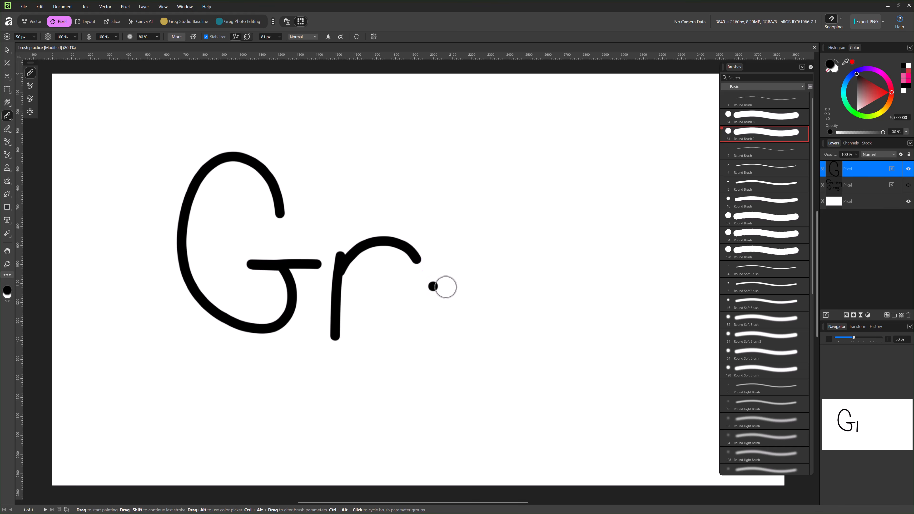
pyautogui.moveTo(508, 269)
pyautogui.mouseDown()
pyautogui.moveTo(483, 243)
pyautogui.moveTo(431, 244)
pyautogui.moveTo(417, 260)
pyautogui.moveTo(411, 290)
pyautogui.moveTo(421, 321)
pyautogui.moveTo(468, 352)
pyautogui.moveTo(498, 345)
pyautogui.moveTo(511, 317)
pyautogui.moveTo(506, 287)
pyautogui.moveTo(492, 312)
pyautogui.moveTo(400, 293)
pyautogui.mouseUp()
pyautogui.moveTo(624, 294)
pyautogui.mouseDown()
pyautogui.moveTo(590, 256)
pyautogui.moveTo(528, 260)
pyautogui.moveTo(519, 308)
pyautogui.moveTo(560, 351)
pyautogui.moveTo(626, 352)
pyautogui.moveTo(640, 320)
pyautogui.moveTo(611, 276)
pyautogui.mouseUp()
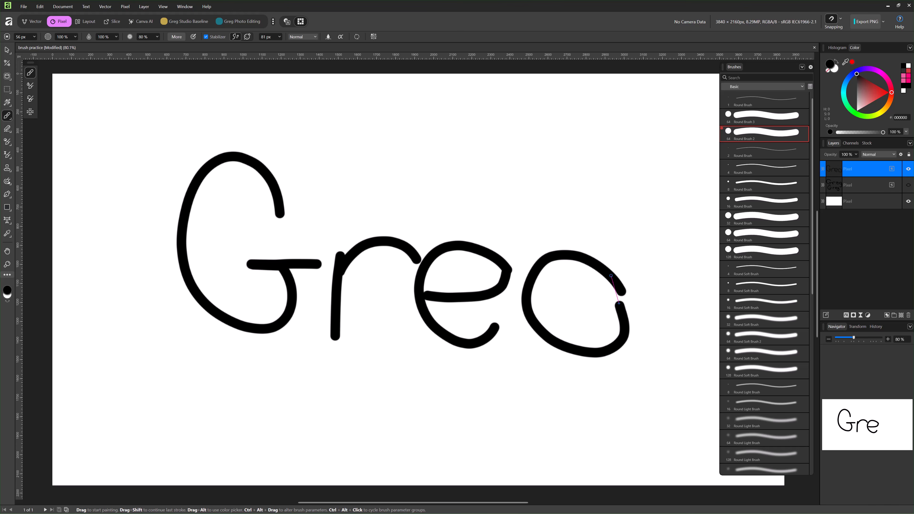
pyautogui.moveTo(624, 313)
pyautogui.mouseDown()
pyautogui.moveTo(632, 425)
pyautogui.moveTo(609, 463)
pyautogui.moveTo(532, 446)
pyautogui.moveTo(532, 391)
pyautogui.mouseUp()
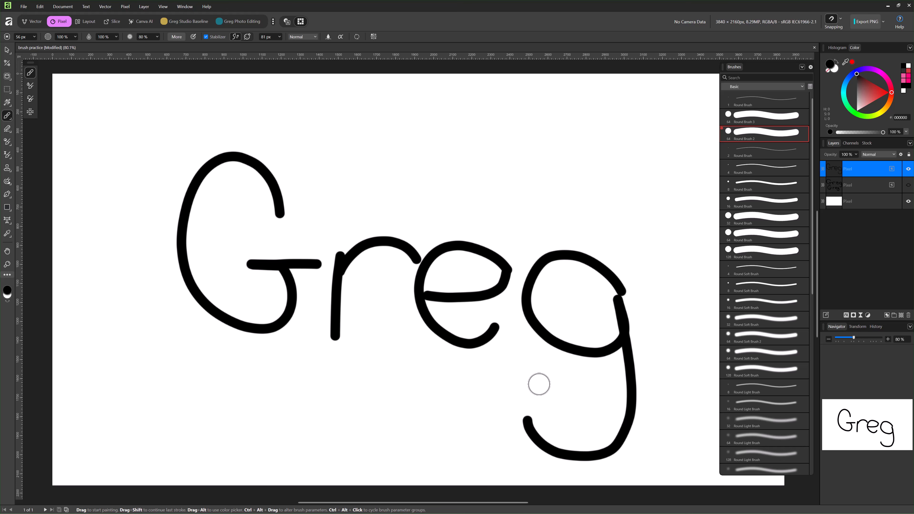
pyautogui.click(692, 305)
# Undo all the strokes of the stabilized handwriting until the layer is empty
pyautogui.hotkey('ctrl', 'z')
pyautogui.hotkey('ctrl', 'z')
pyautogui.hotkey('ctrl', 'z')
pyautogui.hotkey('ctrl', 'z')
pyautogui.hotkey('ctrl', 'z')
pyautogui.hotkey('ctrl', 'z')
pyautogui.hotkey('ctrl', 'z')
pyautogui.hotkey('ctrl', 'z')
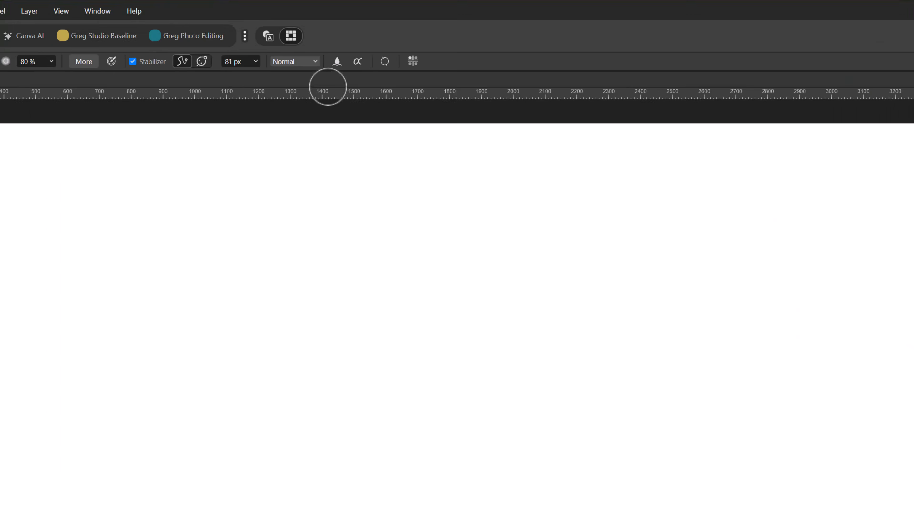
# Set the stabilizer length to 22 px and paint a long winding stroke over the canvas's left half
pyautogui.click(249, 68)
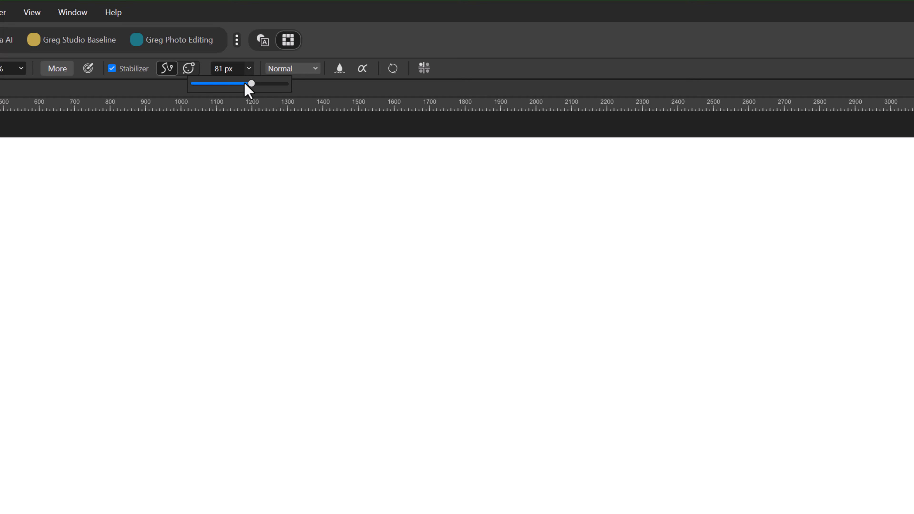
pyautogui.moveTo(246, 83); pyautogui.dragTo(224, 83)
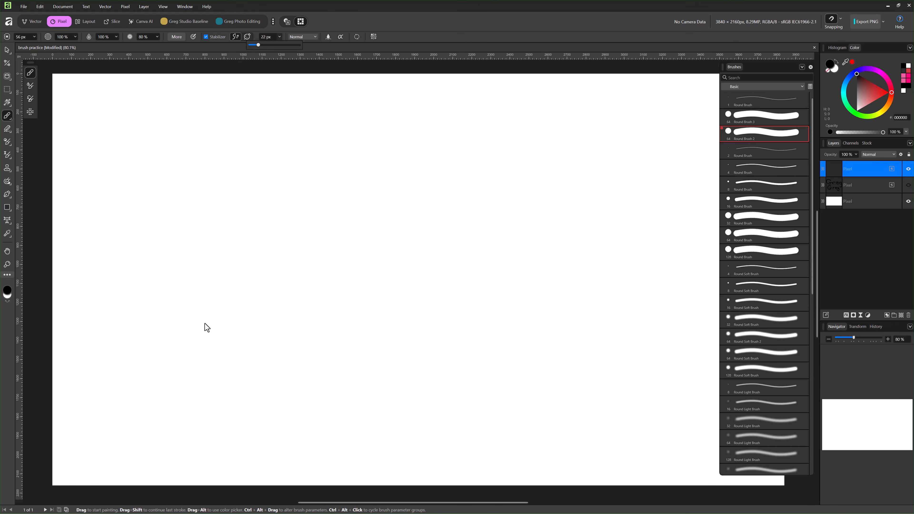
pyautogui.click(215, 350)
pyautogui.moveTo(215, 349)
pyautogui.mouseDown()
pyautogui.moveTo(218, 314)
pyautogui.moveTo(242, 306)
pyautogui.moveTo(305, 322)
pyautogui.moveTo(338, 311)
pyautogui.moveTo(328, 276)
pyautogui.moveTo(226, 253)
pyautogui.moveTo(214, 224)
pyautogui.moveTo(243, 207)
pyautogui.moveTo(343, 224)
pyautogui.moveTo(358, 203)
pyautogui.moveTo(333, 166)
pyautogui.moveTo(292, 147)
pyautogui.moveTo(218, 152)
pyautogui.moveTo(156, 179)
pyautogui.moveTo(142, 214)
pyautogui.moveTo(150, 248)
pyautogui.moveTo(176, 282)
pyautogui.moveTo(139, 371)
pyautogui.moveTo(196, 400)
pyautogui.moveTo(271, 369)
pyautogui.moveTo(371, 410)
pyautogui.moveTo(393, 377)
pyautogui.moveTo(376, 342)
pyautogui.moveTo(250, 305)
pyautogui.moveTo(252, 255)
pyautogui.moveTo(376, 263)
pyautogui.moveTo(421, 277)
pyautogui.mouseUp()
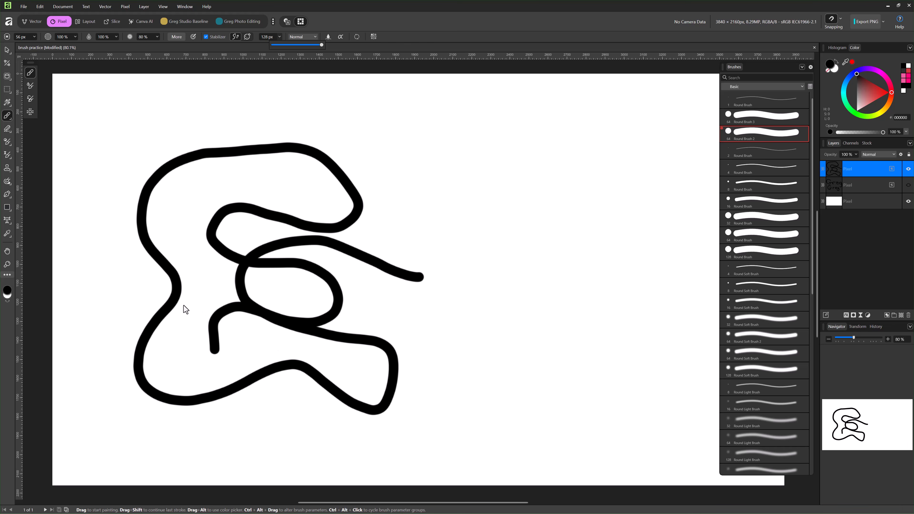
# Paint a wide arc with the stabilizer length at 128 px, and clear all strokes from the layer
pyautogui.moveTo(64, 279)
pyautogui.mouseDown()
pyautogui.moveTo(112, 172)
pyautogui.moveTo(161, 136)
pyautogui.moveTo(198, 128)
pyautogui.moveTo(321, 140)
pyautogui.moveTo(528, 216)
pyautogui.mouseUp()
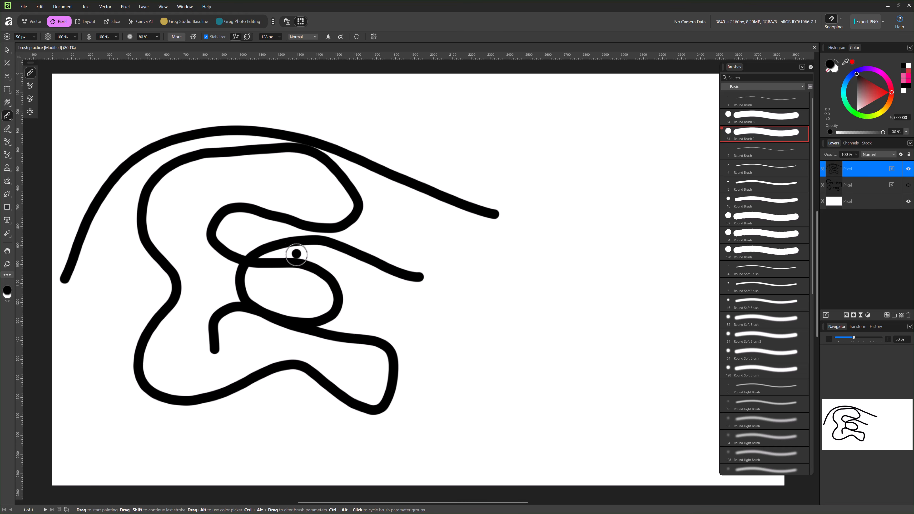
pyautogui.click(308, 282)
pyautogui.hotkey('ctrl', 'a')
pyautogui.press('Delete')
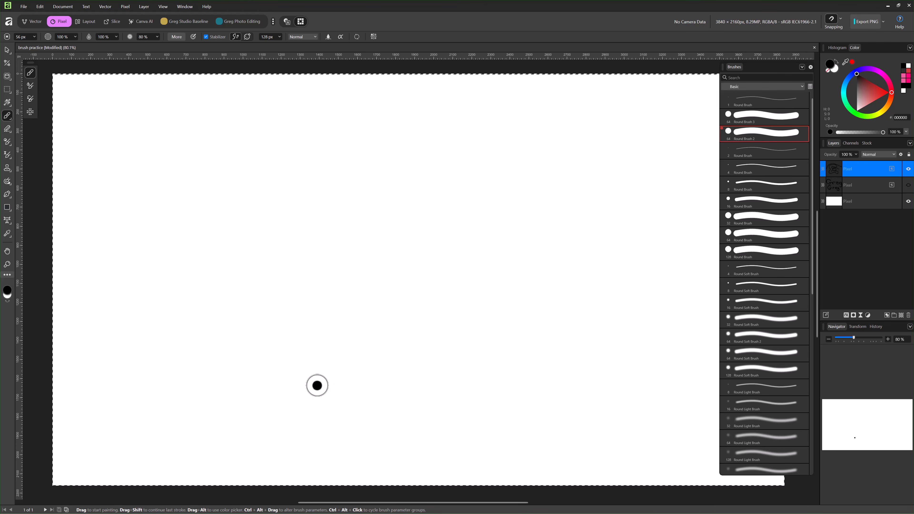
# Paint one long winding stroke with the 128 px Rope stabilizer from the lower left of the canvas, undoing stray marks
pyautogui.click(316, 384)
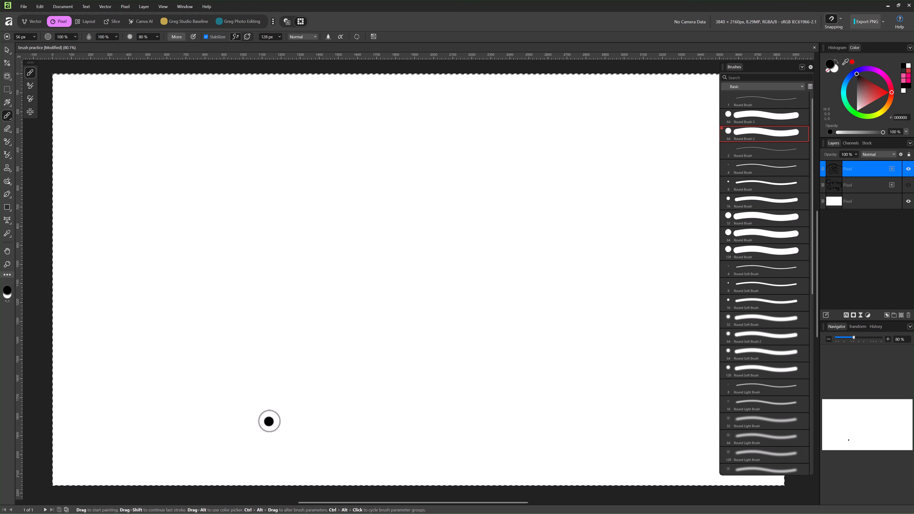
pyautogui.moveTo(269, 421); pyautogui.dragTo(270, 375)
pyautogui.moveTo(299, 331); pyautogui.dragTo(316, 287)
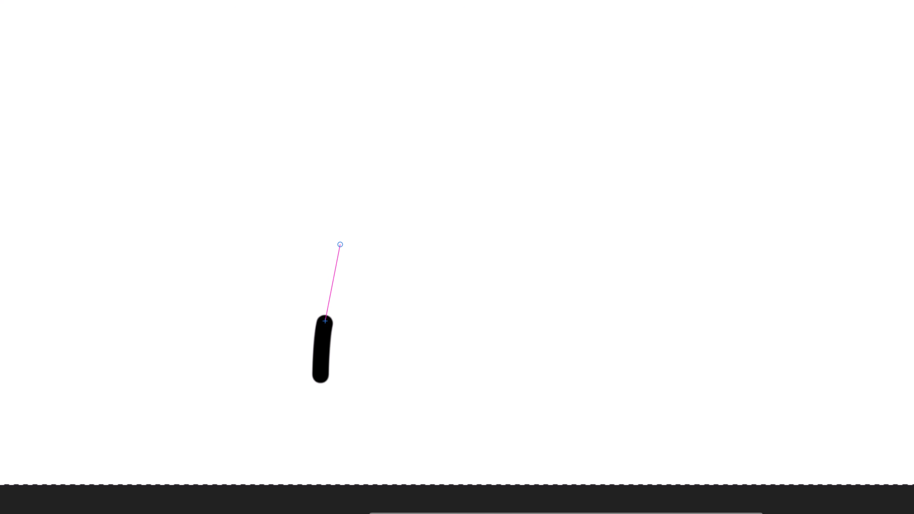
pyautogui.moveTo(342, 243)
pyautogui.mouseDown()
pyautogui.moveTo(351, 229)
pyautogui.moveTo(341, 235)
pyautogui.moveTo(341, 227)
pyautogui.moveTo(334, 240)
pyautogui.mouseUp()
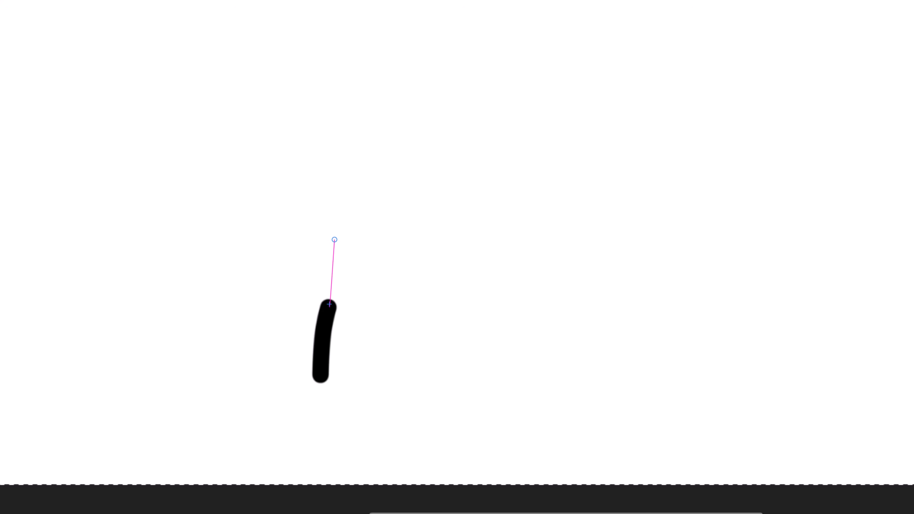
pyautogui.moveTo(338, 236)
pyautogui.mouseDown()
pyautogui.moveTo(370, 224)
pyautogui.moveTo(373, 195)
pyautogui.moveTo(283, 125)
pyautogui.moveTo(282, 95)
pyautogui.moveTo(320, 73)
pyautogui.moveTo(367, 67)
pyautogui.moveTo(434, 97)
pyautogui.moveTo(457, 124)
pyautogui.moveTo(443, 124)
pyautogui.moveTo(429, 101)
pyautogui.moveTo(439, 130)
pyautogui.mouseUp()
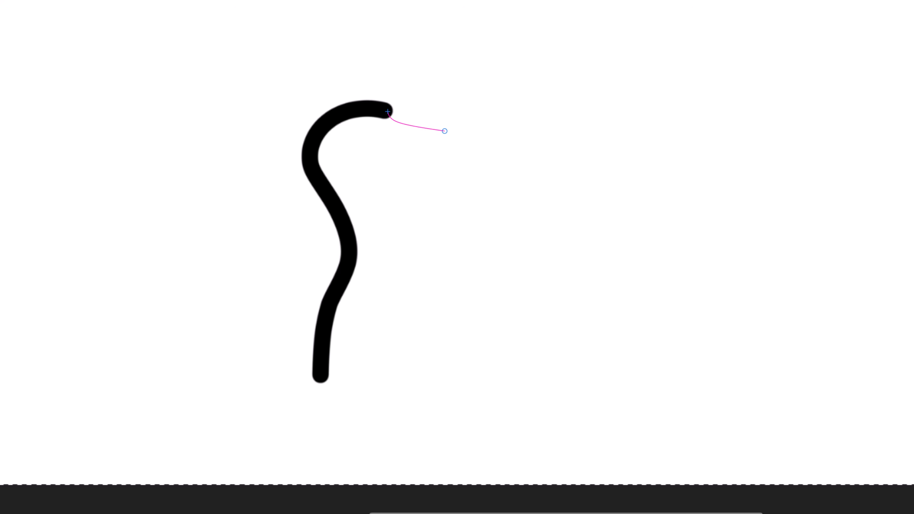
pyautogui.moveTo(454, 125)
pyautogui.mouseDown()
pyautogui.moveTo(485, 133)
pyautogui.moveTo(502, 217)
pyautogui.moveTo(611, 257)
pyautogui.moveTo(621, 45)
pyautogui.moveTo(235, 239)
pyautogui.moveTo(213, 172)
pyautogui.moveTo(280, 184)
pyautogui.mouseUp()
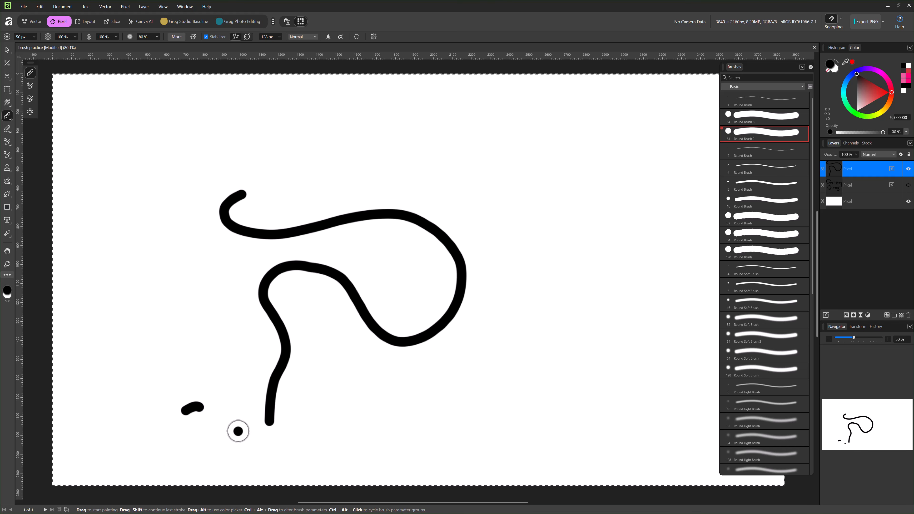
pyautogui.hotkey('ctrl', 'z')
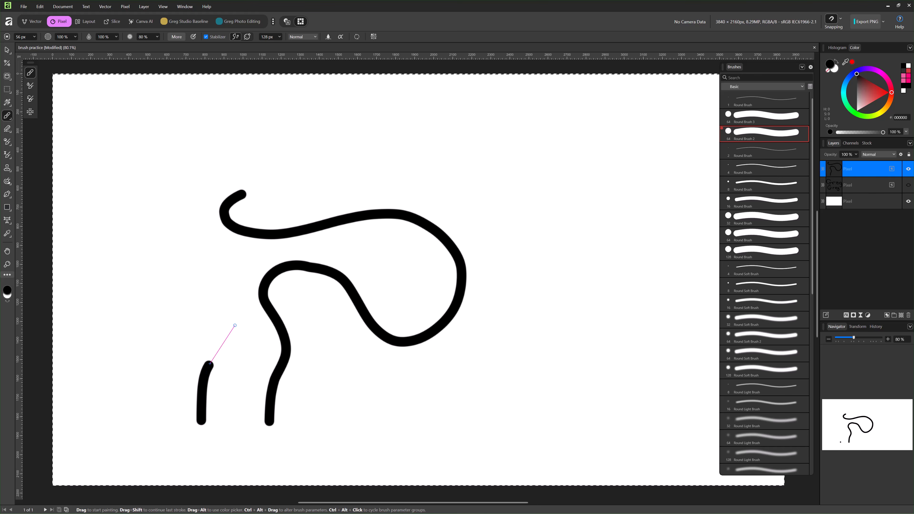
# Paint a small arch crossing the lower end of the winding stroke, and undo a sharp-cornered trial stroke above it
pyautogui.moveTo(329, 387); pyautogui.dragTo(339, 437)
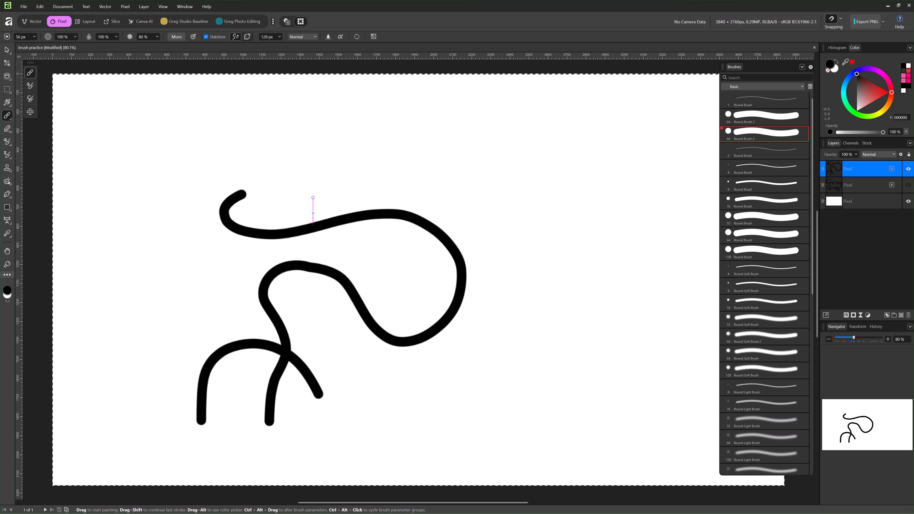
pyautogui.moveTo(318, 161)
pyautogui.mouseDown()
pyautogui.moveTo(582, 174)
pyautogui.moveTo(459, 117)
pyautogui.moveTo(206, 86)
pyautogui.moveTo(274, 171)
pyautogui.mouseUp()
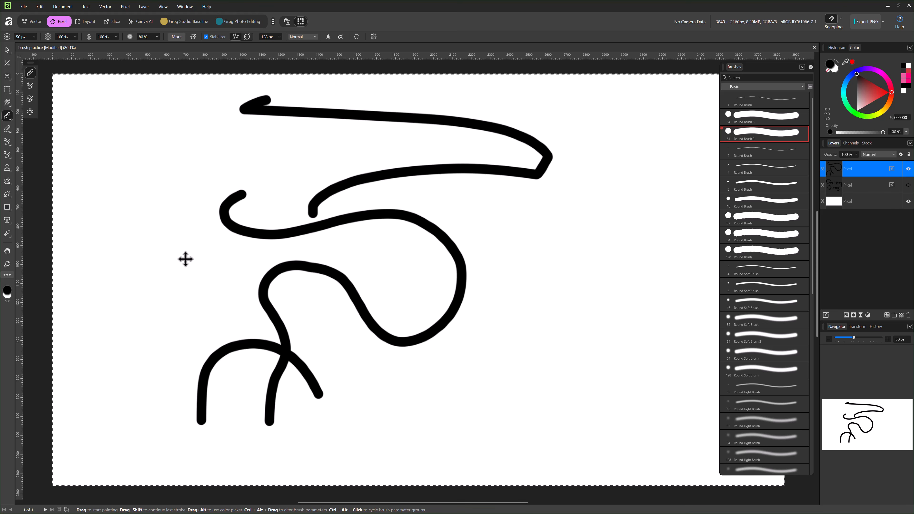
pyautogui.hotkey('ctrl', 'z')
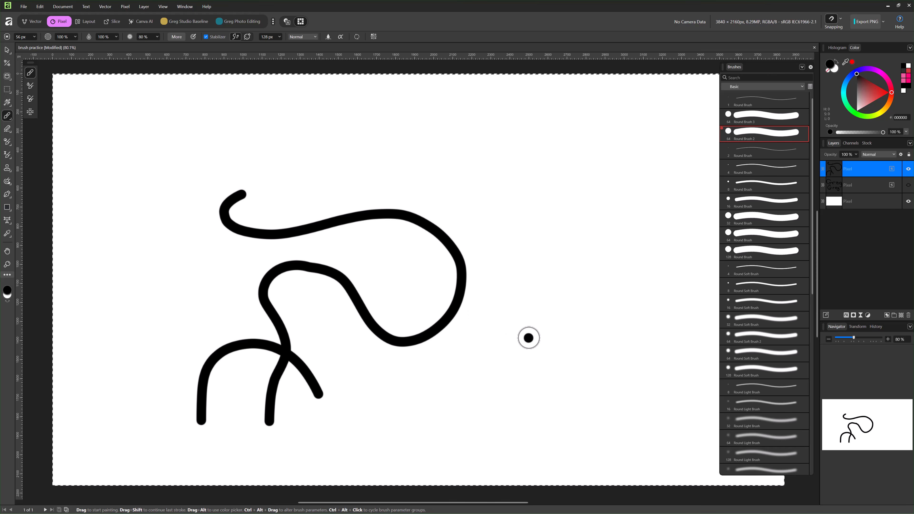
# Paint one stepped stroke with several sharp right-angle turns on the canvas's right half using the 128 px Rope stabilizer
pyautogui.moveTo(538, 298); pyautogui.dragTo(533, 221)
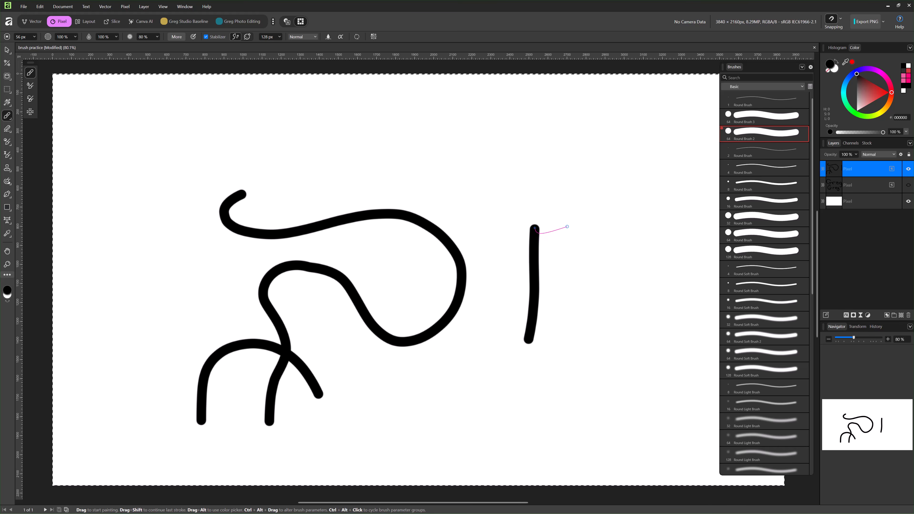
pyautogui.moveTo(579, 229); pyautogui.dragTo(691, 244)
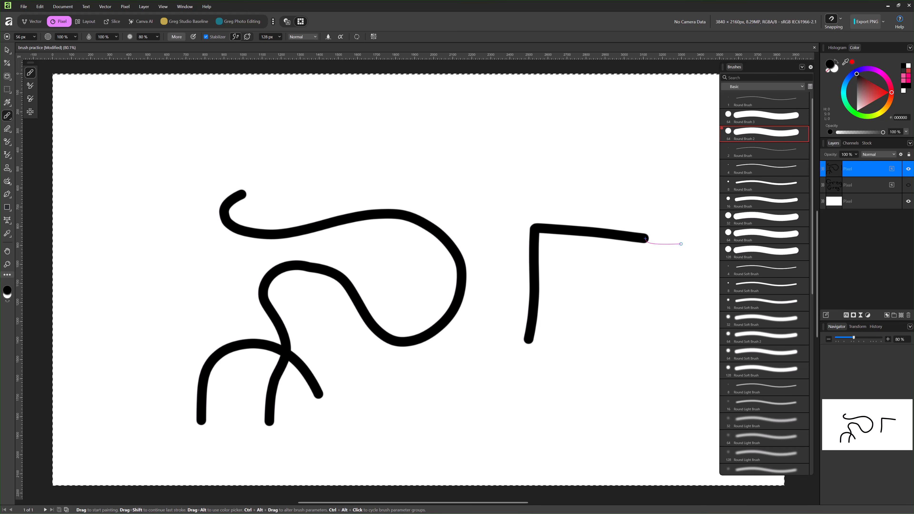
pyautogui.moveTo(650, 202)
pyautogui.mouseDown()
pyautogui.moveTo(659, 101)
pyautogui.moveTo(657, 153)
pyautogui.moveTo(540, 143)
pyautogui.mouseUp()
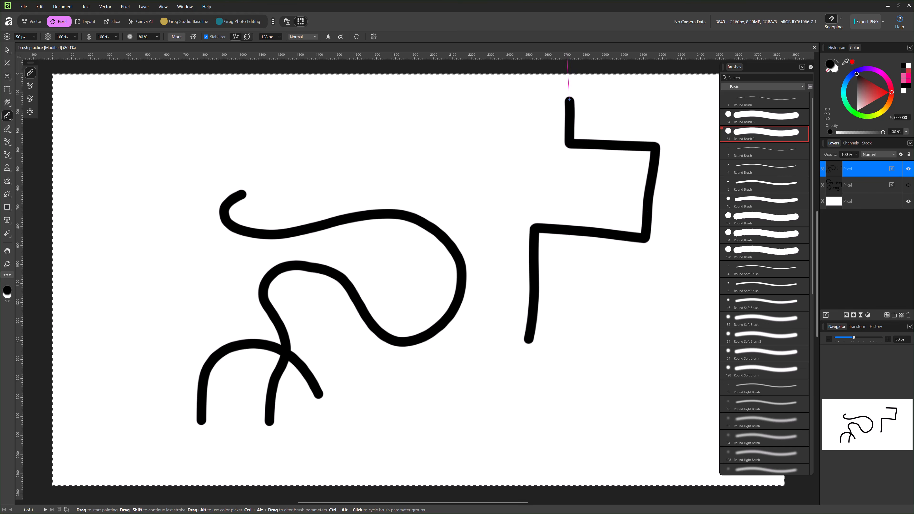
# Paint a cornered stroke from the left side into the winding curve's upper part, and clear all strokes from the layer
pyautogui.moveTo(176, 301)
pyautogui.mouseDown()
pyautogui.moveTo(159, 227)
pyautogui.moveTo(172, 156)
pyautogui.moveTo(375, 213)
pyautogui.moveTo(443, 215)
pyautogui.mouseUp()
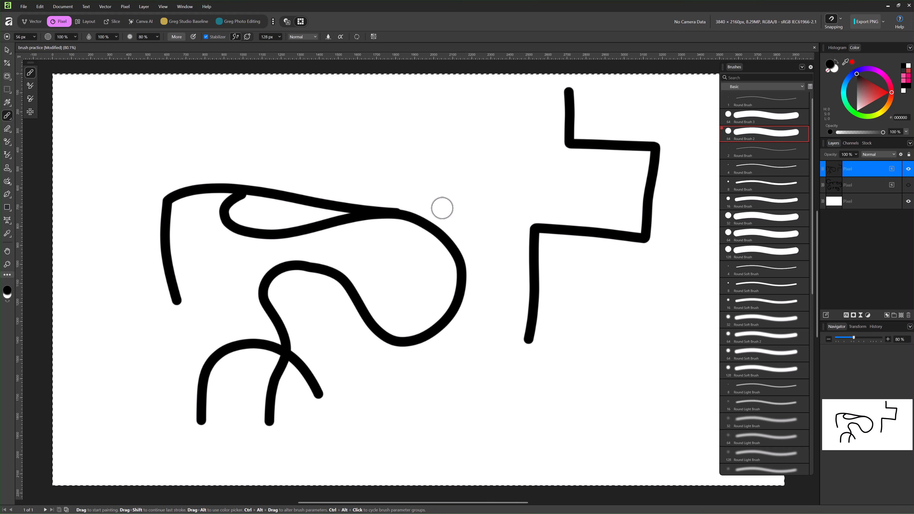
pyautogui.click(247, 336)
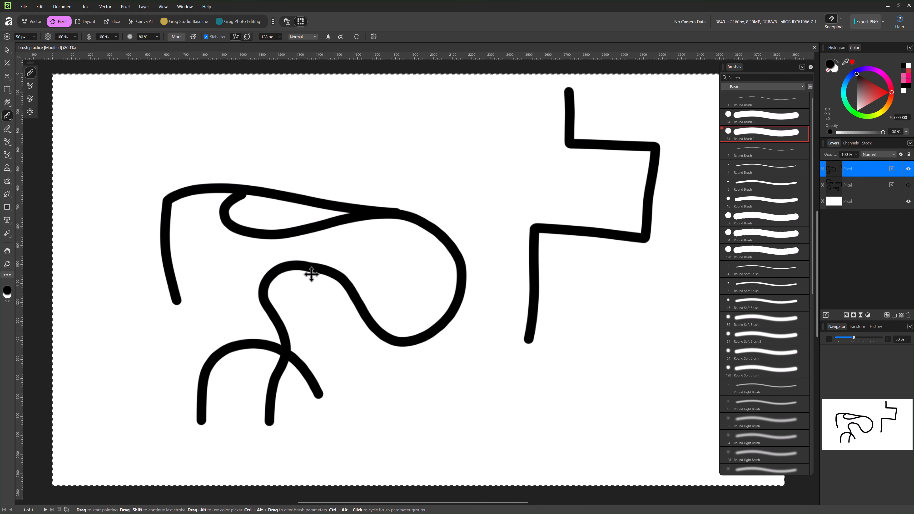
pyautogui.press('Delete')
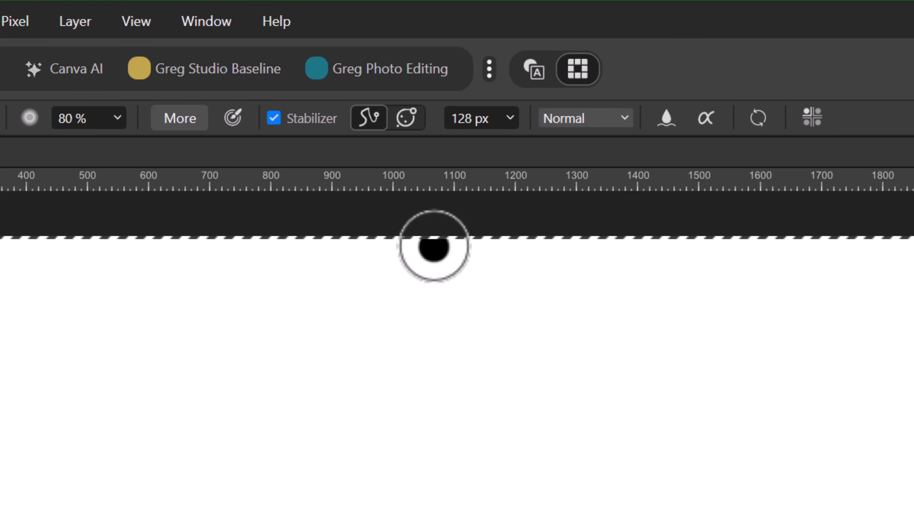
# Switch the stabilizer to Window mode, lower its length to 8 px, and paint a short hooked stroke
pyautogui.click(406, 119)
pyautogui.click(509, 118)
pyautogui.moveTo(505, 142); pyautogui.dragTo(433, 145)
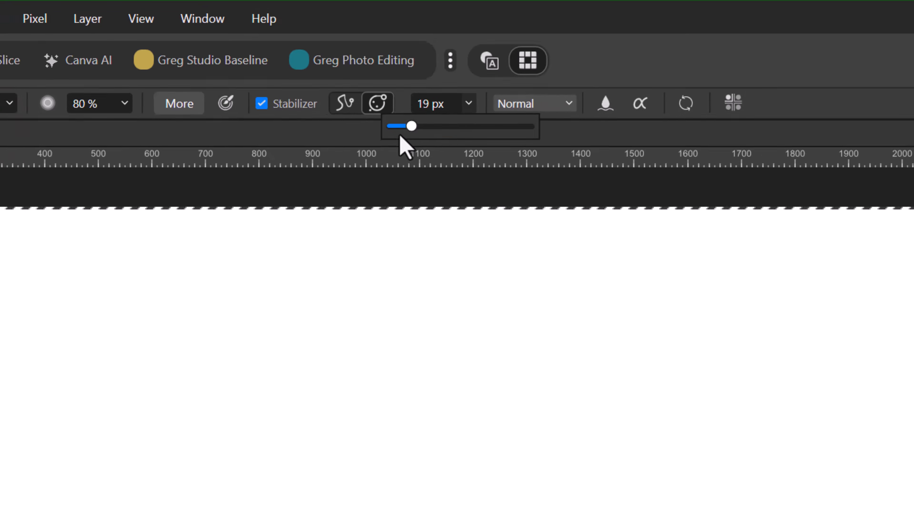
pyautogui.moveTo(210, 328)
pyautogui.mouseDown()
pyautogui.moveTo(213, 281)
pyautogui.moveTo(250, 267)
pyautogui.mouseUp()
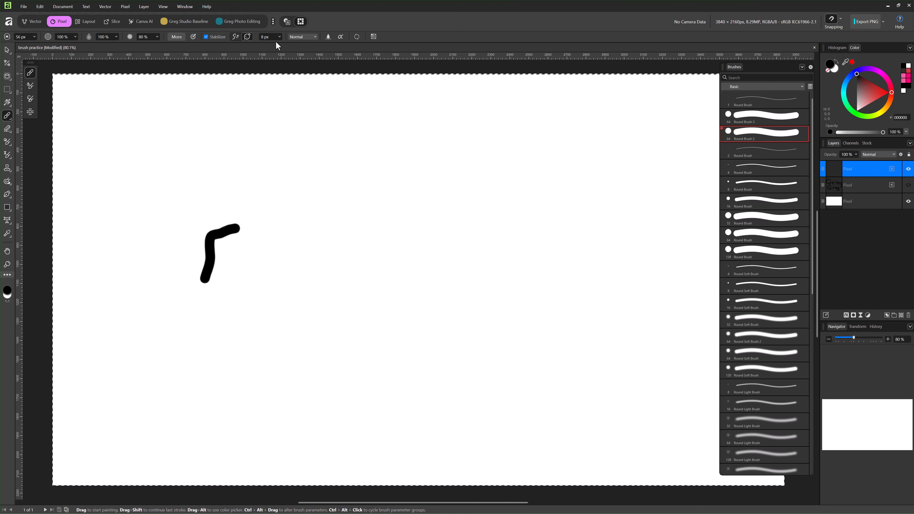
# Paint an arched stroke with a longer stabilizer window, and a looping zigzag above it with the length at 128 px
pyautogui.moveTo(278, 44); pyautogui.dragTo(291, 45)
pyautogui.moveTo(251, 311)
pyautogui.mouseDown()
pyautogui.moveTo(303, 244)
pyautogui.moveTo(317, 241)
pyautogui.moveTo(345, 250)
pyautogui.moveTo(356, 286)
pyautogui.moveTo(405, 290)
pyautogui.mouseUp()
pyautogui.click(279, 37)
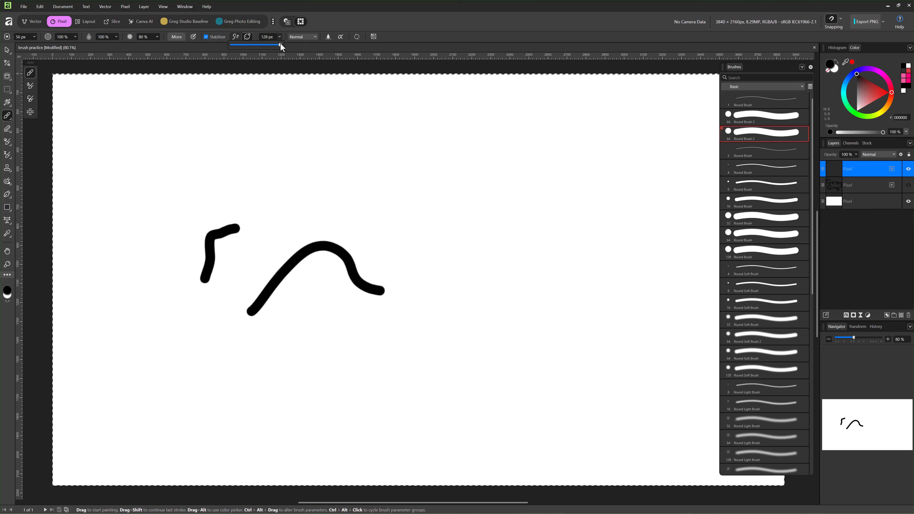
pyautogui.moveTo(280, 44)
pyautogui.mouseDown()
pyautogui.moveTo(241, 45)
pyautogui.moveTo(304, 49)
pyautogui.mouseUp()
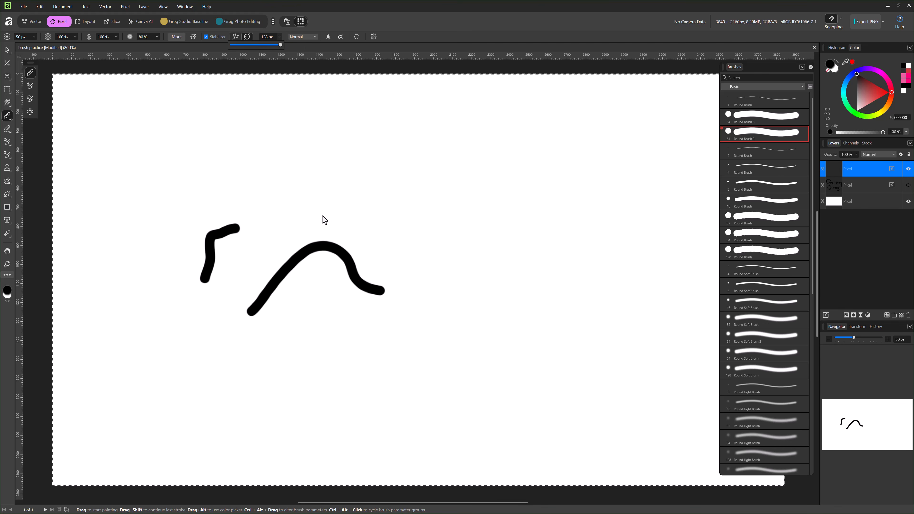
pyautogui.moveTo(323, 216)
pyautogui.mouseDown()
pyautogui.moveTo(395, 163)
pyautogui.moveTo(455, 135)
pyautogui.moveTo(389, 165)
pyautogui.moveTo(306, 180)
pyautogui.moveTo(255, 168)
pyautogui.moveTo(378, 158)
pyautogui.moveTo(434, 137)
pyautogui.moveTo(294, 136)
pyautogui.mouseUp()
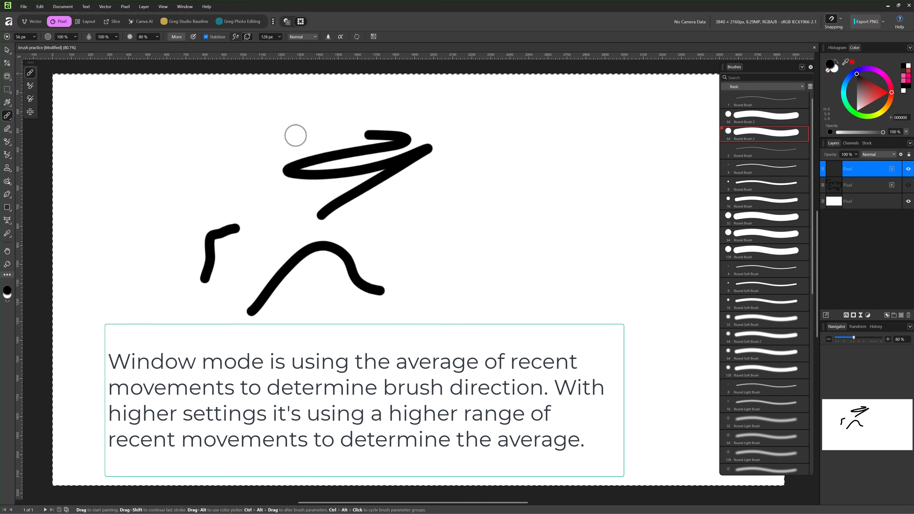
# Paint a tall multi-turn zigzag on the canvas's upper right with the 128 px Window stabilizer, and undo the last mark
pyautogui.moveTo(318, 153); pyautogui.dragTo(328, 196)
pyautogui.moveTo(396, 261)
pyautogui.mouseDown()
pyautogui.moveTo(568, 249)
pyautogui.moveTo(436, 230)
pyautogui.moveTo(378, 232)
pyautogui.moveTo(403, 217)
pyautogui.moveTo(589, 215)
pyautogui.moveTo(404, 188)
pyautogui.moveTo(453, 171)
pyautogui.moveTo(570, 191)
pyautogui.moveTo(621, 188)
pyautogui.moveTo(509, 183)
pyautogui.moveTo(590, 178)
pyautogui.moveTo(588, 169)
pyautogui.moveTo(450, 143)
pyautogui.moveTo(607, 136)
pyautogui.moveTo(383, 104)
pyautogui.moveTo(425, 97)
pyautogui.mouseUp()
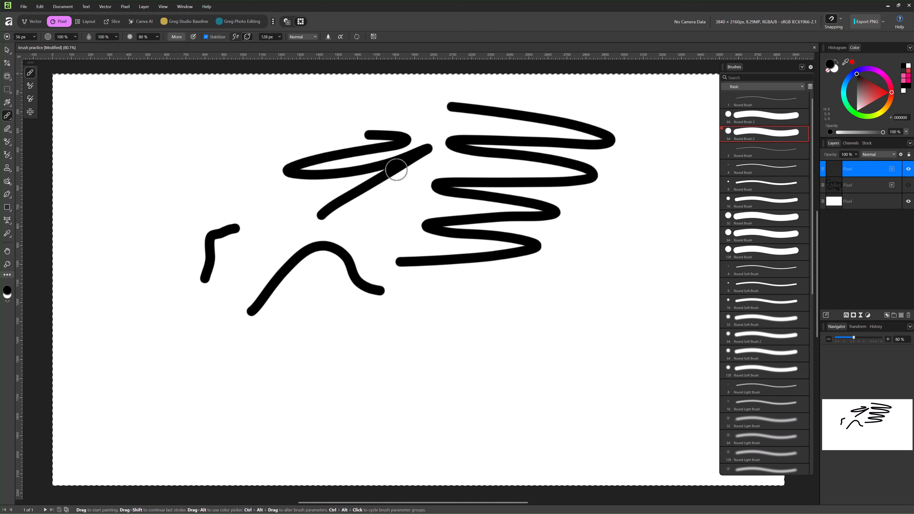
pyautogui.click(371, 278)
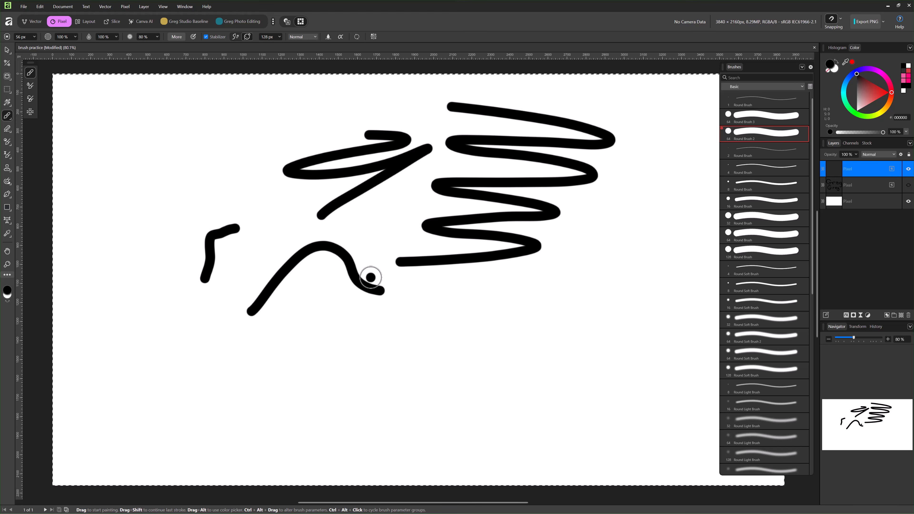
pyautogui.hotkey('ctrl', 'z')
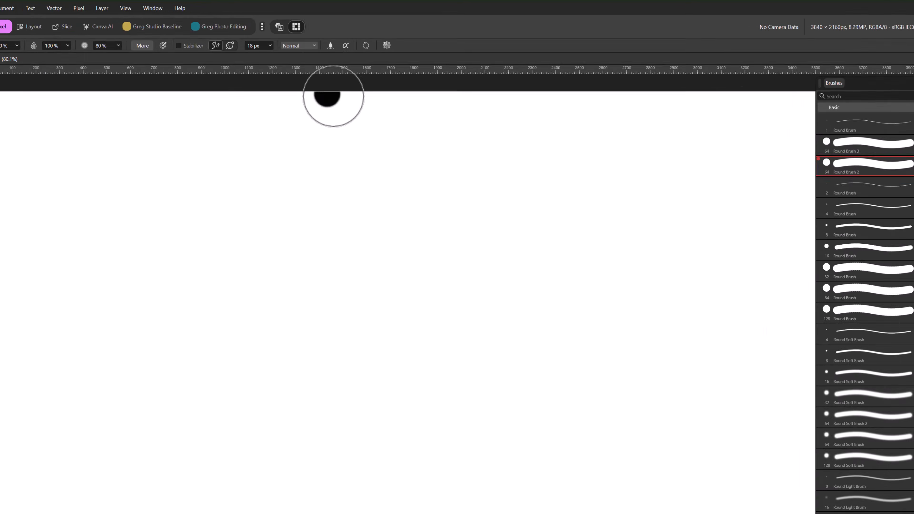
# Look through the brush's blend mode options and the layer's blend mode options, leaving both at Normal
pyautogui.click(313, 46)
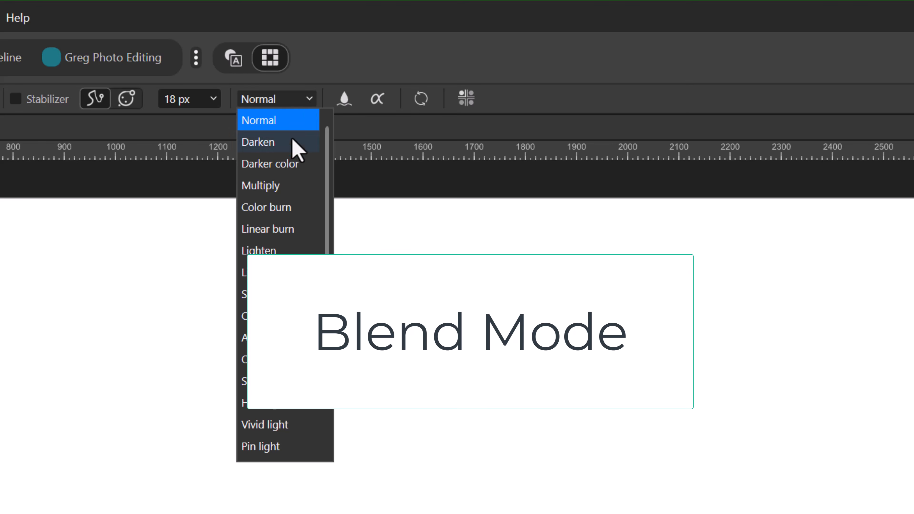
pyautogui.click(296, 112)
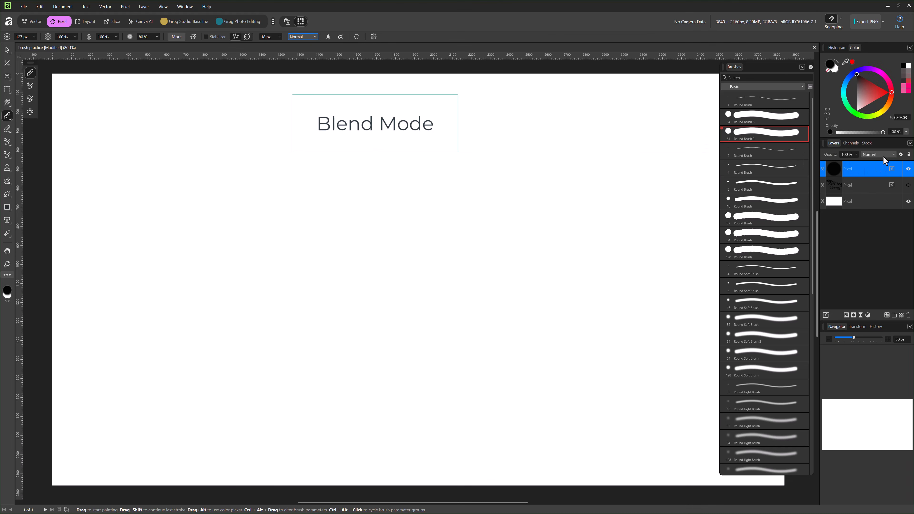
pyautogui.click(884, 155)
pyautogui.click(877, 154)
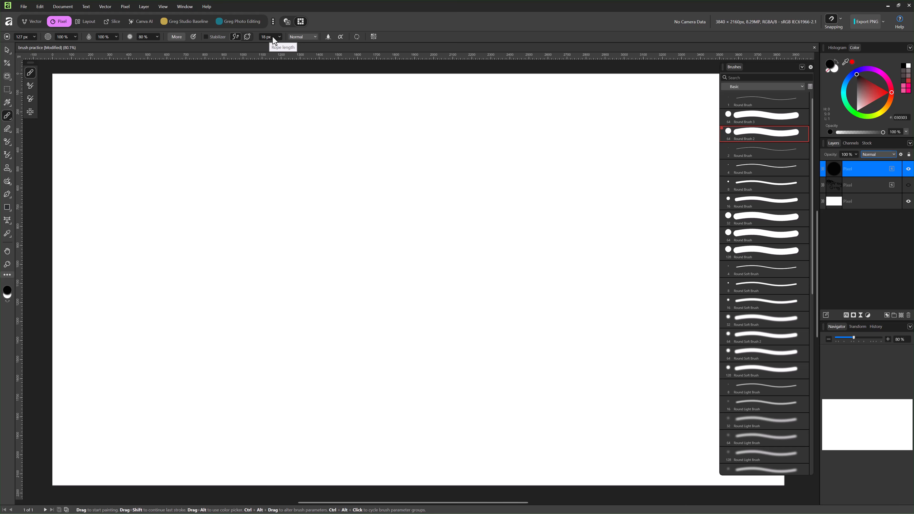
# Paint stacked patches in black, dark gray and mid gray down the canvas with the 127 px brush
pyautogui.moveTo(317, 111)
pyautogui.mouseDown()
pyautogui.moveTo(330, 124)
pyautogui.moveTo(304, 125)
pyautogui.moveTo(297, 139)
pyautogui.moveTo(333, 148)
pyautogui.moveTo(316, 152)
pyautogui.moveTo(331, 156)
pyautogui.moveTo(300, 157)
pyautogui.moveTo(337, 160)
pyautogui.moveTo(307, 124)
pyautogui.moveTo(288, 121)
pyautogui.moveTo(317, 115)
pyautogui.mouseUp()
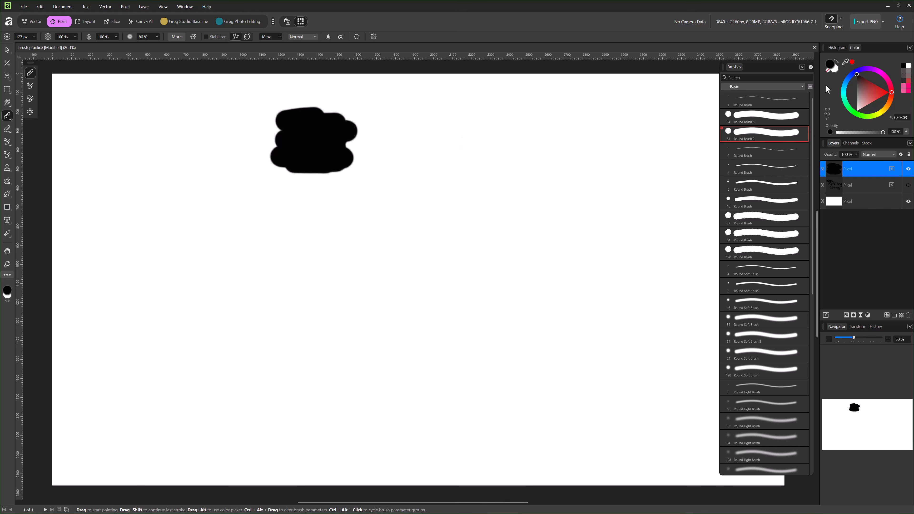
pyautogui.click(858, 84)
pyautogui.moveTo(324, 186)
pyautogui.mouseDown()
pyautogui.moveTo(263, 175)
pyautogui.moveTo(308, 194)
pyautogui.moveTo(367, 195)
pyautogui.moveTo(347, 241)
pyautogui.moveTo(345, 222)
pyautogui.moveTo(300, 261)
pyautogui.moveTo(381, 251)
pyautogui.mouseUp()
pyautogui.click(858, 95)
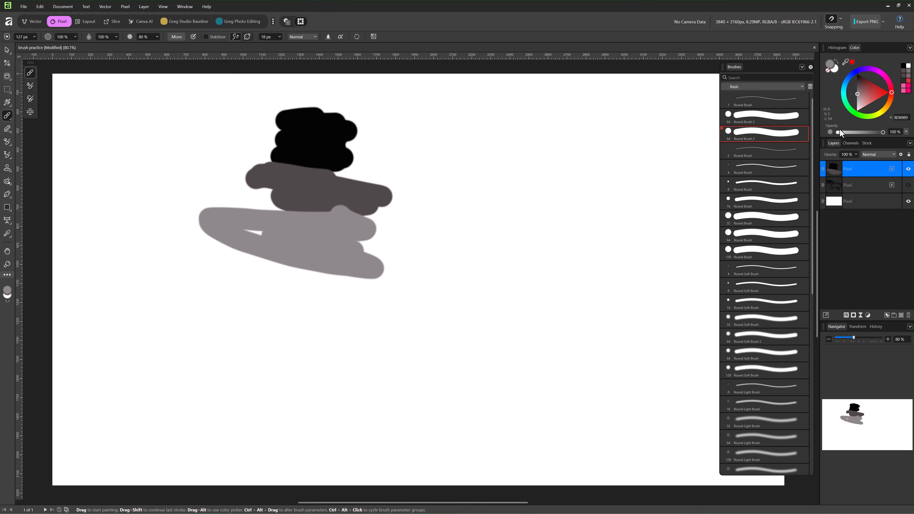
# Paint a light gray #D2CACA patch below the others and extend it up along the mid-gray patch's left end
pyautogui.click(858, 104)
pyautogui.moveTo(252, 326)
pyautogui.mouseDown()
pyautogui.moveTo(312, 310)
pyautogui.moveTo(267, 278)
pyautogui.moveTo(318, 263)
pyautogui.moveTo(206, 277)
pyautogui.moveTo(253, 259)
pyautogui.moveTo(306, 265)
pyautogui.moveTo(361, 251)
pyautogui.mouseUp()
pyautogui.click(317, 207)
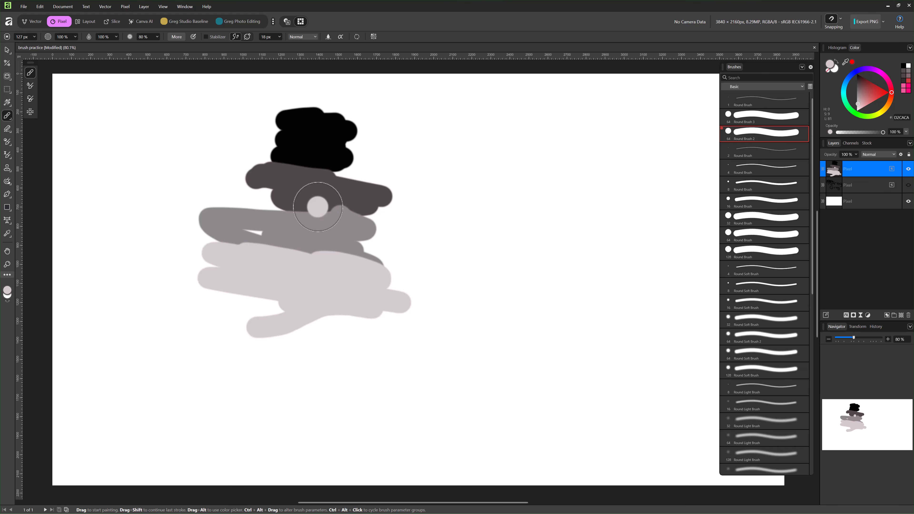
pyautogui.hotkey('ctrl', 'z')
pyautogui.moveTo(176, 248)
pyautogui.mouseDown()
pyautogui.moveTo(203, 252)
pyautogui.moveTo(195, 214)
pyautogui.moveTo(177, 218)
pyautogui.moveTo(200, 271)
pyautogui.moveTo(203, 241)
pyautogui.mouseUp()
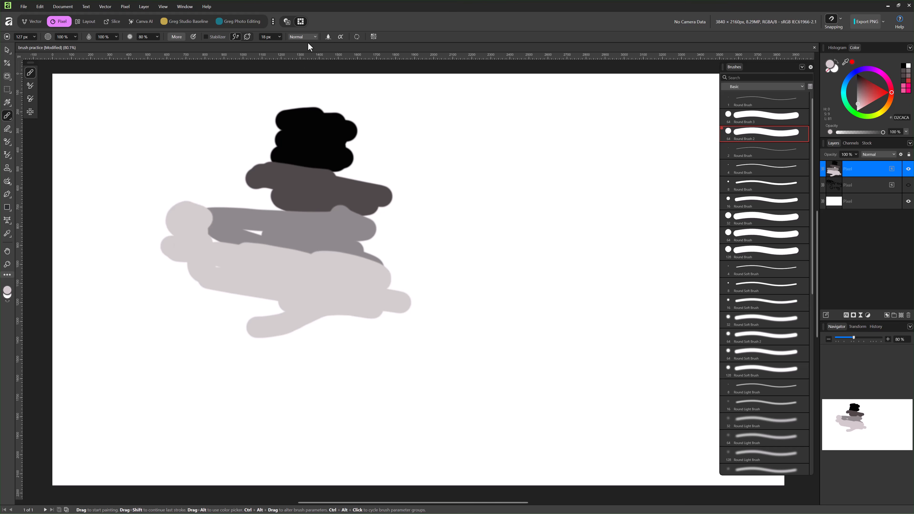
# Set the brush blend mode to Darken, pick dark gray #5D5757, and paint upward across the light and mid-gray patches
pyautogui.click(314, 38)
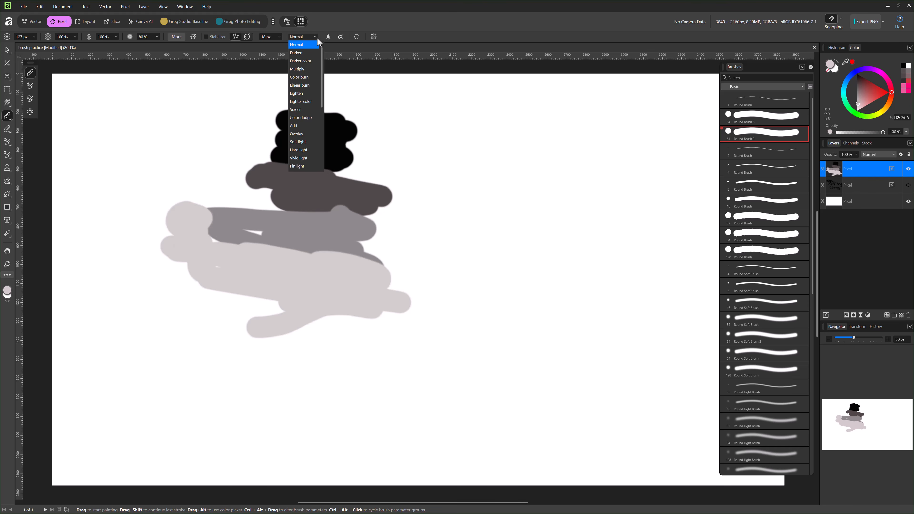
pyautogui.click(301, 53)
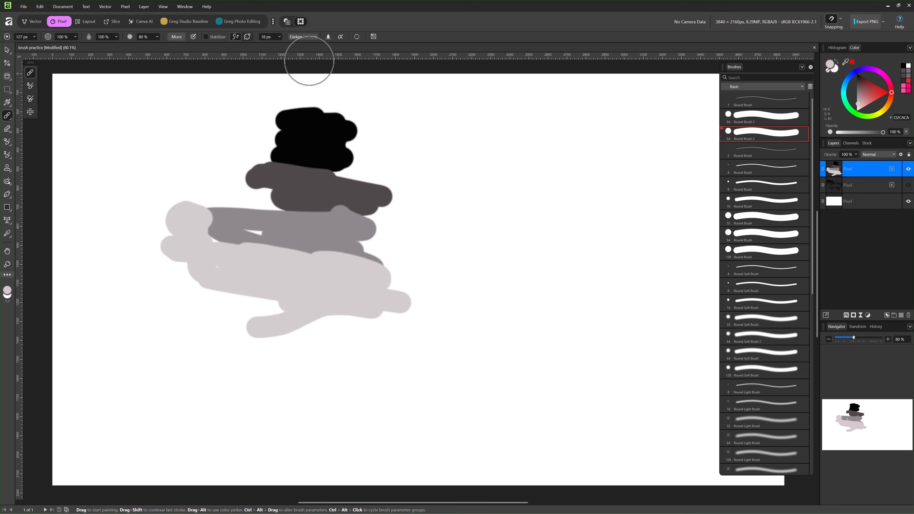
pyautogui.click(560, 153)
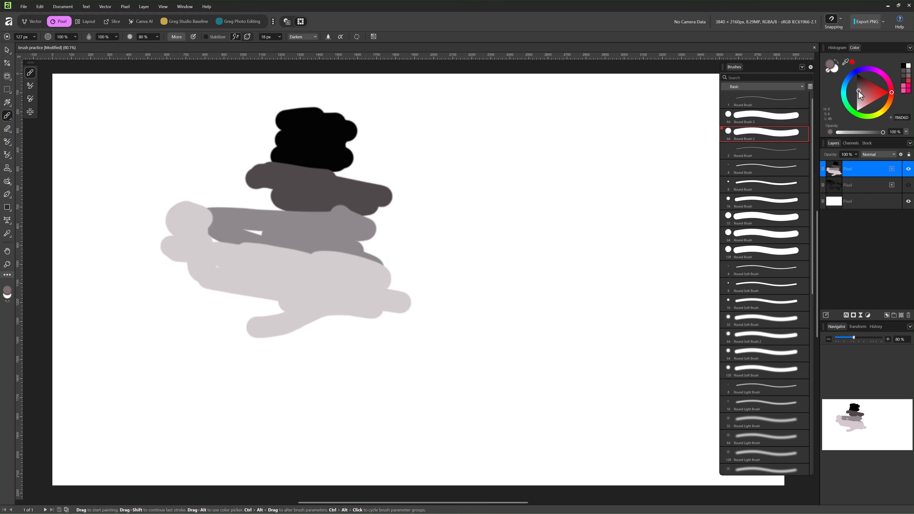
pyautogui.moveTo(859, 90); pyautogui.dragTo(858, 86)
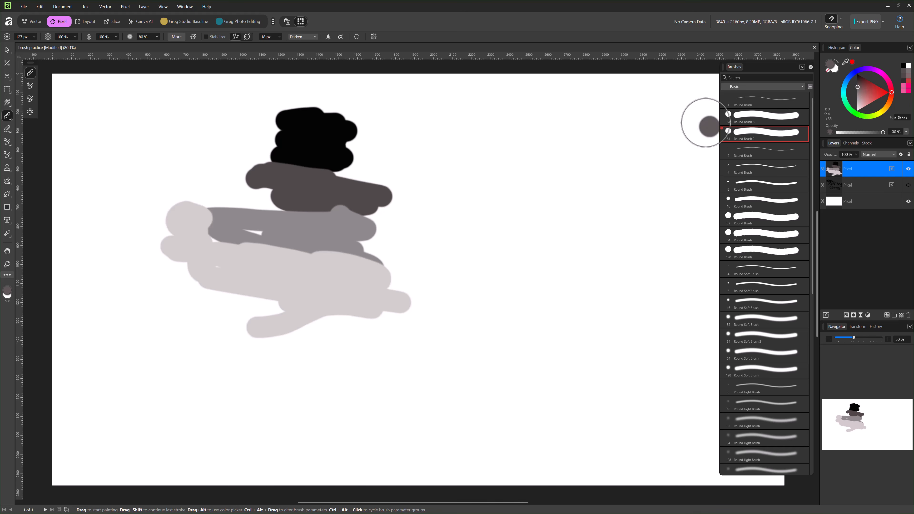
pyautogui.moveTo(401, 345)
pyautogui.mouseDown()
pyautogui.moveTo(374, 333)
pyautogui.moveTo(368, 312)
pyautogui.moveTo(285, 274)
pyautogui.moveTo(299, 253)
pyautogui.moveTo(295, 214)
pyautogui.moveTo(310, 207)
pyautogui.mouseUp()
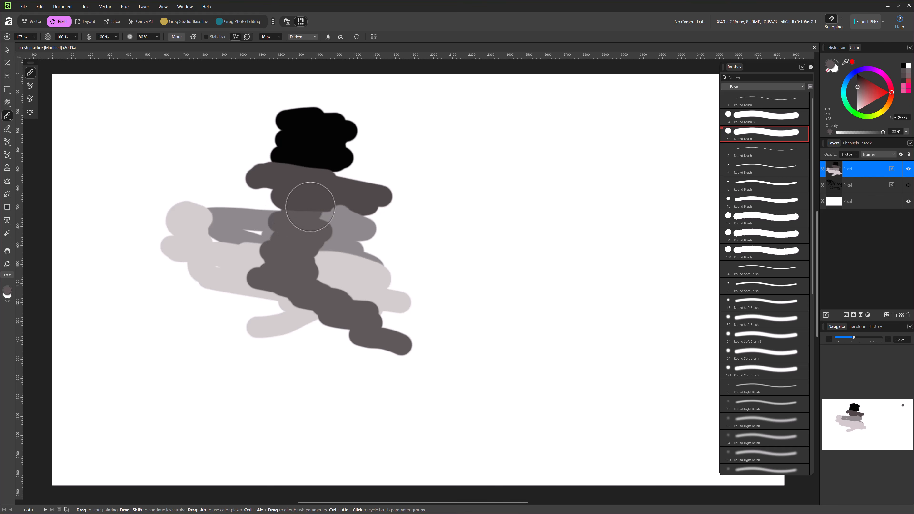
# Continue painting in Darken mode over the dark gray and black patches and around their outer edges
pyautogui.moveTo(299, 158)
pyautogui.mouseDown()
pyautogui.moveTo(302, 137)
pyautogui.moveTo(288, 139)
pyautogui.moveTo(275, 123)
pyautogui.moveTo(300, 106)
pyautogui.moveTo(358, 130)
pyautogui.moveTo(343, 148)
pyautogui.moveTo(316, 144)
pyautogui.moveTo(392, 190)
pyautogui.moveTo(326, 204)
pyautogui.moveTo(337, 245)
pyautogui.moveTo(316, 250)
pyautogui.moveTo(317, 262)
pyautogui.moveTo(325, 277)
pyautogui.moveTo(422, 308)
pyautogui.moveTo(316, 139)
pyautogui.moveTo(350, 121)
pyautogui.moveTo(390, 130)
pyautogui.moveTo(359, 102)
pyautogui.mouseUp()
pyautogui.click(471, 212)
pyautogui.hotkey('ctrl', 'z')
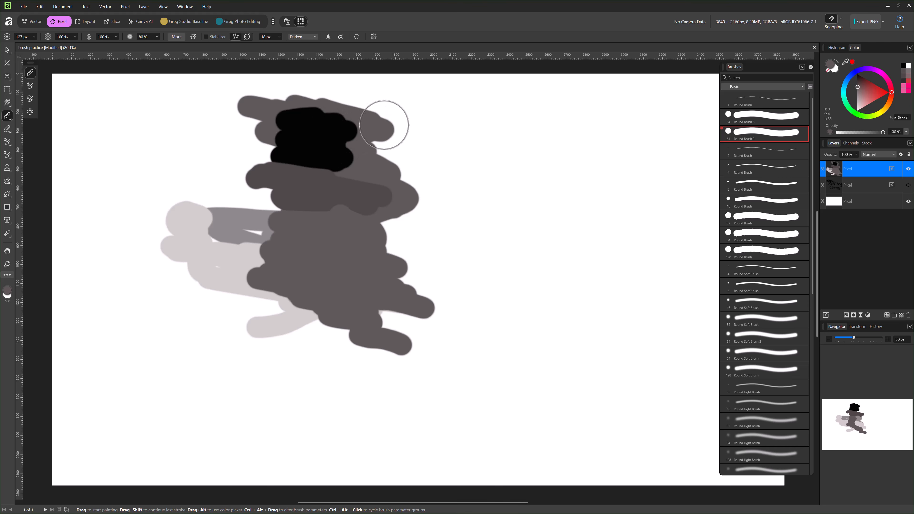
pyautogui.moveTo(384, 126); pyautogui.dragTo(333, 102)
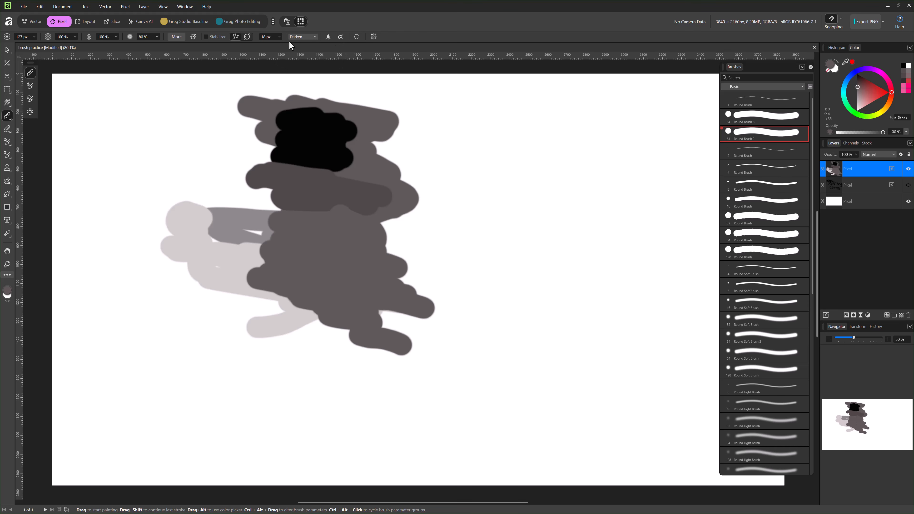
pyautogui.click(315, 97)
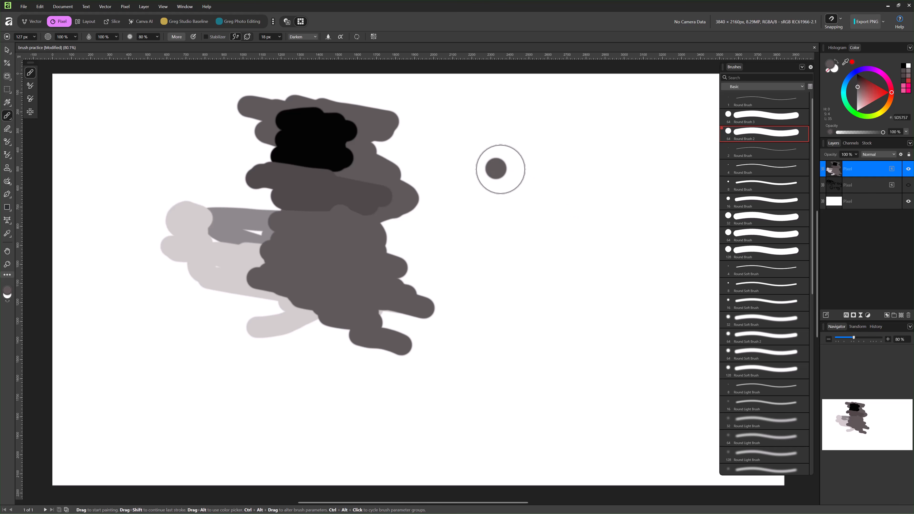
pyautogui.moveTo(395, 126); pyautogui.dragTo(336, 120)
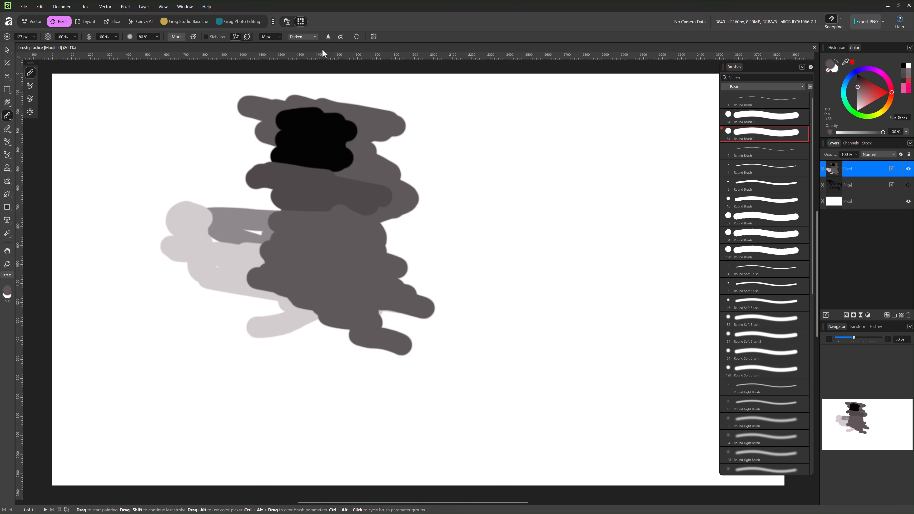
# Set the brush blend mode to Lighten and paint dark gray through the black patch and down over the light gray area
pyautogui.click(307, 37)
pyautogui.click(297, 86)
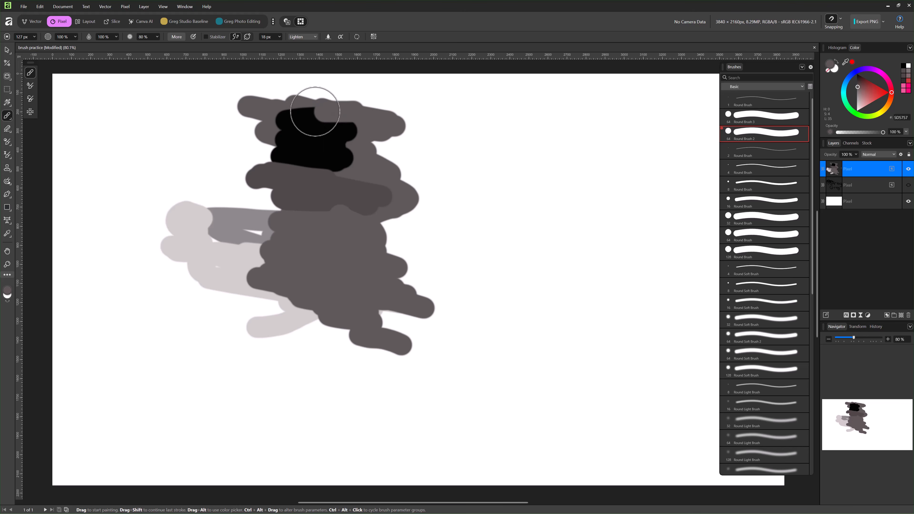
pyautogui.moveTo(311, 106)
pyautogui.mouseDown()
pyautogui.moveTo(334, 122)
pyautogui.moveTo(323, 127)
pyautogui.moveTo(332, 141)
pyautogui.moveTo(311, 158)
pyautogui.moveTo(319, 170)
pyautogui.moveTo(248, 202)
pyautogui.mouseUp()
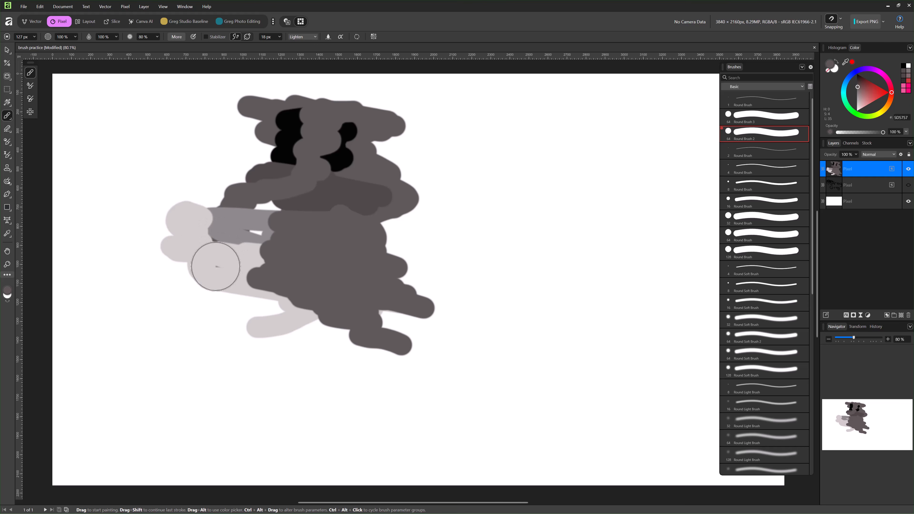
pyautogui.moveTo(215, 266)
pyautogui.mouseDown()
pyautogui.moveTo(208, 288)
pyautogui.moveTo(159, 321)
pyautogui.moveTo(173, 341)
pyautogui.mouseUp()
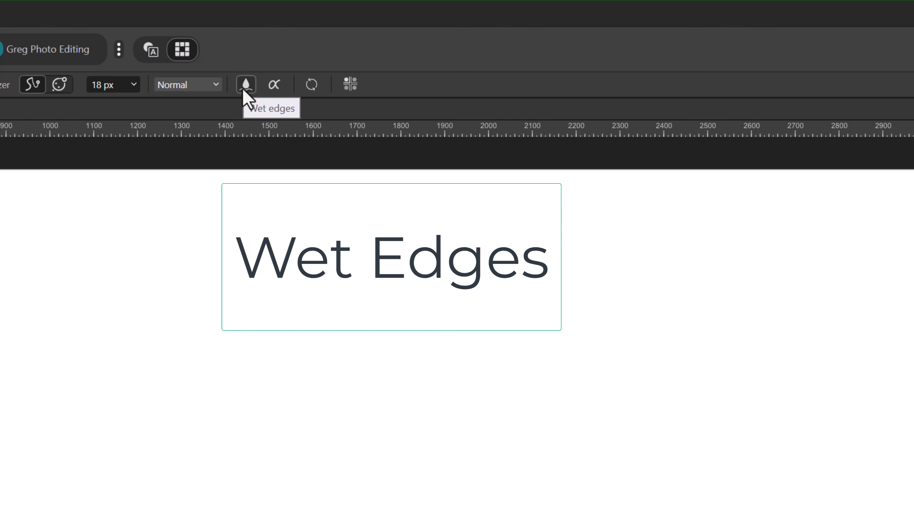
# Paint a solid black patch in the upper middle of the canvas with Wet edges switched off, undoing the stray mark
pyautogui.click(245, 86)
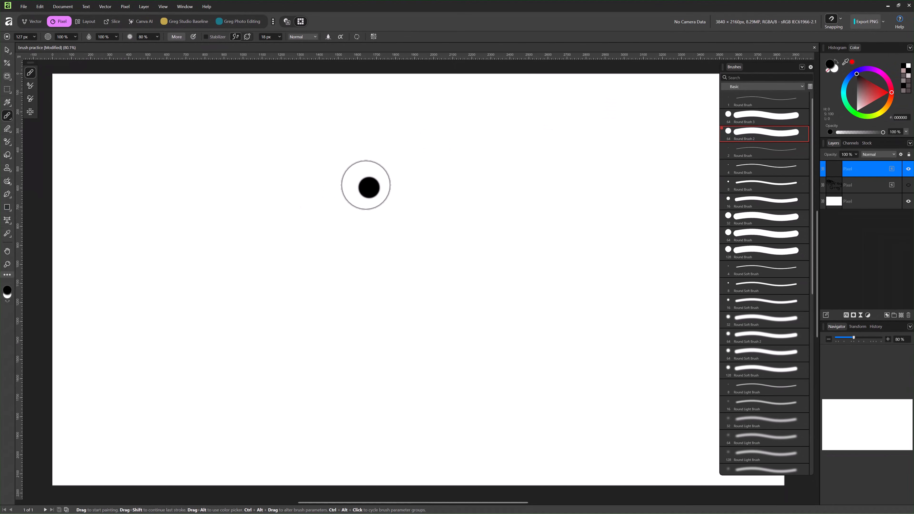
pyautogui.moveTo(366, 185)
pyautogui.mouseDown()
pyautogui.moveTo(399, 175)
pyautogui.moveTo(391, 170)
pyautogui.moveTo(453, 169)
pyautogui.moveTo(358, 139)
pyautogui.moveTo(440, 138)
pyautogui.moveTo(404, 126)
pyautogui.moveTo(437, 133)
pyautogui.moveTo(379, 135)
pyautogui.mouseUp()
pyautogui.click(324, 94)
pyautogui.hotkey('ctrl', 'z')
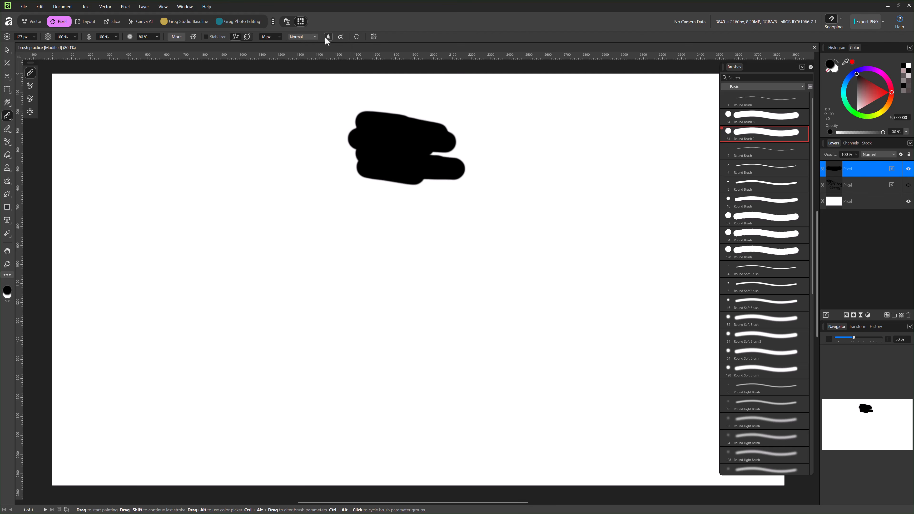
# Paint a large black patch in the middle with Wet edges on, and one at the upper left at 75% opacity with it off
pyautogui.moveTo(396, 213)
pyautogui.mouseDown()
pyautogui.moveTo(356, 205)
pyautogui.moveTo(417, 213)
pyautogui.moveTo(342, 212)
pyautogui.moveTo(362, 231)
pyautogui.moveTo(430, 242)
pyautogui.moveTo(405, 246)
pyautogui.moveTo(447, 261)
pyautogui.moveTo(357, 264)
pyautogui.moveTo(417, 269)
pyautogui.moveTo(411, 296)
pyautogui.moveTo(447, 293)
pyautogui.moveTo(368, 283)
pyautogui.moveTo(323, 262)
pyautogui.moveTo(404, 269)
pyautogui.moveTo(437, 259)
pyautogui.moveTo(394, 237)
pyautogui.moveTo(466, 240)
pyautogui.moveTo(440, 223)
pyautogui.moveTo(467, 238)
pyautogui.moveTo(345, 242)
pyautogui.moveTo(438, 299)
pyautogui.moveTo(419, 310)
pyautogui.moveTo(409, 265)
pyautogui.moveTo(458, 282)
pyautogui.moveTo(353, 284)
pyautogui.moveTo(408, 312)
pyautogui.moveTo(384, 311)
pyautogui.mouseUp()
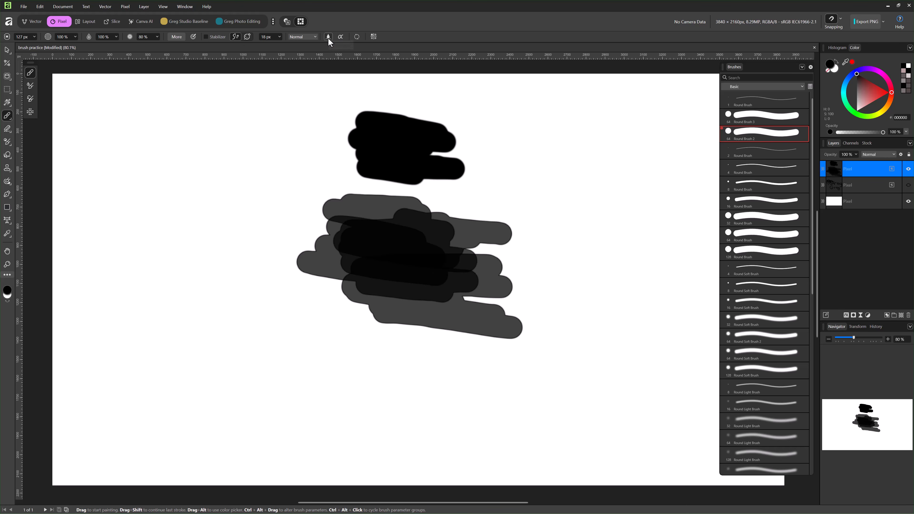
pyautogui.click(75, 37)
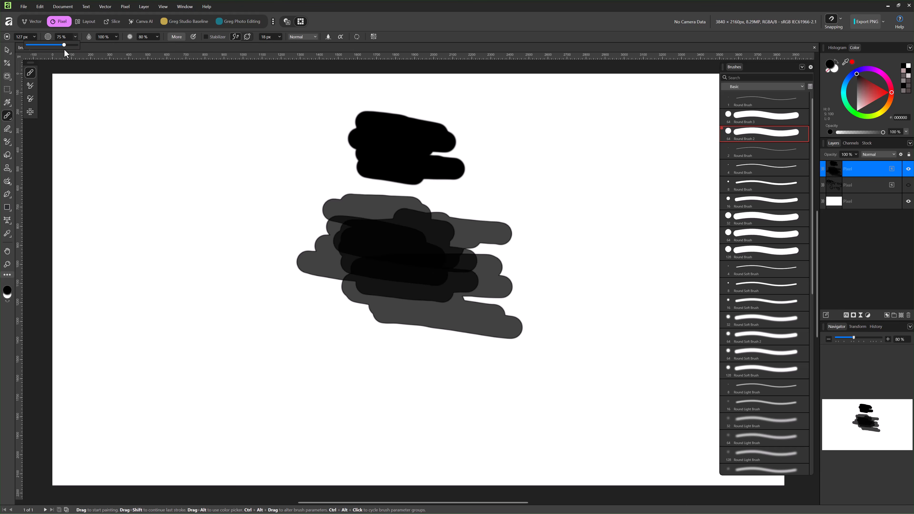
pyautogui.moveTo(179, 120)
pyautogui.mouseDown()
pyautogui.moveTo(211, 124)
pyautogui.moveTo(154, 118)
pyautogui.moveTo(207, 136)
pyautogui.moveTo(214, 154)
pyautogui.moveTo(178, 173)
pyautogui.moveTo(159, 156)
pyautogui.moveTo(251, 177)
pyautogui.moveTo(227, 155)
pyautogui.moveTo(146, 132)
pyautogui.moveTo(189, 183)
pyautogui.moveTo(125, 173)
pyautogui.moveTo(168, 185)
pyautogui.moveTo(124, 161)
pyautogui.moveTo(166, 174)
pyautogui.moveTo(190, 209)
pyautogui.moveTo(114, 179)
pyautogui.moveTo(266, 167)
pyautogui.moveTo(246, 189)
pyautogui.moveTo(182, 202)
pyautogui.moveTo(260, 199)
pyautogui.mouseUp()
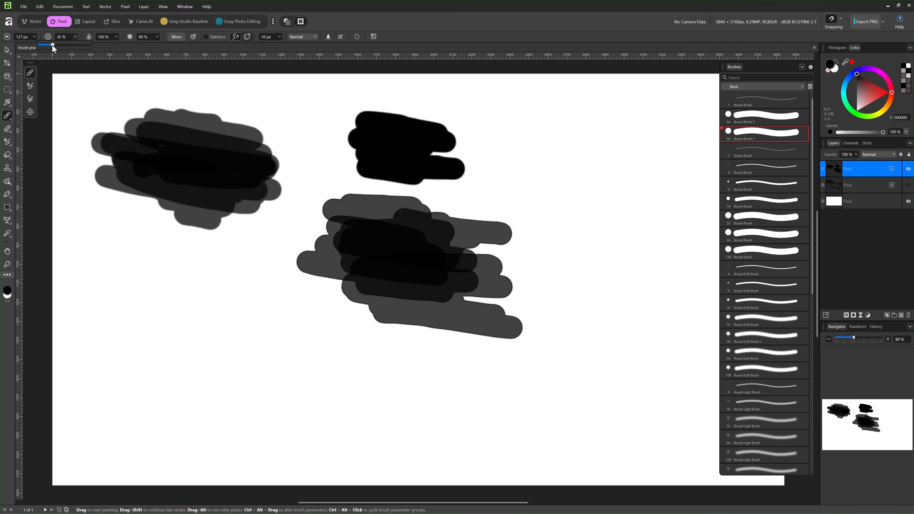
# At 25% opacity, paint overlapping patches at the lower left without Wet edges and at the upper right with Wet edges, undoing the stray dab
pyautogui.moveTo(197, 267)
pyautogui.mouseDown()
pyautogui.moveTo(156, 294)
pyautogui.moveTo(167, 314)
pyautogui.moveTo(163, 288)
pyautogui.moveTo(197, 288)
pyautogui.moveTo(195, 270)
pyautogui.moveTo(225, 275)
pyautogui.moveTo(230, 292)
pyautogui.moveTo(193, 295)
pyautogui.moveTo(188, 305)
pyautogui.moveTo(201, 317)
pyautogui.moveTo(191, 303)
pyautogui.moveTo(208, 299)
pyautogui.moveTo(137, 267)
pyautogui.mouseUp()
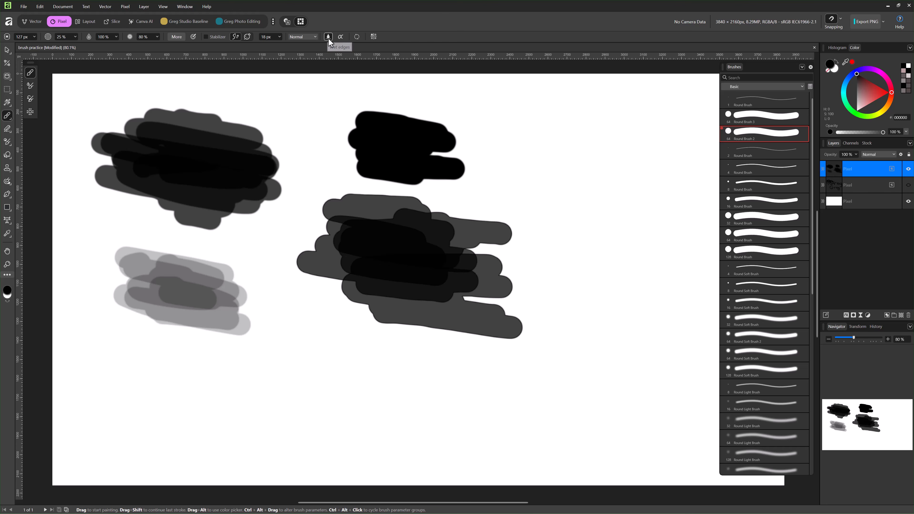
pyautogui.moveTo(519, 139)
pyautogui.mouseDown()
pyautogui.moveTo(630, 150)
pyautogui.moveTo(647, 180)
pyautogui.moveTo(558, 174)
pyautogui.moveTo(539, 183)
pyautogui.moveTo(555, 169)
pyautogui.mouseUp()
pyautogui.click(552, 157)
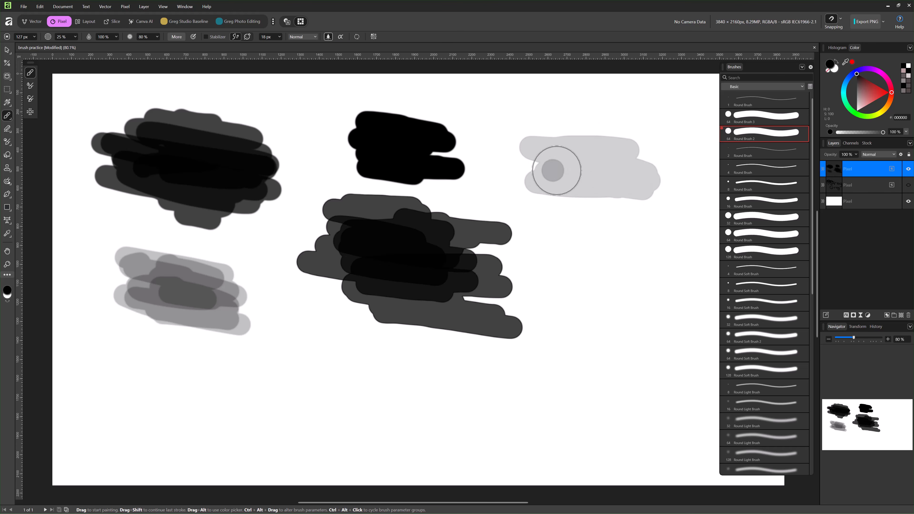
pyautogui.hotkey('ctrl', 'z')
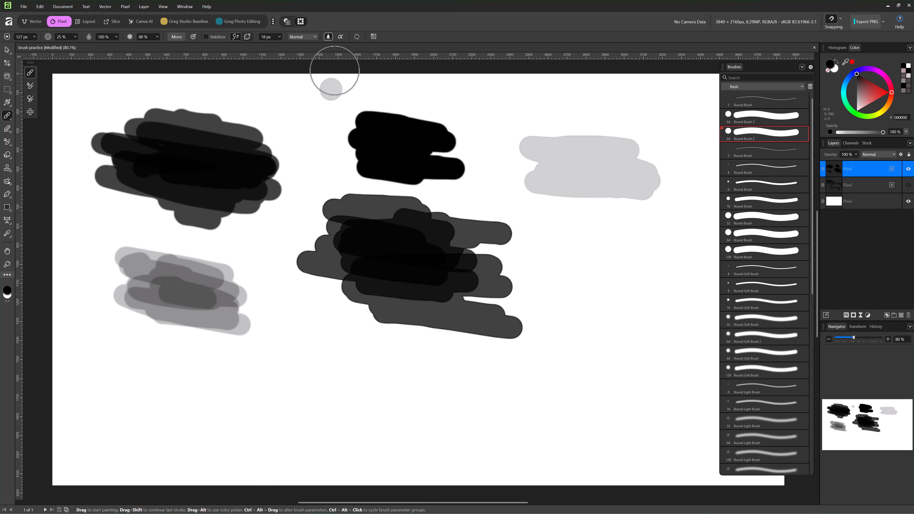
pyautogui.moveTo(534, 134)
pyautogui.mouseDown()
pyautogui.moveTo(592, 138)
pyautogui.moveTo(633, 157)
pyautogui.moveTo(562, 155)
pyautogui.moveTo(598, 200)
pyautogui.moveTo(583, 158)
pyautogui.moveTo(620, 140)
pyautogui.mouseUp()
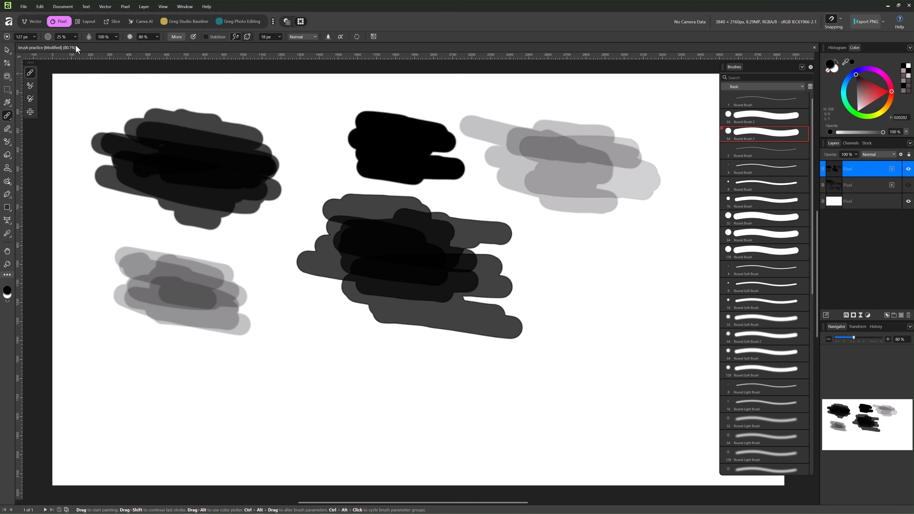
# Set the brush opacity to 100% and paint overlapping black, brownish-gray and grayish-pink strokes in the lower-right canvas area with Wet edges off
pyautogui.click(161, 109)
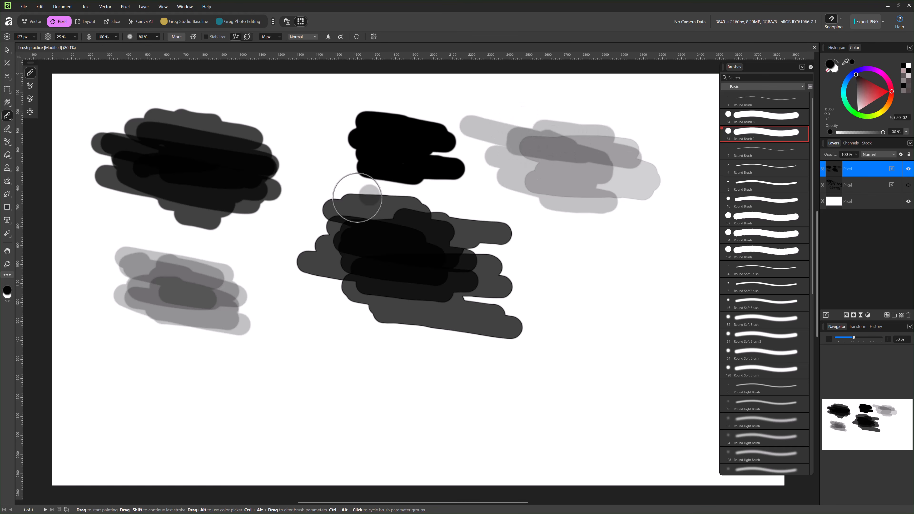
pyautogui.click(190, 254)
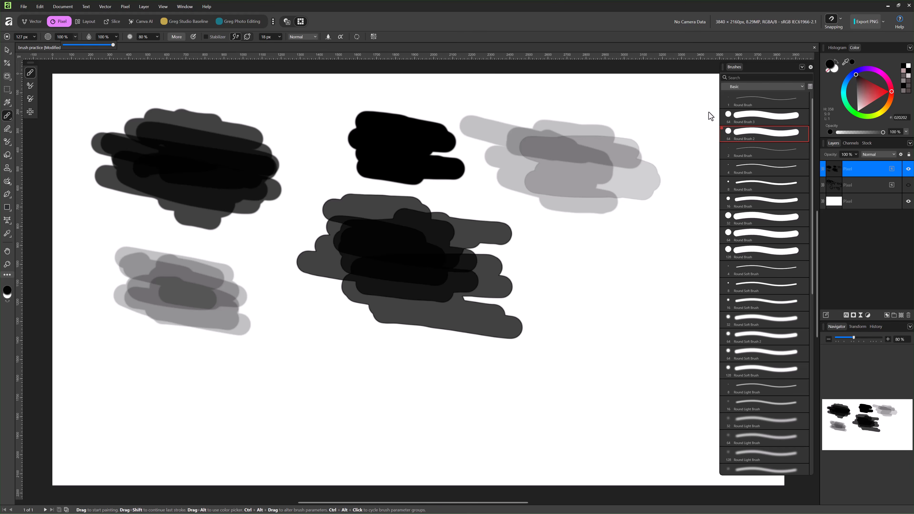
pyautogui.moveTo(619, 321)
pyautogui.mouseDown()
pyautogui.moveTo(598, 331)
pyautogui.moveTo(594, 360)
pyautogui.moveTo(606, 323)
pyautogui.moveTo(619, 352)
pyautogui.moveTo(645, 341)
pyautogui.moveTo(612, 345)
pyautogui.moveTo(634, 342)
pyautogui.mouseUp()
pyautogui.click(860, 100)
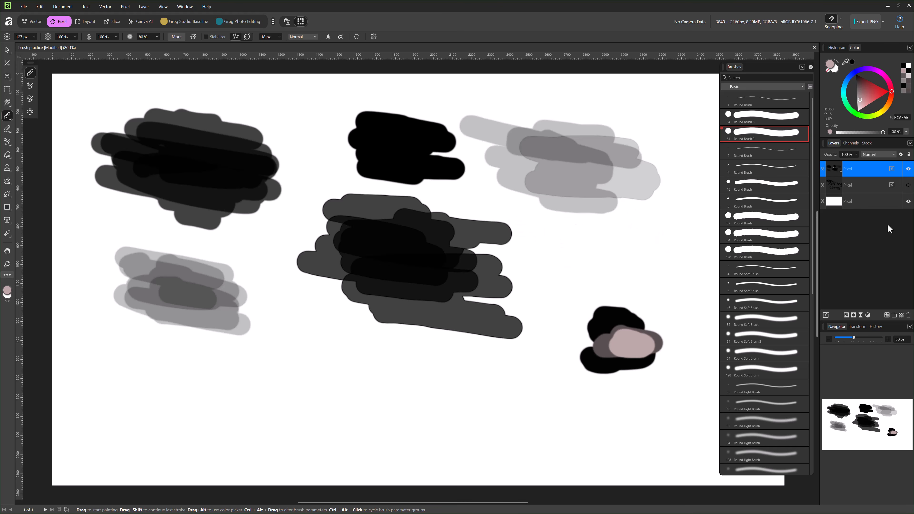
# Hide the white bottom layer and turn on the document's transparent background
pyautogui.click(907, 203)
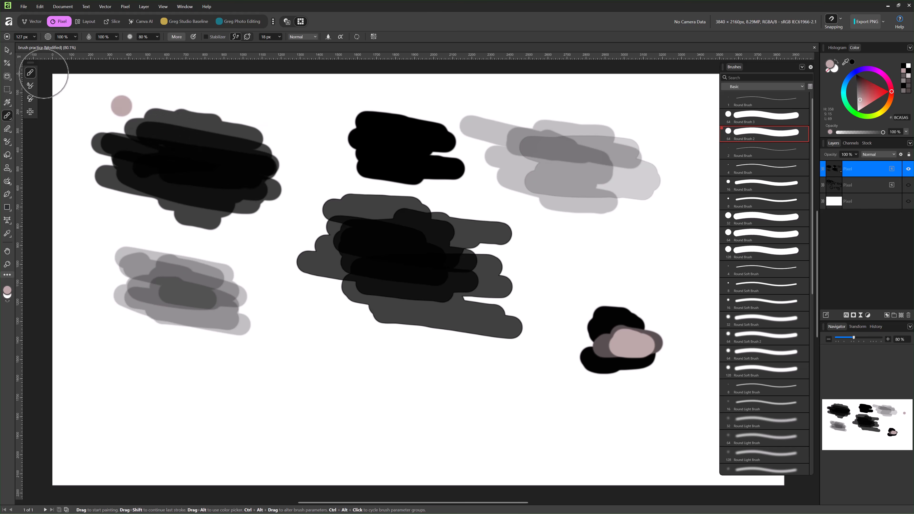
pyautogui.moveTo(63, 7)
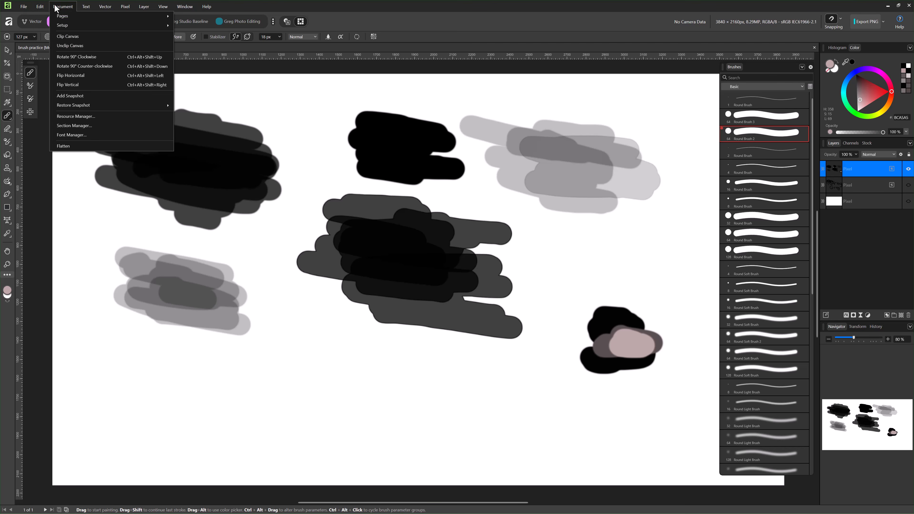
pyautogui.moveTo(102, 26)
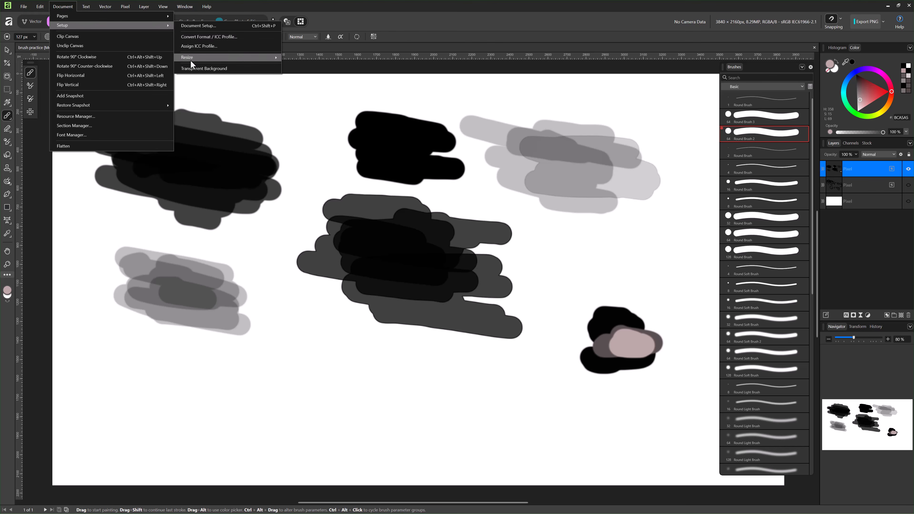
pyautogui.click(198, 68)
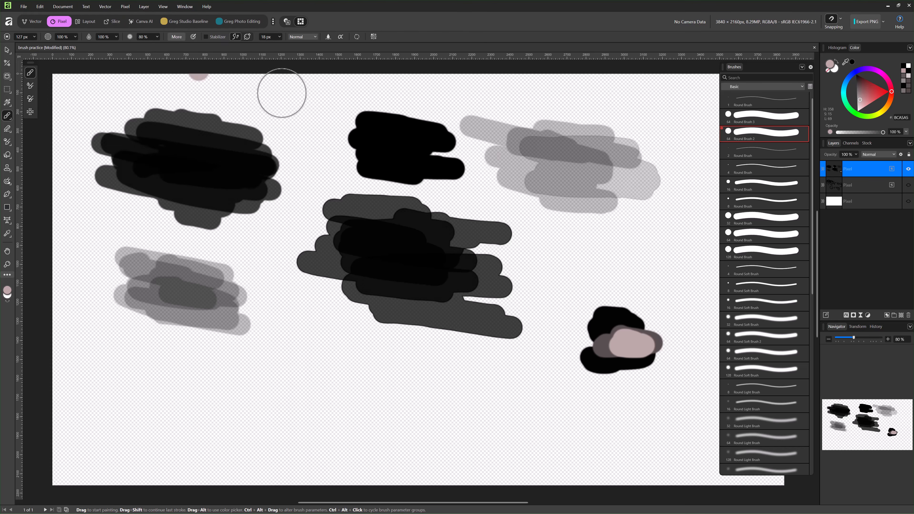
# Make the white bottom layer visible again and select the painted top layer
pyautogui.click(909, 201)
pyautogui.click(908, 202)
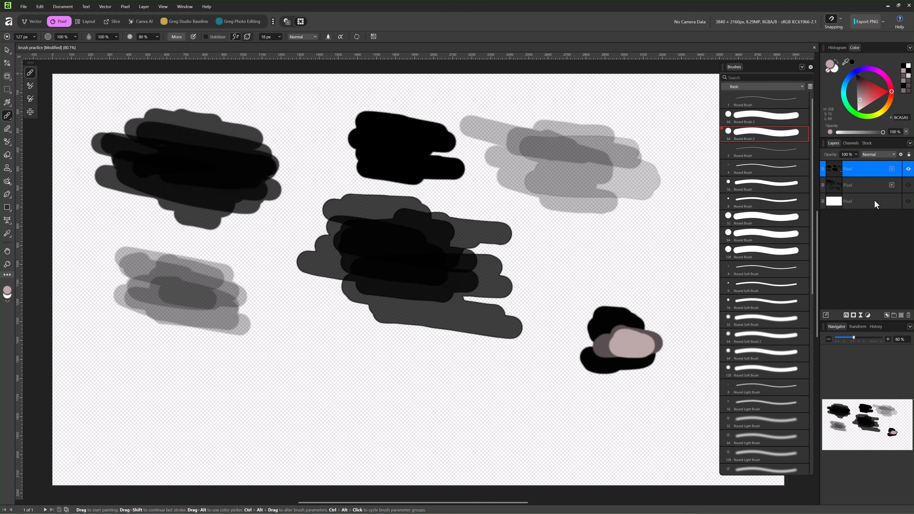
pyautogui.click(909, 201)
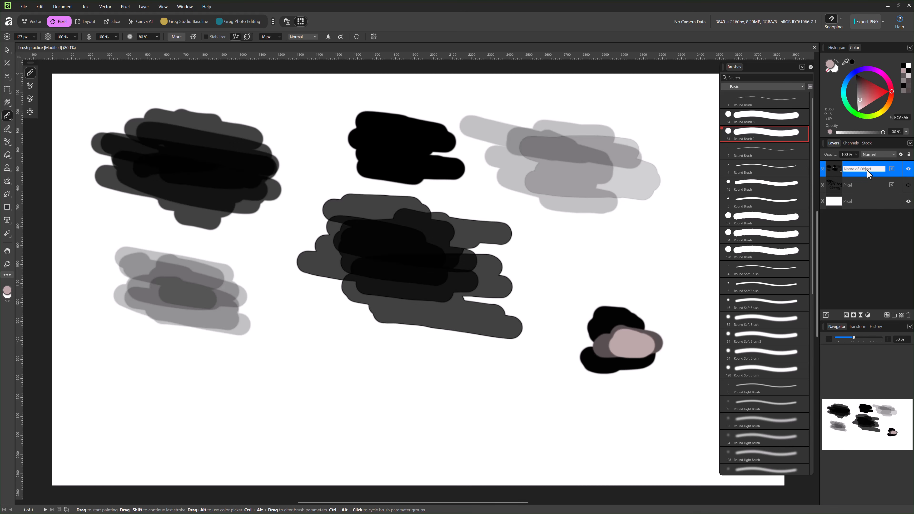
pyautogui.click(863, 204)
pyautogui.click(859, 170)
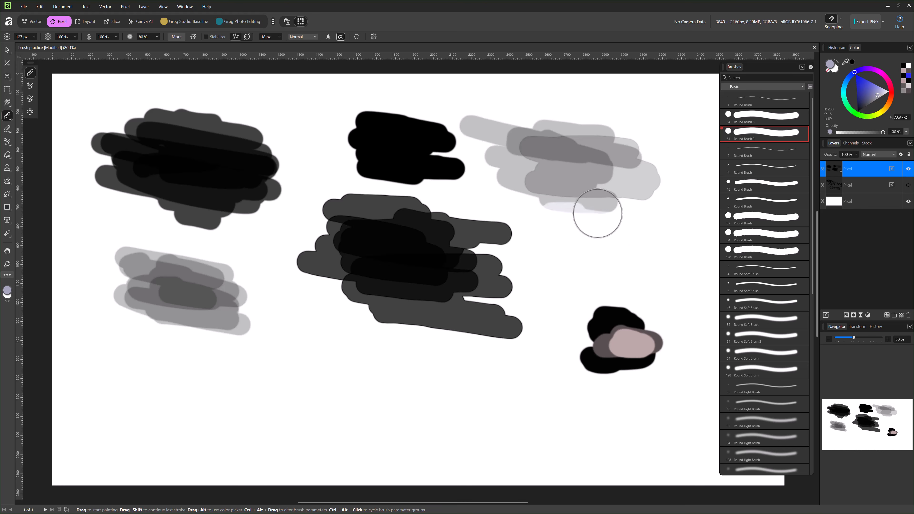
# With Protect alpha on, paint grayish blue and bright blue #0B15FE over the upper-right gray patch
pyautogui.moveTo(598, 213)
pyautogui.mouseDown()
pyautogui.moveTo(522, 203)
pyautogui.moveTo(589, 201)
pyautogui.moveTo(515, 172)
pyautogui.moveTo(599, 152)
pyautogui.moveTo(534, 128)
pyautogui.moveTo(596, 139)
pyautogui.moveTo(500, 144)
pyautogui.moveTo(546, 144)
pyautogui.moveTo(529, 133)
pyautogui.moveTo(579, 144)
pyautogui.moveTo(559, 147)
pyautogui.mouseUp()
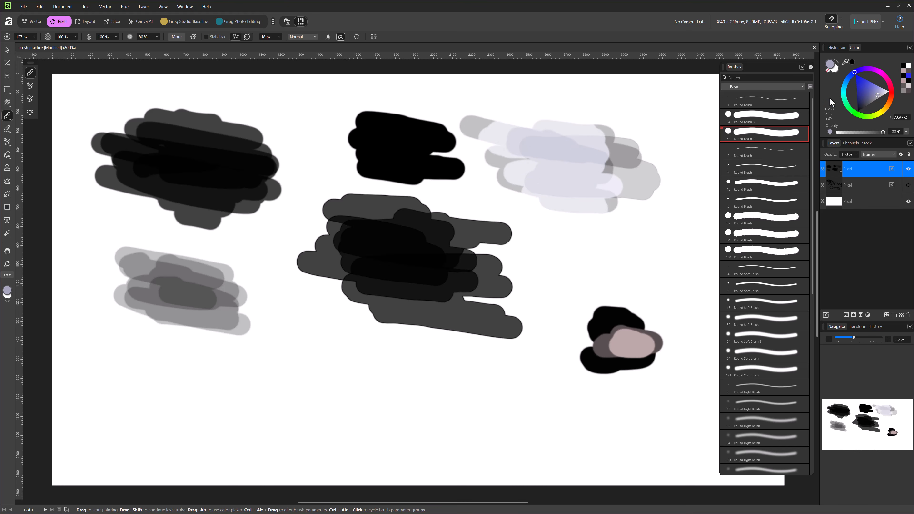
pyautogui.moveTo(855, 85); pyautogui.dragTo(859, 76)
pyautogui.moveTo(605, 200)
pyautogui.mouseDown()
pyautogui.moveTo(575, 199)
pyautogui.moveTo(572, 164)
pyautogui.moveTo(594, 156)
pyautogui.moveTo(563, 139)
pyautogui.moveTo(486, 122)
pyautogui.moveTo(486, 133)
pyautogui.moveTo(592, 133)
pyautogui.moveTo(622, 147)
pyautogui.moveTo(639, 188)
pyautogui.mouseUp()
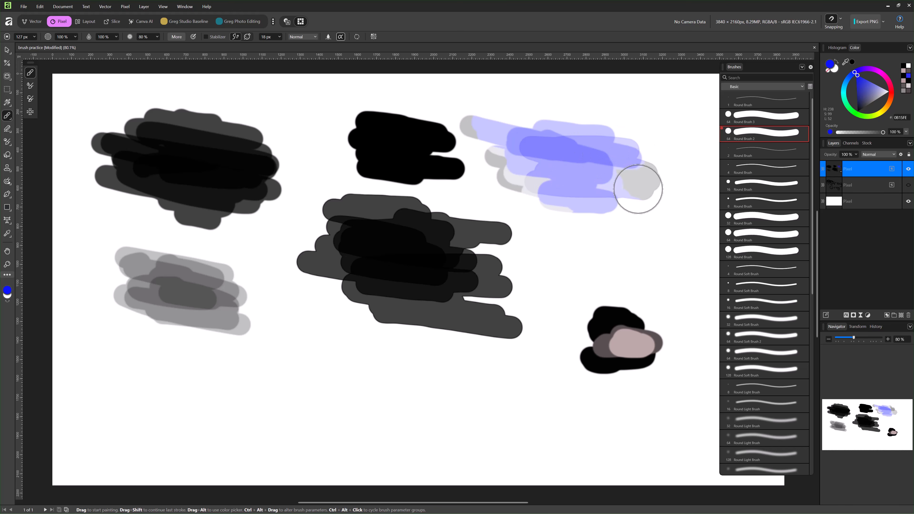
# Recolor the center, lower-right, upper-left and lower-left patches and part of the solid black one with bright blue, keeping Protect alpha on
pyautogui.moveTo(417, 228)
pyautogui.mouseDown()
pyautogui.moveTo(488, 230)
pyautogui.moveTo(402, 227)
pyautogui.moveTo(326, 265)
pyautogui.moveTo(387, 285)
pyautogui.moveTo(388, 303)
pyautogui.moveTo(445, 332)
pyautogui.moveTo(441, 278)
pyautogui.moveTo(527, 273)
pyautogui.moveTo(360, 190)
pyautogui.moveTo(345, 191)
pyautogui.mouseUp()
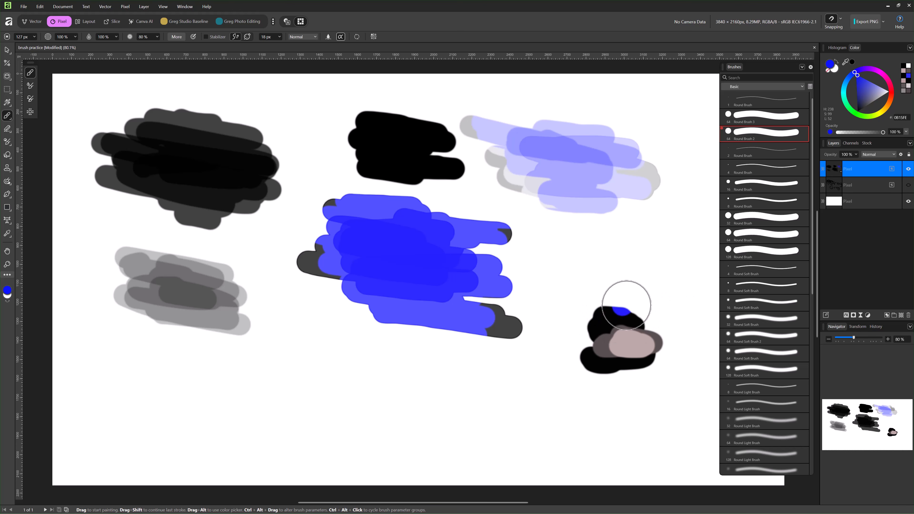
pyautogui.moveTo(578, 308)
pyautogui.mouseDown()
pyautogui.moveTo(572, 339)
pyautogui.moveTo(610, 362)
pyautogui.moveTo(583, 364)
pyautogui.moveTo(648, 352)
pyautogui.moveTo(672, 330)
pyautogui.mouseUp()
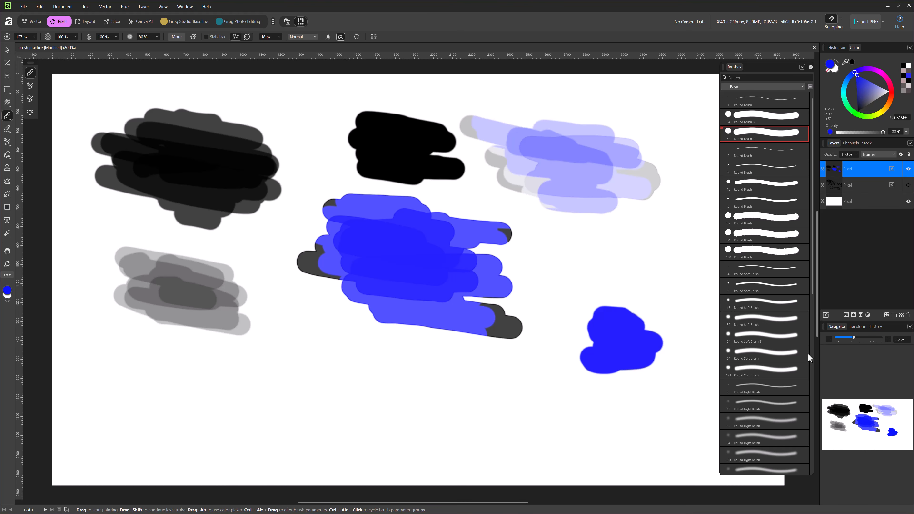
pyautogui.moveTo(484, 327)
pyautogui.mouseDown()
pyautogui.moveTo(358, 245)
pyautogui.moveTo(354, 197)
pyautogui.mouseUp()
pyautogui.moveTo(400, 151); pyautogui.dragTo(358, 116)
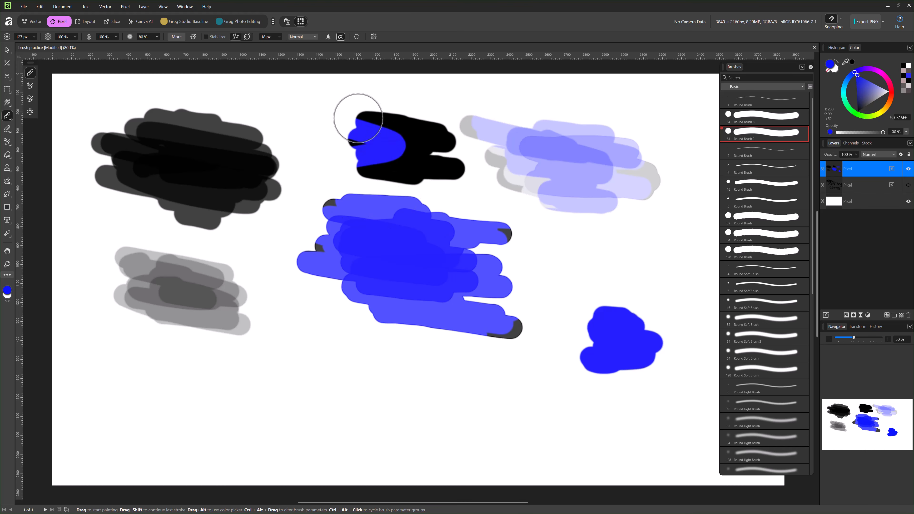
pyautogui.moveTo(115, 133)
pyautogui.mouseDown()
pyautogui.moveTo(267, 199)
pyautogui.moveTo(221, 223)
pyautogui.moveTo(241, 227)
pyautogui.moveTo(82, 159)
pyautogui.moveTo(170, 141)
pyautogui.moveTo(191, 132)
pyautogui.moveTo(190, 121)
pyautogui.moveTo(154, 122)
pyautogui.moveTo(164, 136)
pyautogui.moveTo(137, 166)
pyautogui.moveTo(71, 160)
pyautogui.moveTo(130, 187)
pyautogui.moveTo(263, 192)
pyautogui.moveTo(237, 153)
pyautogui.mouseUp()
pyautogui.moveTo(217, 261)
pyautogui.mouseDown()
pyautogui.moveTo(244, 279)
pyautogui.moveTo(207, 291)
pyautogui.moveTo(249, 329)
pyautogui.moveTo(116, 263)
pyautogui.moveTo(137, 252)
pyautogui.moveTo(246, 277)
pyautogui.moveTo(157, 271)
pyautogui.moveTo(164, 248)
pyautogui.mouseUp()
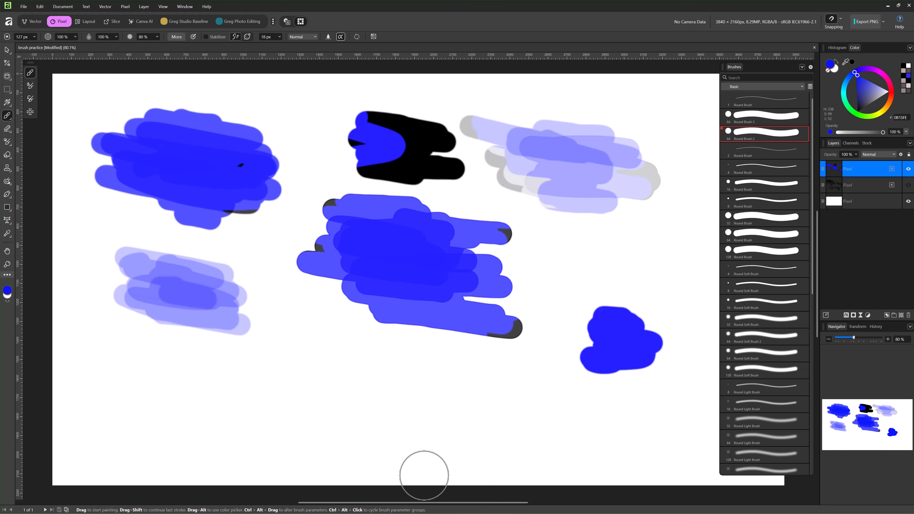
# Pick bright red, enlarge the brush, and paint over the existing patches with Protect alpha on
pyautogui.click(892, 90)
pyautogui.press(']')
pyautogui.press(']')
pyautogui.press(']')
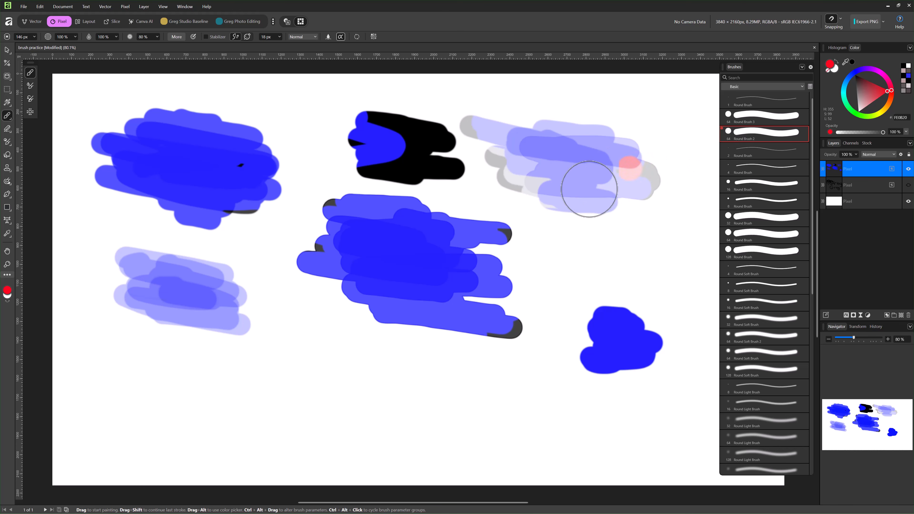
pyautogui.press(']')
pyautogui.press(']')
pyautogui.press(']')
pyautogui.press(']')
pyautogui.moveTo(496, 398)
pyautogui.mouseDown()
pyautogui.moveTo(522, 364)
pyautogui.moveTo(475, 269)
pyautogui.moveTo(496, 237)
pyautogui.moveTo(356, 203)
pyautogui.moveTo(258, 159)
pyautogui.moveTo(86, 120)
pyautogui.moveTo(170, 365)
pyautogui.moveTo(390, 285)
pyautogui.moveTo(604, 180)
pyautogui.moveTo(660, 179)
pyautogui.moveTo(349, 112)
pyautogui.mouseUp()
pyautogui.moveTo(605, 325); pyautogui.dragTo(633, 353)
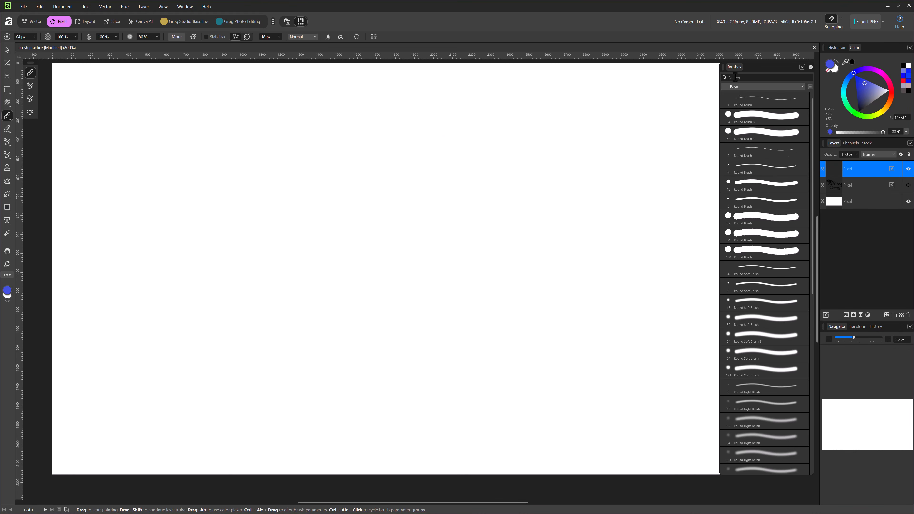
# With Round Brush 2, paint blue strokes at 64 px and 100% opacity, and wide overlapping ones below at 251 px and 58% opacity
pyautogui.click(748, 130)
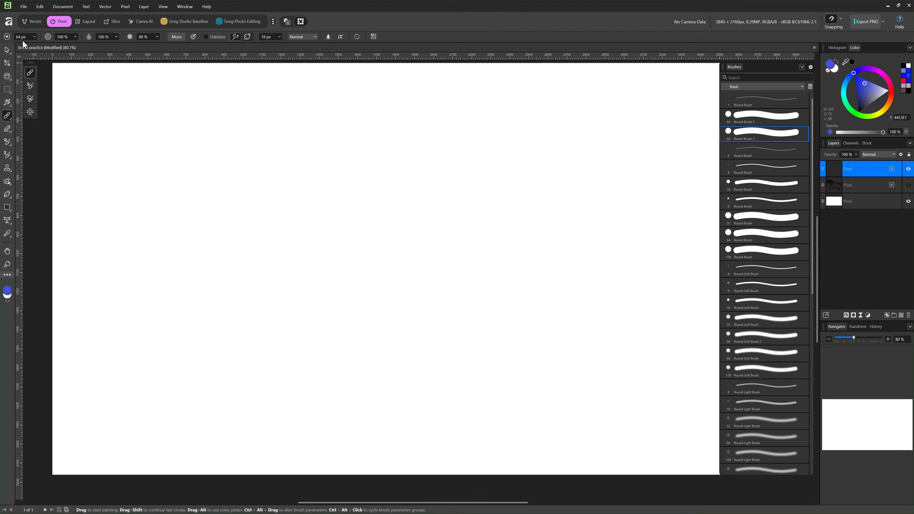
pyautogui.moveTo(174, 132)
pyautogui.mouseDown()
pyautogui.moveTo(348, 145)
pyautogui.moveTo(256, 154)
pyautogui.moveTo(360, 178)
pyautogui.mouseUp()
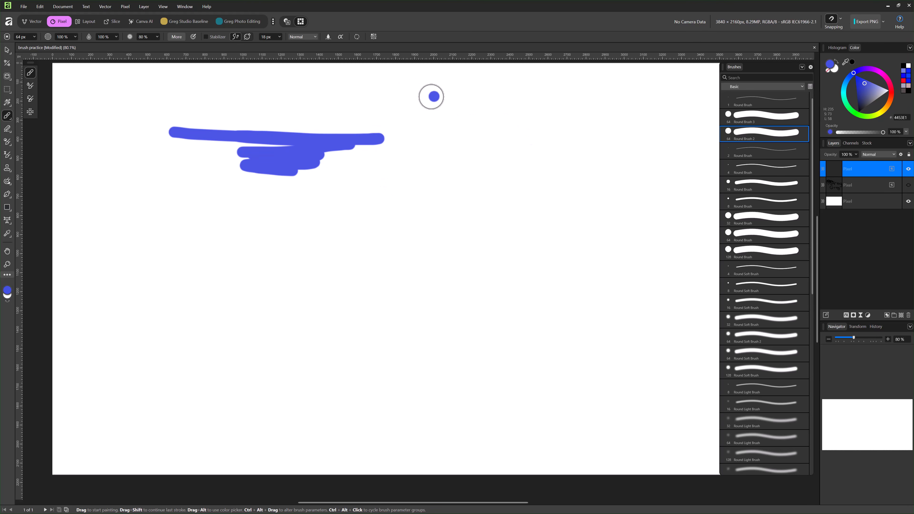
pyautogui.click(32, 37)
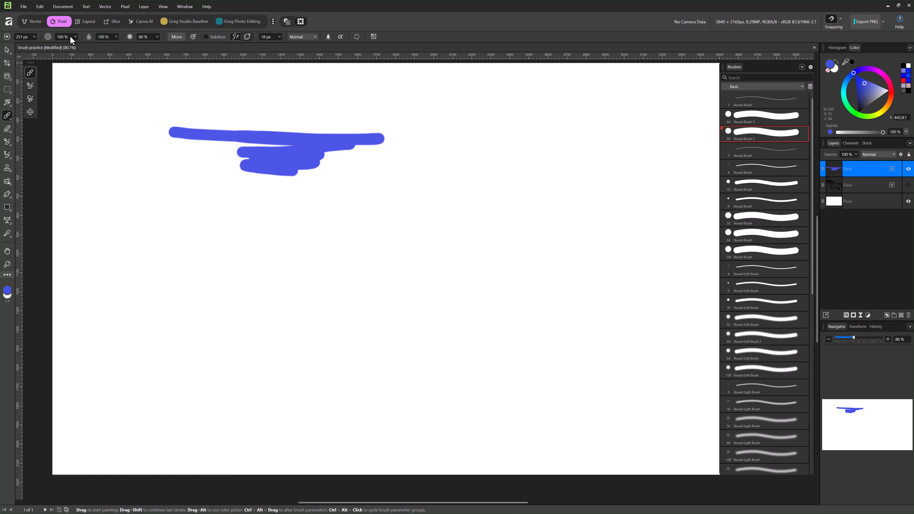
pyautogui.click(75, 37)
pyautogui.moveTo(262, 243)
pyautogui.mouseDown()
pyautogui.moveTo(316, 243)
pyautogui.moveTo(208, 201)
pyautogui.moveTo(316, 219)
pyautogui.mouseUp()
pyautogui.moveTo(289, 242)
pyautogui.mouseDown()
pyautogui.moveTo(241, 261)
pyautogui.moveTo(247, 266)
pyautogui.mouseUp()
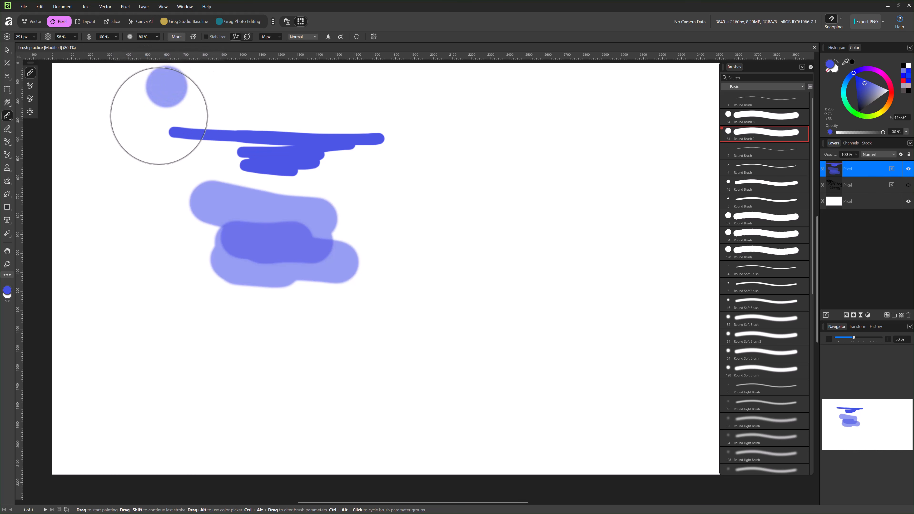
pyautogui.moveTo(415, 193)
pyautogui.mouseDown()
pyautogui.moveTo(357, 197)
pyautogui.moveTo(202, 312)
pyautogui.moveTo(259, 343)
pyautogui.moveTo(288, 265)
pyautogui.moveTo(210, 219)
pyautogui.moveTo(214, 294)
pyautogui.moveTo(445, 327)
pyautogui.mouseUp()
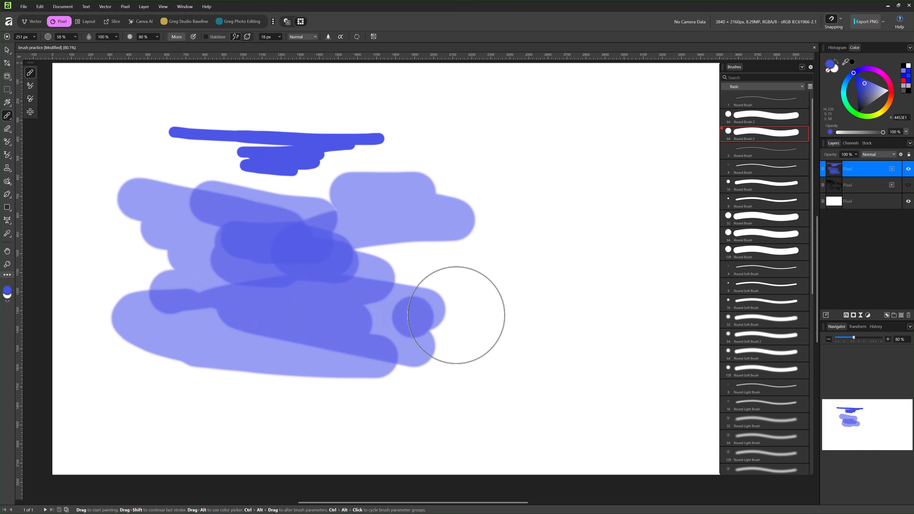
# Reselect Round Brush 2 to restore its default 64 px size and 100% opacity, and paint blue zigzag strokes in the upper-right canvas area
pyautogui.click(756, 115)
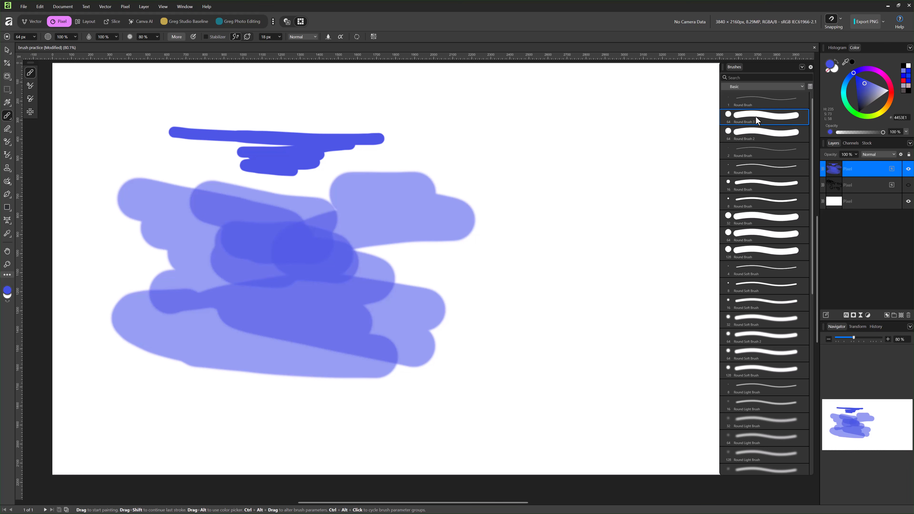
pyautogui.click(745, 134)
pyautogui.moveTo(448, 121); pyautogui.dragTo(673, 199)
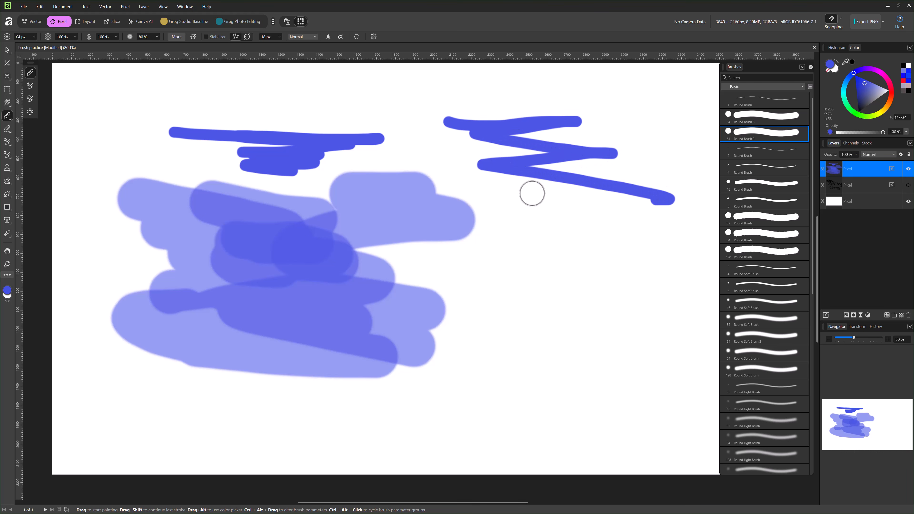
pyautogui.moveTo(532, 194)
pyautogui.mouseDown()
pyautogui.moveTo(505, 207)
pyautogui.moveTo(483, 247)
pyautogui.moveTo(562, 210)
pyautogui.moveTo(521, 182)
pyautogui.mouseUp()
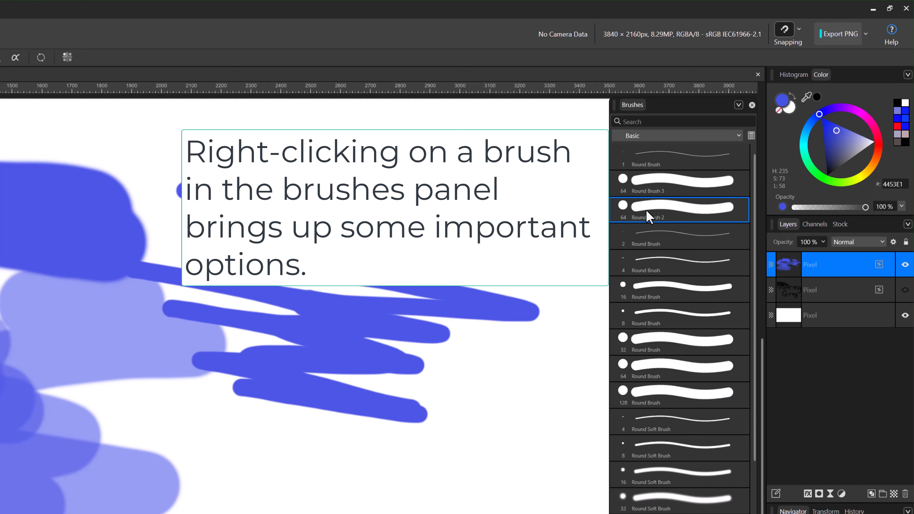
# Open Round Brush 2 for editing to access its brush settings
pyautogui.rightClick(645, 211)
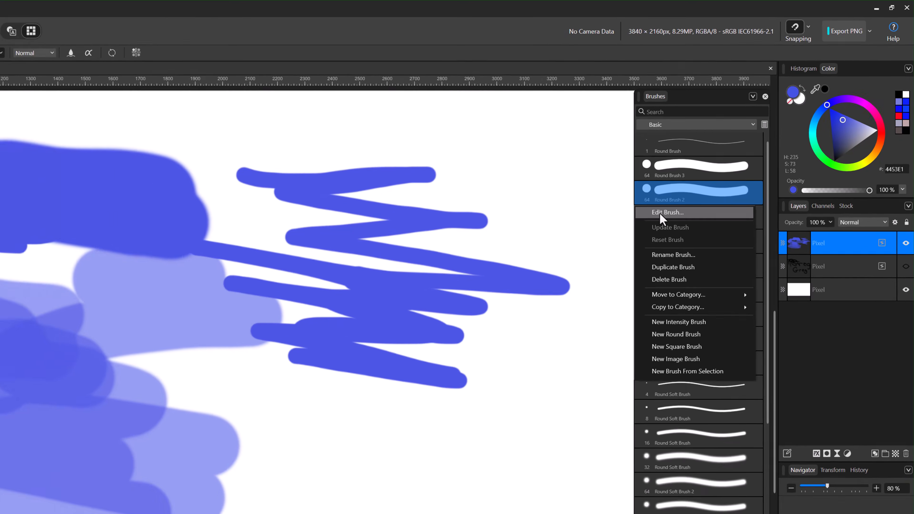
pyautogui.click(638, 231)
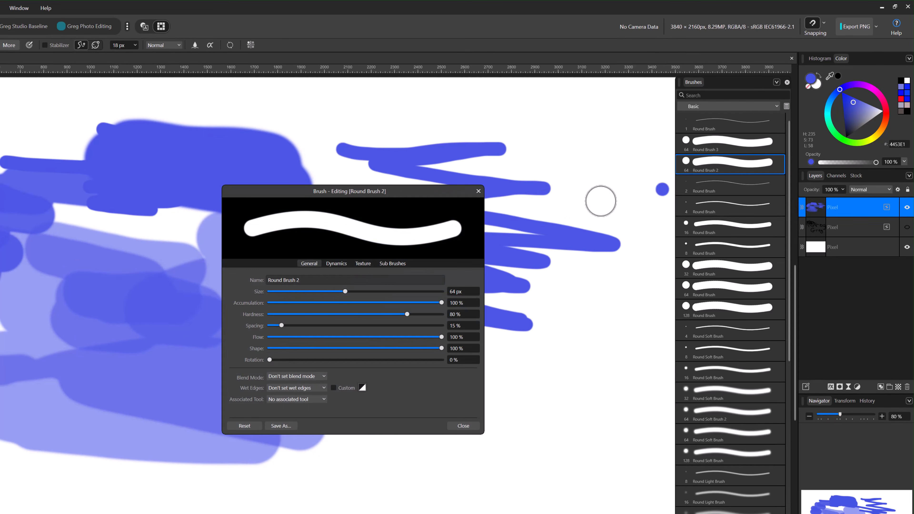
# Set Round Brush 2's preset size to 104 px and check whether its update and reset options are available
pyautogui.moveTo(345, 292); pyautogui.dragTo(356, 294)
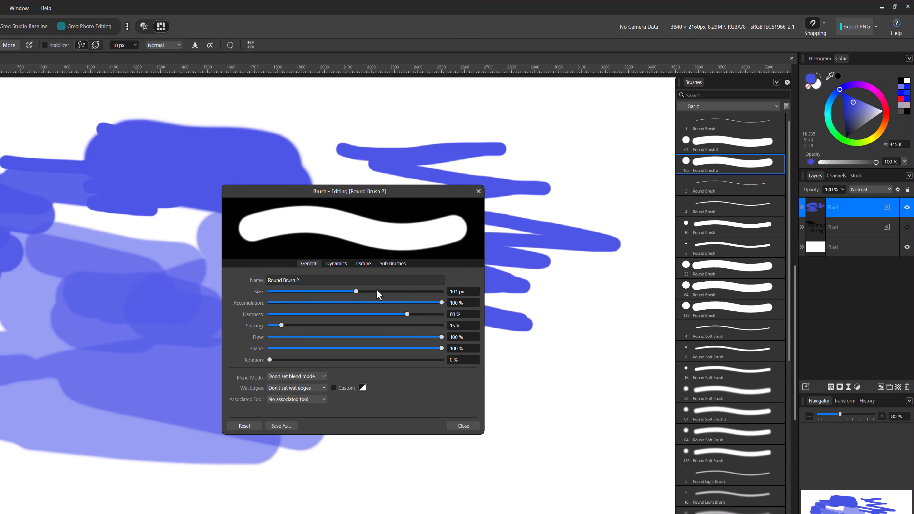
pyautogui.click(478, 191)
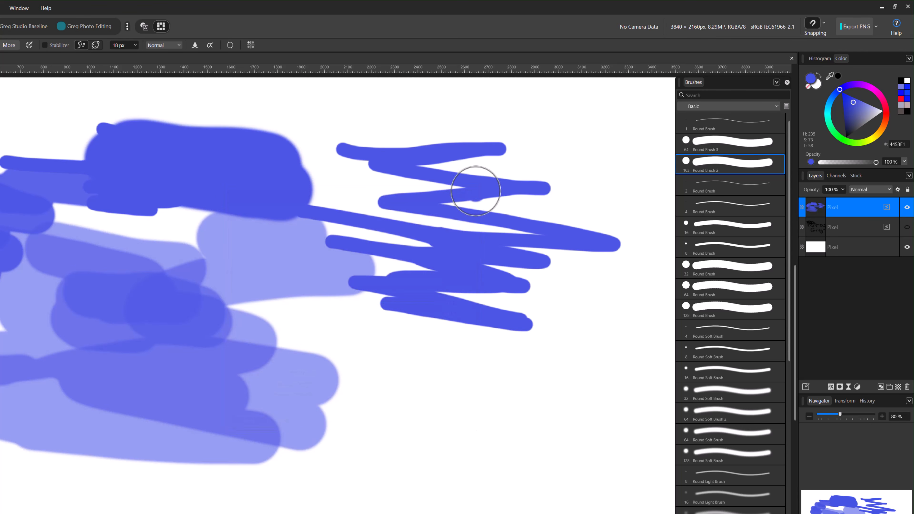
pyautogui.rightClick(708, 170)
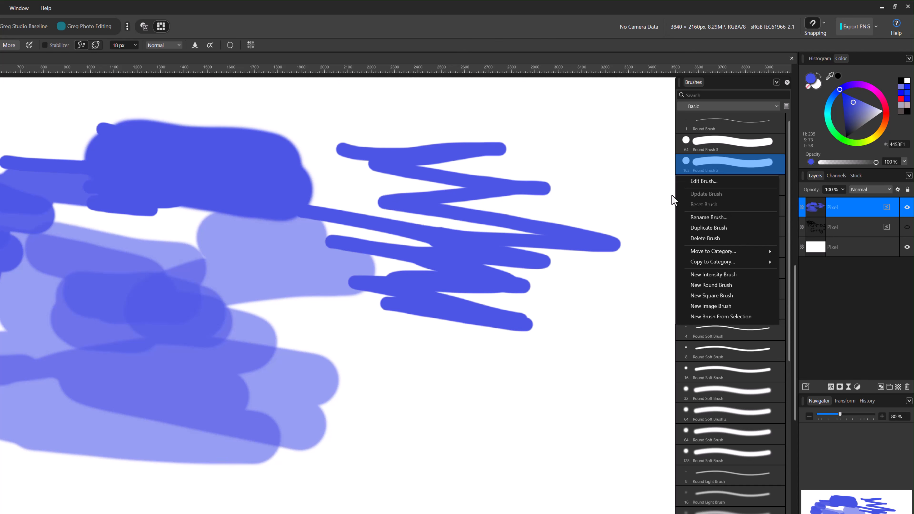
pyautogui.click(639, 177)
pyautogui.click(639, 178)
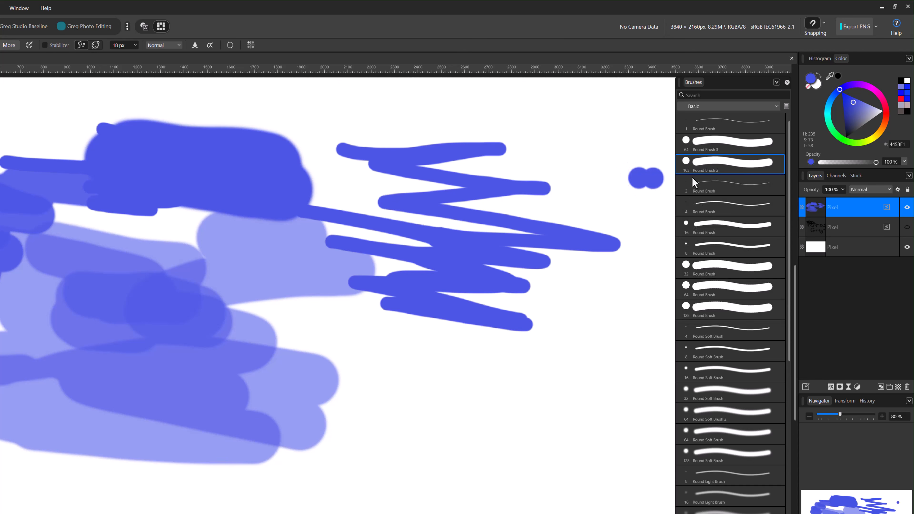
pyautogui.rightClick(707, 167)
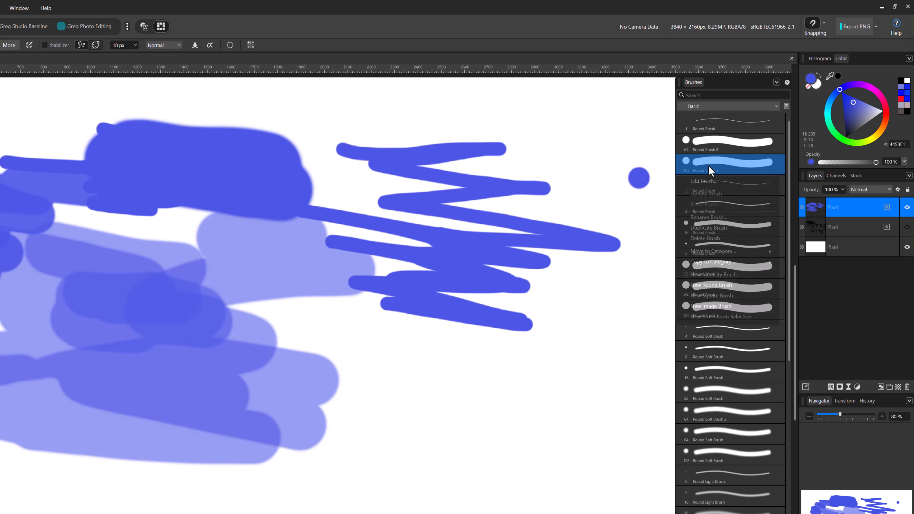
pyautogui.click(696, 171)
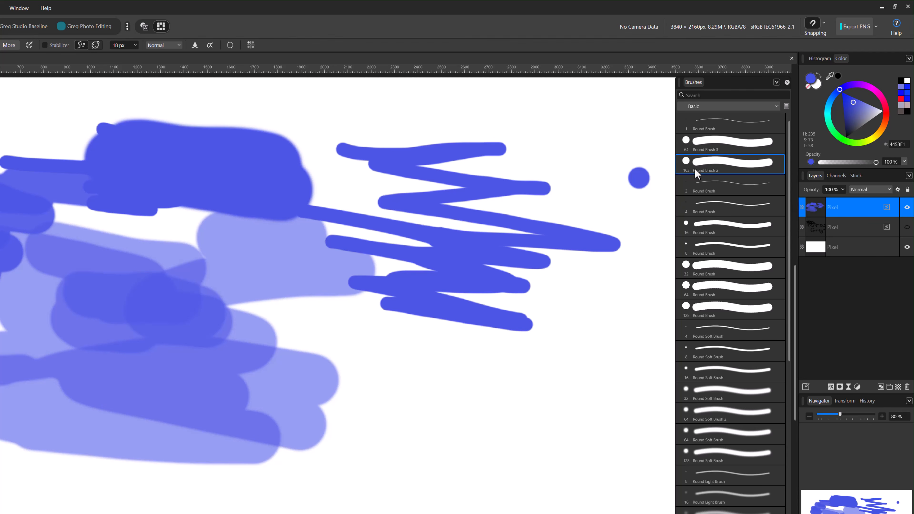
# Reopen Round Brush 2 for editing and examine its name and preset settings
pyautogui.doubleClick(697, 172)
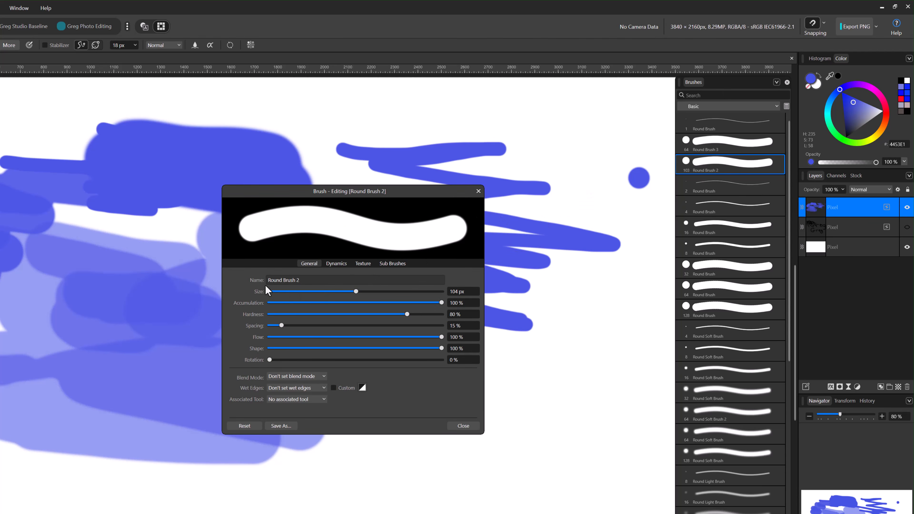
pyautogui.moveTo(280, 280); pyautogui.dragTo(324, 281)
pyautogui.moveTo(245, 281); pyautogui.dragTo(232, 281)
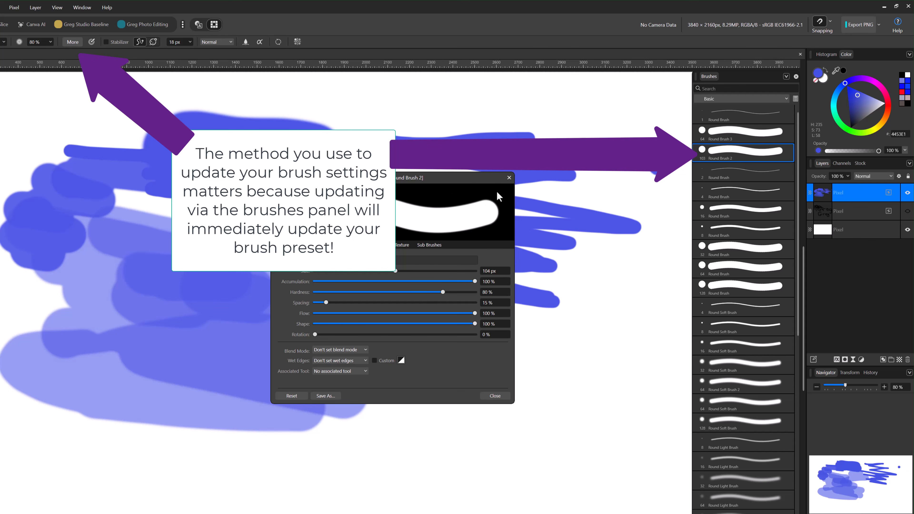
pyautogui.click(508, 178)
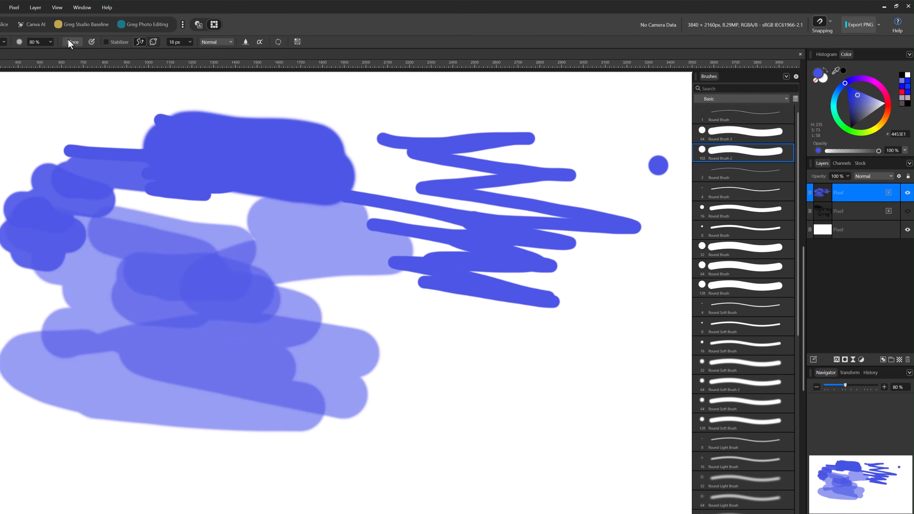
# Set the size of the current brush selection to 64 px and update the Round Brush 2 preset with it
pyautogui.click(70, 41)
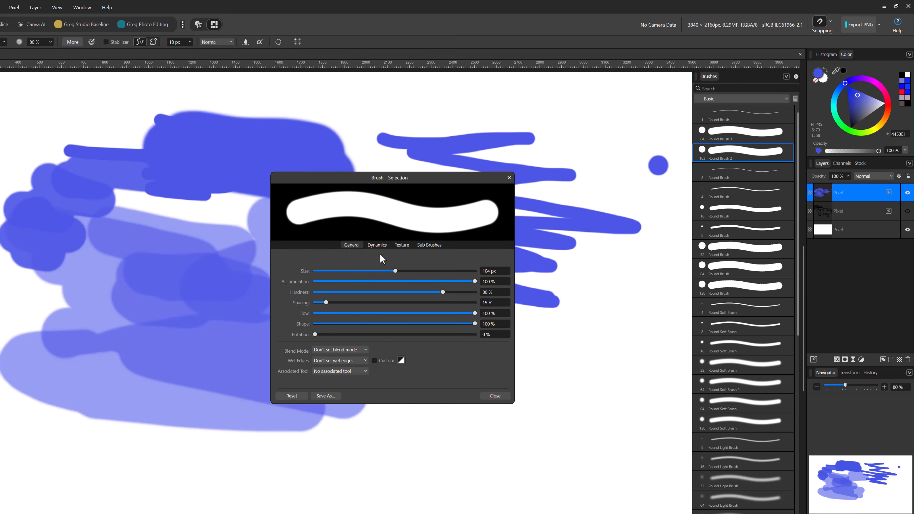
pyautogui.click(498, 271)
pyautogui.write('64')
pyautogui.press('Return')
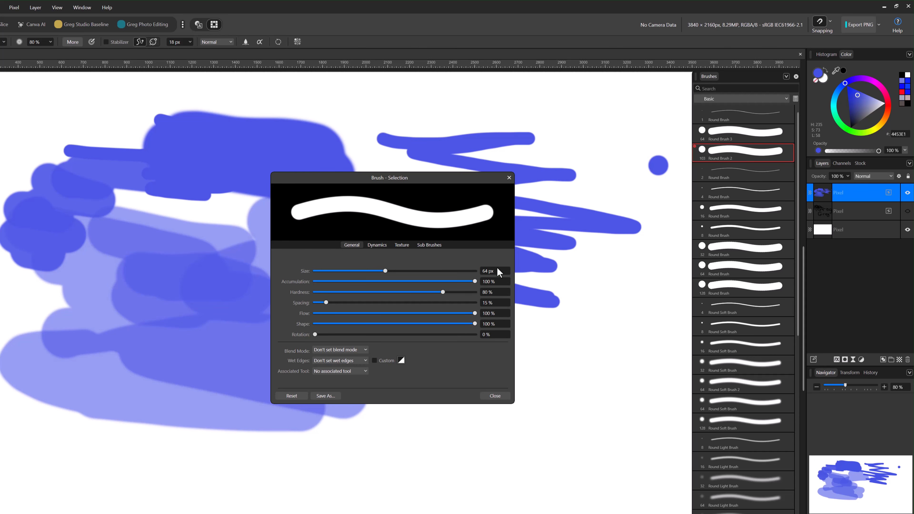
pyautogui.click(509, 177)
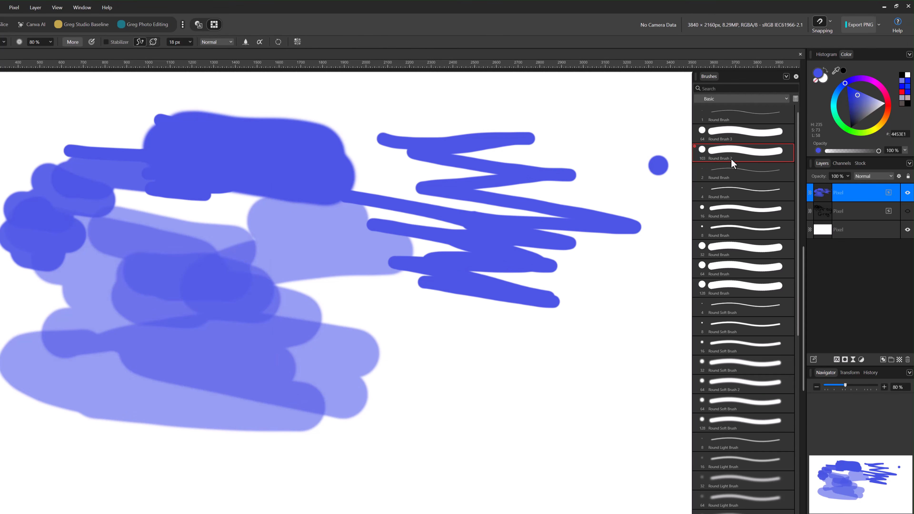
pyautogui.rightClick(739, 160)
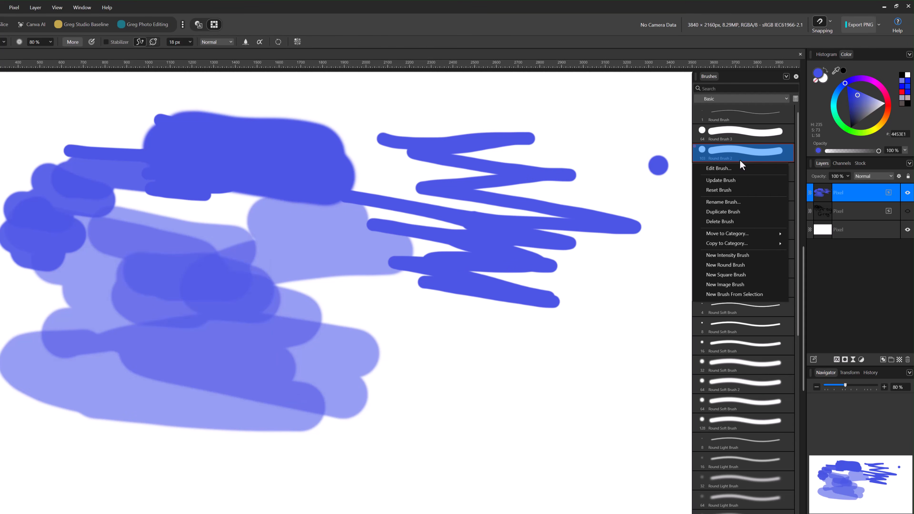
pyautogui.click(727, 180)
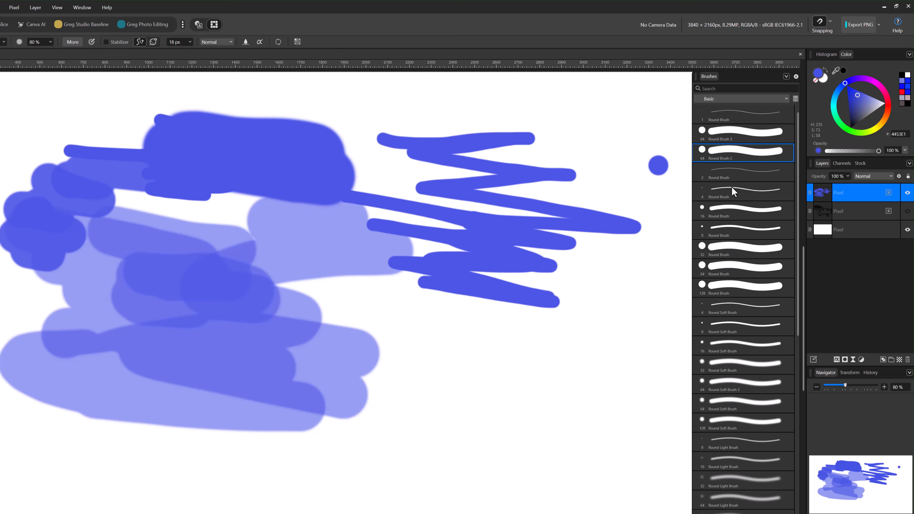
# Open Round Brush 2 for editing and check the settings stored in its preset
pyautogui.rightClick(713, 155)
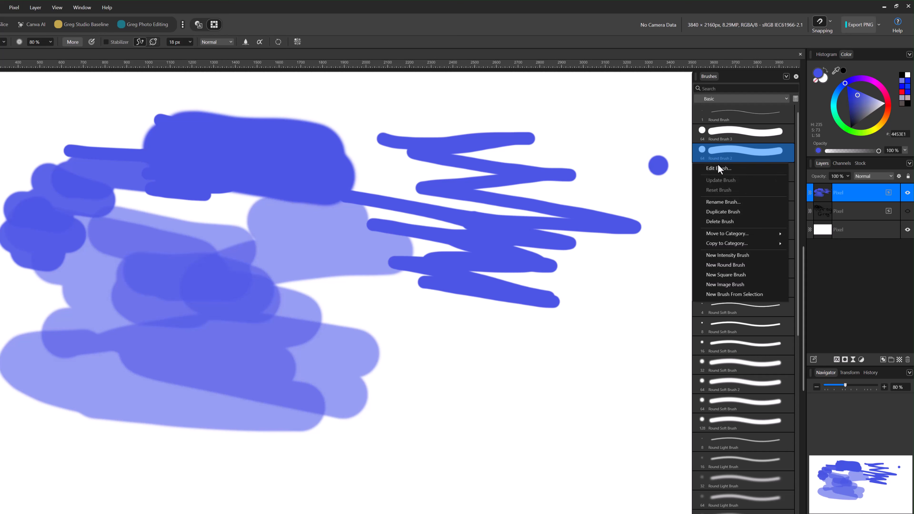
pyautogui.click(718, 168)
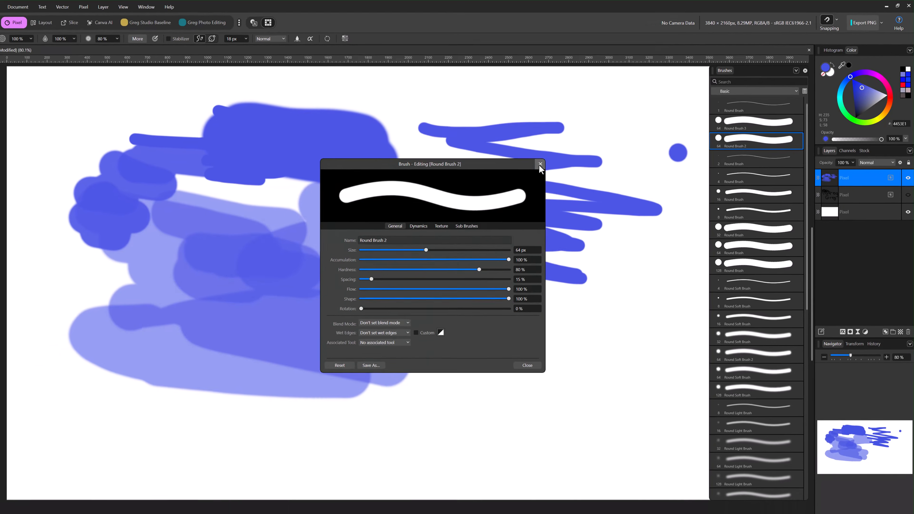
pyautogui.click(509, 178)
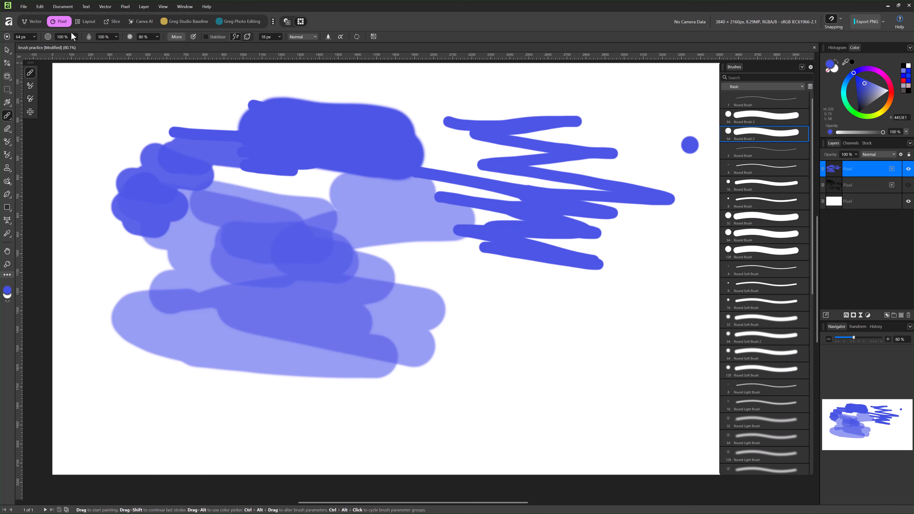
# Set the brush size to 188 px and opacity to 17%, and paint a wide light zigzag along the canvas's left side
pyautogui.moveTo(34, 43); pyautogui.dragTo(43, 45)
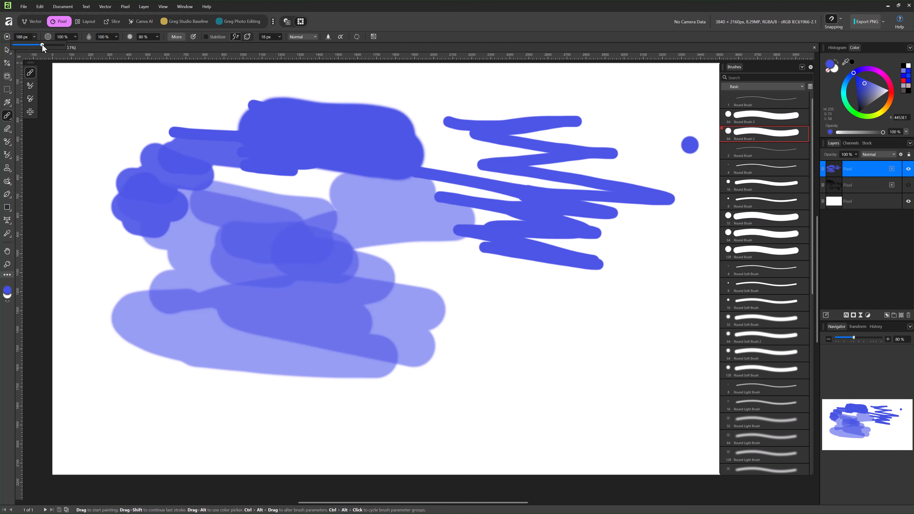
pyautogui.click(74, 37)
pyautogui.click(65, 45)
pyautogui.moveTo(174, 92)
pyautogui.mouseDown()
pyautogui.moveTo(122, 118)
pyautogui.moveTo(133, 140)
pyautogui.moveTo(101, 167)
pyautogui.moveTo(108, 188)
pyautogui.moveTo(92, 199)
pyautogui.moveTo(128, 201)
pyautogui.moveTo(79, 225)
pyautogui.moveTo(107, 235)
pyautogui.moveTo(144, 266)
pyautogui.mouseUp()
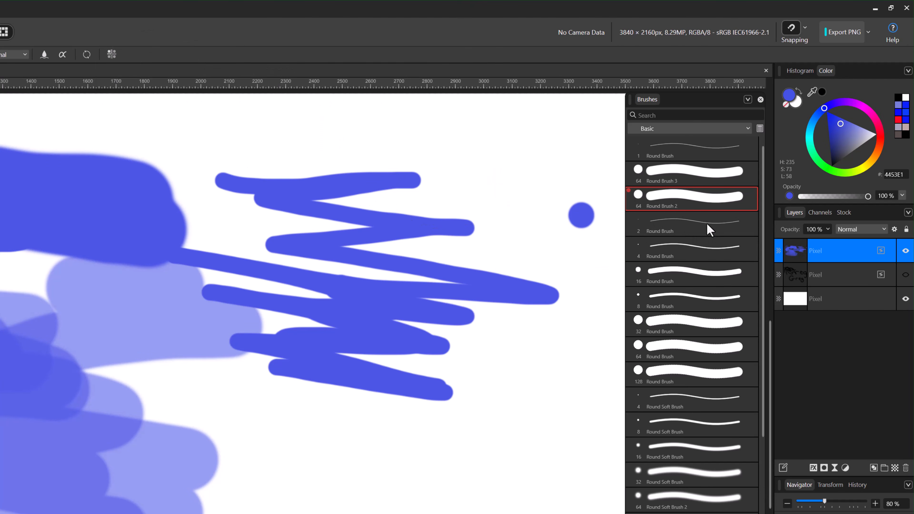
# Reset the altered brush to its preset defaults and paint a blue stroke near the top edge of the canvas
pyautogui.rightClick(680, 205)
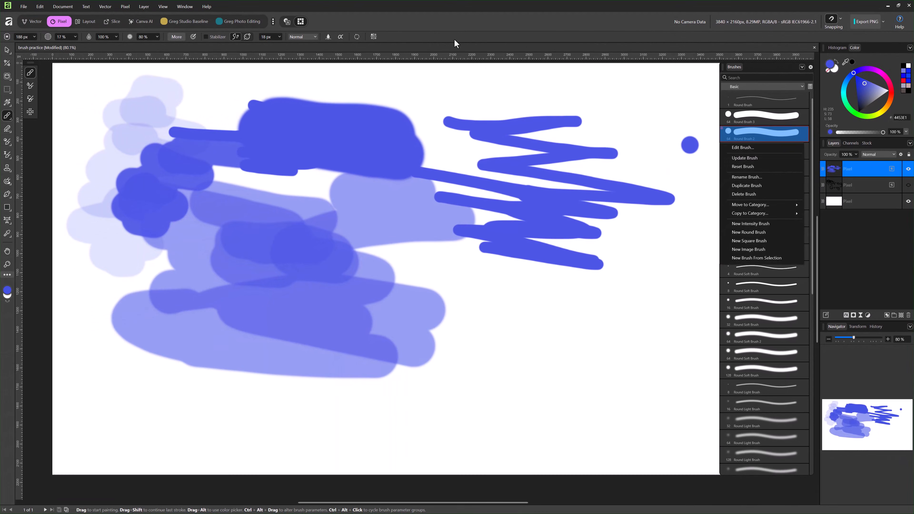
pyautogui.click(455, 39)
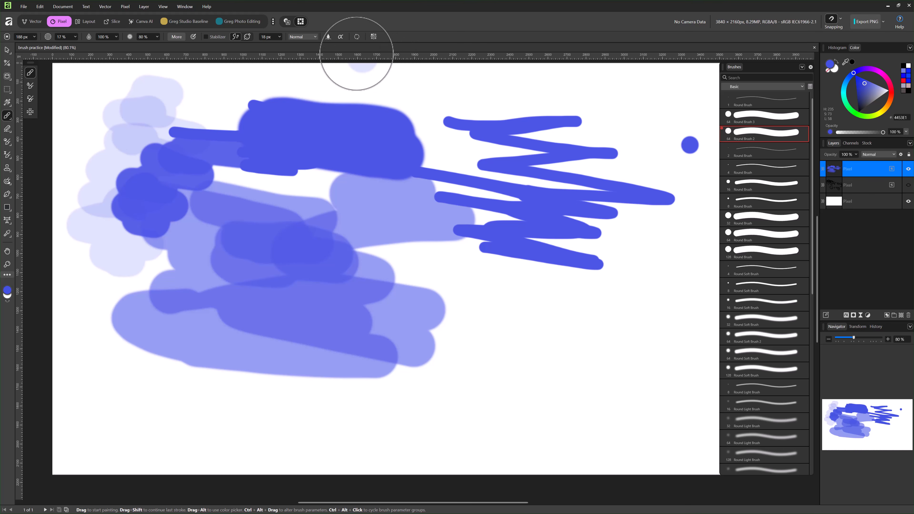
pyautogui.click(357, 36)
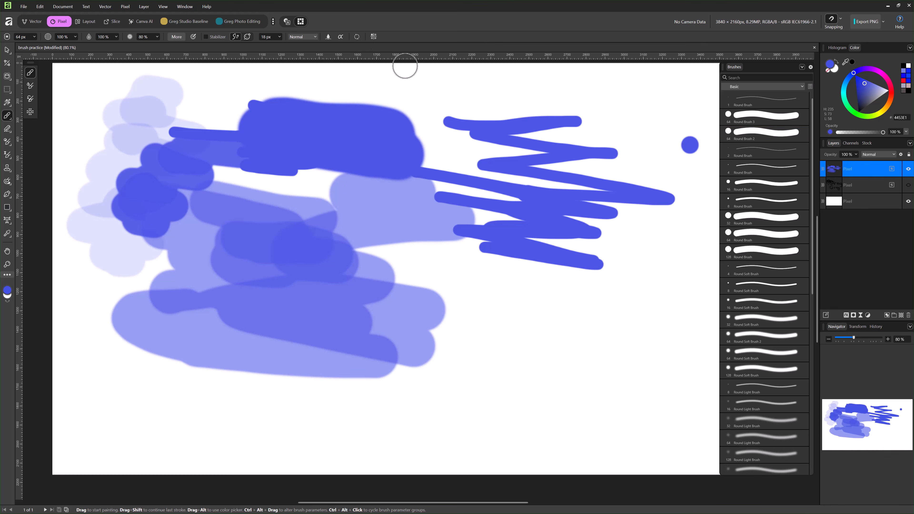
pyautogui.moveTo(478, 95)
pyautogui.mouseDown()
pyautogui.moveTo(450, 91)
pyautogui.moveTo(522, 96)
pyautogui.moveTo(435, 82)
pyautogui.mouseUp()
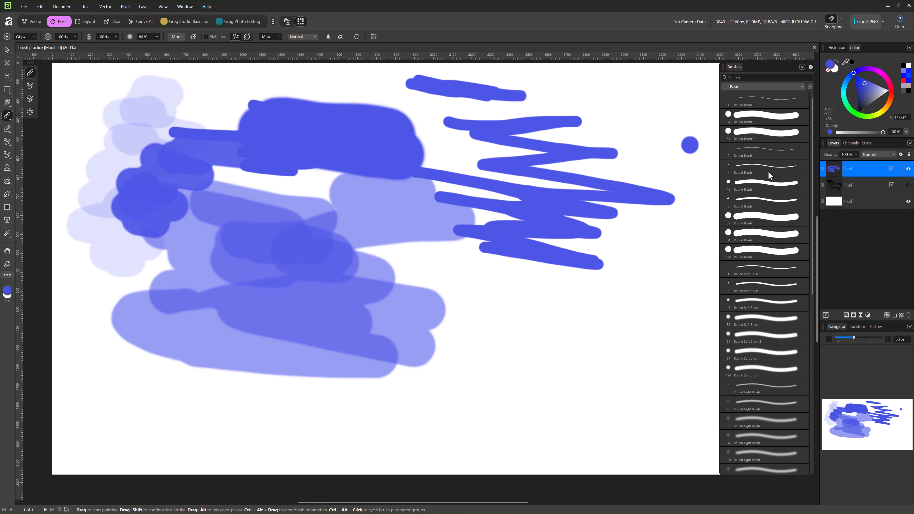
# Set the brush hardness to 49% and paint a small zigzag stroke over the right end of the lower translucent strokes
pyautogui.click(157, 37)
pyautogui.moveTo(152, 50); pyautogui.dragTo(149, 49)
pyautogui.moveTo(434, 260)
pyautogui.mouseDown()
pyautogui.moveTo(408, 288)
pyautogui.moveTo(433, 327)
pyautogui.moveTo(460, 333)
pyautogui.mouseUp()
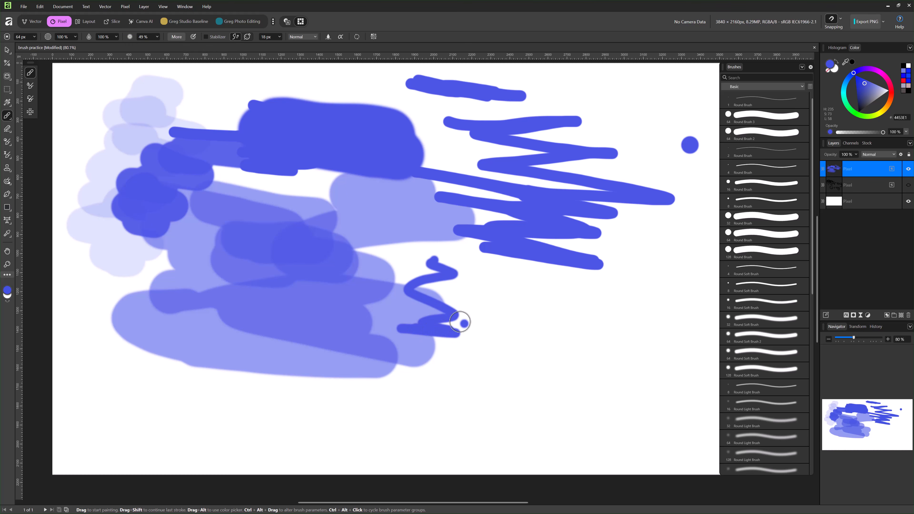
# Check Round Brush 3's preset options, and reselect Round Brush 2 with its default hardness
pyautogui.rightClick(755, 118)
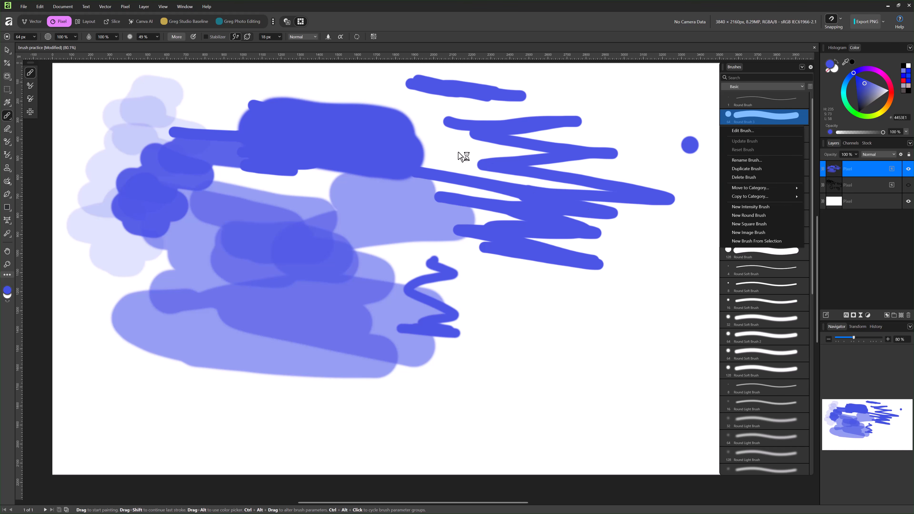
pyautogui.click(175, 37)
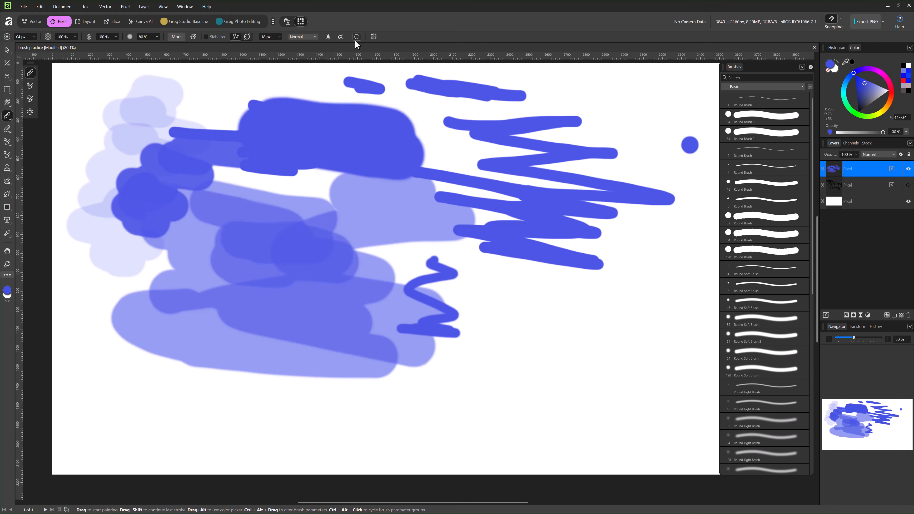
pyautogui.click(338, 62)
pyautogui.hotkey('ctrl', 'z')
pyautogui.click(710, 152)
pyautogui.click(751, 133)
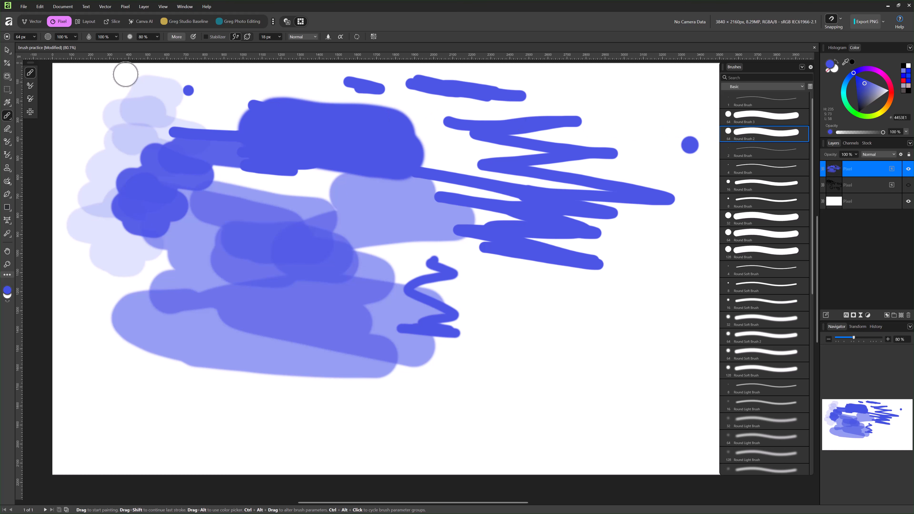
# Set the brush size to 35 px and opacity to 31%, and paint thin light strokes in the lower middle of the canvas
pyautogui.click(34, 36)
pyautogui.moveTo(36, 45); pyautogui.dragTo(42, 45)
pyautogui.click(71, 39)
pyautogui.click(73, 37)
pyautogui.moveTo(484, 367)
pyautogui.mouseDown()
pyautogui.moveTo(551, 365)
pyautogui.moveTo(499, 347)
pyautogui.mouseUp()
pyautogui.moveTo(490, 341); pyautogui.dragTo(570, 365)
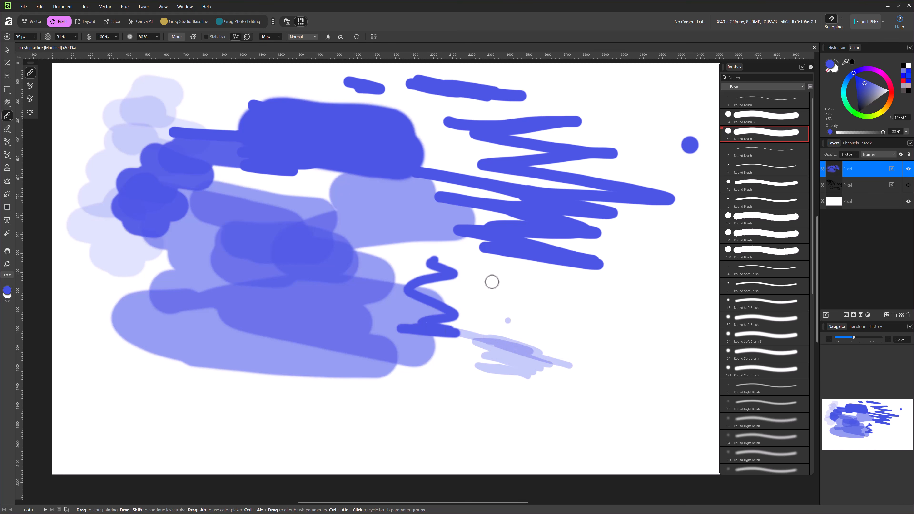
# Reset the Round Brush 2 preset and paint a short solid blue stroke above the thin light ones
pyautogui.rightClick(784, 142)
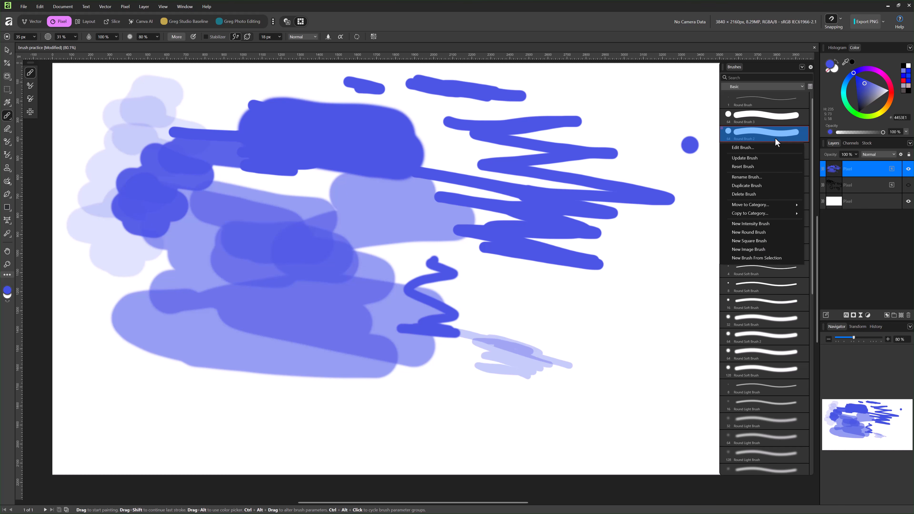
pyautogui.click(755, 164)
pyautogui.moveTo(582, 328); pyautogui.dragTo(534, 327)
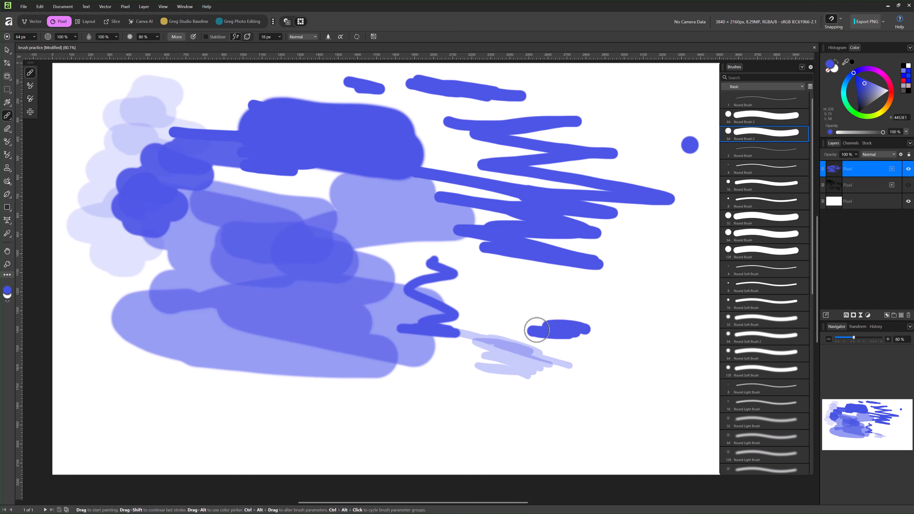
pyautogui.click(624, 171)
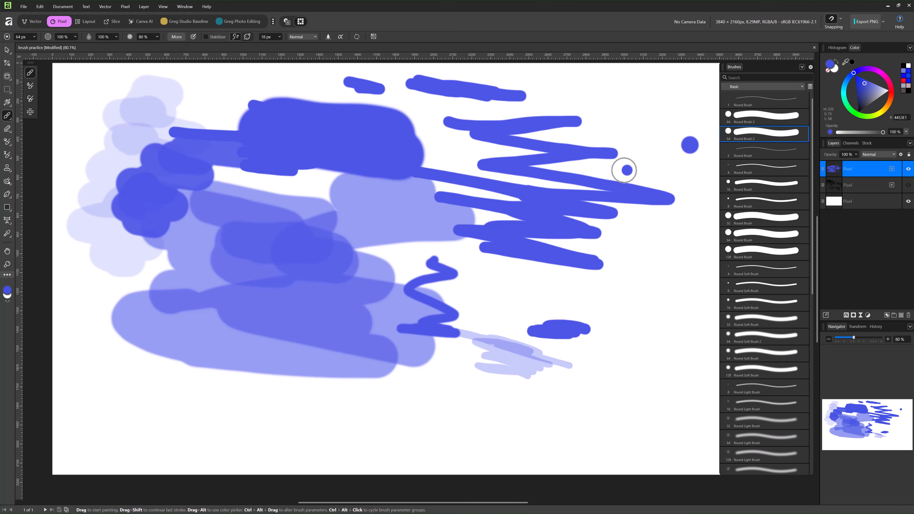
pyautogui.hotkey('ctrl', 'z')
pyautogui.click(652, 171)
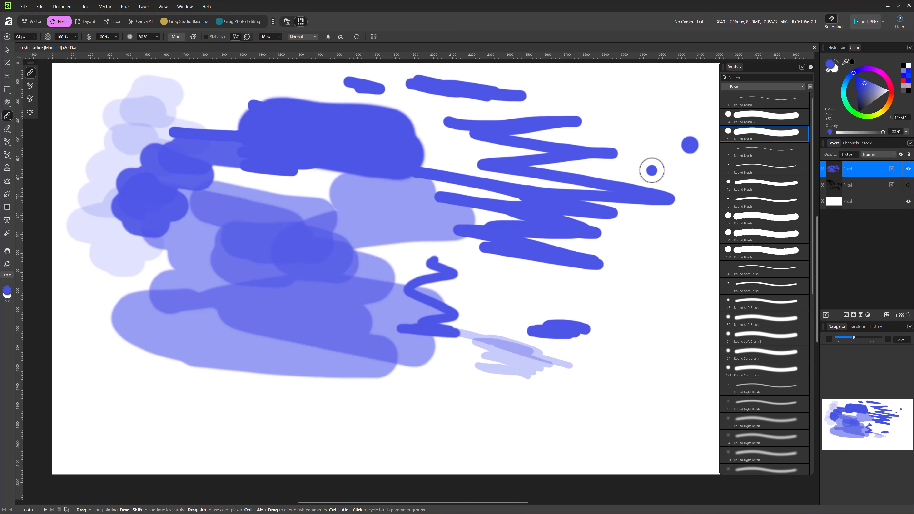
pyautogui.hotkey('ctrl', 'z')
pyautogui.click(647, 164)
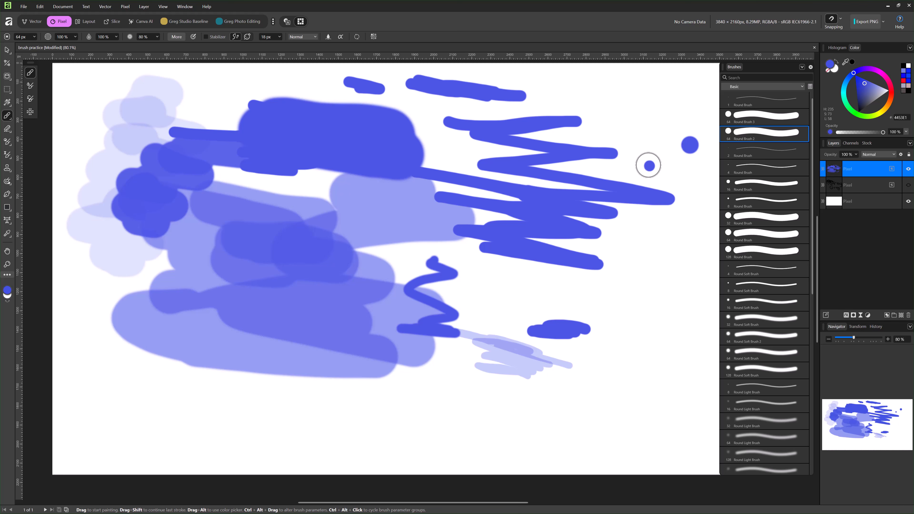
pyautogui.hotkey('ctrl', 'z')
# Open Round Brush 2 for editing and examine its preset options
pyautogui.doubleClick(740, 135)
pyautogui.rightClick(752, 135)
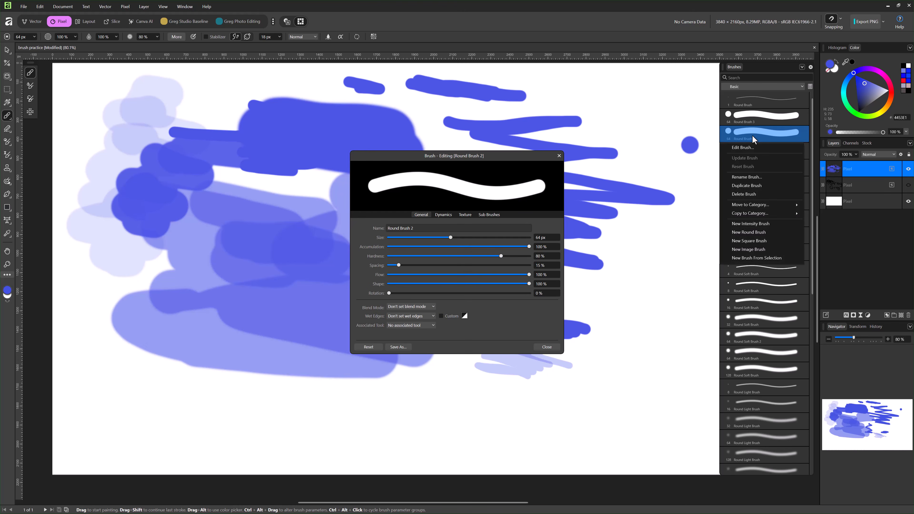
pyautogui.click(525, 157)
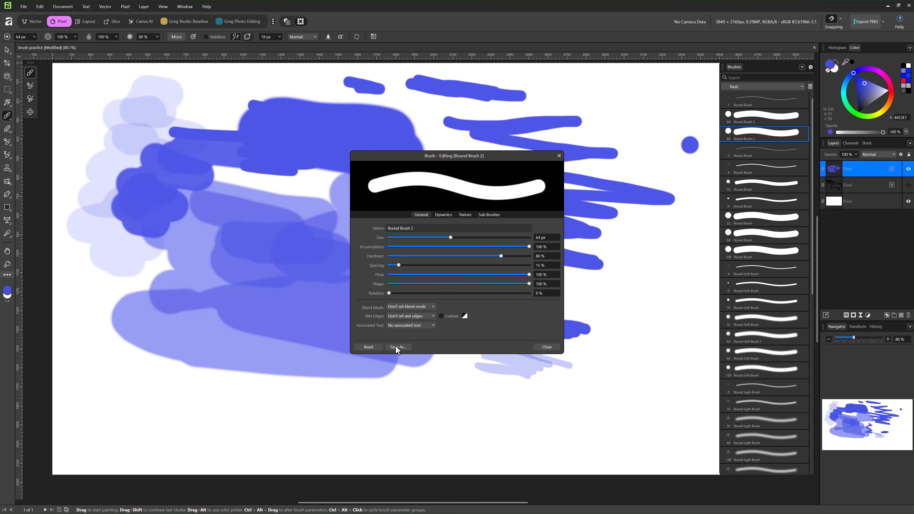
# Save the current brush settings as a new brush named "new brush"
pyautogui.click(559, 156)
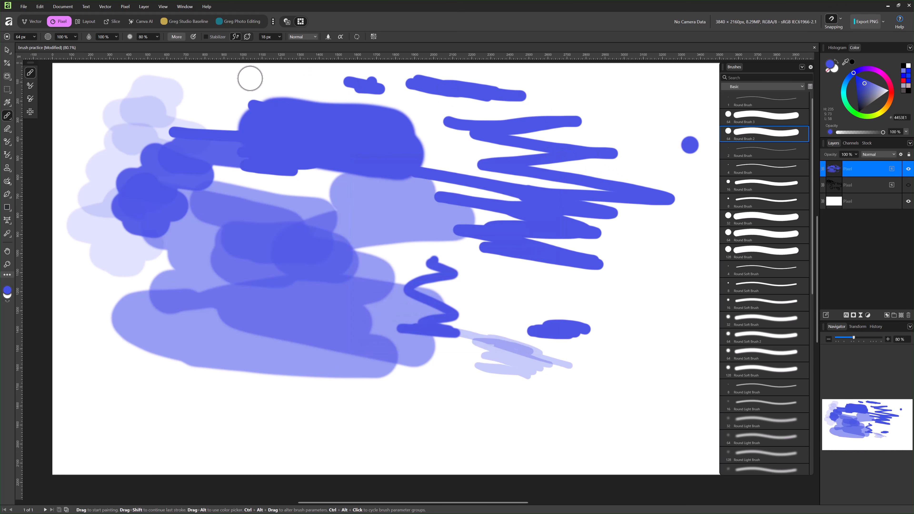
pyautogui.click(171, 36)
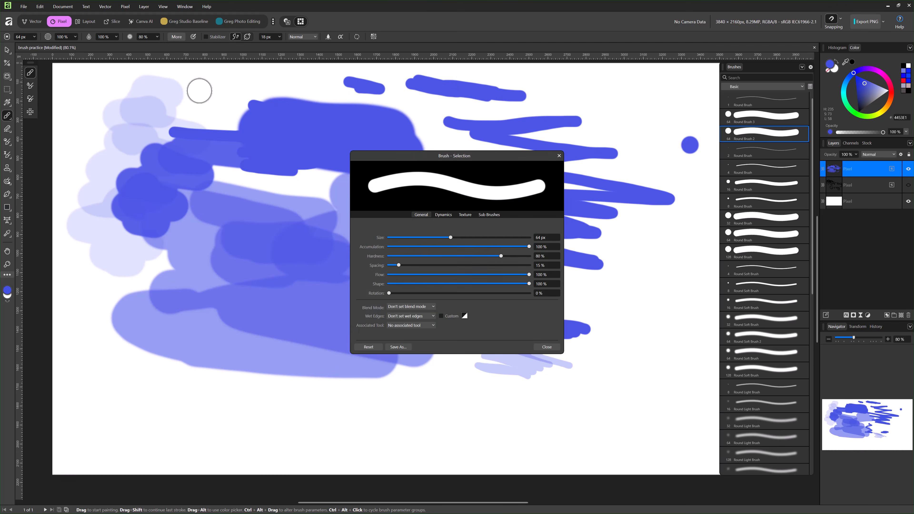
pyautogui.click(398, 347)
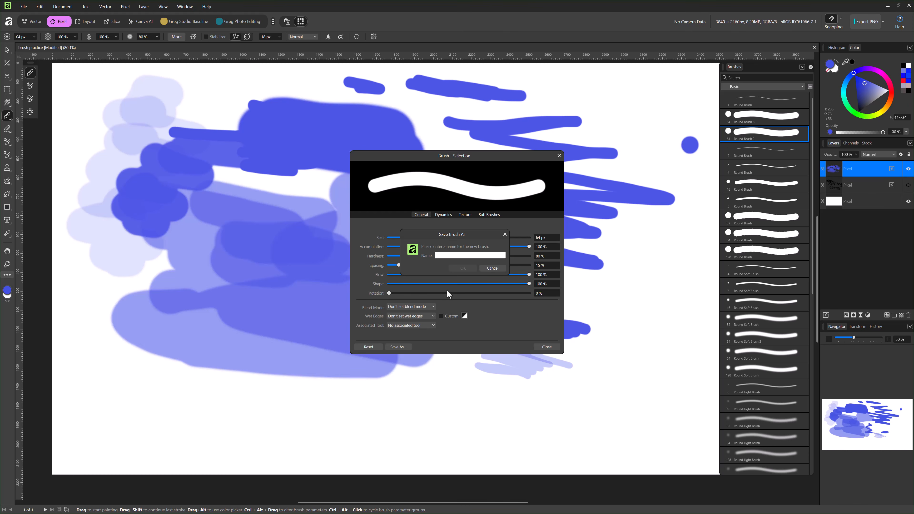
pyautogui.write('new b')
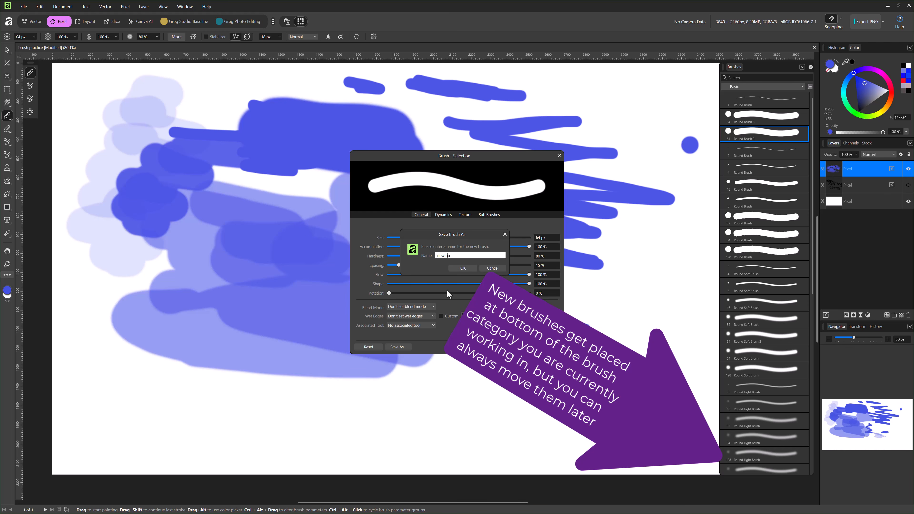
pyautogui.write('rush')
pyautogui.press('Return')
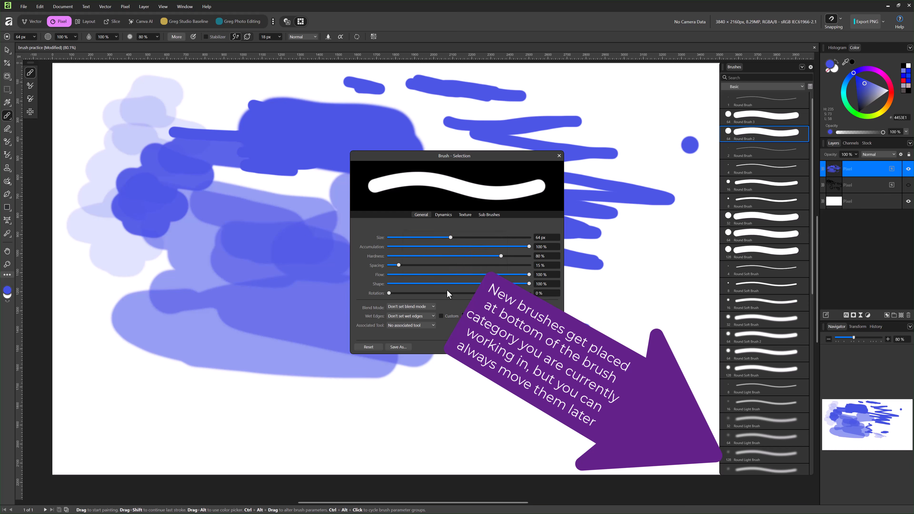
pyautogui.click(560, 156)
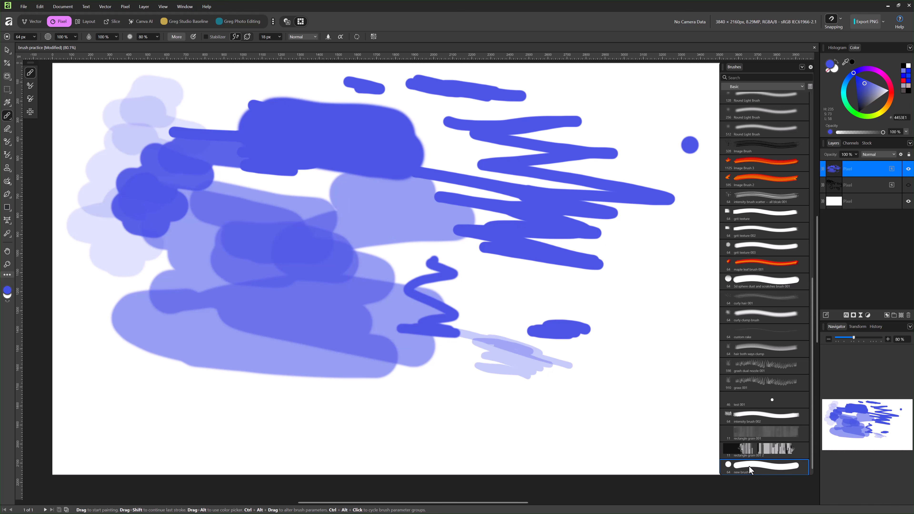
# Test new brush with strokes in the lower middle of the canvas, and update its preset to 28 px size and 54% opacity
pyautogui.moveTo(500, 410)
pyautogui.mouseDown()
pyautogui.moveTo(425, 411)
pyautogui.moveTo(504, 420)
pyautogui.mouseUp()
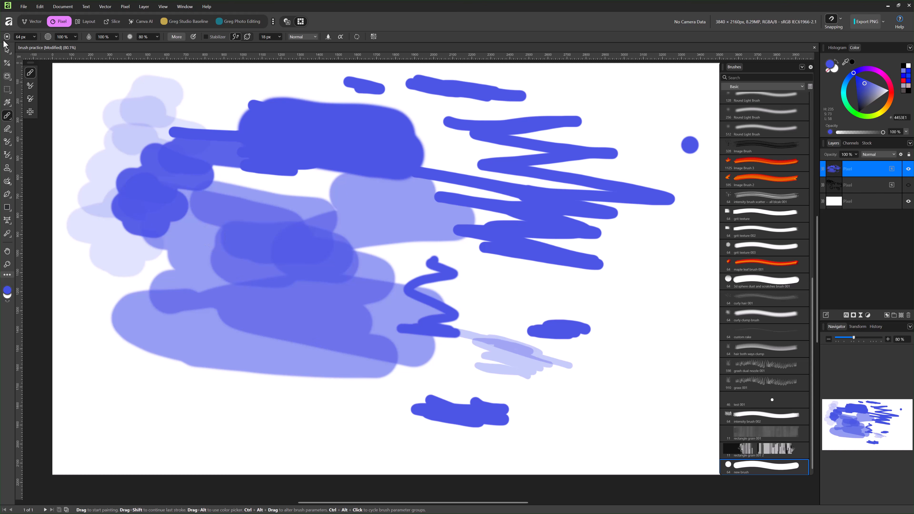
pyautogui.click(75, 36)
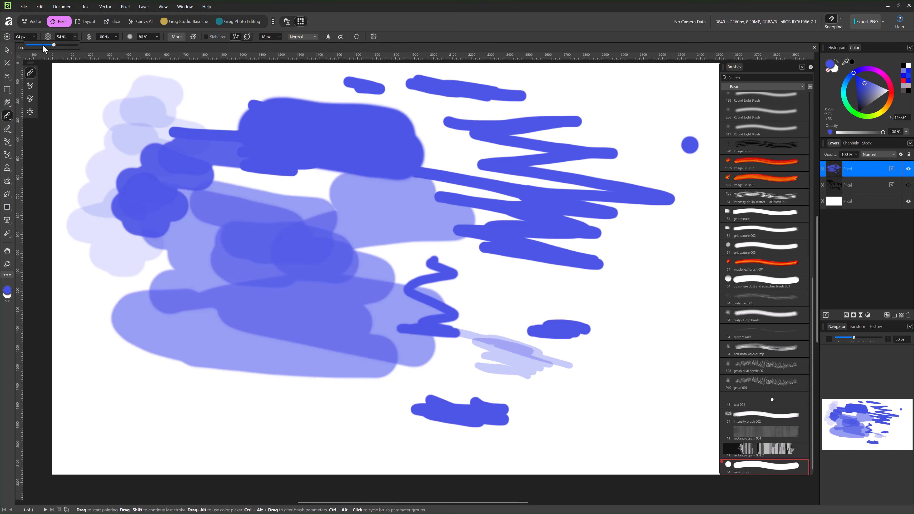
pyautogui.click(35, 37)
pyautogui.click(34, 39)
pyautogui.moveTo(420, 416)
pyautogui.mouseDown()
pyautogui.moveTo(394, 414)
pyautogui.moveTo(440, 421)
pyautogui.moveTo(470, 412)
pyautogui.mouseUp()
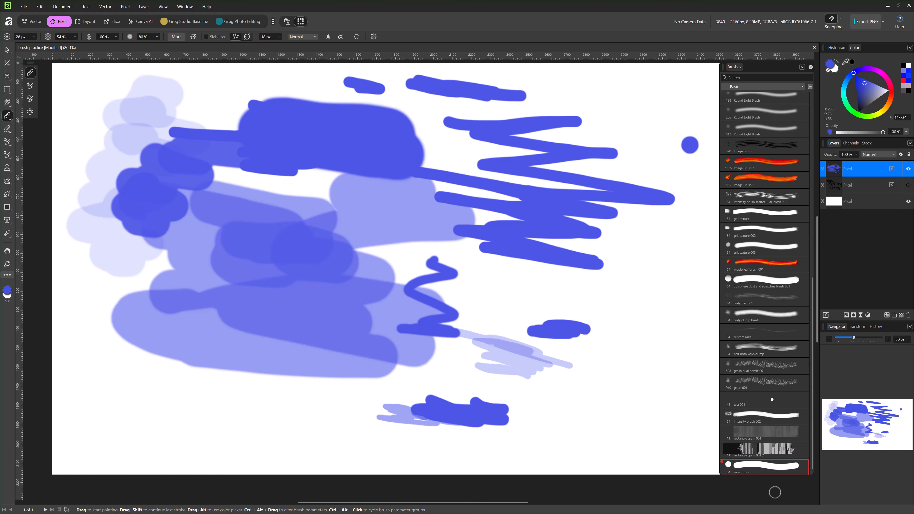
pyautogui.rightClick(747, 468)
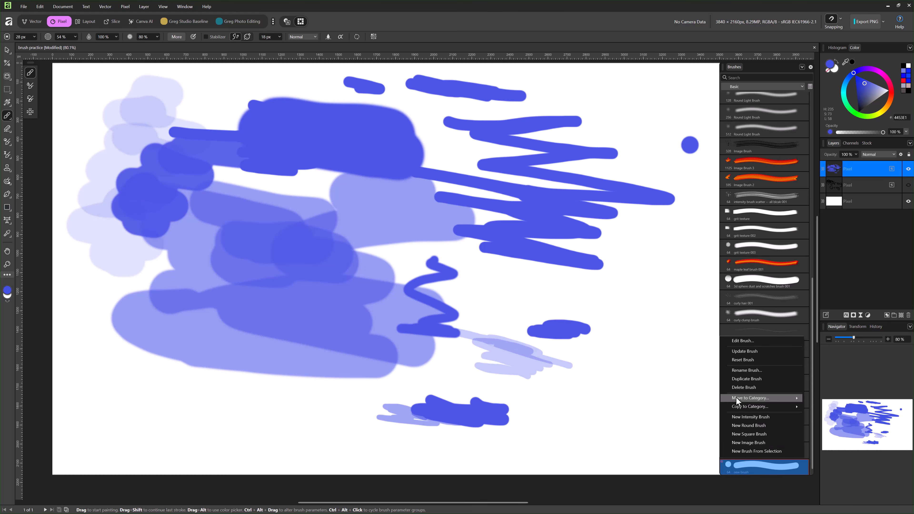
pyautogui.click(749, 351)
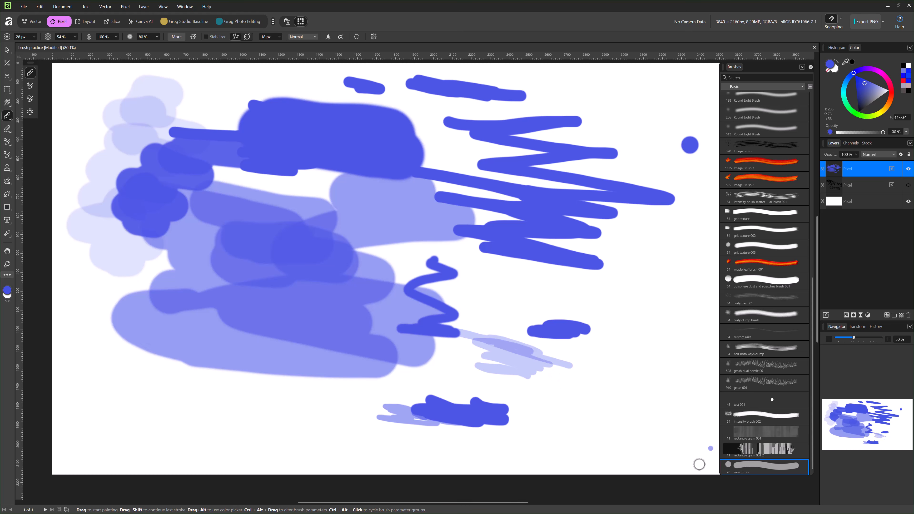
# Move new brush to the 01 brush testing category and display that category
pyautogui.rightClick(761, 474)
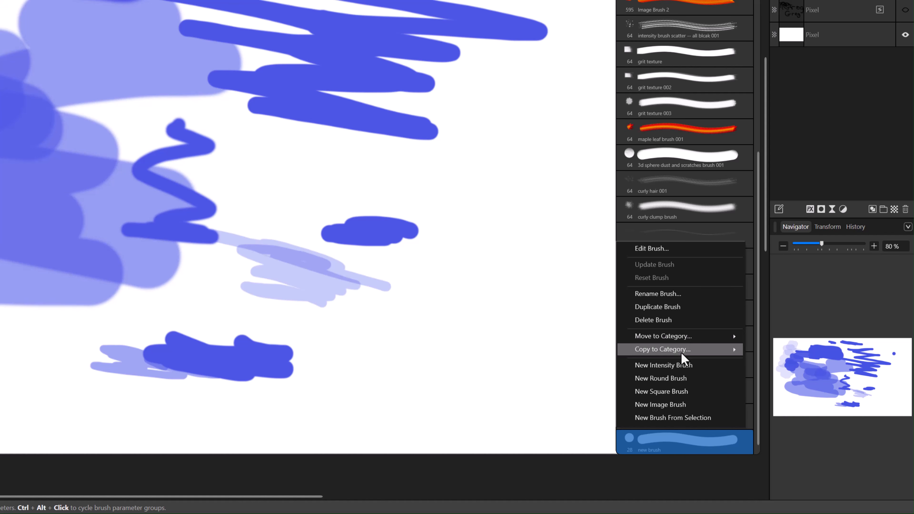
pyautogui.moveTo(687, 350)
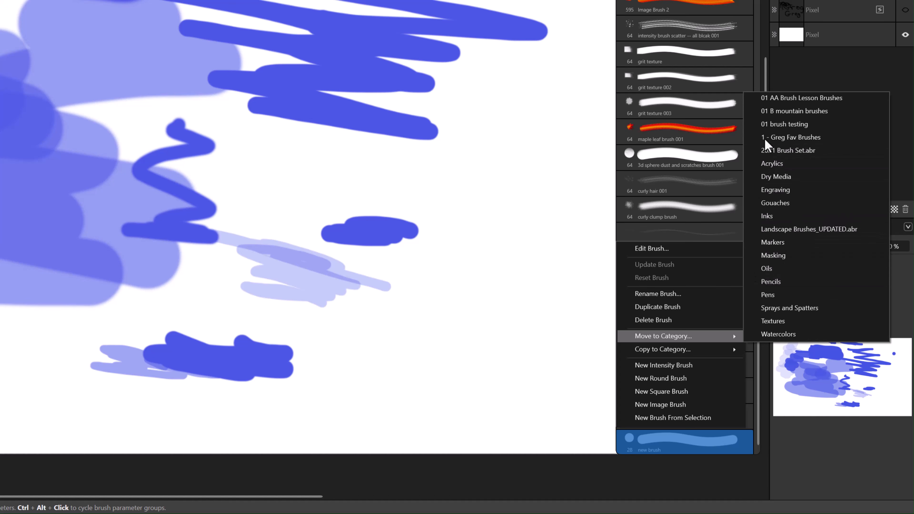
pyautogui.click(775, 124)
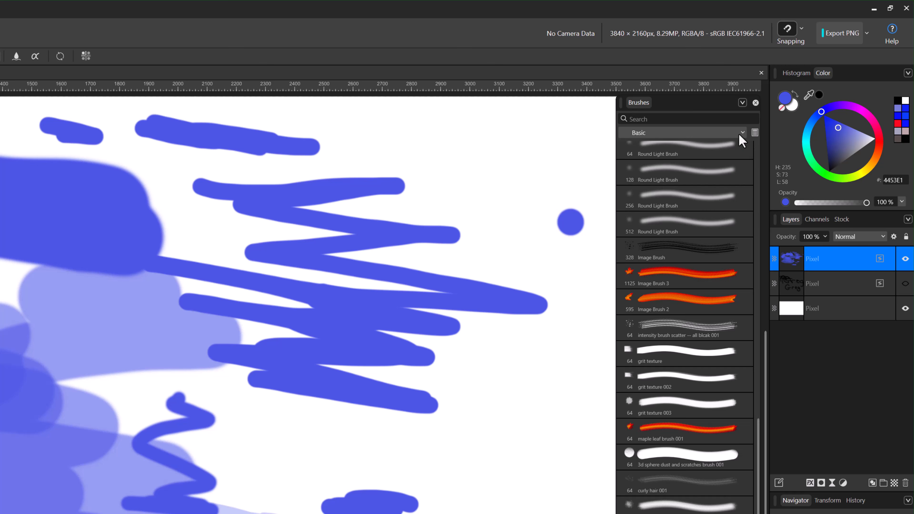
pyautogui.click(740, 133)
pyautogui.scroll(3, 669, 178)
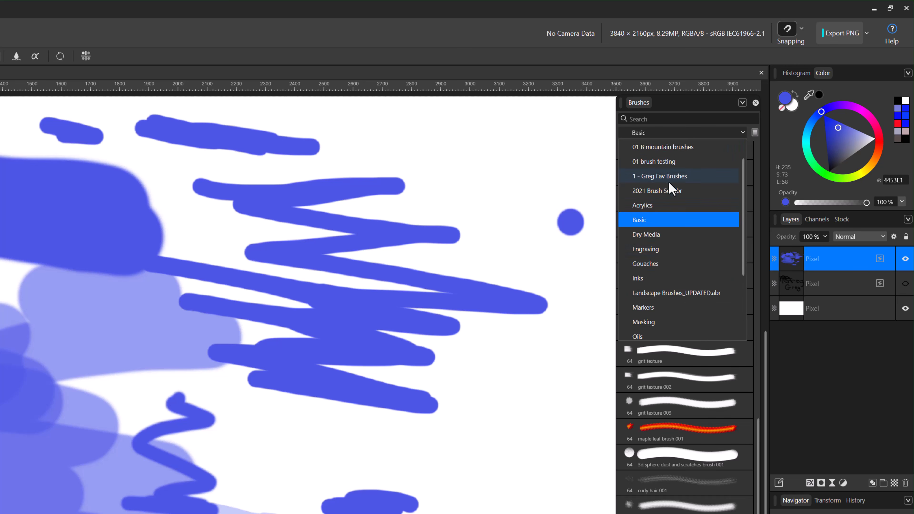
pyautogui.click(654, 176)
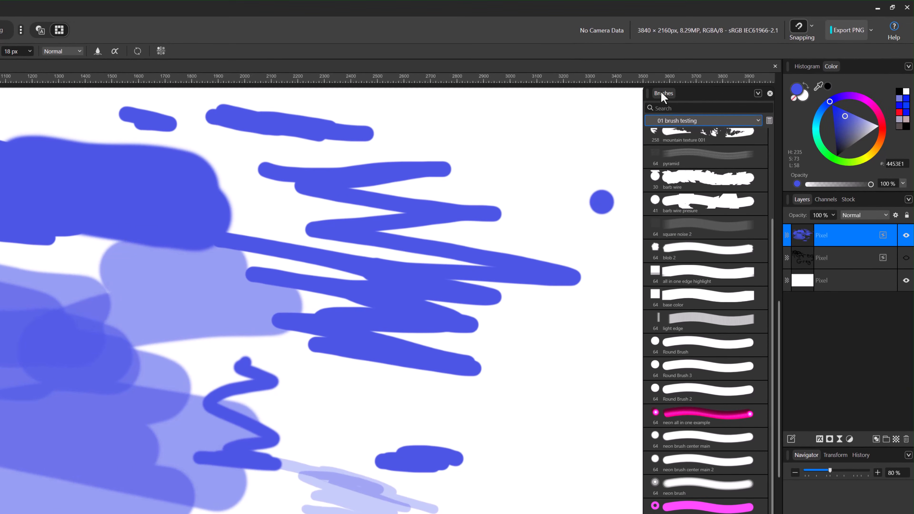
# Create a brush category named "2 New Brush Category"
pyautogui.click(758, 93)
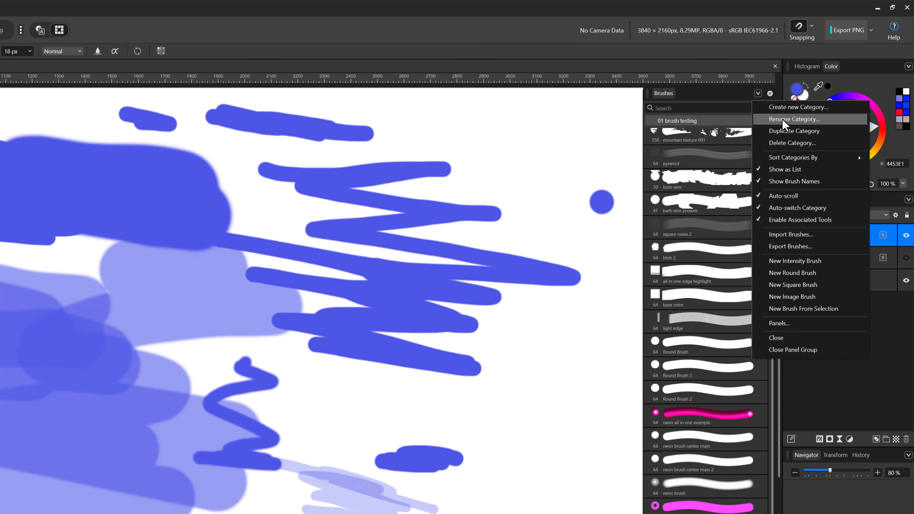
pyautogui.click(782, 108)
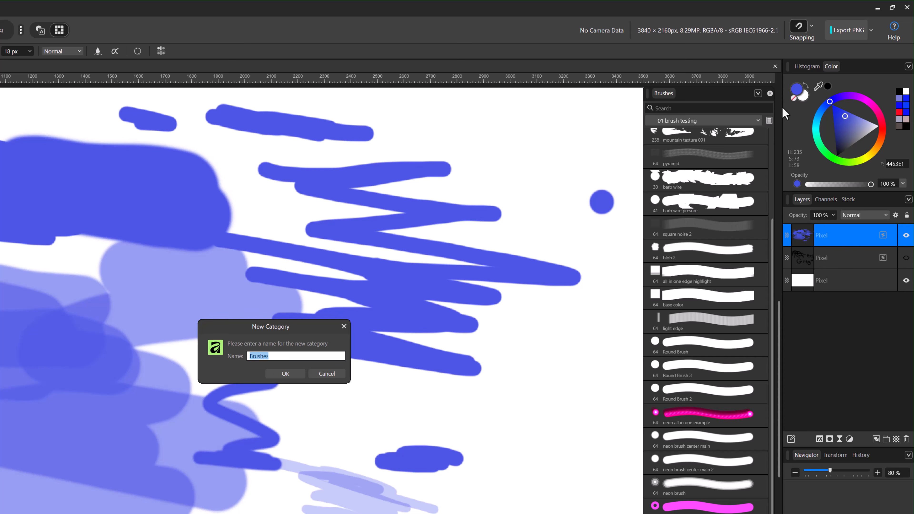
pyautogui.write('1')
pyautogui.press('BackSpace')
pyautogui.write('2 New Brush Category')
pyautogui.click(286, 374)
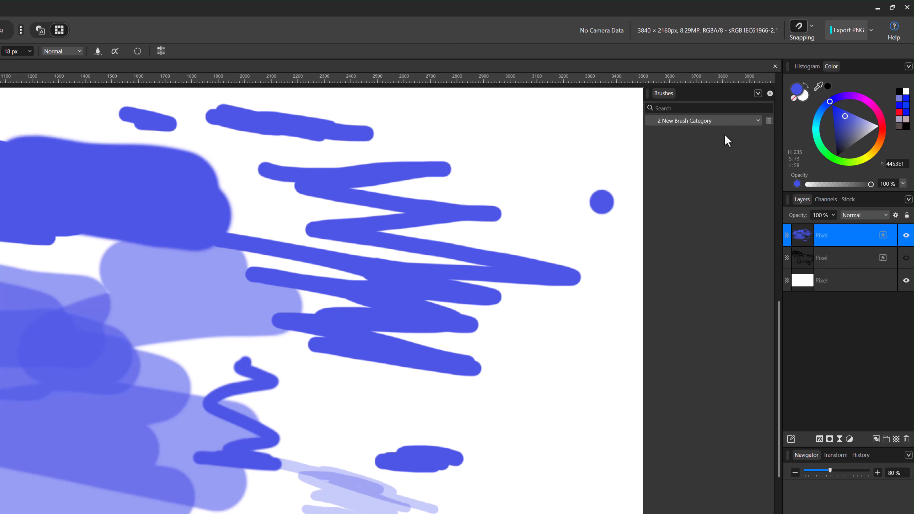
# Copy new brush from 01 brush testing to 2 New Brush Category and display the new category
pyautogui.click(755, 124)
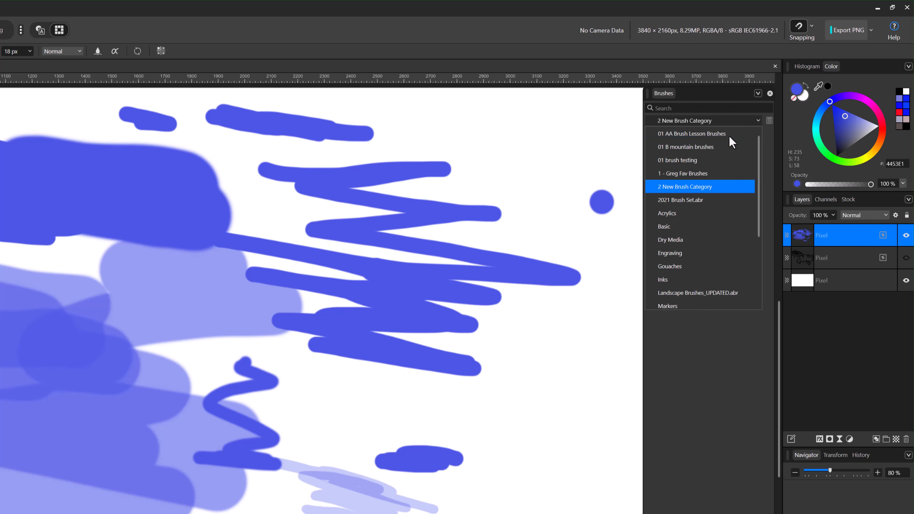
pyautogui.click(692, 162)
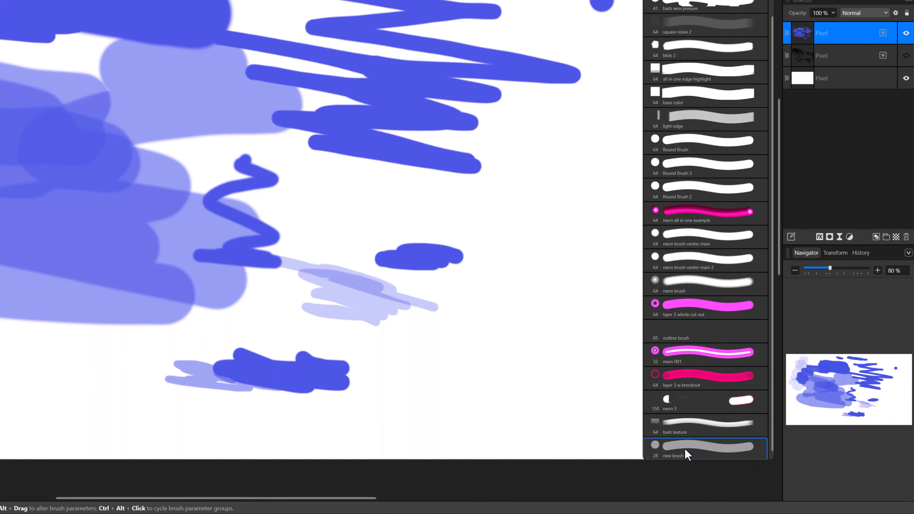
pyautogui.rightClick(685, 503)
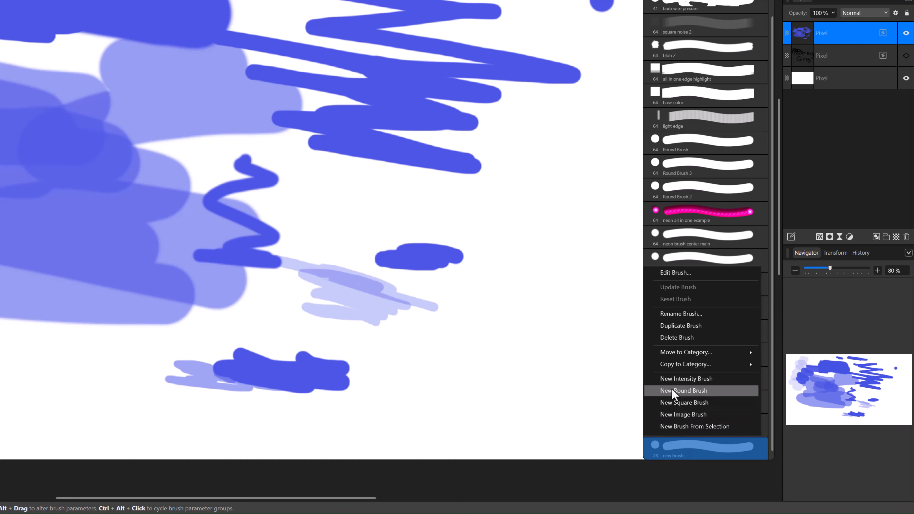
pyautogui.moveTo(686, 365)
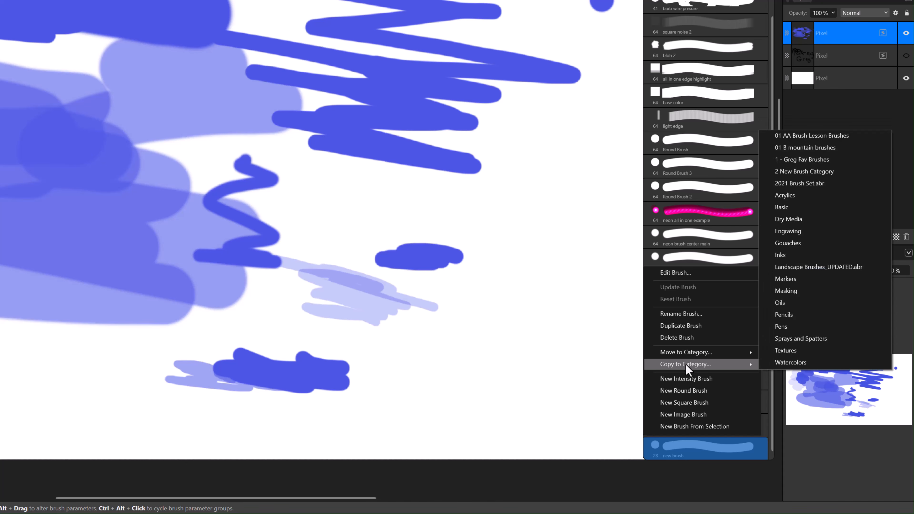
pyautogui.click(795, 173)
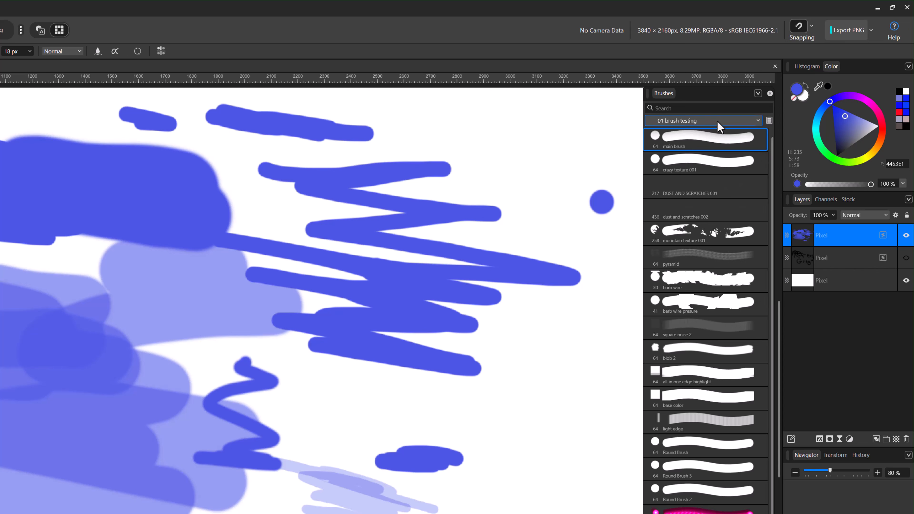
pyautogui.click(706, 68)
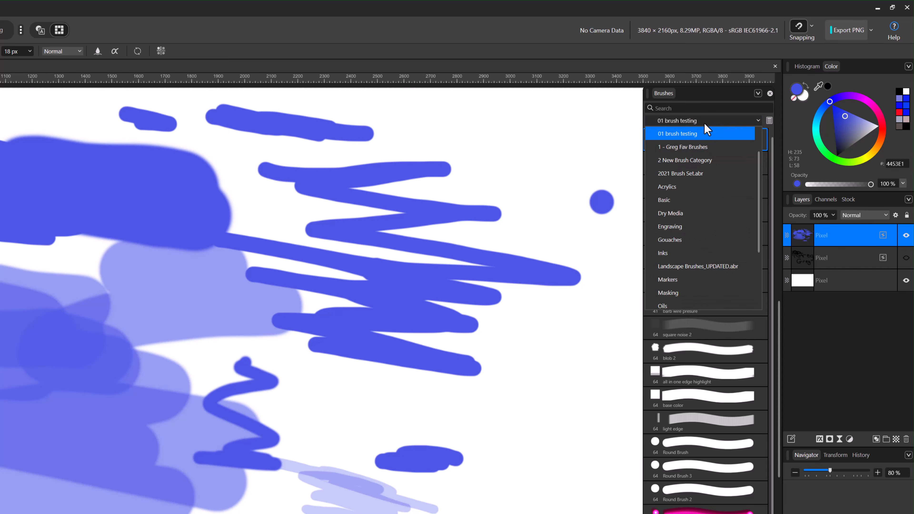
pyautogui.click(684, 158)
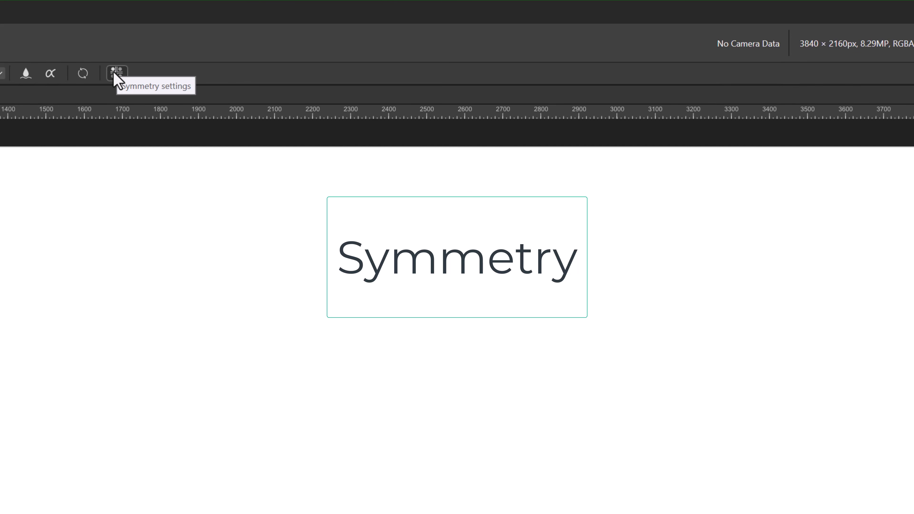
# Turn on one-line symmetry, move its origin near the canvas centre, and test rotating the line before setting it back to horizontal
pyautogui.click(115, 74)
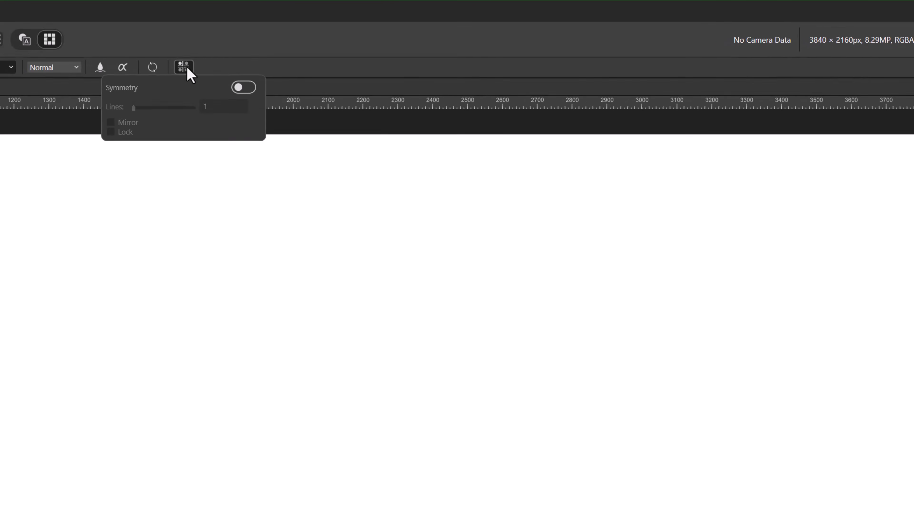
pyautogui.click(323, 77)
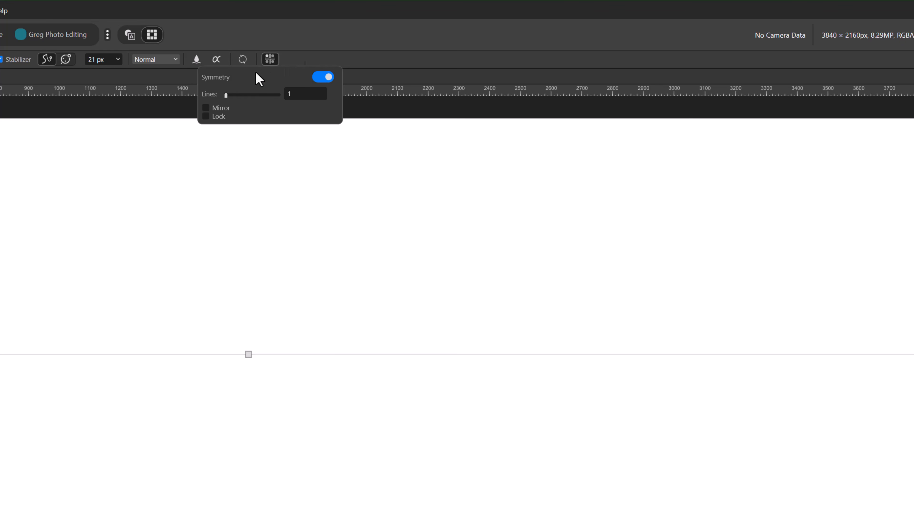
pyautogui.moveTo(227, 97)
pyautogui.mouseDown()
pyautogui.moveTo(251, 97)
pyautogui.moveTo(216, 97)
pyautogui.moveTo(225, 95)
pyautogui.mouseUp()
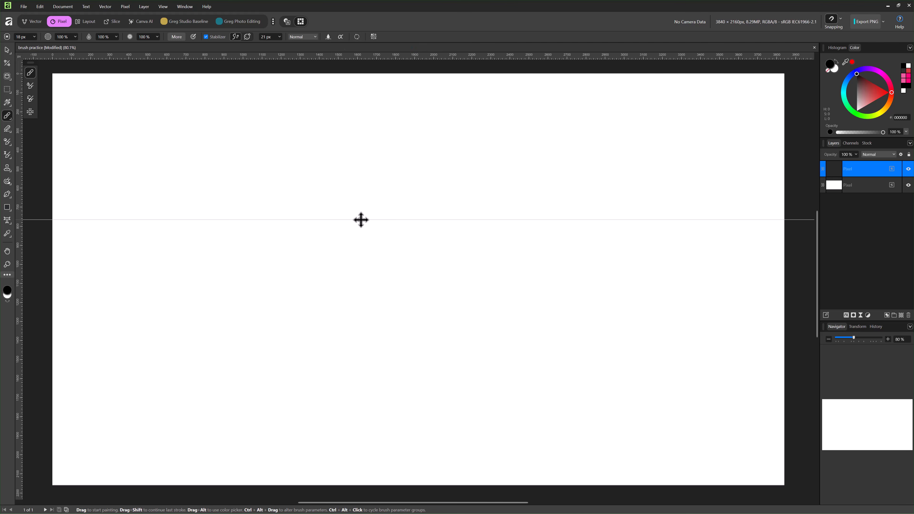
pyautogui.moveTo(361, 220); pyautogui.dragTo(393, 259)
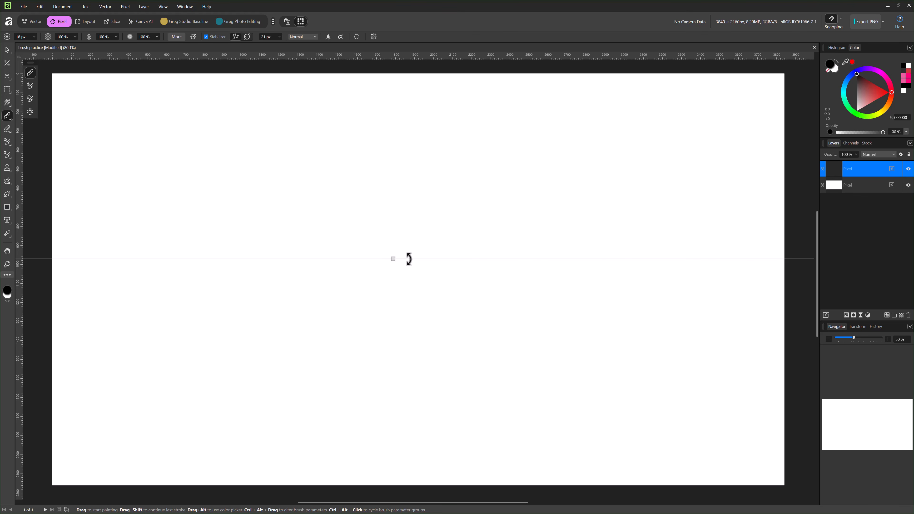
pyautogui.moveTo(468, 259); pyautogui.dragTo(462, 288)
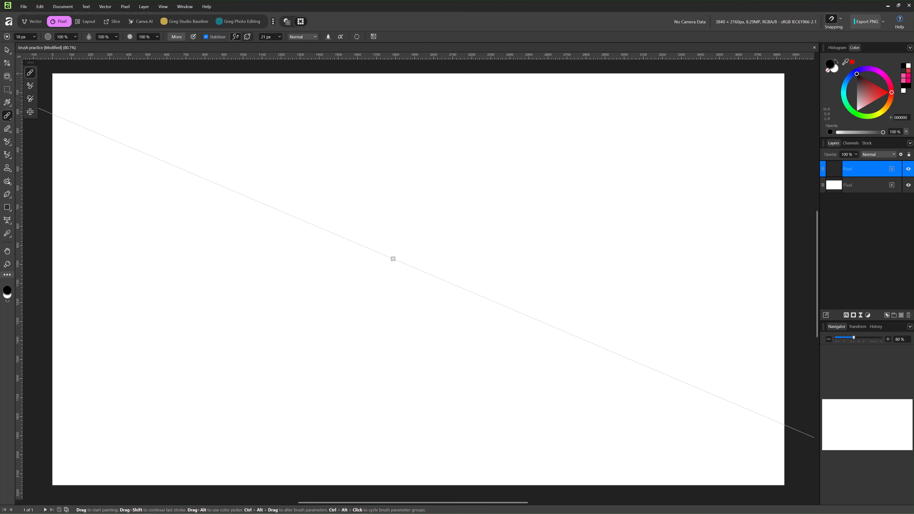
pyautogui.moveTo(462, 288); pyautogui.dragTo(468, 259)
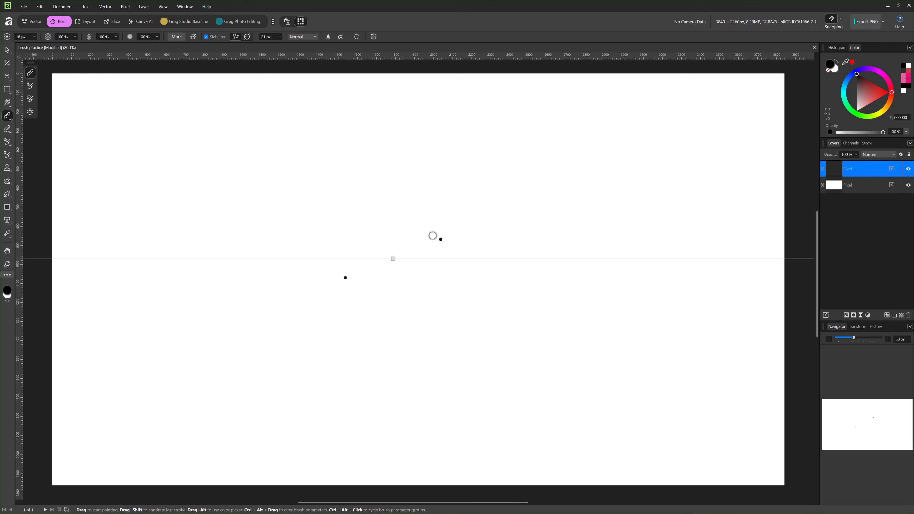
# Lock the symmetry line and paint curvy black strokes at the centre, upper right and upper left of the canvas
pyautogui.click(417, 204)
pyautogui.click(374, 36)
pyautogui.click(335, 72)
pyautogui.click(388, 260)
pyautogui.moveTo(392, 245)
pyautogui.mouseDown()
pyautogui.moveTo(398, 232)
pyautogui.moveTo(418, 231)
pyautogui.moveTo(428, 255)
pyautogui.mouseUp()
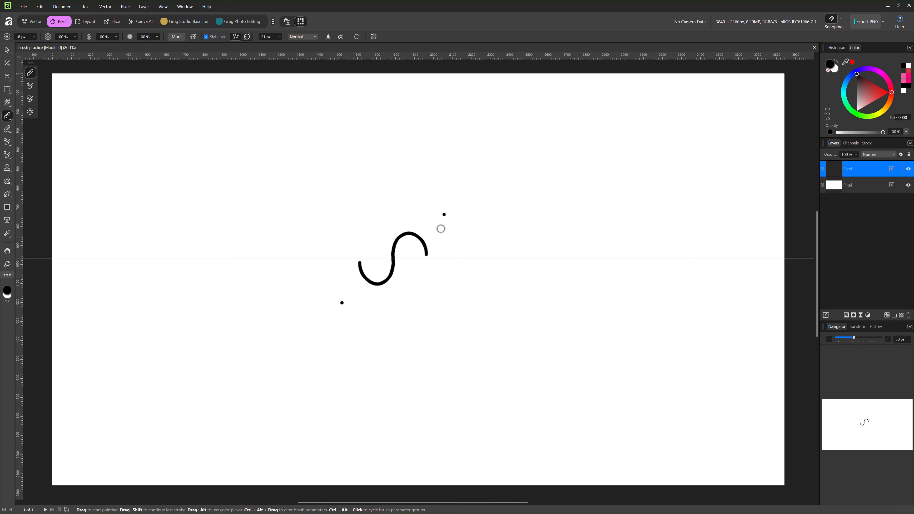
pyautogui.moveTo(525, 179)
pyautogui.mouseDown()
pyautogui.moveTo(541, 158)
pyautogui.moveTo(584, 179)
pyautogui.moveTo(609, 152)
pyautogui.mouseUp()
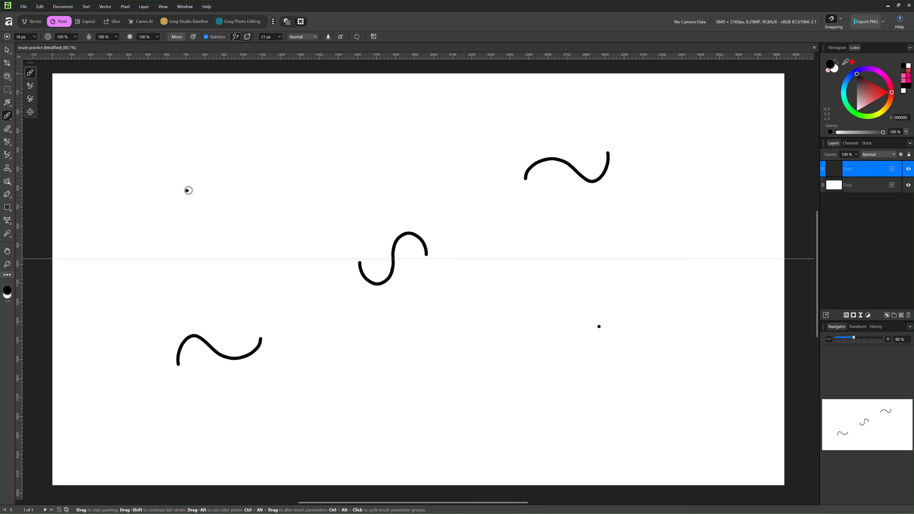
pyautogui.moveTo(190, 171)
pyautogui.mouseDown()
pyautogui.moveTo(162, 136)
pyautogui.moveTo(153, 176)
pyautogui.moveTo(128, 152)
pyautogui.moveTo(141, 113)
pyautogui.mouseUp()
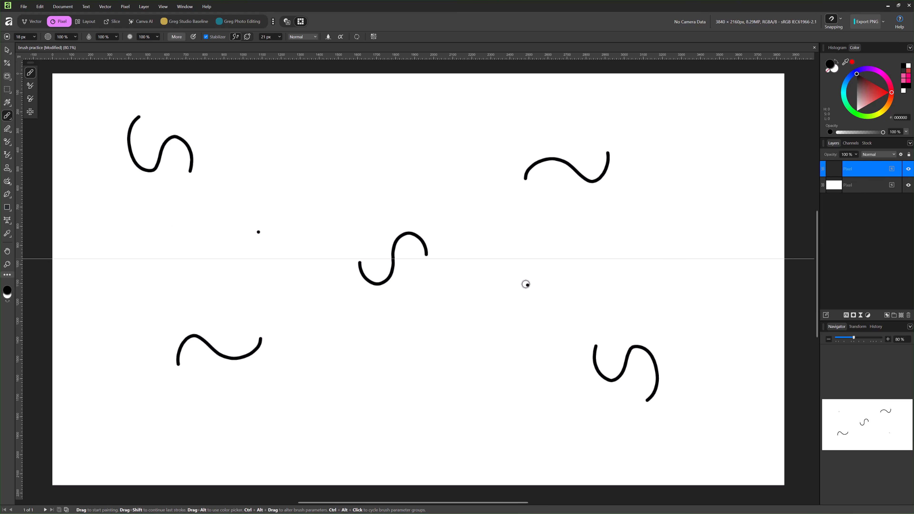
# Turn on Mirror for the locked one-line symmetry and paint looping strokes across the line on both sides of the canvas
pyautogui.click(374, 37)
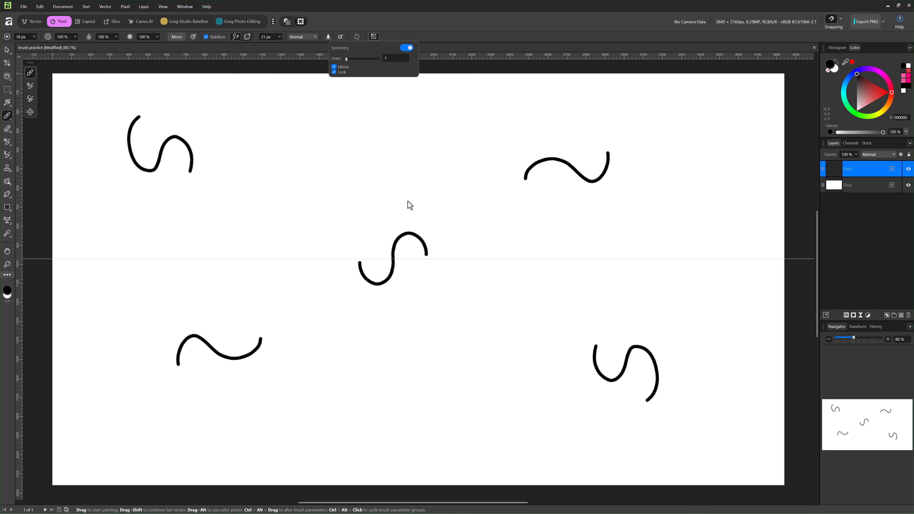
pyautogui.moveTo(495, 259)
pyautogui.mouseDown()
pyautogui.moveTo(517, 250)
pyautogui.moveTo(519, 266)
pyautogui.moveTo(542, 280)
pyautogui.moveTo(551, 227)
pyautogui.moveTo(533, 216)
pyautogui.mouseUp()
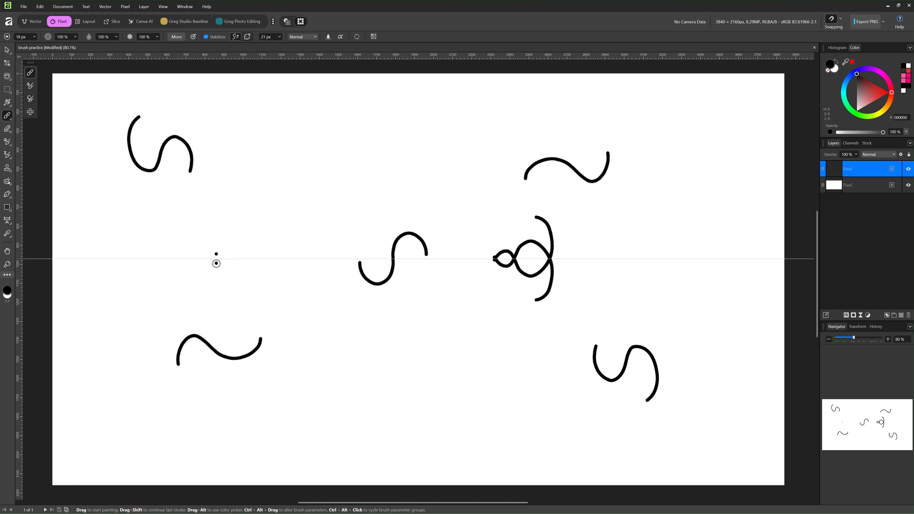
pyautogui.moveTo(217, 257)
pyautogui.mouseDown()
pyautogui.moveTo(188, 238)
pyautogui.moveTo(180, 286)
pyautogui.moveTo(122, 284)
pyautogui.moveTo(217, 193)
pyautogui.moveTo(268, 224)
pyautogui.moveTo(260, 286)
pyautogui.moveTo(287, 267)
pyautogui.moveTo(293, 213)
pyautogui.moveTo(315, 227)
pyautogui.moveTo(323, 258)
pyautogui.mouseUp()
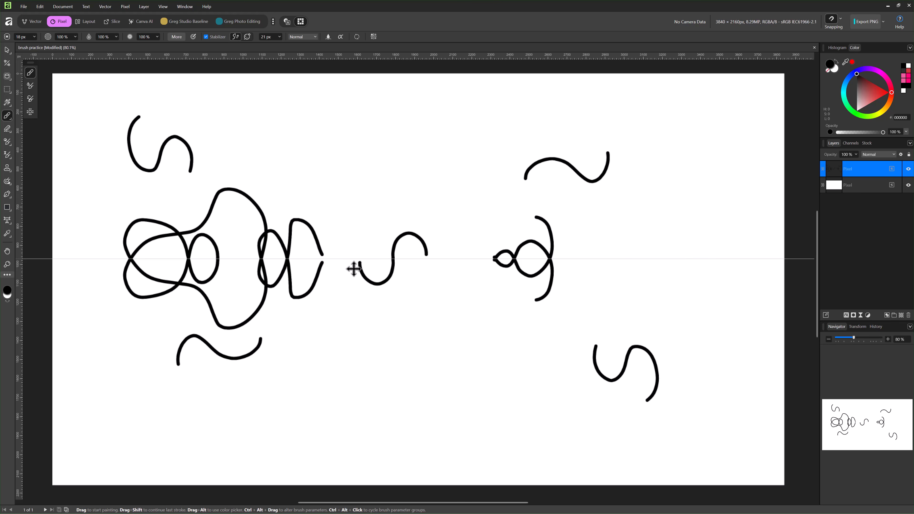
# Clear every stroke from the active pixel layer and turn off Mirror in the symmetry settings
pyautogui.hotkey('ctrl', 'a')
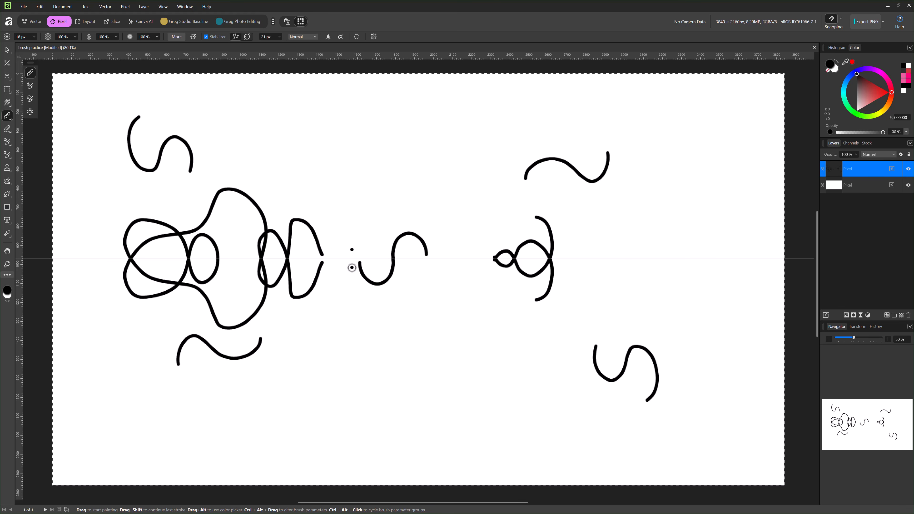
pyautogui.press('Delete')
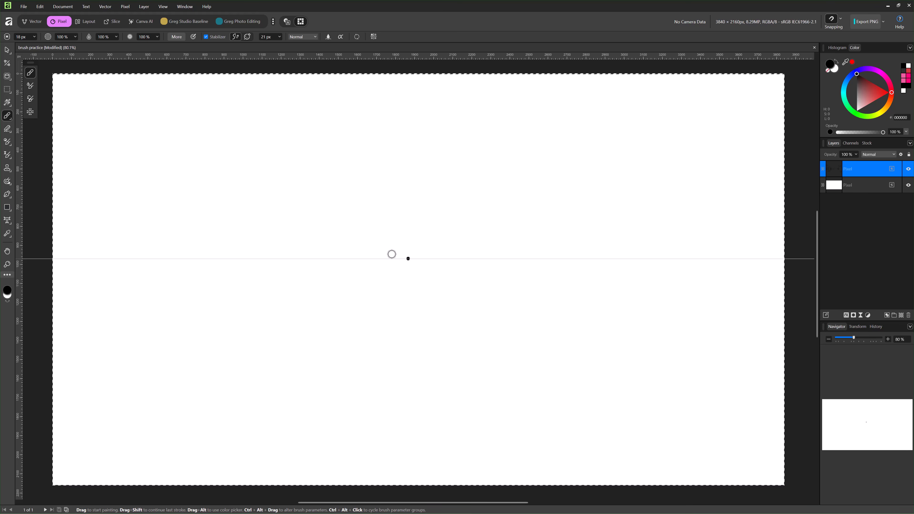
pyautogui.click(374, 37)
pyautogui.click(336, 66)
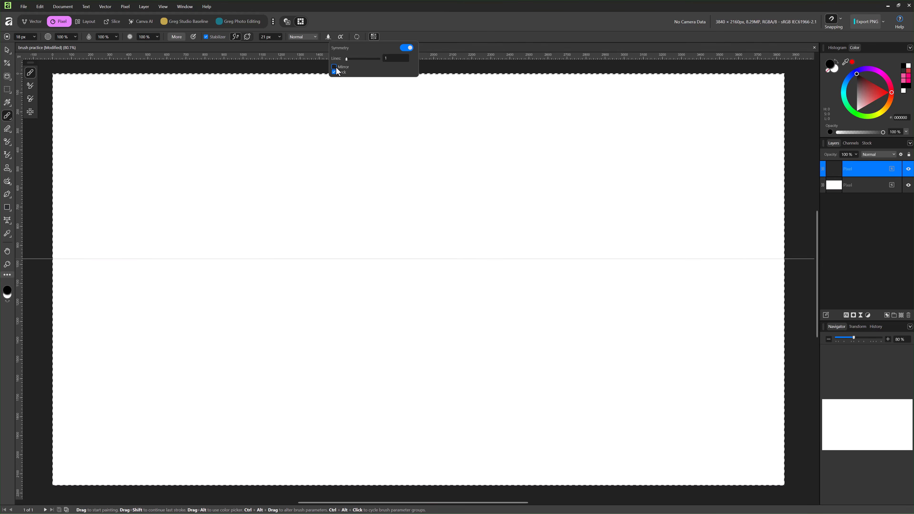
# Raise the symmetry to four lines and paint a looping black petal flower, joining the petals with short strokes at its centre
pyautogui.moveTo(347, 59)
pyautogui.mouseDown()
pyautogui.moveTo(363, 66)
pyautogui.moveTo(355, 71)
pyautogui.mouseUp()
pyautogui.moveTo(371, 249)
pyautogui.mouseDown()
pyautogui.moveTo(357, 217)
pyautogui.moveTo(380, 218)
pyautogui.moveTo(394, 235)
pyautogui.moveTo(410, 227)
pyautogui.moveTo(413, 204)
pyautogui.moveTo(397, 183)
pyautogui.moveTo(380, 181)
pyautogui.moveTo(360, 184)
pyautogui.moveTo(351, 213)
pyautogui.mouseUp()
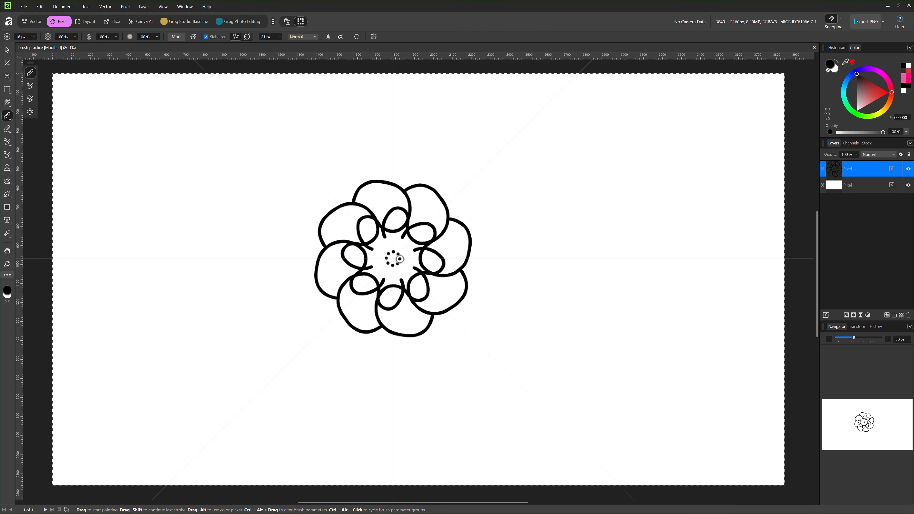
pyautogui.click(400, 259)
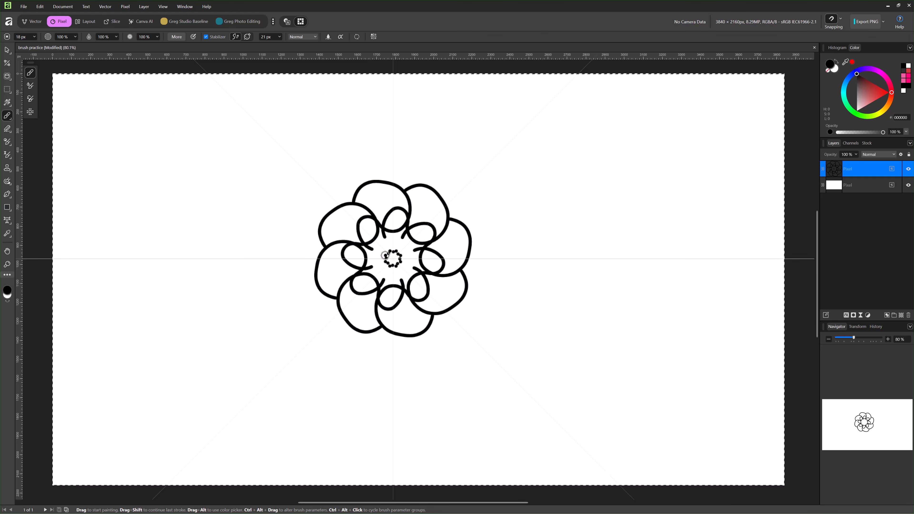
pyautogui.keyDown('shift'); pyautogui.click(373, 249); pyautogui.keyUp('shift')
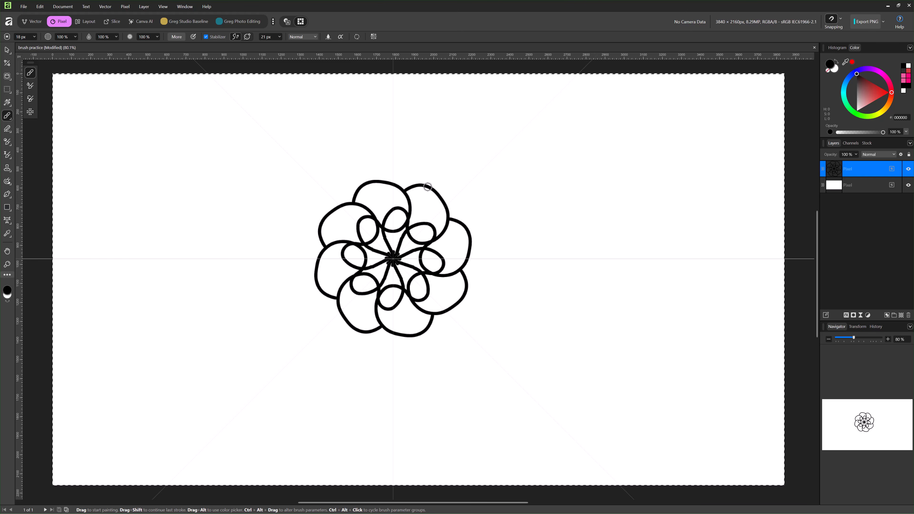
# Paint connected straight black segments outward from the petals to form a ring of angular shapes around the flower
pyautogui.keyDown('shift'); pyautogui.click(395, 146); pyautogui.keyUp('shift')
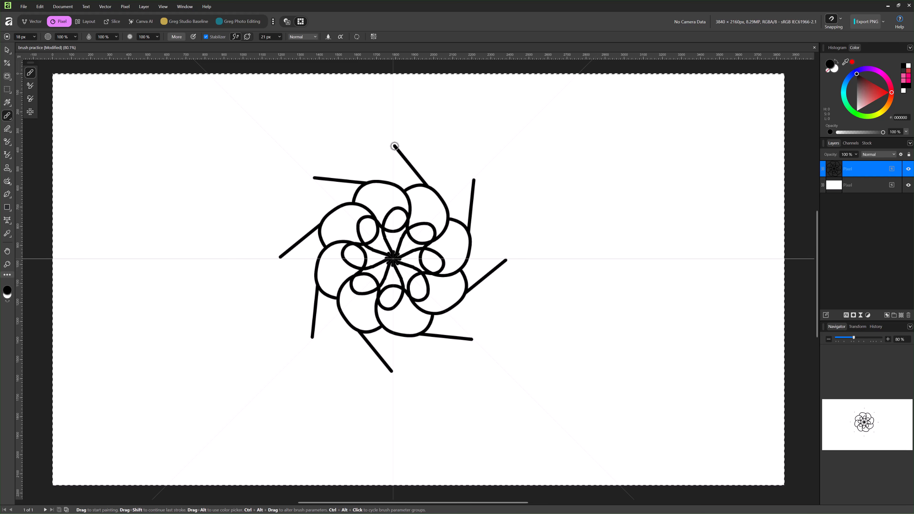
pyautogui.keyDown('shift'); pyautogui.click(444, 154); pyautogui.keyUp('shift')
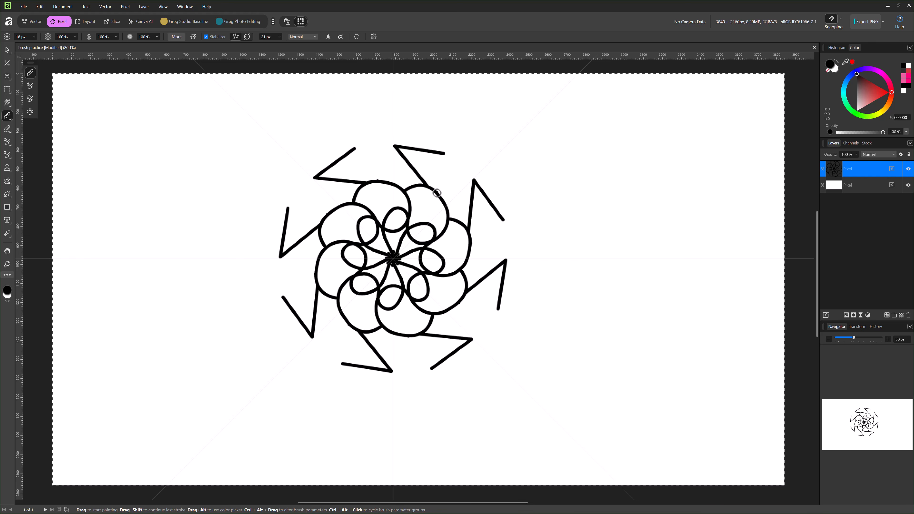
pyautogui.keyDown('shift'); pyautogui.click(445, 201); pyautogui.keyUp('shift')
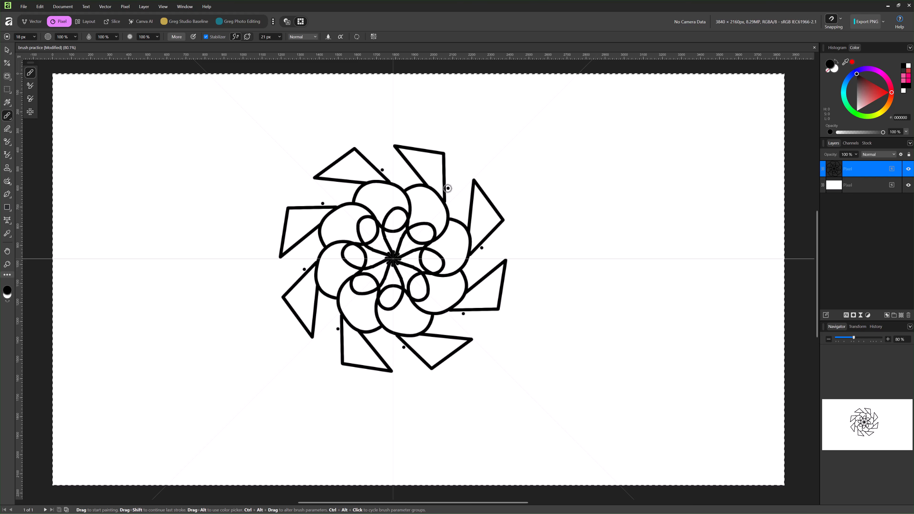
pyautogui.moveTo(447, 187); pyautogui.dragTo(463, 165)
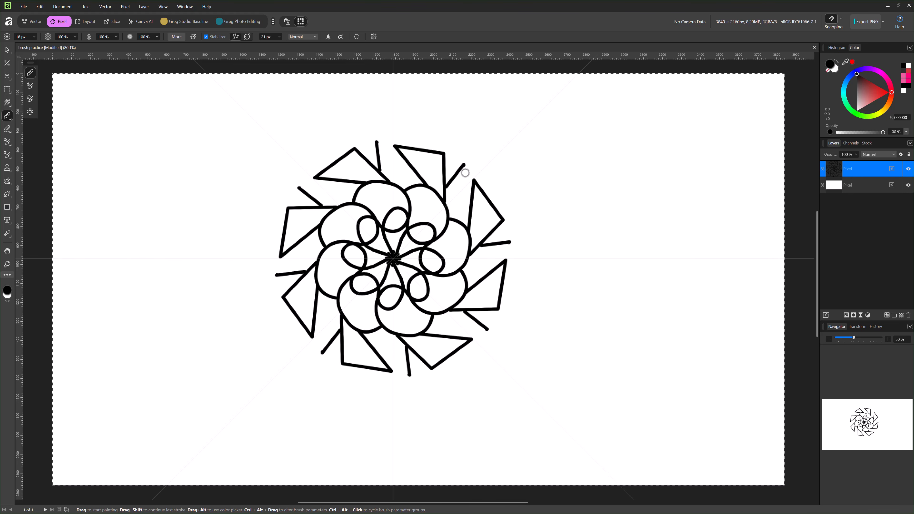
pyautogui.keyDown('shift'); pyautogui.click(473, 200); pyautogui.keyUp('shift')
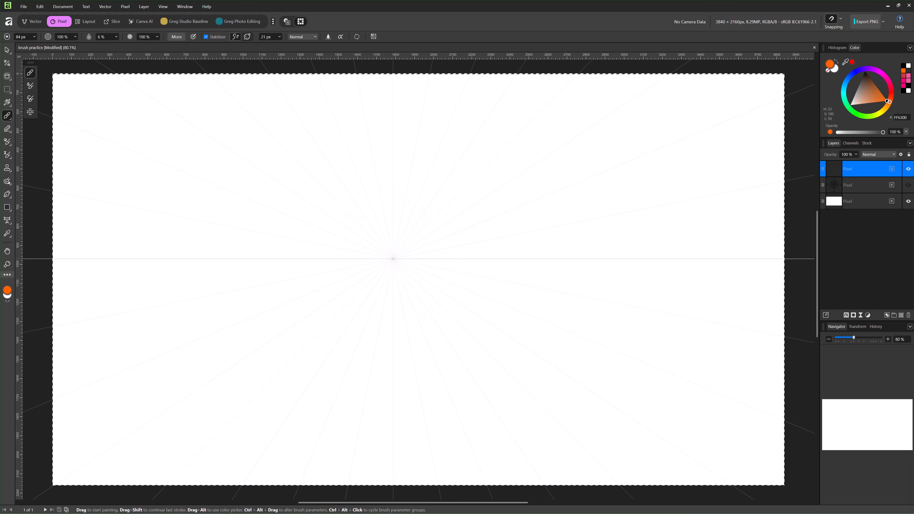
# Paint an orange FF6300 stroke with the 84 px, 6% flow brush, from the symmetry centre toward the lower canvas
pyautogui.moveTo(393, 260)
pyautogui.mouseDown()
pyautogui.moveTo(257, 216)
pyautogui.moveTo(202, 151)
pyautogui.moveTo(151, 252)
pyautogui.moveTo(179, 302)
pyautogui.moveTo(359, 352)
pyautogui.moveTo(374, 381)
pyautogui.mouseUp()
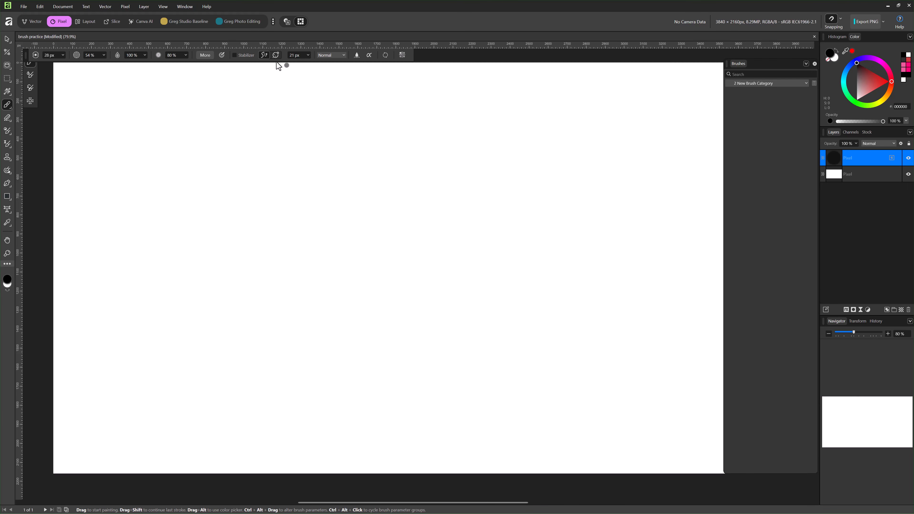
# Create a new round brush in 2 New Brush Category and paint thick black strokes with it on the upper canvas
pyautogui.click(205, 55)
pyautogui.click(282, 77)
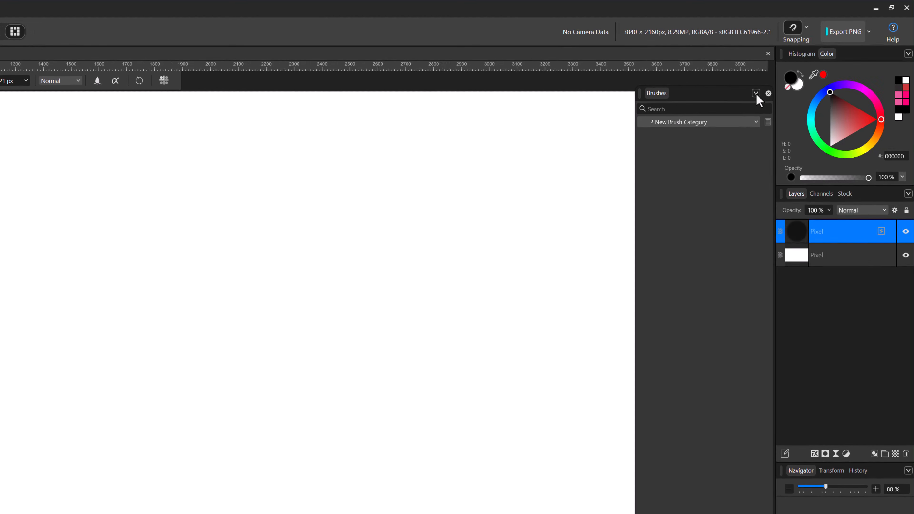
pyautogui.click(773, 84)
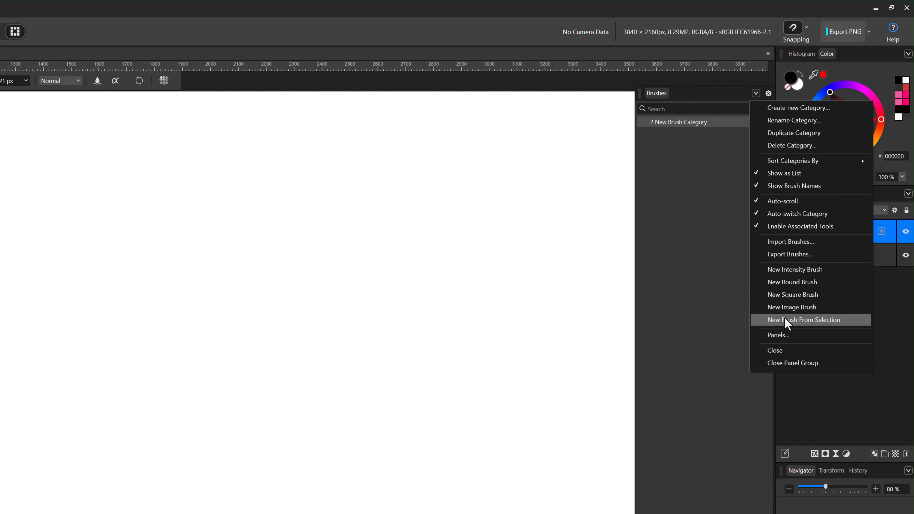
pyautogui.click(779, 285)
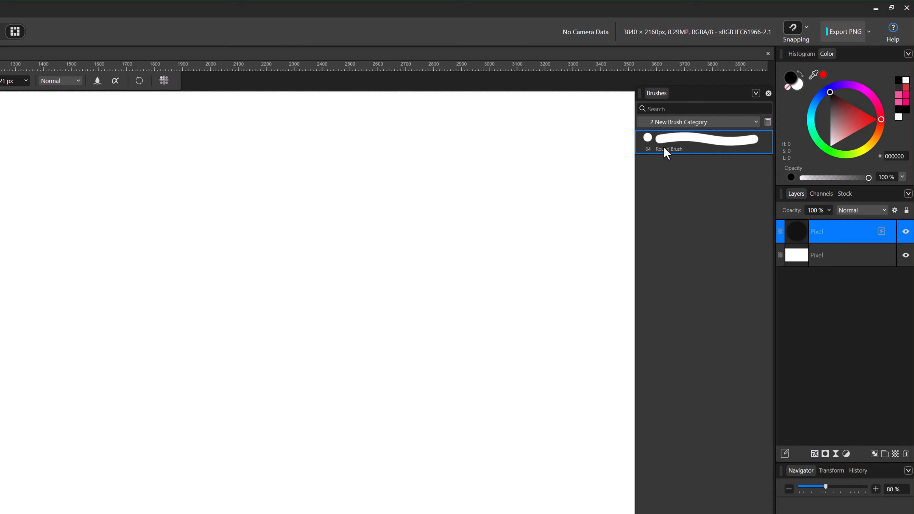
pyautogui.moveTo(249, 257)
pyautogui.mouseDown()
pyautogui.moveTo(0, 245)
pyautogui.moveTo(0, 224)
pyautogui.mouseUp()
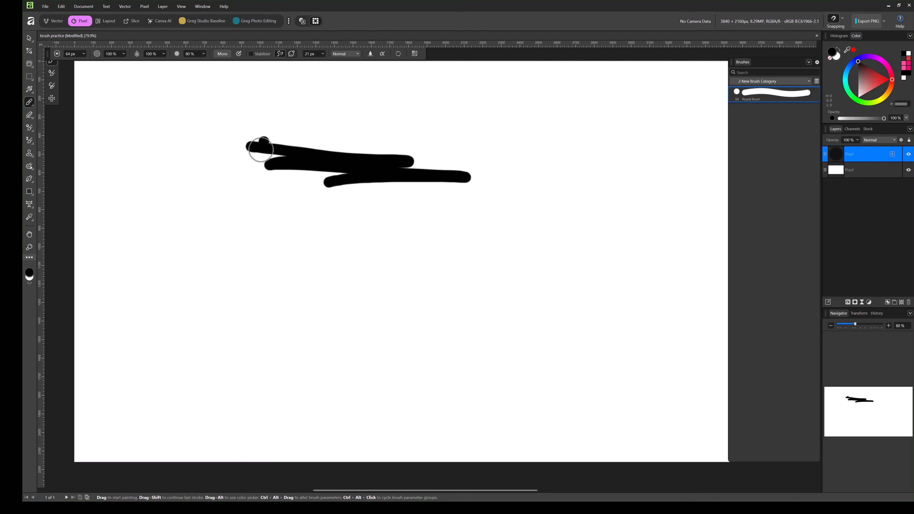
# Lower the round brush's hardness to 29% and paint soft-edged black strokes above the hard ones
pyautogui.click(204, 54)
pyautogui.moveTo(206, 64); pyautogui.dragTo(179, 64)
pyautogui.moveTo(260, 102)
pyautogui.mouseDown()
pyautogui.moveTo(349, 110)
pyautogui.moveTo(390, 130)
pyautogui.mouseUp()
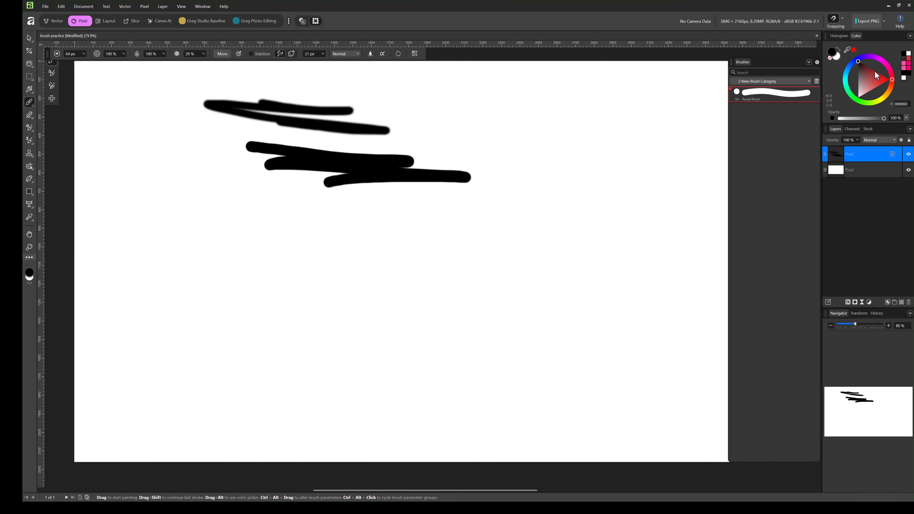
# Change the brush colour to purple 7900FF and paint soft zigzag strokes below the black ones
pyautogui.click(868, 56)
pyautogui.moveTo(388, 187)
pyautogui.mouseDown()
pyautogui.moveTo(406, 194)
pyautogui.moveTo(290, 234)
pyautogui.mouseUp()
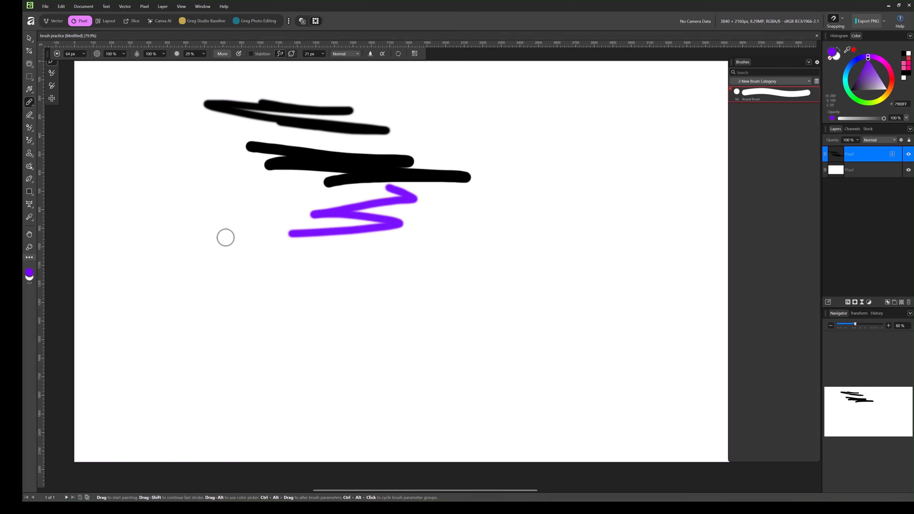
pyautogui.moveTo(225, 238)
pyautogui.mouseDown()
pyautogui.moveTo(325, 266)
pyautogui.moveTo(303, 275)
pyautogui.moveTo(374, 288)
pyautogui.mouseUp()
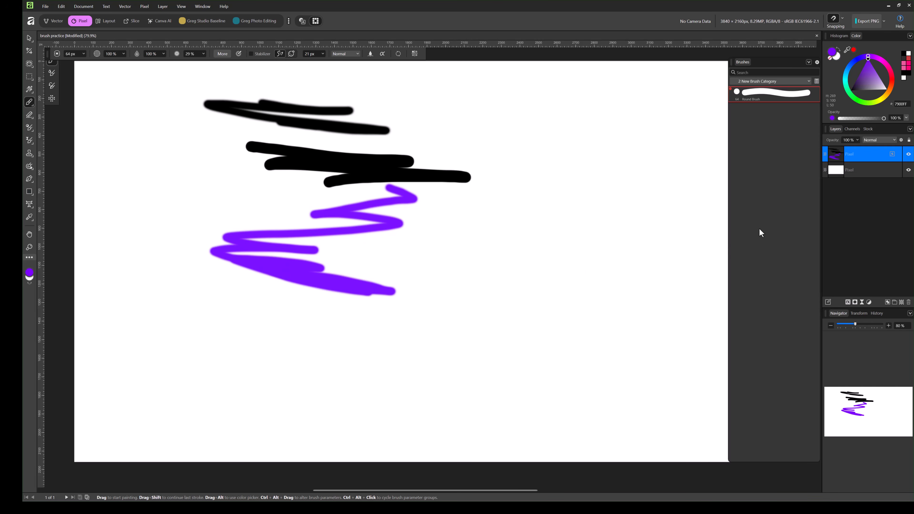
# Create a new square brush in the category and paint with it in purple and then in red FF1600
pyautogui.click(808, 62)
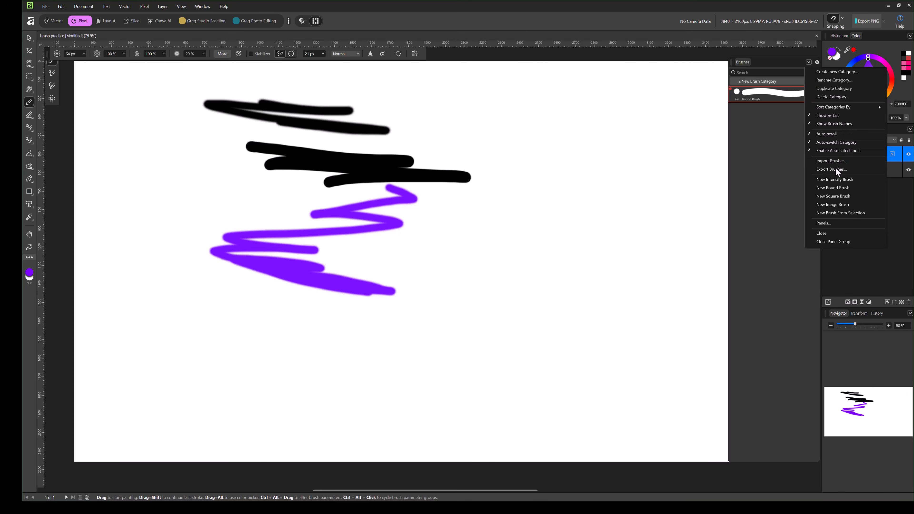
pyautogui.click(838, 196)
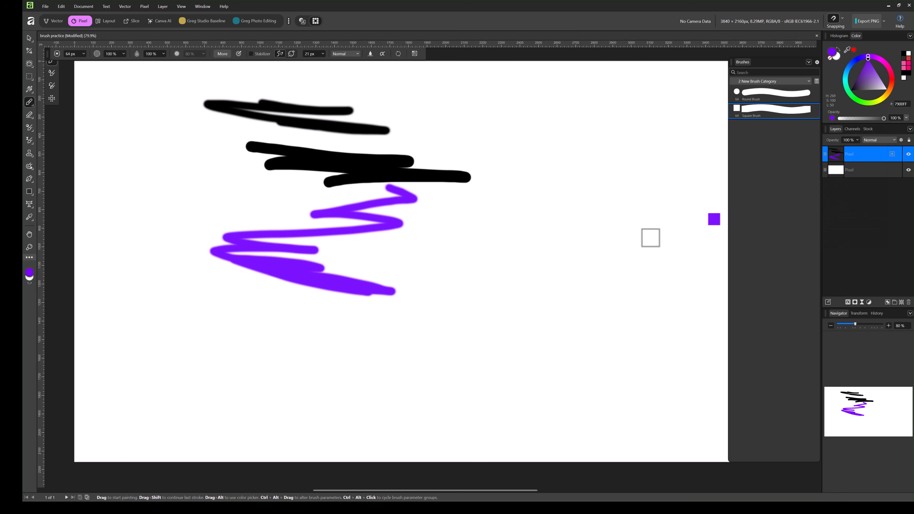
pyautogui.moveTo(578, 230)
pyautogui.mouseDown()
pyautogui.moveTo(584, 200)
pyautogui.moveTo(621, 201)
pyautogui.moveTo(503, 212)
pyautogui.mouseUp()
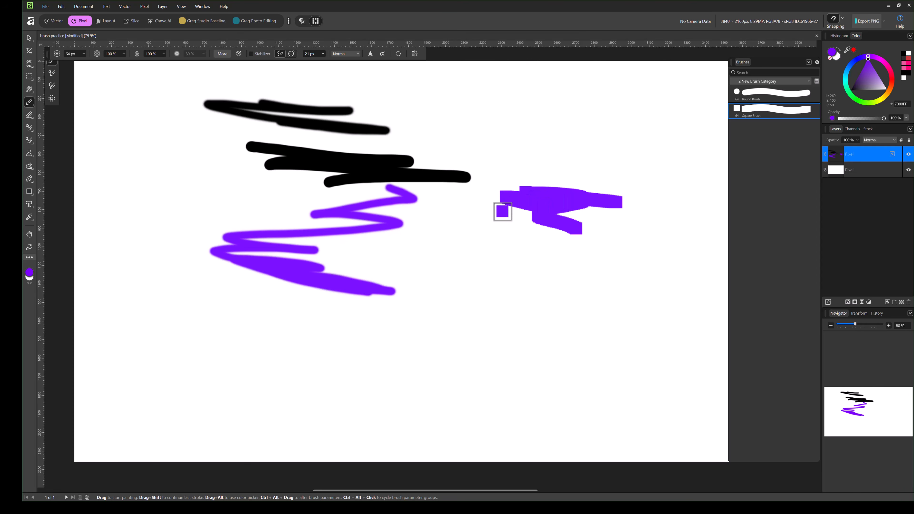
pyautogui.click(892, 85)
pyautogui.moveTo(646, 92)
pyautogui.mouseDown()
pyautogui.moveTo(527, 110)
pyautogui.moveTo(580, 119)
pyautogui.mouseUp()
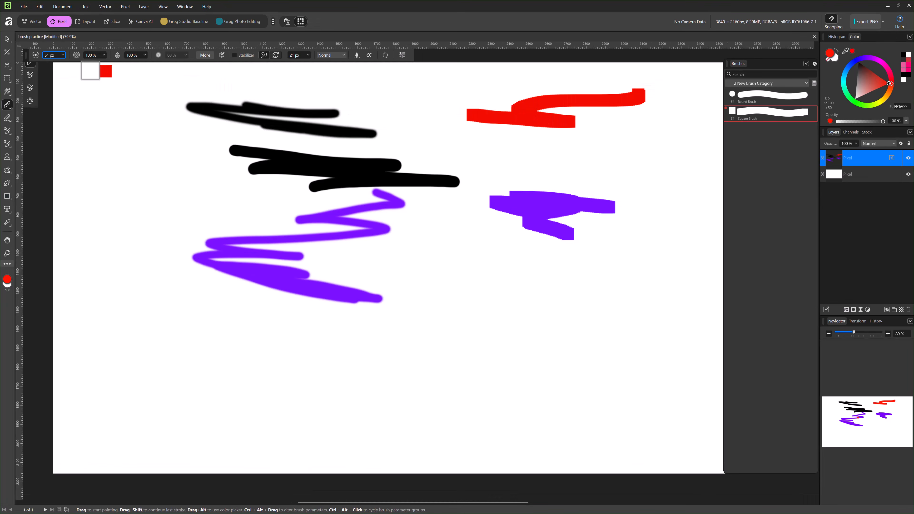
# Set the square brush to 109 px and 42% opacity and paint overlapping red strokes over the purple zigzag's left end
pyautogui.click(63, 55)
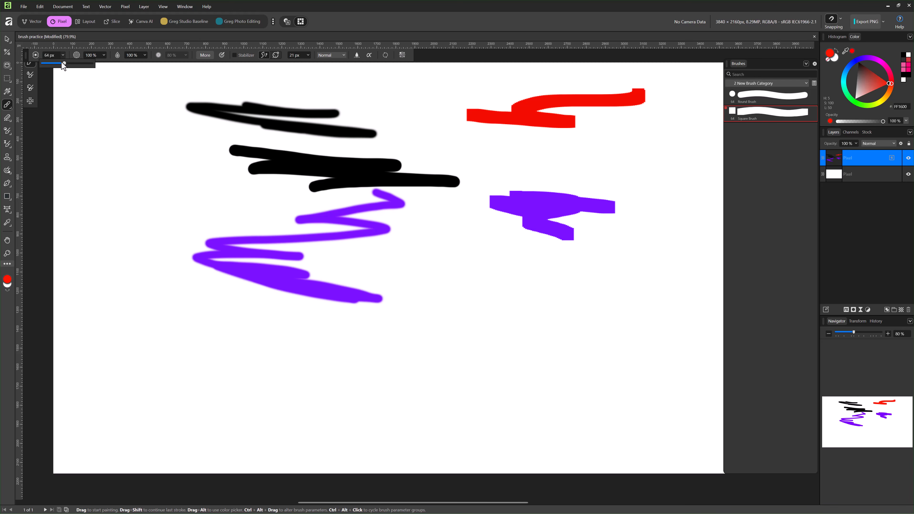
pyautogui.click(105, 57)
pyautogui.moveTo(204, 201)
pyautogui.mouseDown()
pyautogui.moveTo(219, 273)
pyautogui.moveTo(203, 237)
pyautogui.mouseUp()
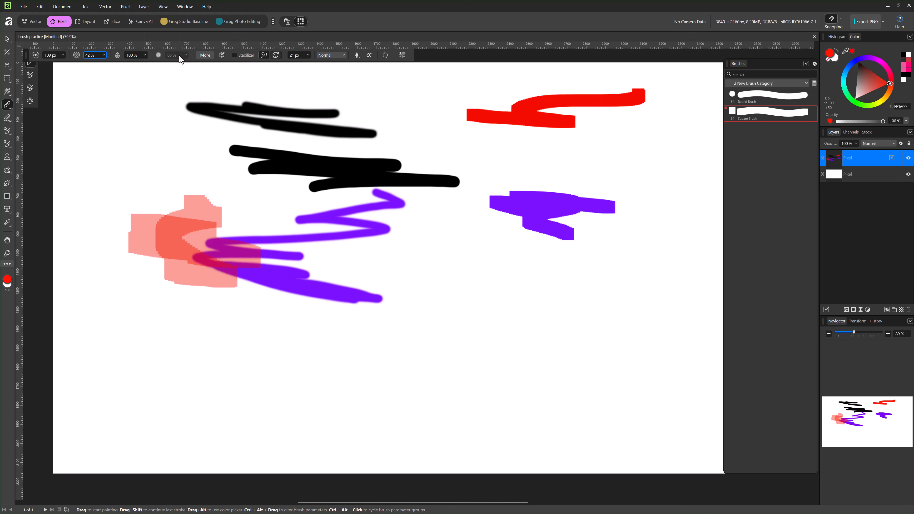
# Switch to the Round Brush preset and back to the Square Brush preset to reload their saved settings
pyautogui.click(756, 97)
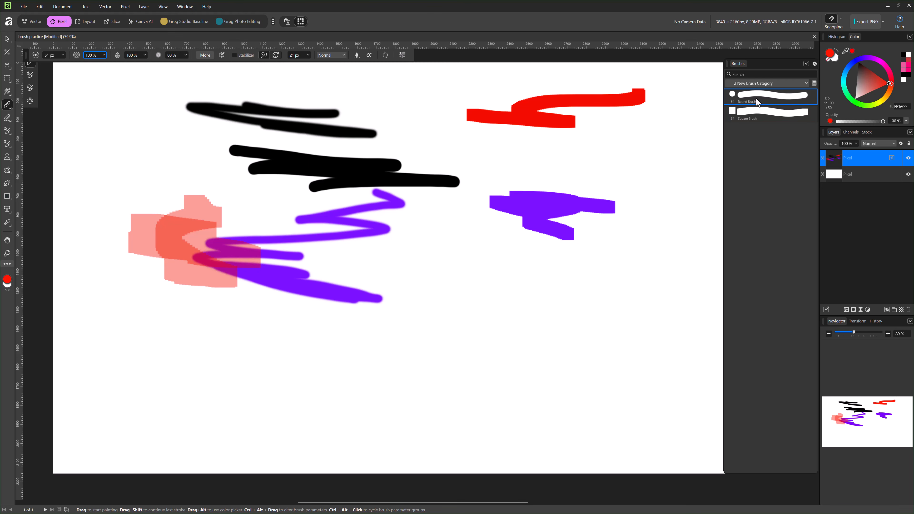
pyautogui.click(747, 111)
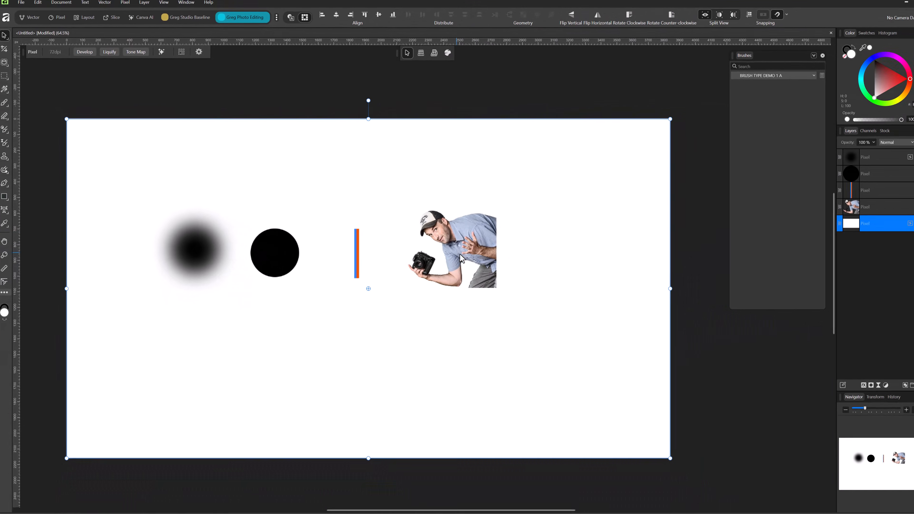
# Select the outline of the blurry black circle layer and create a new brush from that selection in BRUSH TYPE DEMO 1 A
pyautogui.click(834, 163)
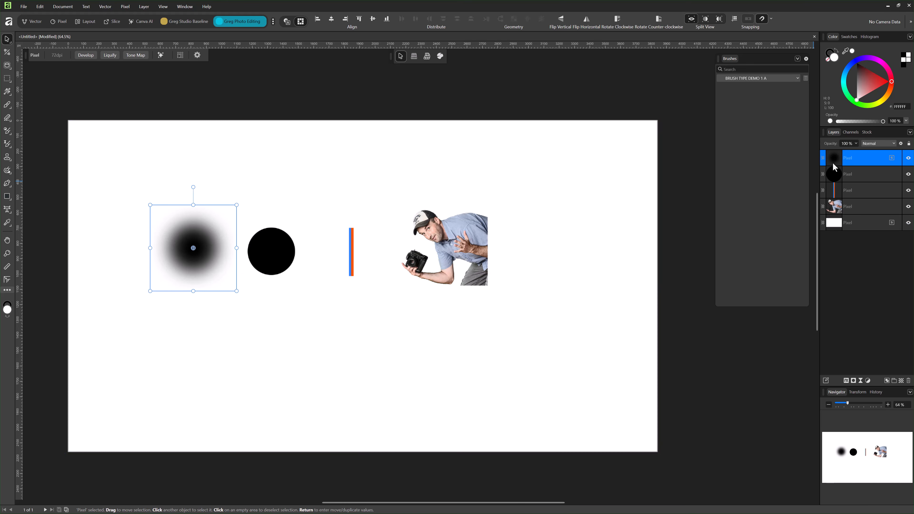
pyautogui.keyDown('ctrl'); pyautogui.click(836, 163); pyautogui.keyUp('ctrl')
pyautogui.click(798, 59)
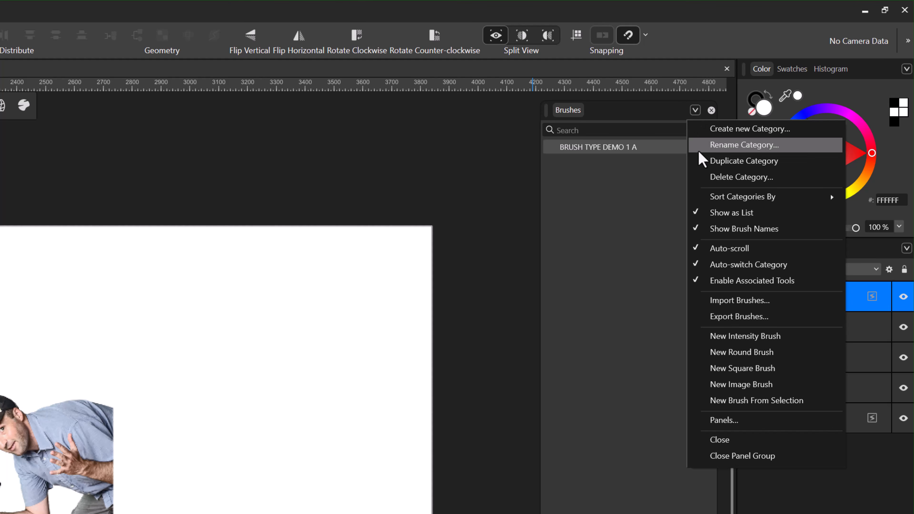
pyautogui.click(753, 406)
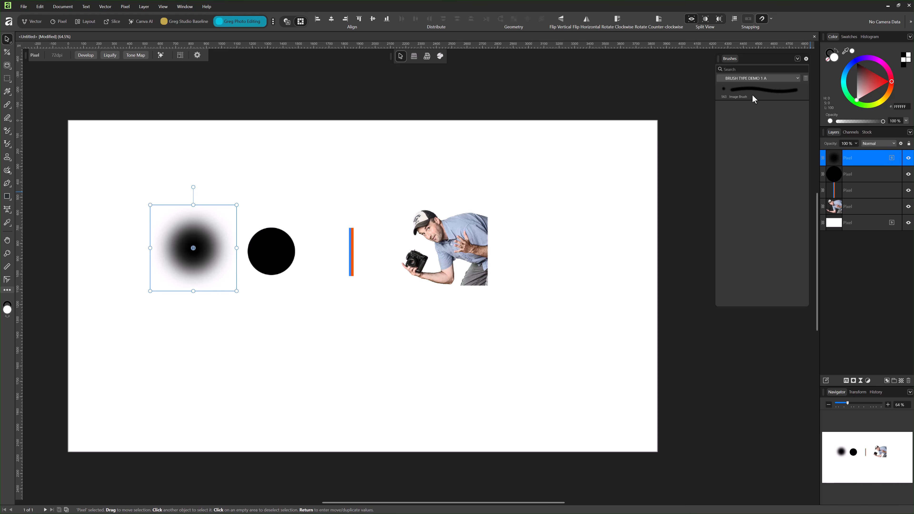
# Add a new pixel layer and activate the Paint Brush Tool with the image brush made from the blurry circle
pyautogui.click(749, 93)
pyautogui.click(902, 381)
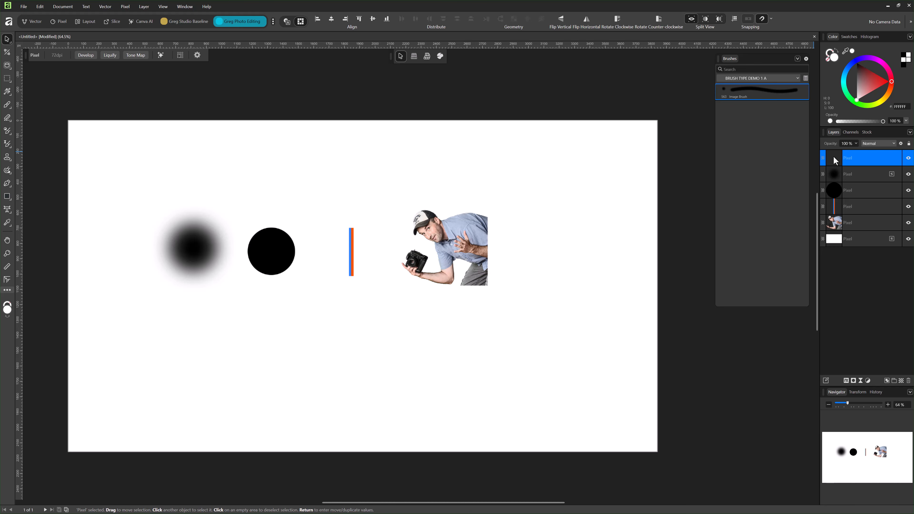
pyautogui.click(7, 104)
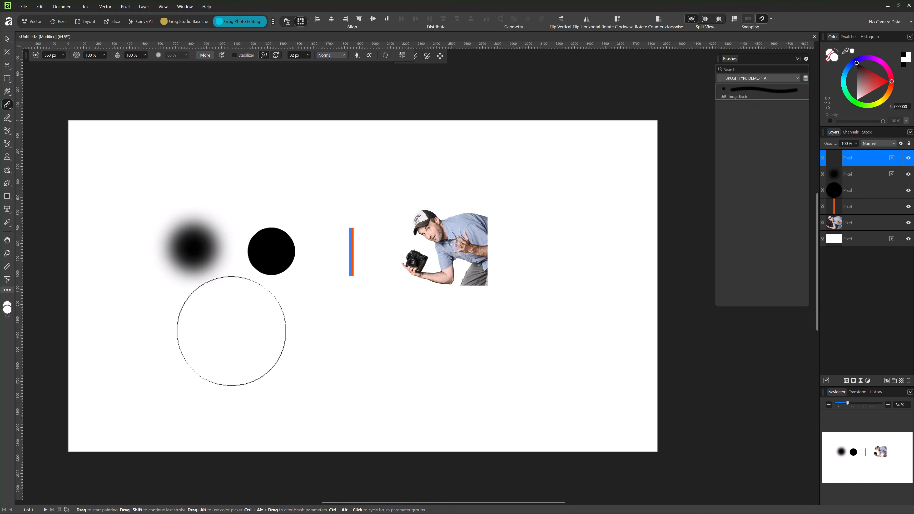
# Paint three long soft black strokes at 563 px above and below the sample objects with the blurry-circle image brush
pyautogui.moveTo(201, 321); pyautogui.dragTo(414, 335)
pyautogui.click(147, 392)
pyautogui.moveTo(146, 392); pyautogui.dragTo(533, 402)
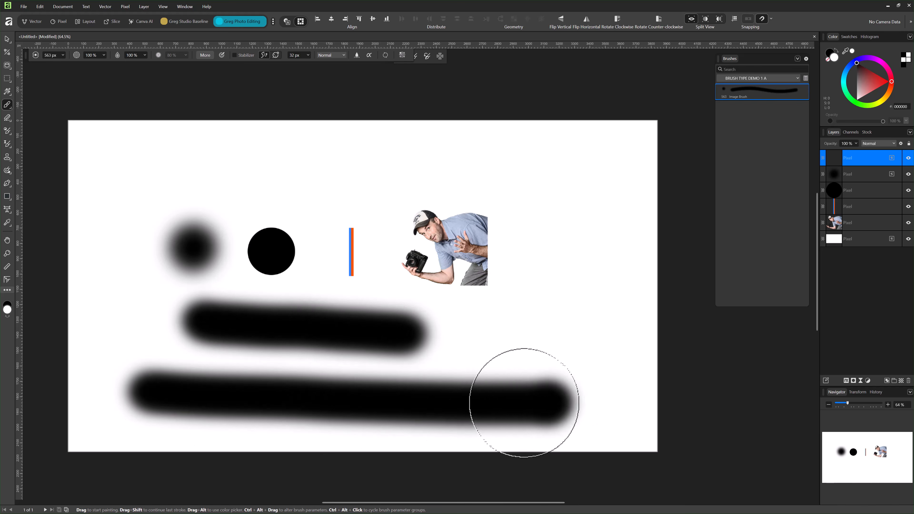
pyautogui.moveTo(188, 164); pyautogui.dragTo(560, 207)
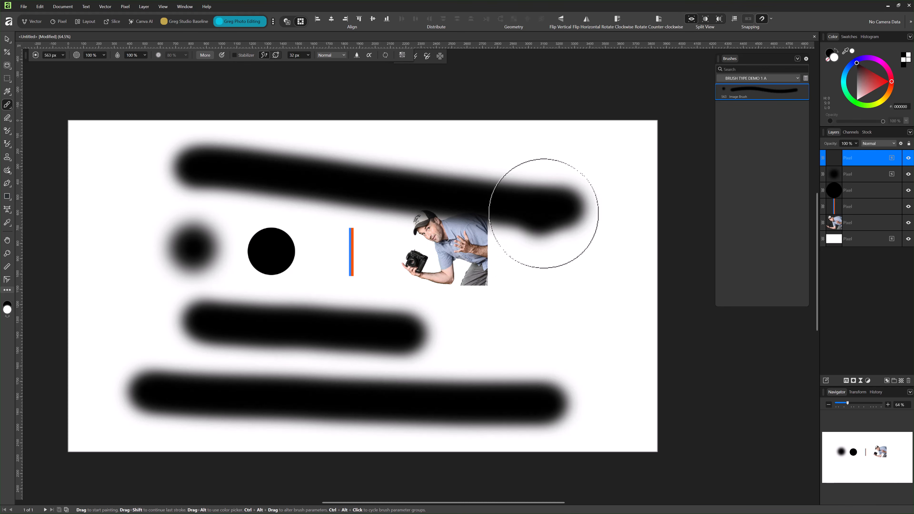
# Undo all the soft black test strokes on the new pixel layer
pyautogui.hotkey('ctrl', 'z')
pyautogui.hotkey('ctrl', 'z')
pyautogui.hotkey('ctrl', 'z')
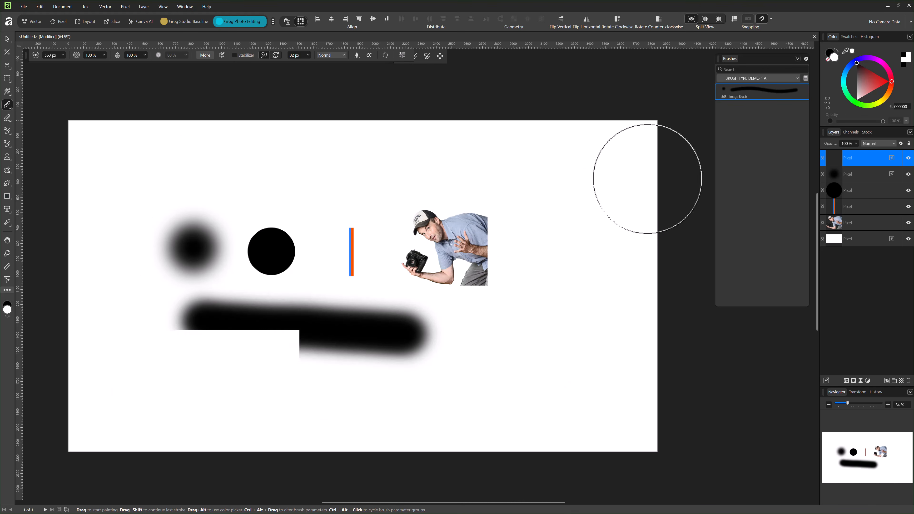
pyautogui.click(596, 182)
pyautogui.hotkey('ctrl', 'z')
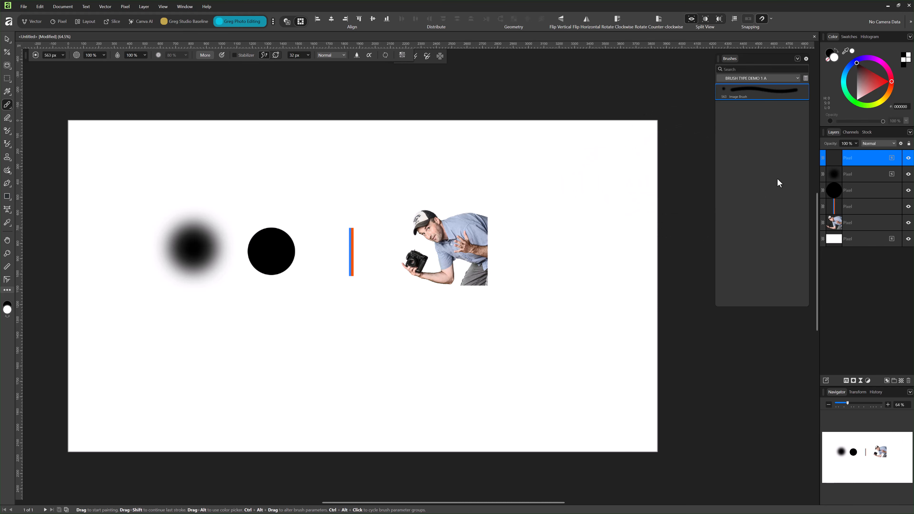
# Select the outline of the solid black circle layer and create a new brush from that selection
pyautogui.click(833, 195)
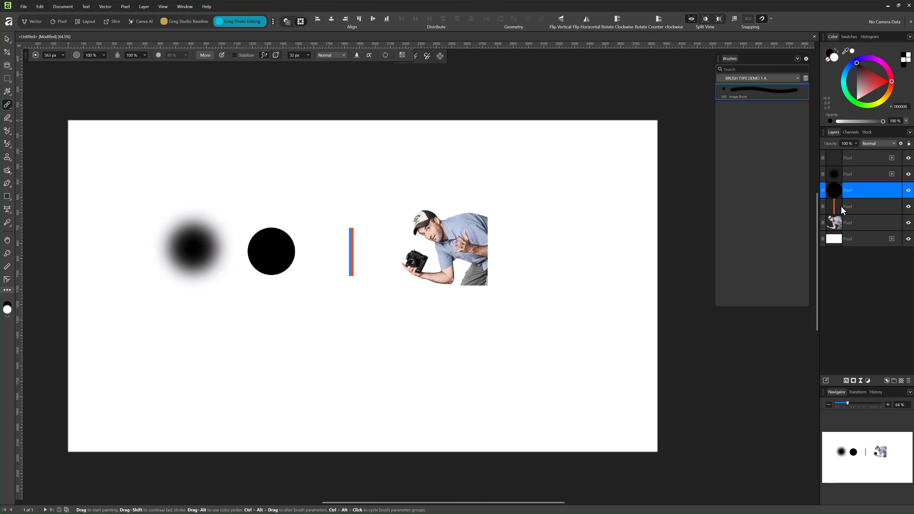
pyautogui.keyDown('ctrl'); pyautogui.click(832, 191); pyautogui.keyUp('ctrl')
pyautogui.click(798, 59)
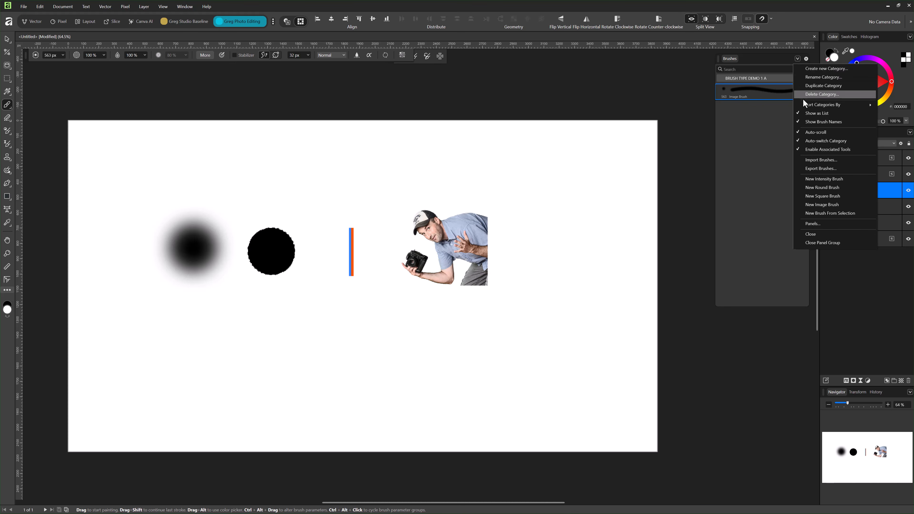
pyautogui.click(832, 212)
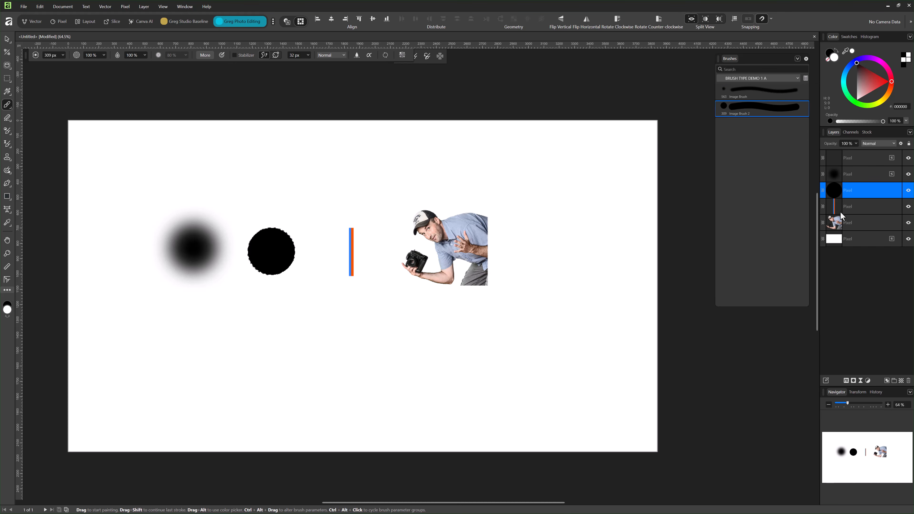
# Create a new brush from the outline of the blue-and-orange bar layer, and another from the outline of the photographer cutout layer
pyautogui.click(834, 205)
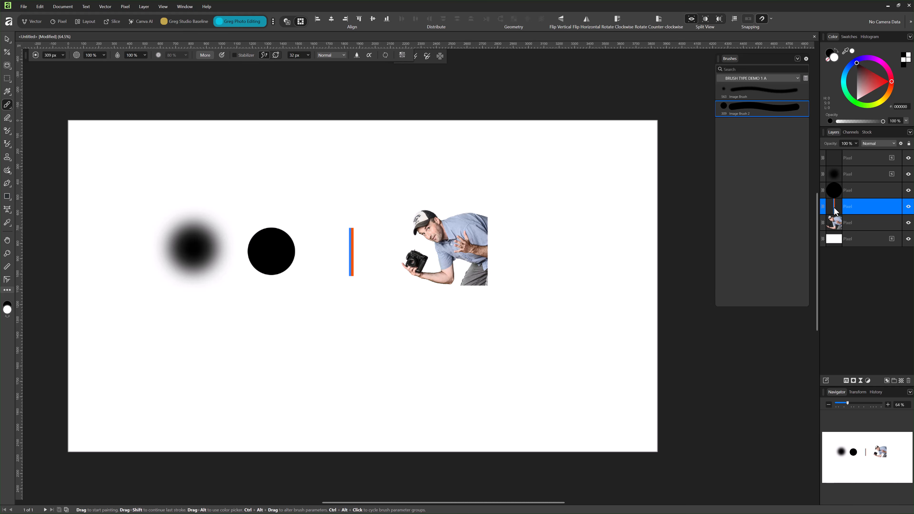
pyautogui.click(798, 58)
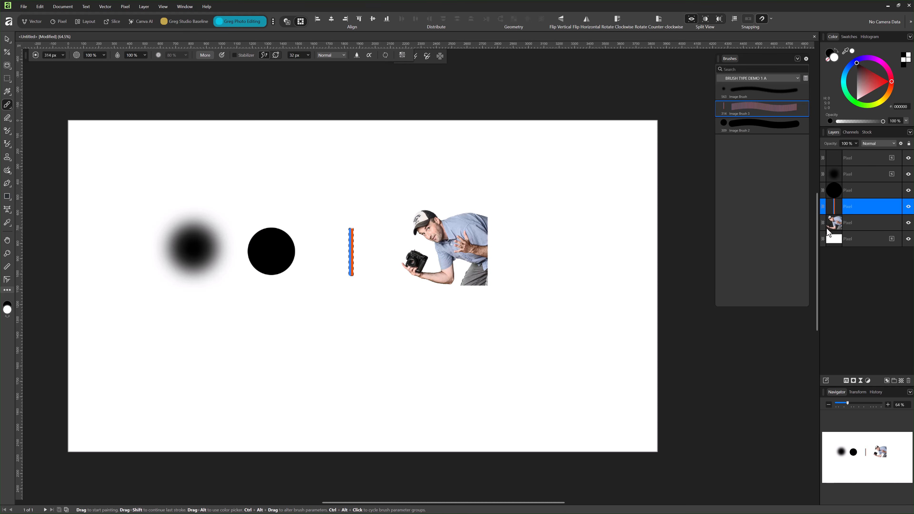
pyautogui.click(831, 225)
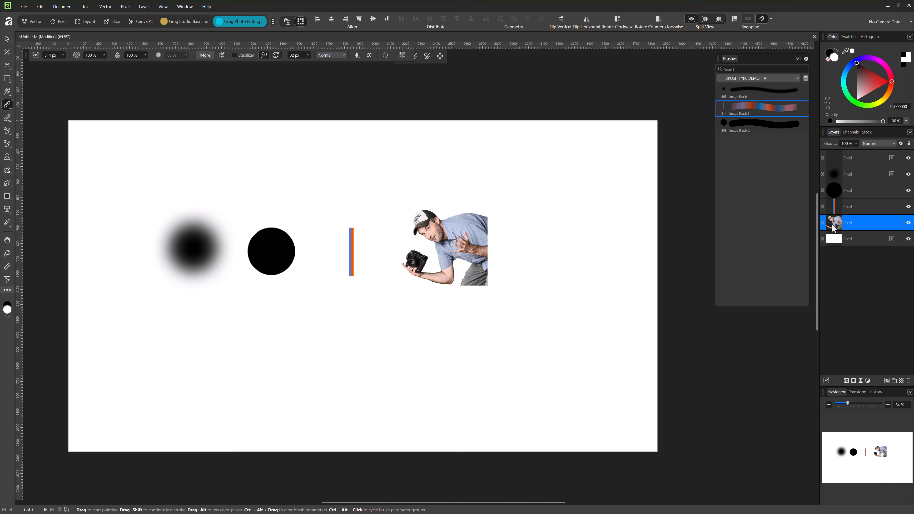
pyautogui.keyDown('ctrl'); pyautogui.click(834, 225); pyautogui.keyUp('ctrl')
pyautogui.click(797, 59)
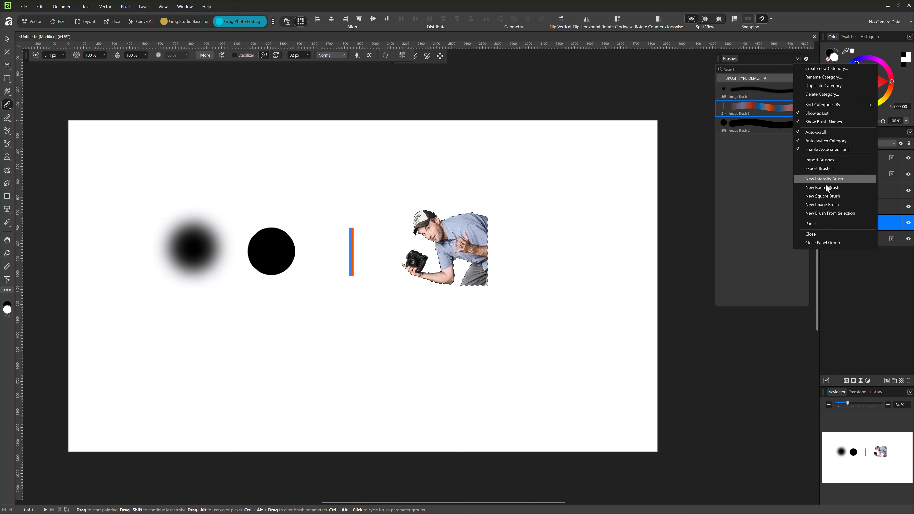
pyautogui.click(825, 212)
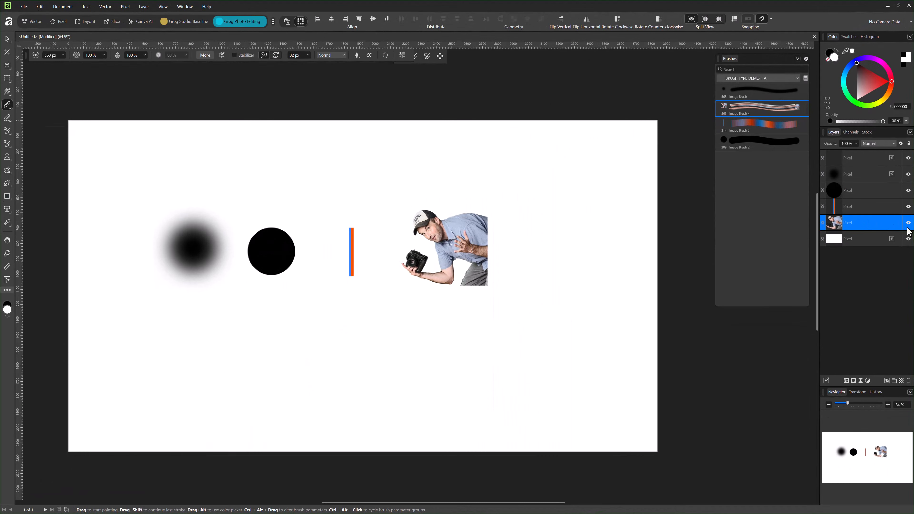
# Hide the photographer, coloured bar, solid circle and blurry circle layers, and select the empty topmost pixel layer
pyautogui.click(902, 493)
pyautogui.click(901, 457)
pyautogui.click(909, 190)
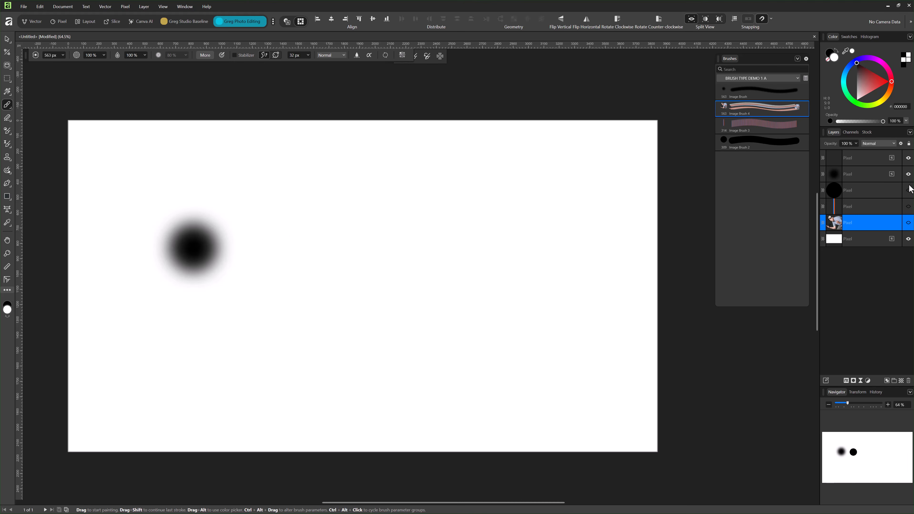
pyautogui.click(909, 174)
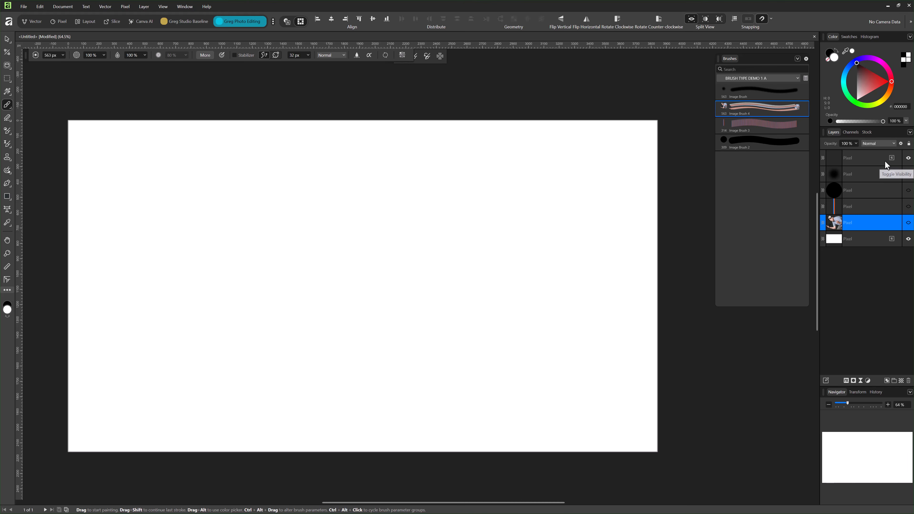
pyautogui.click(874, 158)
pyautogui.click(909, 158)
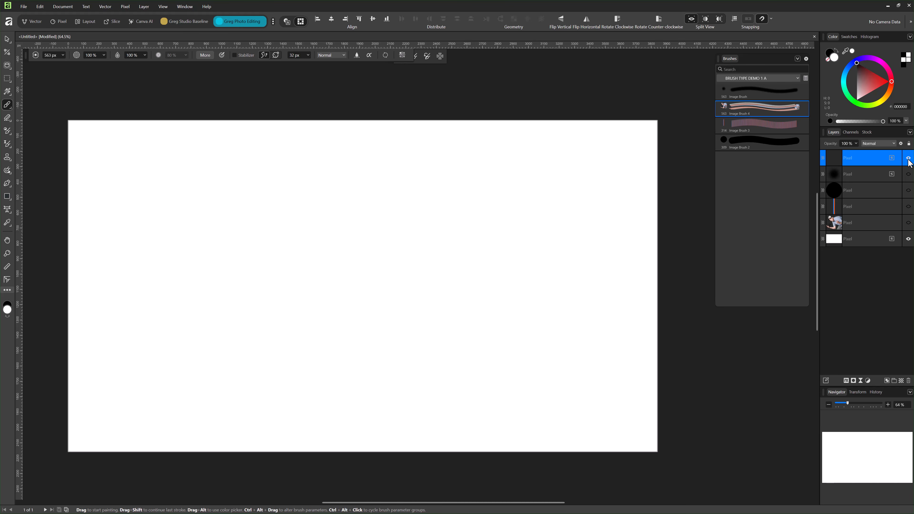
# Paint a soft black stroke with Image Brush near the canvas's upper edge and a hard-edged stroke below it with Image Brush 2
pyautogui.click(740, 92)
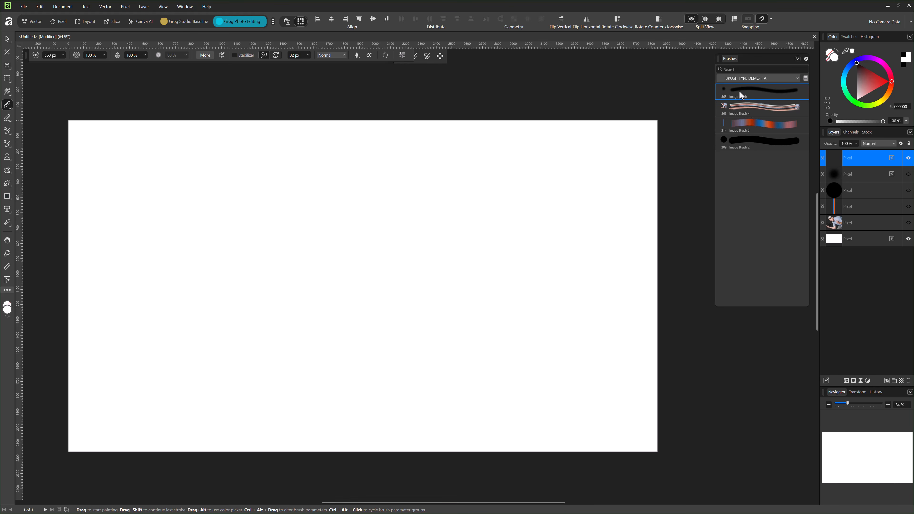
pyautogui.moveTo(243, 195); pyautogui.dragTo(498, 172)
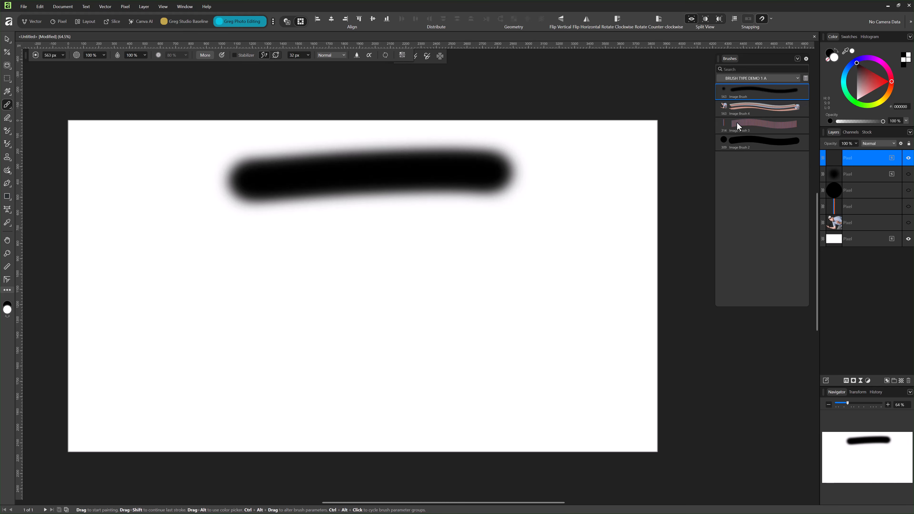
pyautogui.click(744, 140)
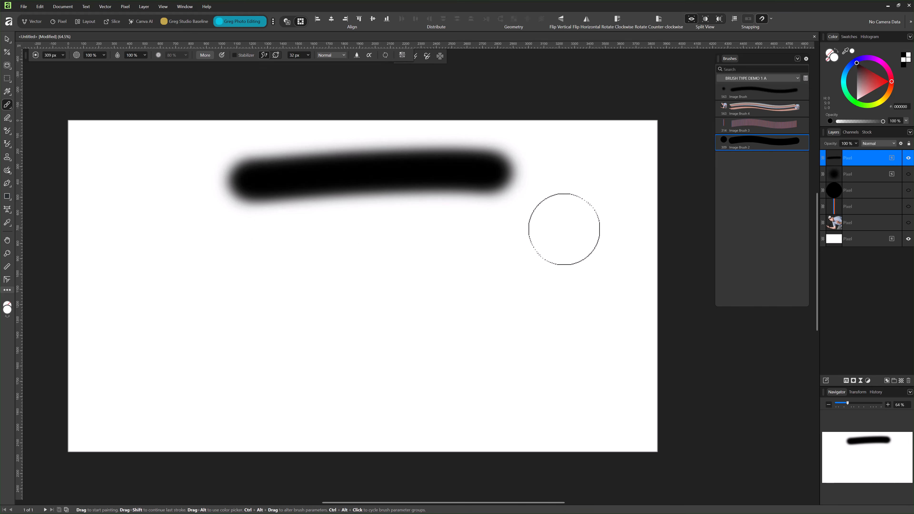
pyautogui.moveTo(258, 262); pyautogui.dragTo(374, 254)
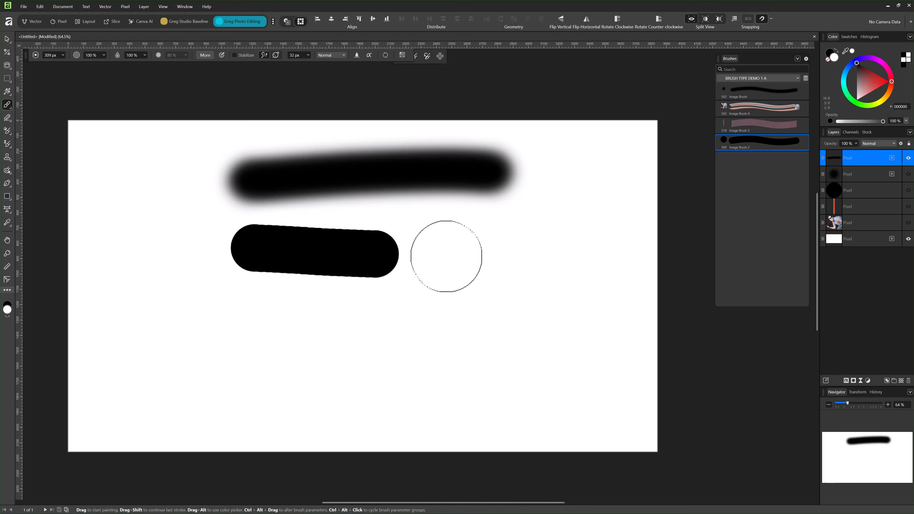
pyautogui.moveTo(447, 256); pyautogui.dragTo(468, 254)
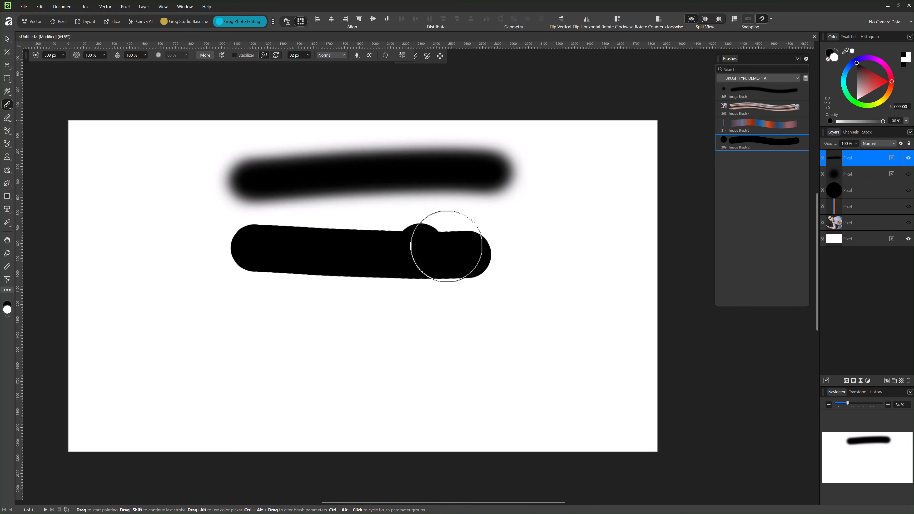
# Paint a horizontal stroke with the striped Image Brush 3 and another below it with the photographer-shaped Image Brush 4
pyautogui.click(746, 125)
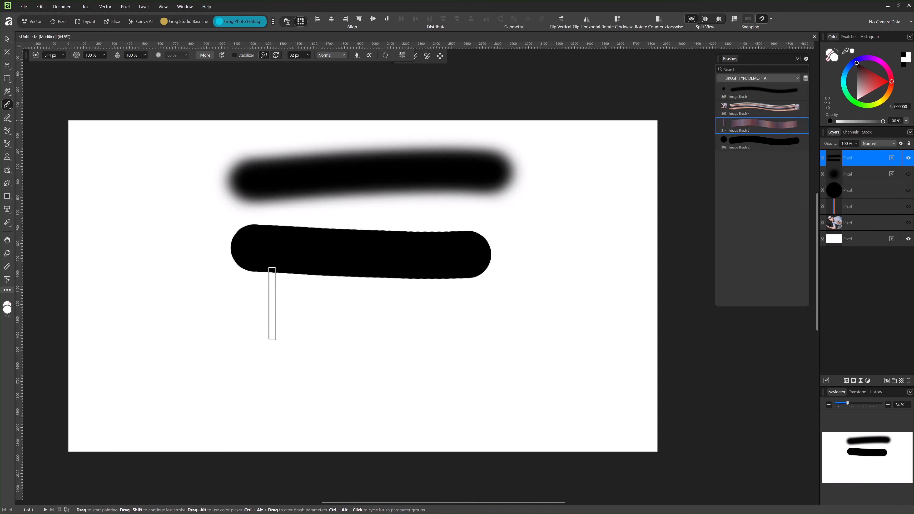
pyautogui.moveTo(245, 309); pyautogui.dragTo(506, 297)
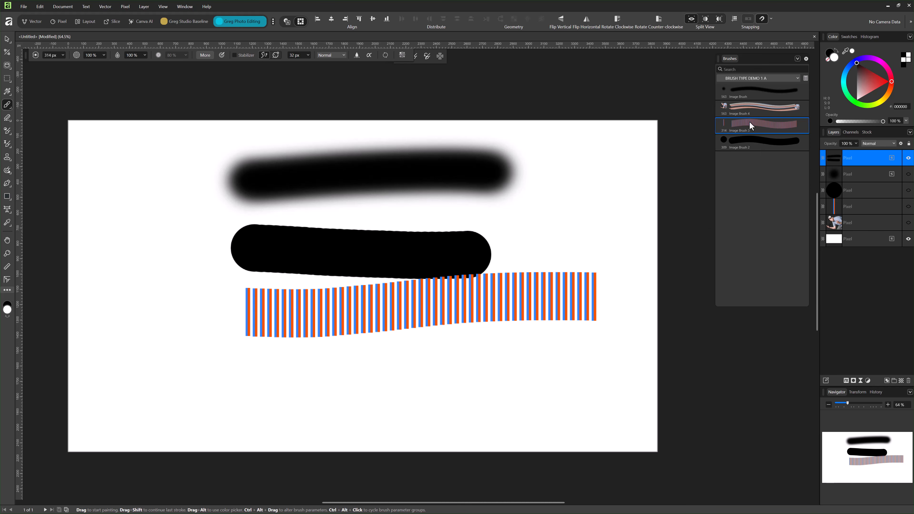
pyautogui.click(748, 109)
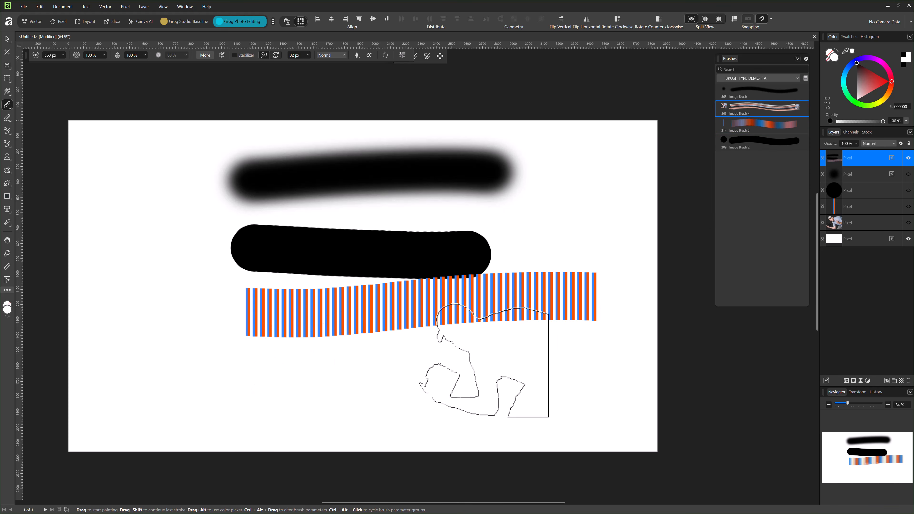
pyautogui.click(193, 398)
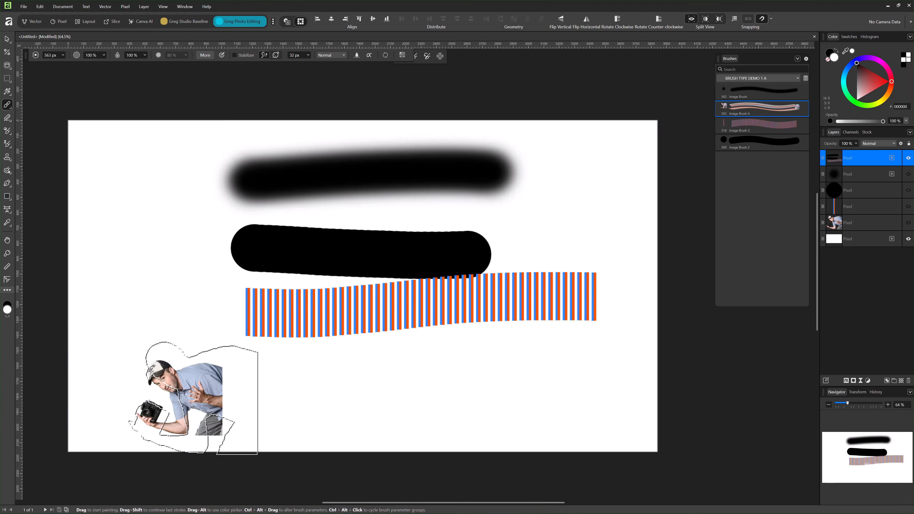
pyautogui.moveTo(193, 398)
pyautogui.mouseDown()
pyautogui.moveTo(405, 395)
pyautogui.moveTo(542, 378)
pyautogui.moveTo(533, 385)
pyautogui.moveTo(696, 406)
pyautogui.moveTo(710, 398)
pyautogui.moveTo(618, 418)
pyautogui.moveTo(637, 400)
pyautogui.mouseUp()
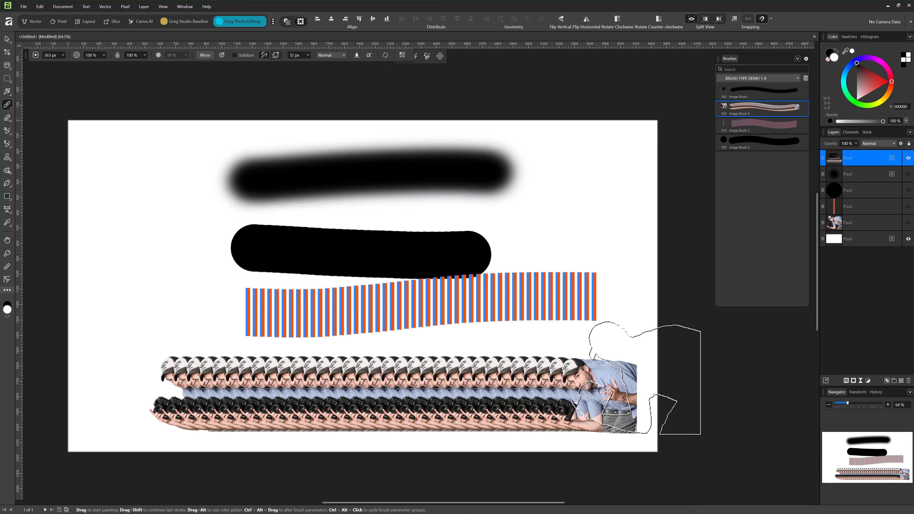
pyautogui.click(798, 58)
pyautogui.click(801, 122)
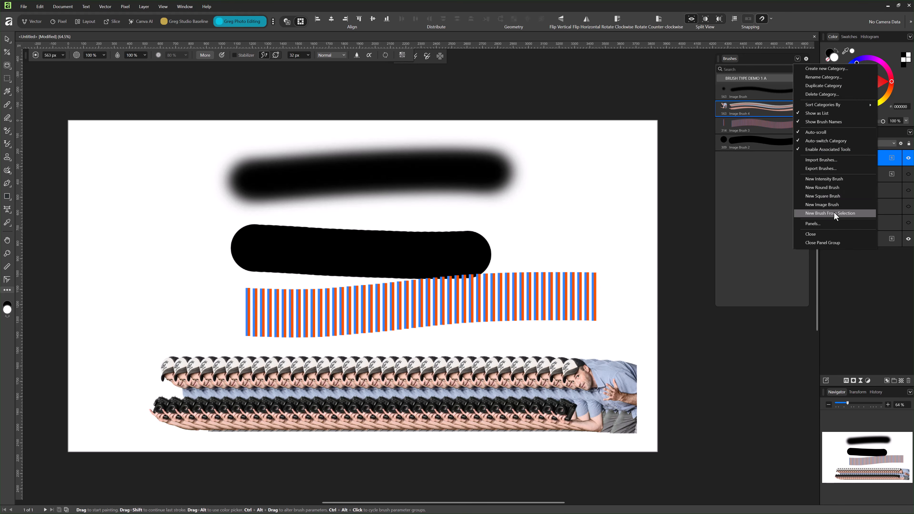
pyautogui.click(762, 199)
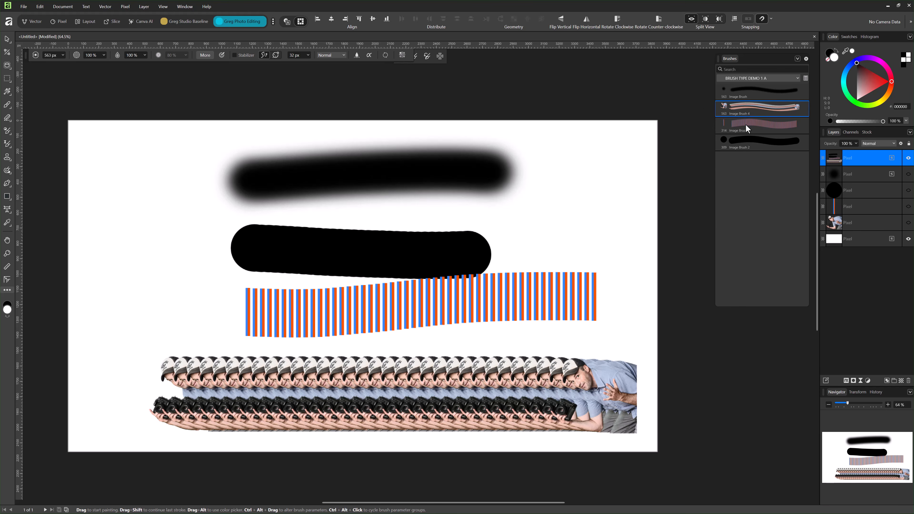
pyautogui.click(737, 131)
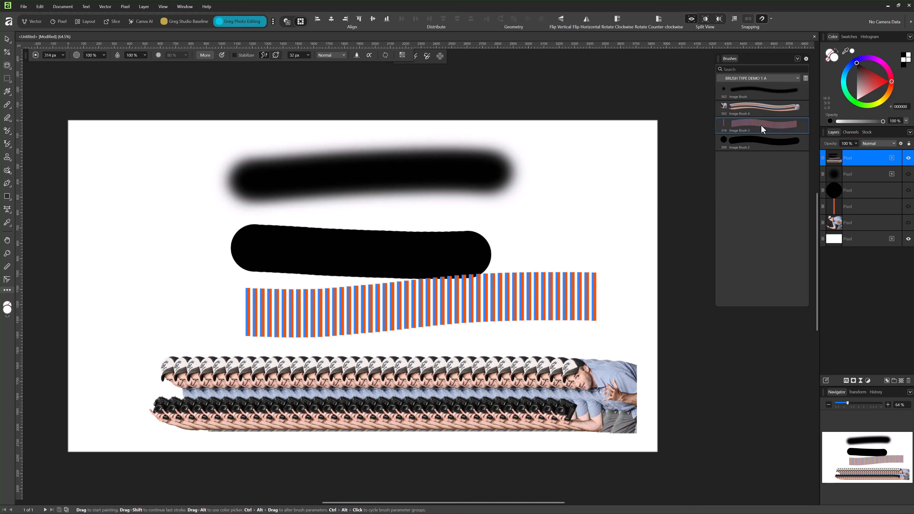
# Paint freehand strokes with the soft Image Brush, trying black, purple 8800FF and orange FF6000 as the brush colour
pyautogui.click(741, 95)
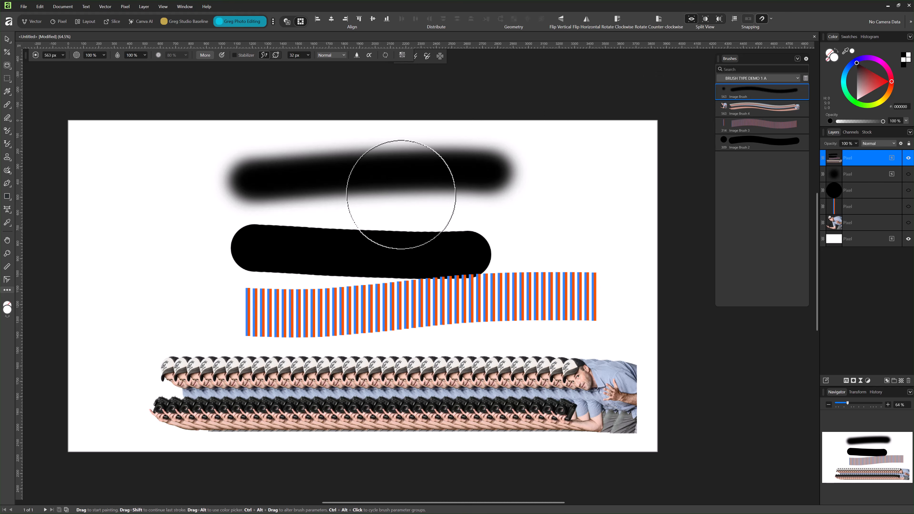
pyautogui.moveTo(186, 208)
pyautogui.mouseDown()
pyautogui.moveTo(129, 220)
pyautogui.moveTo(164, 252)
pyautogui.mouseUp()
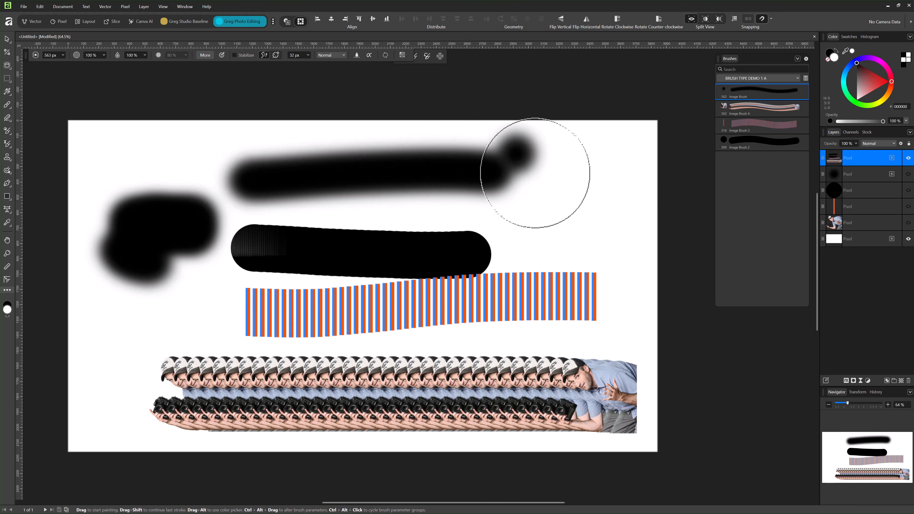
pyautogui.moveTo(856, 61); pyautogui.dragTo(868, 58)
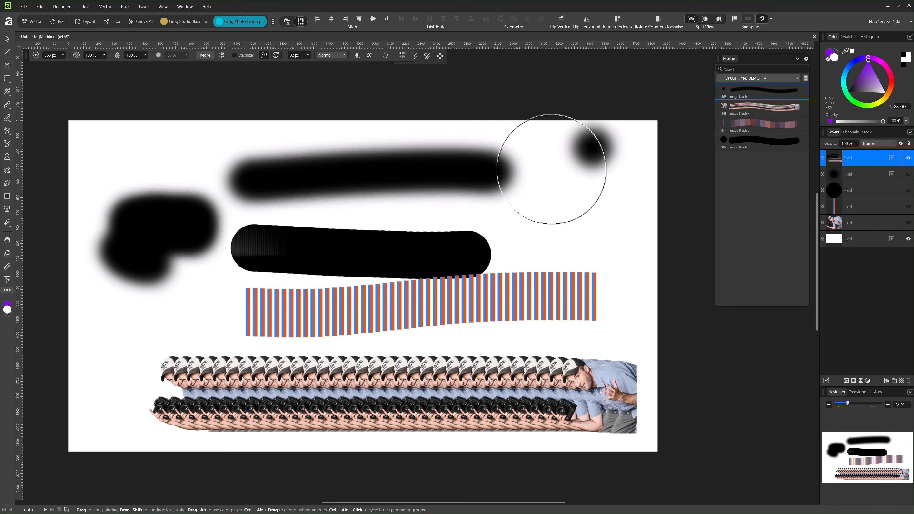
pyautogui.moveTo(553, 176)
pyautogui.mouseDown()
pyautogui.moveTo(564, 208)
pyautogui.moveTo(532, 202)
pyautogui.mouseUp()
pyautogui.moveTo(886, 83); pyautogui.dragTo(891, 92)
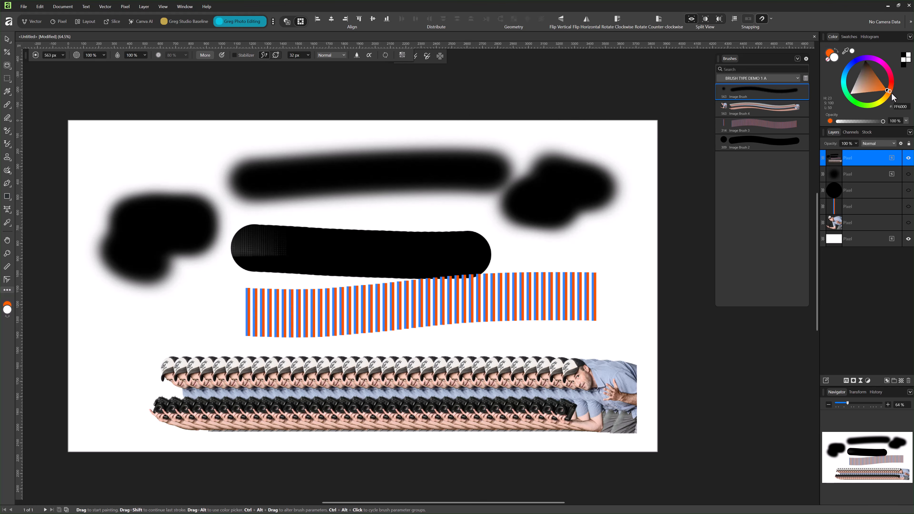
pyautogui.moveTo(504, 164)
pyautogui.mouseDown()
pyautogui.moveTo(218, 184)
pyautogui.moveTo(140, 167)
pyautogui.moveTo(161, 159)
pyautogui.moveTo(322, 222)
pyautogui.moveTo(446, 225)
pyautogui.moveTo(612, 183)
pyautogui.moveTo(536, 158)
pyautogui.moveTo(472, 172)
pyautogui.mouseUp()
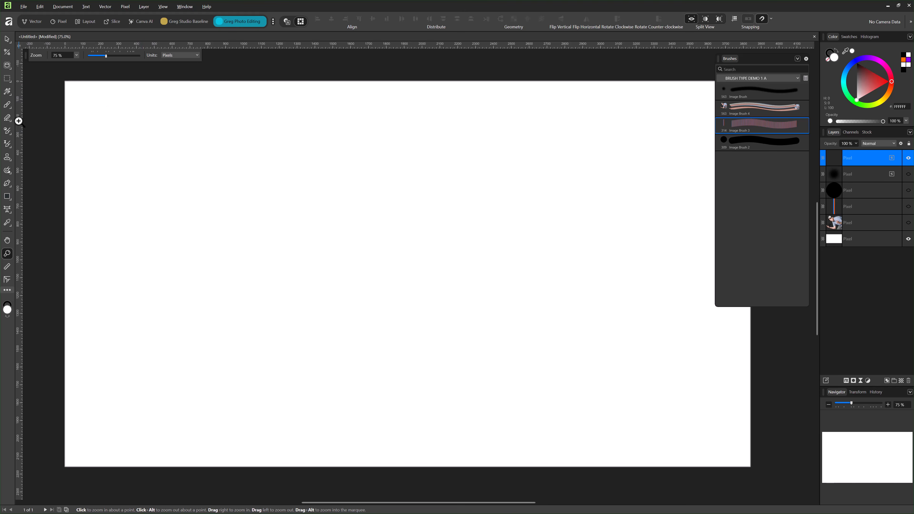
# Activate the Paint Brush tool, try a horizontal stroke with the striped Image Brush 3 and undo it
pyautogui.click(7, 104)
pyautogui.moveTo(275, 180); pyautogui.dragTo(446, 183)
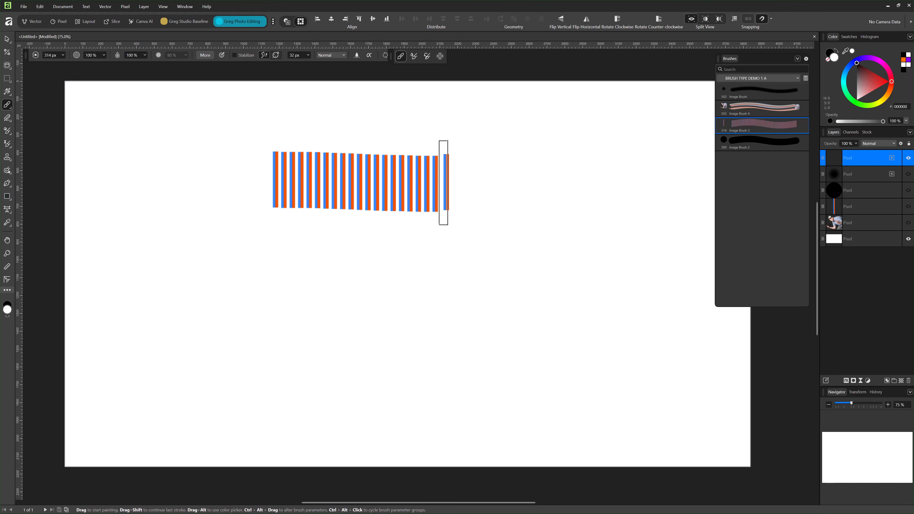
pyautogui.hotkey('ctrl', 'z')
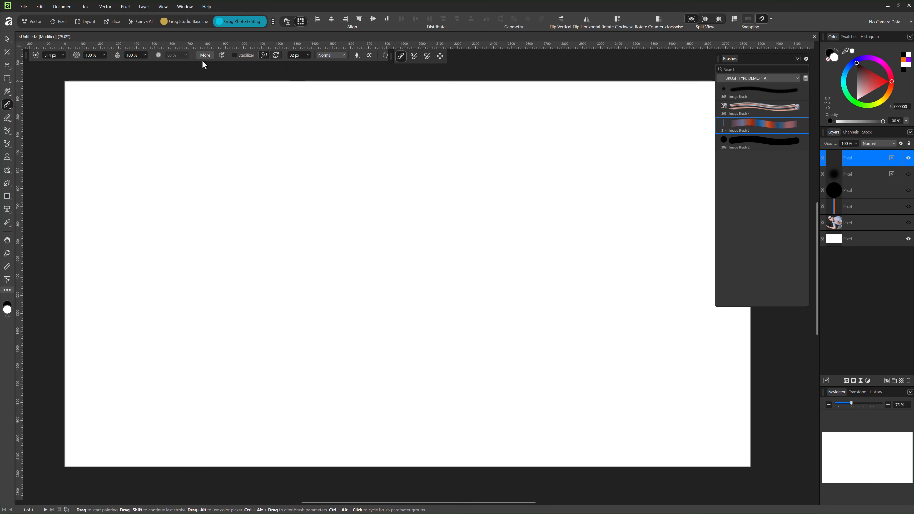
# Set the striped brush's spacing to 2 %
pyautogui.click(204, 55)
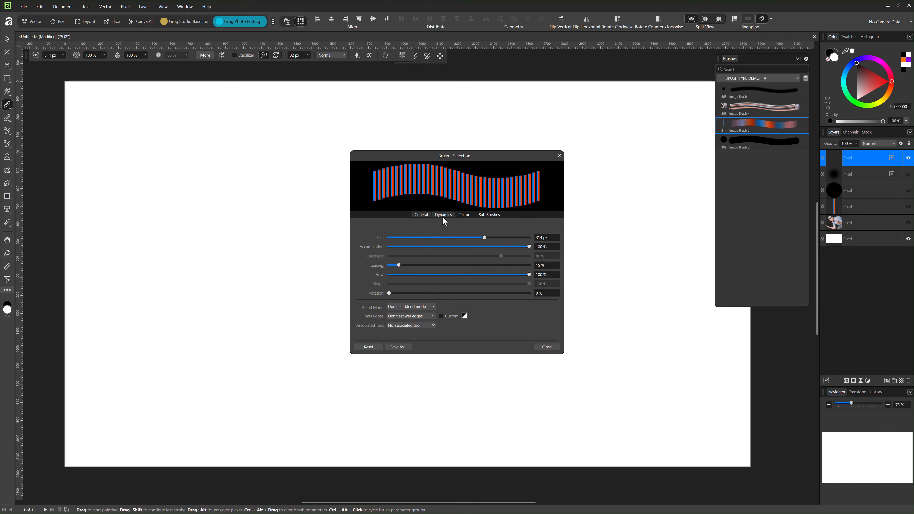
pyautogui.moveTo(400, 266); pyautogui.dragTo(386, 270)
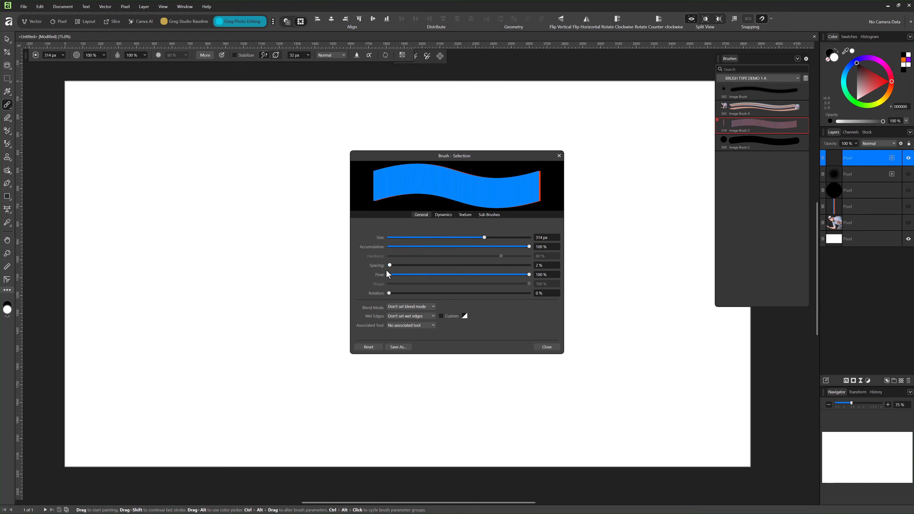
pyautogui.click(559, 156)
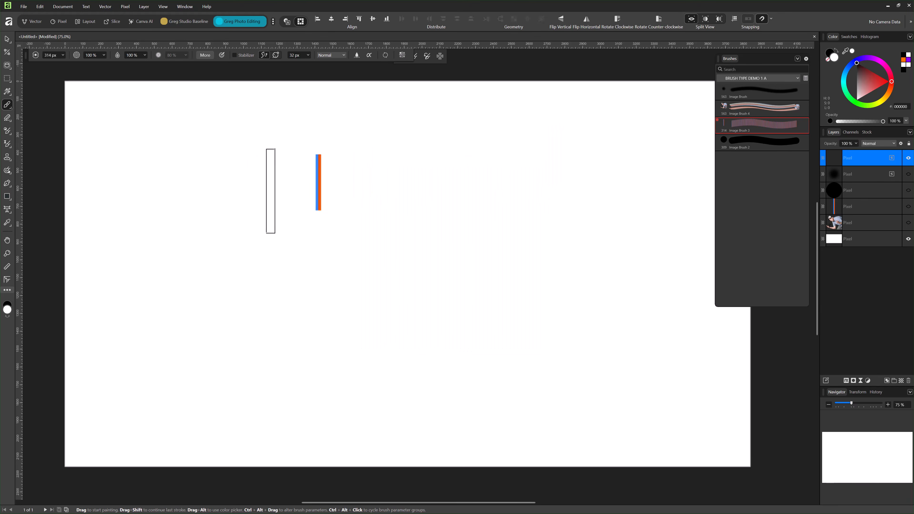
# Try the reduced spacing with a long horizontal striped-brush stroke across the canvas and back, and undo it
pyautogui.moveTo(201, 214); pyautogui.dragTo(596, 235)
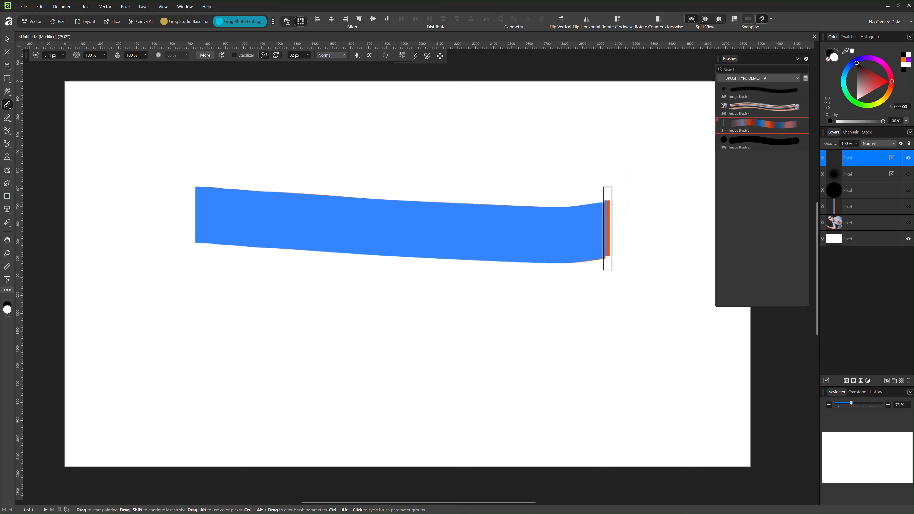
pyautogui.moveTo(602, 220)
pyautogui.mouseDown()
pyautogui.moveTo(557, 228)
pyautogui.moveTo(440, 233)
pyautogui.mouseUp()
pyautogui.hotkey('ctrl', 'z')
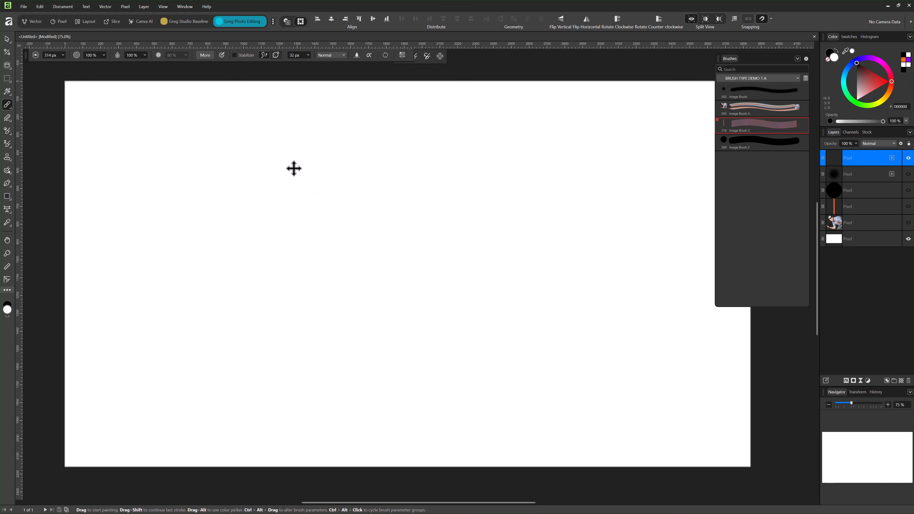
# Try several winding ribbon strokes down the canvas with the striped brush and undo them all
pyautogui.moveTo(277, 102)
pyautogui.mouseDown()
pyautogui.moveTo(188, 392)
pyautogui.moveTo(386, 468)
pyautogui.mouseUp()
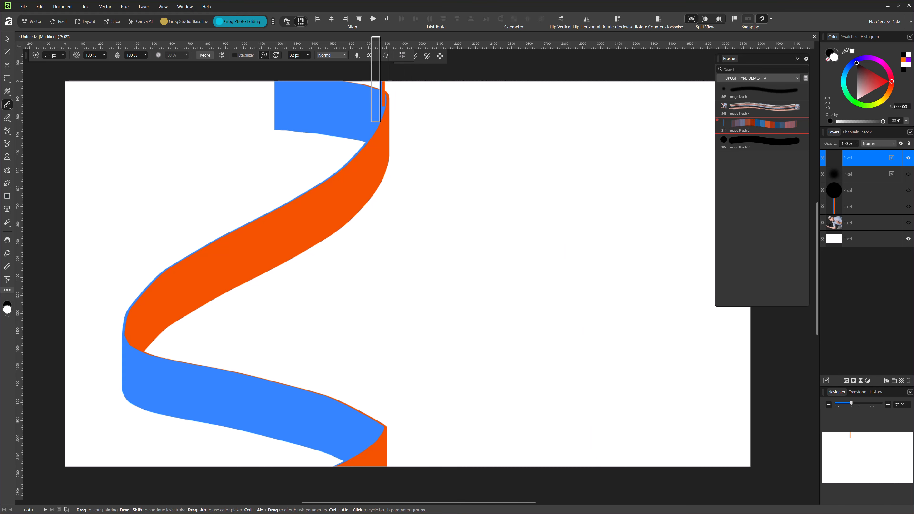
pyautogui.moveTo(440, 98)
pyautogui.mouseDown()
pyautogui.moveTo(449, 355)
pyautogui.moveTo(464, 468)
pyautogui.mouseUp()
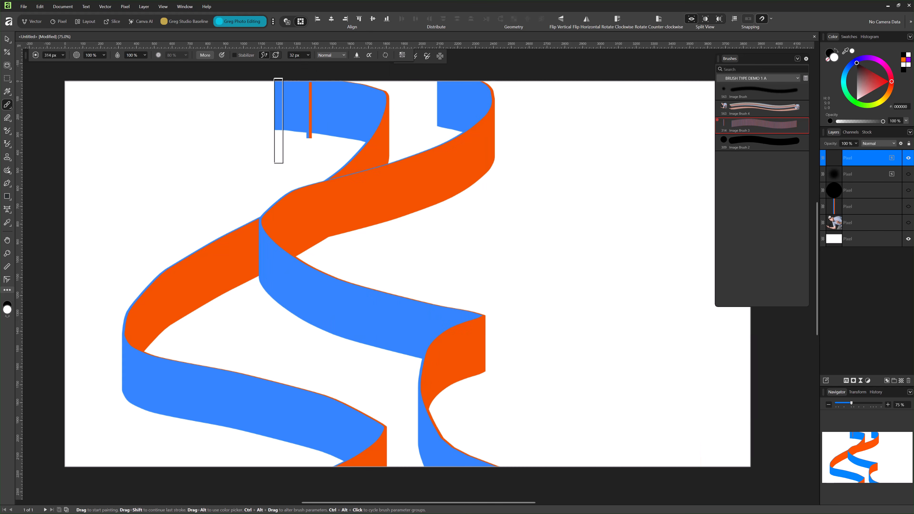
pyautogui.moveTo(260, 121); pyautogui.dragTo(494, 482)
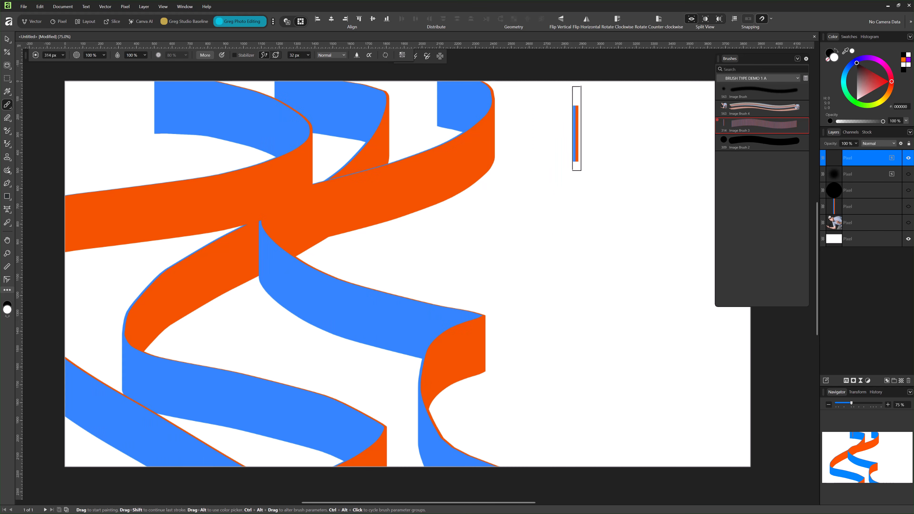
pyautogui.moveTo(532, 129); pyautogui.dragTo(613, 168)
pyautogui.hotkey('ctrl', 'z')
pyautogui.hotkey('ctrl', 'z')
pyautogui.hotkey('ctrl', 'z')
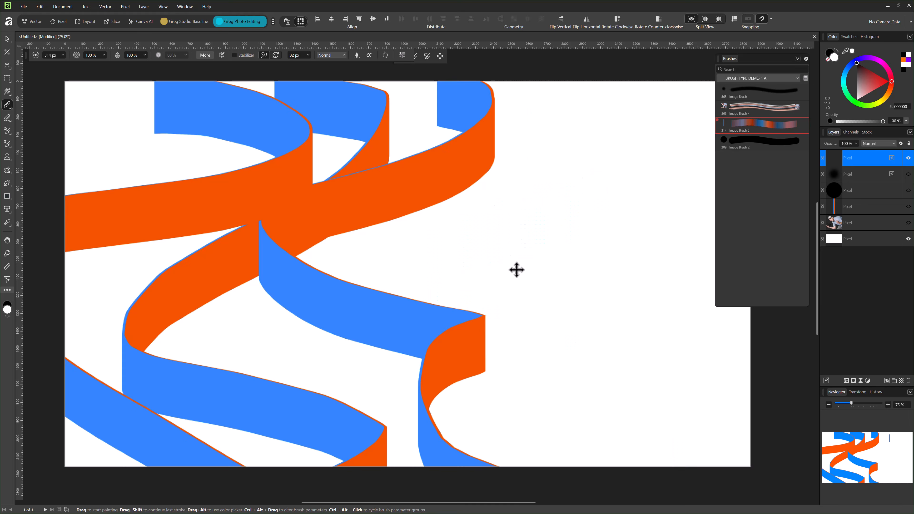
pyautogui.hotkey('ctrl', 'z')
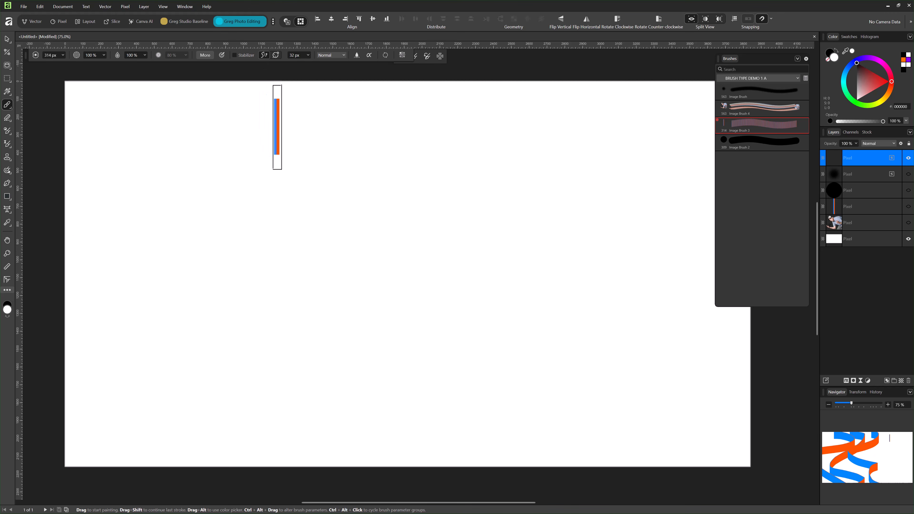
pyautogui.hotkey('ctrl', 'z')
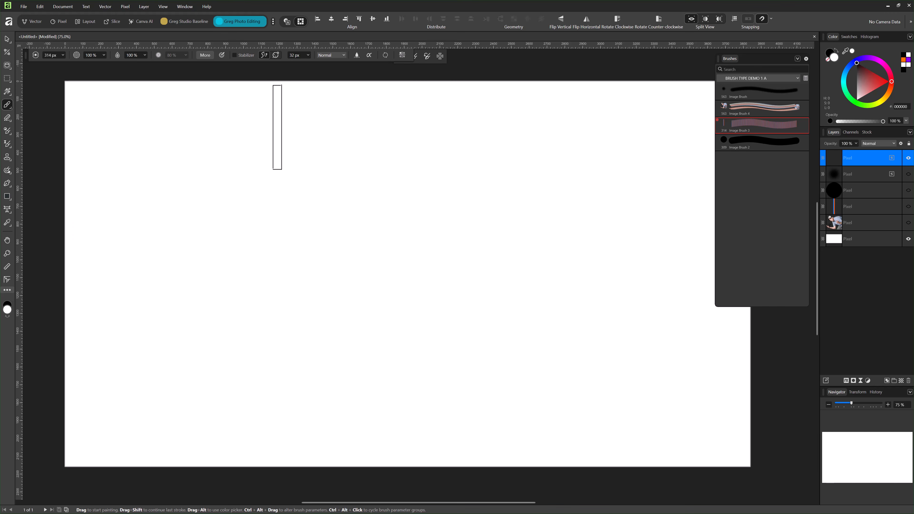
# Paint one winding blue-and-orange ribbon down the canvas with the striped brush, ending in a sweep near the lower edge
pyautogui.moveTo(148, 105)
pyautogui.mouseDown()
pyautogui.moveTo(172, 189)
pyautogui.moveTo(396, 421)
pyautogui.mouseUp()
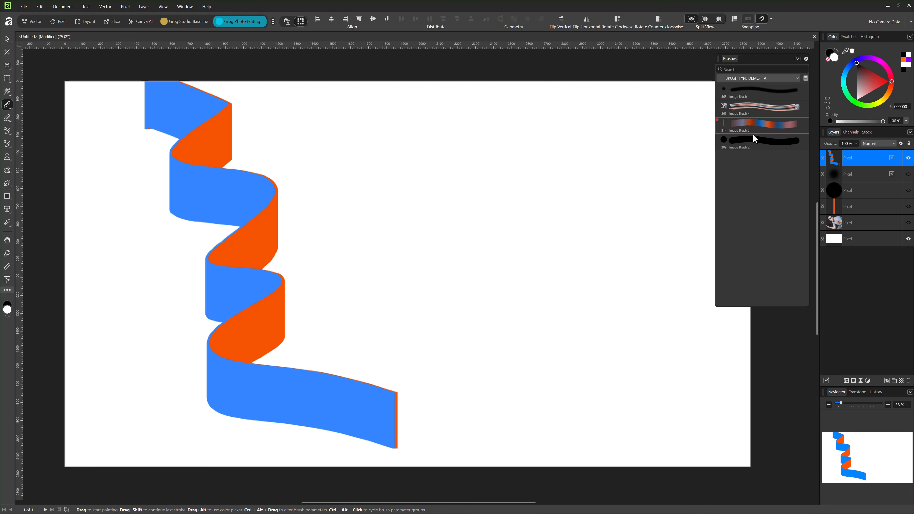
# Try a winding freehand stroke over the canvas with the photographer-shaped Image Brush 4 and undo it
pyautogui.click(756, 108)
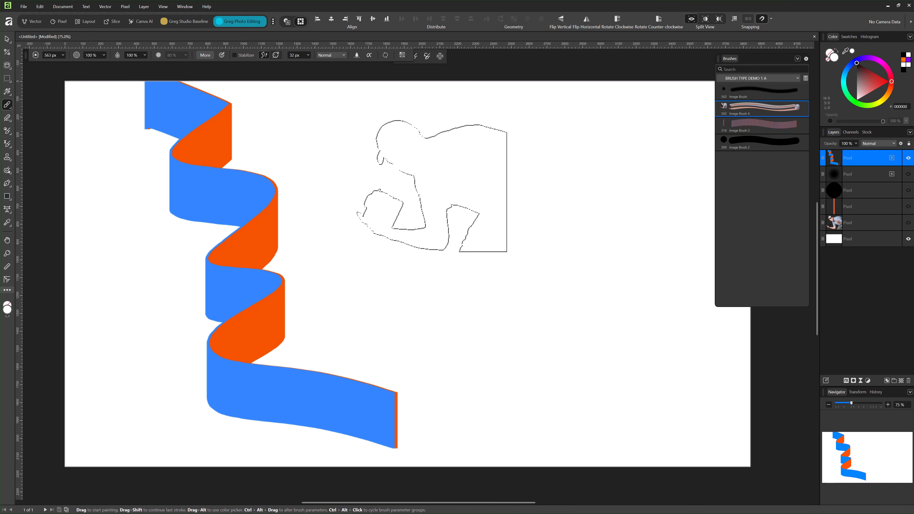
pyautogui.moveTo(454, 179)
pyautogui.mouseDown()
pyautogui.moveTo(546, 180)
pyautogui.moveTo(381, 196)
pyautogui.moveTo(300, 314)
pyautogui.moveTo(276, 223)
pyautogui.moveTo(445, 224)
pyautogui.moveTo(563, 339)
pyautogui.moveTo(657, 335)
pyautogui.moveTo(639, 376)
pyautogui.moveTo(618, 376)
pyautogui.moveTo(599, 299)
pyautogui.moveTo(543, 348)
pyautogui.moveTo(547, 252)
pyautogui.moveTo(511, 219)
pyautogui.moveTo(566, 215)
pyautogui.moveTo(538, 319)
pyautogui.moveTo(595, 420)
pyautogui.moveTo(561, 400)
pyautogui.mouseUp()
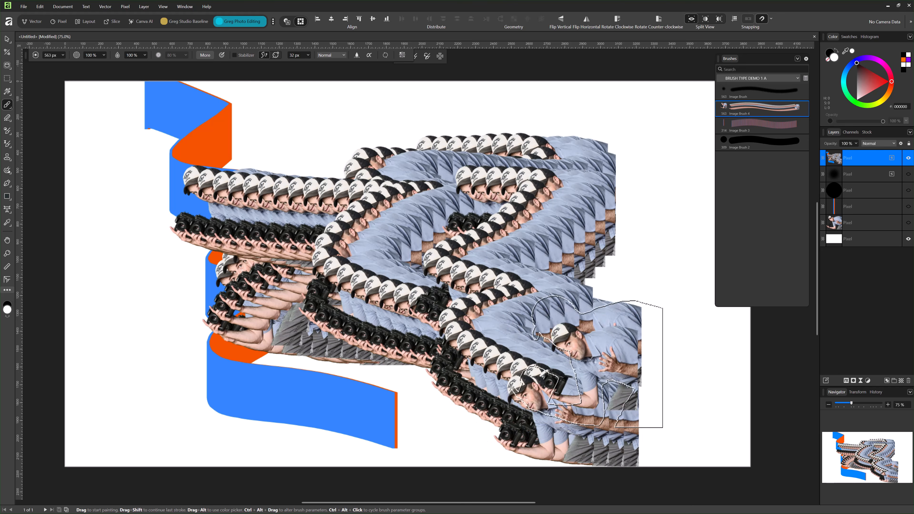
pyautogui.hotkey('ctrl', 'z')
pyautogui.hotkey('ctrl', 'z')
pyautogui.hotkey('ctrl', 'z')
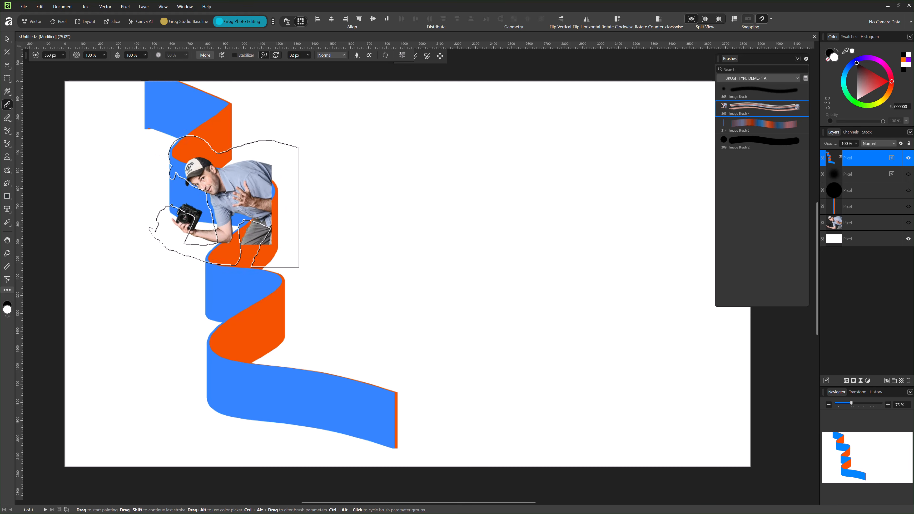
# Add an HSL adjustment layer above the blue-and-orange ribbon and shift its hue
pyautogui.press('v')
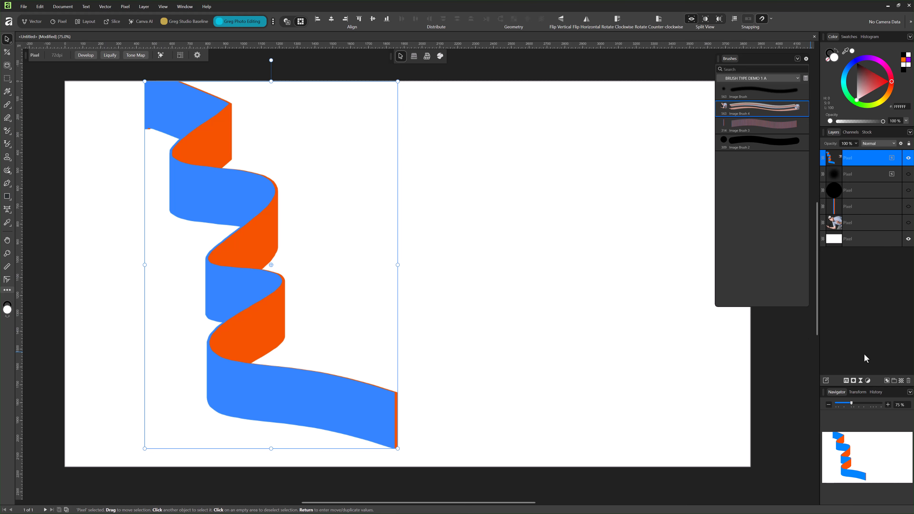
pyautogui.click(861, 380)
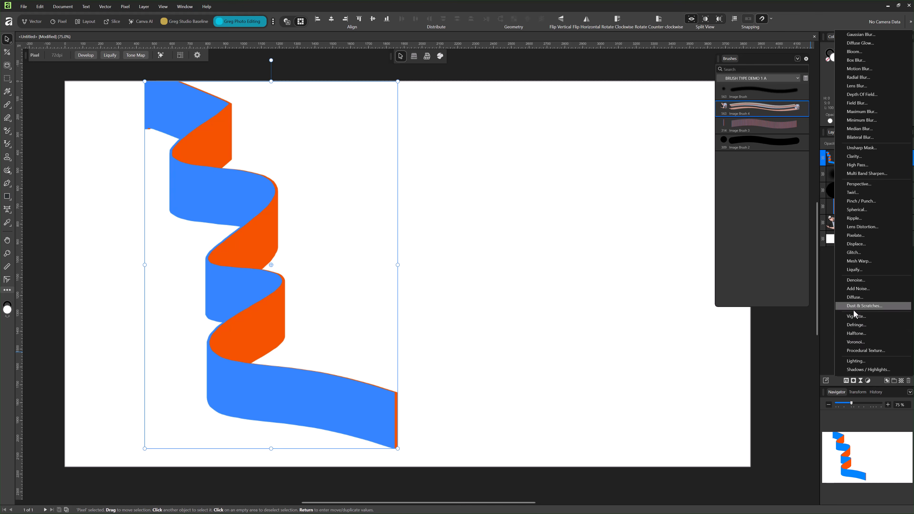
pyautogui.click(830, 353)
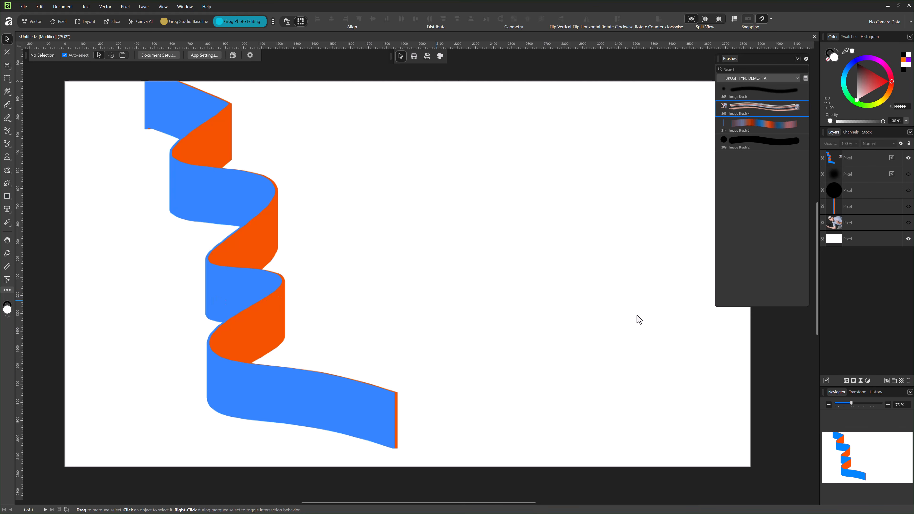
pyautogui.click(865, 380)
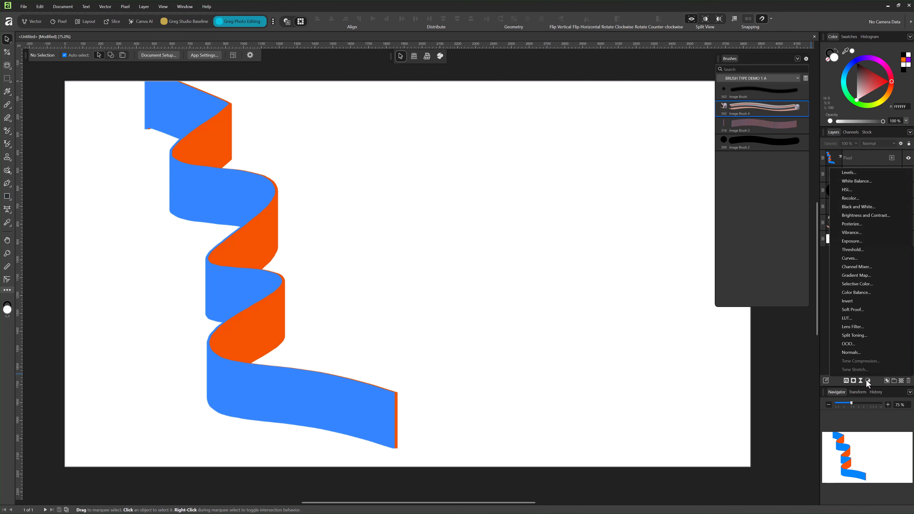
pyautogui.click(847, 190)
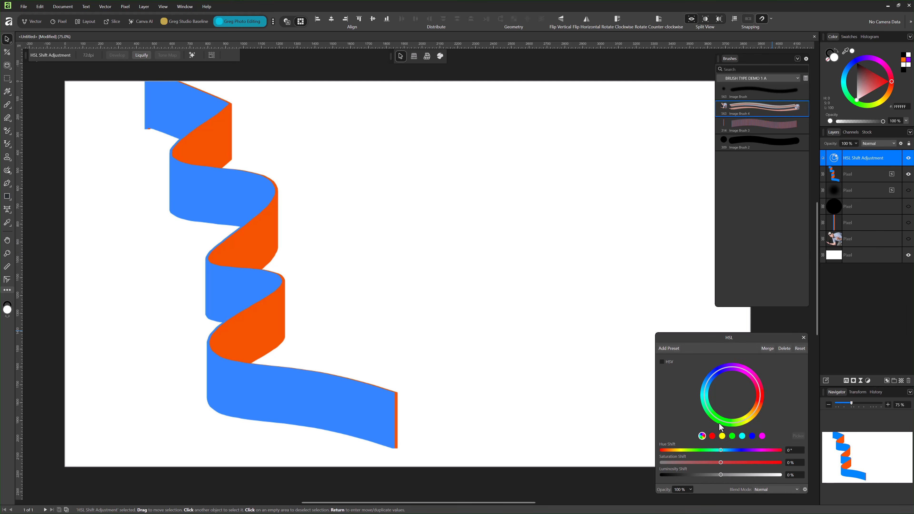
pyautogui.moveTo(722, 452)
pyautogui.mouseDown()
pyautogui.moveTo(708, 451)
pyautogui.moveTo(736, 451)
pyautogui.mouseUp()
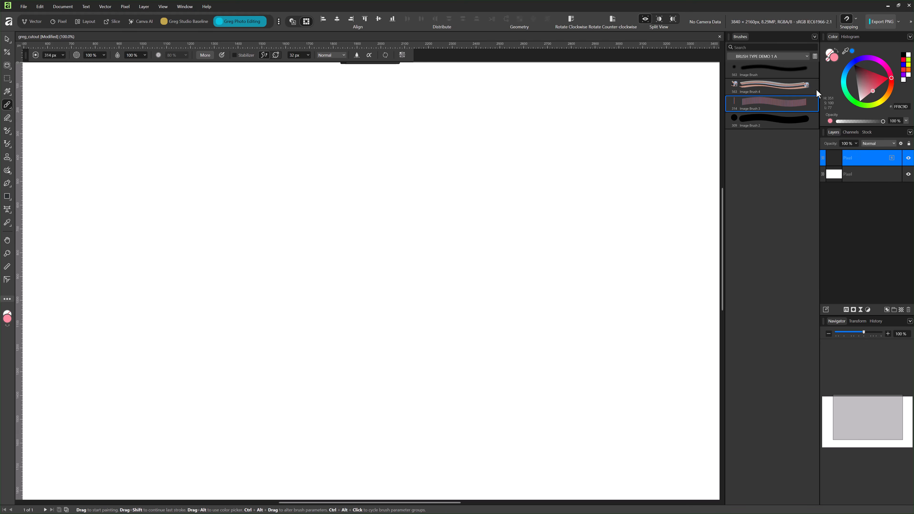
pyautogui.click(814, 37)
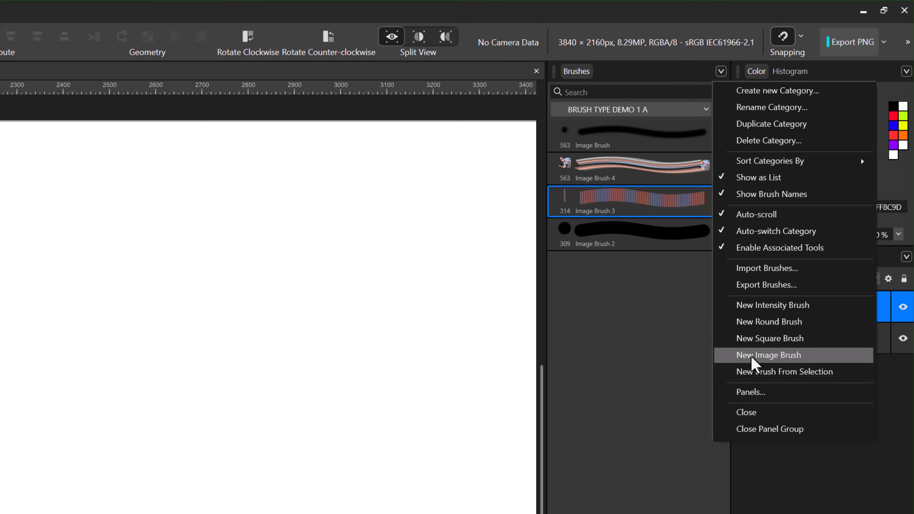
pyautogui.click(753, 359)
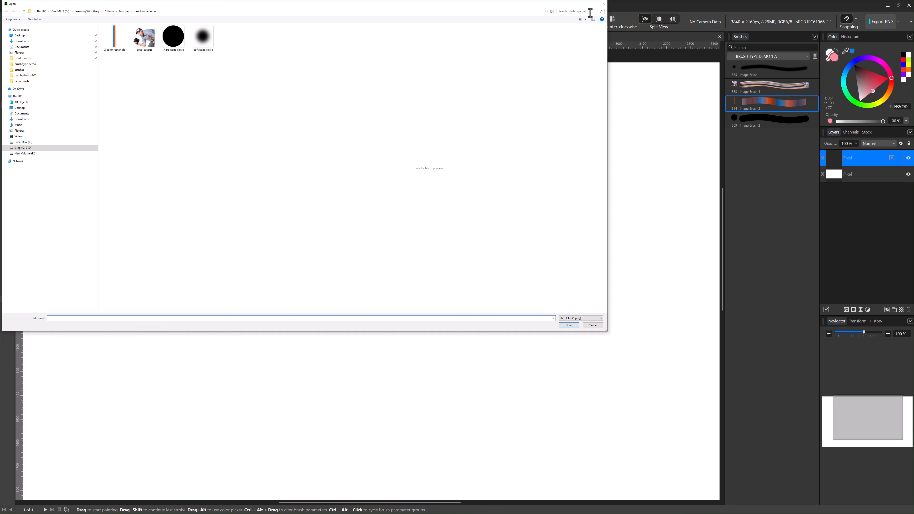
pyautogui.click(604, 5)
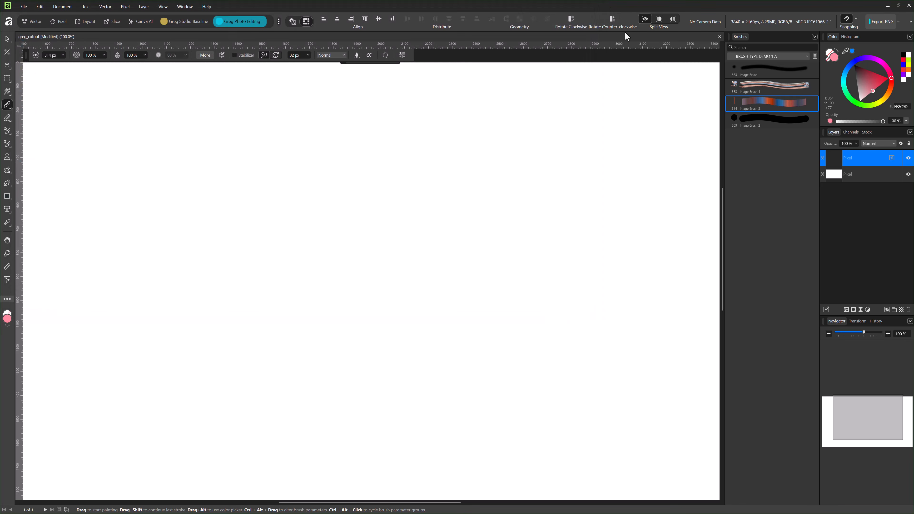
# Create new intensity brushes from the PNG files 2 color rectangle, greg_cutout, hard edge circle and soft edge circle
pyautogui.click(813, 36)
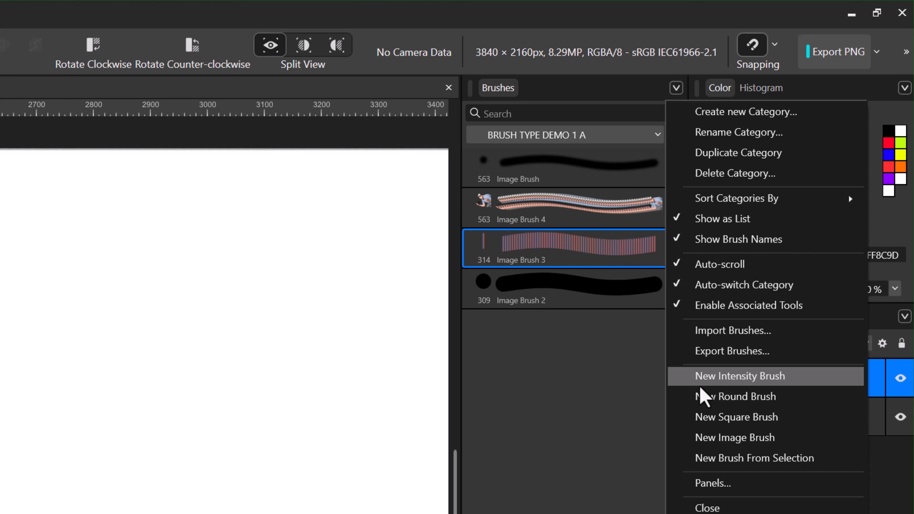
pyautogui.click(692, 377)
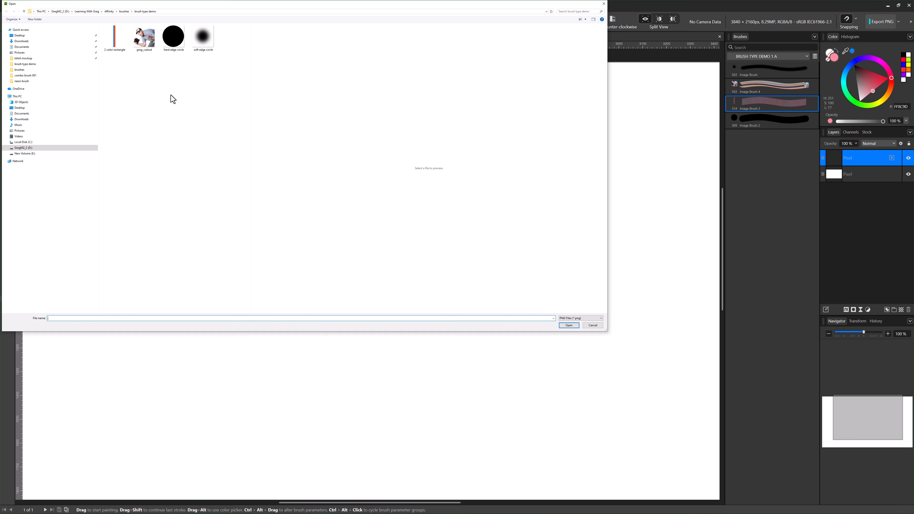
pyautogui.click(120, 46)
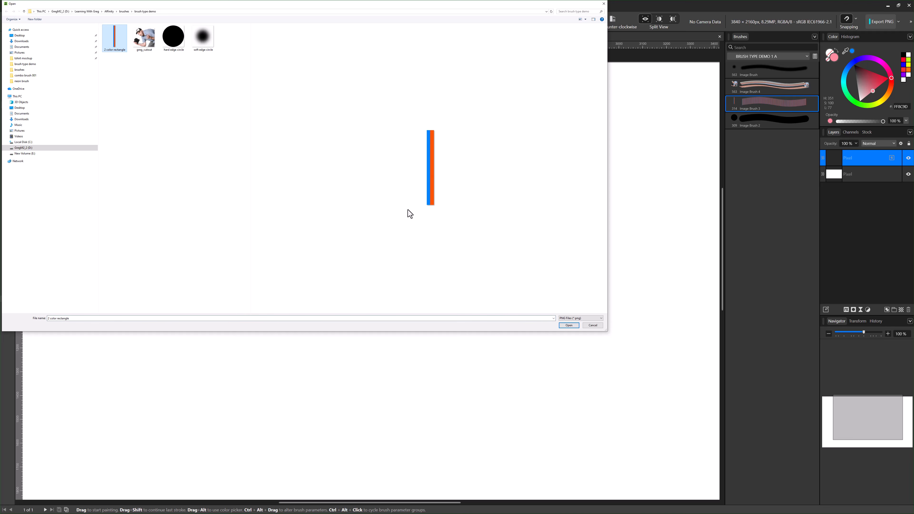
pyautogui.click(565, 326)
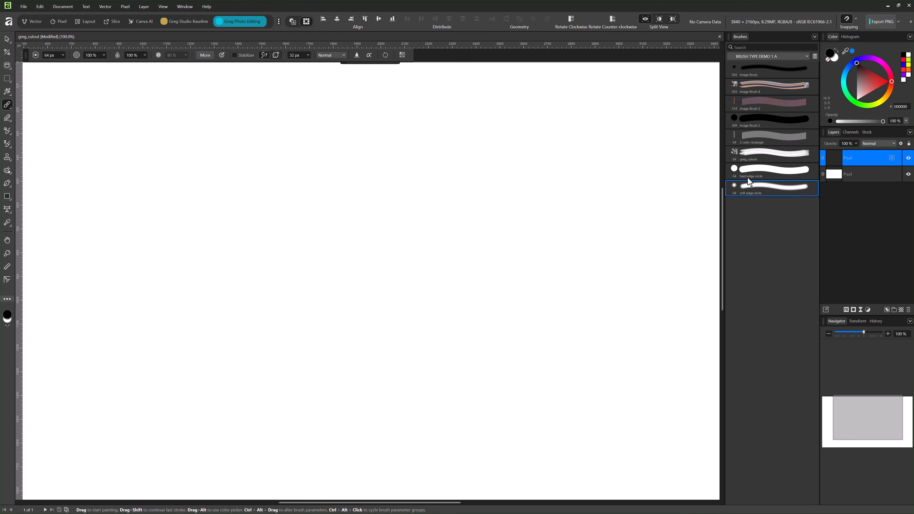
# Select the hard edge circle intensity brush and examine its hardness setting
pyautogui.click(755, 171)
pyautogui.moveTo(526, 183); pyautogui.dragTo(532, 183)
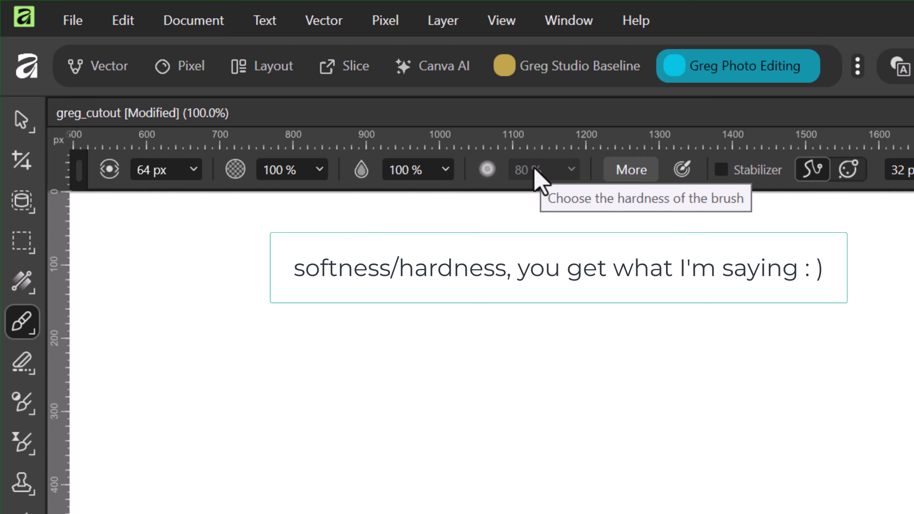
pyautogui.click(656, 280)
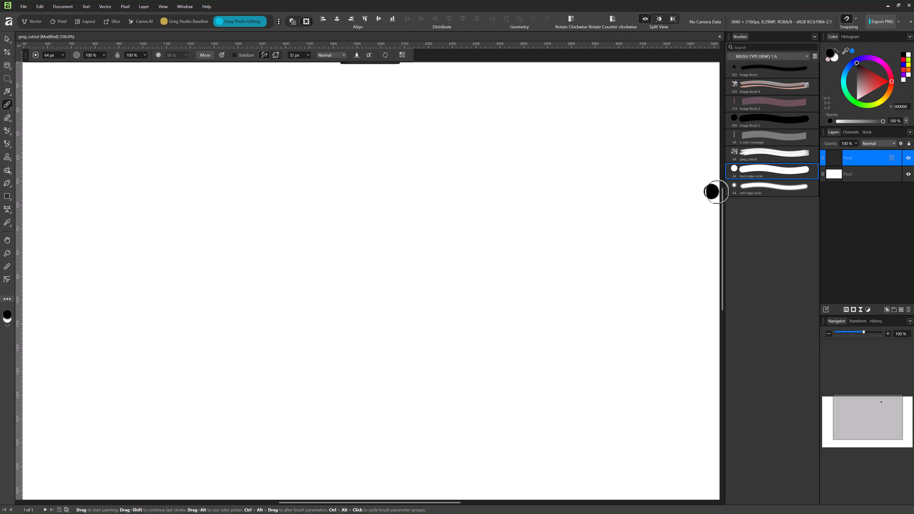
# Paint black back-and-forth strokes with the soft edge circle brush and another band above them with the hard edge circle brush
pyautogui.click(754, 192)
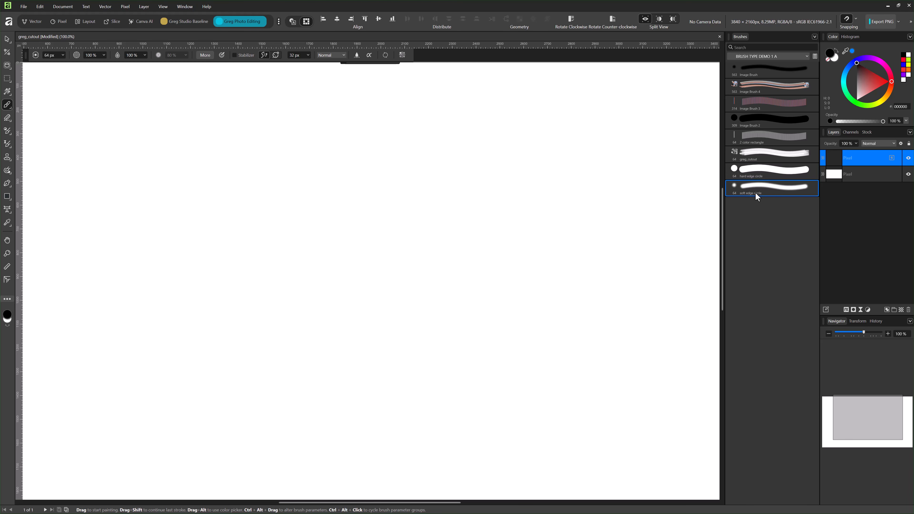
pyautogui.moveTo(453, 285)
pyautogui.mouseDown()
pyautogui.moveTo(329, 277)
pyautogui.moveTo(335, 303)
pyautogui.moveTo(427, 327)
pyautogui.moveTo(331, 336)
pyautogui.moveTo(266, 312)
pyautogui.mouseUp()
pyautogui.click(96, 404)
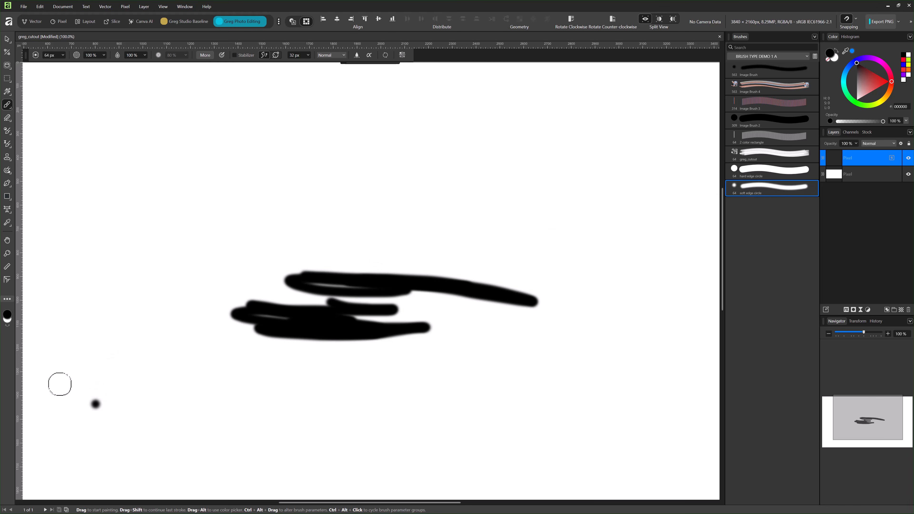
pyautogui.click(768, 178)
pyautogui.moveTo(262, 250)
pyautogui.mouseDown()
pyautogui.moveTo(506, 257)
pyautogui.moveTo(373, 245)
pyautogui.moveTo(445, 241)
pyautogui.moveTo(413, 238)
pyautogui.mouseUp()
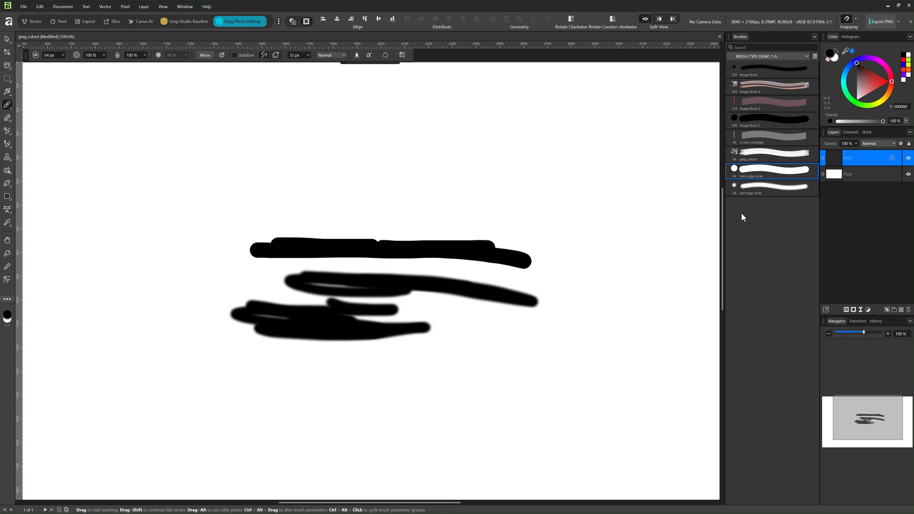
# Paint black strokes above the others with the greg_cutout brush and the 2 color rectangle brush at 64 px
pyautogui.click(758, 157)
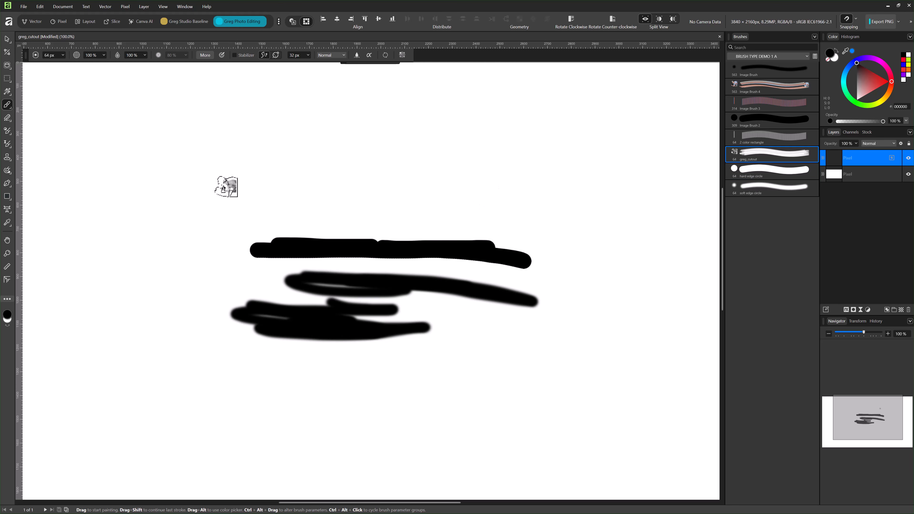
pyautogui.moveTo(226, 187)
pyautogui.mouseDown()
pyautogui.moveTo(424, 198)
pyautogui.moveTo(376, 202)
pyautogui.mouseUp()
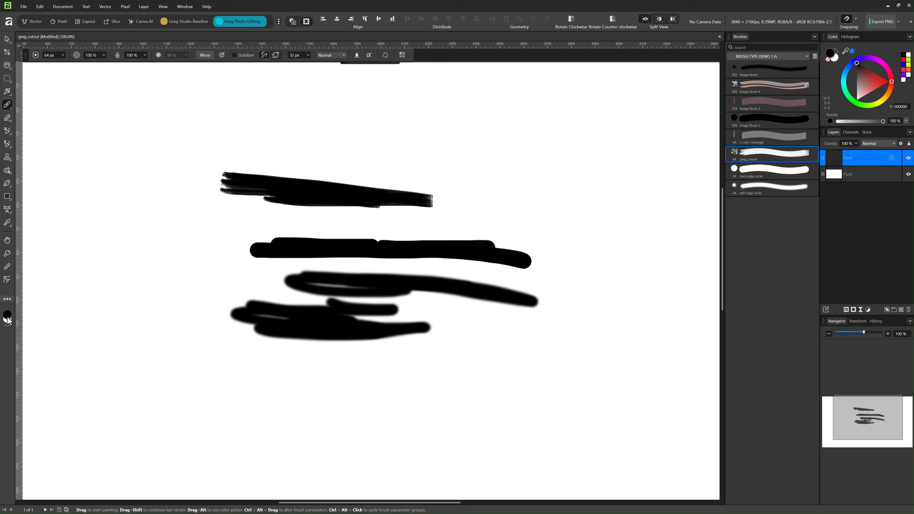
pyautogui.click(762, 144)
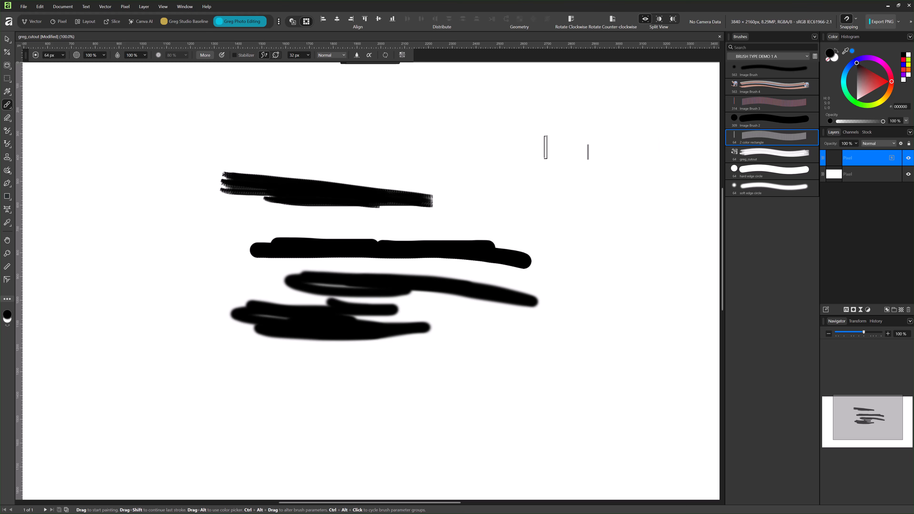
pyautogui.moveTo(238, 136)
pyautogui.mouseDown()
pyautogui.moveTo(432, 125)
pyautogui.moveTo(402, 139)
pyautogui.moveTo(395, 150)
pyautogui.moveTo(404, 163)
pyautogui.moveTo(524, 164)
pyautogui.mouseUp()
# Try vertical strokes with the 2 color rectangle brush enlarged to 521 px and clear all painted strokes from the layer
pyautogui.click(589, 177)
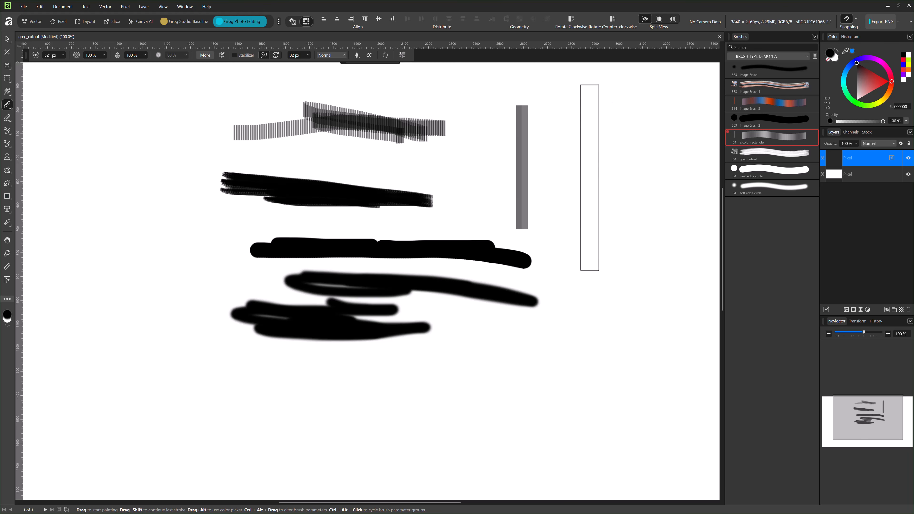
pyautogui.moveTo(637, 186)
pyautogui.mouseDown()
pyautogui.moveTo(627, 263)
pyautogui.moveTo(593, 303)
pyautogui.moveTo(573, 304)
pyautogui.mouseUp()
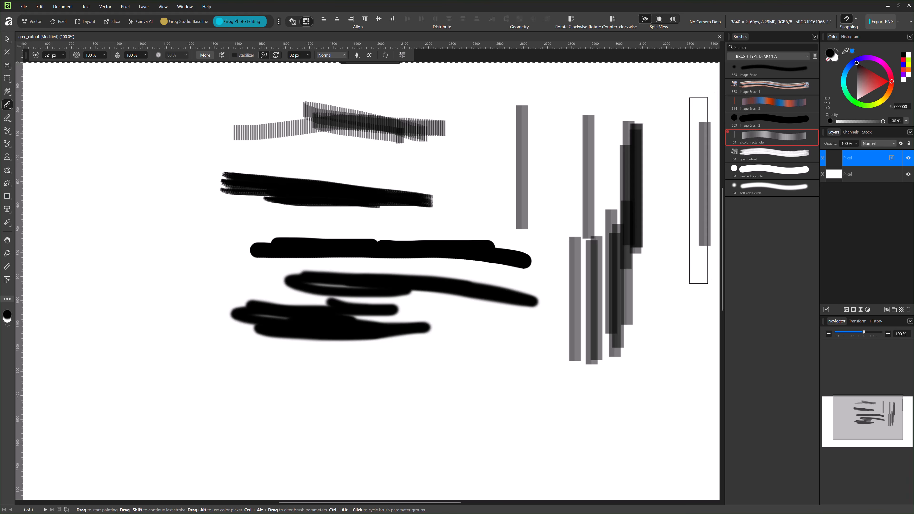
pyautogui.hotkey('ctrl', 'BackSpace')
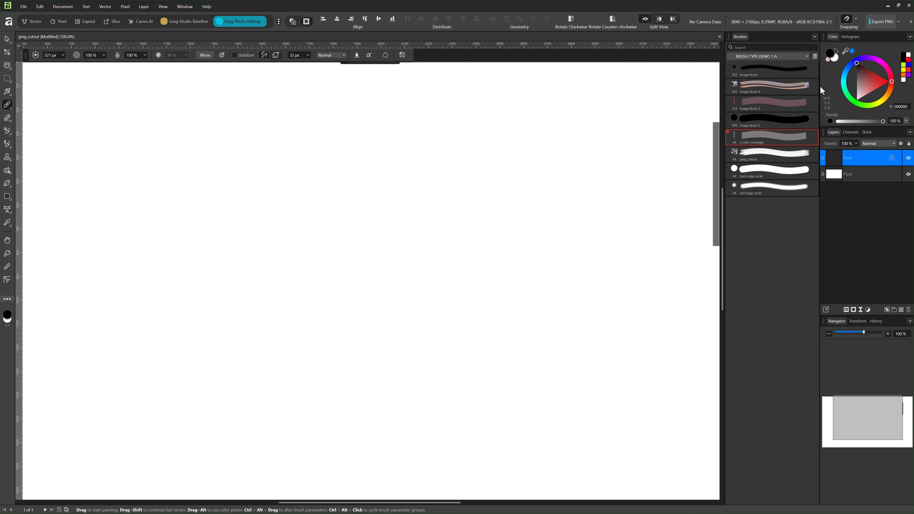
# Try a winding stroke in colour CF7F7F with the 2 color rectangle brush and undo it
pyautogui.click(876, 81)
pyautogui.moveTo(876, 85); pyautogui.dragTo(867, 87)
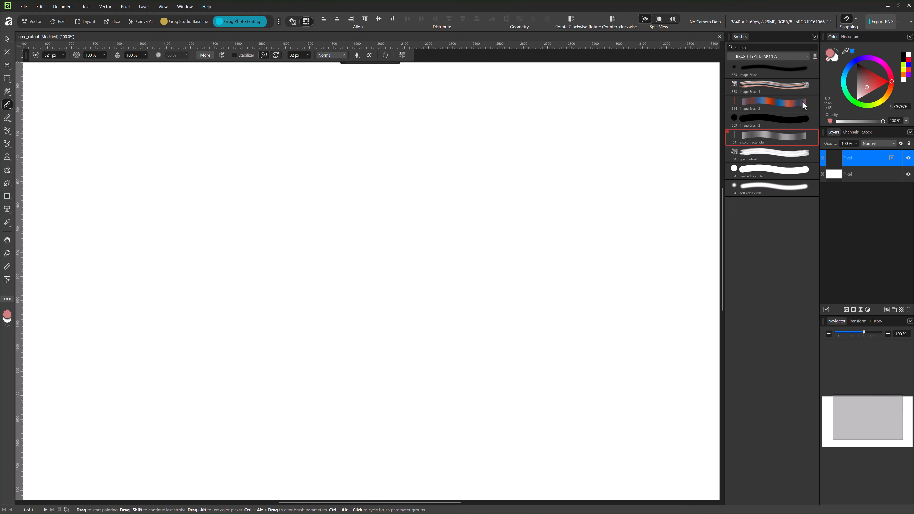
pyautogui.moveTo(267, 155)
pyautogui.mouseDown()
pyautogui.moveTo(178, 272)
pyautogui.moveTo(252, 435)
pyautogui.mouseUp()
pyautogui.hotkey('ctrl', 'z')
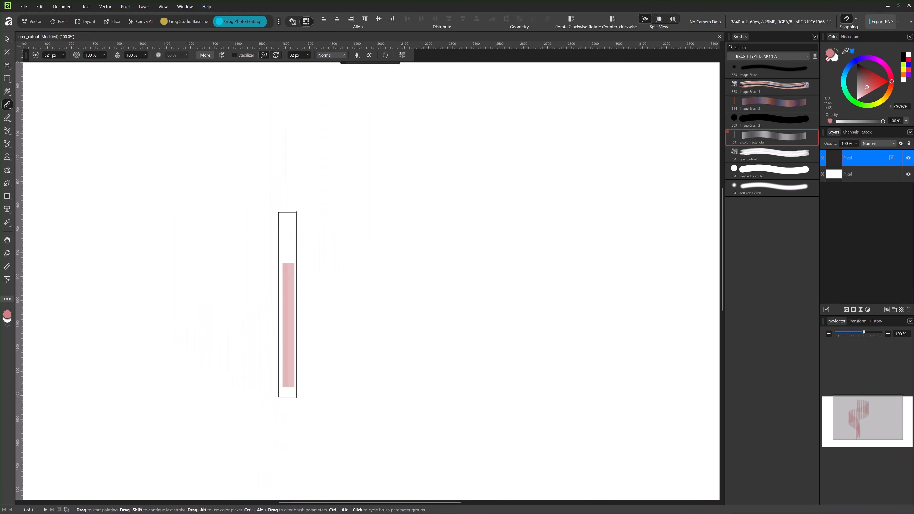
# Paint strokes in colour 7F8DCF with the hard edge circle brush and more below them with the soft edge circle brush
pyautogui.click(771, 168)
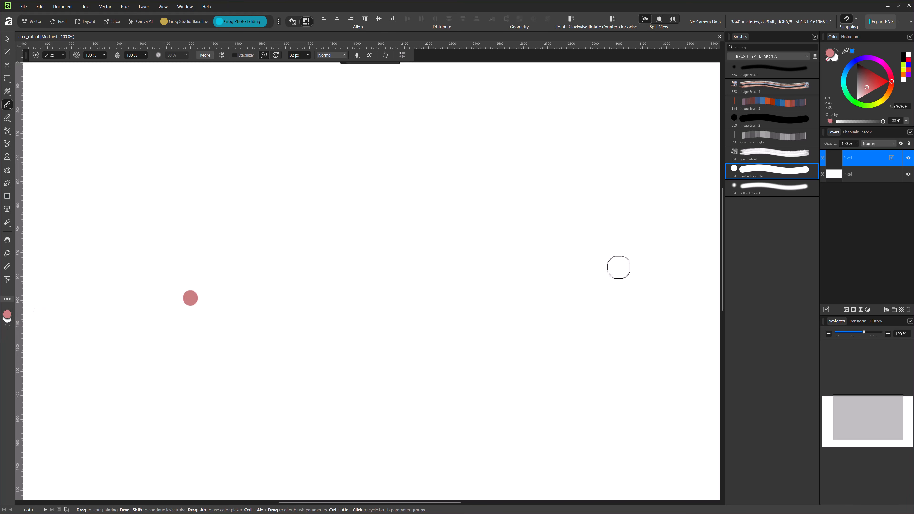
pyautogui.click(853, 63)
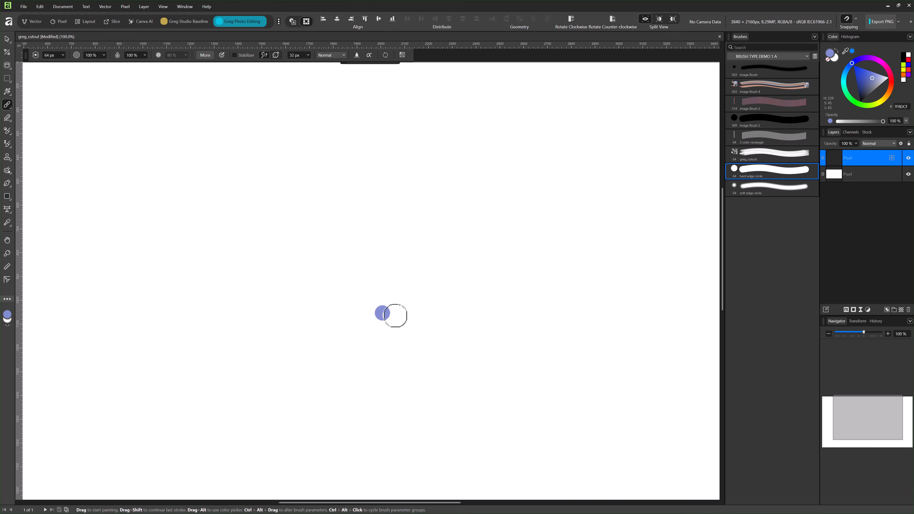
pyautogui.moveTo(297, 344)
pyautogui.mouseDown()
pyautogui.moveTo(435, 358)
pyautogui.moveTo(198, 362)
pyautogui.moveTo(539, 359)
pyautogui.moveTo(529, 361)
pyautogui.mouseUp()
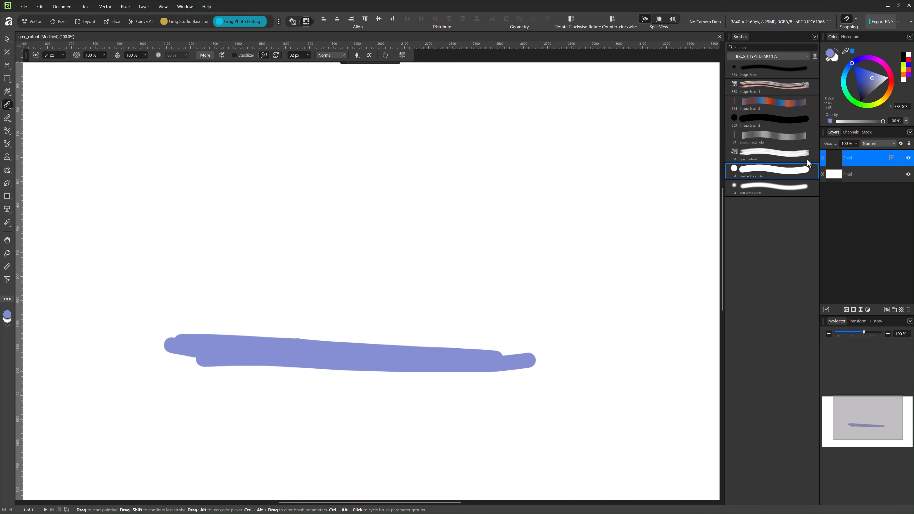
pyautogui.click(769, 191)
pyautogui.moveTo(216, 411)
pyautogui.mouseDown()
pyautogui.moveTo(359, 417)
pyautogui.moveTo(293, 406)
pyautogui.moveTo(310, 403)
pyautogui.moveTo(269, 361)
pyautogui.mouseUp()
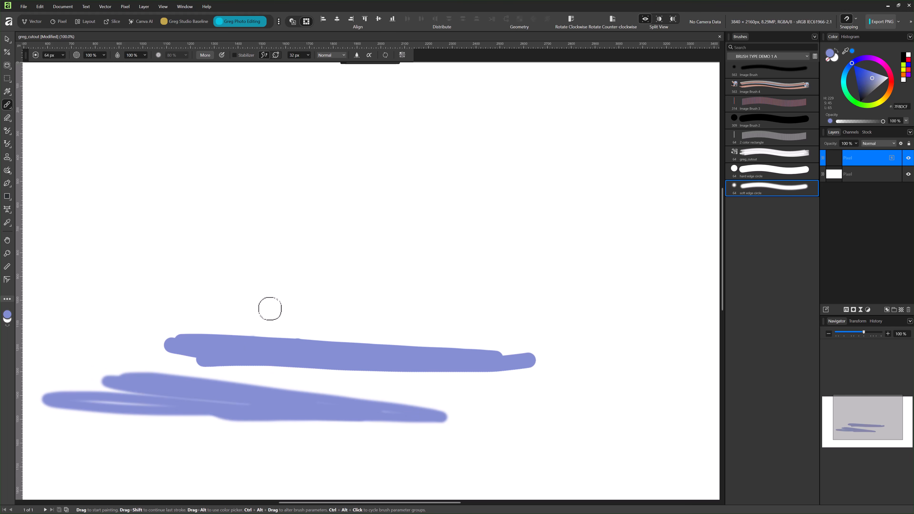
# Select the 2 color rectangle intensity brush and enlarge it to 342 px
pyautogui.click(753, 141)
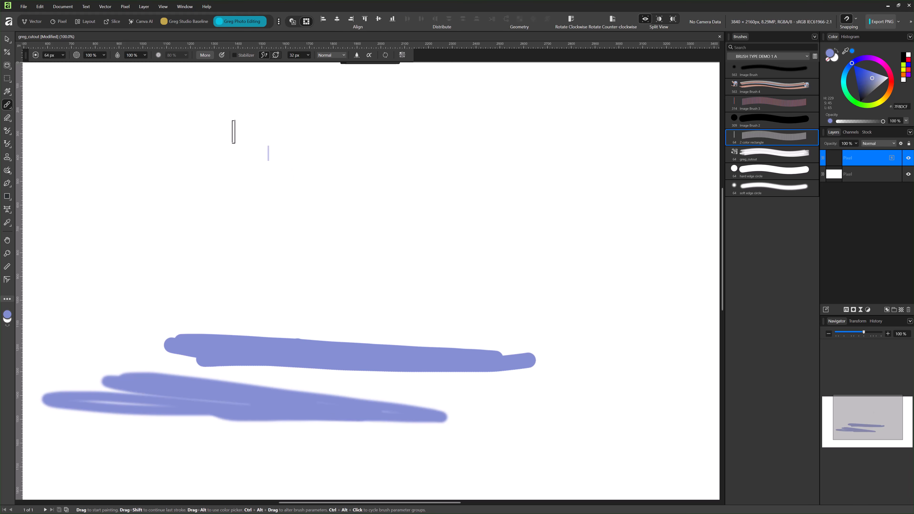
pyautogui.press(']')
pyautogui.press(']')
pyautogui.press(']')
pyautogui.press(']')
pyautogui.press(']')
pyautogui.press(']')
pyautogui.press(']')
pyautogui.press(']')
pyautogui.press(']')
pyautogui.press(']')
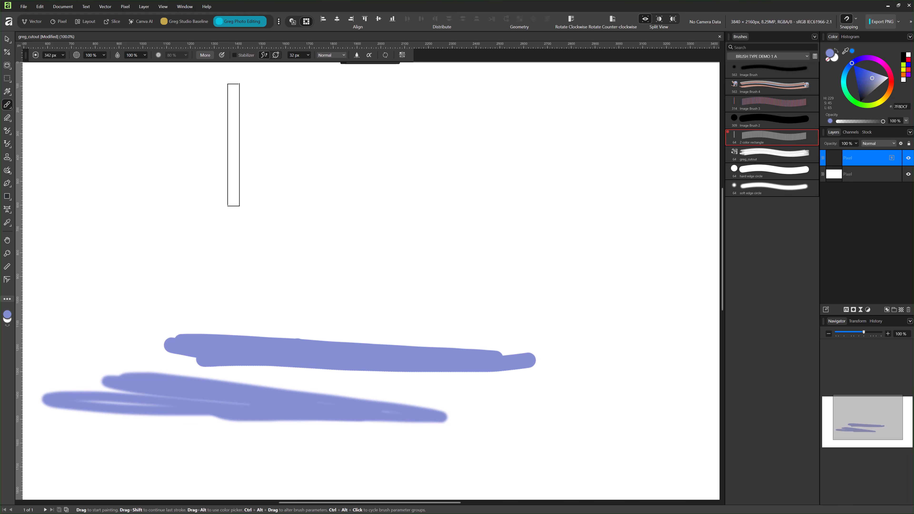
# Set the rectangle brush's spacing to 1% and paint a winding ribbon down the canvas over the existing strokes
pyautogui.click(205, 55)
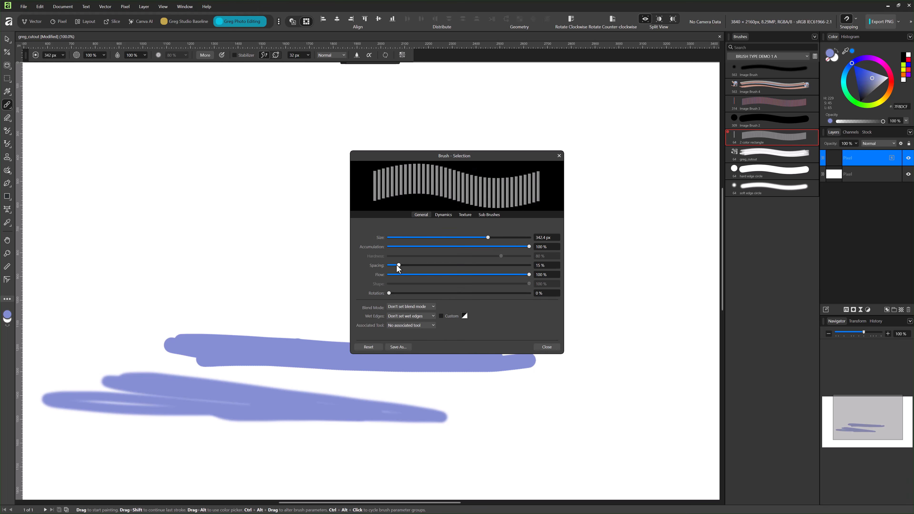
pyautogui.moveTo(398, 266); pyautogui.dragTo(376, 266)
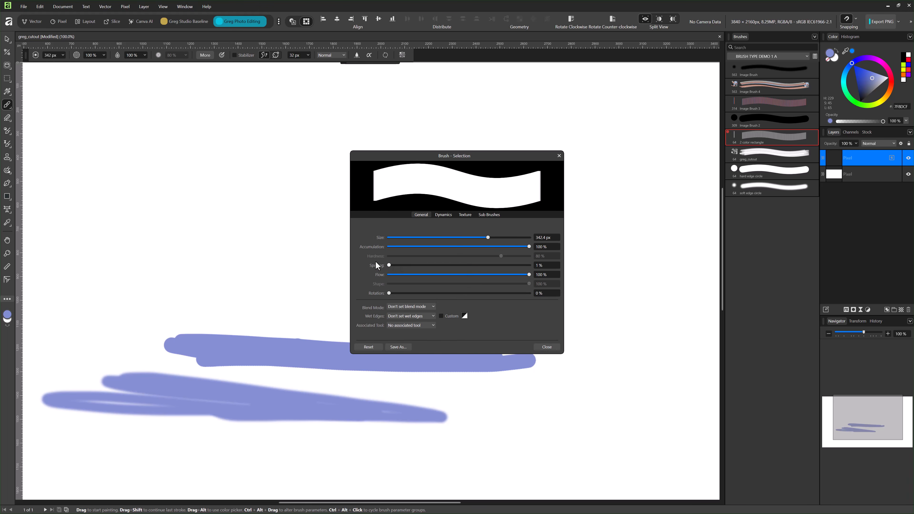
pyautogui.click(559, 156)
pyautogui.moveTo(245, 148)
pyautogui.mouseDown()
pyautogui.moveTo(210, 245)
pyautogui.moveTo(353, 477)
pyautogui.mouseUp()
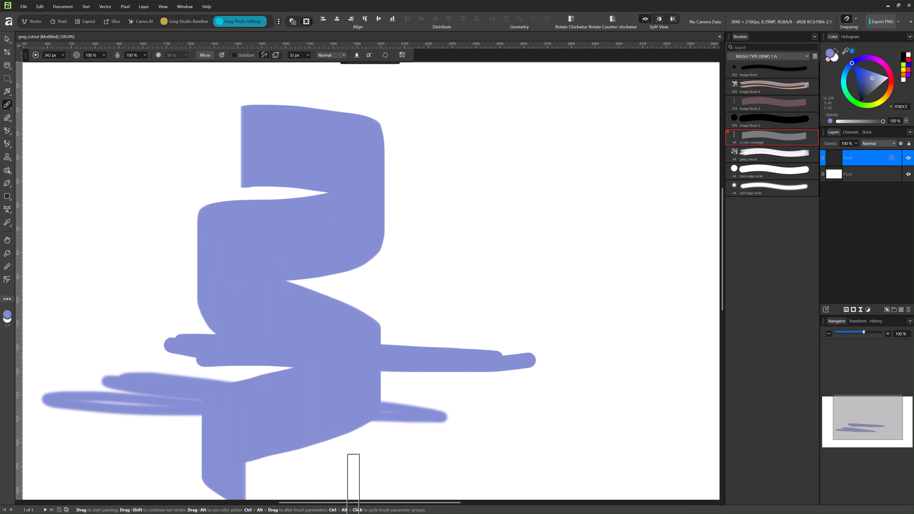
# Finish the winding ribbon at the canvas's lower edge, stamp one rectangle dab beside it and undo that dab
pyautogui.moveTo(354, 513); pyautogui.dragTo(399, 513)
pyautogui.click(422, 275)
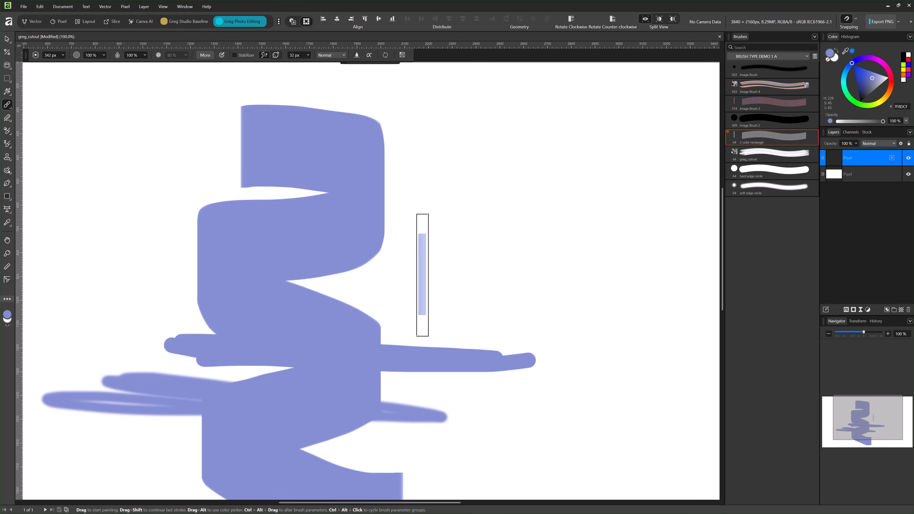
pyautogui.hotkey('ctrl', 'z')
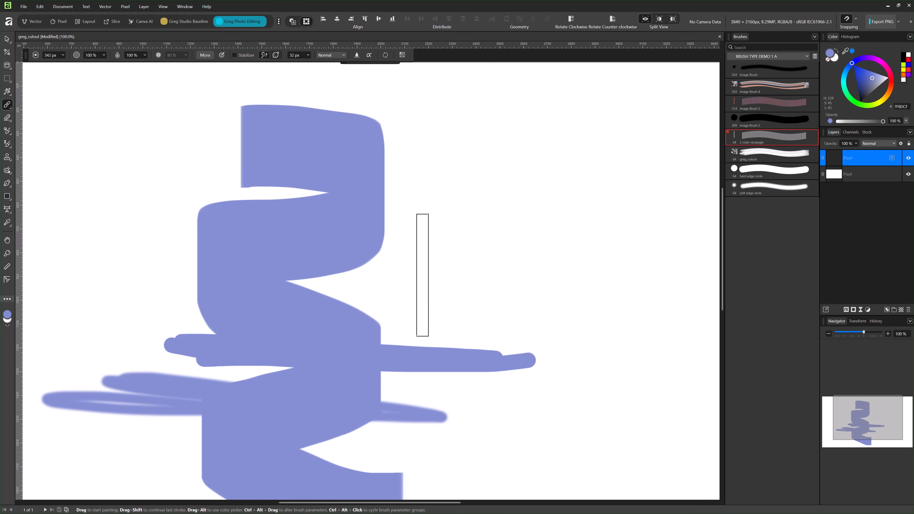
pyautogui.moveTo(423, 275)
pyautogui.mouseDown()
pyautogui.moveTo(425, 266)
pyautogui.moveTo(578, 276)
pyautogui.moveTo(701, 251)
pyautogui.mouseUp()
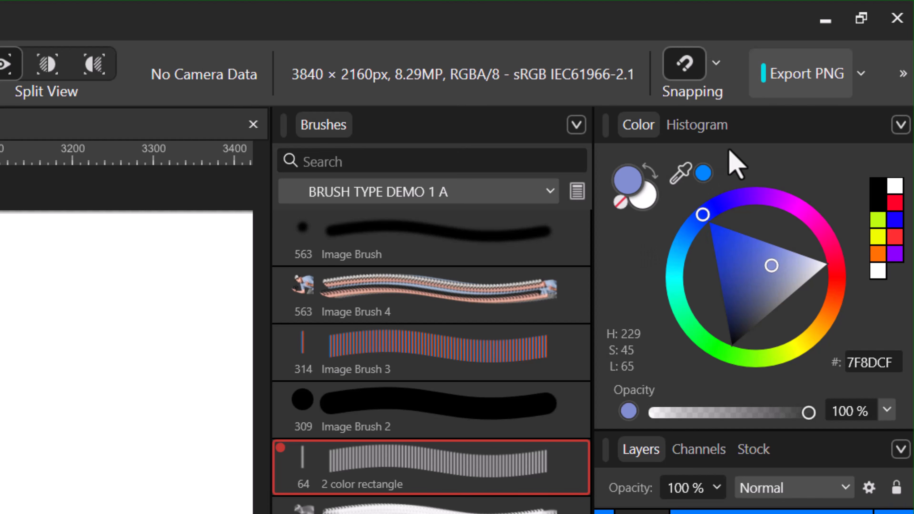
# Switch the colour selector to sliders and return it to the wheel
pyautogui.click(901, 126)
pyautogui.click(693, 205)
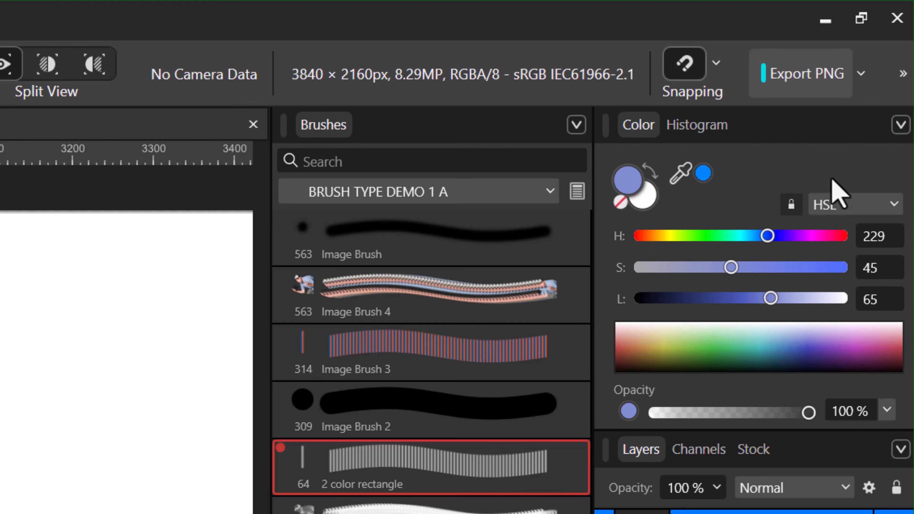
pyautogui.click(901, 126)
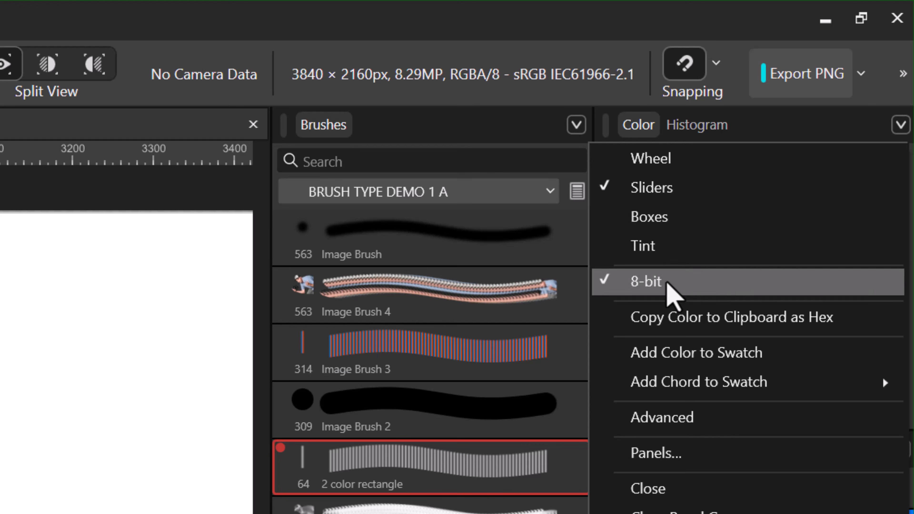
pyautogui.click(679, 160)
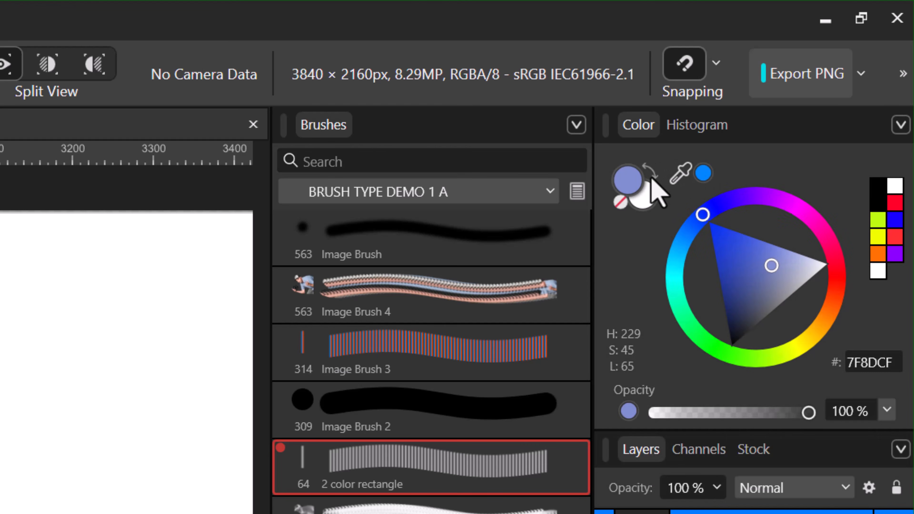
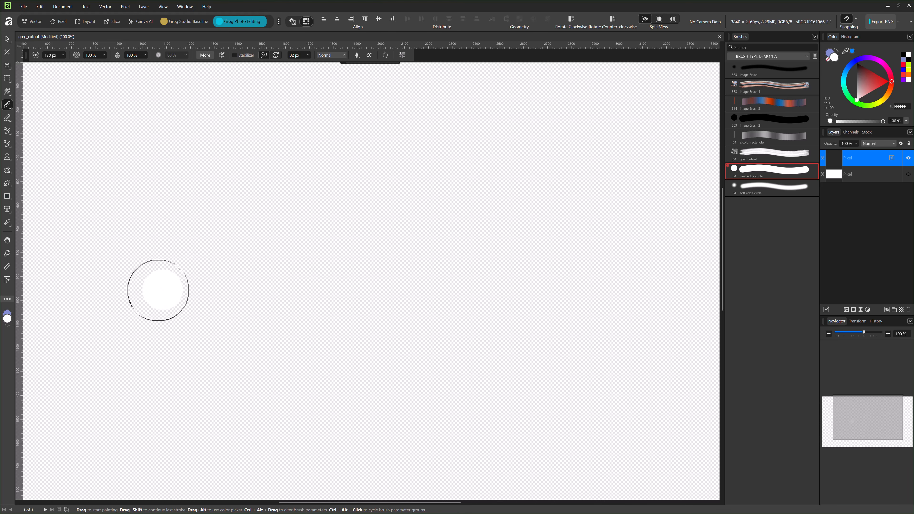
# Stamp a white FFFFFF circle, a near-black 020202 circle and a mid-grey 777777 circle between them, using the hard edge circle brush
pyautogui.click(175, 279)
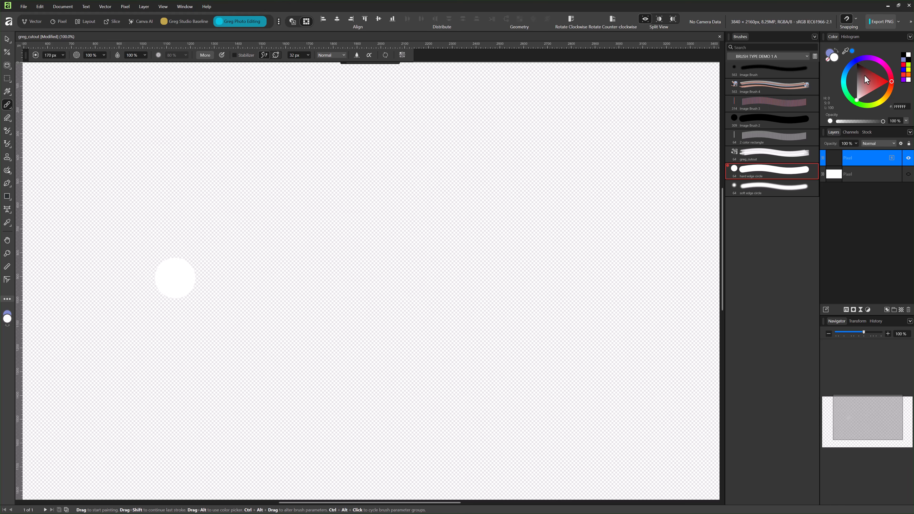
pyautogui.moveTo(858, 99); pyautogui.dragTo(857, 64)
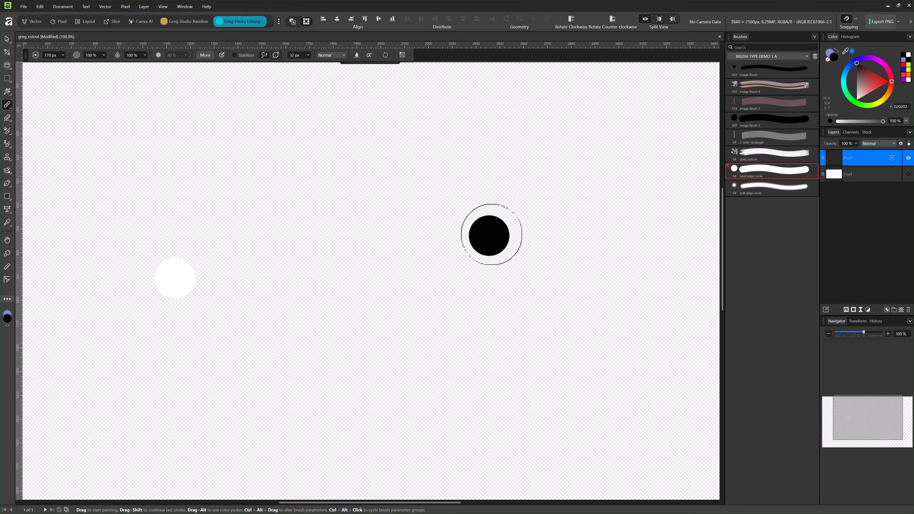
pyautogui.click(551, 274)
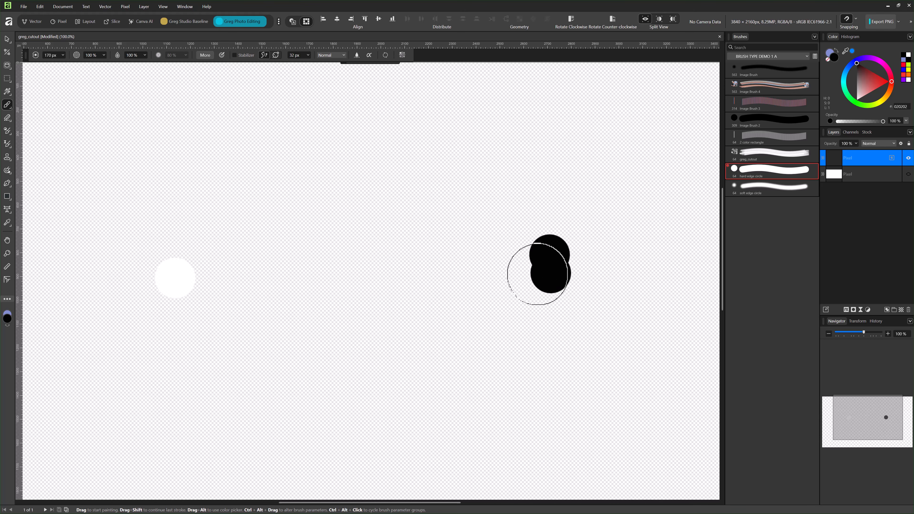
pyautogui.click(856, 84)
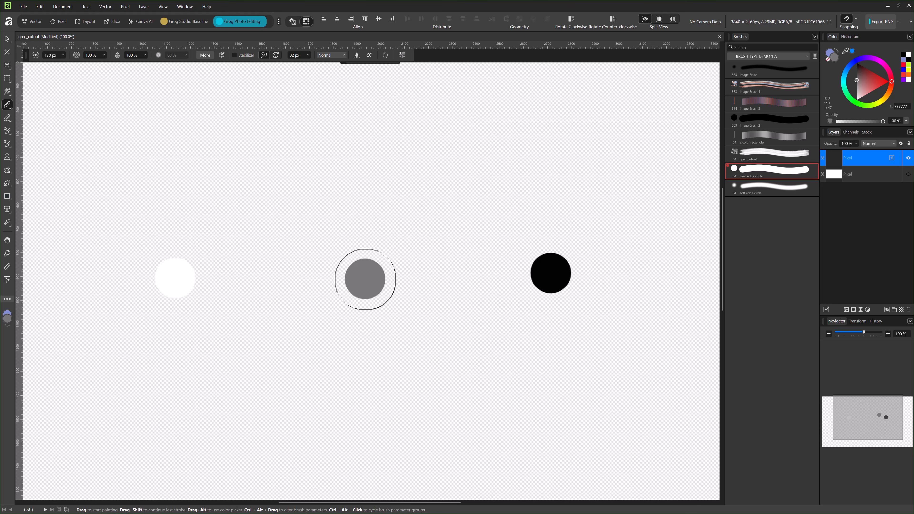
pyautogui.click(365, 280)
# Fill the row's gaps with a dark grey 434343 circle beside the black one and a light grey C3C3C3 circle beside the white one
pyautogui.moveTo(856, 79); pyautogui.dragTo(858, 74)
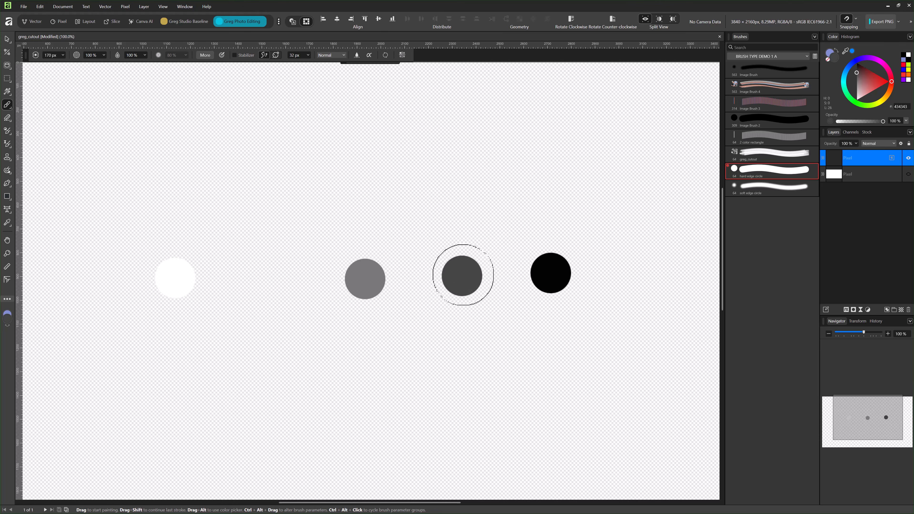
pyautogui.click(466, 273)
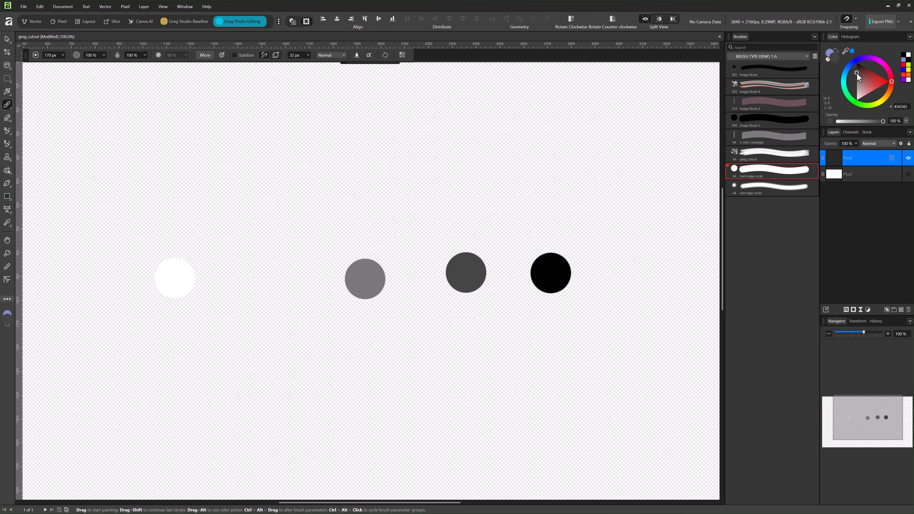
pyautogui.moveTo(856, 74); pyautogui.dragTo(856, 91)
pyautogui.click(273, 277)
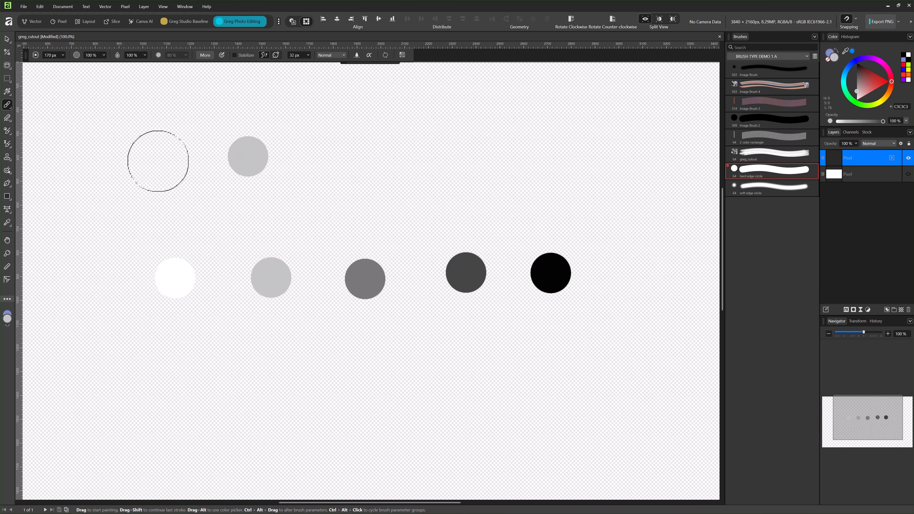
pyautogui.click(56, 197)
pyautogui.hotkey('ctrl', 'z')
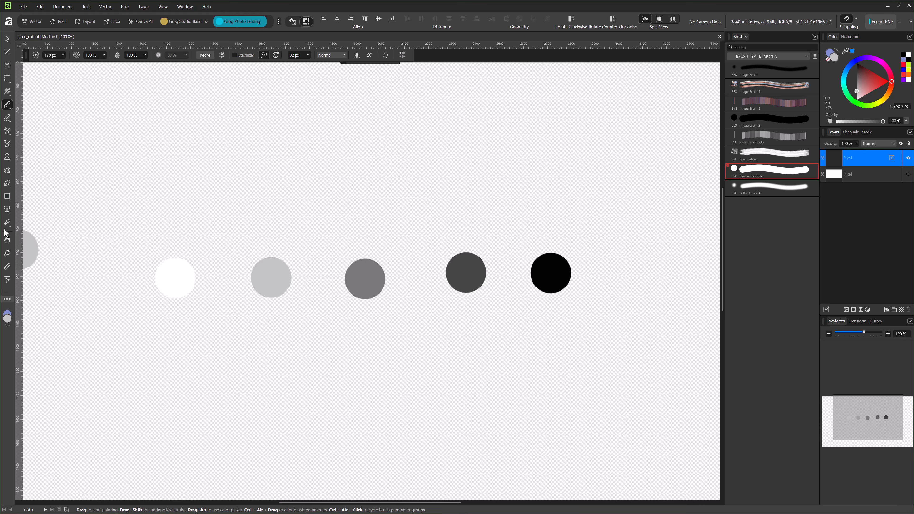
# Add the artistic text "W" at about 168.5 pt above the white circle
pyautogui.click(6, 211)
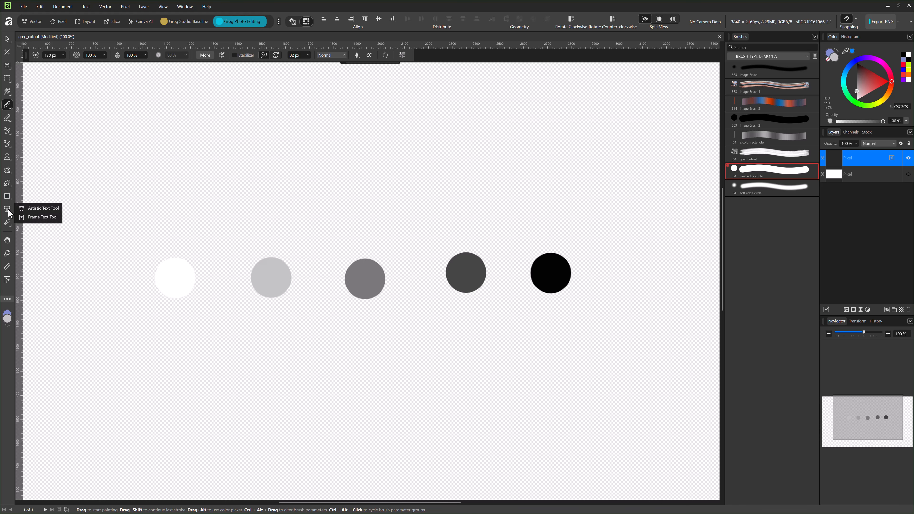
pyautogui.click(36, 209)
pyautogui.moveTo(142, 193); pyautogui.dragTo(178, 224)
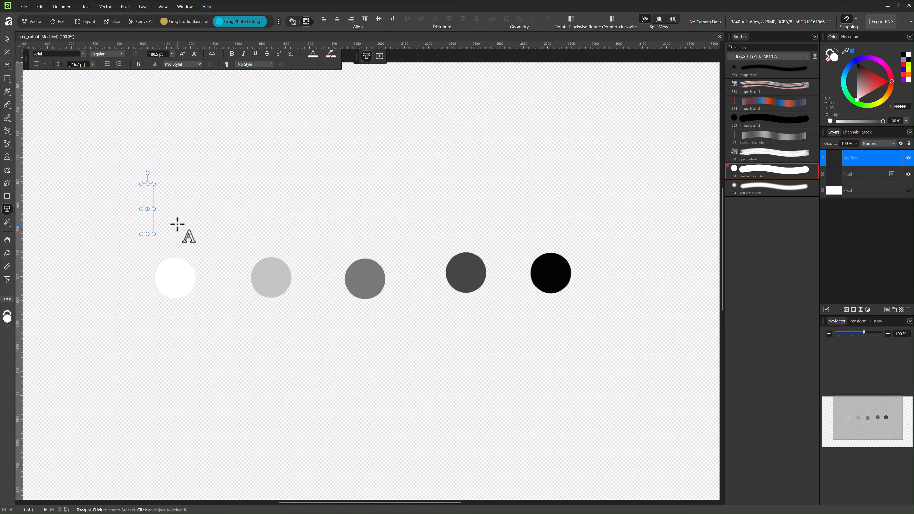
pyautogui.write('W')
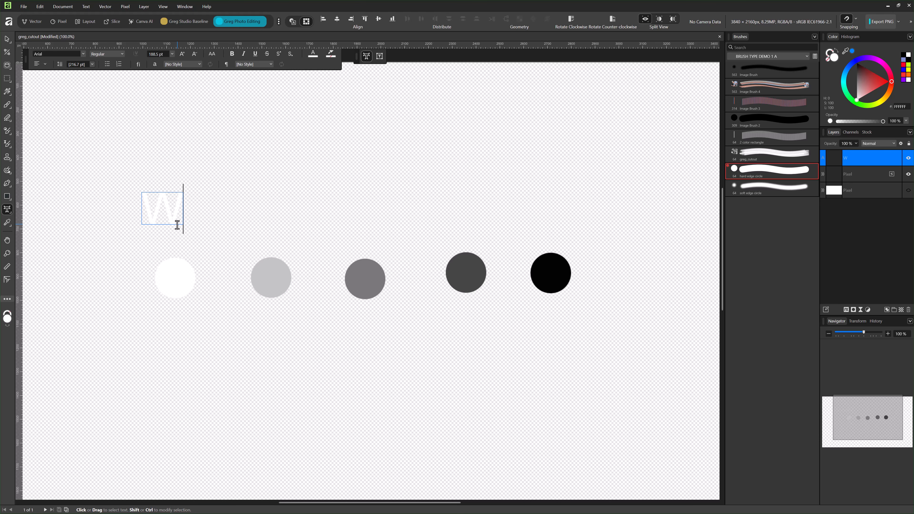
pyautogui.press('Escape')
# Colour the letter W black 000000 and move it directly over the white circle
pyautogui.moveTo(176, 214); pyautogui.dragTo(141, 210)
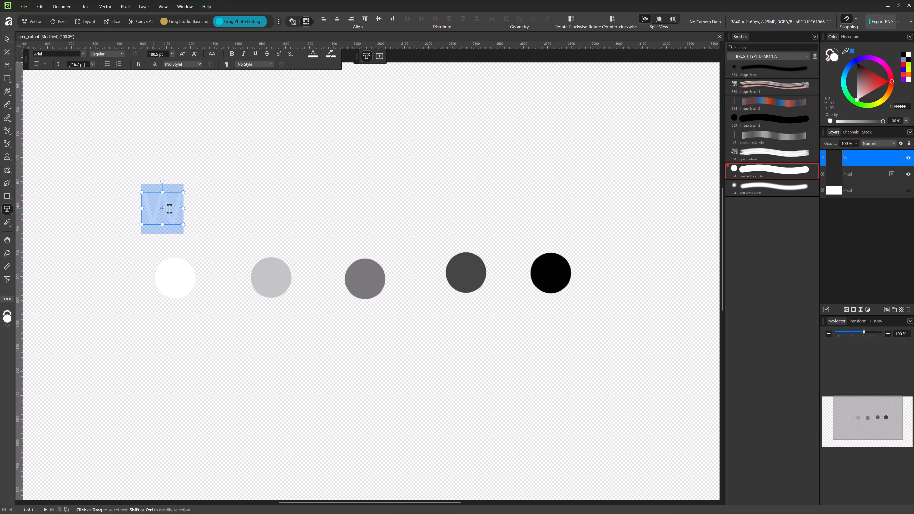
pyautogui.click(313, 55)
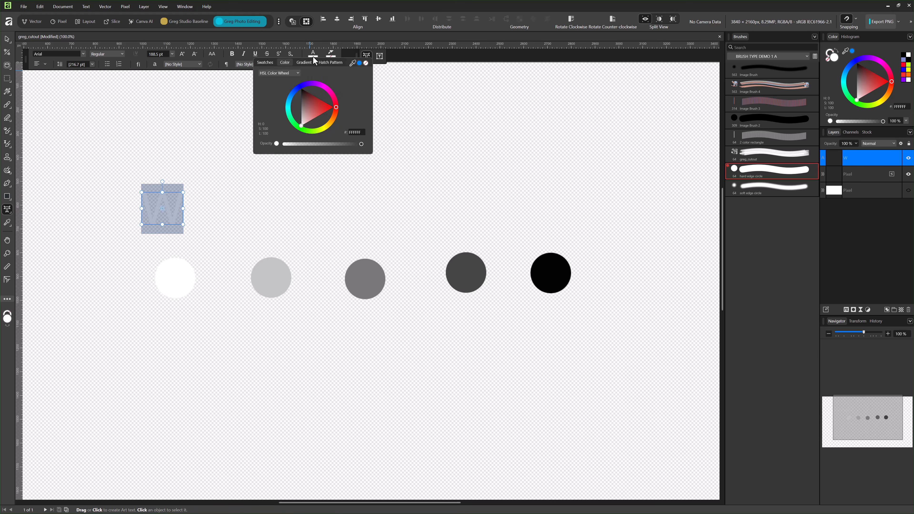
pyautogui.click(302, 91)
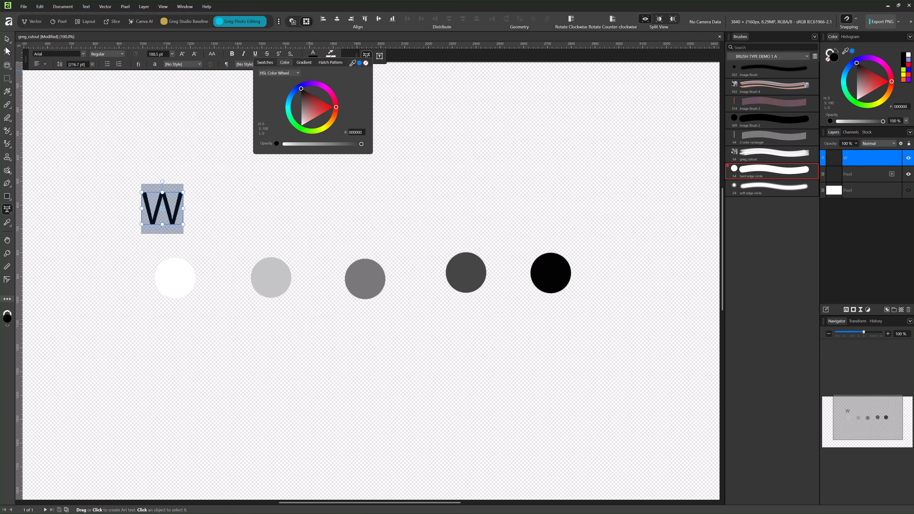
pyautogui.click(7, 38)
pyautogui.moveTo(168, 218)
pyautogui.mouseDown()
pyautogui.moveTo(184, 235)
pyautogui.moveTo(172, 220)
pyautogui.mouseUp()
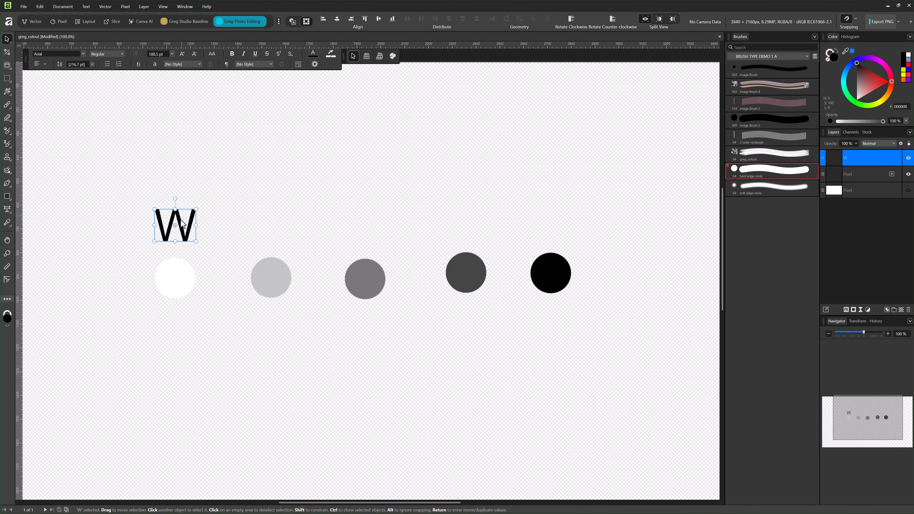
# Duplicate the letter W above the black circle and change the copy to "B"
pyautogui.keyDown('ctrl'); pyautogui.moveTo(181, 220); pyautogui.dragTo(557, 262); pyautogui.keyUp('ctrl')
pyautogui.doubleClick(555, 225)
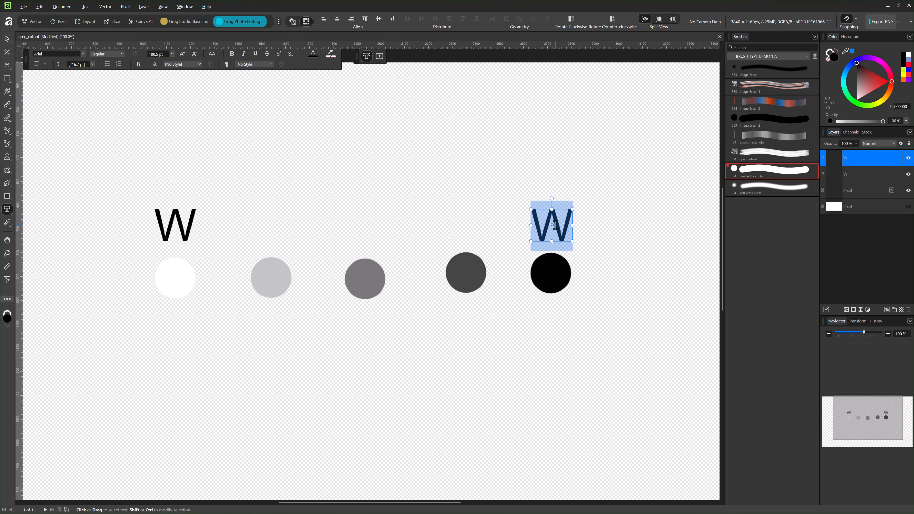
pyautogui.write('B')
pyautogui.press('Escape')
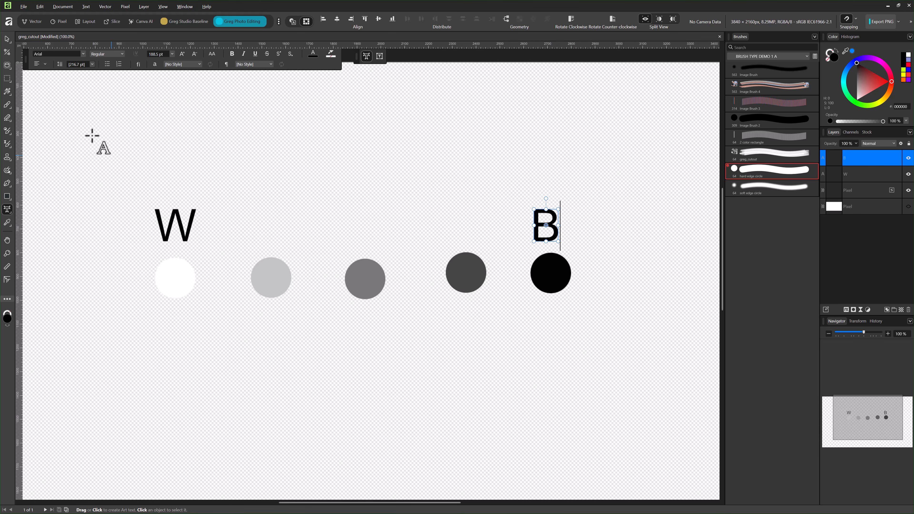
# Duplicate the letter B above the mid-grey circle and change the copy to "M"
pyautogui.click(7, 39)
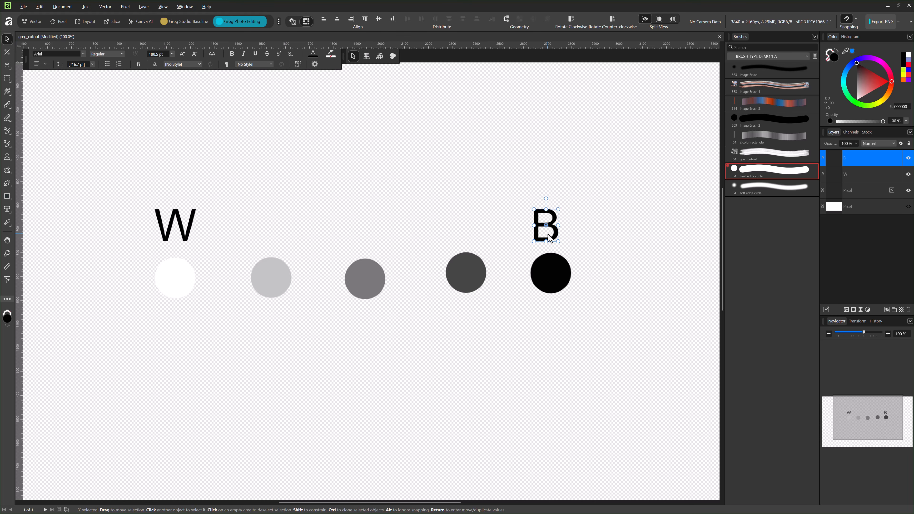
pyautogui.moveTo(548, 235); pyautogui.dragTo(366, 233)
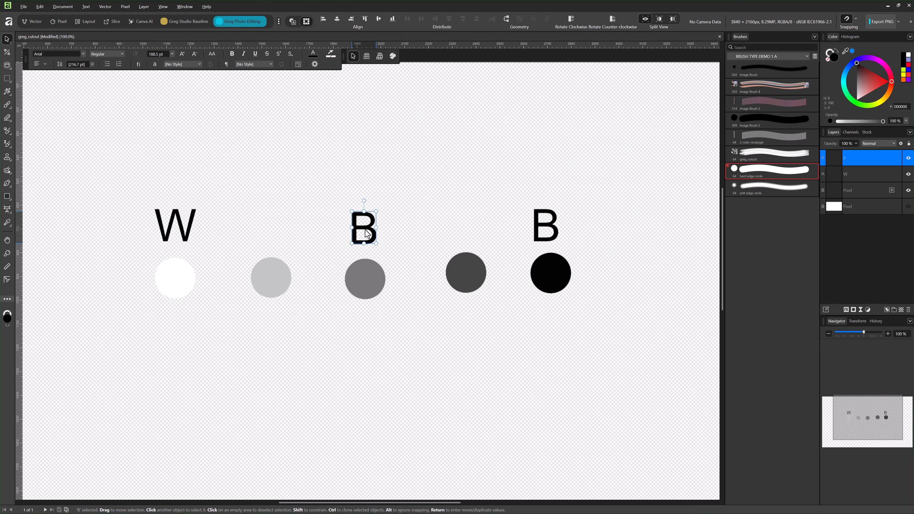
pyautogui.doubleClick(366, 233)
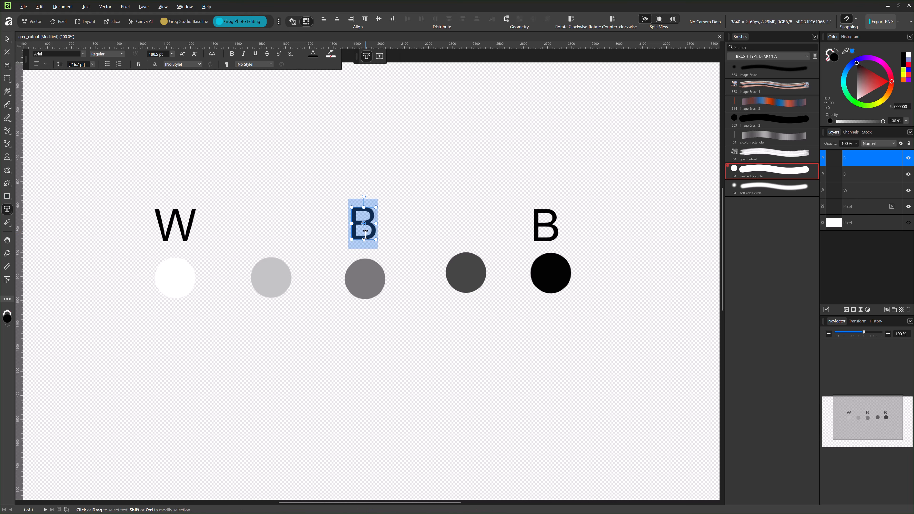
pyautogui.write('M')
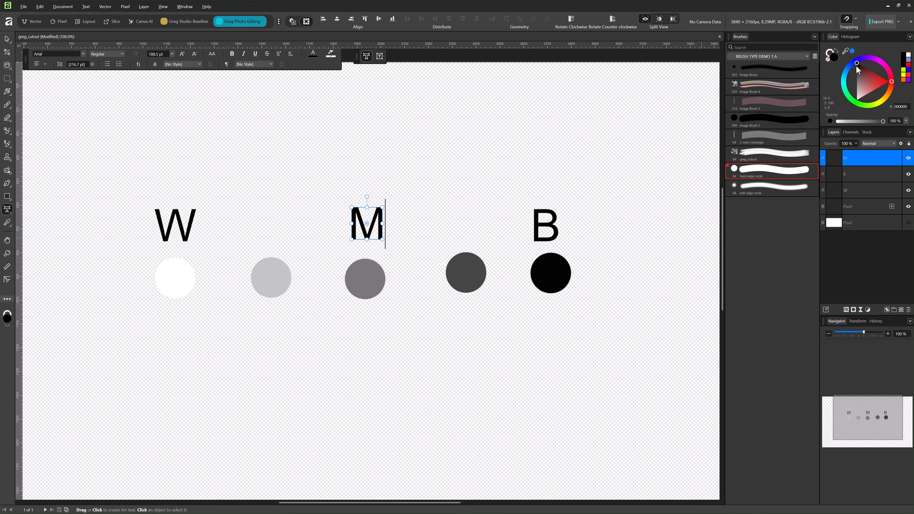
# Merge the three letter layers with the pixel layer holding the circles
pyautogui.click(8, 39)
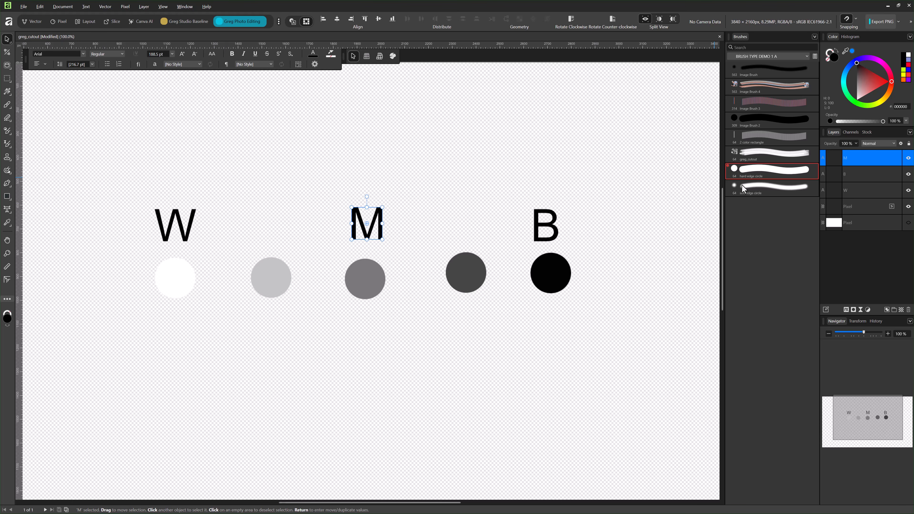
pyautogui.keyDown('shift'); pyautogui.click(858, 212); pyautogui.keyUp('shift')
pyautogui.rightClick(856, 203)
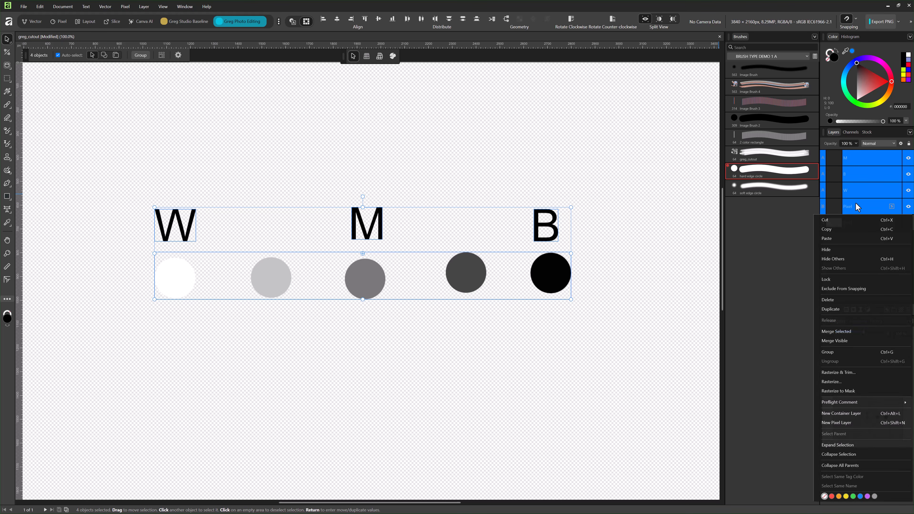
pyautogui.click(837, 332)
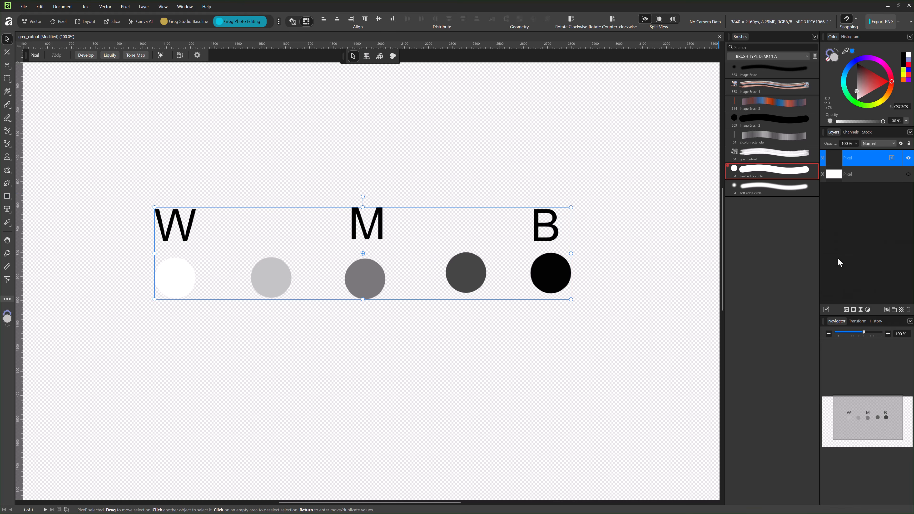
# Select the outline of the merged circles-and-letters layer and export the selection area as a PNG named "intensity brush test"
pyautogui.keyDown('ctrl'); pyautogui.click(834, 164); pyautogui.keyUp('ctrl')
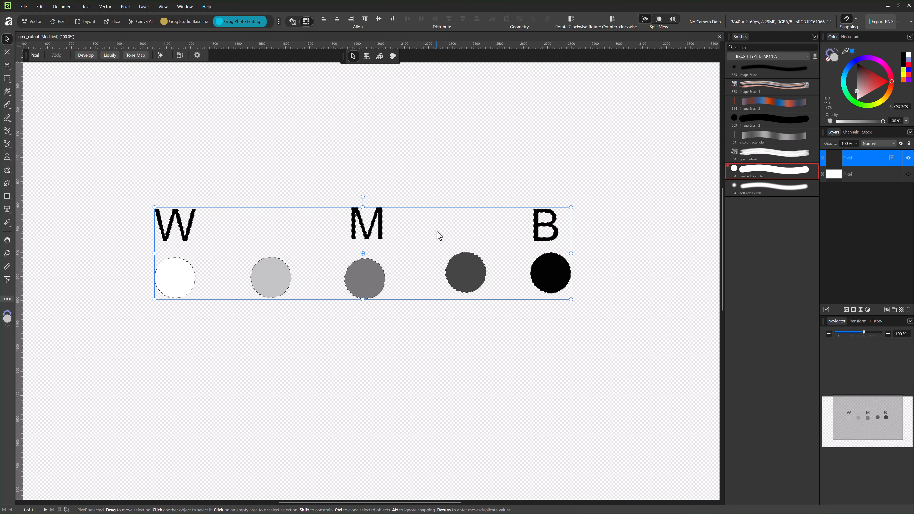
pyautogui.click(21, 7)
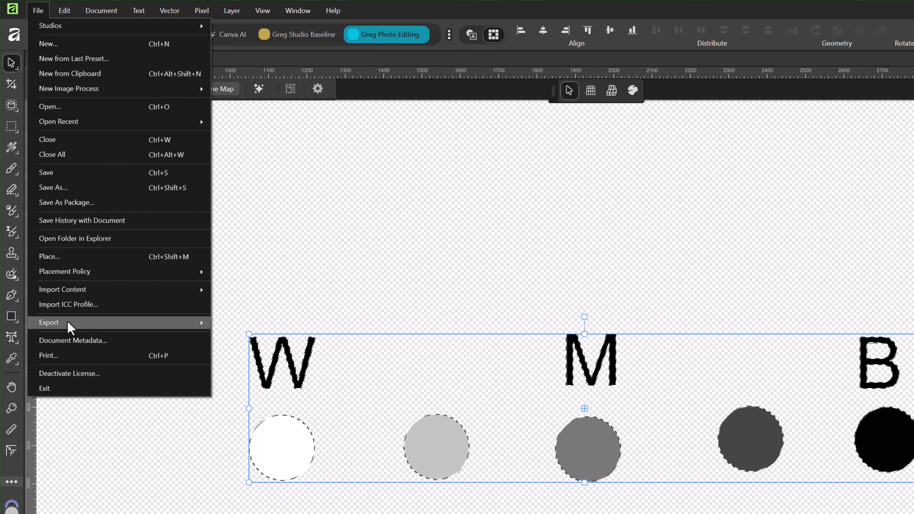
pyautogui.moveTo(145, 326)
pyautogui.click(233, 326)
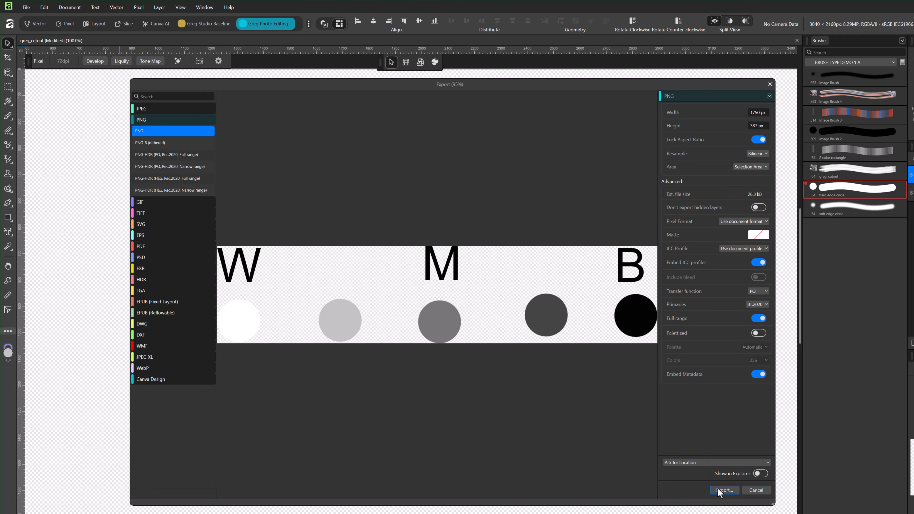
pyautogui.click(718, 490)
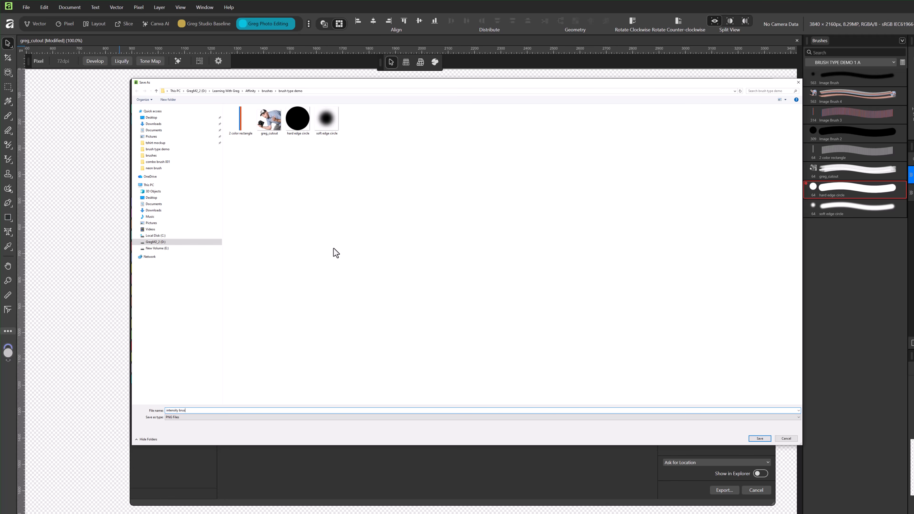
pyautogui.press('Return')
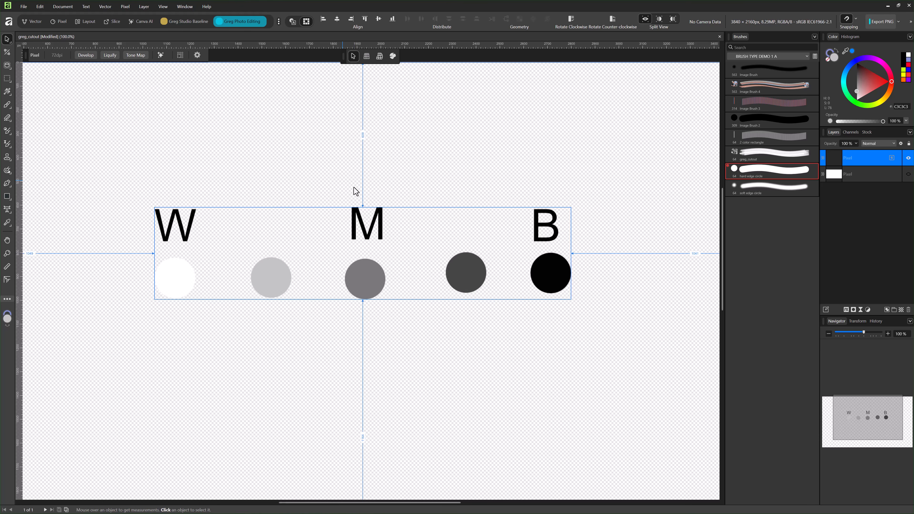
# Hide the circles-and-letters layer and create a new intensity brush from the "intensity brush test" PNG
pyautogui.click(909, 159)
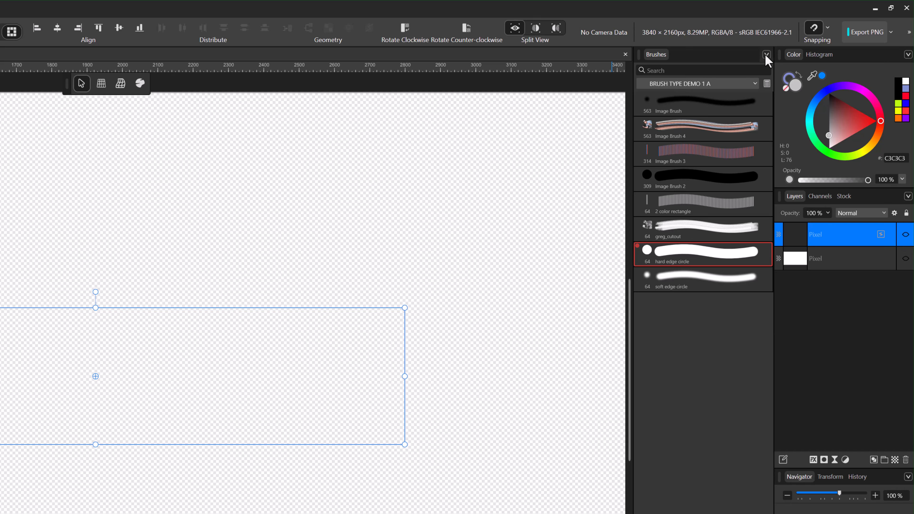
pyautogui.click(766, 55)
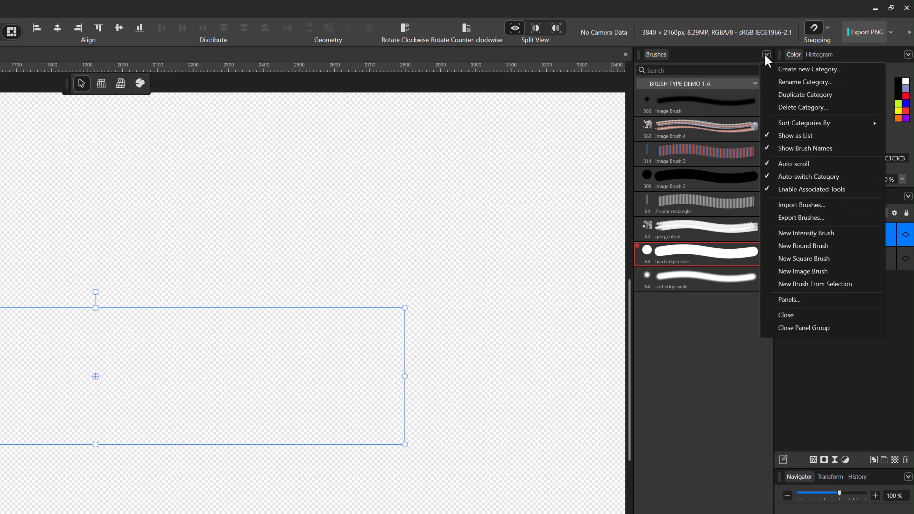
pyautogui.click(796, 234)
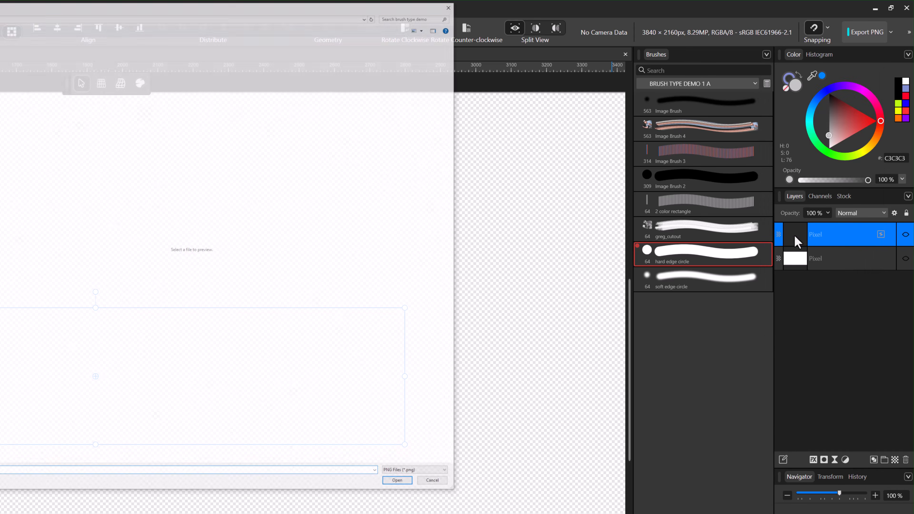
pyautogui.click(171, 42)
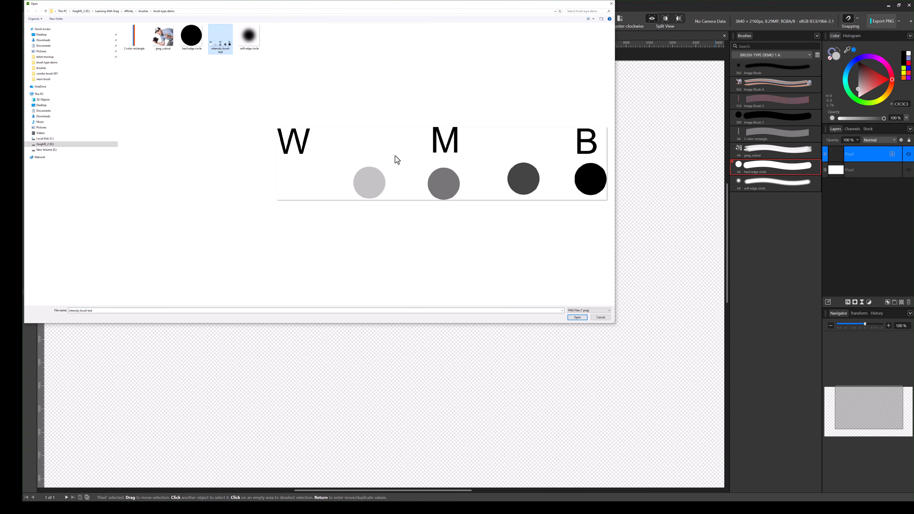
pyautogui.click(577, 318)
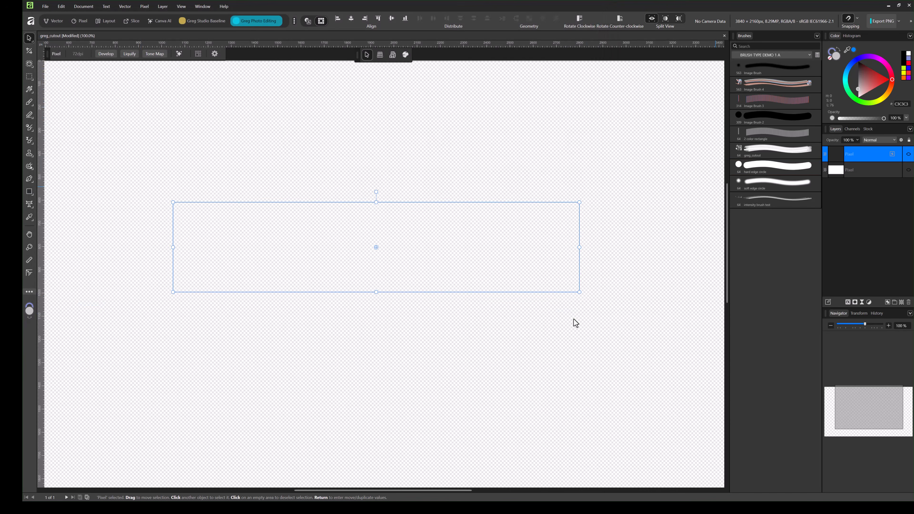
# Choose the new intensity brush test brush for painting and set its size to about 1151 px
pyautogui.click(764, 205)
pyautogui.click(30, 102)
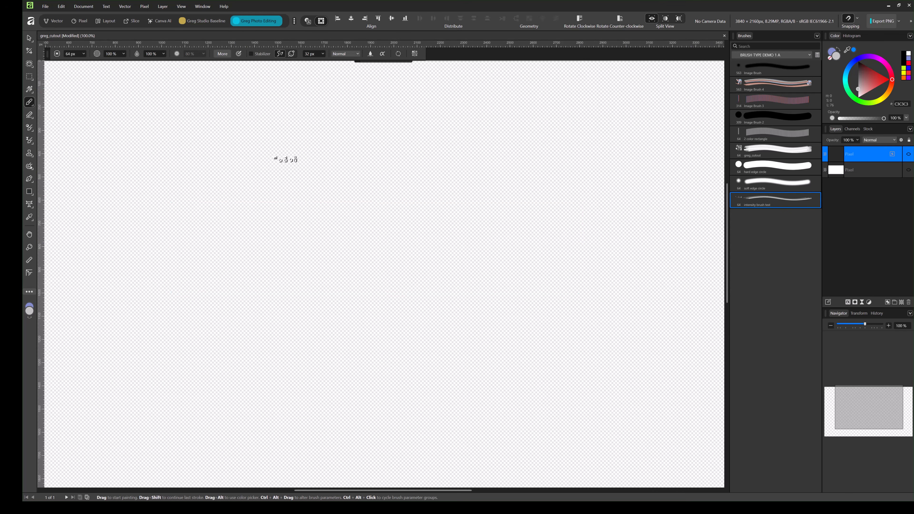
pyautogui.moveTo(296, 212)
pyautogui.mouseDown()
pyautogui.moveTo(338, 238)
pyautogui.moveTo(336, 224)
pyautogui.moveTo(355, 230)
pyautogui.mouseUp()
pyautogui.press(']')
pyautogui.press(']')
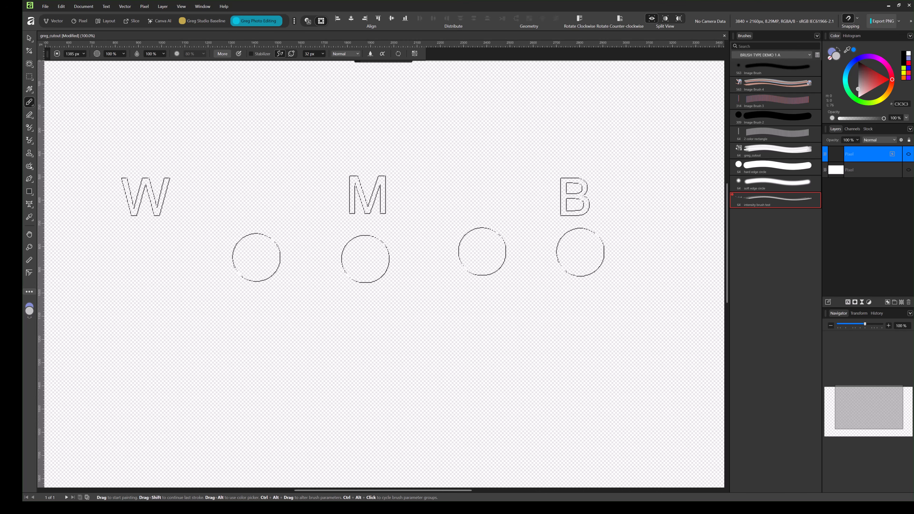
pyautogui.press('[')
pyautogui.press('[')
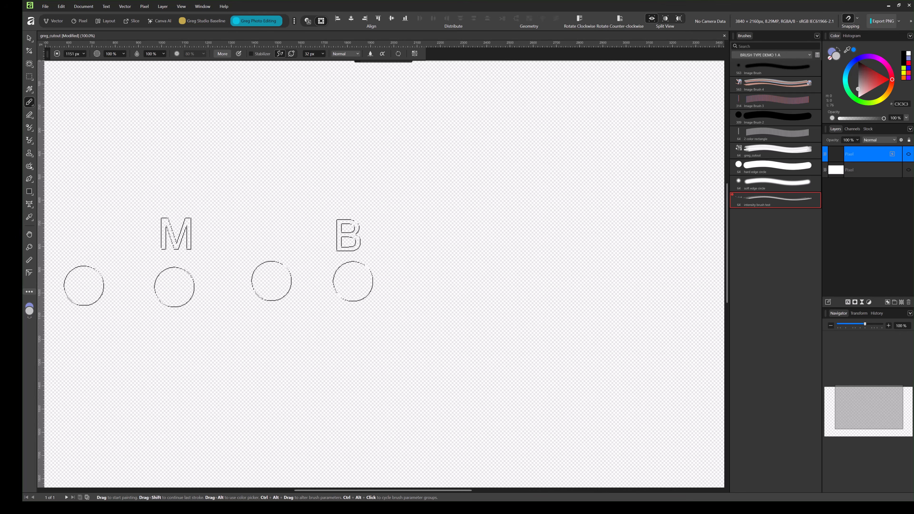
# Reset the colours to black and white and stamp the brush once in black on a new pixel layer
pyautogui.press('d')
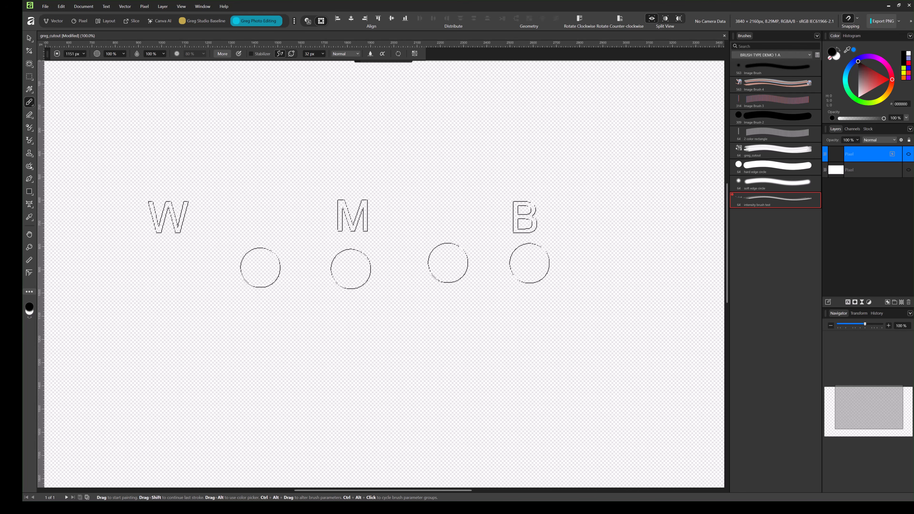
pyautogui.press('x')
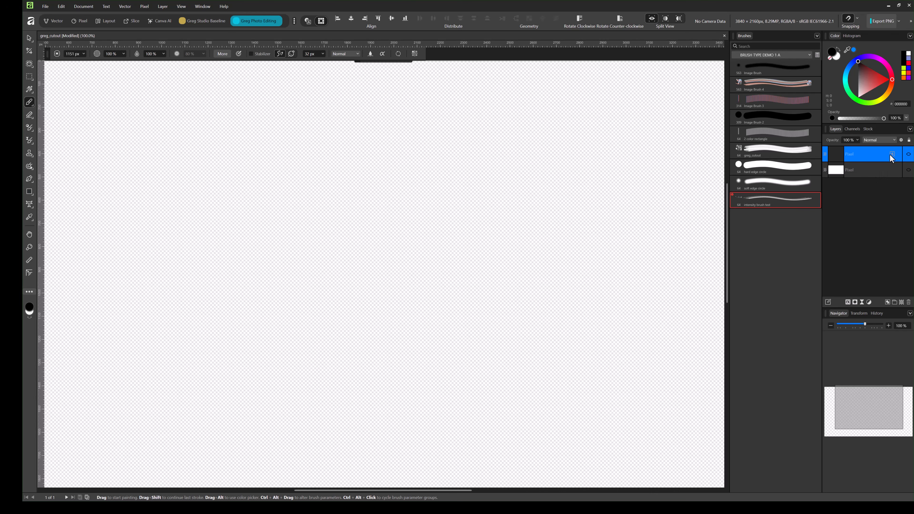
pyautogui.click(902, 303)
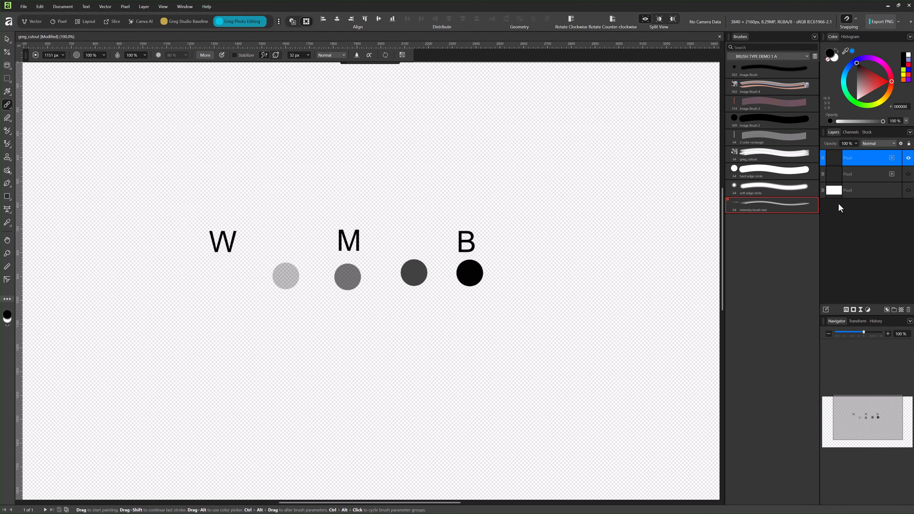
# Add a pixel layer above the bottom white layer, fill it with white and set the brush colour to pink FC10B5
pyautogui.click(856, 194)
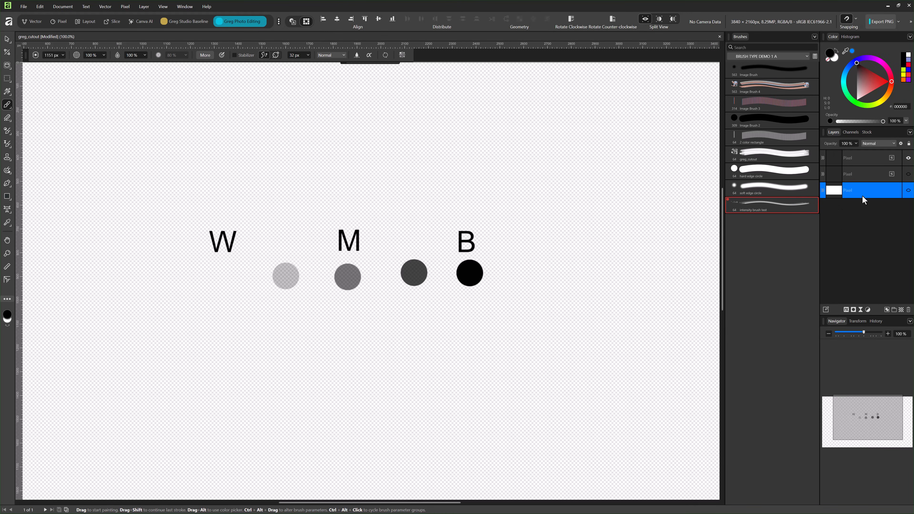
pyautogui.click(902, 310)
pyautogui.moveTo(865, 80)
pyautogui.mouseDown()
pyautogui.moveTo(889, 92)
pyautogui.moveTo(882, 70)
pyautogui.mouseUp()
pyautogui.click(886, 66)
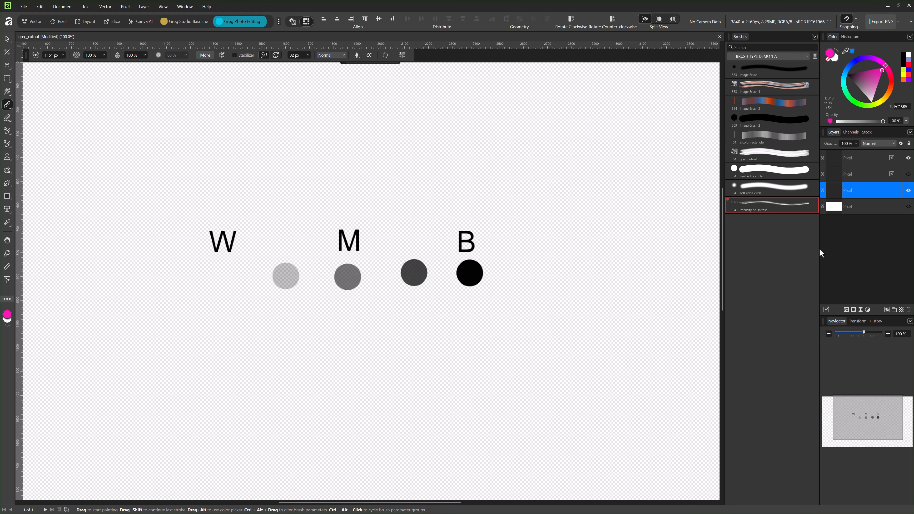
pyautogui.hotkey('ctrl', 'BackSpace')
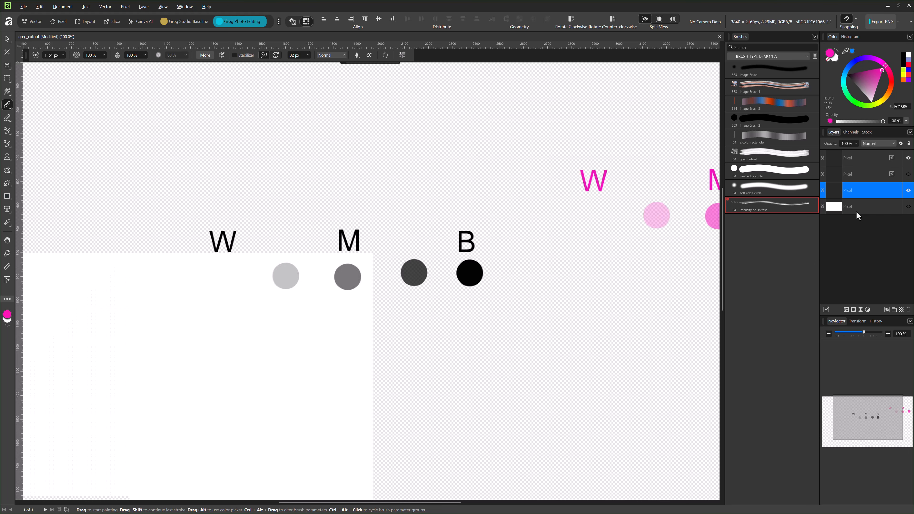
pyautogui.hotkey('alt', 'BackSpace')
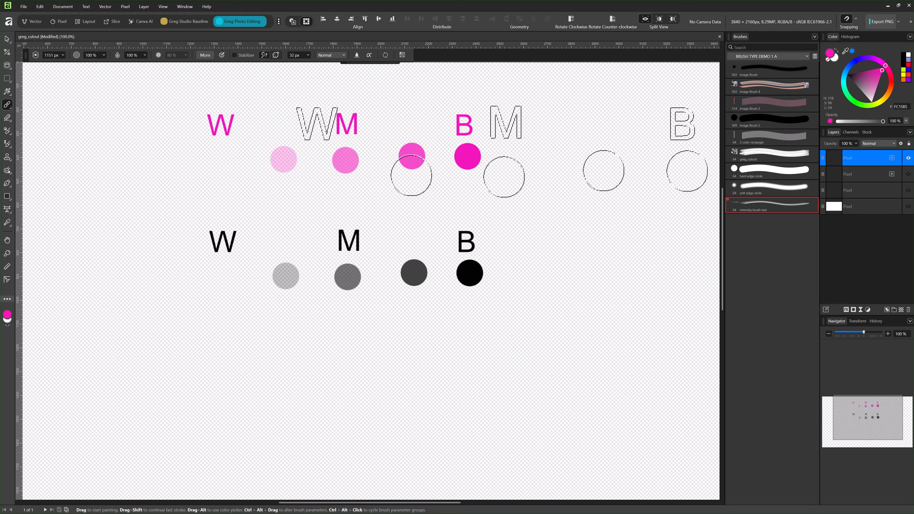
# Test an extra pink stamp and undo it, and paint overlapping blue 1915FC stamps below the black row
pyautogui.click(492, 147)
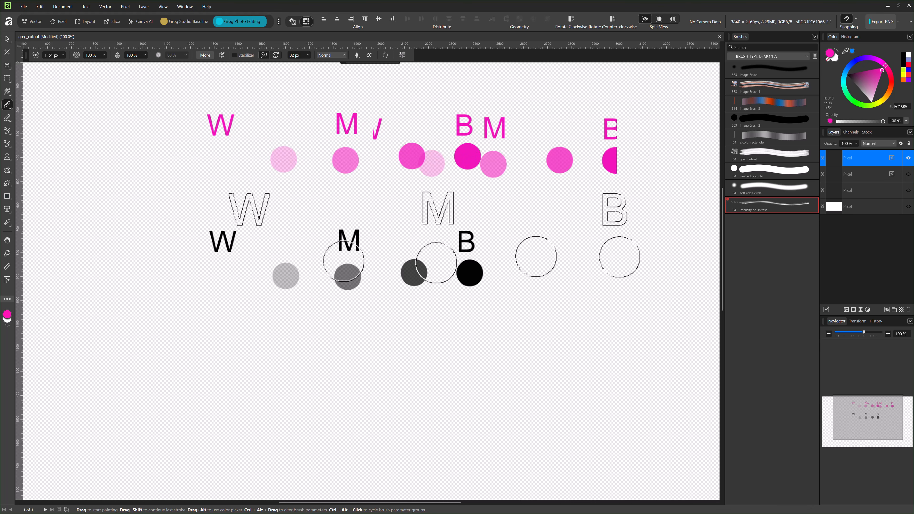
pyautogui.hotkey('ctrl', 'z')
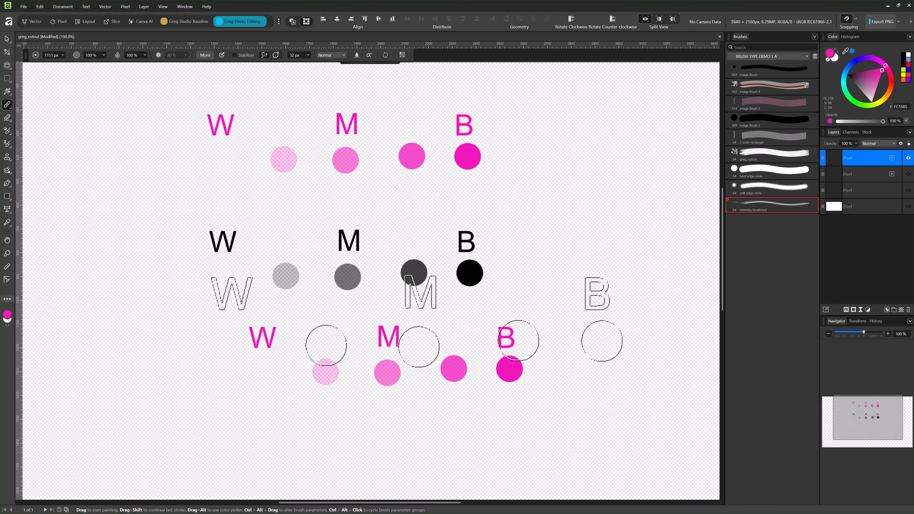
pyautogui.moveTo(889, 85)
pyautogui.mouseDown()
pyautogui.moveTo(878, 103)
pyautogui.moveTo(875, 60)
pyautogui.moveTo(855, 59)
pyautogui.mouseUp()
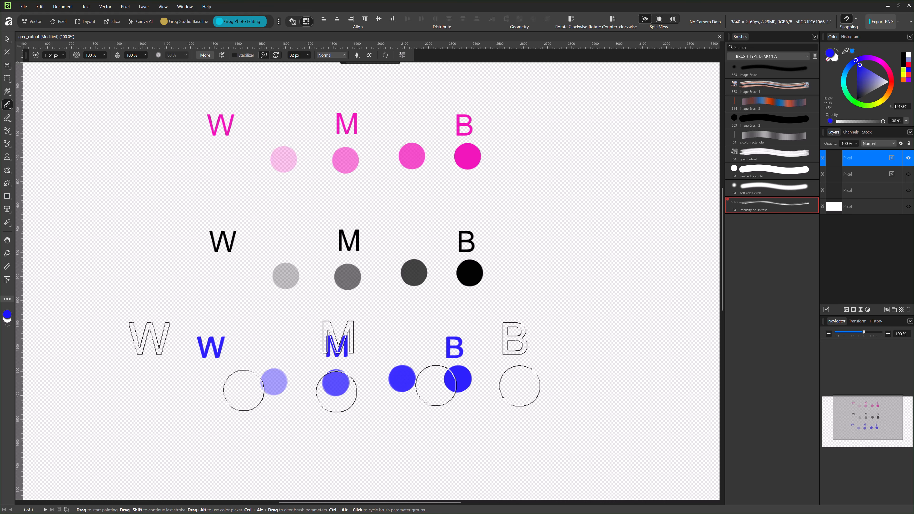
pyautogui.moveTo(334, 366); pyautogui.dragTo(332, 367)
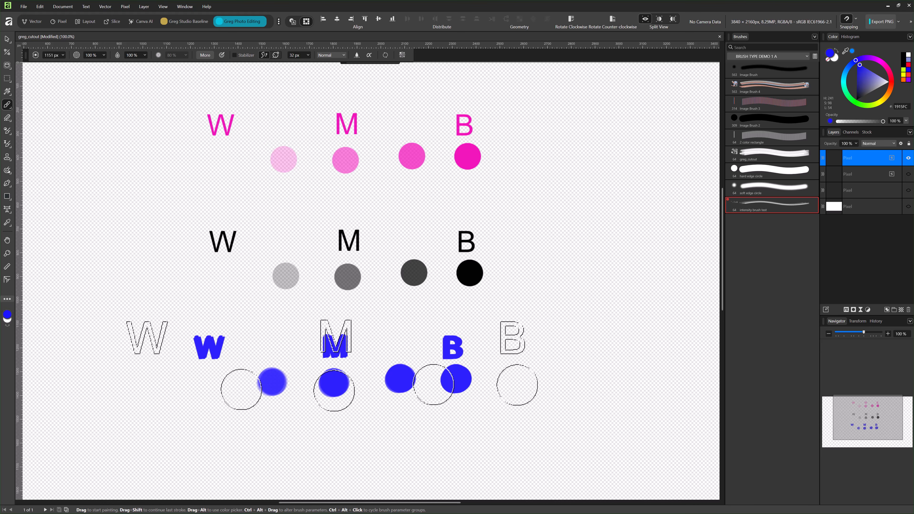
pyautogui.moveTo(323, 365)
pyautogui.mouseDown()
pyautogui.moveTo(464, 346)
pyautogui.moveTo(543, 351)
pyautogui.mouseUp()
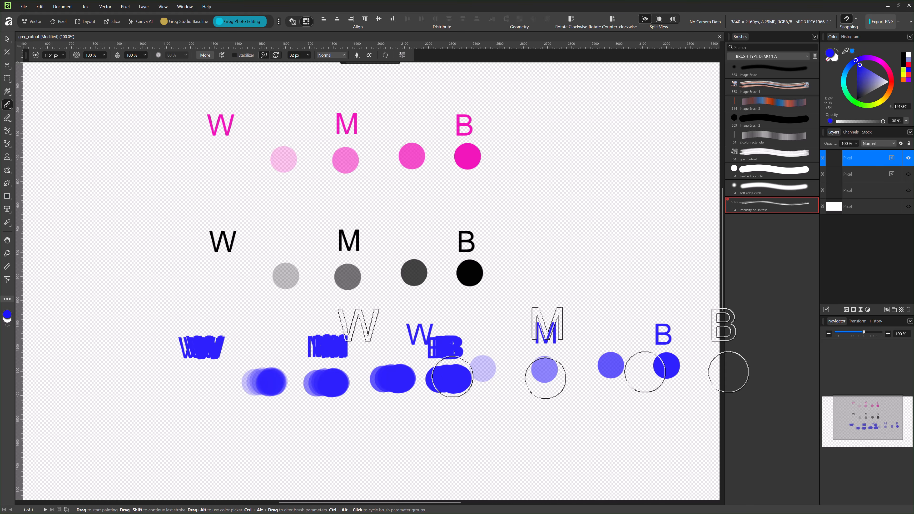
pyautogui.hotkey('ctrl', 'z')
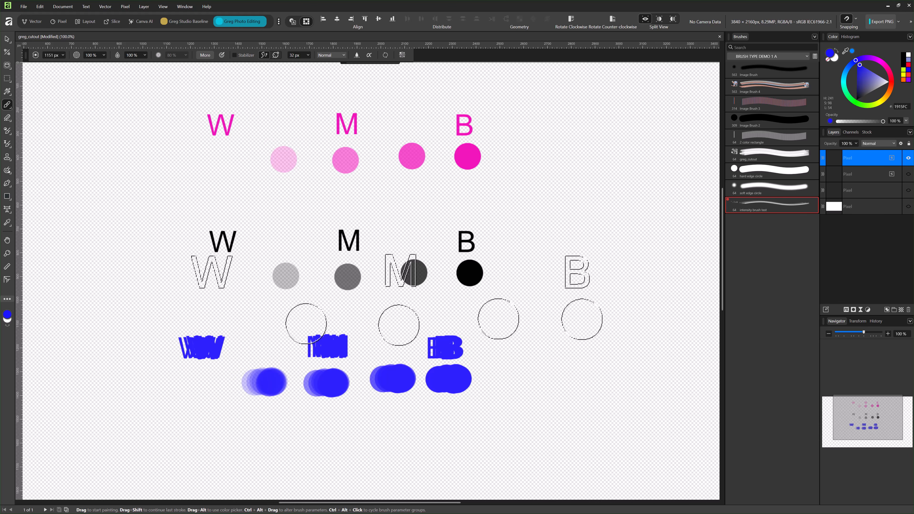
pyautogui.click(425, 292)
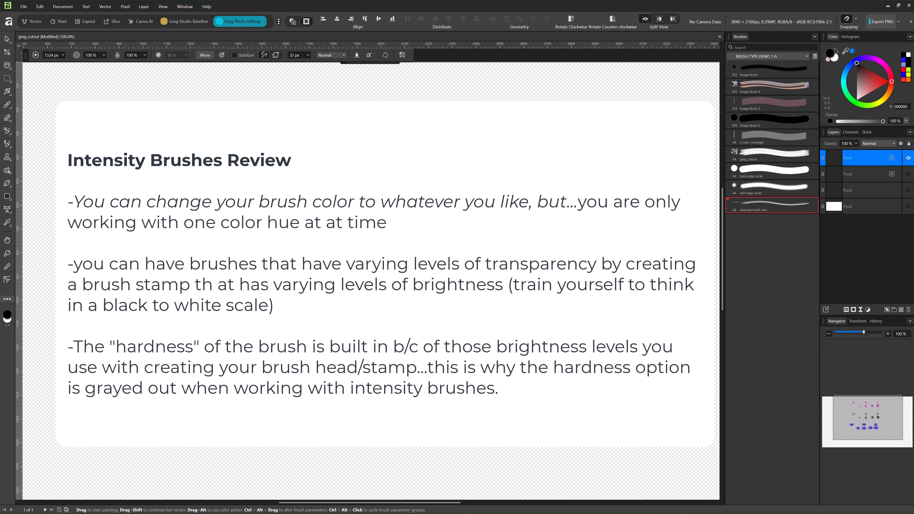
pyautogui.click(521, 444)
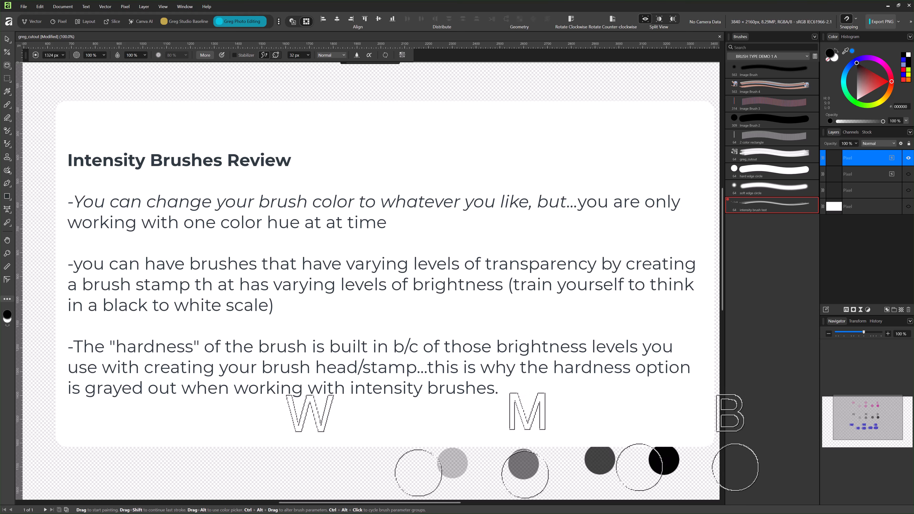
pyautogui.hotkey('ctrl', 'z')
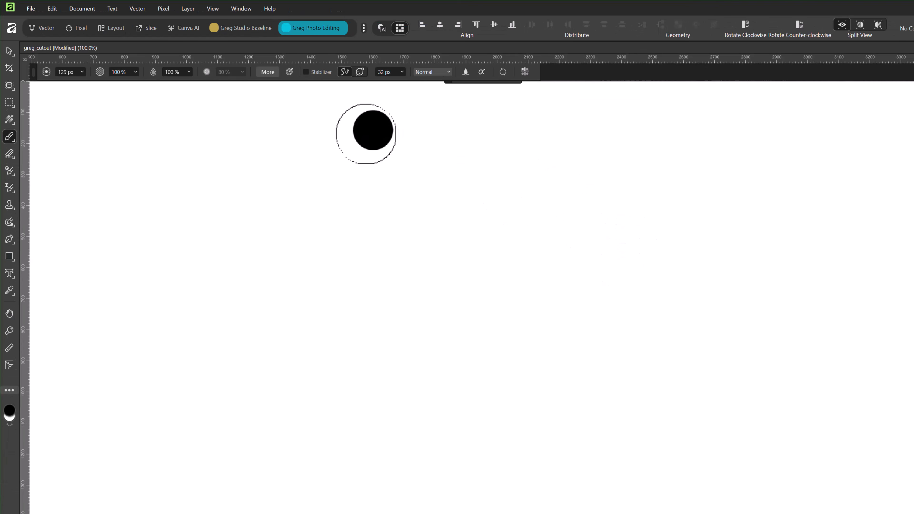
# In the brush settings, set the size to about 40 px, the spacing to 15% and the flow to 49%
pyautogui.click(267, 72)
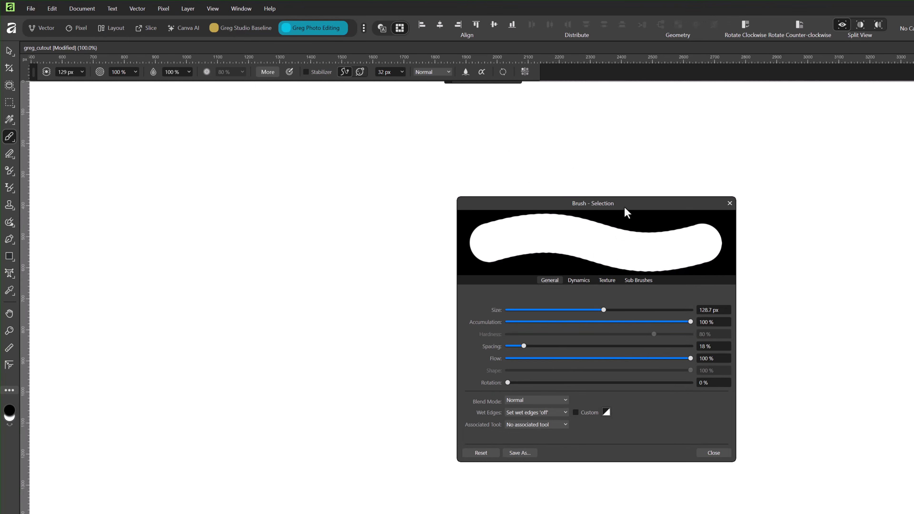
pyautogui.moveTo(627, 210); pyautogui.dragTo(663, 194)
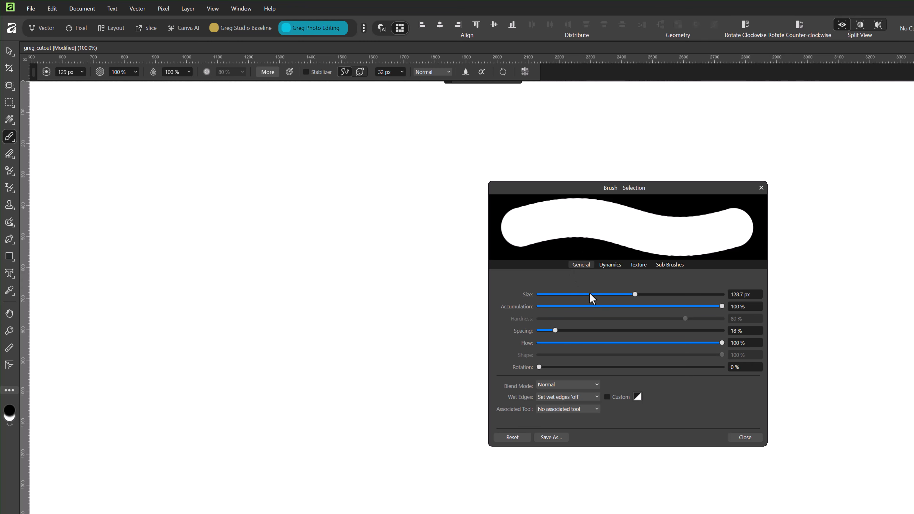
pyautogui.click(366, 201)
pyautogui.moveTo(632, 293); pyautogui.dragTo(598, 295)
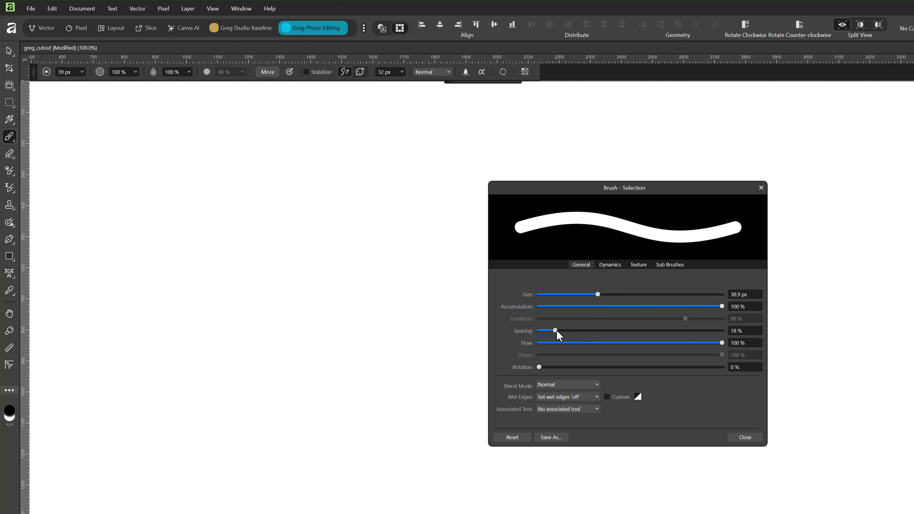
pyautogui.moveTo(629, 343)
pyautogui.mouseDown()
pyautogui.moveTo(621, 342)
pyautogui.moveTo(641, 345)
pyautogui.moveTo(619, 341)
pyautogui.moveTo(629, 326)
pyautogui.mouseUp()
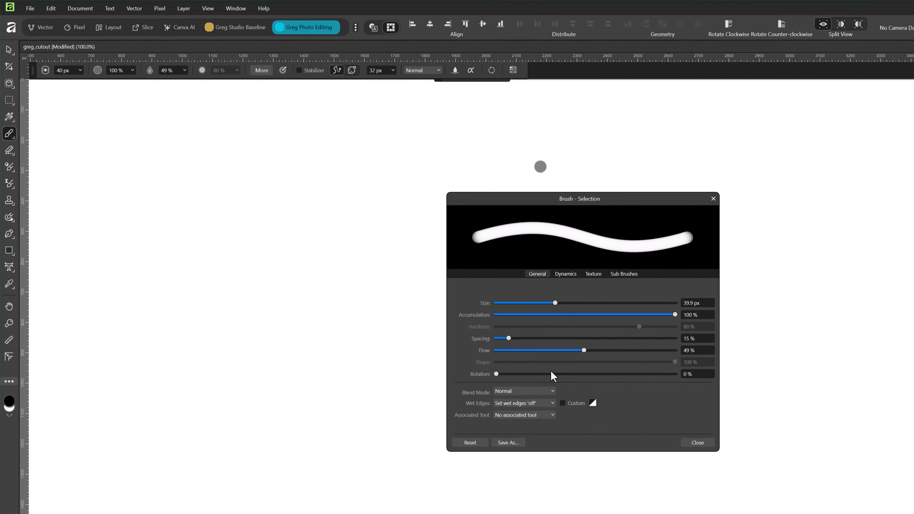
# Try Multiply as the brush's blend mode and change it to Screen
pyautogui.click(438, 314)
pyautogui.click(514, 426)
pyautogui.click(426, 72)
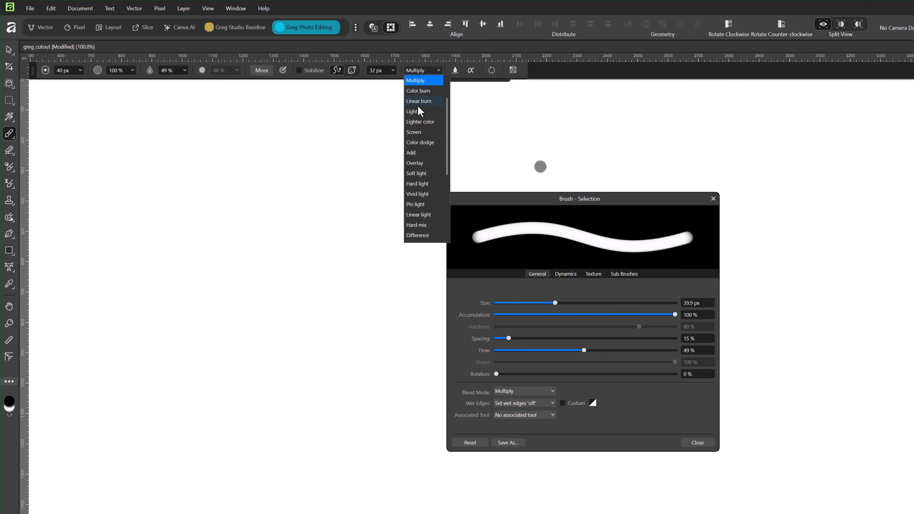
pyautogui.click(417, 132)
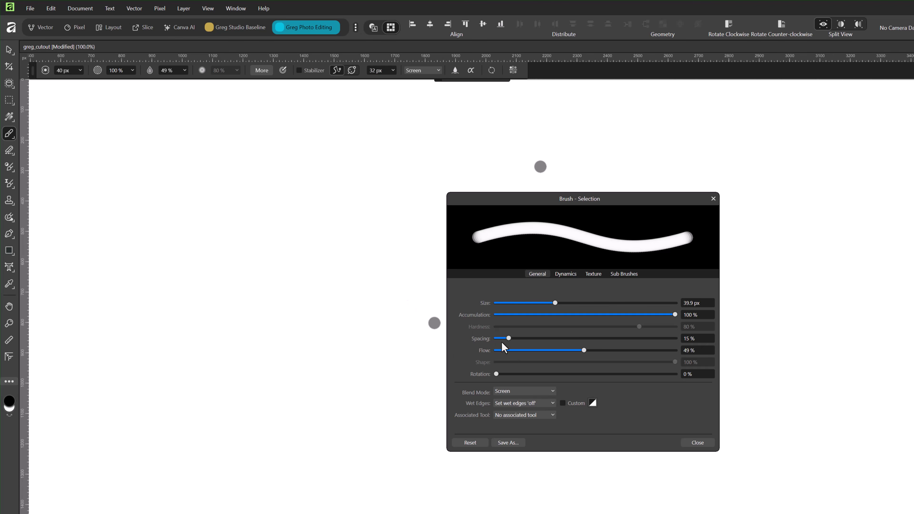
# Choose a wet edges option for the brush in the brush settings
pyautogui.click(551, 404)
pyautogui.click(530, 426)
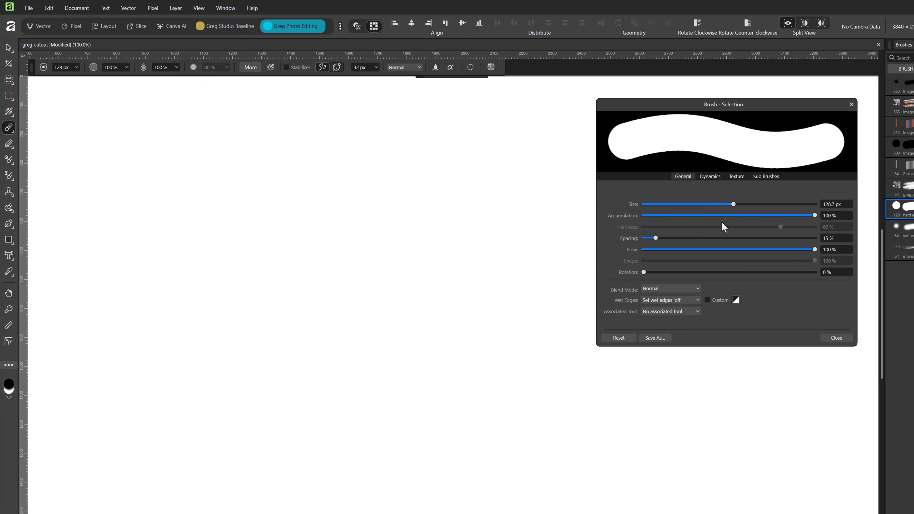
# Set the hard edge circle brush's accumulation to 50% and paint overlapping black strokes in the canvas's upper-left area
pyautogui.moveTo(806, 218); pyautogui.dragTo(741, 233)
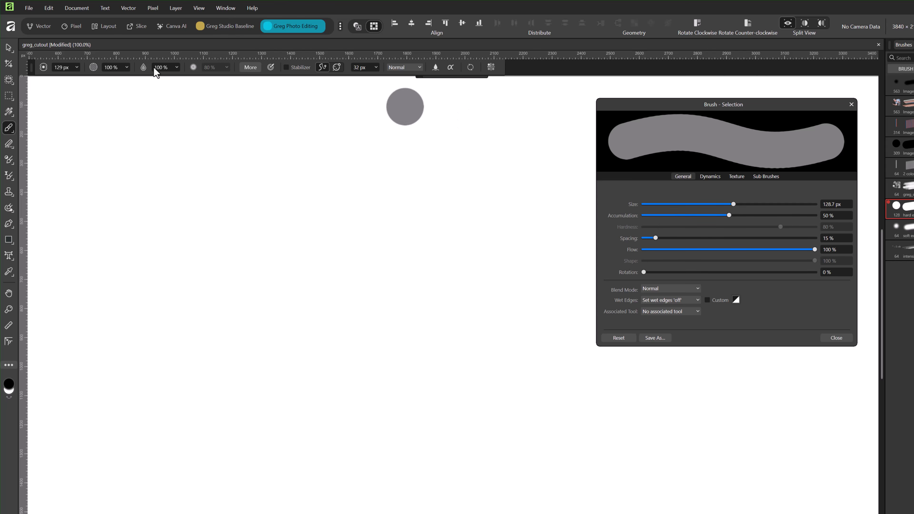
pyautogui.moveTo(113, 143)
pyautogui.mouseDown()
pyautogui.moveTo(188, 151)
pyautogui.moveTo(125, 150)
pyautogui.moveTo(185, 143)
pyautogui.moveTo(185, 151)
pyautogui.moveTo(142, 147)
pyautogui.moveTo(195, 155)
pyautogui.moveTo(140, 144)
pyautogui.moveTo(167, 148)
pyautogui.mouseUp()
pyautogui.moveTo(178, 204)
pyautogui.mouseDown()
pyautogui.moveTo(152, 202)
pyautogui.moveTo(154, 189)
pyautogui.moveTo(195, 184)
pyautogui.moveTo(122, 170)
pyautogui.moveTo(159, 168)
pyautogui.mouseUp()
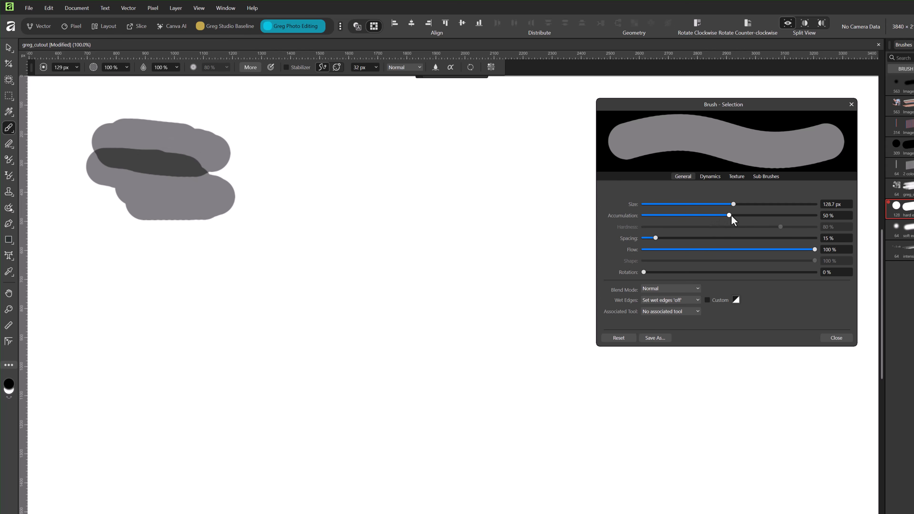
# Return accumulation to 100%, set the brush opacity to 50%, and paint overlapping strokes beside the first group
pyautogui.moveTo(731, 216); pyautogui.dragTo(838, 221)
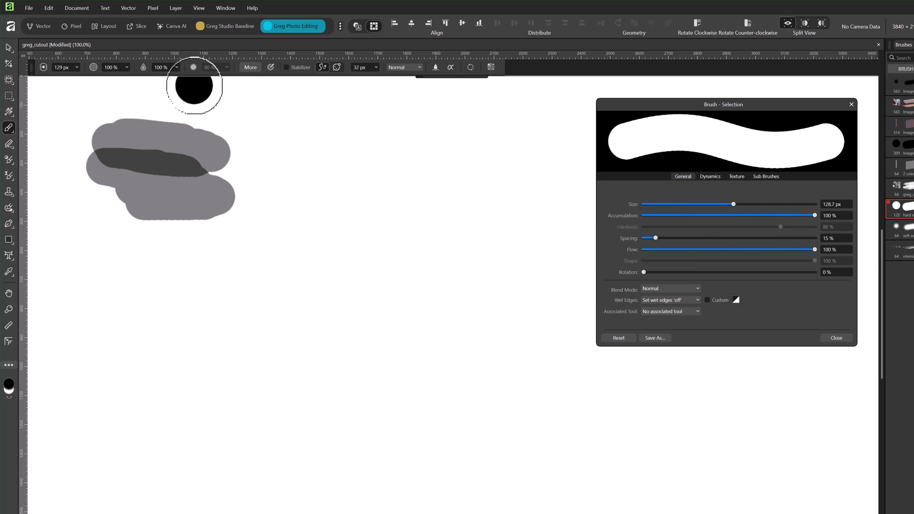
pyautogui.click(115, 70)
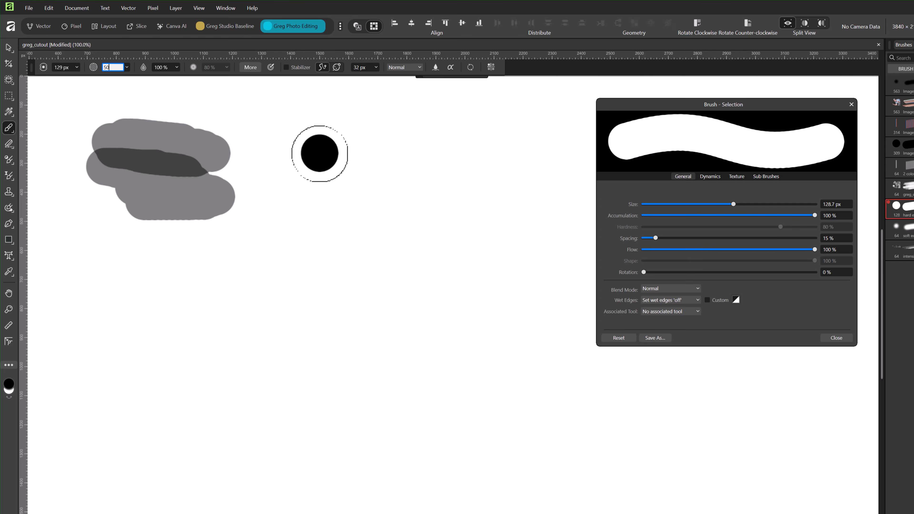
pyautogui.press('Return')
pyautogui.moveTo(338, 151)
pyautogui.mouseDown()
pyautogui.moveTo(435, 153)
pyautogui.moveTo(384, 149)
pyautogui.mouseUp()
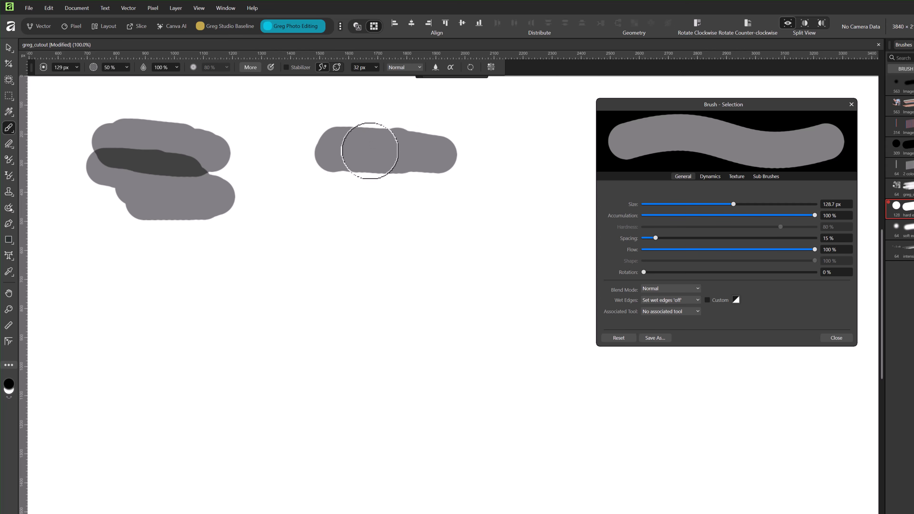
pyautogui.moveTo(400, 201)
pyautogui.mouseDown()
pyautogui.moveTo(406, 212)
pyautogui.moveTo(419, 197)
pyautogui.moveTo(330, 164)
pyautogui.moveTo(428, 170)
pyautogui.mouseUp()
pyautogui.click(182, 280)
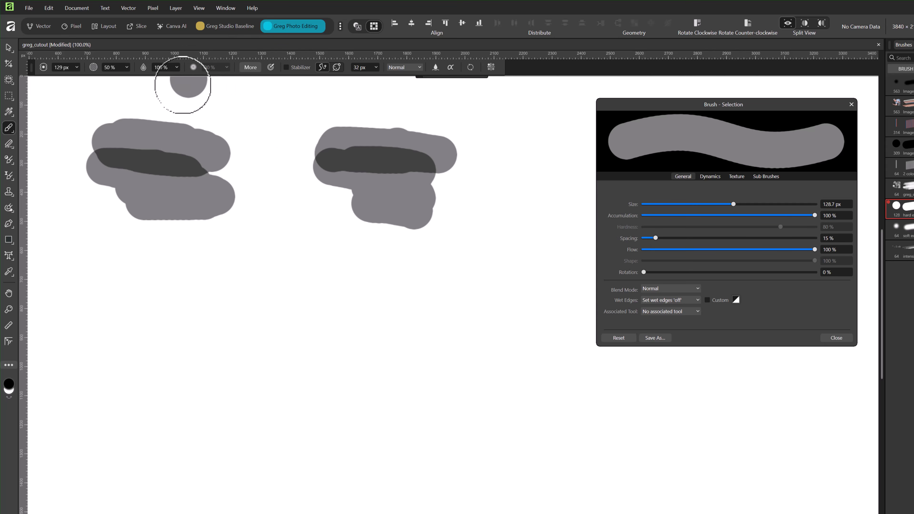
# Lower the brush flow to 3% and build up repeated strokes below the first group of strokes
pyautogui.click(177, 67)
pyautogui.moveTo(179, 77); pyautogui.dragTo(121, 93)
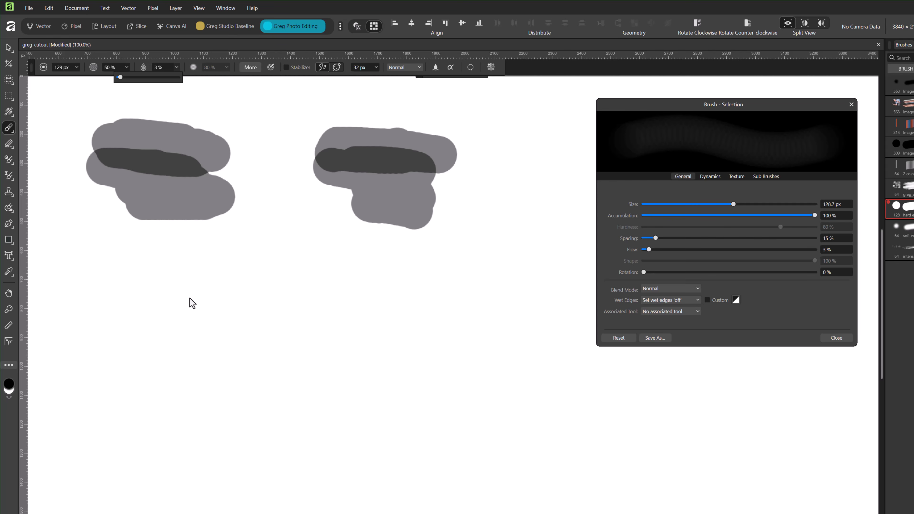
pyautogui.moveTo(177, 287)
pyautogui.mouseDown()
pyautogui.moveTo(136, 283)
pyautogui.moveTo(150, 294)
pyautogui.moveTo(139, 325)
pyautogui.moveTo(165, 351)
pyautogui.moveTo(153, 360)
pyautogui.moveTo(182, 365)
pyautogui.moveTo(163, 310)
pyautogui.moveTo(128, 288)
pyautogui.moveTo(129, 272)
pyautogui.moveTo(138, 274)
pyautogui.moveTo(137, 291)
pyautogui.moveTo(211, 313)
pyautogui.moveTo(154, 361)
pyautogui.moveTo(161, 377)
pyautogui.moveTo(159, 355)
pyautogui.moveTo(143, 344)
pyautogui.moveTo(155, 285)
pyautogui.moveTo(144, 271)
pyautogui.moveTo(125, 288)
pyautogui.moveTo(179, 306)
pyautogui.moveTo(197, 363)
pyautogui.moveTo(175, 368)
pyautogui.moveTo(142, 308)
pyautogui.moveTo(164, 284)
pyautogui.moveTo(193, 286)
pyautogui.moveTo(198, 298)
pyautogui.moveTo(146, 363)
pyautogui.moveTo(166, 381)
pyautogui.moveTo(156, 362)
pyautogui.moveTo(177, 336)
pyautogui.moveTo(186, 298)
pyautogui.moveTo(168, 292)
pyautogui.moveTo(194, 431)
pyautogui.moveTo(198, 341)
pyautogui.moveTo(199, 380)
pyautogui.moveTo(188, 281)
pyautogui.moveTo(158, 368)
pyautogui.moveTo(212, 311)
pyautogui.moveTo(134, 281)
pyautogui.moveTo(179, 356)
pyautogui.moveTo(176, 301)
pyautogui.moveTo(169, 323)
pyautogui.moveTo(163, 302)
pyautogui.moveTo(171, 329)
pyautogui.moveTo(214, 284)
pyautogui.moveTo(242, 312)
pyautogui.mouseUp()
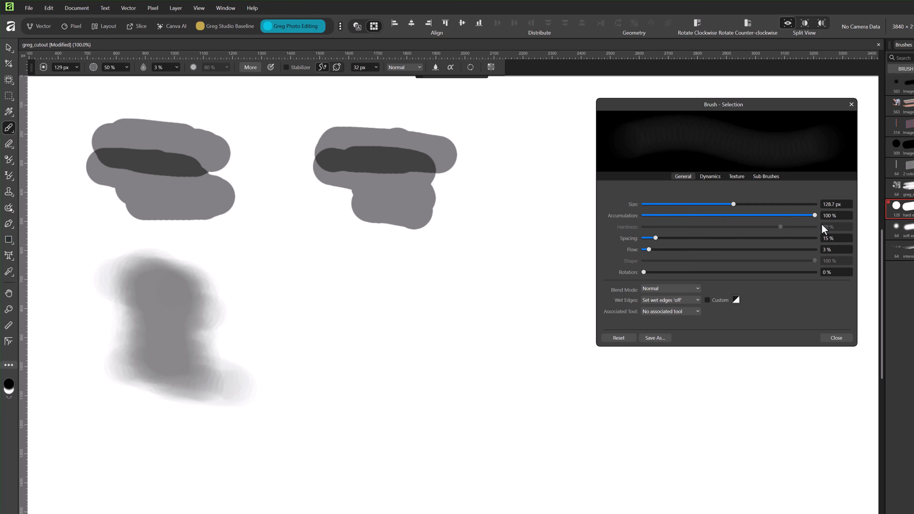
# Set accumulation to 50% and opacity to 100%, and paint low-flow strokes beside the previous soft build-up
pyautogui.moveTo(815, 215); pyautogui.dragTo(762, 216)
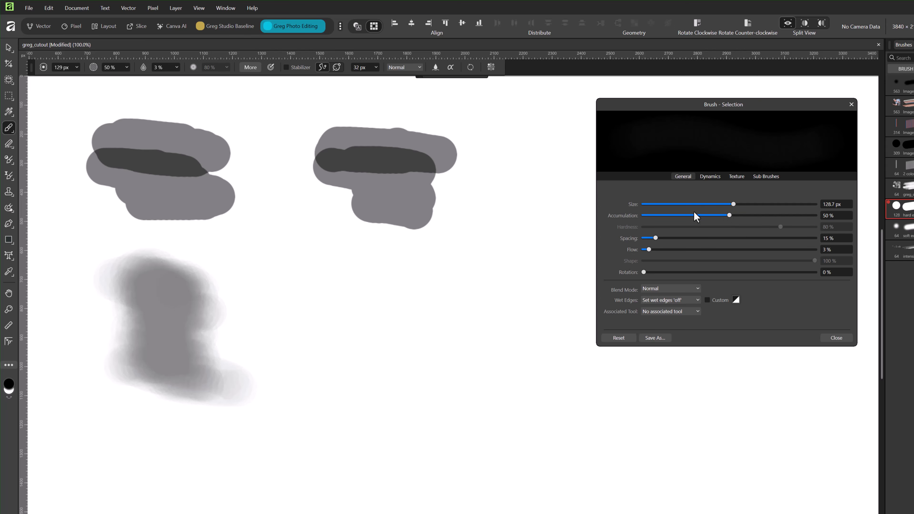
pyautogui.click(127, 68)
pyautogui.moveTo(133, 78); pyautogui.dragTo(166, 78)
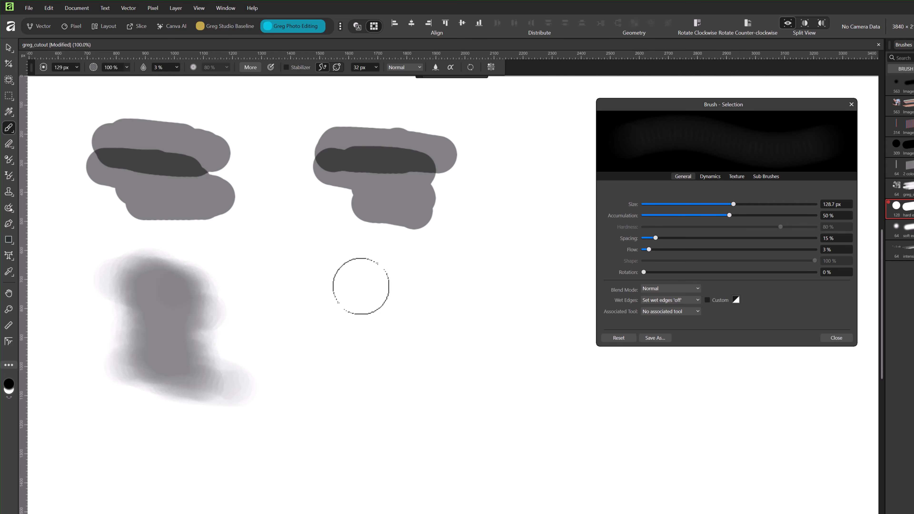
pyautogui.moveTo(361, 288)
pyautogui.mouseDown()
pyautogui.moveTo(363, 349)
pyautogui.moveTo(398, 368)
pyautogui.moveTo(342, 343)
pyautogui.moveTo(330, 326)
pyautogui.moveTo(384, 309)
pyautogui.moveTo(359, 291)
pyautogui.moveTo(320, 294)
pyautogui.moveTo(368, 328)
pyautogui.moveTo(393, 366)
pyautogui.moveTo(350, 325)
pyautogui.moveTo(367, 317)
pyautogui.moveTo(335, 314)
pyautogui.moveTo(352, 333)
pyautogui.moveTo(388, 327)
pyautogui.moveTo(354, 296)
pyautogui.moveTo(392, 299)
pyautogui.moveTo(355, 338)
pyautogui.moveTo(375, 419)
pyautogui.moveTo(391, 404)
pyautogui.moveTo(385, 308)
pyautogui.moveTo(364, 289)
pyautogui.moveTo(346, 330)
pyautogui.moveTo(390, 345)
pyautogui.moveTo(356, 288)
pyautogui.moveTo(359, 344)
pyautogui.moveTo(377, 293)
pyautogui.moveTo(343, 299)
pyautogui.moveTo(372, 339)
pyautogui.moveTo(375, 310)
pyautogui.moveTo(362, 305)
pyautogui.moveTo(351, 321)
pyautogui.moveTo(382, 306)
pyautogui.moveTo(355, 319)
pyautogui.mouseUp()
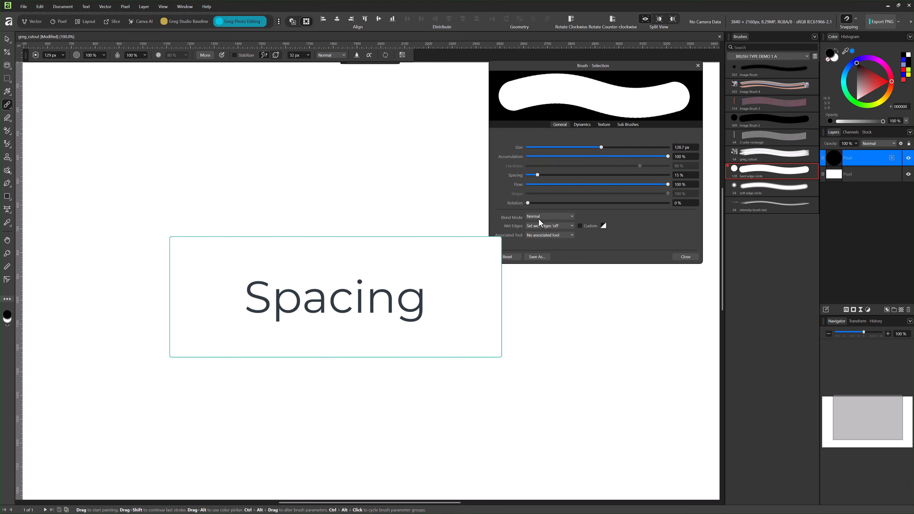
# Set the brush spacing to 1% and paint a stroke, and widen the spacing for a second stroke below it
pyautogui.moveTo(537, 175)
pyautogui.mouseDown()
pyautogui.moveTo(625, 182)
pyautogui.moveTo(528, 178)
pyautogui.mouseUp()
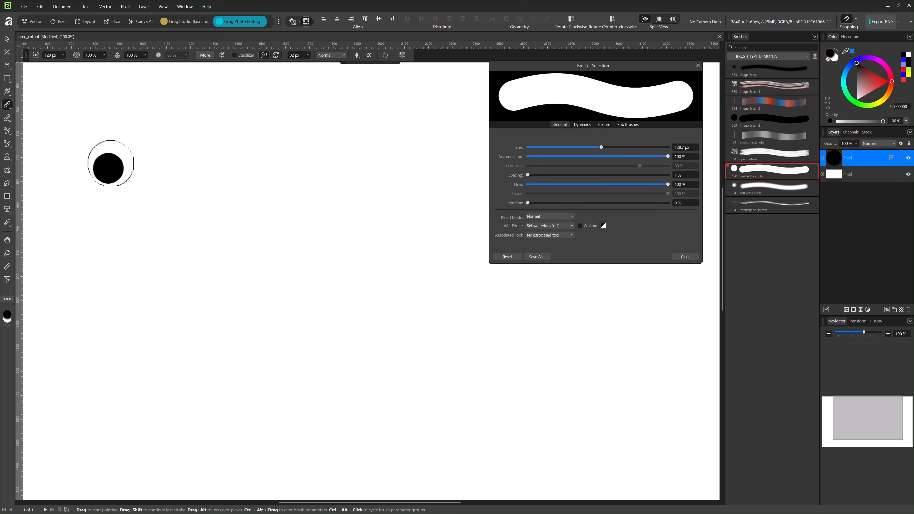
pyautogui.moveTo(67, 161); pyautogui.dragTo(293, 180)
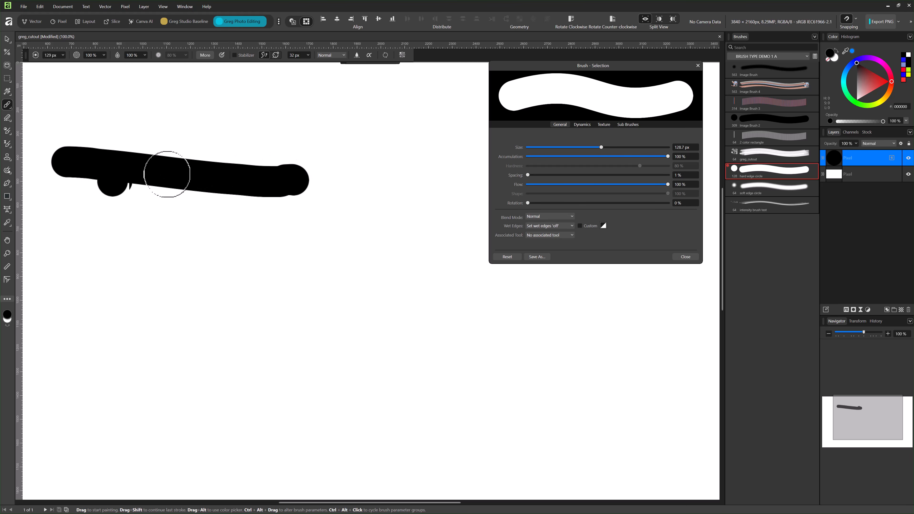
pyautogui.moveTo(529, 176); pyautogui.dragTo(570, 176)
pyautogui.moveTo(45, 225)
pyautogui.mouseDown()
pyautogui.moveTo(127, 234)
pyautogui.moveTo(487, 226)
pyautogui.mouseUp()
# Raise the spacing to its maximum, undo a single test stamp, and paint a long diagonal row across the lower canvas
pyautogui.moveTo(565, 175); pyautogui.dragTo(668, 175)
pyautogui.click(405, 300)
pyautogui.hotkey('ctrl', 'z')
pyautogui.moveTo(135, 369)
pyautogui.mouseDown()
pyautogui.moveTo(491, 392)
pyautogui.moveTo(652, 414)
pyautogui.mouseUp()
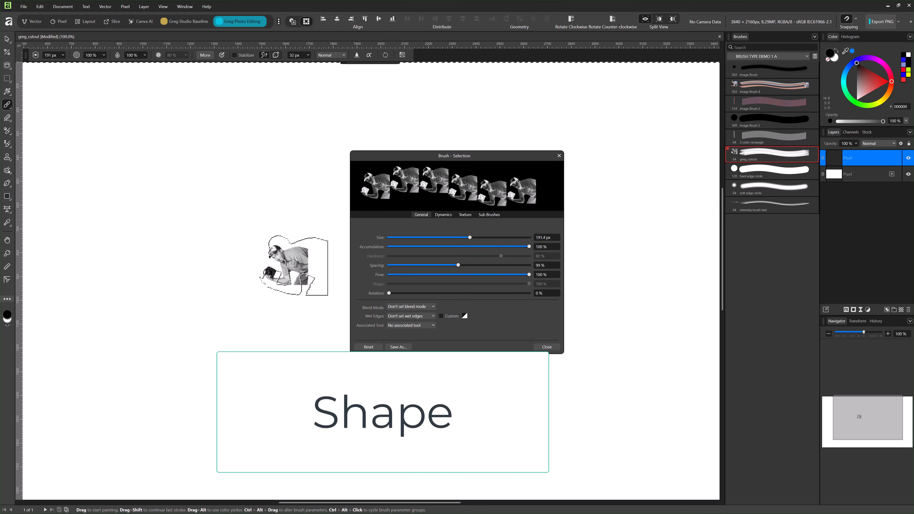
# Close the greg_cutout brush's settings, undoing the test stamps made with it on the canvas
pyautogui.hotkey('ctrl', 'z')
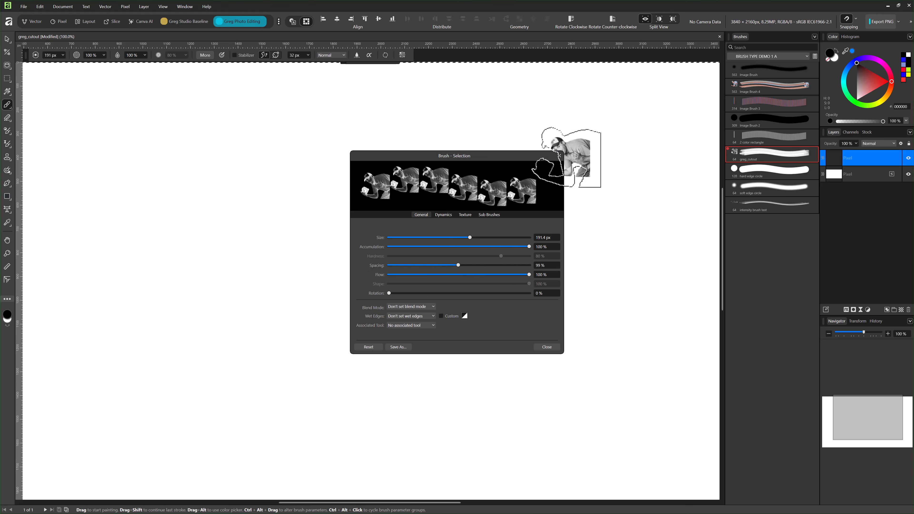
pyautogui.click(559, 155)
pyautogui.click(657, 151)
pyautogui.hotkey('ctrl', 'z')
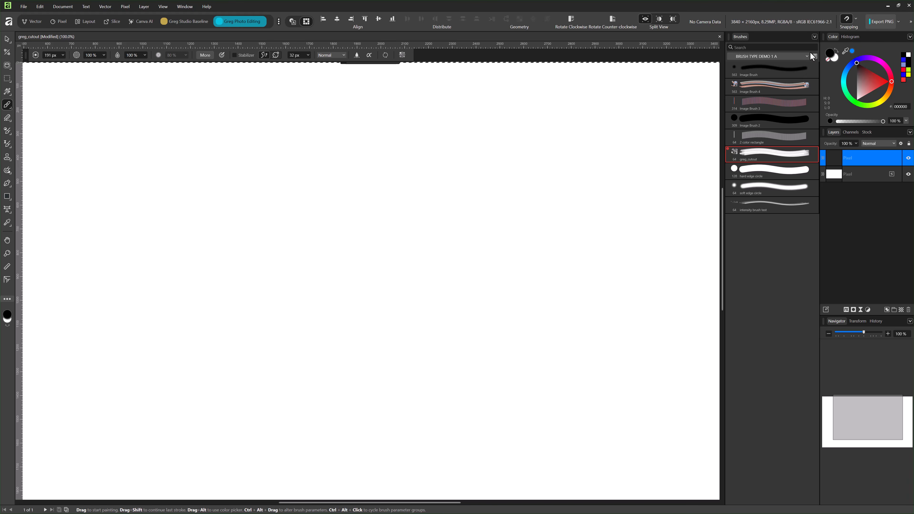
# Create a new square brush in the BRUSH TYPE DEMO 1 A category and stamp it once on the canvas
pyautogui.click(815, 37)
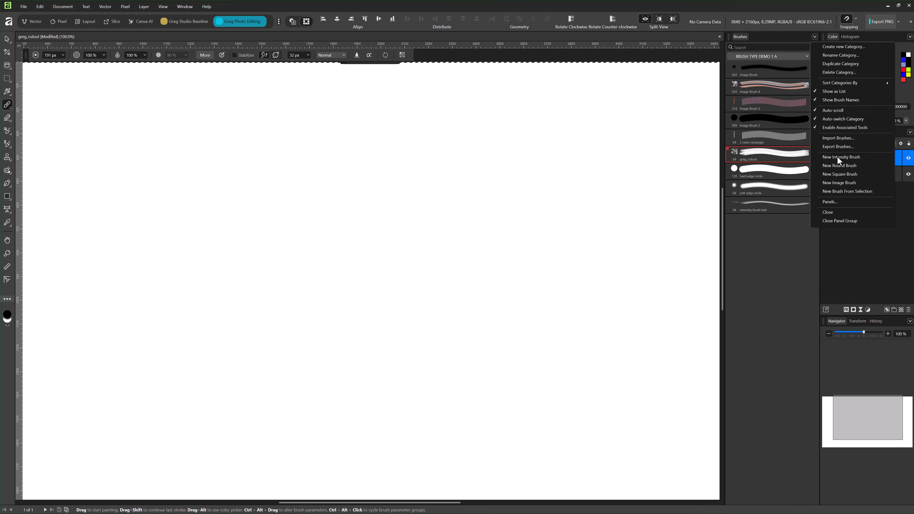
pyautogui.click(843, 175)
pyautogui.click(411, 240)
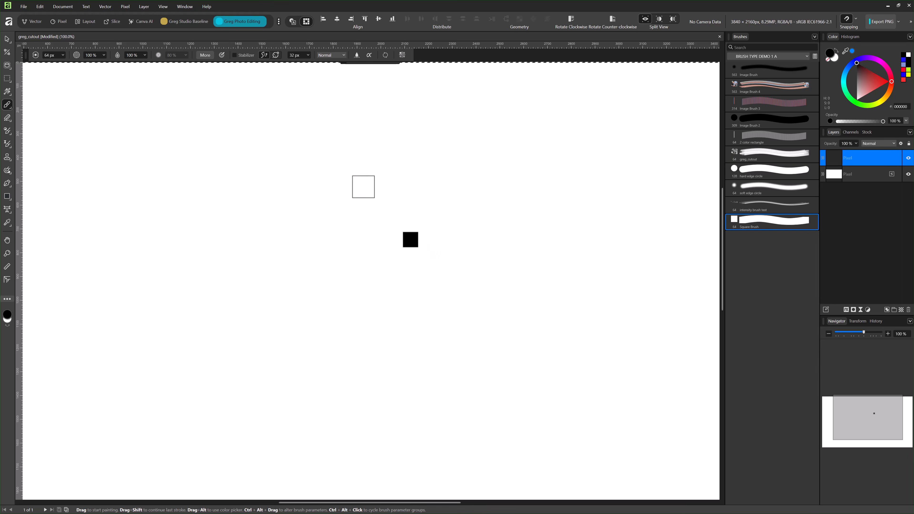
# Examine the square brush's general settings, and make one more test stamp and undo it
pyautogui.click(205, 54)
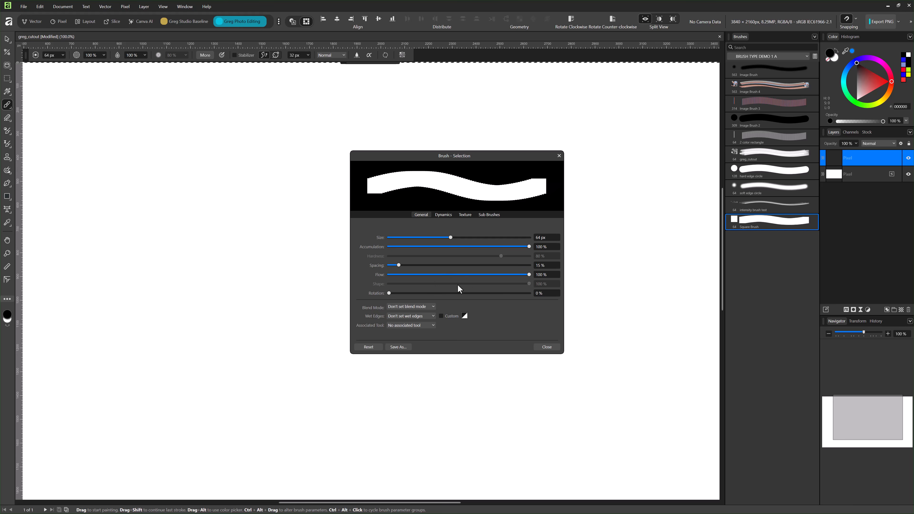
pyautogui.click(559, 155)
pyautogui.click(598, 172)
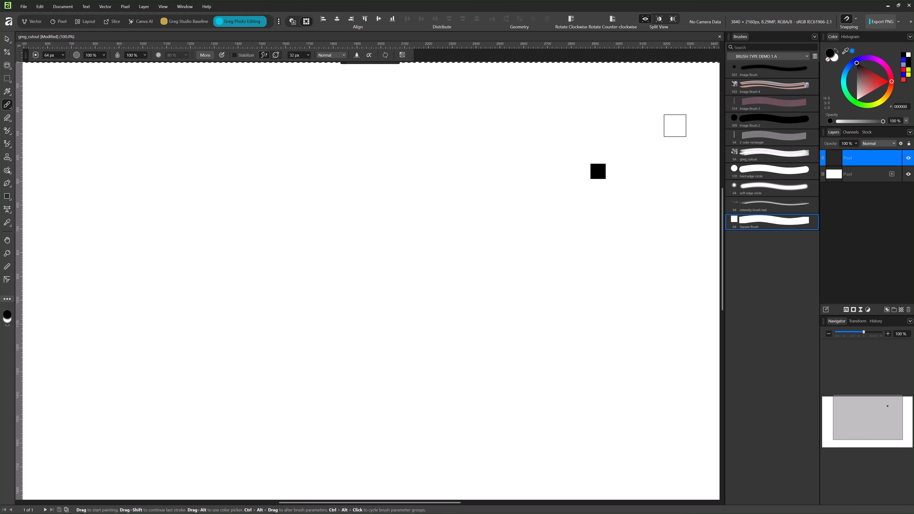
pyautogui.hotkey('ctrl', 'z')
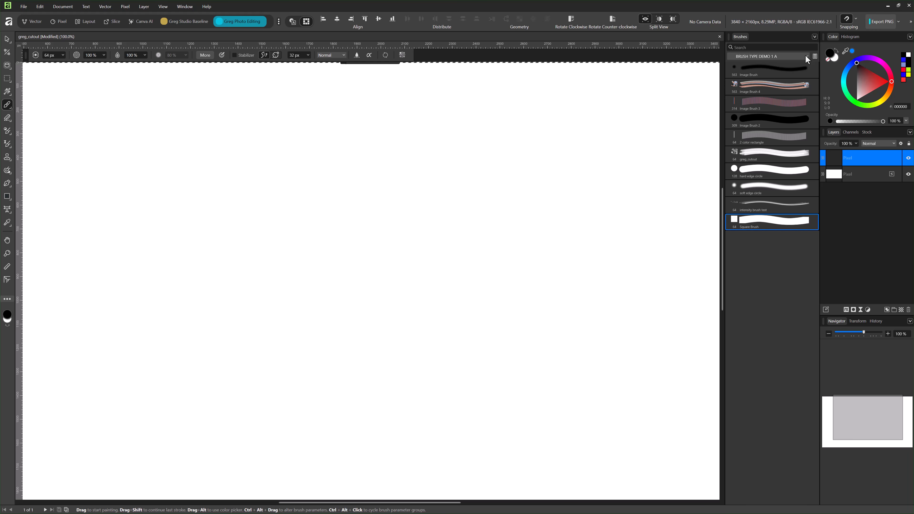
# Create a new round brush in the same category and set its spacing to 111%
pyautogui.click(816, 37)
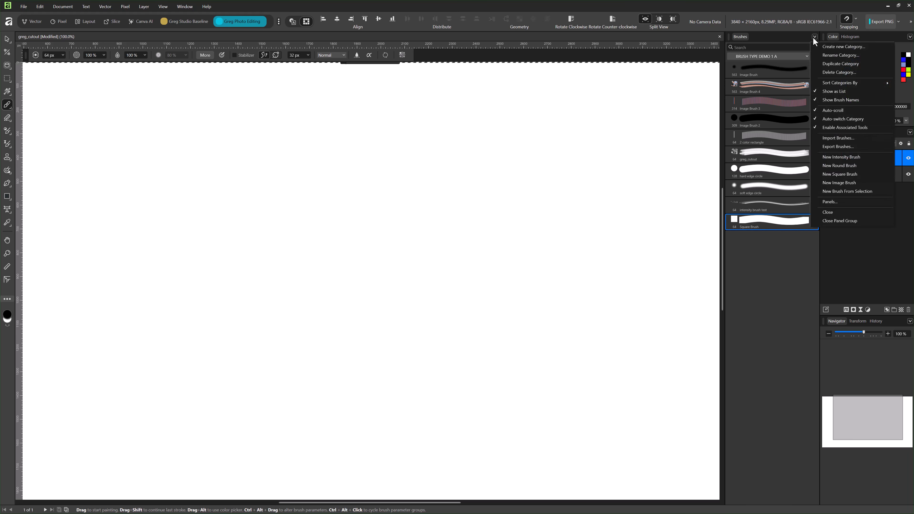
pyautogui.click(839, 165)
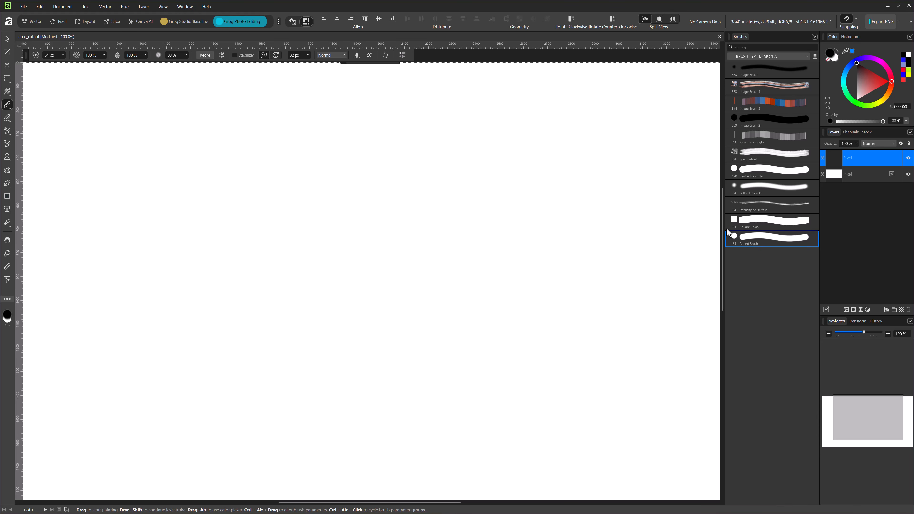
pyautogui.click(205, 55)
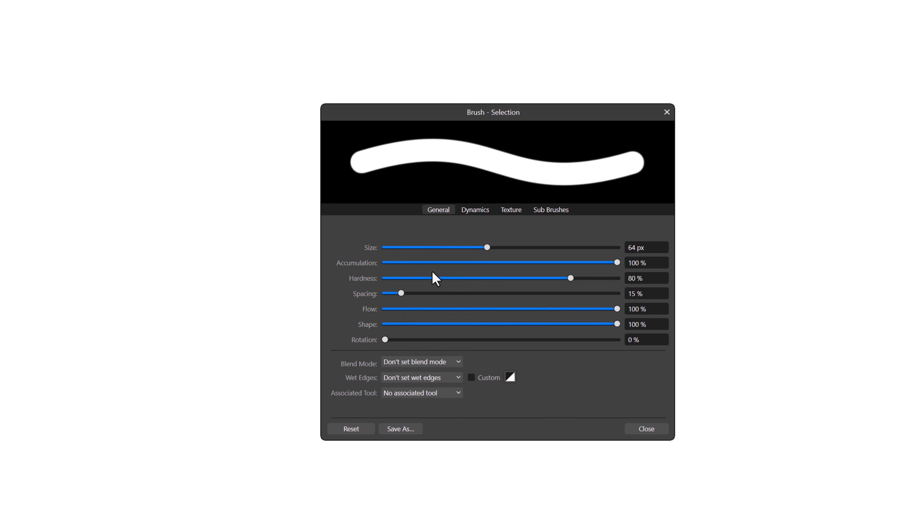
pyautogui.moveTo(403, 294); pyautogui.dragTo(514, 293)
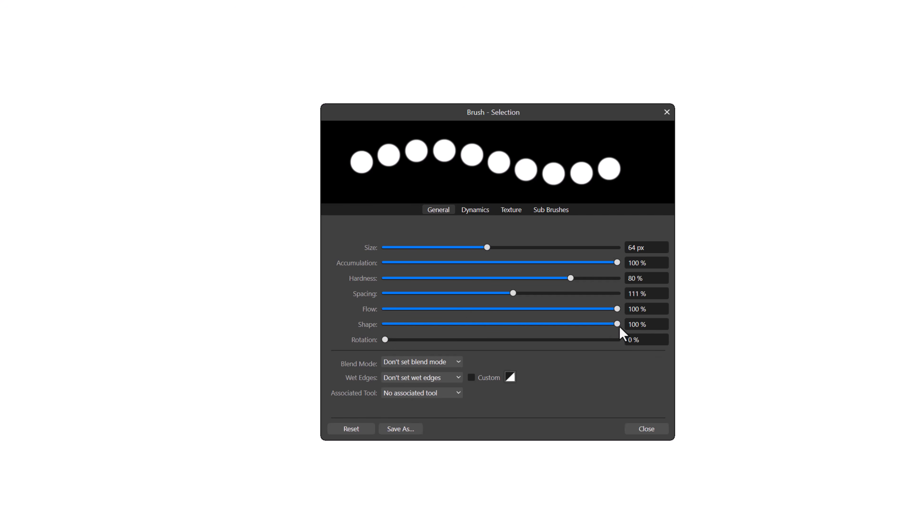
# Set the round brush's shape to 27% and paint rows of ovals, and reduce it to 2% and paint rows of slivers below
pyautogui.moveTo(619, 327); pyautogui.dragTo(448, 319)
pyautogui.moveTo(20, 63)
pyautogui.mouseDown()
pyautogui.moveTo(184, 97)
pyautogui.moveTo(4, 176)
pyautogui.moveTo(201, 215)
pyautogui.mouseUp()
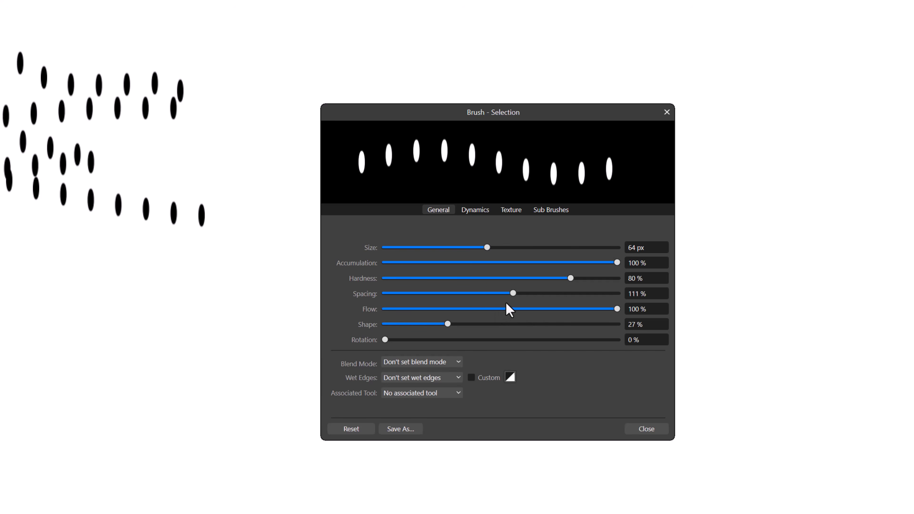
pyautogui.moveTo(454, 325)
pyautogui.mouseDown()
pyautogui.moveTo(624, 333)
pyautogui.moveTo(419, 321)
pyautogui.moveTo(598, 341)
pyautogui.moveTo(620, 338)
pyautogui.moveTo(380, 321)
pyautogui.moveTo(389, 324)
pyautogui.mouseUp()
pyautogui.moveTo(107, 260); pyautogui.dragTo(108, 284)
pyautogui.moveTo(47, 301)
pyautogui.mouseDown()
pyautogui.moveTo(132, 325)
pyautogui.moveTo(231, 370)
pyautogui.mouseUp()
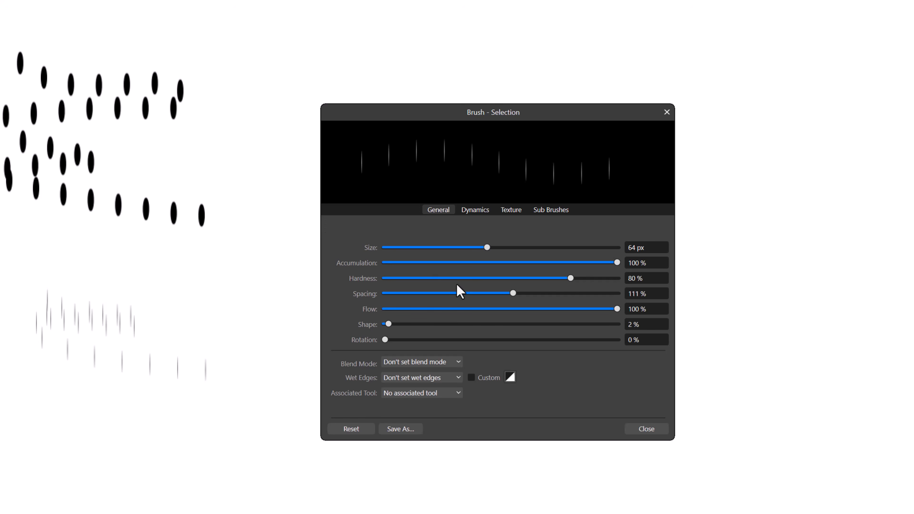
pyautogui.moveTo(413, 324)
pyautogui.mouseDown()
pyautogui.moveTo(430, 326)
pyautogui.moveTo(413, 318)
pyautogui.mouseUp()
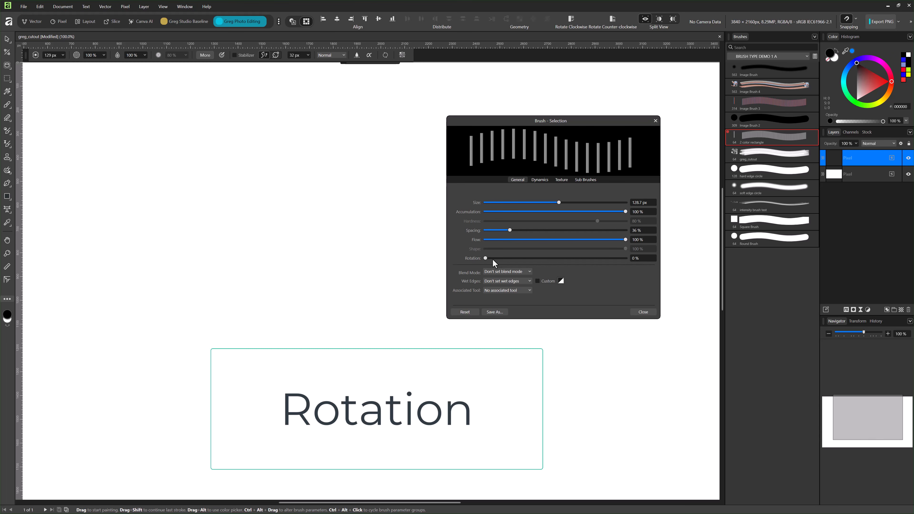
# Paint two rows with the 2 color rectangle brush at 0% rotation, and set rotation to 14% for slanted rows below them
pyautogui.moveTo(486, 259)
pyautogui.mouseDown()
pyautogui.moveTo(582, 259)
pyautogui.moveTo(478, 248)
pyautogui.mouseUp()
pyautogui.moveTo(123, 143); pyautogui.dragTo(309, 161)
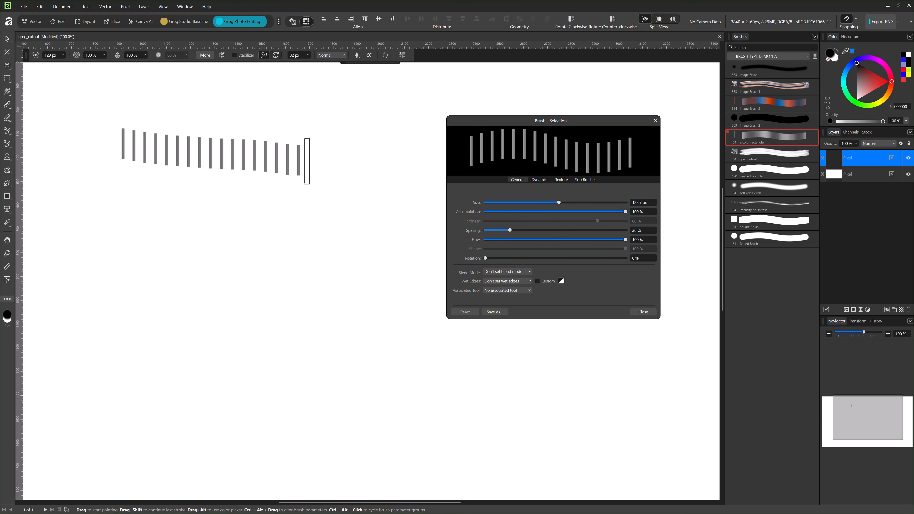
pyautogui.moveTo(274, 107); pyautogui.dragTo(438, 110)
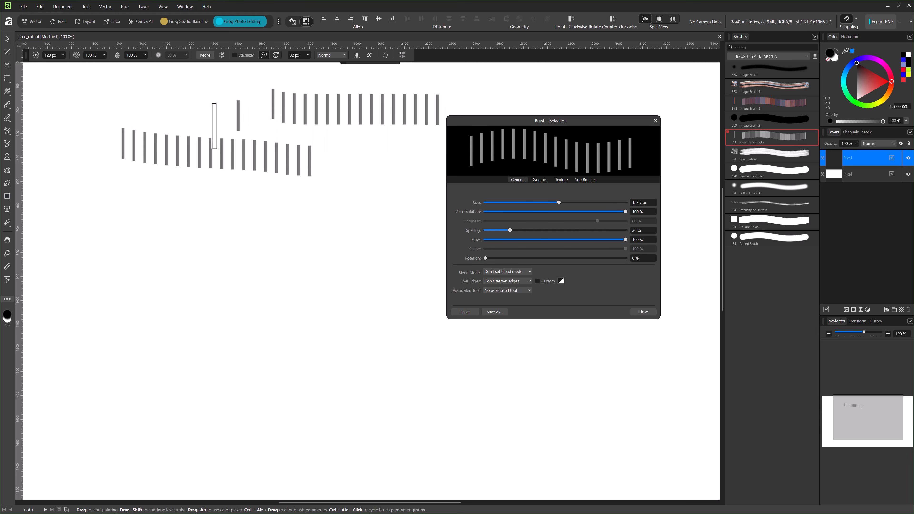
pyautogui.moveTo(485, 259); pyautogui.dragTo(526, 259)
pyautogui.moveTo(159, 208)
pyautogui.mouseDown()
pyautogui.moveTo(359, 227)
pyautogui.moveTo(303, 230)
pyautogui.moveTo(396, 255)
pyautogui.mouseUp()
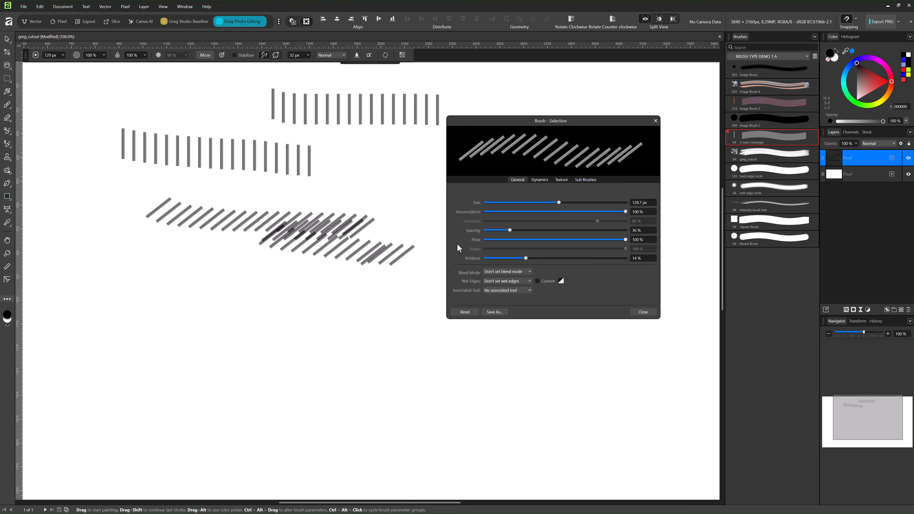
# Set the rectangle brush's spacing to 1% and its rotation to 2%
pyautogui.moveTo(510, 231); pyautogui.dragTo(486, 230)
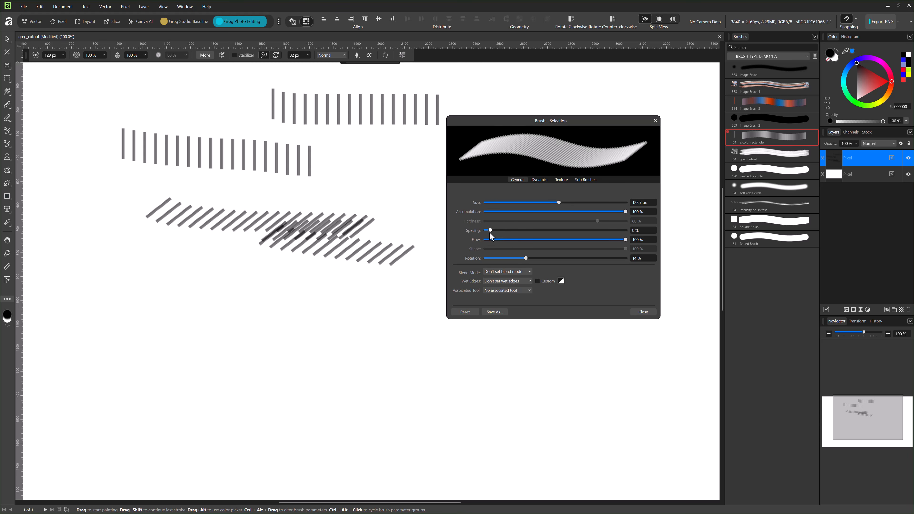
pyautogui.click(385, 295)
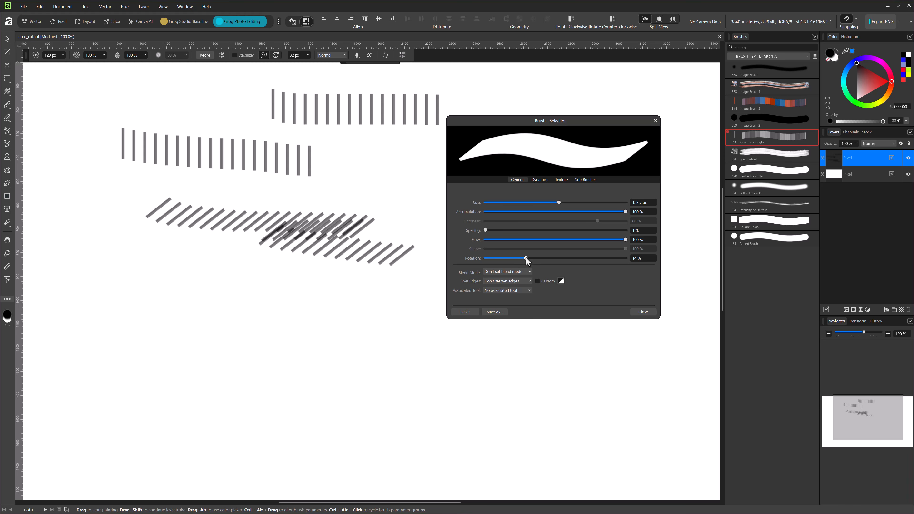
pyautogui.moveTo(526, 259); pyautogui.dragTo(490, 259)
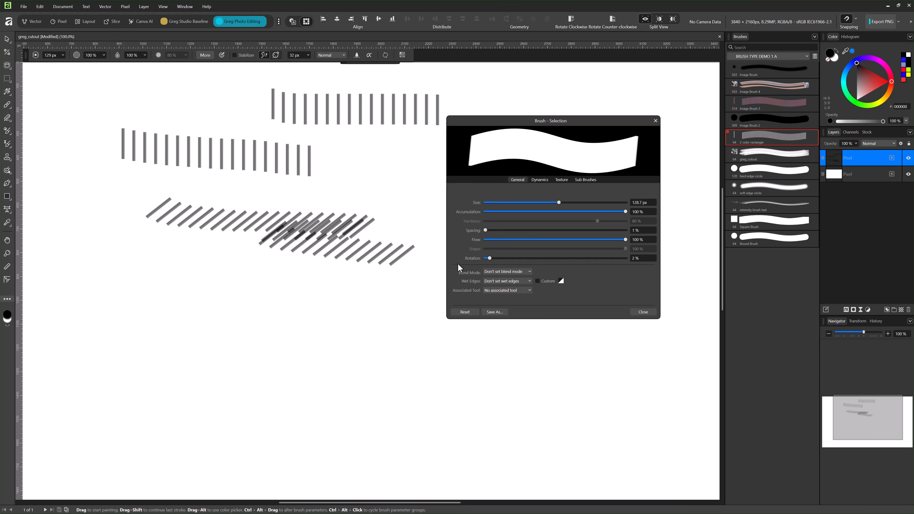
# Paint a broad horizontal band, a thin vertical stroke across it and a large looping flourish with the 2 color rectangle brush
pyautogui.moveTo(119, 329); pyautogui.dragTo(567, 344)
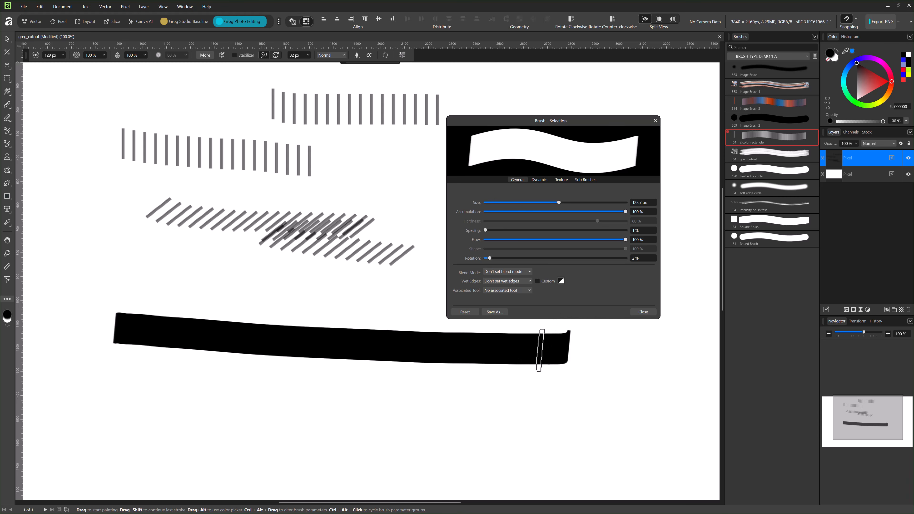
pyautogui.moveTo(226, 427); pyautogui.dragTo(258, 211)
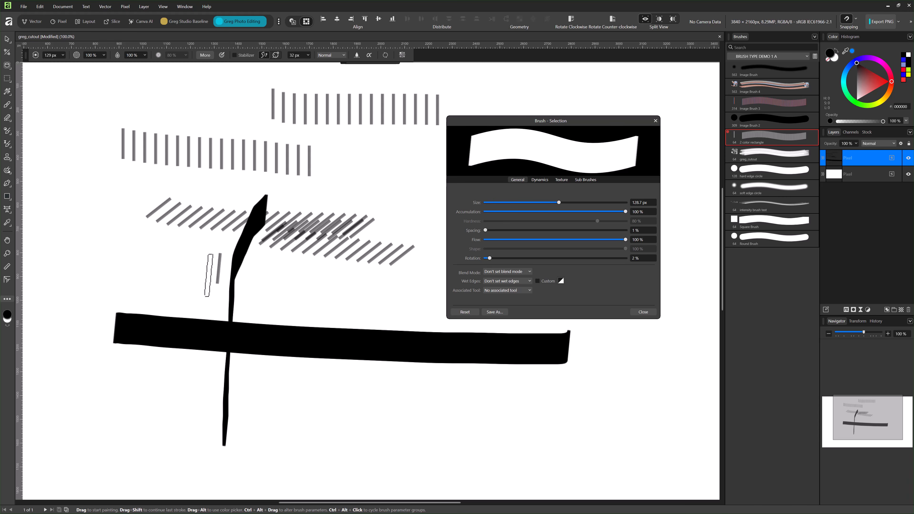
pyautogui.moveTo(147, 394)
pyautogui.mouseDown()
pyautogui.moveTo(218, 349)
pyautogui.moveTo(190, 238)
pyautogui.moveTo(292, 377)
pyautogui.moveTo(209, 422)
pyautogui.moveTo(183, 336)
pyautogui.moveTo(280, 281)
pyautogui.moveTo(286, 203)
pyautogui.moveTo(363, 362)
pyautogui.mouseUp()
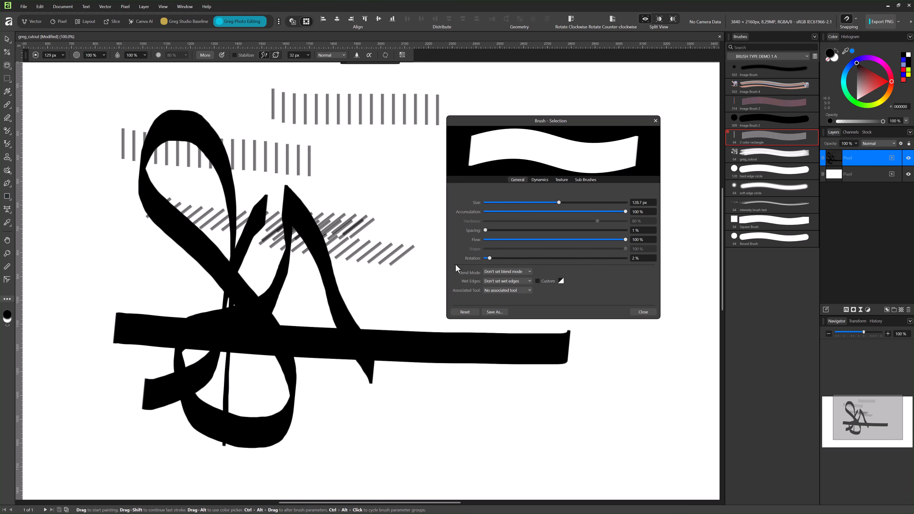
# Set the rectangle brush's rotation to 12% and paint another large looping flourish over the existing strokes
pyautogui.moveTo(491, 258)
pyautogui.mouseDown()
pyautogui.moveTo(552, 261)
pyautogui.moveTo(461, 255)
pyautogui.moveTo(539, 262)
pyautogui.moveTo(520, 259)
pyautogui.mouseUp()
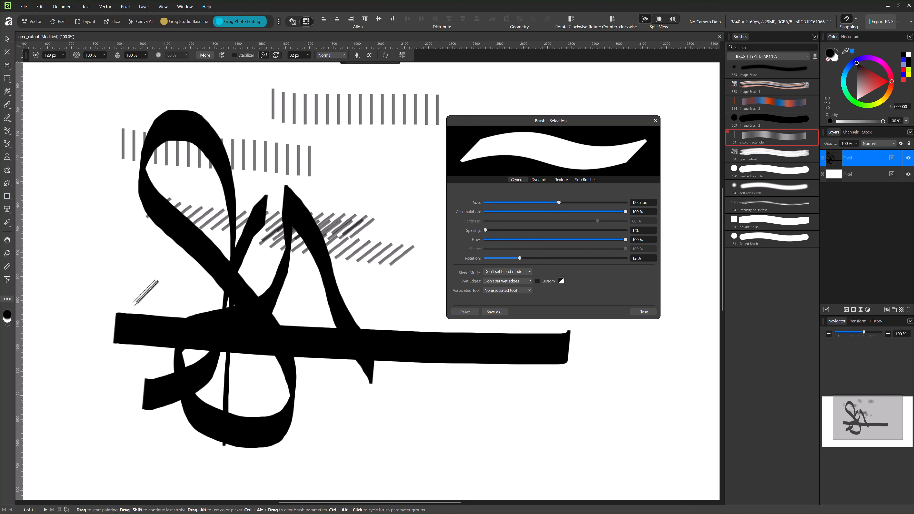
pyautogui.moveTo(143, 290)
pyautogui.mouseDown()
pyautogui.moveTo(308, 226)
pyautogui.moveTo(288, 60)
pyautogui.moveTo(265, 149)
pyautogui.moveTo(337, 362)
pyautogui.moveTo(216, 359)
pyautogui.moveTo(310, 269)
pyautogui.moveTo(289, 248)
pyautogui.mouseUp()
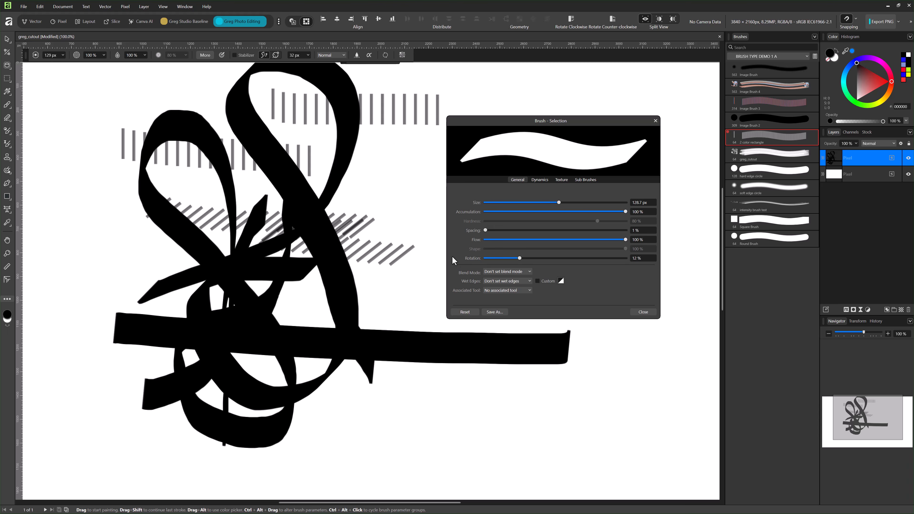
# Clear all strokes from the pixel layer, and paint a near-horizontal band with a thin rising diagonal stroke below it
pyautogui.hotkey('ctrl', 'a')
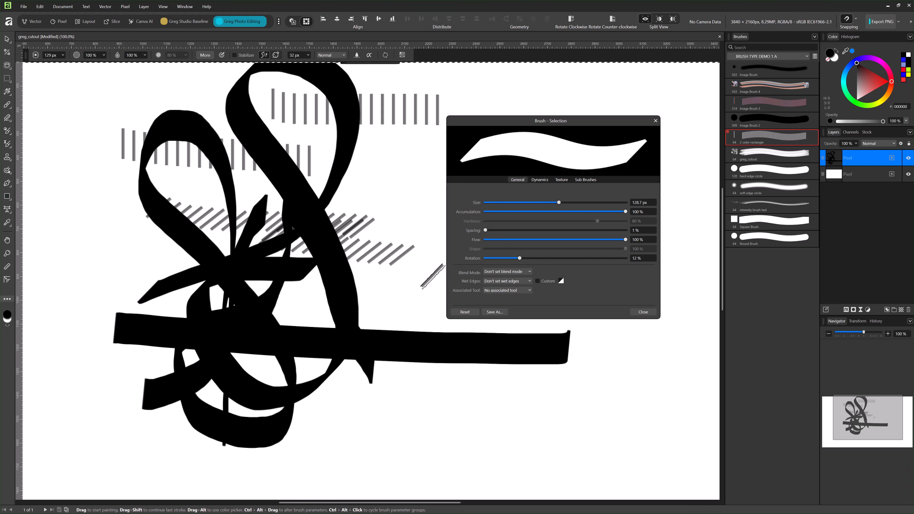
pyautogui.press('Delete')
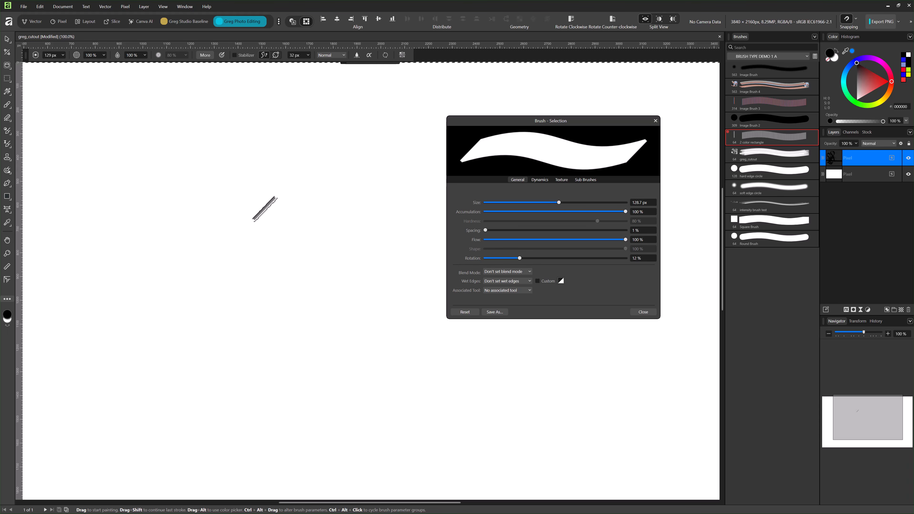
pyautogui.moveTo(155, 182); pyautogui.dragTo(280, 169)
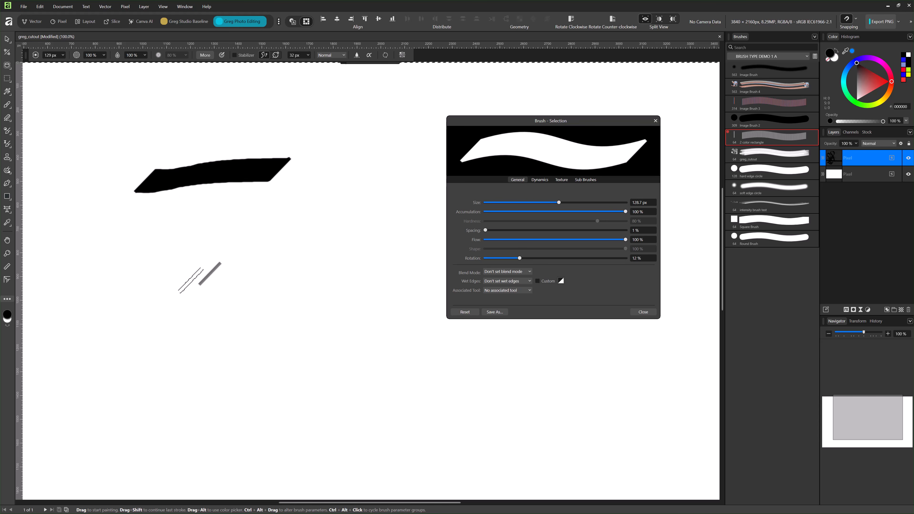
pyautogui.moveTo(178, 291); pyautogui.dragTo(272, 199)
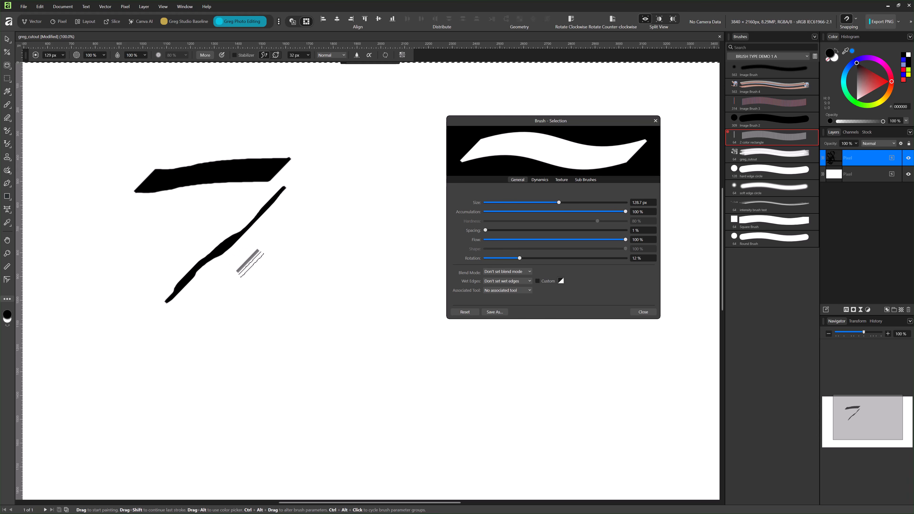
# Set the brush's rotation to 23% and paint a thin near-horizontal stroke beside the diagonal one
pyautogui.press('Right')
pyautogui.press('Right')
pyautogui.press('Right')
pyautogui.press('Right')
pyautogui.press('Right')
pyautogui.press('Right')
pyautogui.press('Right')
pyautogui.moveTo(301, 237); pyautogui.dragTo(388, 231)
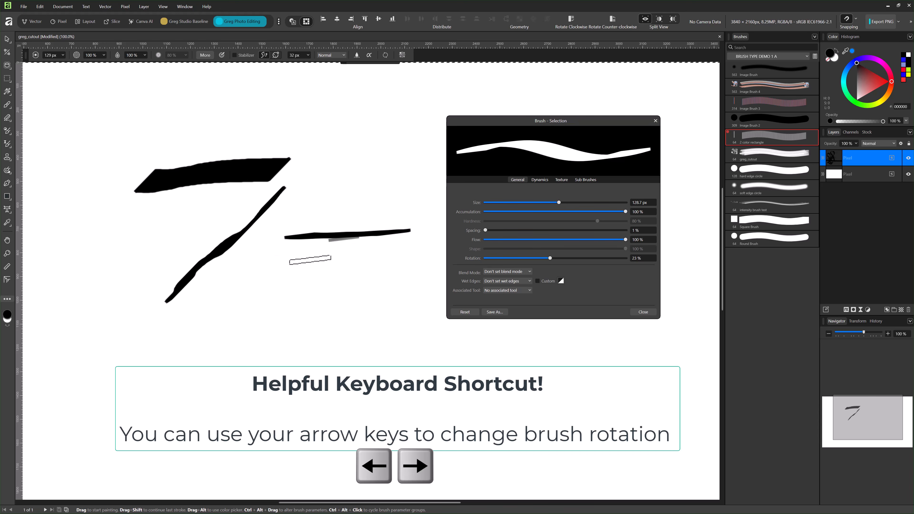
# Set the brush's rotation to 35% and paint a short descending stroke below the thin horizontal one
pyautogui.press('Right')
pyautogui.press('Right')
pyautogui.press('Right')
pyautogui.press('Right')
pyautogui.moveTo(302, 277); pyautogui.dragTo(384, 309)
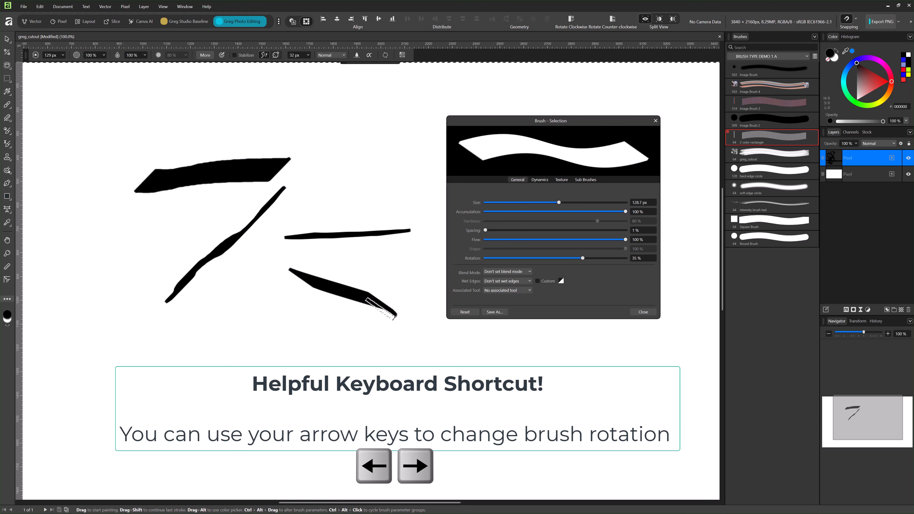
# Set the brush's rotation to 43% and paint a long, steep descending stroke below the others
pyautogui.press('Right')
pyautogui.press('Right')
pyautogui.press('Right')
pyautogui.press('Right')
pyautogui.press('Right')
pyautogui.press('Right')
pyautogui.press('Right')
pyautogui.press('Right')
pyautogui.press('Right')
pyautogui.press('Right')
pyautogui.press('Right')
pyautogui.moveTo(273, 303); pyautogui.dragTo(337, 411)
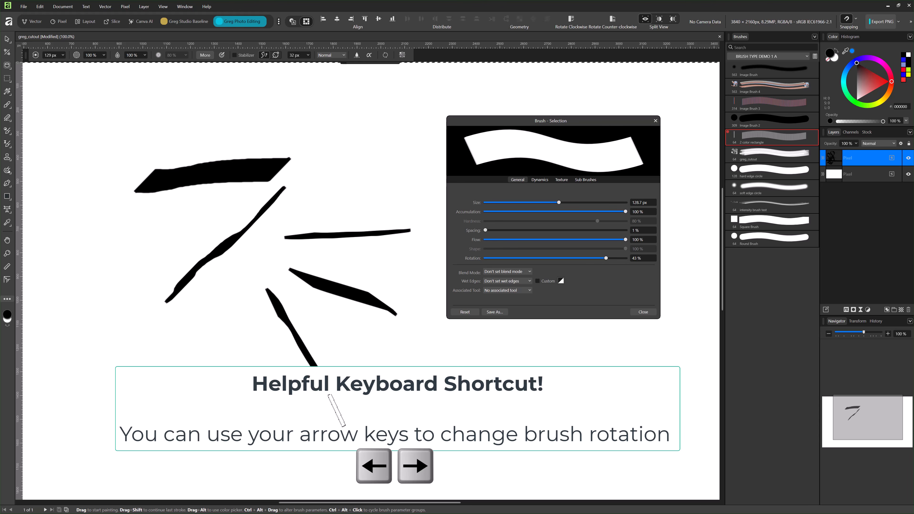
# Swing the brush's rotation back and forth between 39% and 27% over the canvas without painting
pyautogui.press('Left')
pyautogui.press('Left')
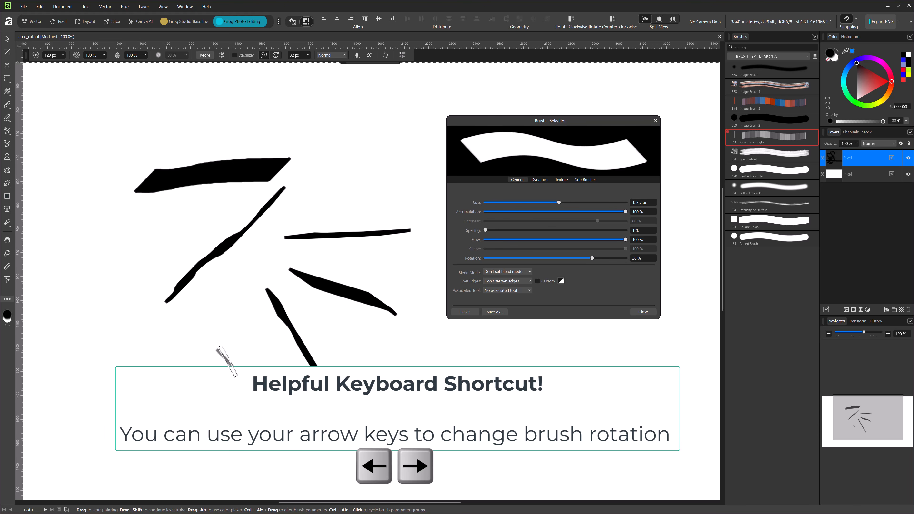
pyautogui.press('Left')
pyautogui.press('Left')
pyautogui.press('Left')
pyautogui.press('Left')
pyautogui.press('Left')
pyautogui.press('Left')
pyautogui.press('Left')
pyautogui.press('Left')
pyautogui.press('Right')
pyautogui.press('Right')
pyautogui.press('Right')
pyautogui.press('Right')
pyautogui.press('Right')
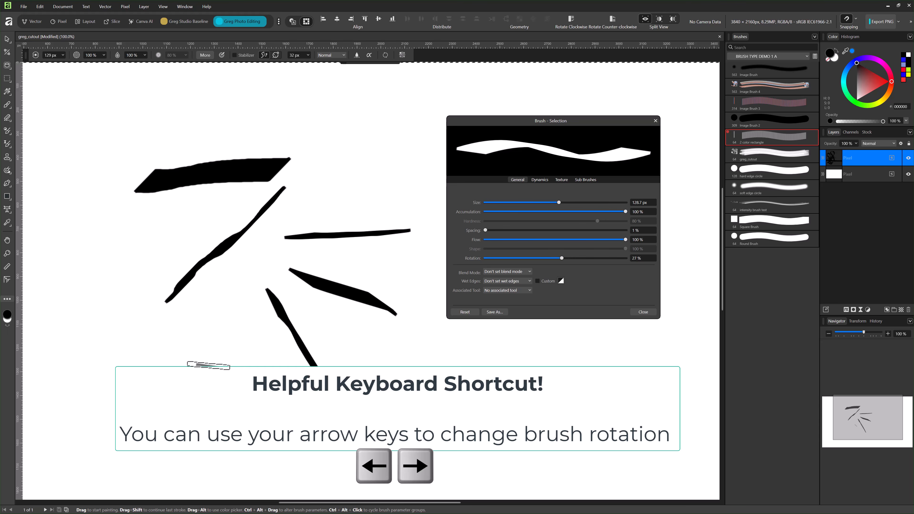
pyautogui.press('Left')
pyautogui.press('Left')
pyautogui.press('Left')
pyautogui.press('Left')
pyautogui.press('Left')
pyautogui.press('Left')
pyautogui.press('Left')
pyautogui.press('Left')
pyautogui.press('Left')
pyautogui.press('Left')
pyautogui.press('Left')
pyautogui.press('Left')
pyautogui.press('Left')
pyautogui.press('Left')
pyautogui.press('Left')
pyautogui.press('Left')
pyautogui.press('Left')
pyautogui.press('Left')
pyautogui.press('Left')
pyautogui.press('Left')
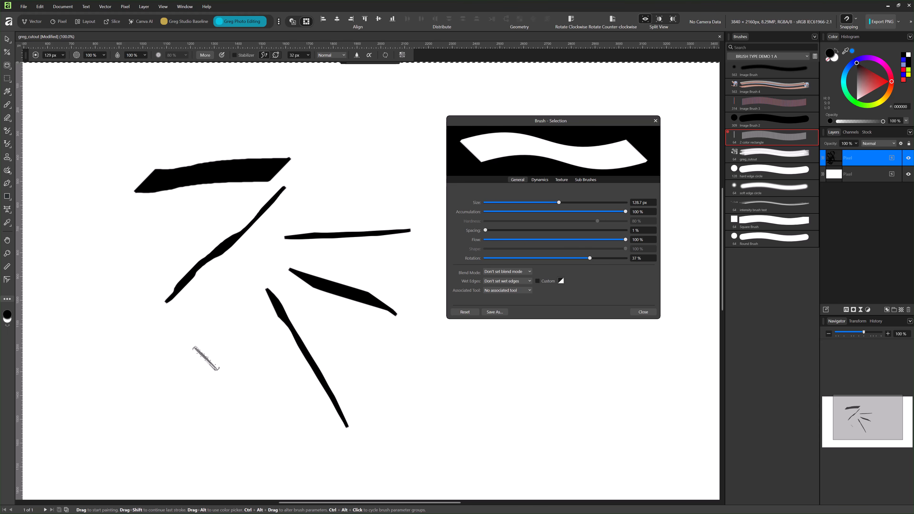
# Lower the brush's rotation past 8% until it is nearly upright, and paint a short wide band beneath the diagonal stroke
pyautogui.press('Left')
pyautogui.press('Left')
pyautogui.press('Left')
pyautogui.press('Left')
pyautogui.press('Left')
pyautogui.press('Left')
pyautogui.press('Left')
pyautogui.press('Left')
pyautogui.press('Left')
pyautogui.press('Left')
pyautogui.press('Left')
pyautogui.press('Left')
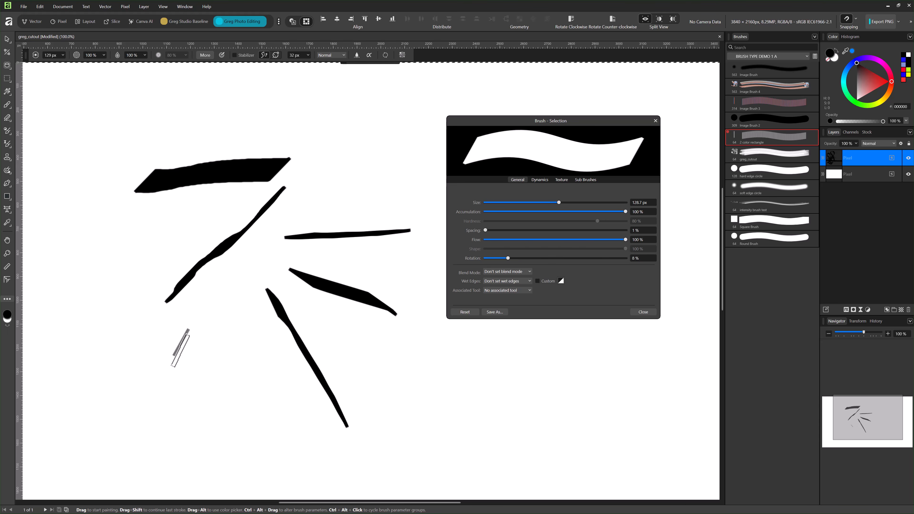
pyautogui.moveTo(171, 349); pyautogui.dragTo(252, 360)
# Turn the brush's rotation backward past 97% to 81% and paint a wide band rising above the short one
pyautogui.press('Left')
pyautogui.press('Left')
pyautogui.press('Left')
pyautogui.press('Left')
pyautogui.press('Left')
pyautogui.press('Left')
pyautogui.press('Left')
pyautogui.press('Left')
pyautogui.press('Left')
pyautogui.press('Left')
pyautogui.press('Left')
pyautogui.press('Left')
pyautogui.press('Left')
pyautogui.press('Left')
pyautogui.press('Left')
pyautogui.press('Left')
pyautogui.press('Left')
pyautogui.press('Left')
pyautogui.press('Left')
pyautogui.press('Left')
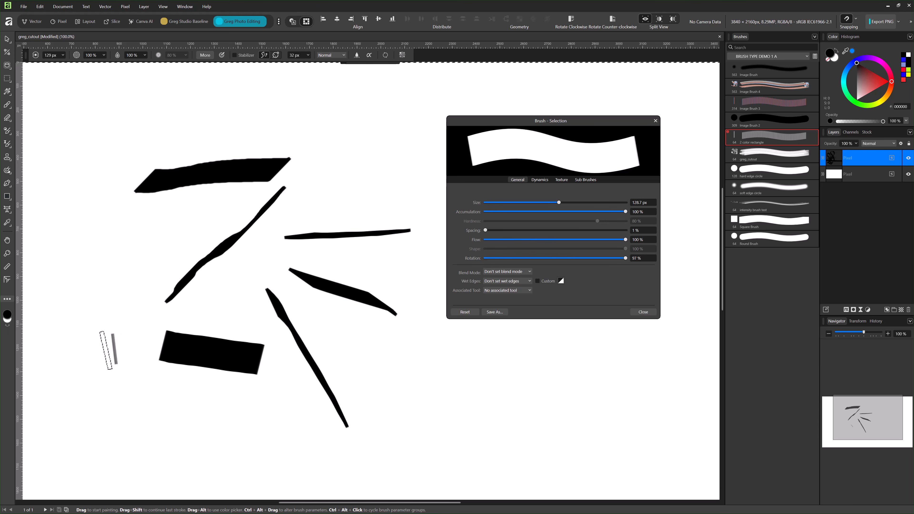
pyautogui.moveTo(98, 352); pyautogui.dragTo(195, 299)
pyautogui.press('Left')
pyautogui.press('Left')
pyautogui.press('Left')
pyautogui.press('Left')
pyautogui.press('Left')
pyautogui.press('Left')
pyautogui.press('Left')
pyautogui.press('Left')
pyautogui.press('Left')
pyautogui.press('Left')
pyautogui.press('Left')
pyautogui.press('Left')
pyautogui.press('Left')
pyautogui.press('Left')
pyautogui.press('Left')
pyautogui.press('Left')
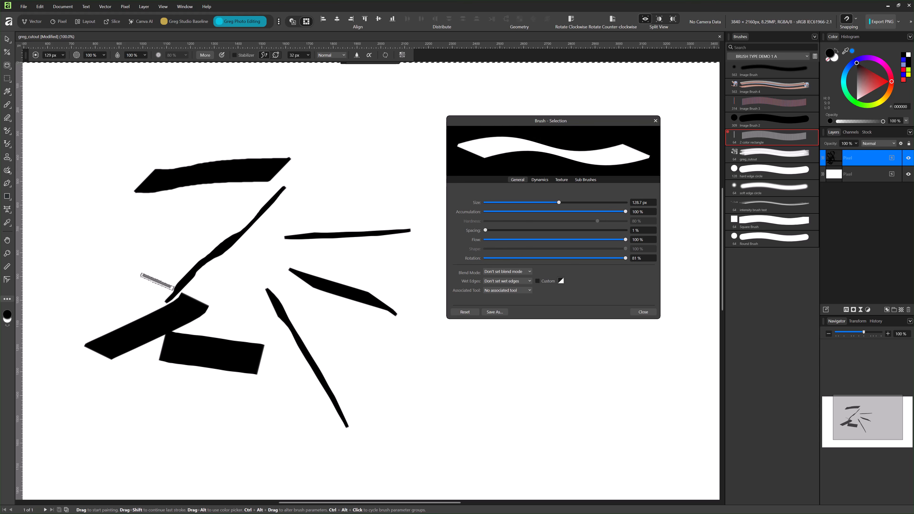
# Paint a short wide block at 66% rotation, and set the rotation to 55% for a long descending band on the empty canvas
pyautogui.moveTo(122, 272); pyautogui.dragTo(90, 225)
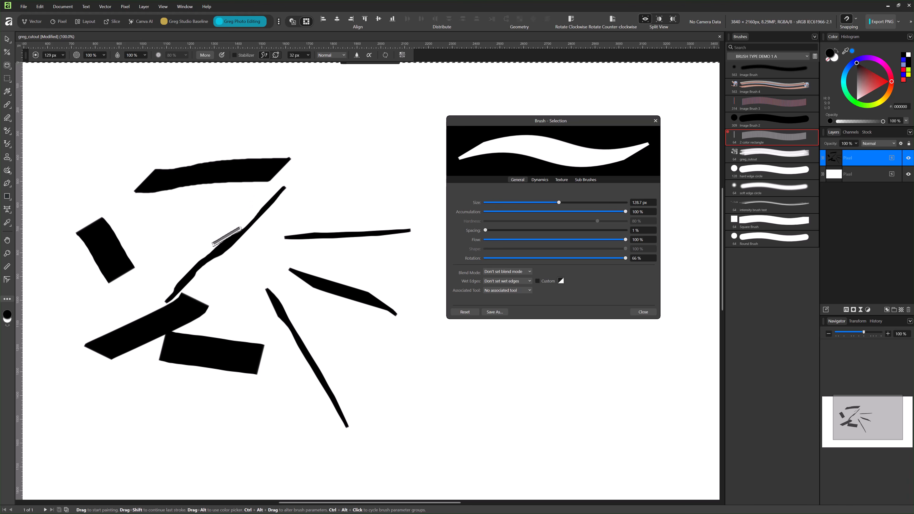
pyautogui.press('Left')
pyautogui.press('Right')
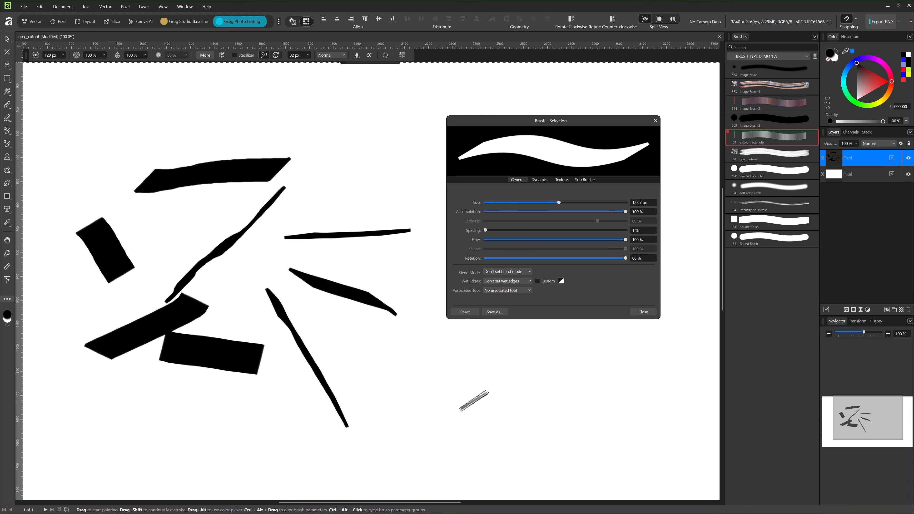
pyautogui.press('Left')
pyautogui.press('Left')
pyautogui.press('Left')
pyautogui.press('Left')
pyautogui.press('Left')
pyautogui.moveTo(455, 389); pyautogui.dragTo(635, 429)
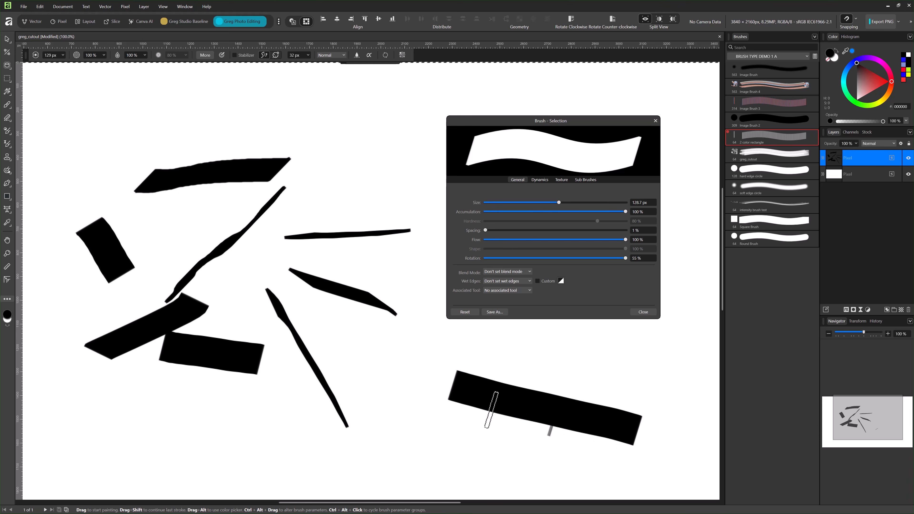
# Set the brush's rotation to 89% and paint a long bent band crossing the steep descending stroke
pyautogui.press('Right')
pyautogui.press('Right')
pyautogui.press('Right')
pyautogui.press('Right')
pyautogui.press('Right')
pyautogui.press('Right')
pyautogui.press('Right')
pyautogui.press('Right')
pyautogui.press('Right')
pyautogui.press('Right')
pyautogui.press('Right')
pyautogui.press('Right')
pyautogui.press('Right')
pyautogui.press('Right')
pyautogui.press('Right')
pyautogui.press('Right')
pyautogui.press('Right')
pyautogui.press('Right')
pyautogui.press('Right')
pyautogui.press('Right')
pyautogui.press('Right')
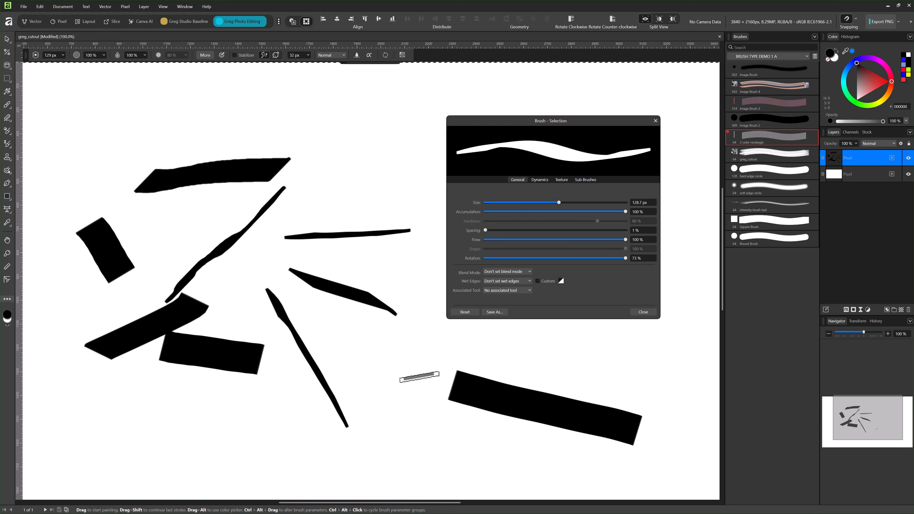
pyautogui.press('Right')
pyautogui.press('Right')
pyautogui.press('Right')
pyautogui.moveTo(423, 376); pyautogui.dragTo(232, 489)
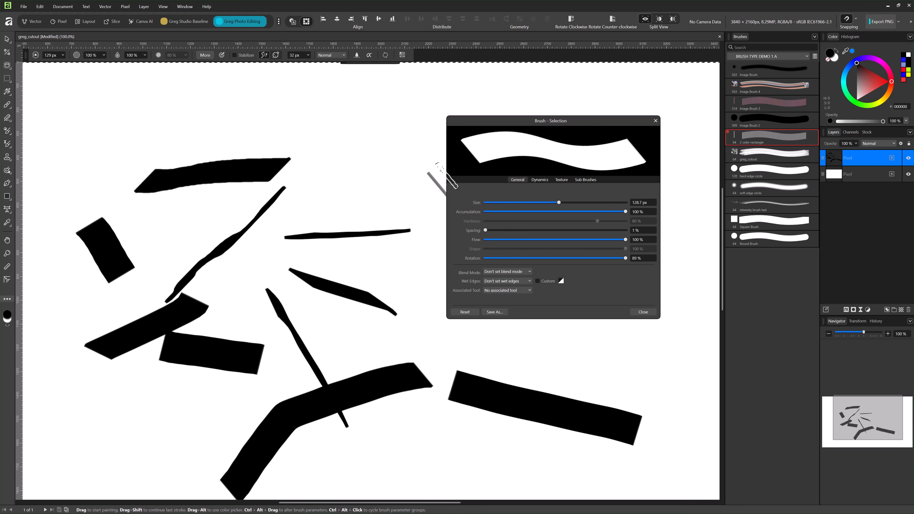
pyautogui.moveTo(90, 258)
pyautogui.mouseDown()
pyautogui.moveTo(118, 262)
pyautogui.moveTo(281, 169)
pyautogui.moveTo(280, 75)
pyautogui.moveTo(204, 73)
pyautogui.moveTo(276, 149)
pyautogui.moveTo(274, 275)
pyautogui.moveTo(173, 268)
pyautogui.moveTo(265, 220)
pyautogui.moveTo(337, 146)
pyautogui.moveTo(277, 147)
pyautogui.mouseUp()
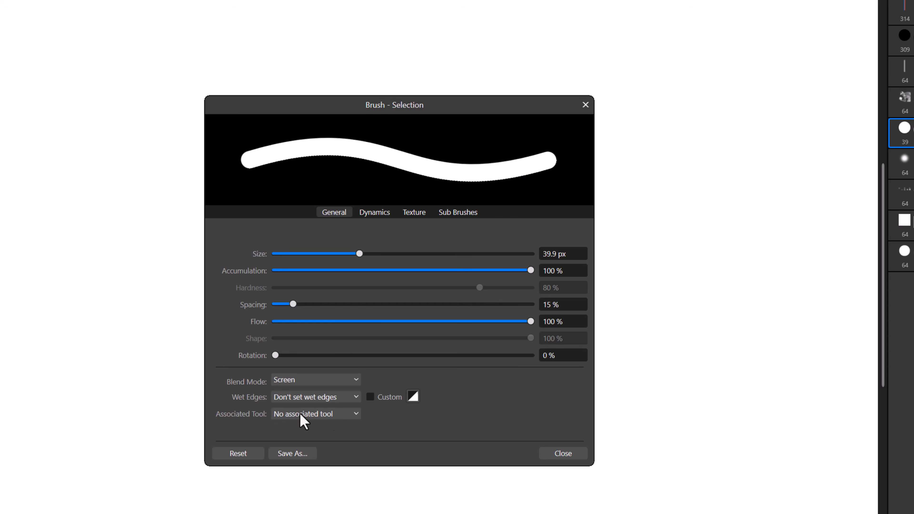
# Review the associated tool choices for the hard edge circle brush and leave it at No associated tool
pyautogui.click(307, 415)
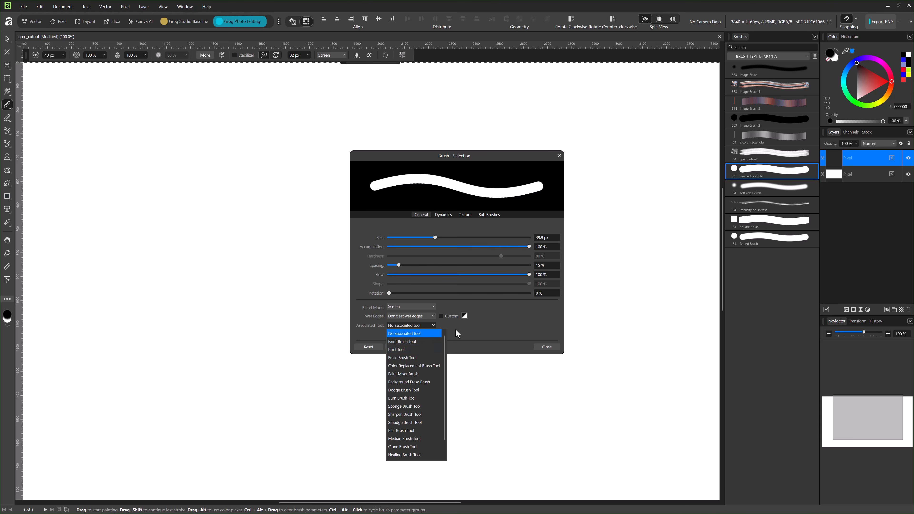
pyautogui.click(457, 334)
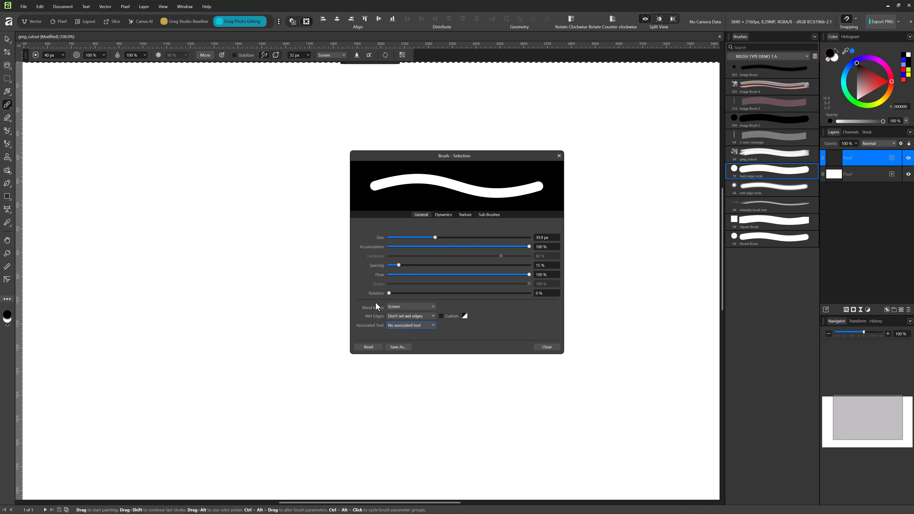
# Scribble a solid black patch with the hard edge circle brush, and erase part of its edge using the same brush
pyautogui.moveTo(144, 188)
pyautogui.mouseDown()
pyautogui.moveTo(183, 188)
pyautogui.moveTo(192, 220)
pyautogui.moveTo(185, 243)
pyautogui.moveTo(192, 229)
pyautogui.moveTo(159, 173)
pyautogui.moveTo(136, 165)
pyautogui.moveTo(185, 185)
pyautogui.moveTo(158, 159)
pyautogui.moveTo(180, 155)
pyautogui.moveTo(171, 159)
pyautogui.mouseUp()
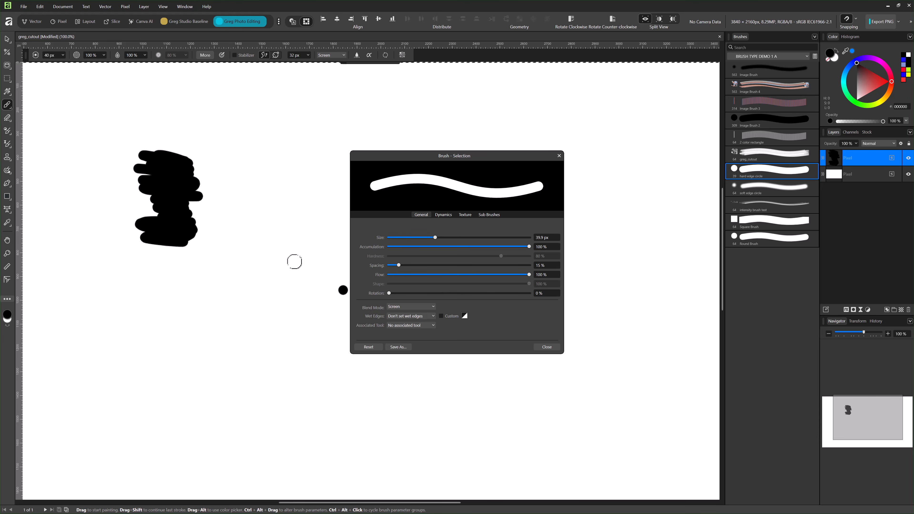
pyautogui.click(8, 119)
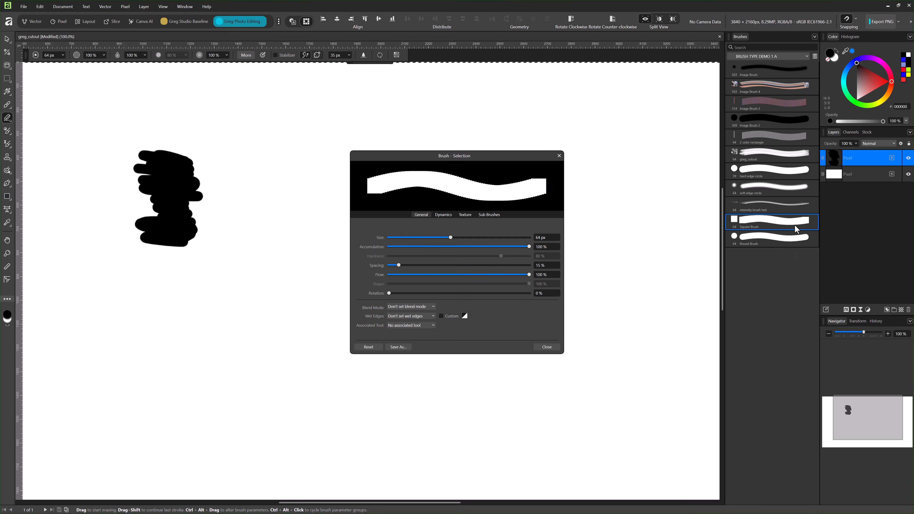
pyautogui.click(755, 171)
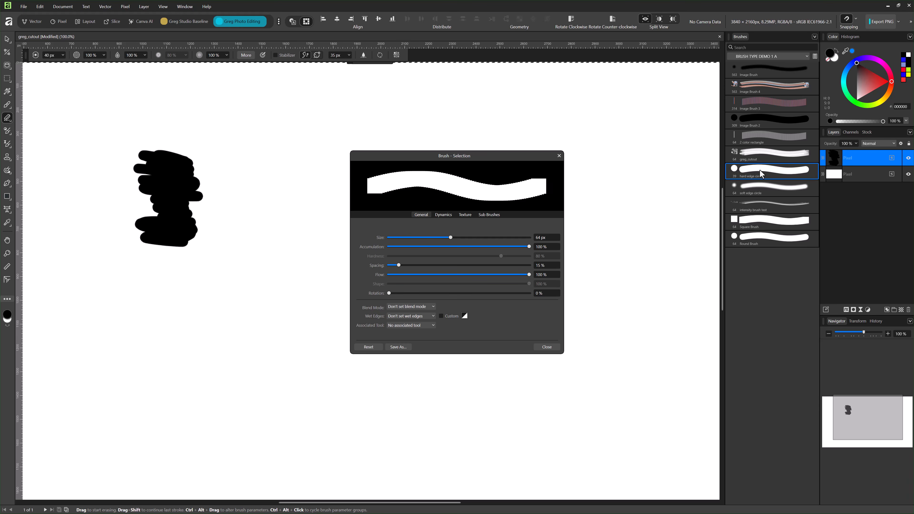
pyautogui.moveTo(215, 167)
pyautogui.mouseDown()
pyautogui.moveTo(197, 155)
pyautogui.moveTo(210, 171)
pyautogui.moveTo(198, 200)
pyautogui.moveTo(198, 186)
pyautogui.moveTo(183, 199)
pyautogui.moveTo(195, 203)
pyautogui.mouseUp()
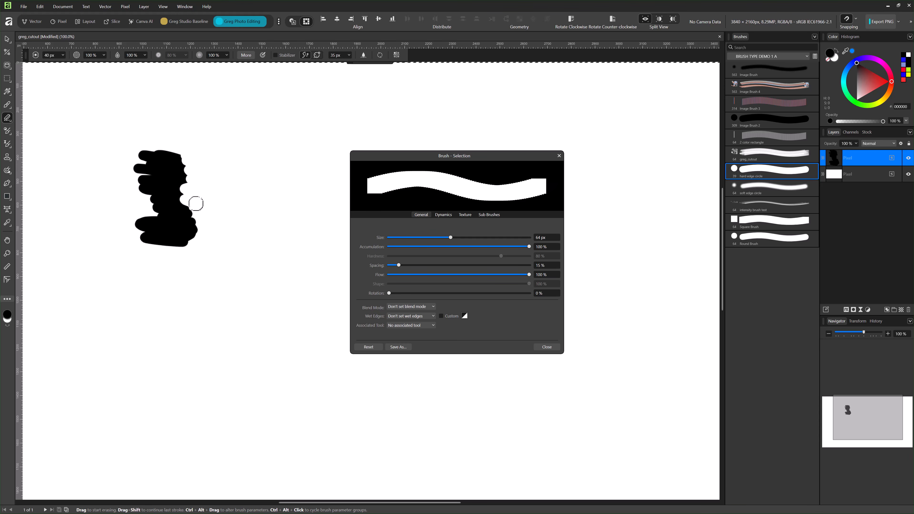
# Alternate between painting and erasing across the black patch with the hard edge circle brush, leaving streaked cutouts along its edge
pyautogui.press('b')
pyautogui.moveTo(179, 180)
pyautogui.mouseDown()
pyautogui.moveTo(198, 199)
pyautogui.moveTo(186, 208)
pyautogui.mouseUp()
pyautogui.press('e')
pyautogui.moveTo(186, 208)
pyautogui.mouseDown()
pyautogui.moveTo(177, 178)
pyautogui.moveTo(190, 154)
pyautogui.moveTo(171, 151)
pyautogui.moveTo(185, 189)
pyautogui.moveTo(214, 207)
pyautogui.moveTo(185, 214)
pyautogui.moveTo(174, 238)
pyautogui.moveTo(202, 210)
pyautogui.moveTo(210, 179)
pyautogui.moveTo(166, 182)
pyautogui.moveTo(224, 210)
pyautogui.moveTo(223, 175)
pyautogui.moveTo(199, 183)
pyautogui.moveTo(215, 200)
pyautogui.moveTo(181, 210)
pyautogui.moveTo(271, 254)
pyautogui.moveTo(181, 240)
pyautogui.mouseUp()
pyautogui.press('b')
pyautogui.press('e')
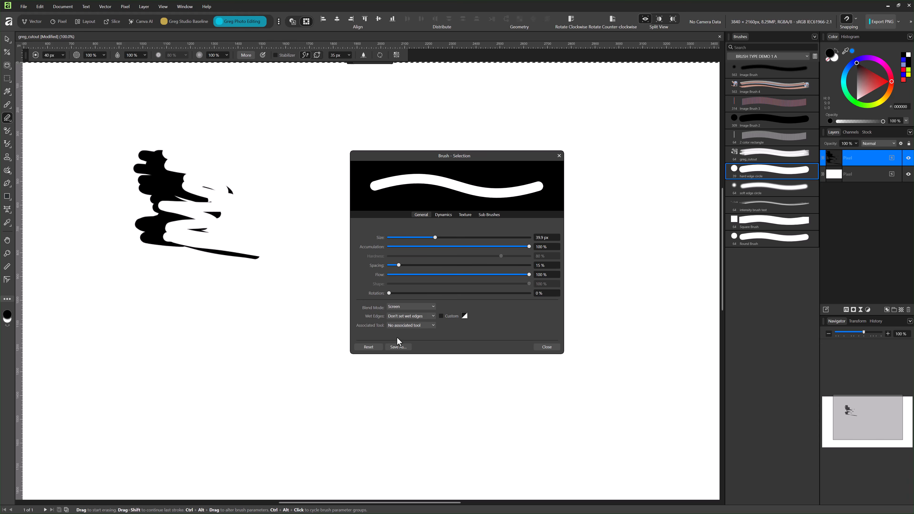
# Set the hard edge circle brush's associated tool to Erase Brush Tool and save the change to the brush preset
pyautogui.click(409, 325)
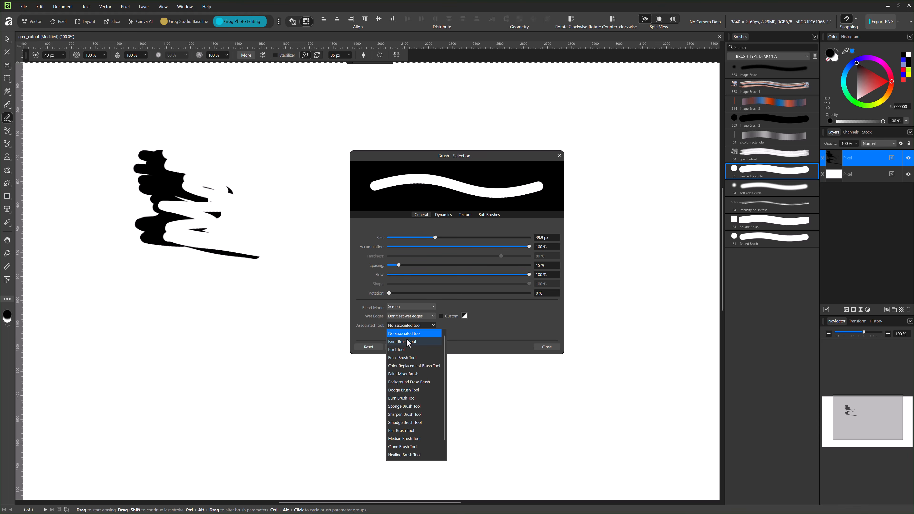
pyautogui.click(409, 358)
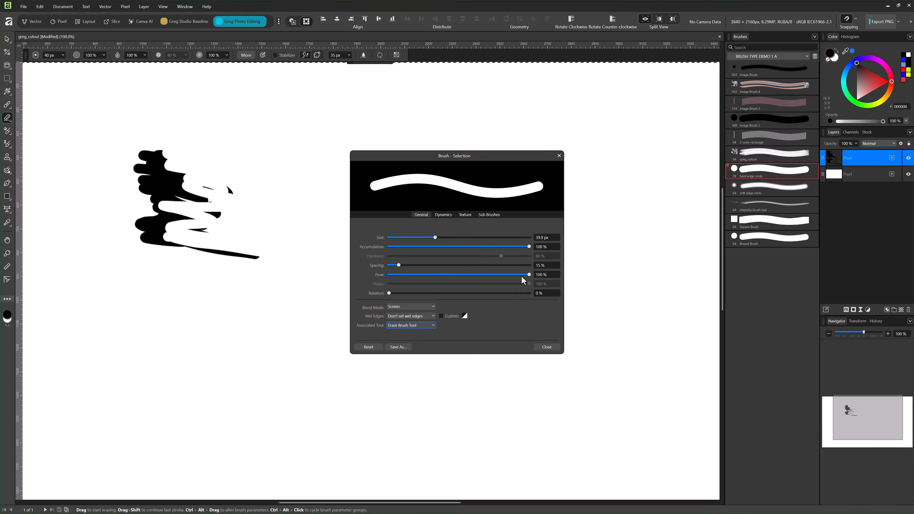
pyautogui.click(559, 155)
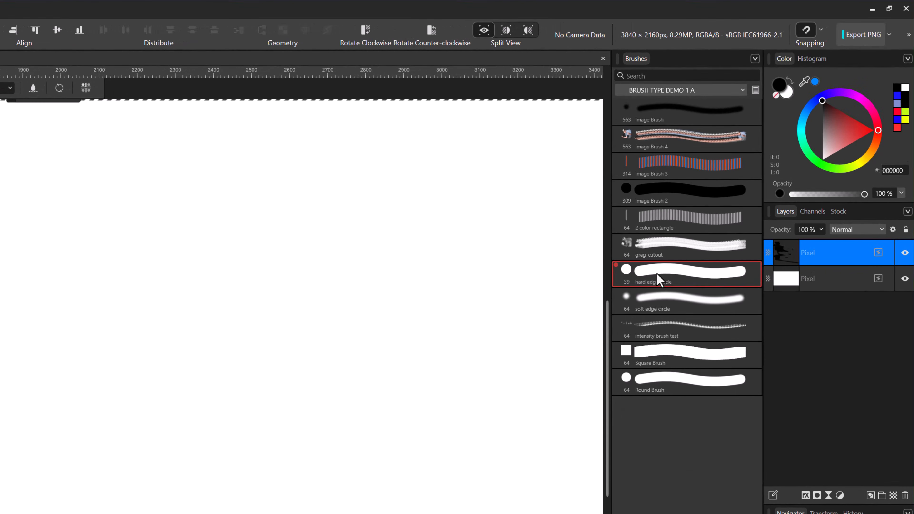
pyautogui.rightClick(754, 175)
pyautogui.click(663, 312)
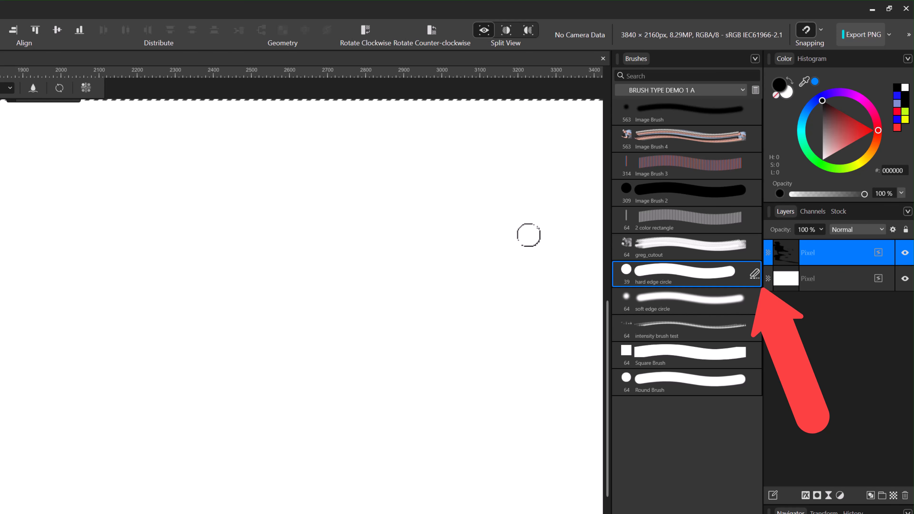
# Paint a wide, nearly horizontal black band beside the erased patch using the greg_cutout brush with the Paint Brush tool
pyautogui.click(678, 238)
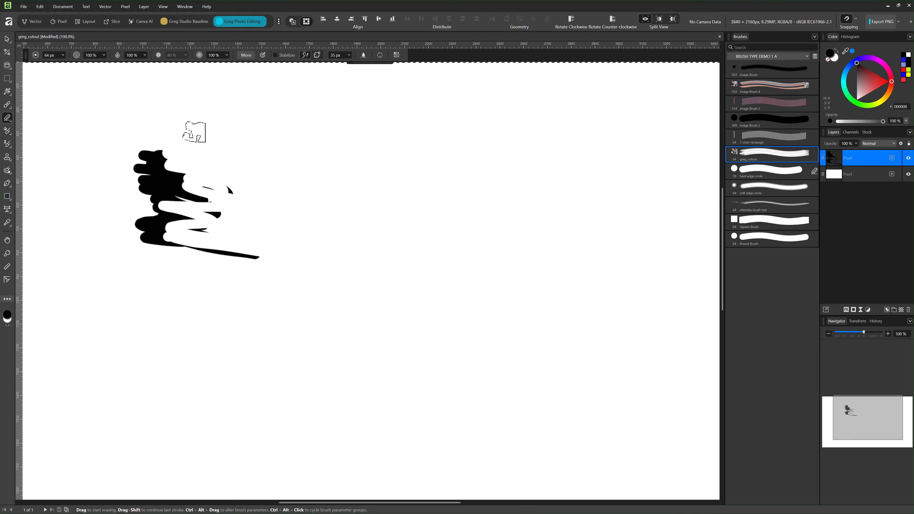
pyautogui.click(7, 105)
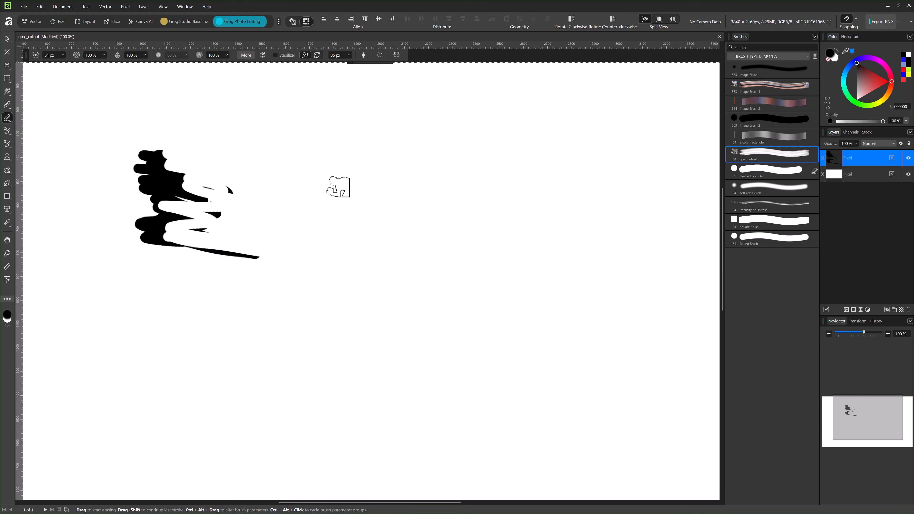
pyautogui.moveTo(277, 186)
pyautogui.mouseDown()
pyautogui.moveTo(465, 184)
pyautogui.moveTo(415, 180)
pyautogui.mouseUp()
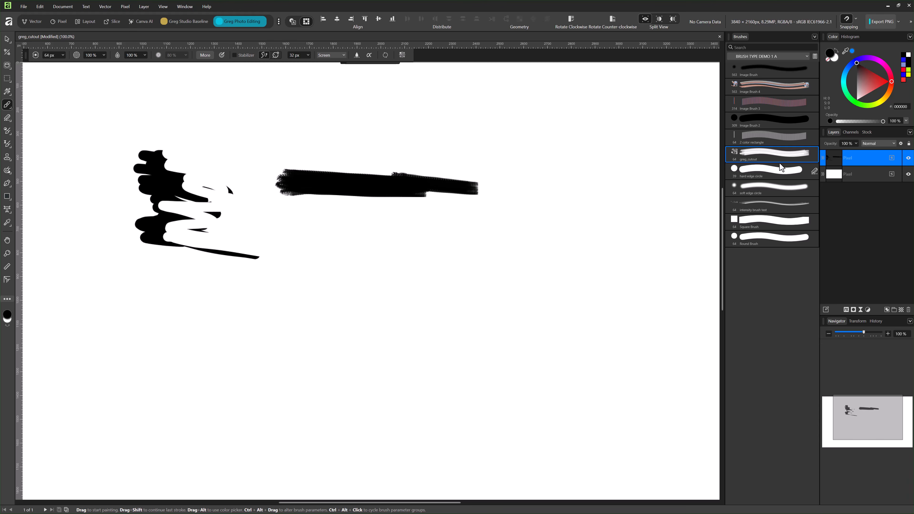
# Alternate between the painting brush and the hard edge circle brush, erase part of the thin black streaks, and open the brush settings
pyautogui.click(776, 176)
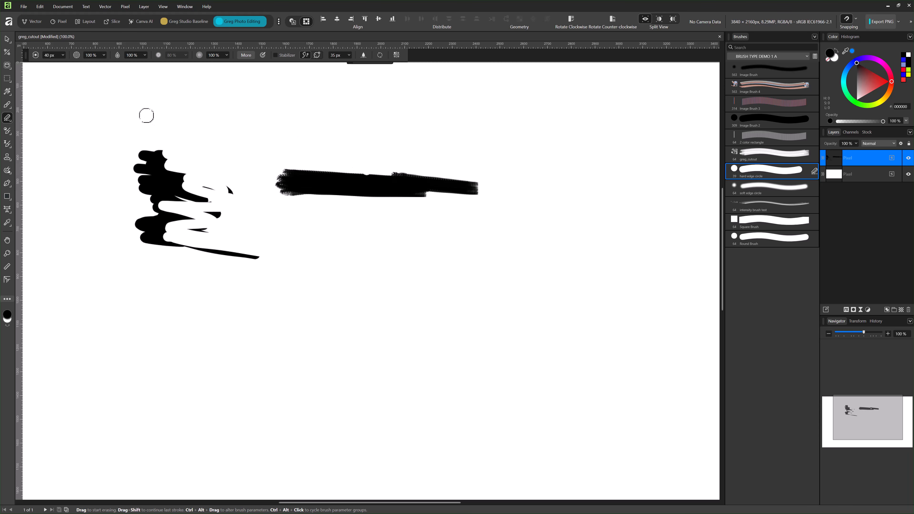
pyautogui.click(7, 107)
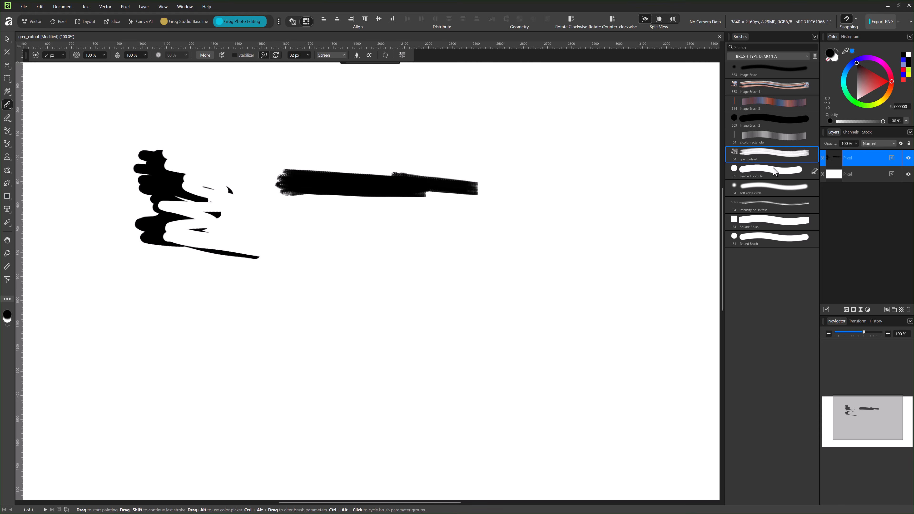
pyautogui.click(794, 174)
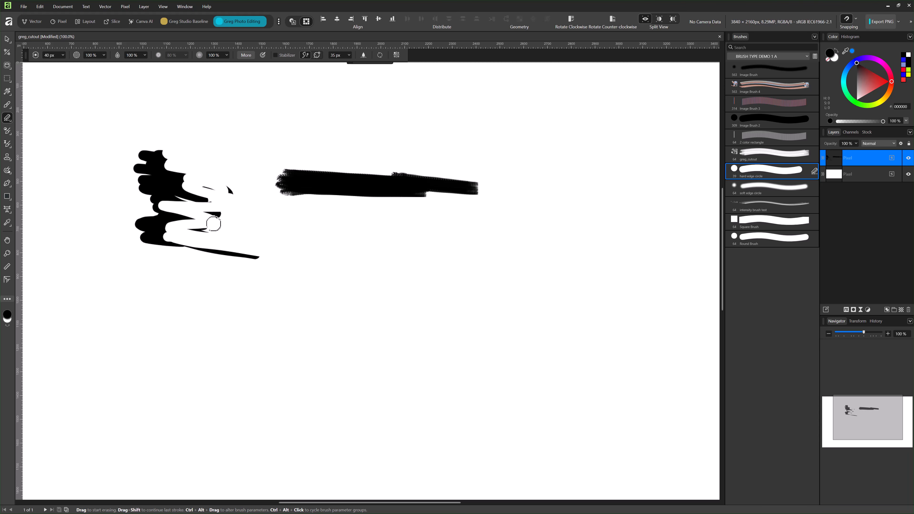
pyautogui.moveTo(232, 223)
pyautogui.mouseDown()
pyautogui.moveTo(240, 243)
pyautogui.moveTo(203, 221)
pyautogui.moveTo(199, 200)
pyautogui.moveTo(231, 221)
pyautogui.moveTo(249, 252)
pyautogui.mouseUp()
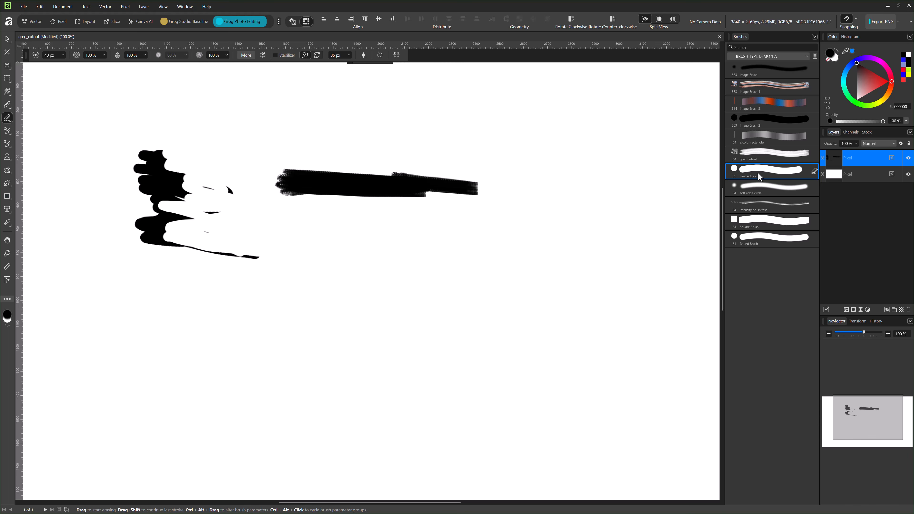
pyautogui.click(249, 55)
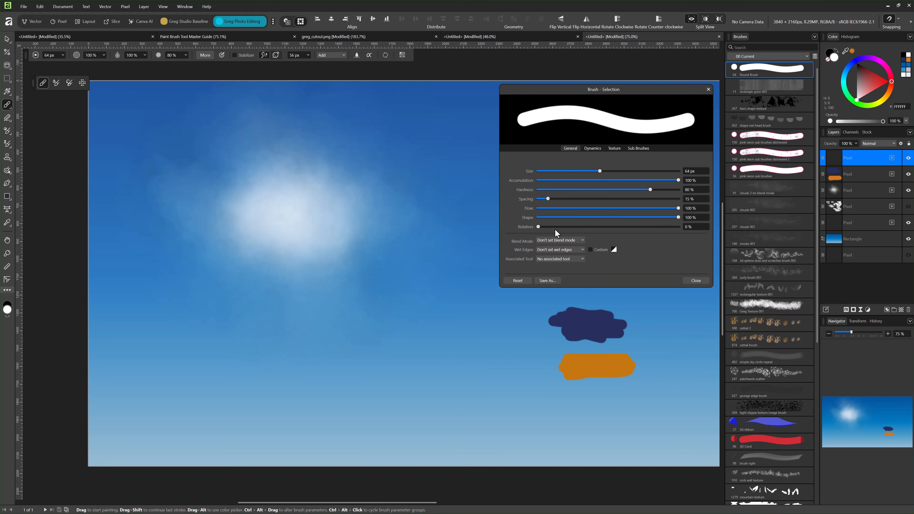
# Paint three connected straight white segments over the sky and cloud with the 64 px Round Brush
pyautogui.click(422, 238)
pyautogui.click(134, 221)
pyautogui.click(150, 210)
pyautogui.keyDown('shift'); pyautogui.click(256, 115); pyautogui.keyUp('shift')
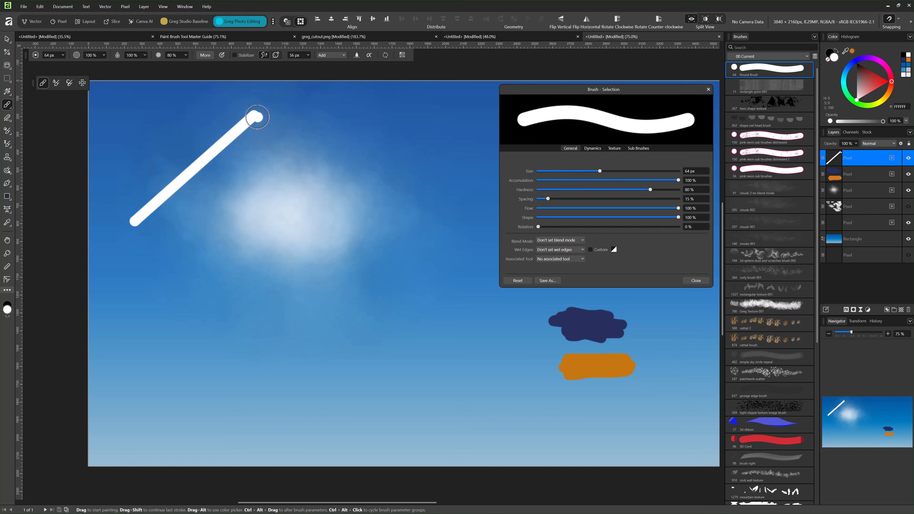
pyautogui.keyDown('shift'); pyautogui.click(408, 147); pyautogui.keyUp('shift')
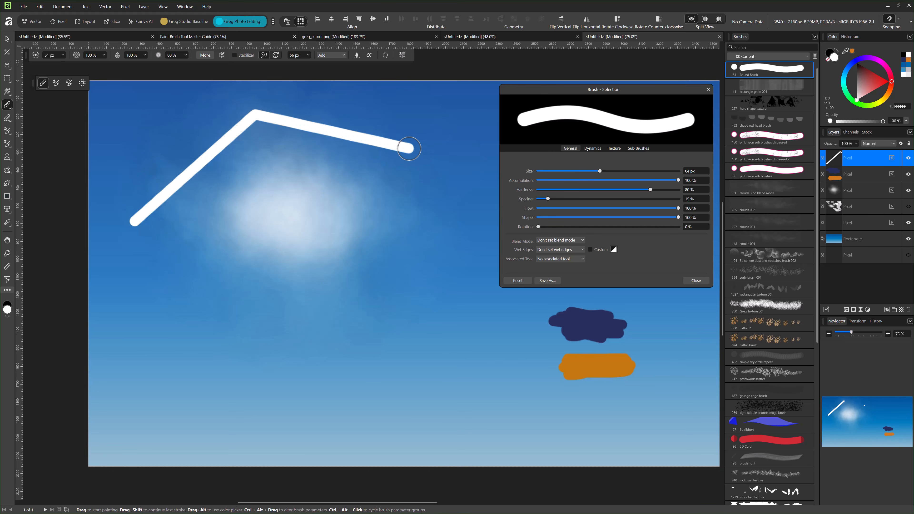
pyautogui.keyDown('shift'); pyautogui.click(238, 218); pyautogui.keyUp('shift')
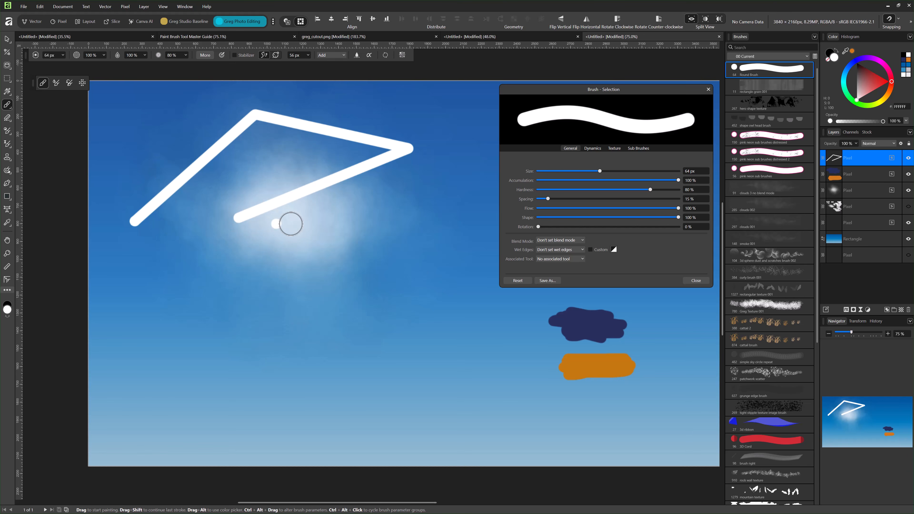
pyautogui.click(329, 219)
pyautogui.hotkey('ctrl', 'z')
pyautogui.click(235, 265)
pyautogui.click(214, 265)
pyautogui.hotkey('ctrl', 'z')
pyautogui.click(215, 265)
pyautogui.hotkey('ctrl', 'z')
# Sample dark blue and light blue from the sky and orange from the swatch, painting a short stroke in each colour below the cloud
pyautogui.moveTo(199, 283)
pyautogui.keyDown('alt'); pyautogui.mouseDown()
pyautogui.moveTo(320, 289)
pyautogui.moveTo(347, 224)
pyautogui.moveTo(364, 211)
pyautogui.moveTo(431, 236)
pyautogui.moveTo(456, 136)
pyautogui.moveTo(458, 113)
pyautogui.moveTo(448, 116)
pyautogui.mouseUp(); pyautogui.keyUp('alt')
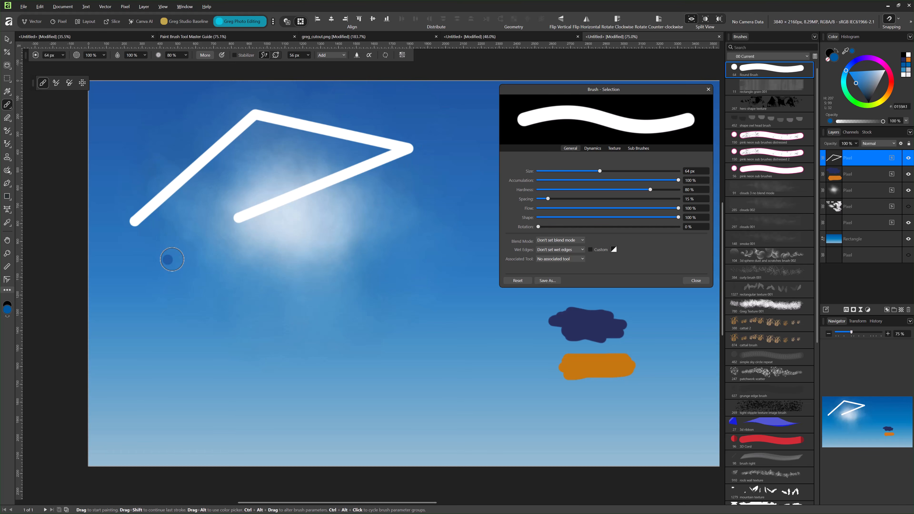
pyautogui.moveTo(167, 258)
pyautogui.mouseDown()
pyautogui.moveTo(275, 257)
pyautogui.moveTo(197, 249)
pyautogui.mouseUp()
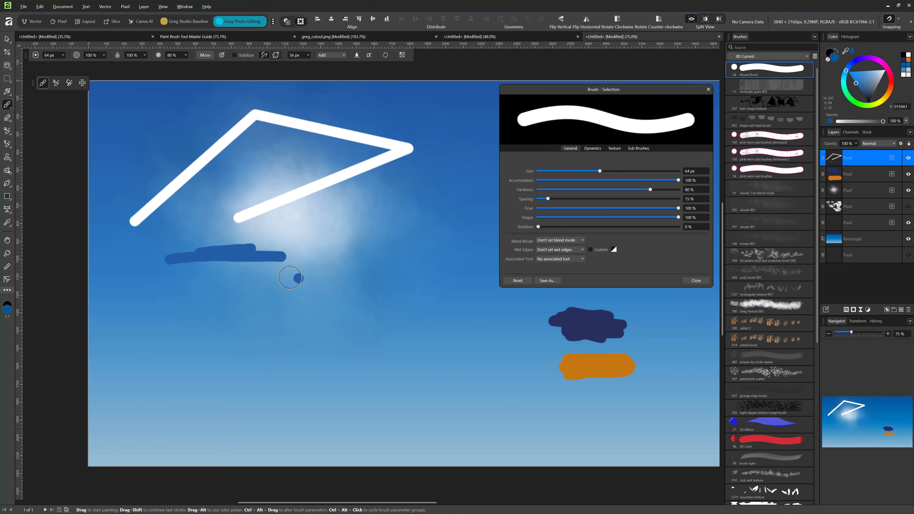
pyautogui.keyDown('alt'); pyautogui.moveTo(296, 371); pyautogui.dragTo(563, 420); pyautogui.keyUp('alt')
pyautogui.moveTo(169, 280)
pyautogui.mouseDown()
pyautogui.moveTo(303, 298)
pyautogui.moveTo(214, 289)
pyautogui.moveTo(232, 296)
pyautogui.mouseUp()
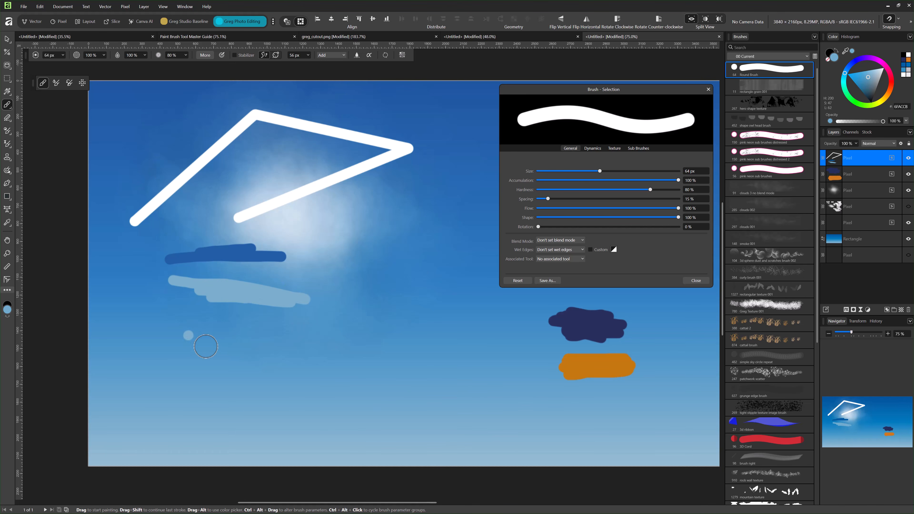
pyautogui.keyDown('alt'); pyautogui.moveTo(321, 394); pyautogui.dragTo(573, 370); pyautogui.keyUp('alt')
pyautogui.moveTo(188, 321); pyautogui.dragTo(306, 332)
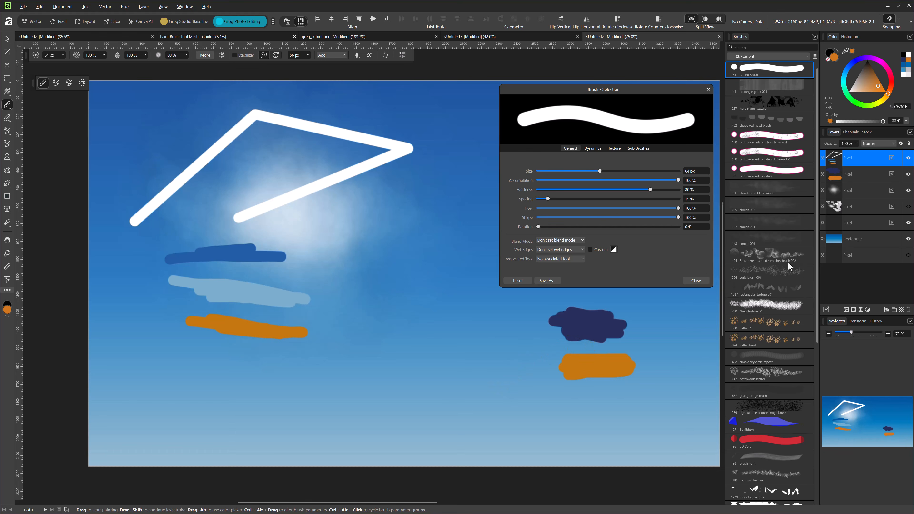
# Add a new pixel layer, hide the layer with the test strokes, and make the cloud layer active
pyautogui.click(902, 310)
pyautogui.click(909, 174)
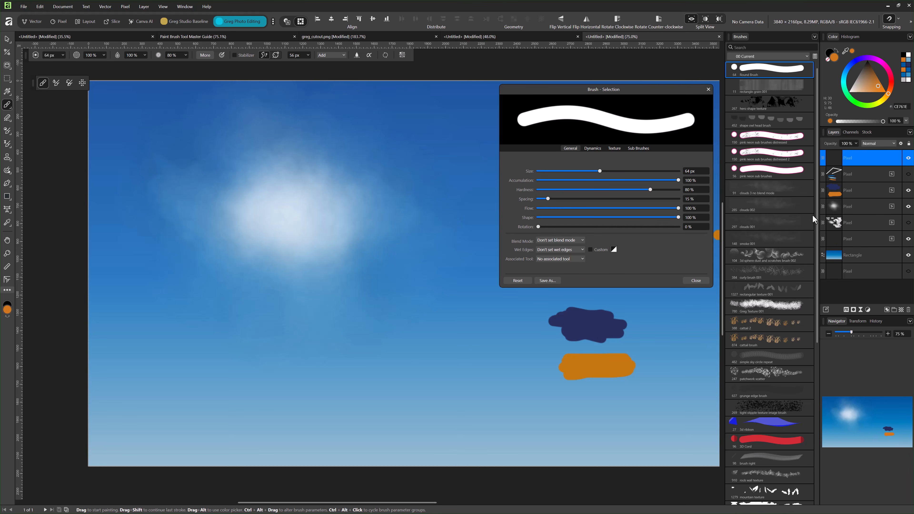
pyautogui.click(851, 208)
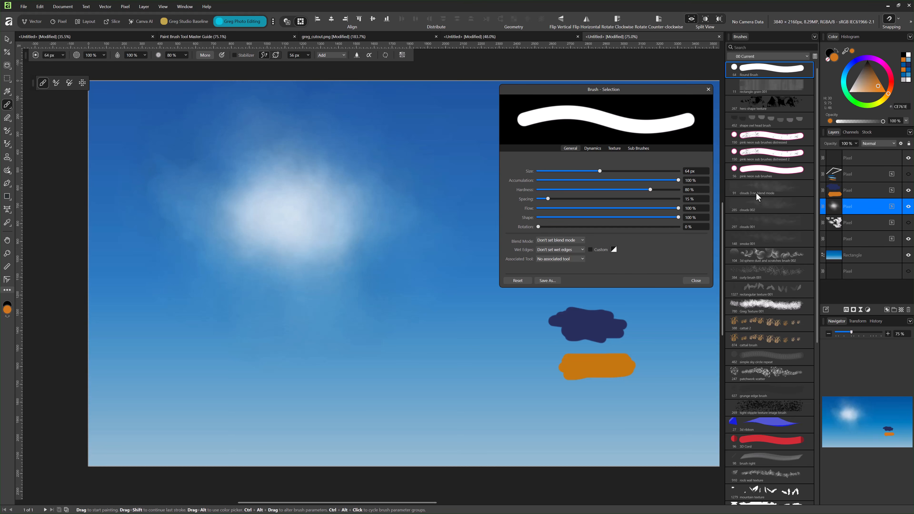
# Shade the cloud with the smoke 001 brush, using the sampled dark blue on its upper edge and orange on its lower edge
pyautogui.click(756, 234)
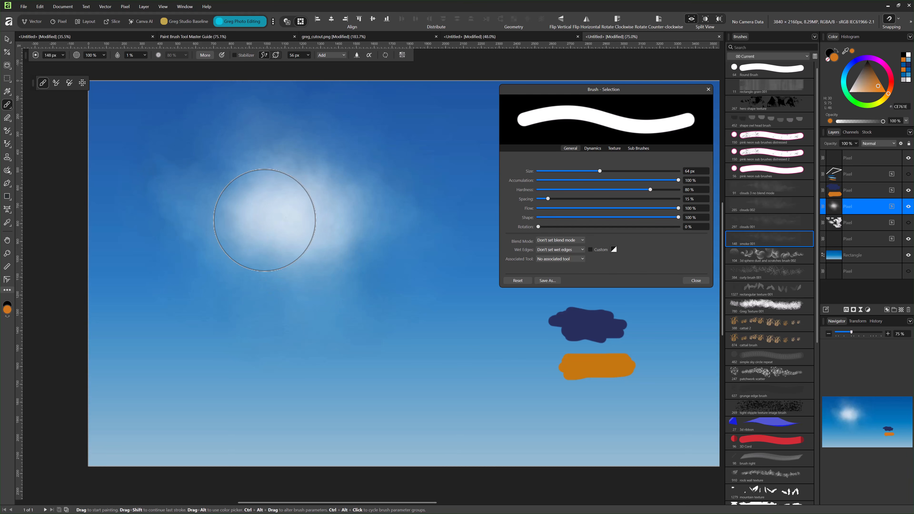
pyautogui.moveTo(222, 197)
pyautogui.mouseDown()
pyautogui.moveTo(219, 214)
pyautogui.moveTo(373, 251)
pyautogui.moveTo(363, 282)
pyautogui.mouseUp()
pyautogui.keyDown('alt'); pyautogui.click(590, 327); pyautogui.keyUp('alt')
pyautogui.moveTo(249, 197)
pyautogui.mouseDown()
pyautogui.moveTo(269, 182)
pyautogui.moveTo(237, 187)
pyautogui.moveTo(260, 176)
pyautogui.moveTo(264, 184)
pyautogui.moveTo(221, 197)
pyautogui.moveTo(274, 174)
pyautogui.moveTo(296, 180)
pyautogui.moveTo(265, 181)
pyautogui.moveTo(269, 191)
pyautogui.moveTo(253, 197)
pyautogui.moveTo(298, 207)
pyautogui.moveTo(287, 184)
pyautogui.moveTo(266, 187)
pyautogui.moveTo(286, 195)
pyautogui.mouseUp()
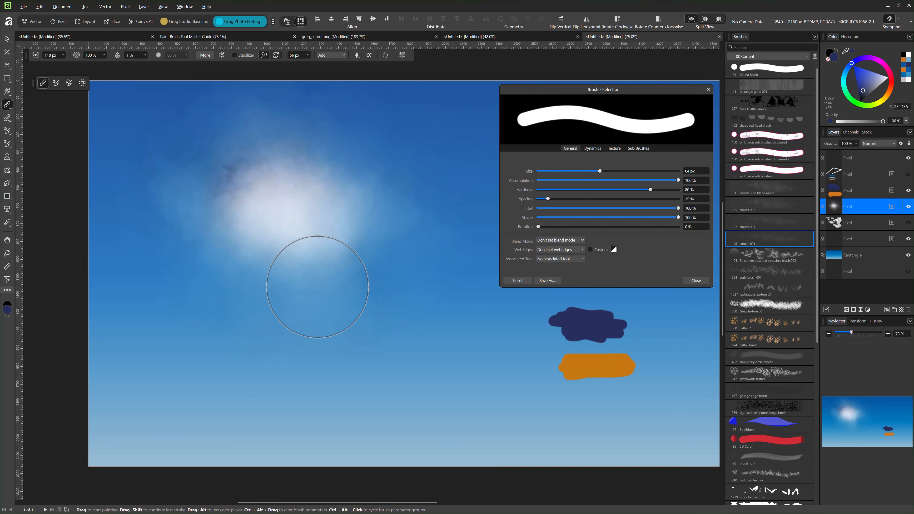
pyautogui.moveTo(435, 361); pyautogui.dragTo(594, 370)
pyautogui.moveTo(322, 267)
pyautogui.mouseDown()
pyautogui.moveTo(345, 248)
pyautogui.moveTo(298, 263)
pyautogui.moveTo(345, 236)
pyautogui.moveTo(284, 263)
pyautogui.moveTo(352, 238)
pyautogui.moveTo(248, 259)
pyautogui.moveTo(370, 233)
pyautogui.moveTo(308, 261)
pyautogui.moveTo(356, 234)
pyautogui.moveTo(310, 241)
pyautogui.moveTo(337, 241)
pyautogui.moveTo(317, 251)
pyautogui.moveTo(309, 250)
pyautogui.moveTo(315, 242)
pyautogui.moveTo(299, 254)
pyautogui.moveTo(351, 236)
pyautogui.moveTo(259, 261)
pyautogui.moveTo(347, 234)
pyautogui.moveTo(255, 254)
pyautogui.moveTo(333, 246)
pyautogui.moveTo(319, 279)
pyautogui.mouseUp()
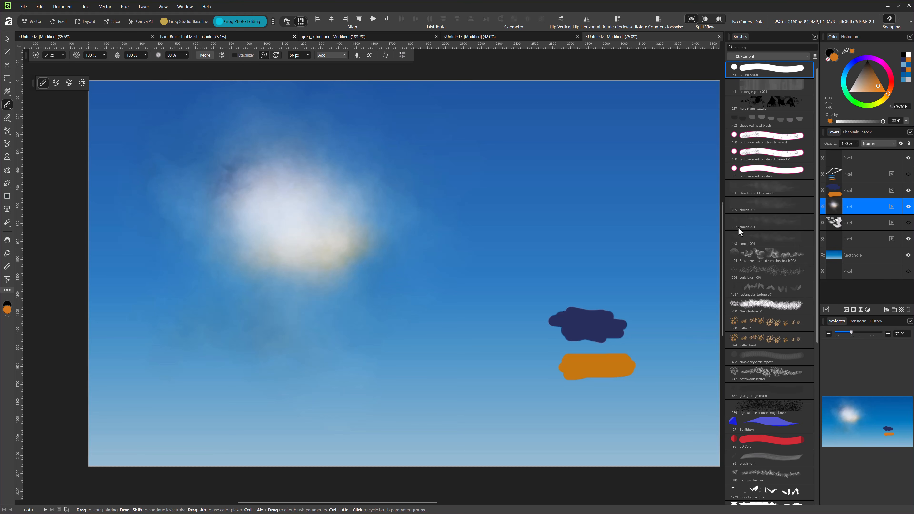
# Move the Round Brush below the pink neon sub brushes in the brush list, and undo a test dab on the sky
pyautogui.moveTo(761, 75); pyautogui.dragTo(764, 179)
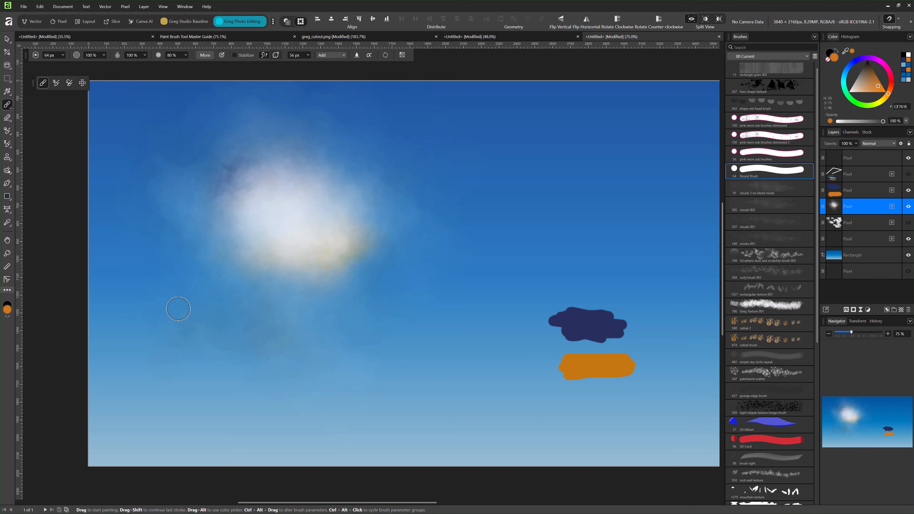
pyautogui.click(166, 310)
pyautogui.hotkey('ctrl', 'z')
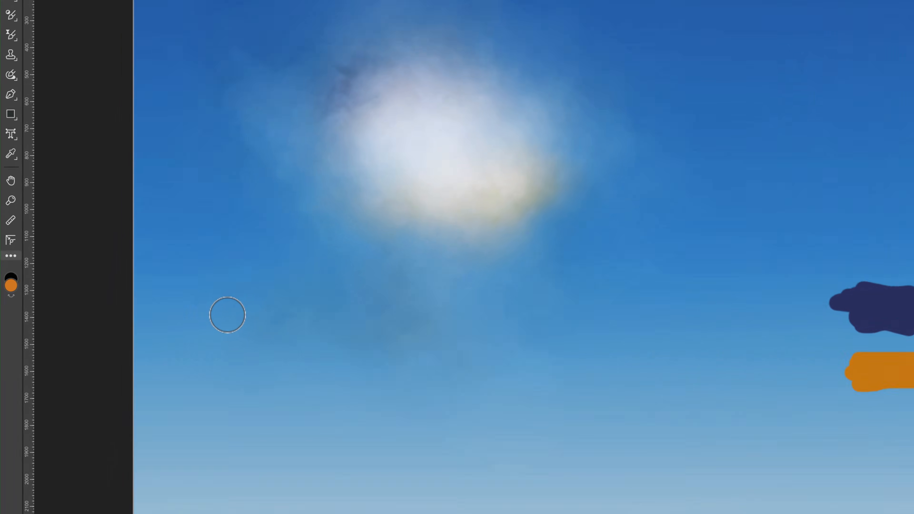
# Cycle the Round Brush's on-canvas parameter groups through rotation and back to width and hardness
pyautogui.keyDown('ctrl'); pyautogui.keyDown('alt'); pyautogui.click(151, 330); pyautogui.keyUp('alt'); pyautogui.keyUp('ctrl')
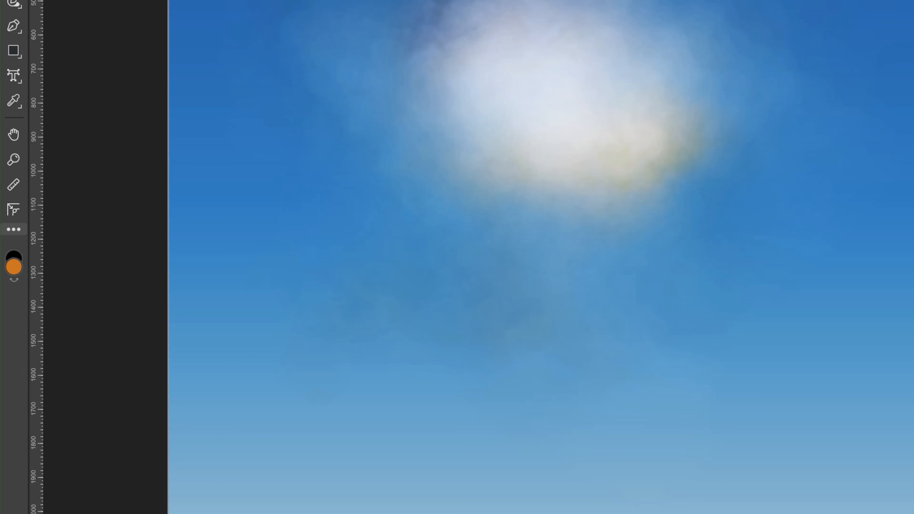
pyautogui.keyDown('ctrl'); pyautogui.keyDown('alt'); pyautogui.click(286, 304); pyautogui.keyUp('alt'); pyautogui.keyUp('ctrl')
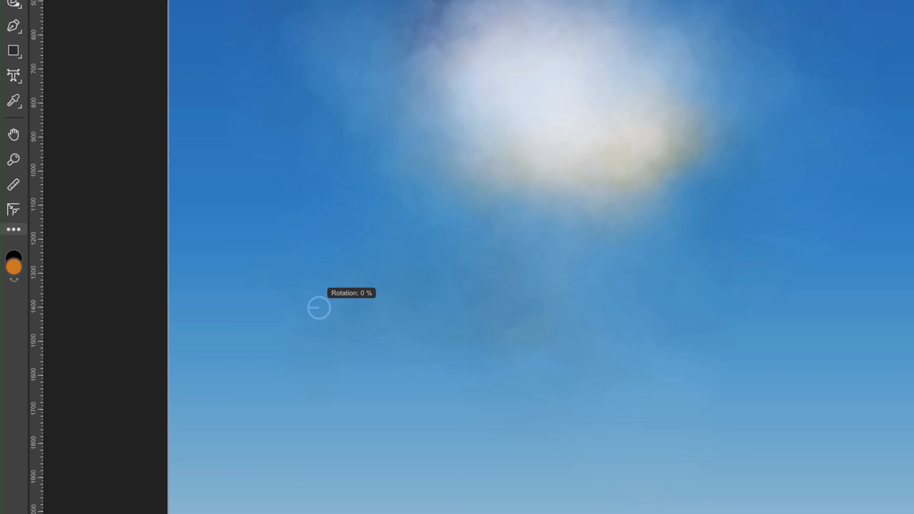
pyautogui.press('shift')
pyautogui.press('shift')
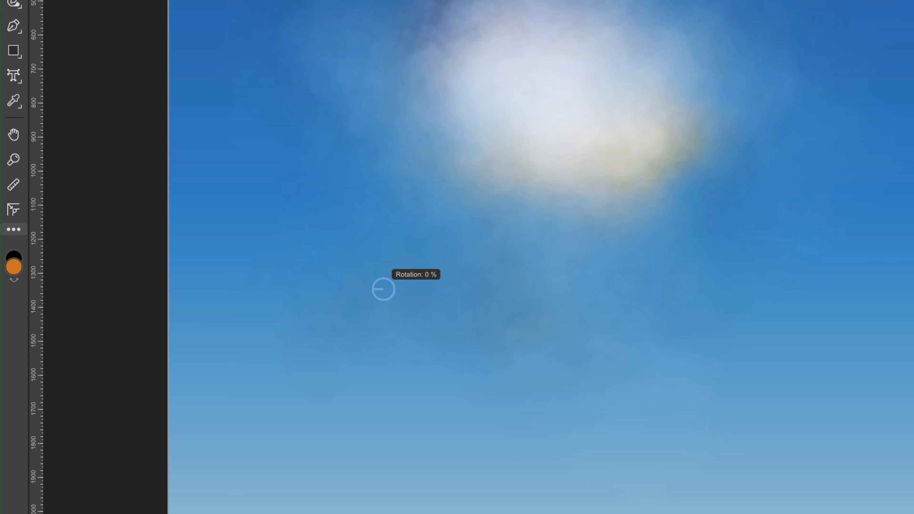
pyautogui.moveTo(384, 289)
pyautogui.mouseDown()
pyautogui.moveTo(419, 289)
pyautogui.moveTo(373, 291)
pyautogui.moveTo(430, 302)
pyautogui.moveTo(405, 292)
pyautogui.mouseUp()
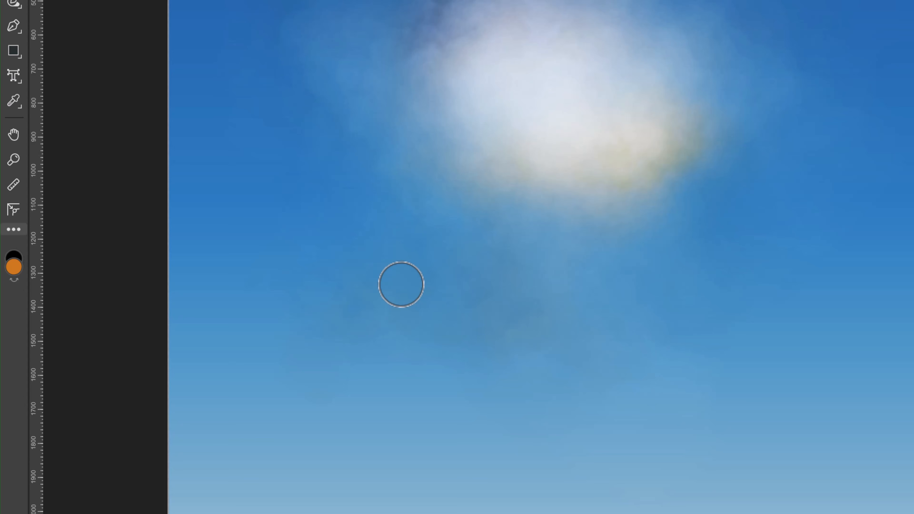
pyautogui.moveTo(401, 285); pyautogui.dragTo(401, 285)
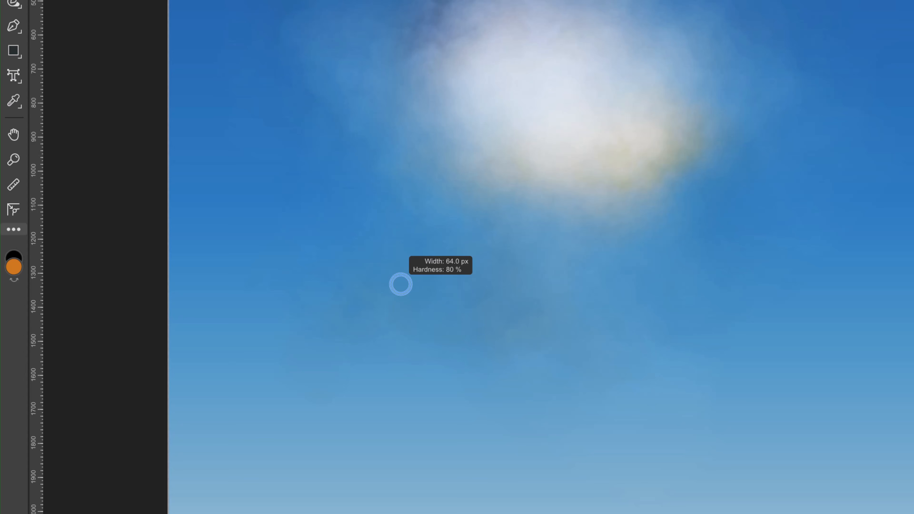
# Enlarge the Round Brush to 784 px with 100% hardness on the canvas, and paint a large orange oval beside the cloud
pyautogui.moveTo(401, 285)
pyautogui.mouseDown()
pyautogui.moveTo(428, 285)
pyautogui.moveTo(310, 285)
pyautogui.moveTo(450, 285)
pyautogui.moveTo(287, 284)
pyautogui.moveTo(335, 285)
pyautogui.mouseUp()
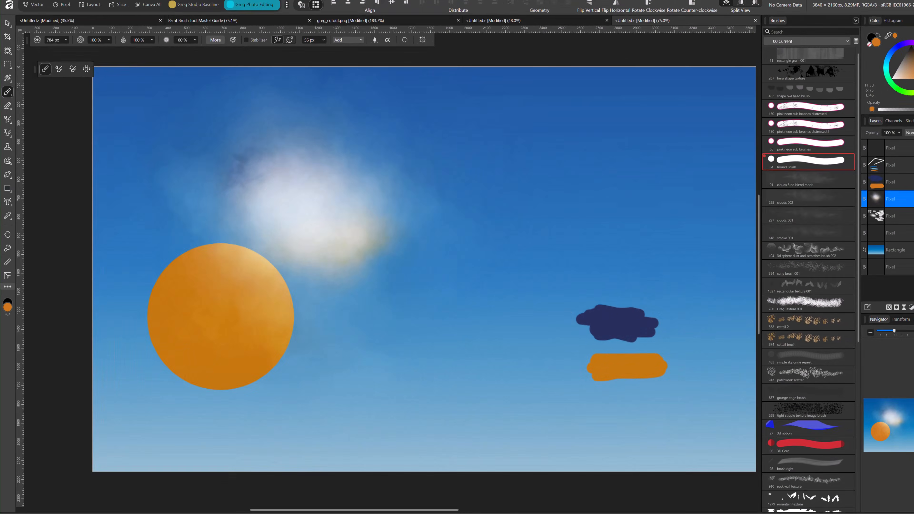
pyautogui.moveTo(465, 199)
pyautogui.mouseDown()
pyautogui.moveTo(551, 218)
pyautogui.moveTo(472, 232)
pyautogui.moveTo(470, 206)
pyautogui.mouseUp()
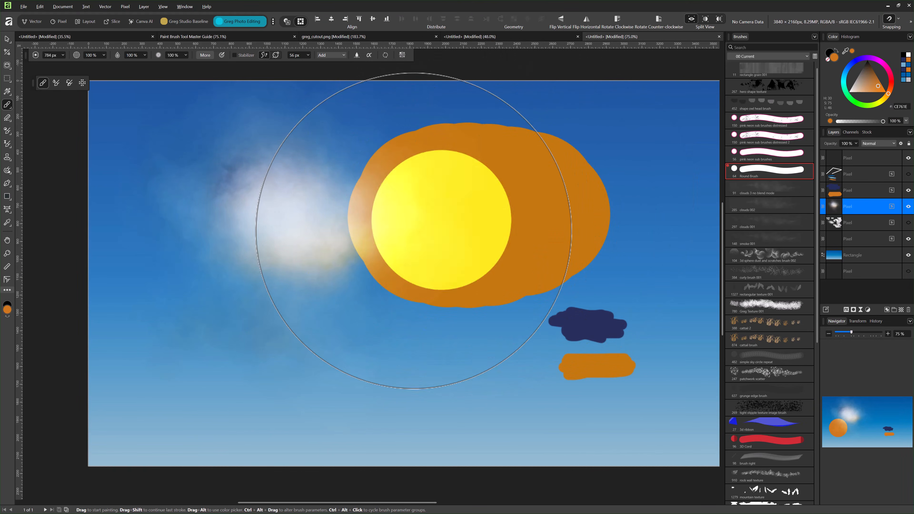
pyautogui.keyDown('ctrl'); pyautogui.keyDown('alt'); pyautogui.click(316, 276); pyautogui.keyUp('alt'); pyautogui.keyUp('ctrl')
pyautogui.keyDown('ctrl'); pyautogui.keyDown('alt'); pyautogui.click(316, 275); pyautogui.keyUp('alt'); pyautogui.keyUp('ctrl')
pyautogui.keyDown('ctrl'); pyautogui.keyDown('alt'); pyautogui.click(316, 276); pyautogui.keyUp('alt'); pyautogui.keyUp('ctrl')
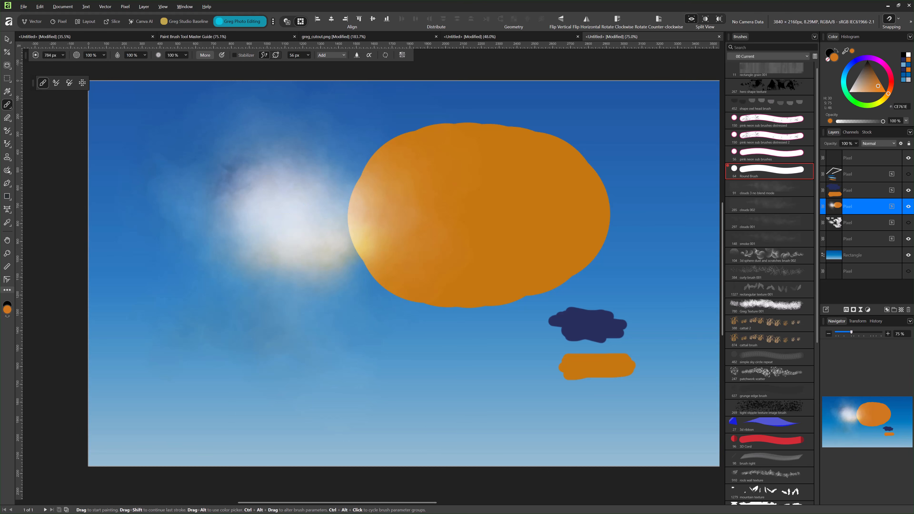
# Set the Round Brush's shape to 30%, spacing to 42% and rotation to 95% on the canvas, and paint orange strokes over the cloud
pyautogui.keyDown('ctrl'); pyautogui.keyDown('alt'); pyautogui.click(315, 276); pyautogui.keyUp('alt'); pyautogui.keyUp('ctrl')
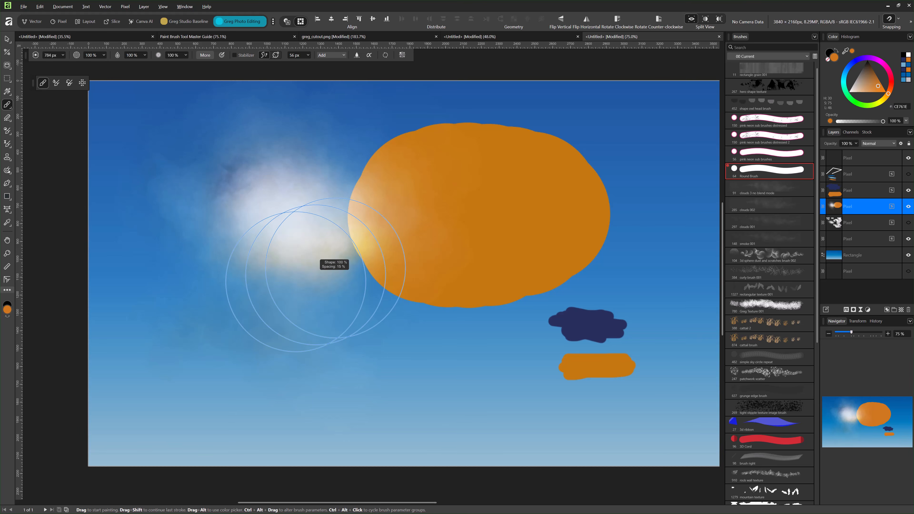
pyautogui.moveTo(316, 275)
pyautogui.mouseDown()
pyautogui.moveTo(281, 275)
pyautogui.moveTo(300, 275)
pyautogui.moveTo(290, 281)
pyautogui.moveTo(290, 265)
pyautogui.mouseUp()
pyautogui.moveTo(277, 310)
pyautogui.mouseDown()
pyautogui.moveTo(282, 335)
pyautogui.moveTo(337, 283)
pyautogui.moveTo(327, 221)
pyautogui.moveTo(320, 265)
pyautogui.mouseUp()
pyautogui.click(319, 265)
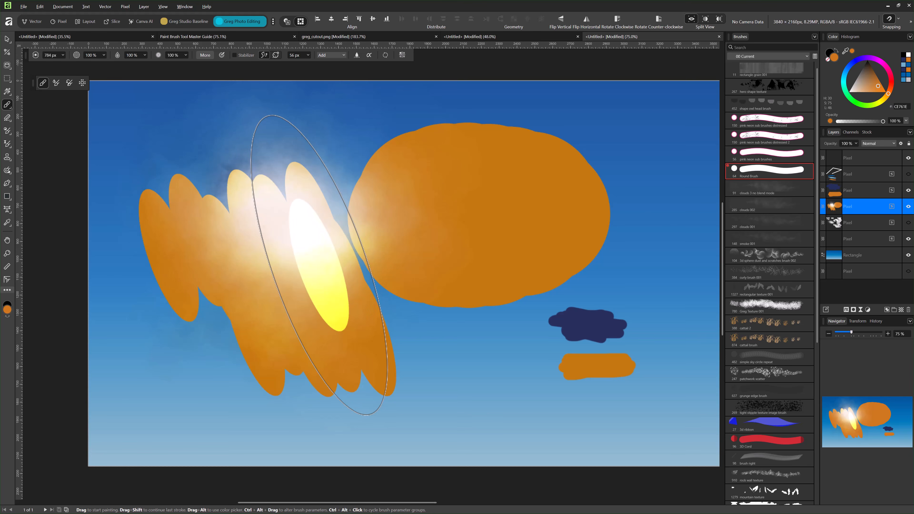
pyautogui.hotkey('ctrl', 'z')
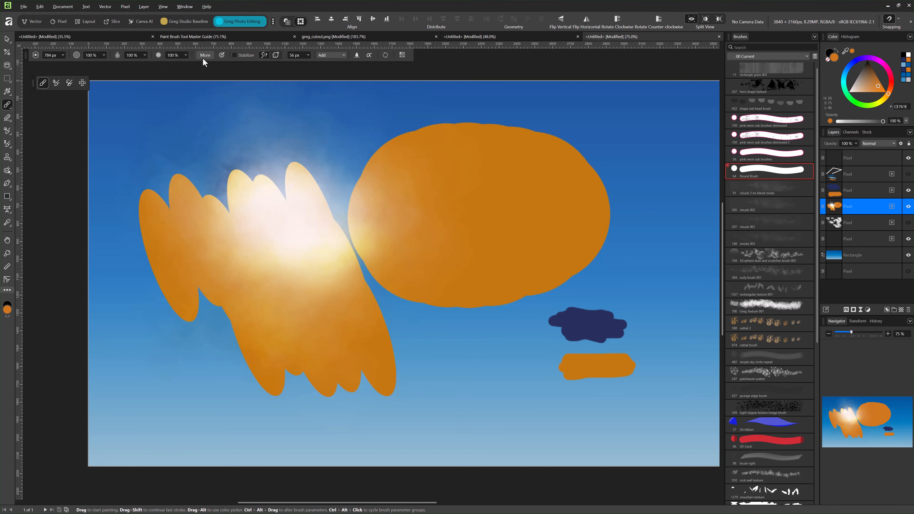
# Open the Round Brush's settings to check its general parameters, and undo the test dabs made over the orange strokes
pyautogui.click(204, 56)
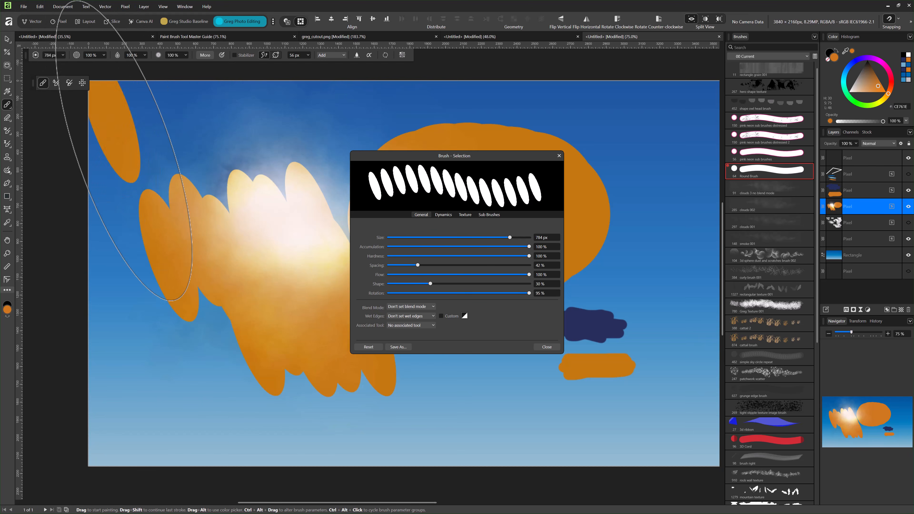
pyautogui.click(222, 284)
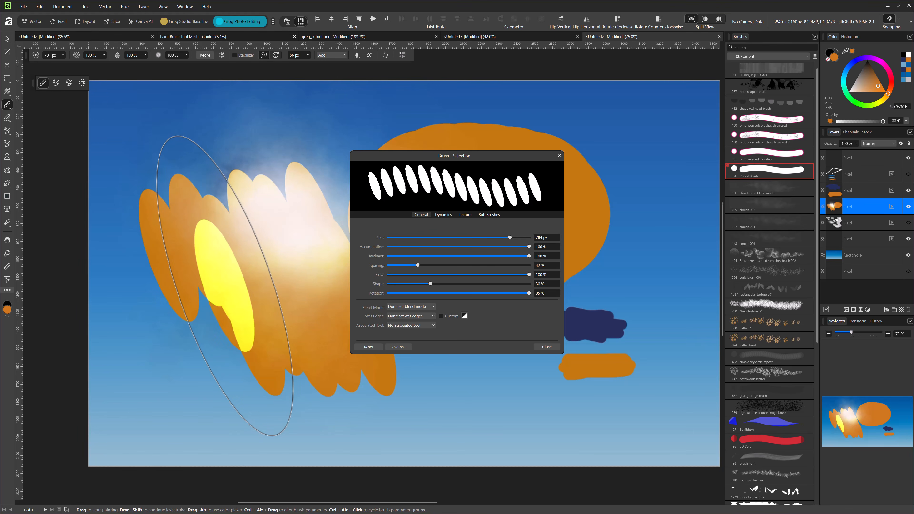
pyautogui.hotkey('ctrl', 'z')
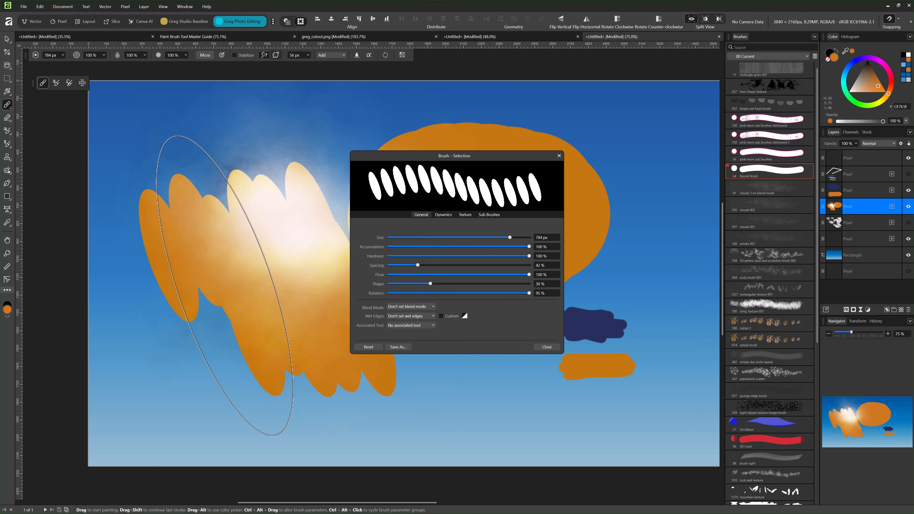
pyautogui.click(198, 263)
pyautogui.hotkey('ctrl', 'z')
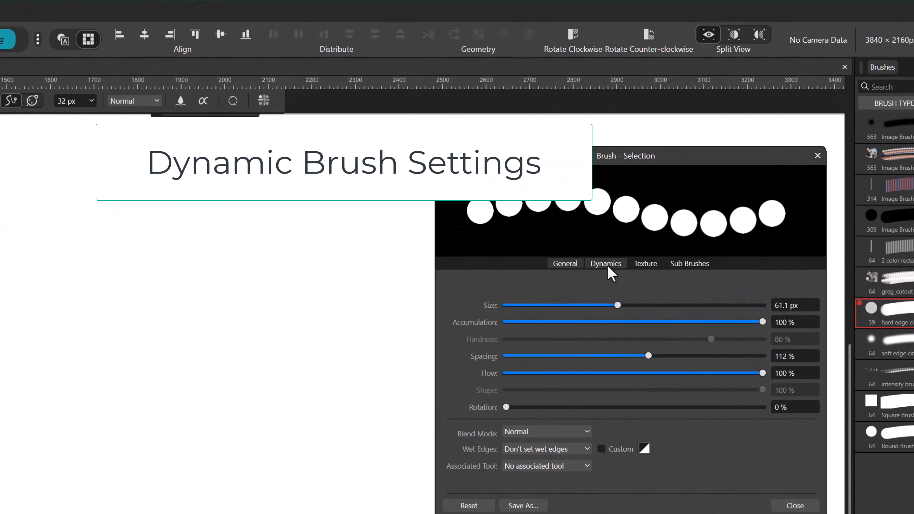
# In the hard edge circle brush's dynamics, set Size Jitter to 100% with the Random controller
pyautogui.click(589, 145)
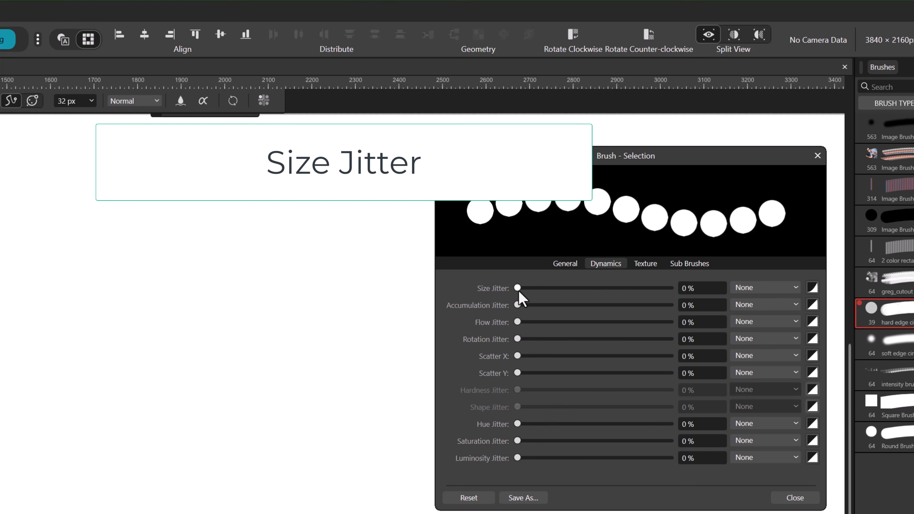
pyautogui.moveTo(522, 287)
pyautogui.mouseDown()
pyautogui.moveTo(651, 292)
pyautogui.moveTo(494, 293)
pyautogui.moveTo(765, 301)
pyautogui.mouseUp()
pyautogui.click(757, 306)
pyautogui.click(751, 307)
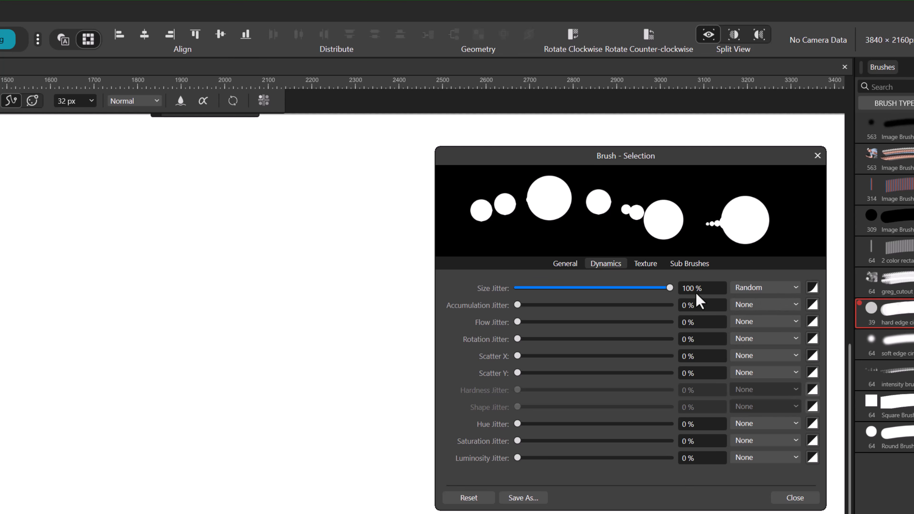
# Lower the Size Jitter to 0% and check the brush's general settings
pyautogui.moveTo(671, 289); pyautogui.dragTo(504, 287)
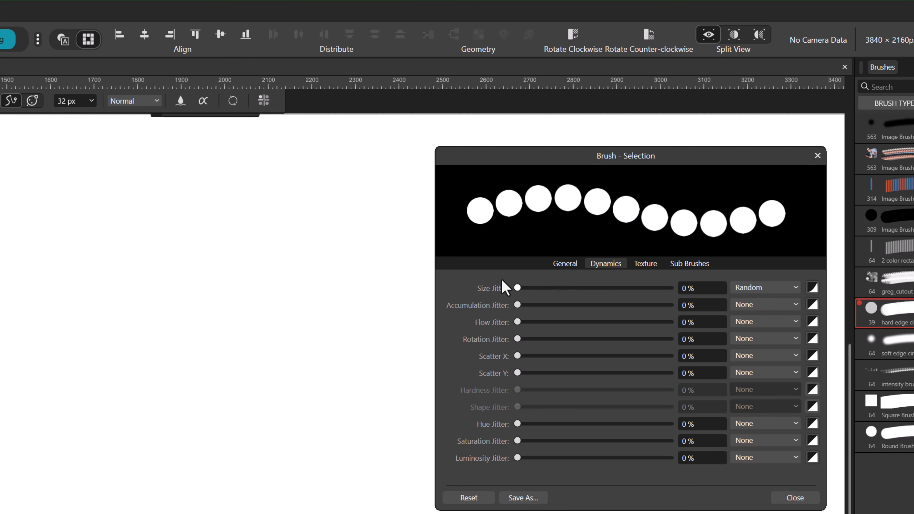
pyautogui.click(564, 264)
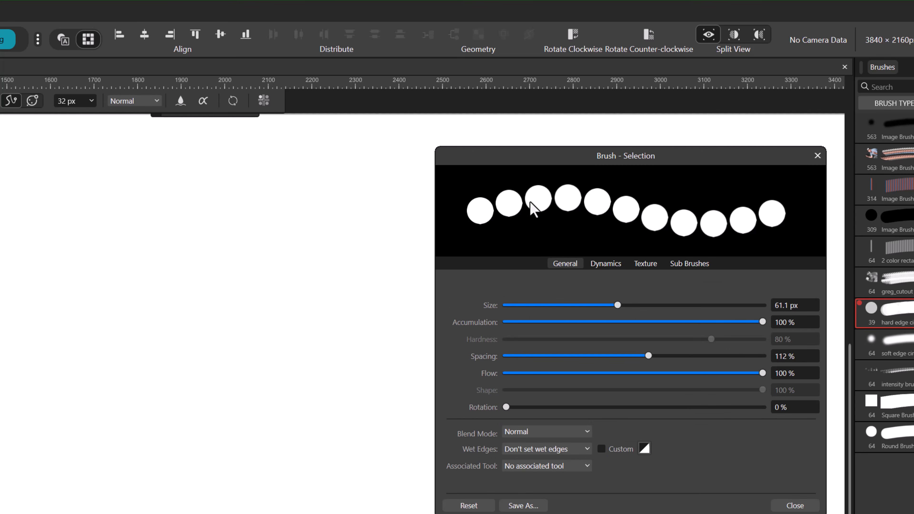
pyautogui.click(604, 268)
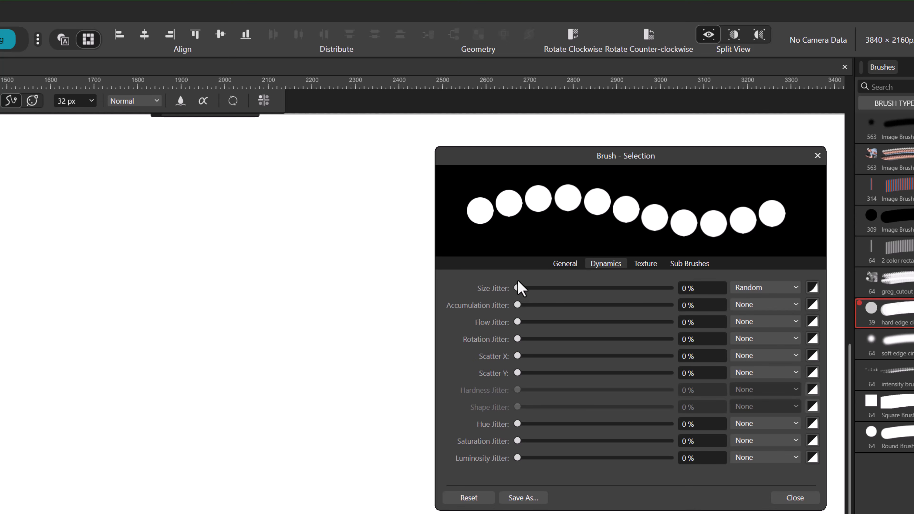
# Raise the Size Jitter to 100% and paint two black test strokes across the upper canvas
pyautogui.moveTo(516, 289); pyautogui.dragTo(521, 294)
pyautogui.moveTo(529, 294)
pyautogui.mouseDown()
pyautogui.moveTo(561, 305)
pyautogui.moveTo(683, 307)
pyautogui.mouseUp()
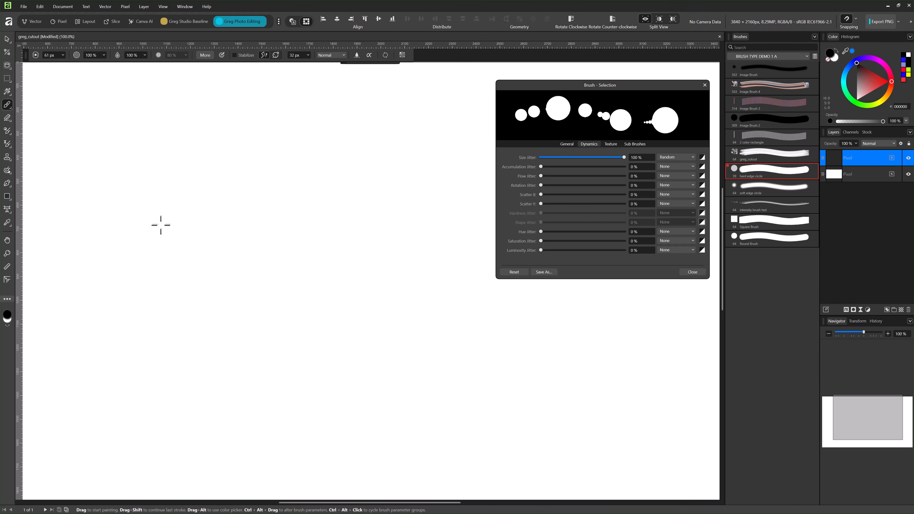
pyautogui.moveTo(116, 233)
pyautogui.mouseDown()
pyautogui.moveTo(298, 205)
pyautogui.moveTo(339, 209)
pyautogui.mouseUp()
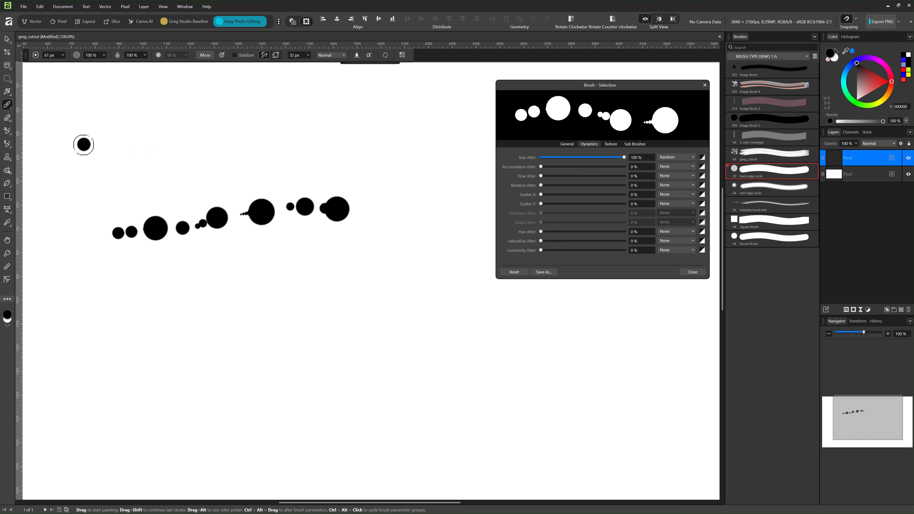
pyautogui.moveTo(84, 143); pyautogui.dragTo(353, 133)
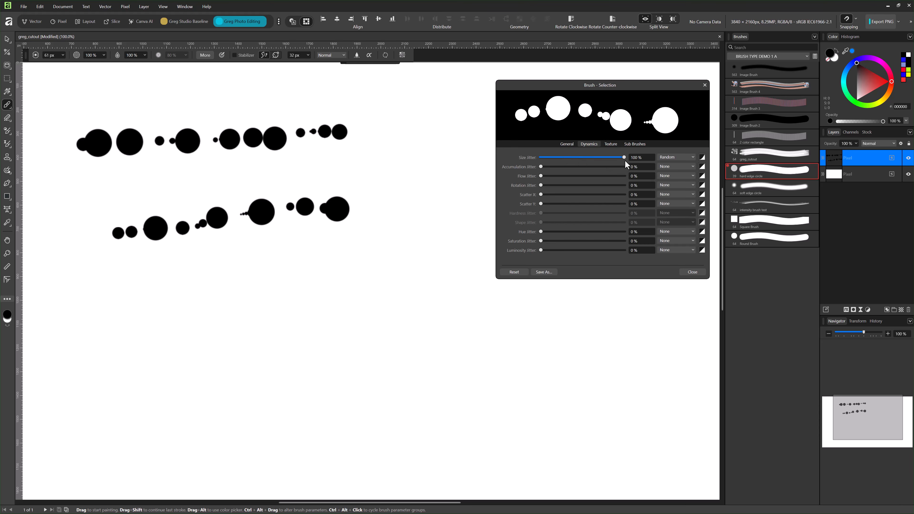
# Set the Size Jitter to 10% and paint a gently curved stroke below the first two
pyautogui.moveTo(621, 157); pyautogui.dragTo(548, 161)
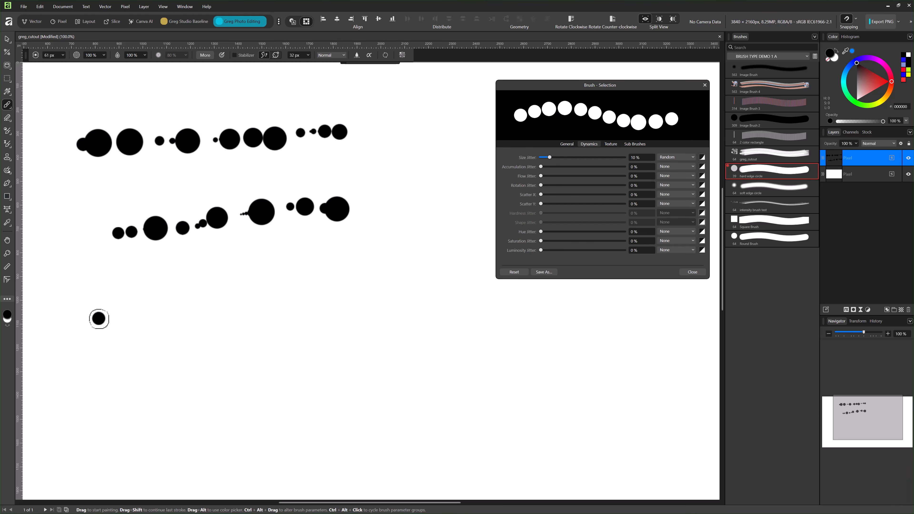
pyautogui.click(99, 312)
pyautogui.hotkey('ctrl', 'z')
pyautogui.moveTo(96, 312)
pyautogui.mouseDown()
pyautogui.moveTo(293, 300)
pyautogui.moveTo(364, 316)
pyautogui.mouseUp()
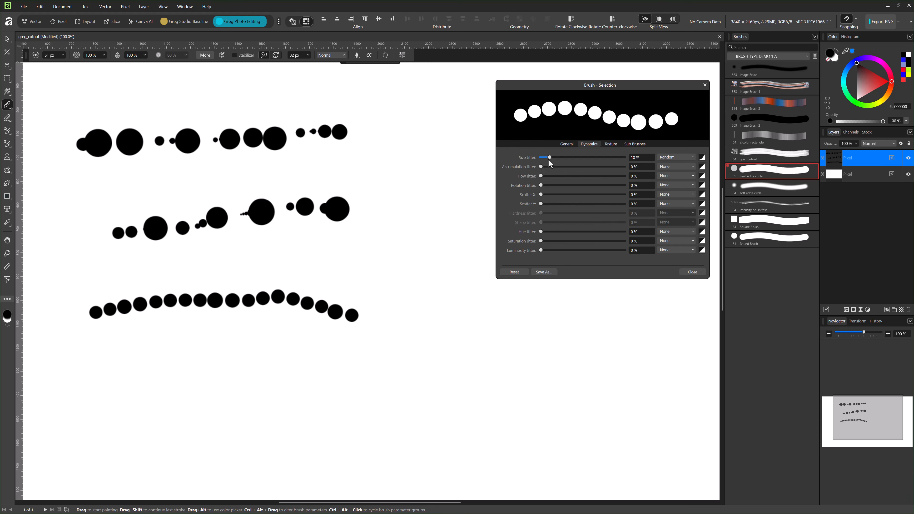
# Paint a dense stroke below the curved one with Size Jitter at 74%, and another above all strokes with it at 100%
pyautogui.moveTo(550, 159); pyautogui.dragTo(603, 158)
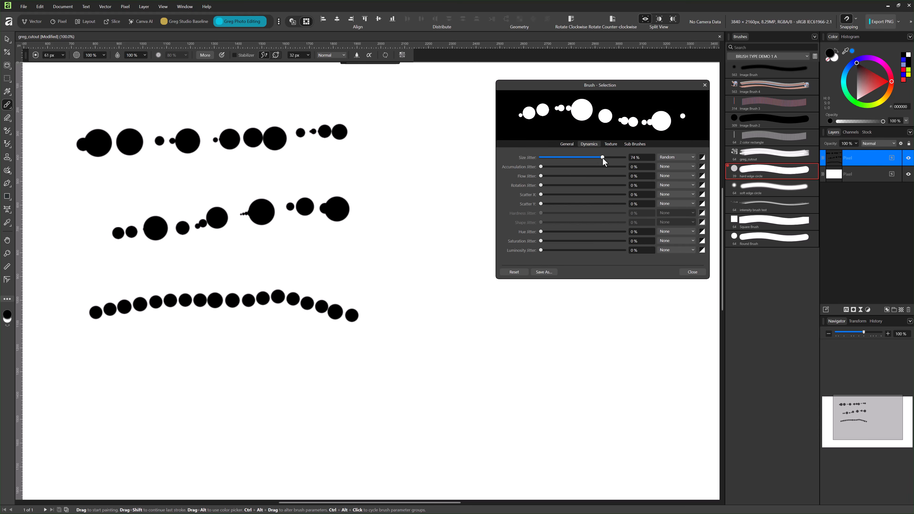
pyautogui.moveTo(166, 347); pyautogui.dragTo(535, 351)
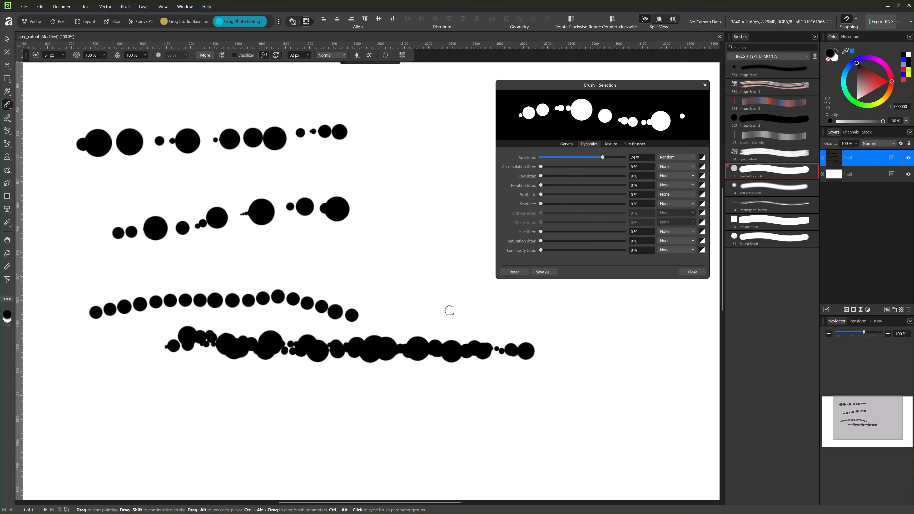
pyautogui.moveTo(604, 158); pyautogui.dragTo(656, 158)
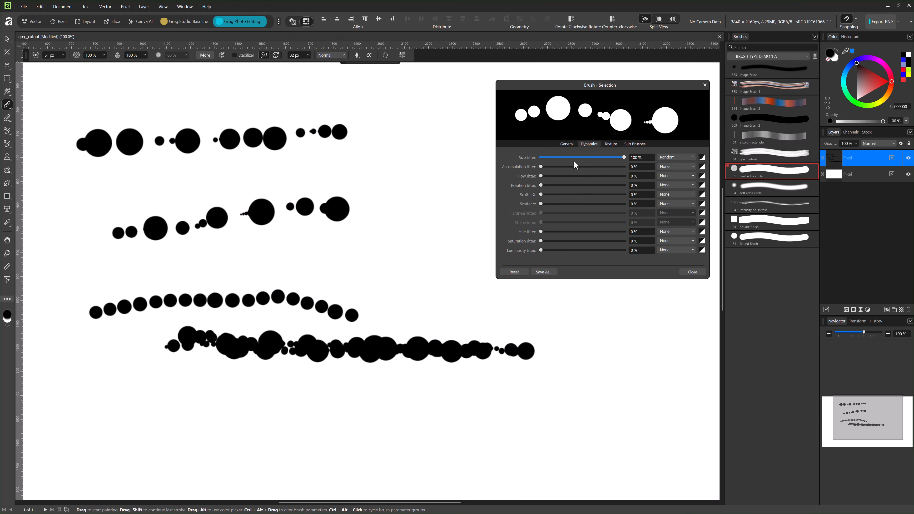
pyautogui.moveTo(125, 103); pyautogui.dragTo(427, 105)
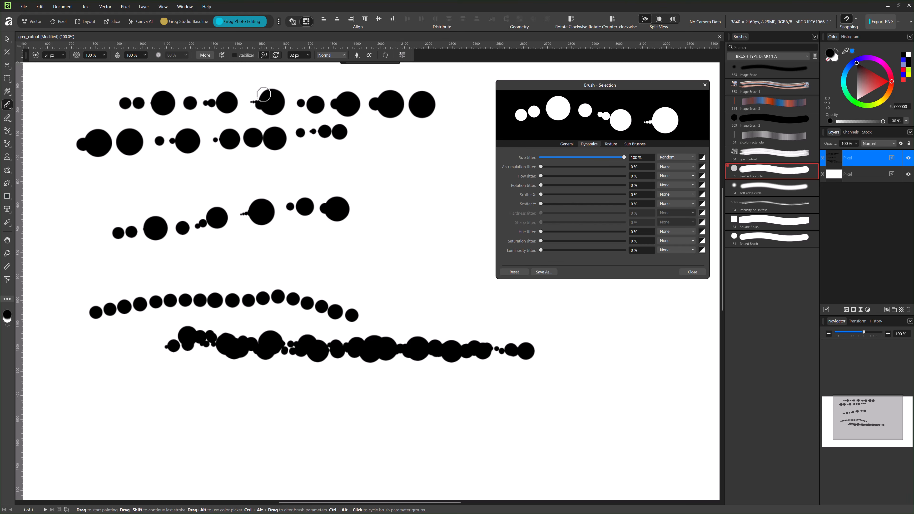
# Set the brush's spacing to 1% and paint a thick continuous stroke below the others, undoing the stray dab above it
pyautogui.click(567, 144)
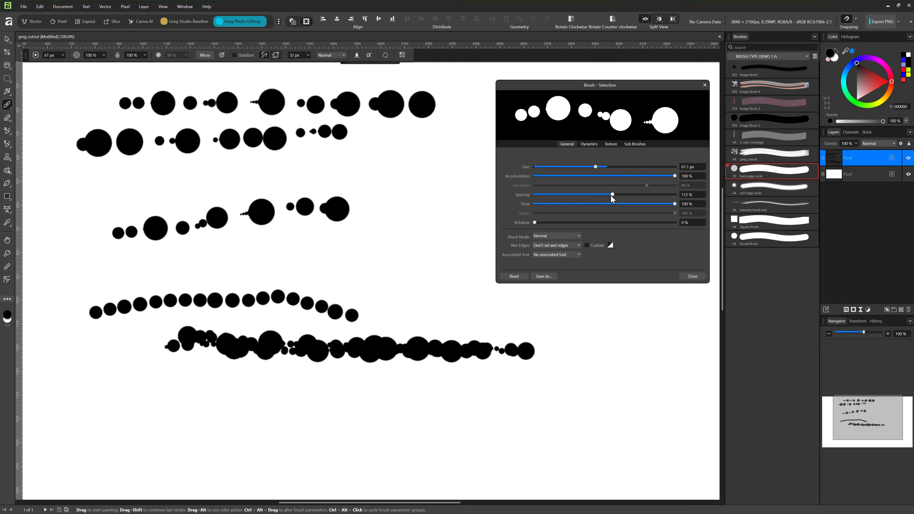
pyautogui.moveTo(612, 194); pyautogui.dragTo(490, 191)
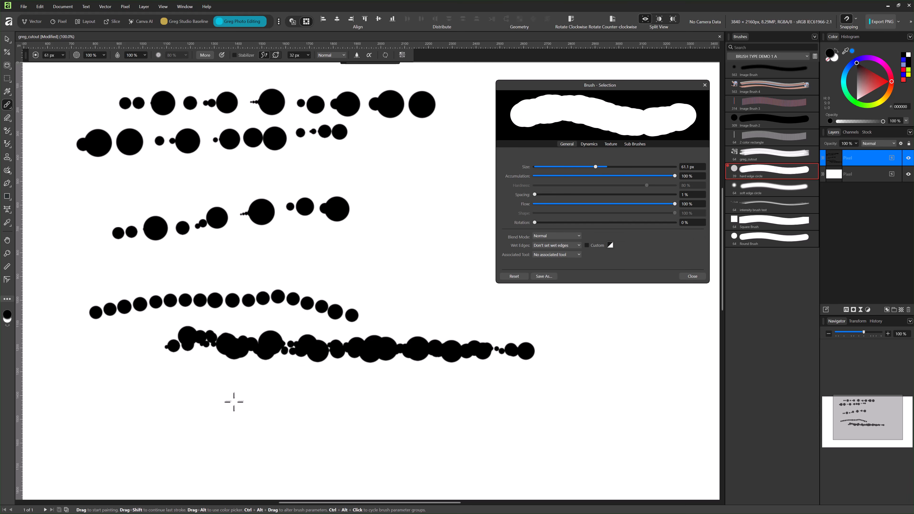
pyautogui.moveTo(234, 402); pyautogui.dragTo(445, 405)
pyautogui.click(444, 371)
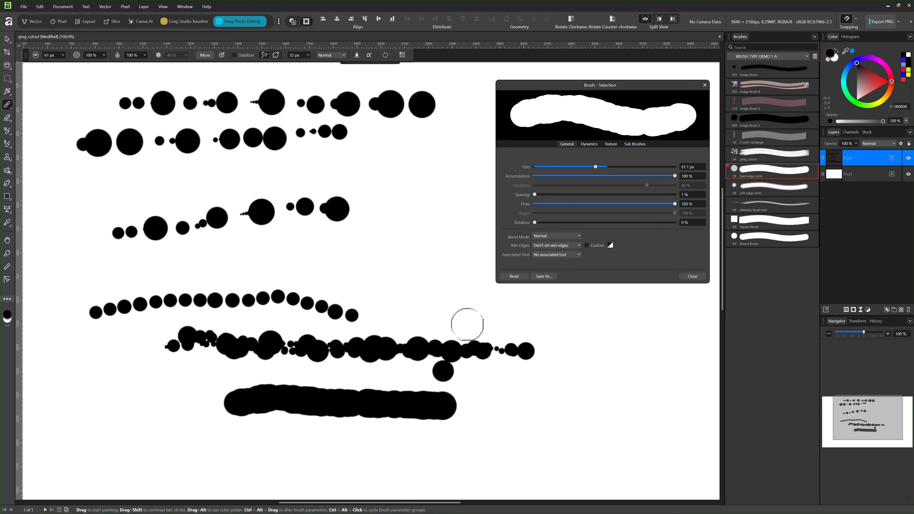
pyautogui.hotkey('ctrl', 'z')
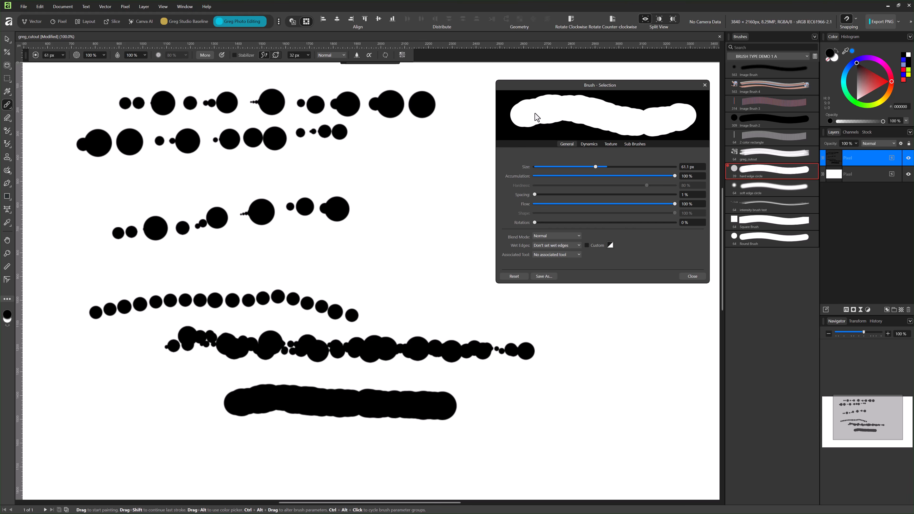
# Review the brush's dynamics and set its general spacing to 92%
pyautogui.click(590, 144)
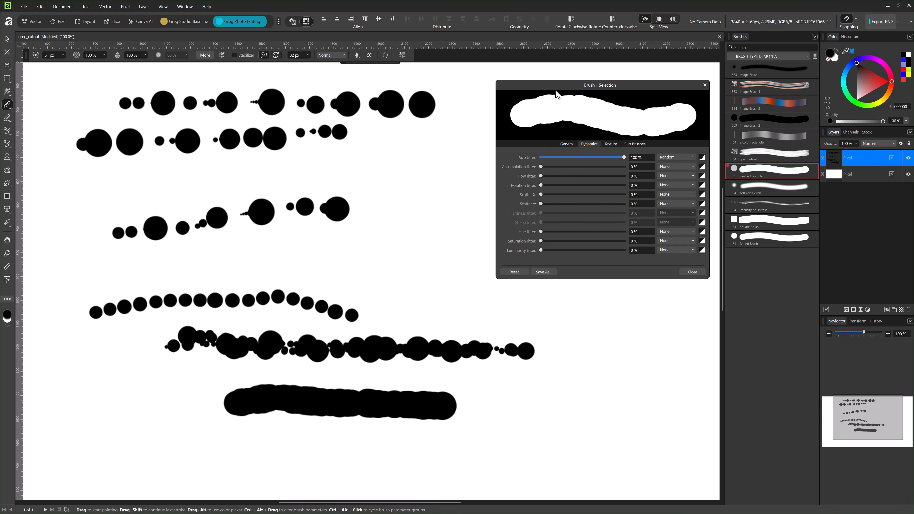
pyautogui.click(566, 146)
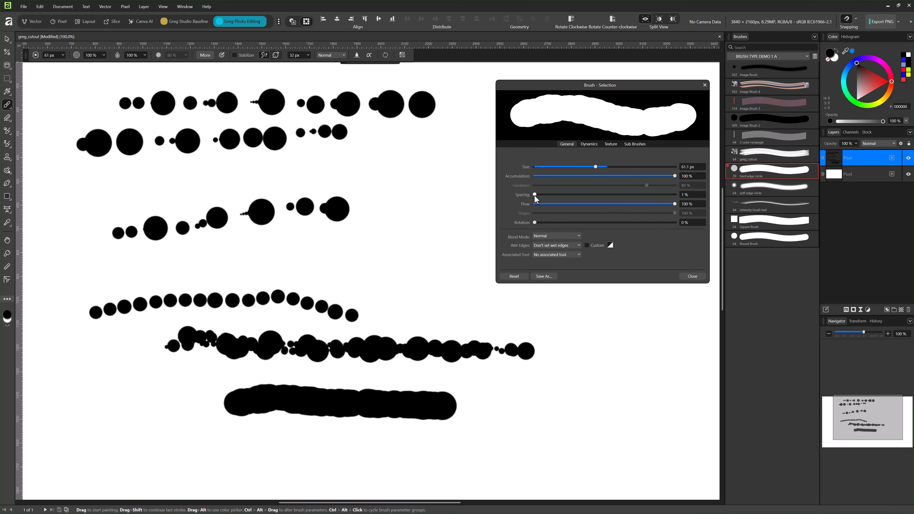
pyautogui.moveTo(536, 194)
pyautogui.mouseDown()
pyautogui.moveTo(632, 194)
pyautogui.moveTo(526, 200)
pyautogui.mouseUp()
pyautogui.moveTo(532, 204)
pyautogui.mouseDown()
pyautogui.moveTo(607, 188)
pyautogui.moveTo(595, 191)
pyautogui.mouseUp()
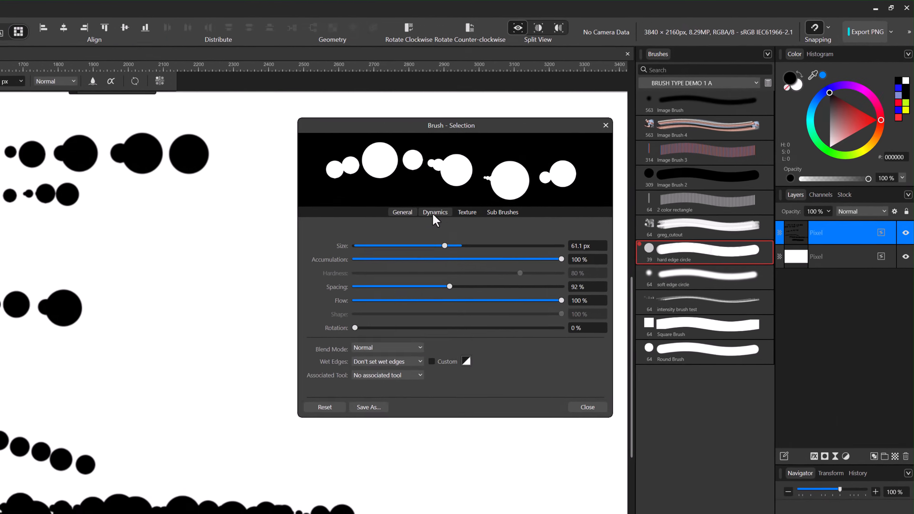
# Change the Size Jitter controller from Random to Pressure
pyautogui.click(589, 144)
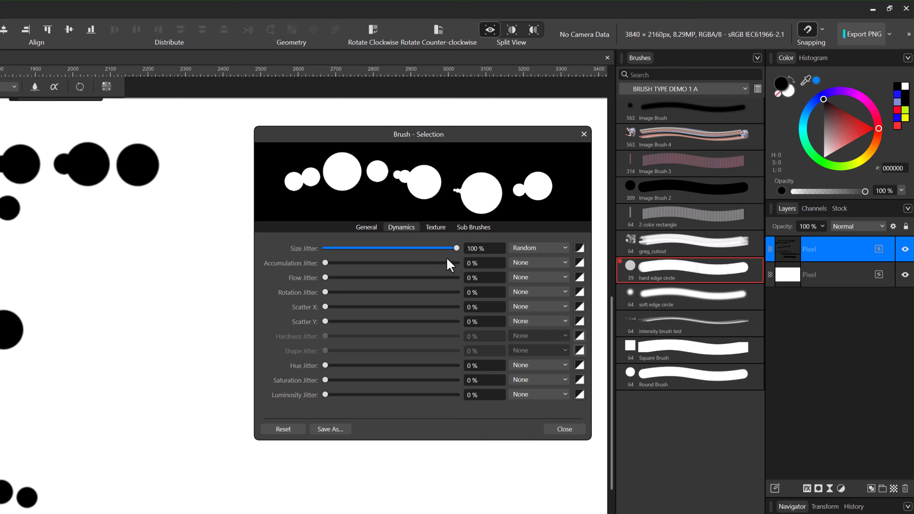
pyautogui.click(539, 249)
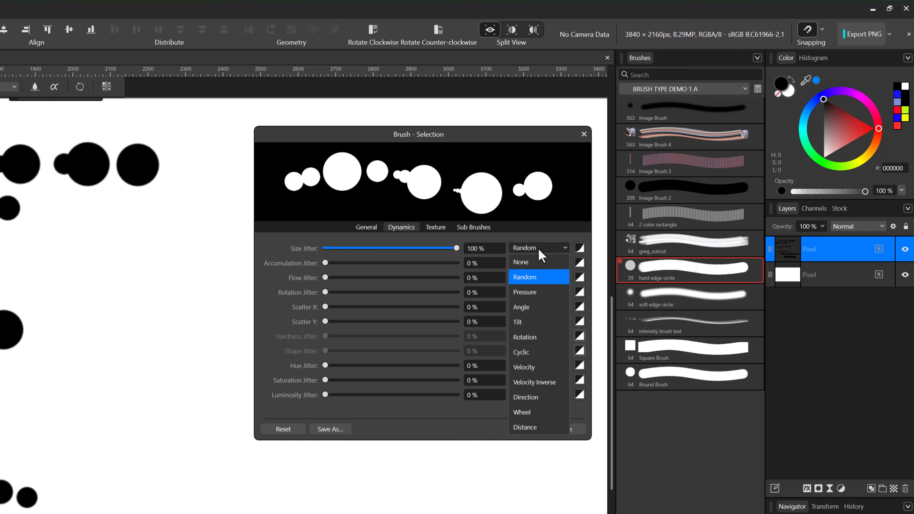
pyautogui.click(531, 292)
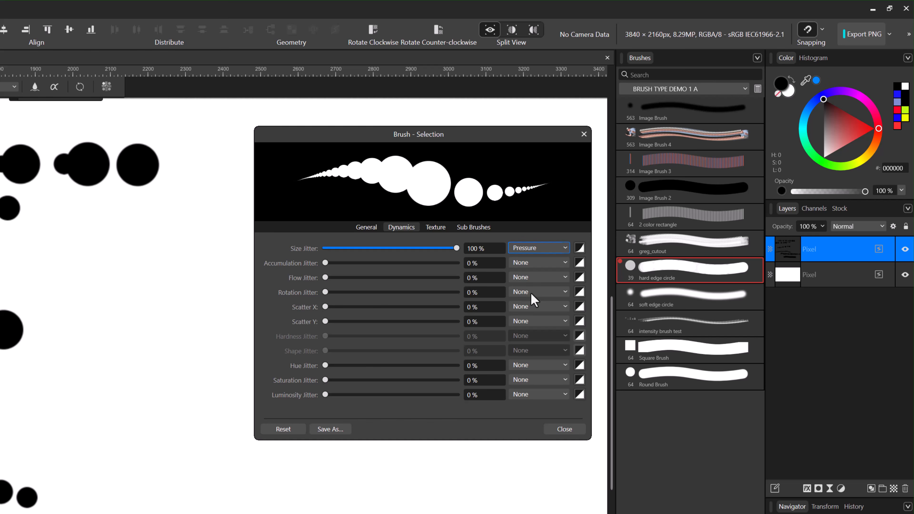
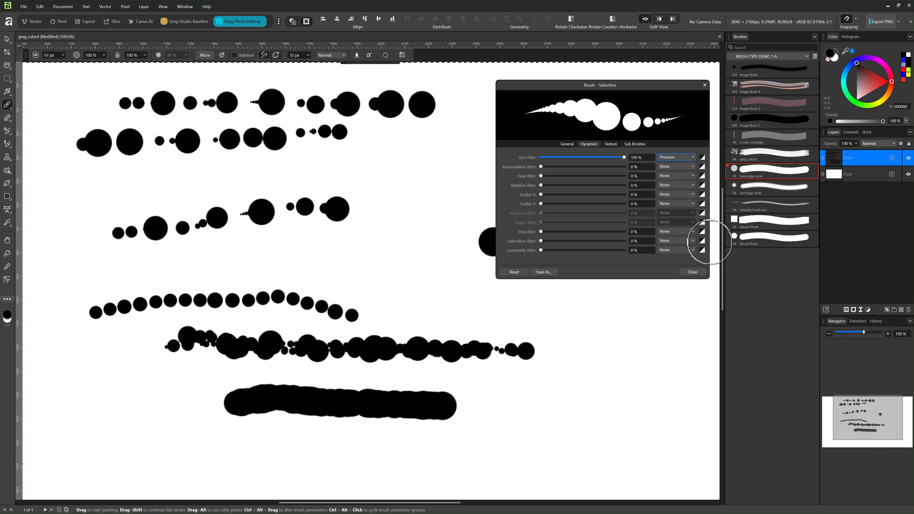
# Clear all the test strokes from the upper Pixel layer
pyautogui.click(824, 156)
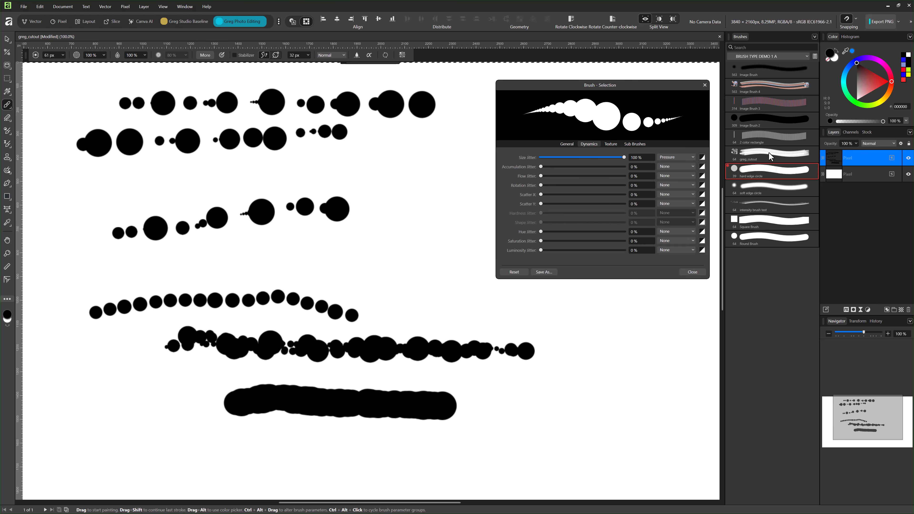
pyautogui.press('Delete')
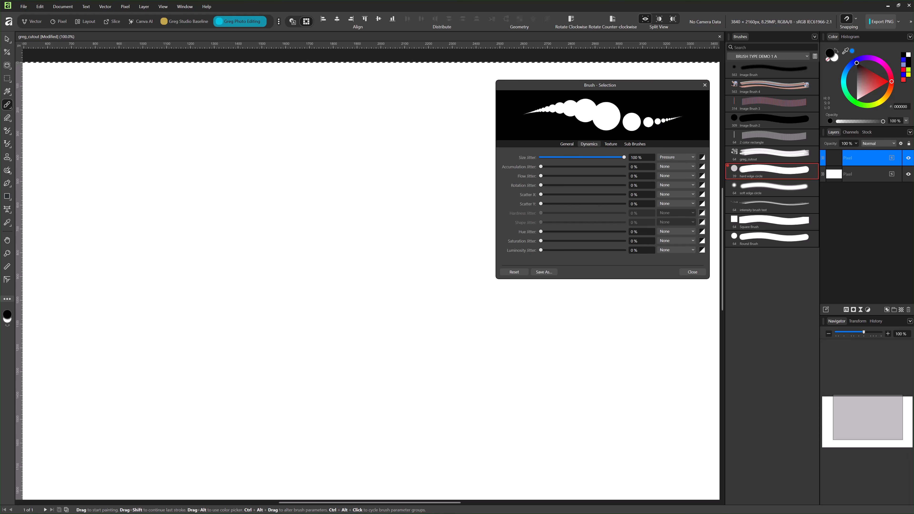
pyautogui.hotkey('ctrl', '0')
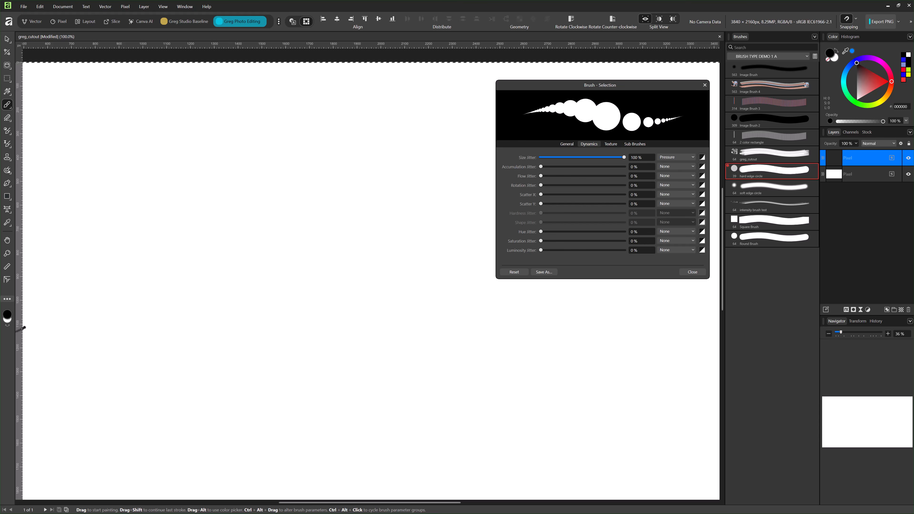
# Paint pressure-tapered test strokes, including a long arch with thick and thin strokes above it, and clear the layer
pyautogui.moveTo(23, 327)
pyautogui.mouseDown()
pyautogui.moveTo(150, 266)
pyautogui.moveTo(295, 260)
pyautogui.moveTo(340, 267)
pyautogui.moveTo(587, 365)
pyautogui.mouseUp()
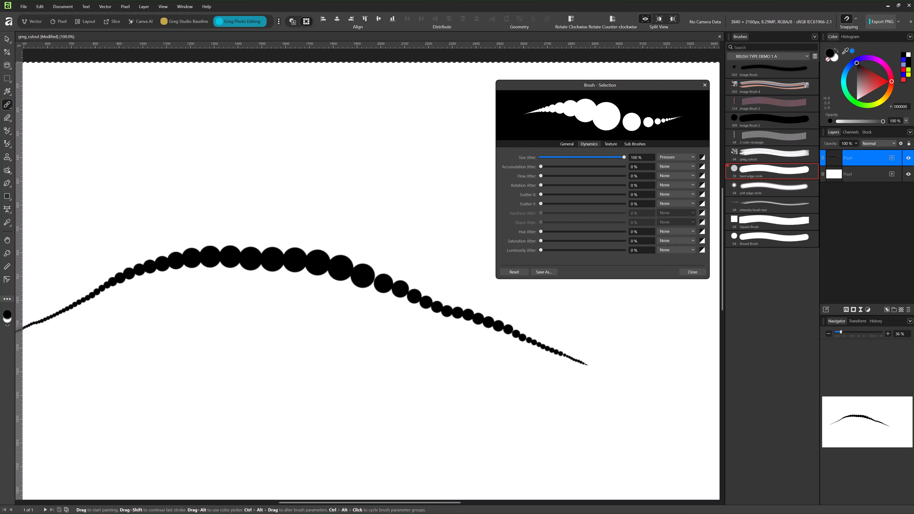
pyautogui.moveTo(62, 172); pyautogui.dragTo(410, 167)
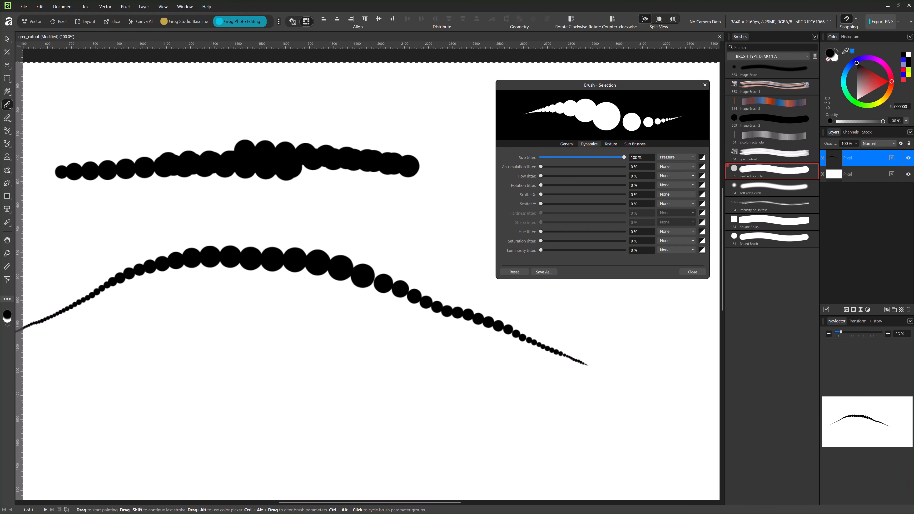
pyautogui.moveTo(245, 151)
pyautogui.mouseDown()
pyautogui.moveTo(84, 156)
pyautogui.moveTo(176, 136)
pyautogui.moveTo(71, 151)
pyautogui.mouseUp()
pyautogui.moveTo(128, 212)
pyautogui.mouseDown()
pyautogui.moveTo(270, 212)
pyautogui.moveTo(94, 218)
pyautogui.moveTo(317, 209)
pyautogui.moveTo(297, 207)
pyautogui.mouseUp()
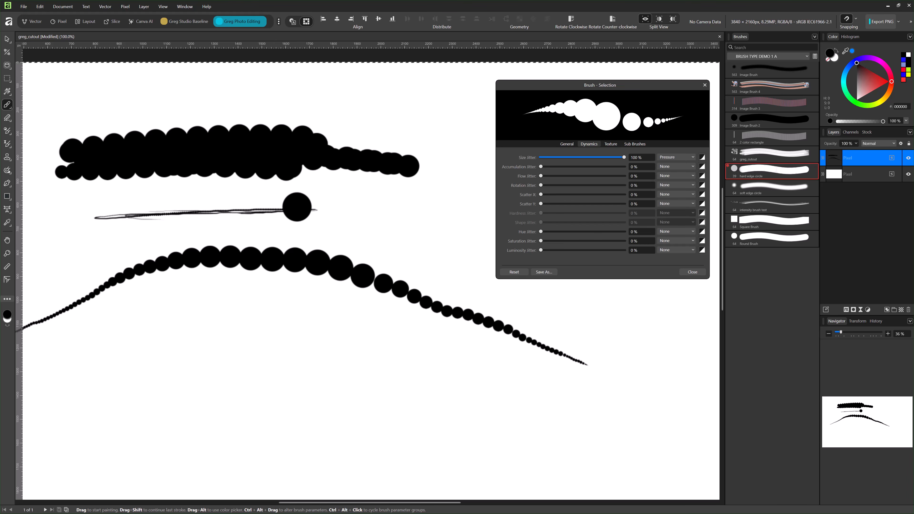
pyautogui.hotkey('ctrl', 'z')
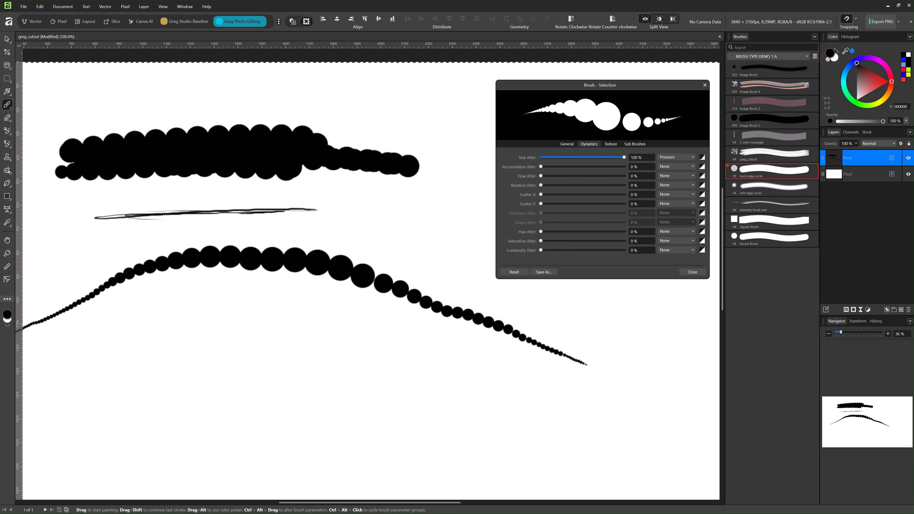
pyautogui.press('Delete')
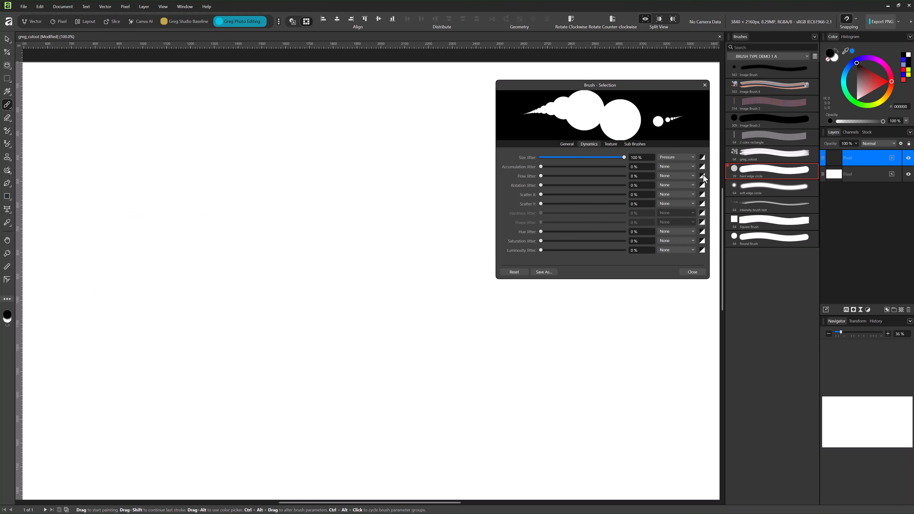
# Change the Size Jitter controller to Direction and paint large circular test strokes across the canvas
pyautogui.click(689, 158)
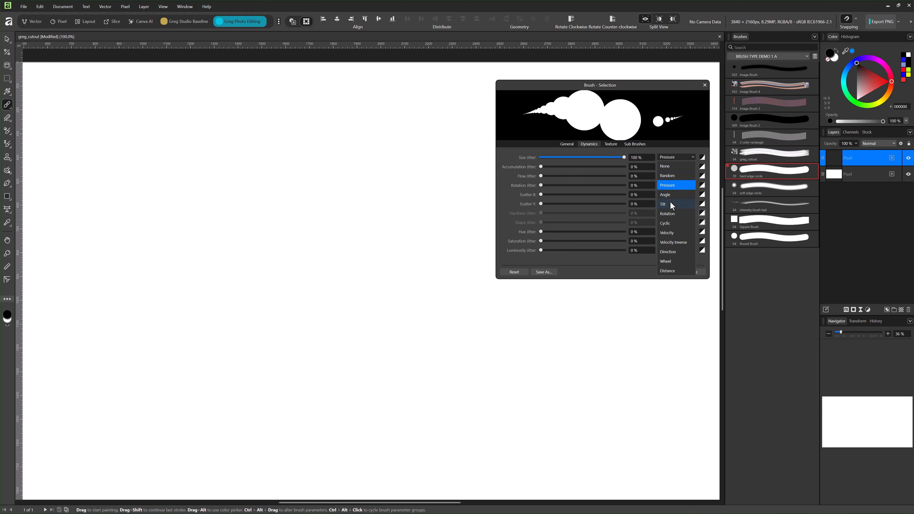
pyautogui.click(670, 251)
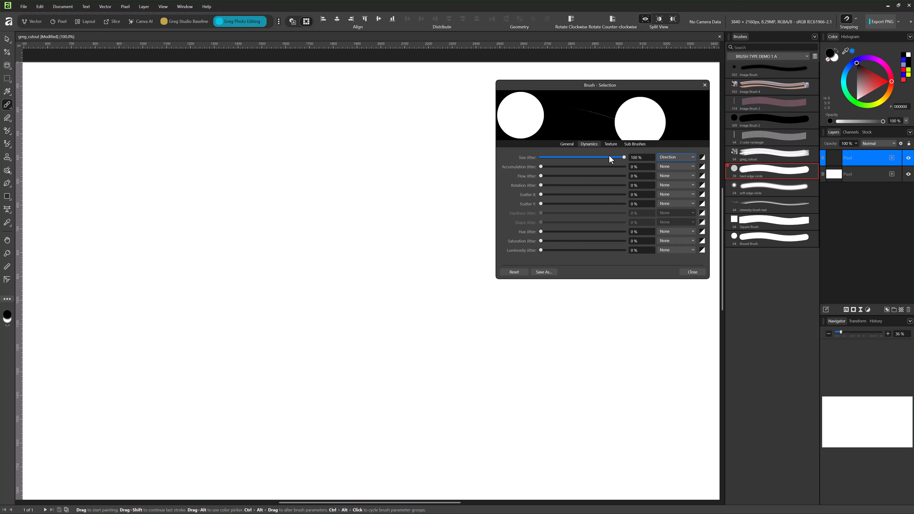
pyautogui.moveTo(247, 278)
pyautogui.mouseDown()
pyautogui.moveTo(267, 193)
pyautogui.moveTo(316, 148)
pyautogui.moveTo(357, 137)
pyautogui.moveTo(466, 187)
pyautogui.moveTo(493, 244)
pyautogui.moveTo(478, 323)
pyautogui.moveTo(405, 385)
pyautogui.moveTo(288, 379)
pyautogui.moveTo(238, 341)
pyautogui.moveTo(223, 274)
pyautogui.moveTo(266, 192)
pyautogui.moveTo(333, 161)
pyautogui.moveTo(409, 185)
pyautogui.moveTo(461, 277)
pyautogui.moveTo(458, 352)
pyautogui.moveTo(360, 407)
pyautogui.moveTo(261, 386)
pyautogui.moveTo(230, 277)
pyautogui.moveTo(265, 224)
pyautogui.moveTo(327, 227)
pyautogui.mouseUp()
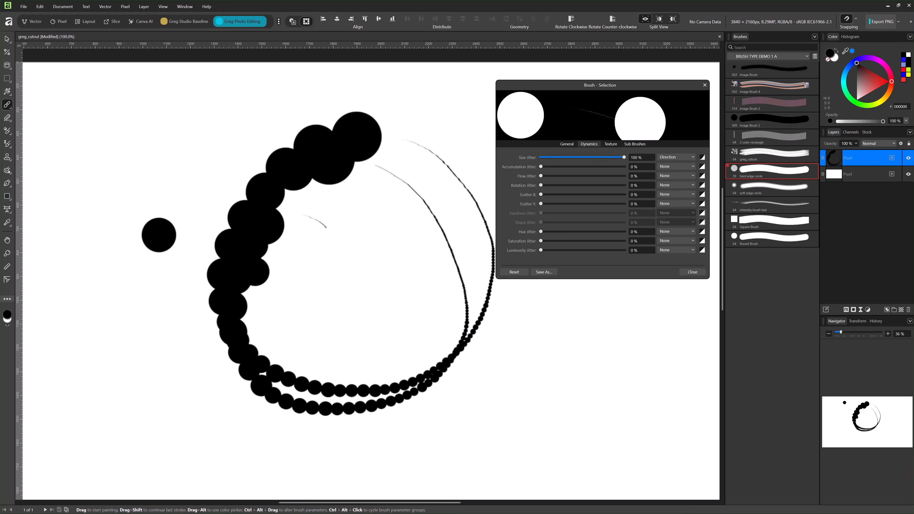
pyautogui.moveTo(116, 156)
pyautogui.mouseDown()
pyautogui.moveTo(128, 134)
pyautogui.moveTo(329, 194)
pyautogui.moveTo(198, 395)
pyautogui.moveTo(108, 159)
pyautogui.moveTo(381, 304)
pyautogui.moveTo(133, 340)
pyautogui.moveTo(96, 283)
pyautogui.mouseUp()
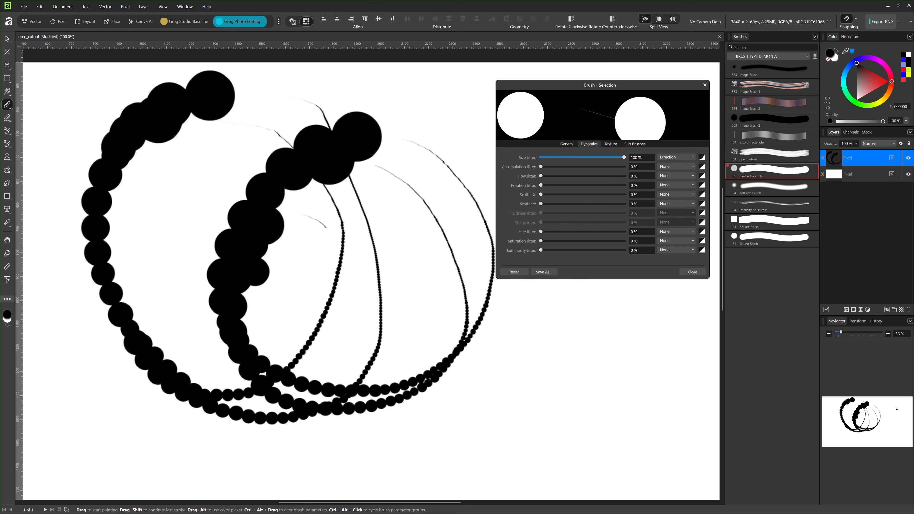
# Clear all the circular test strokes from the upper Pixel layer, deselect, and undo the stray dab
pyautogui.click(715, 164)
pyautogui.hotkey('ctrl', 'a')
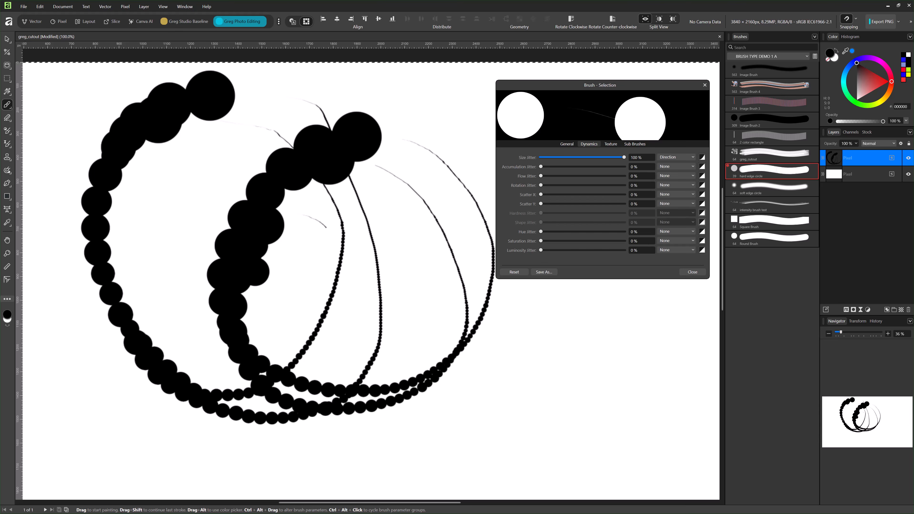
pyautogui.press('Delete')
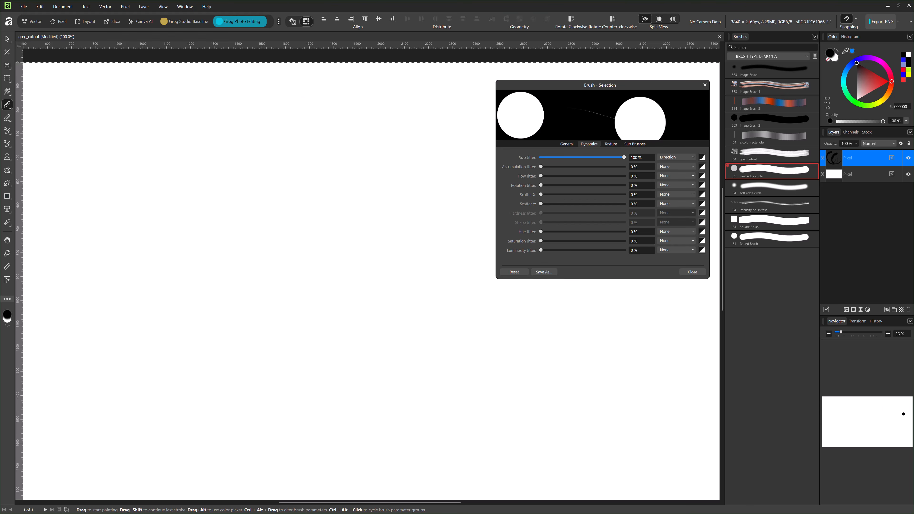
pyautogui.hotkey('ctrl', 'd')
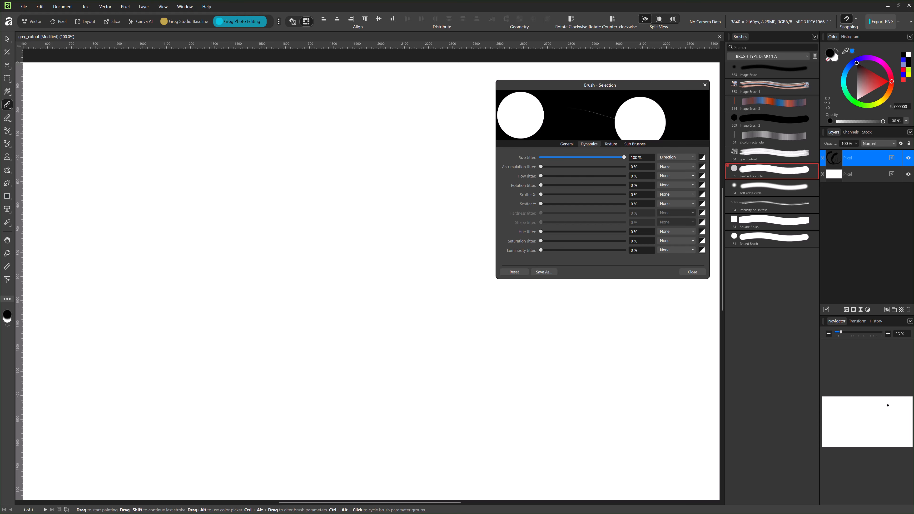
pyautogui.click(85, 149)
pyautogui.hotkey('ctrl', 'z')
# Change the Size Jitter controller to Tilt and close the brush settings
pyautogui.click(673, 157)
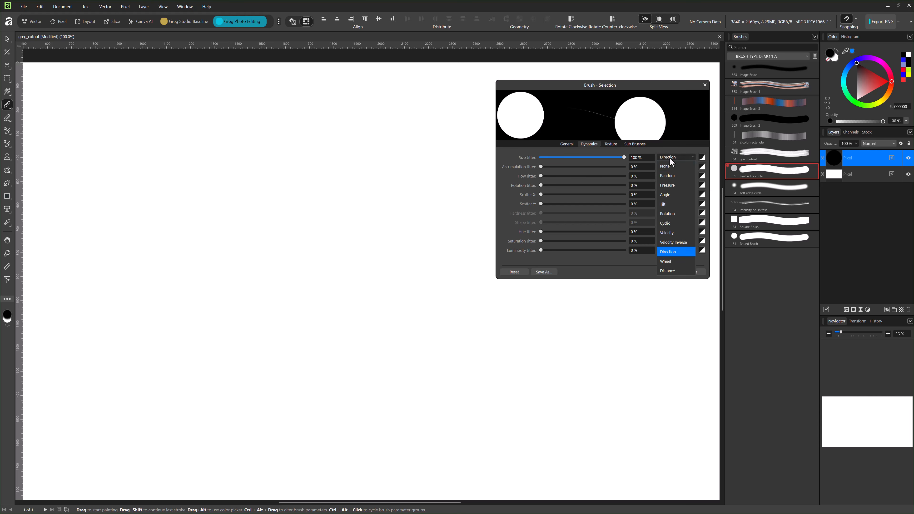
pyautogui.click(666, 204)
pyautogui.click(704, 86)
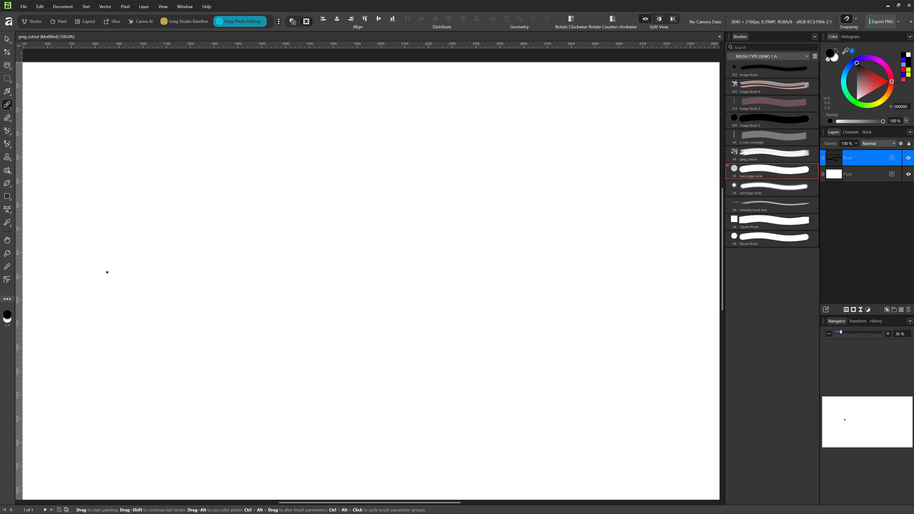
# Paint several roughly horizontal strokes across the canvas, varying the pen tilt to change the dab size along each
pyautogui.moveTo(107, 272)
pyautogui.mouseDown()
pyautogui.moveTo(276, 274)
pyautogui.moveTo(323, 262)
pyautogui.moveTo(620, 284)
pyautogui.mouseUp()
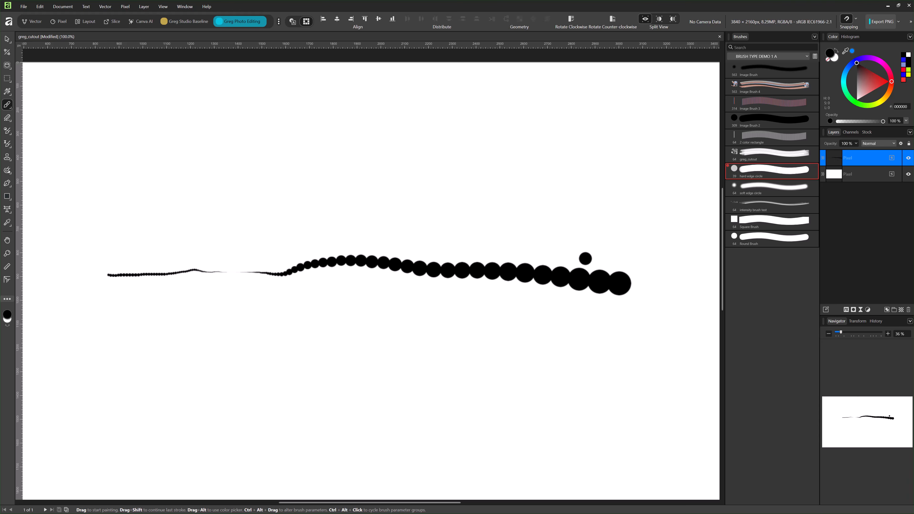
pyautogui.hotkey('ctrl', 'z')
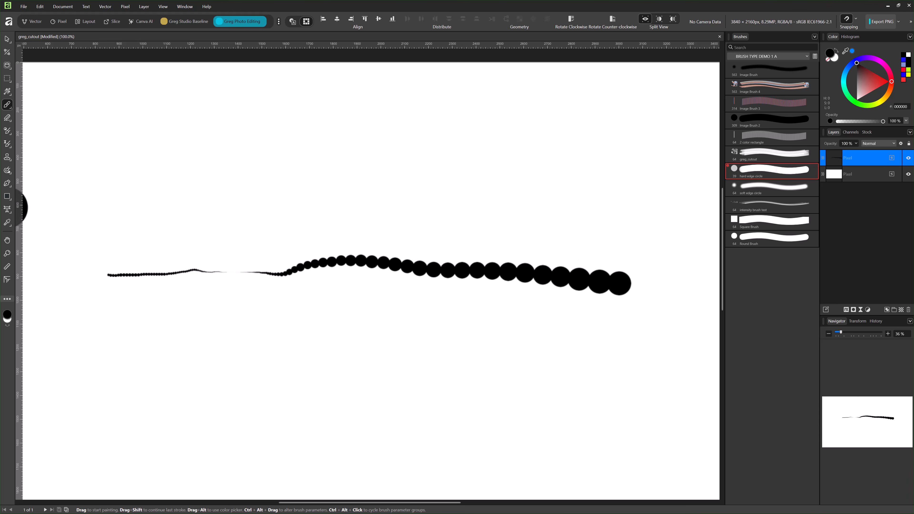
pyautogui.moveTo(28, 225); pyautogui.dragTo(470, 245)
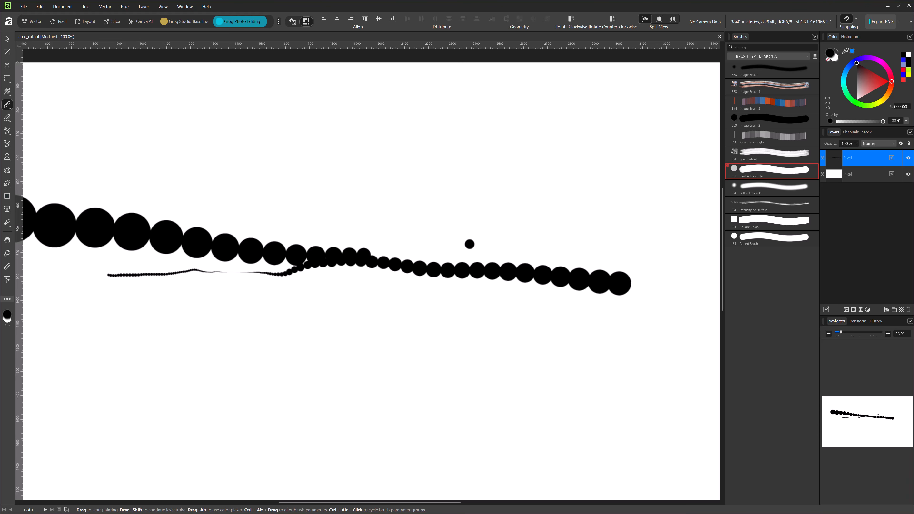
pyautogui.moveTo(51, 165); pyautogui.dragTo(371, 163)
pyautogui.moveTo(76, 377); pyautogui.dragTo(390, 385)
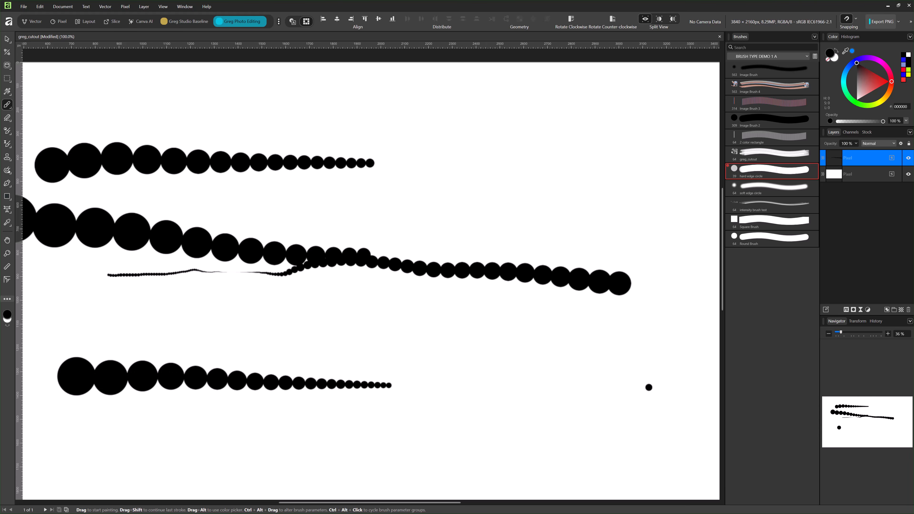
pyautogui.moveTo(73, 453); pyautogui.dragTo(456, 467)
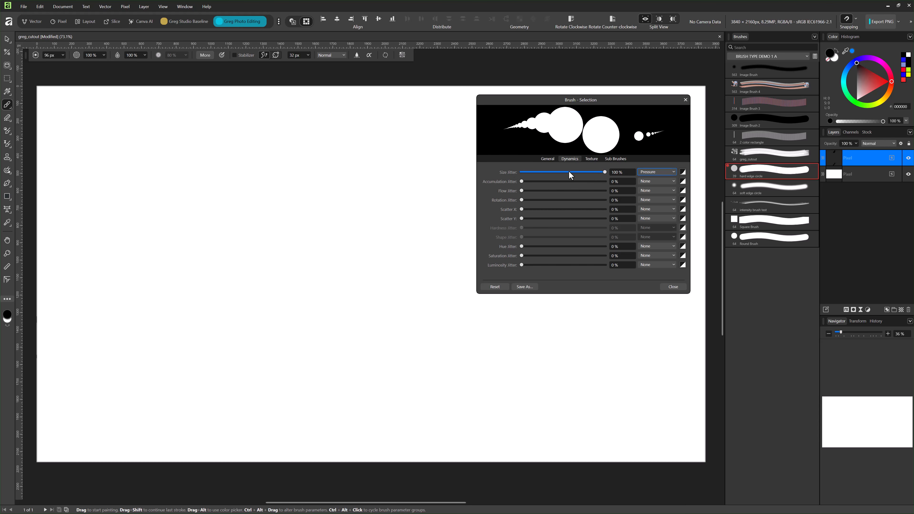
# Set Flow Jitter to 100% with the Pressure controller and paint two rising, tapered test strokes
pyautogui.click(644, 196)
pyautogui.click(649, 199)
pyautogui.moveTo(540, 193); pyautogui.dragTo(620, 192)
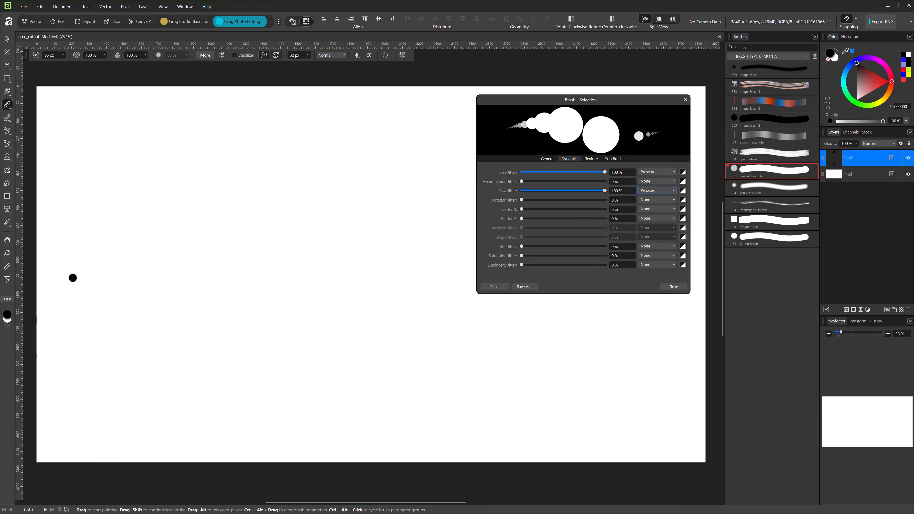
pyautogui.moveTo(97, 251)
pyautogui.mouseDown()
pyautogui.moveTo(152, 219)
pyautogui.moveTo(336, 197)
pyautogui.mouseUp()
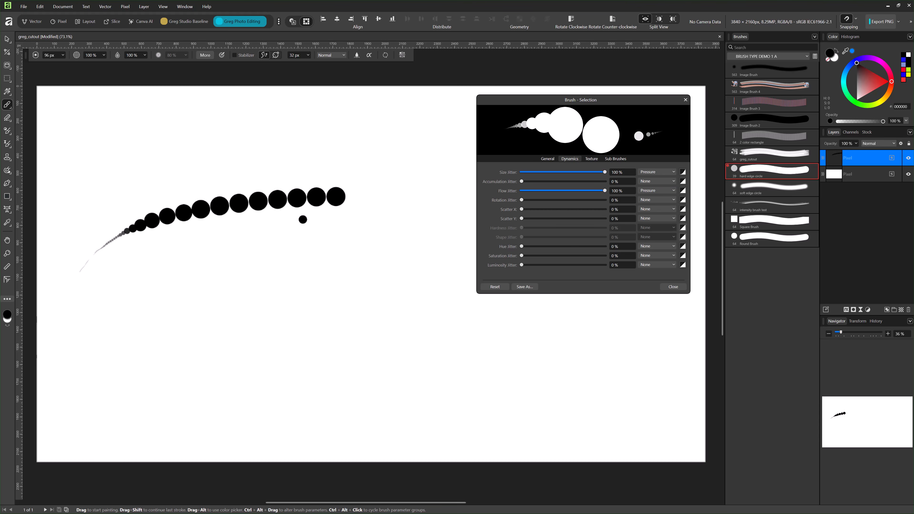
pyautogui.moveTo(124, 330)
pyautogui.mouseDown()
pyautogui.moveTo(201, 285)
pyautogui.moveTo(354, 250)
pyautogui.mouseUp()
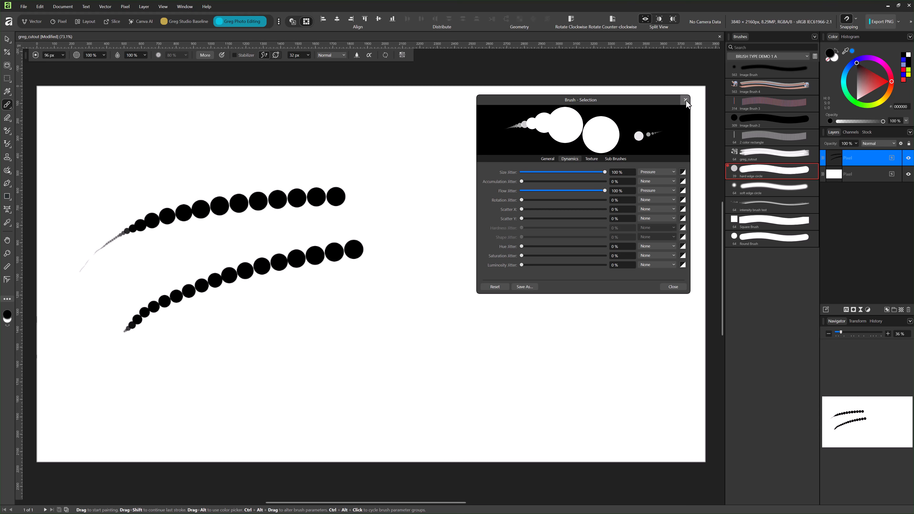
# Set Size Jitter and Flow Jitter to 0% and paint two strokes of uniform dabs beside the tapered ones
pyautogui.moveTo(605, 172); pyautogui.dragTo(476, 172)
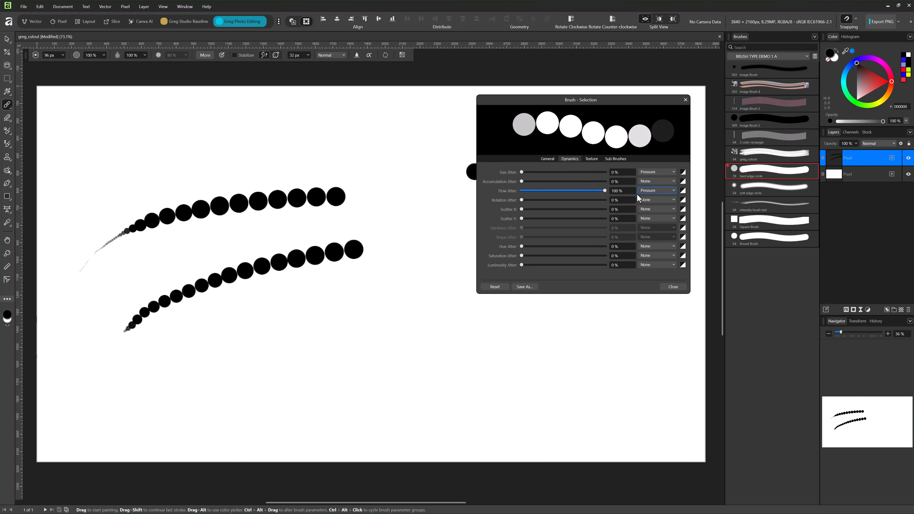
pyautogui.moveTo(605, 190)
pyautogui.mouseDown()
pyautogui.moveTo(567, 191)
pyautogui.moveTo(493, 166)
pyautogui.mouseUp()
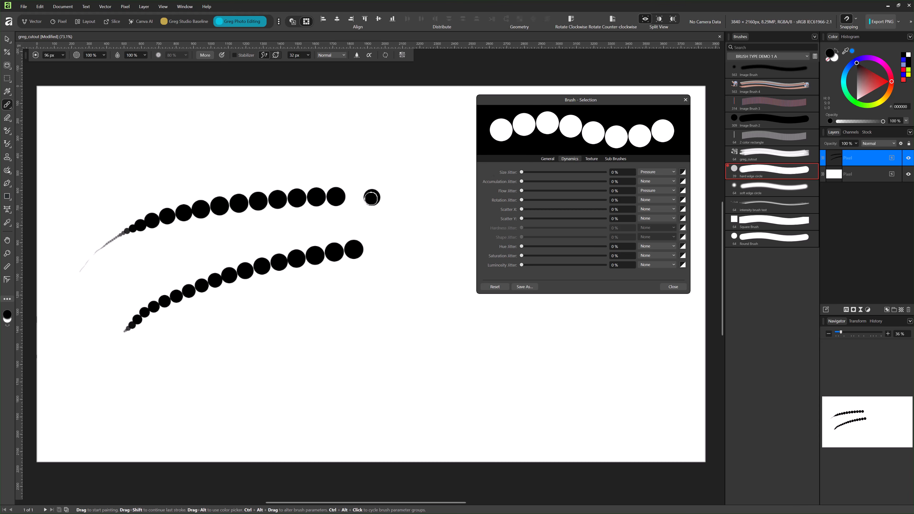
pyautogui.moveTo(350, 237); pyautogui.dragTo(342, 244)
pyautogui.hotkey('ctrl', 'z')
pyautogui.moveTo(126, 190)
pyautogui.mouseDown()
pyautogui.moveTo(279, 154)
pyautogui.moveTo(327, 154)
pyautogui.mouseUp()
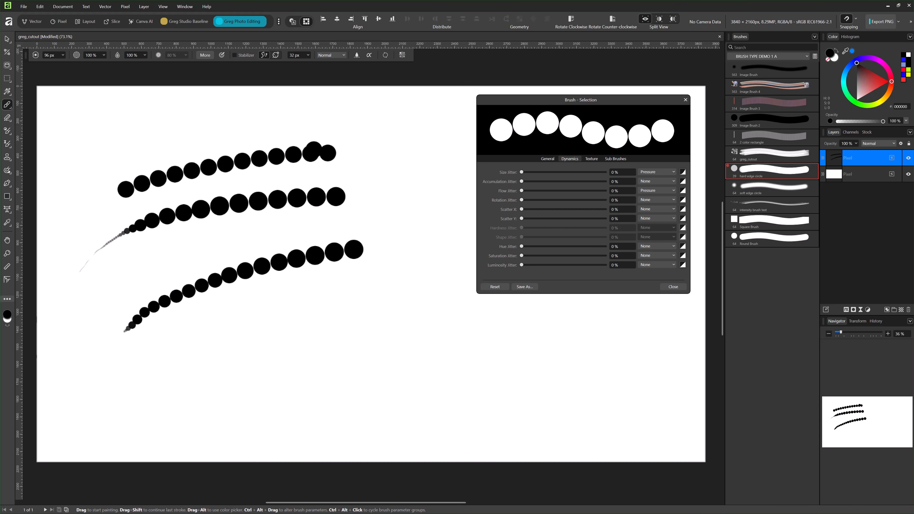
pyautogui.moveTo(160, 271); pyautogui.dragTo(397, 230)
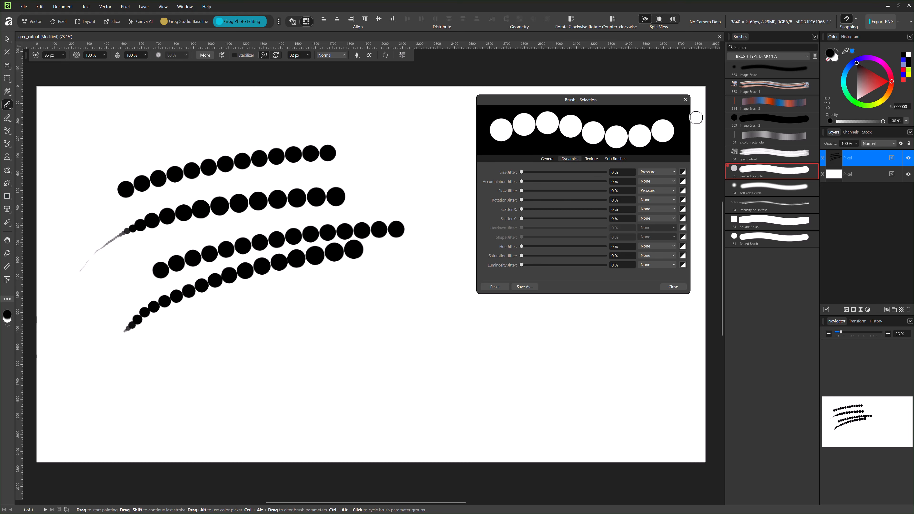
# Close the brush settings, force pen pressure to control brush size, and paint rising tapered strokes below the existing ones
pyautogui.click(686, 100)
pyautogui.click(597, 151)
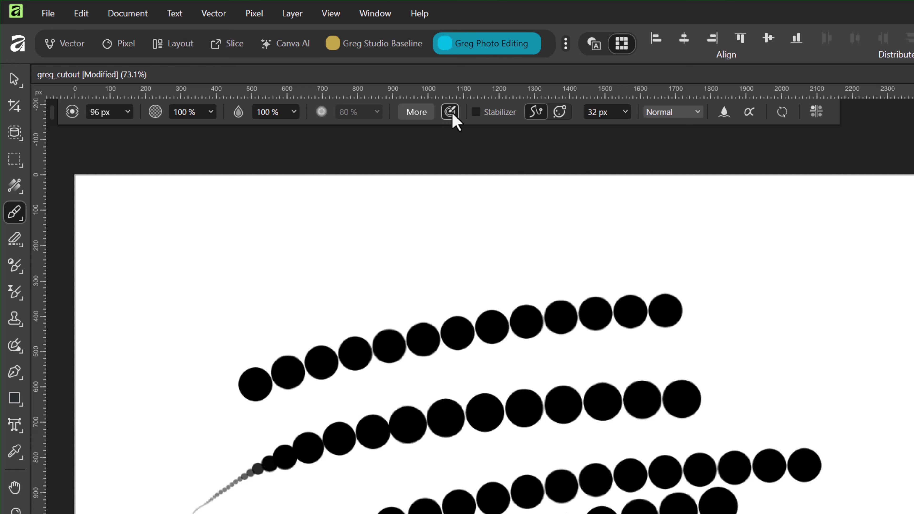
pyautogui.click(451, 112)
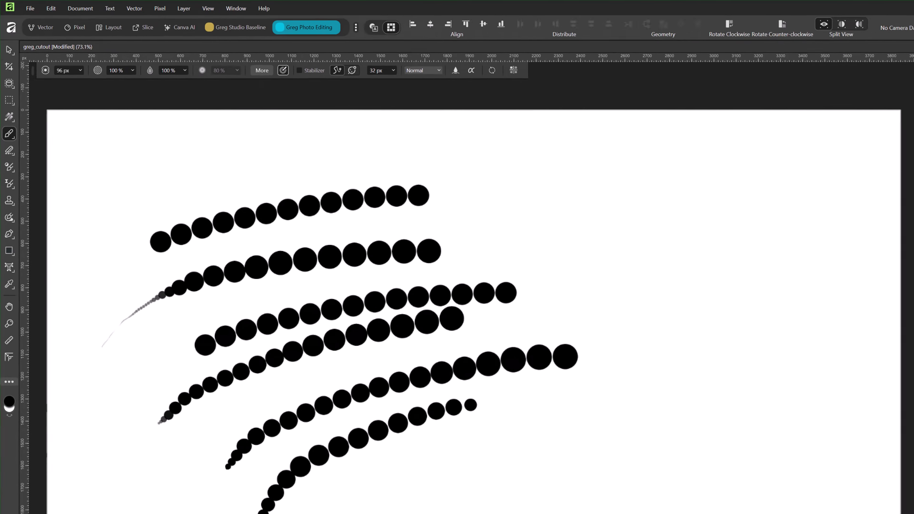
pyautogui.moveTo(258, 408)
pyautogui.mouseDown()
pyautogui.moveTo(315, 365)
pyautogui.moveTo(470, 321)
pyautogui.mouseUp()
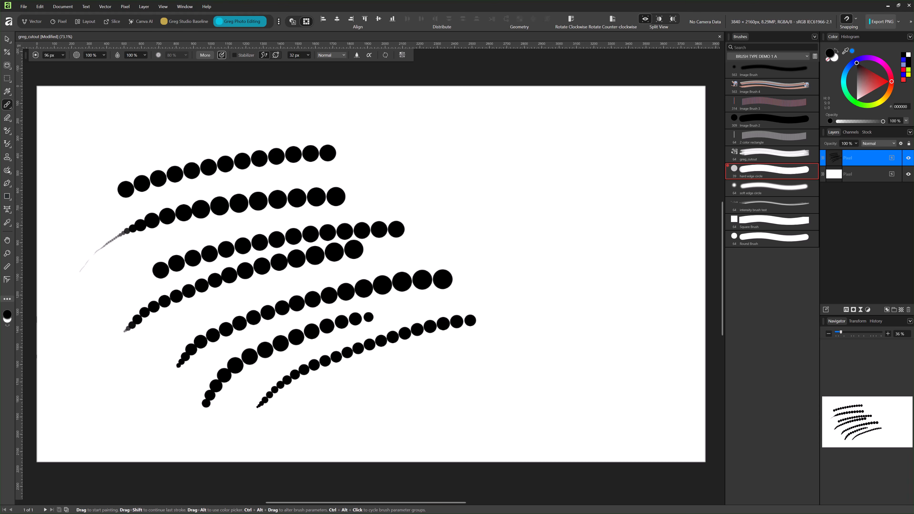
pyautogui.moveTo(375, 395); pyautogui.dragTo(517, 346)
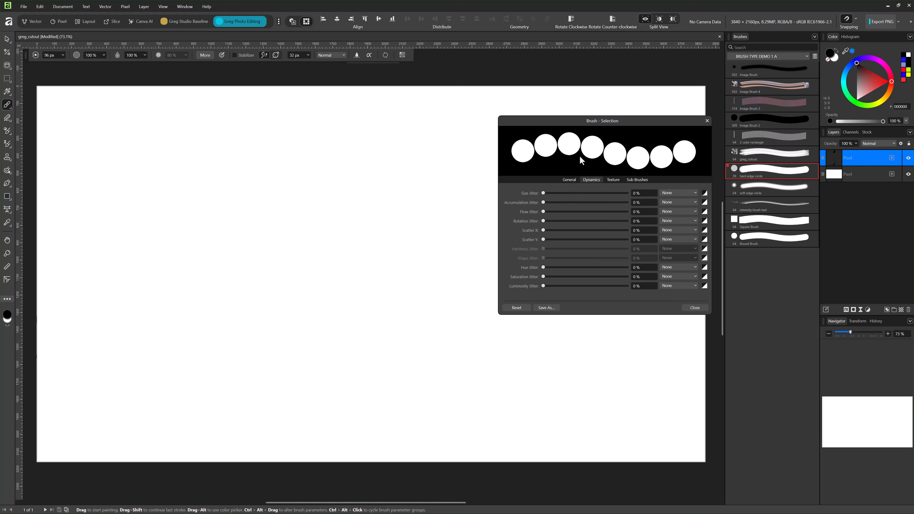
# Set Size Jitter to 0% and Accumulation Jitter to 100%, both with the Random controller
pyautogui.click(610, 120)
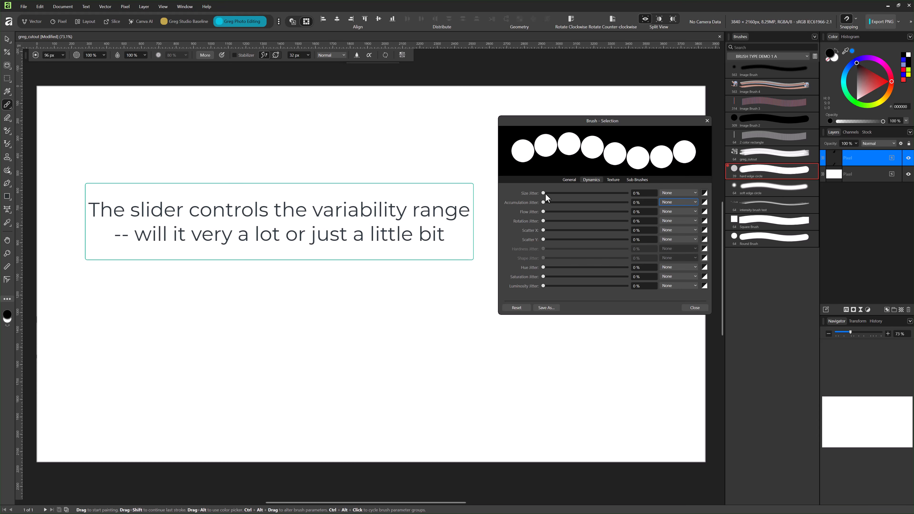
pyautogui.moveTo(545, 193)
pyautogui.mouseDown()
pyautogui.moveTo(643, 194)
pyautogui.moveTo(525, 203)
pyautogui.mouseUp()
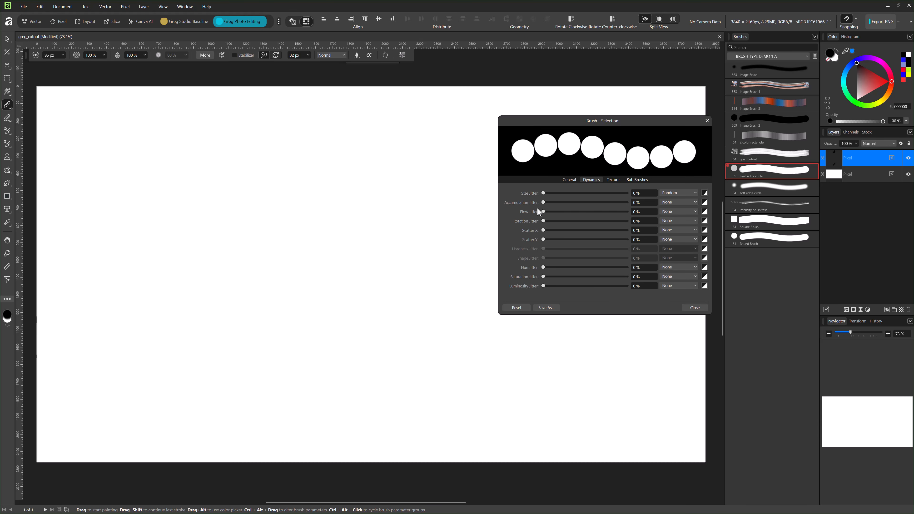
pyautogui.moveTo(544, 202); pyautogui.dragTo(628, 208)
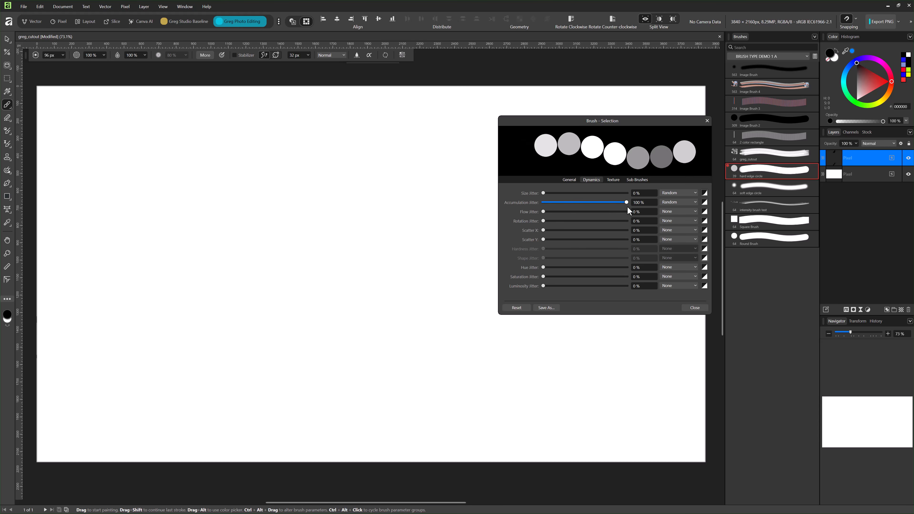
# Paint a row of dabs with random opacity near the canvas's upper edge and overlapping strokes just below it
pyautogui.moveTo(178, 149); pyautogui.dragTo(436, 143)
pyautogui.moveTo(210, 176); pyautogui.dragTo(335, 183)
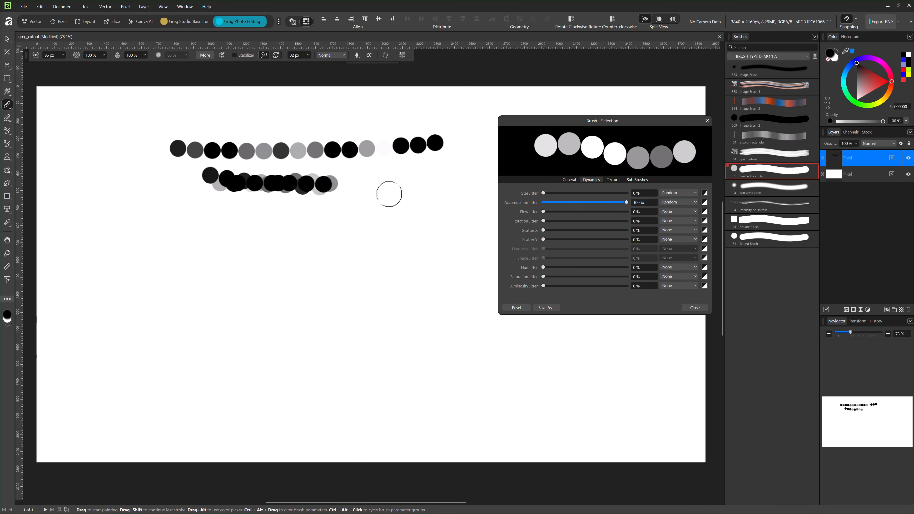
pyautogui.moveTo(389, 193)
pyautogui.mouseDown()
pyautogui.moveTo(234, 179)
pyautogui.moveTo(206, 190)
pyautogui.moveTo(307, 186)
pyautogui.moveTo(253, 190)
pyautogui.moveTo(462, 218)
pyautogui.mouseUp()
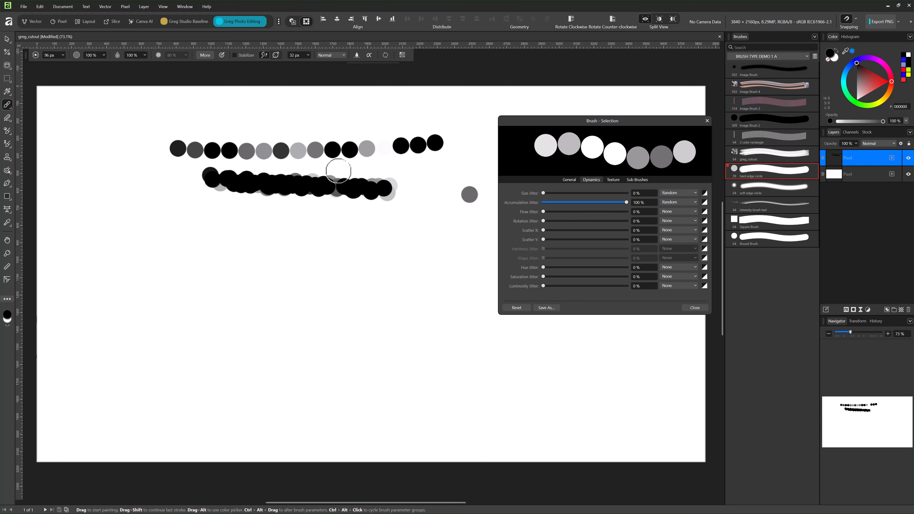
# Lower the brush flow to 17%, and set Accumulation Jitter to 0% and Flow Jitter to 100%
pyautogui.click(144, 57)
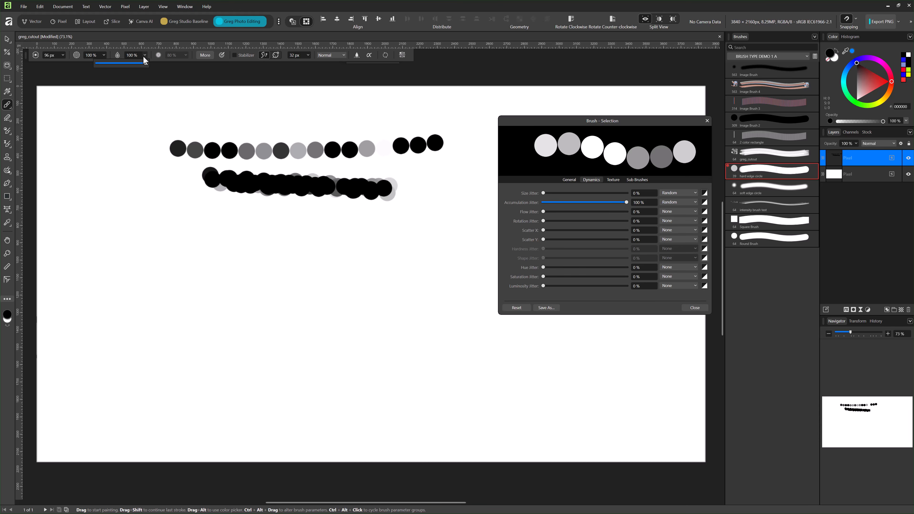
pyautogui.moveTo(135, 64); pyautogui.dragTo(105, 67)
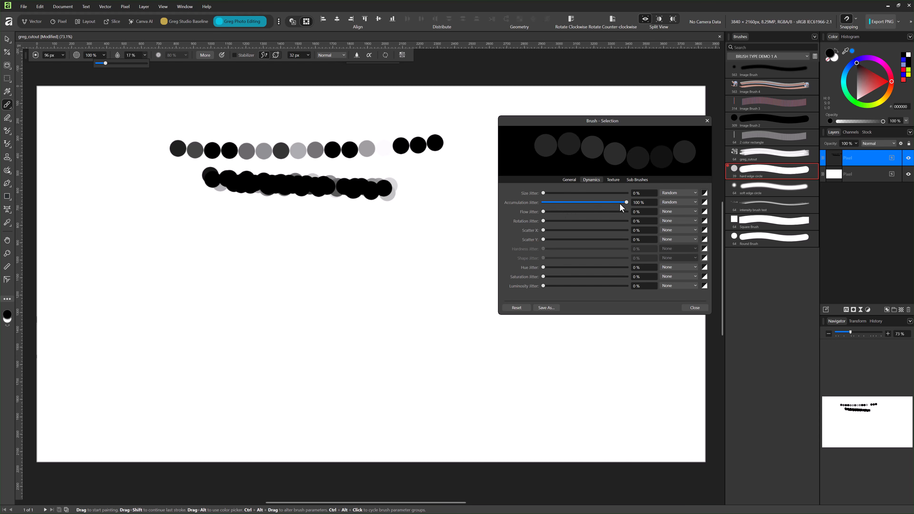
pyautogui.click(628, 202)
pyautogui.moveTo(628, 203)
pyautogui.mouseDown()
pyautogui.moveTo(510, 195)
pyautogui.moveTo(620, 212)
pyautogui.mouseUp()
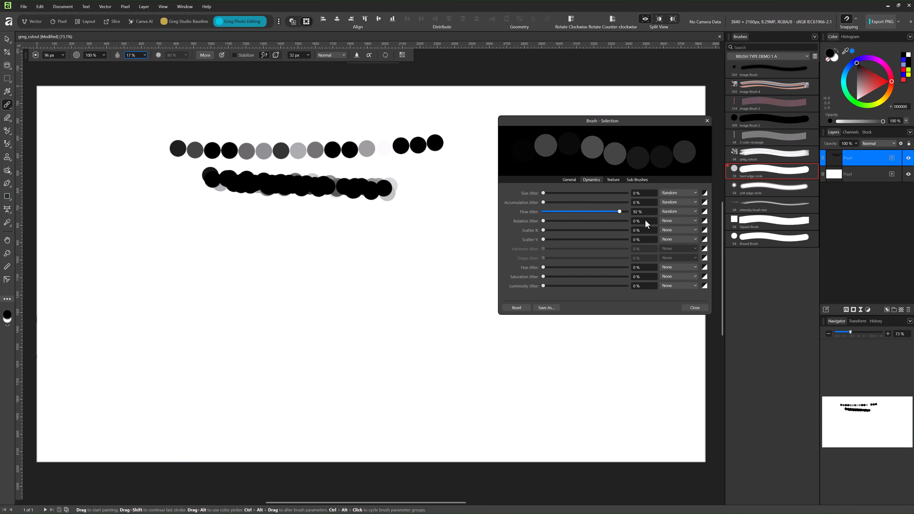
# Paint overlapping translucent strokes back and forth below the two existing rows to build up the flow
pyautogui.moveTo(245, 243)
pyautogui.mouseDown()
pyautogui.moveTo(363, 248)
pyautogui.moveTo(246, 243)
pyautogui.moveTo(342, 239)
pyautogui.moveTo(177, 241)
pyautogui.mouseUp()
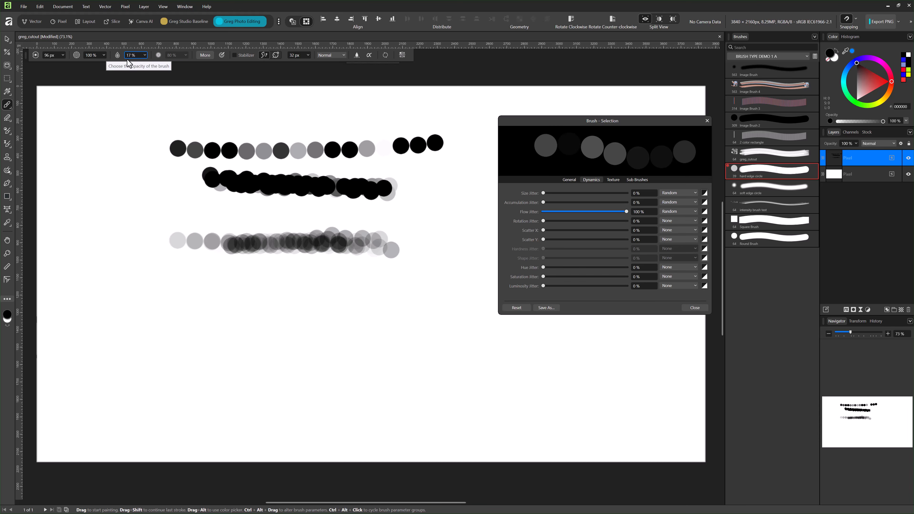
pyautogui.click(289, 266)
pyautogui.moveTo(299, 264)
pyautogui.mouseDown()
pyautogui.moveTo(245, 231)
pyautogui.moveTo(313, 239)
pyautogui.moveTo(216, 235)
pyautogui.moveTo(336, 239)
pyautogui.moveTo(302, 253)
pyautogui.moveTo(112, 236)
pyautogui.mouseUp()
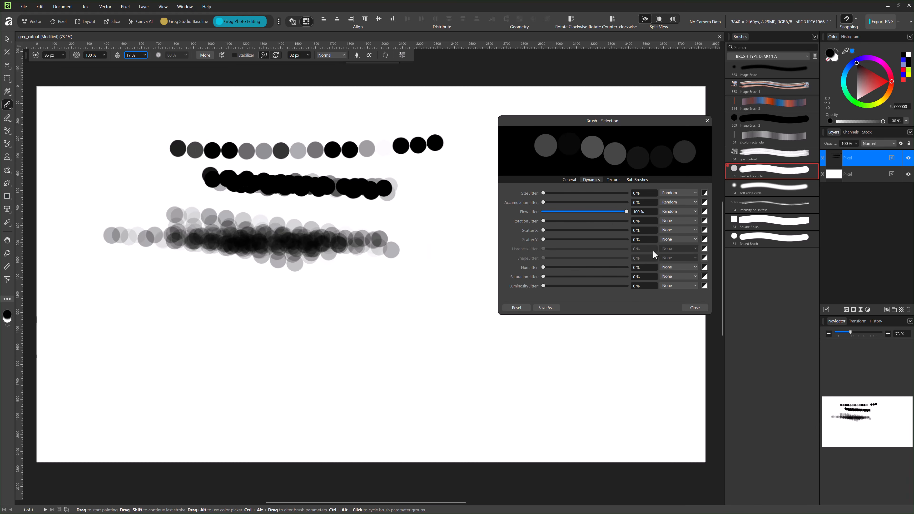
# Restore the brush flow to 100% and paint a row of dabs below the translucent strokes, undoing the overlapping extra stroke
pyautogui.moveTo(626, 212); pyautogui.dragTo(651, 216)
pyautogui.click(145, 55)
pyautogui.click(147, 64)
pyautogui.moveTo(171, 69); pyautogui.dragTo(261, 76)
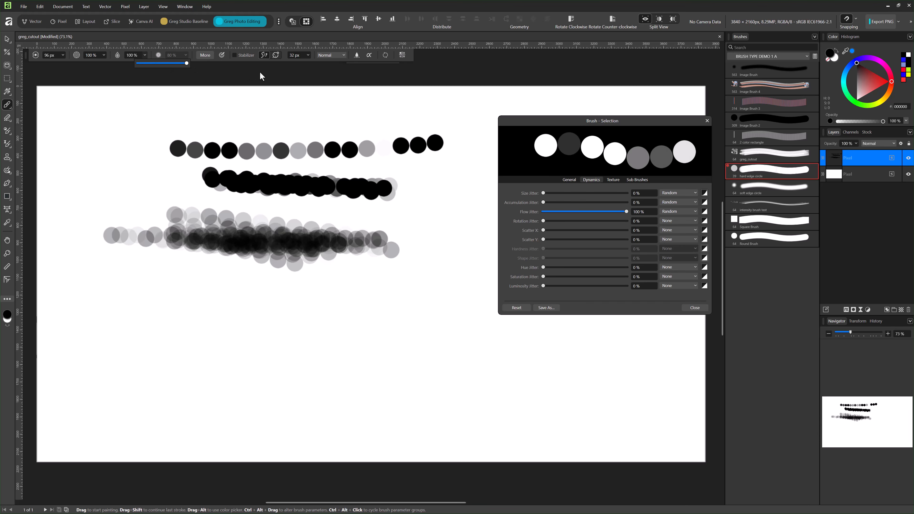
pyautogui.moveTo(97, 302); pyautogui.dragTo(465, 294)
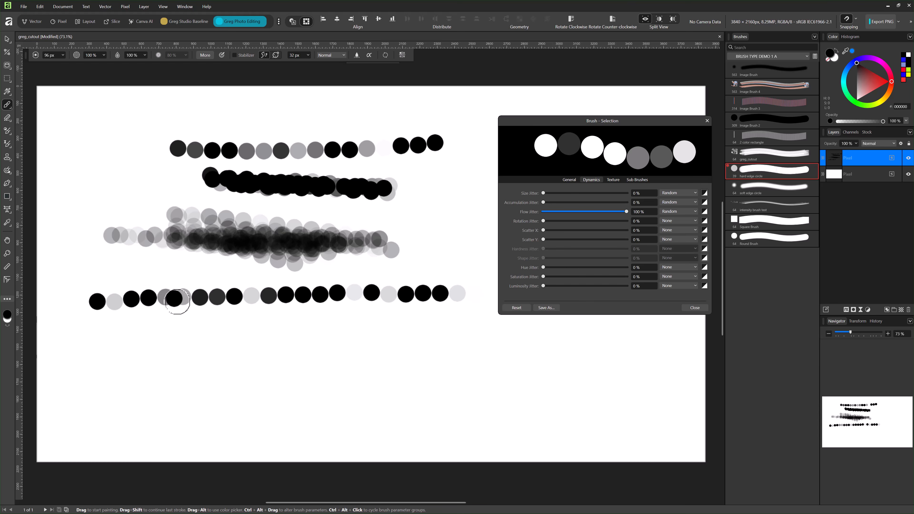
pyautogui.click(282, 300)
pyautogui.hotkey('ctrl', 'z')
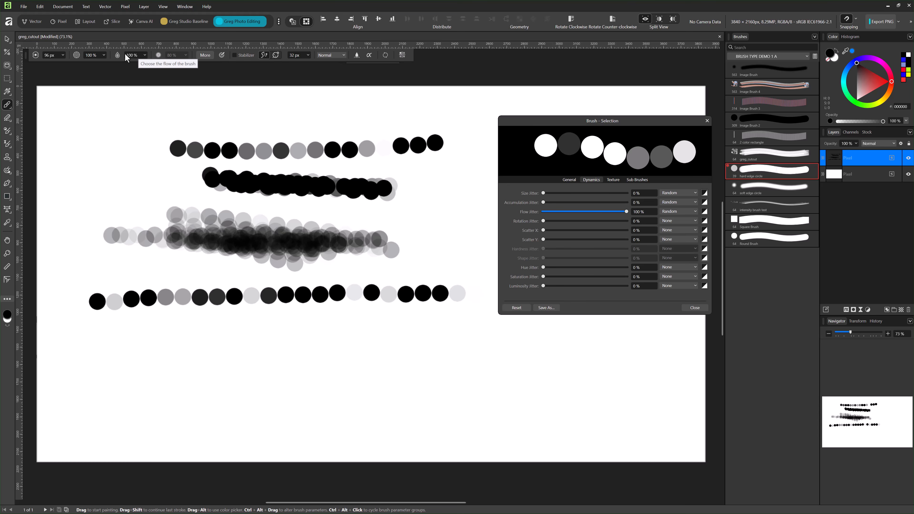
# Reduce the brush flow to 5% and paint a faint stroke beneath the lowest row of dabs
pyautogui.click(145, 55)
pyautogui.moveTo(146, 63); pyautogui.dragTo(99, 69)
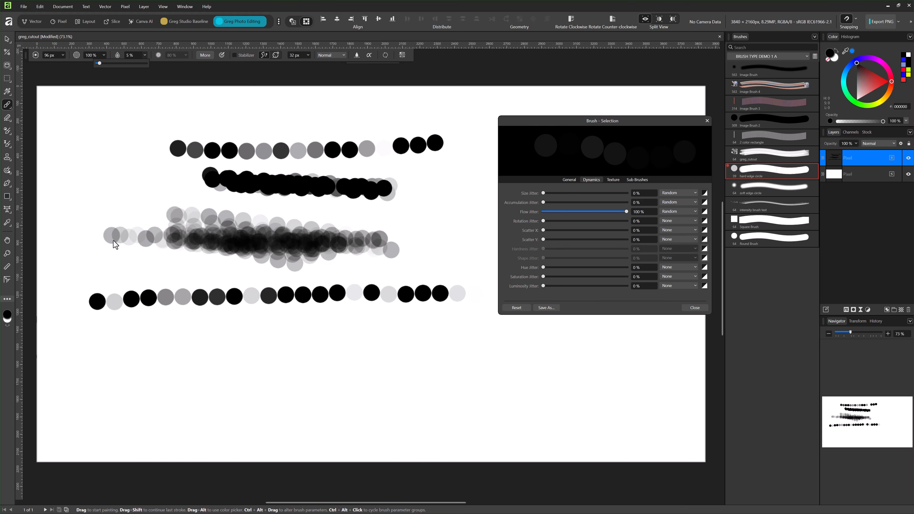
pyautogui.moveTo(125, 337)
pyautogui.mouseDown()
pyautogui.moveTo(328, 335)
pyautogui.moveTo(331, 324)
pyautogui.moveTo(375, 352)
pyautogui.moveTo(468, 352)
pyautogui.mouseUp()
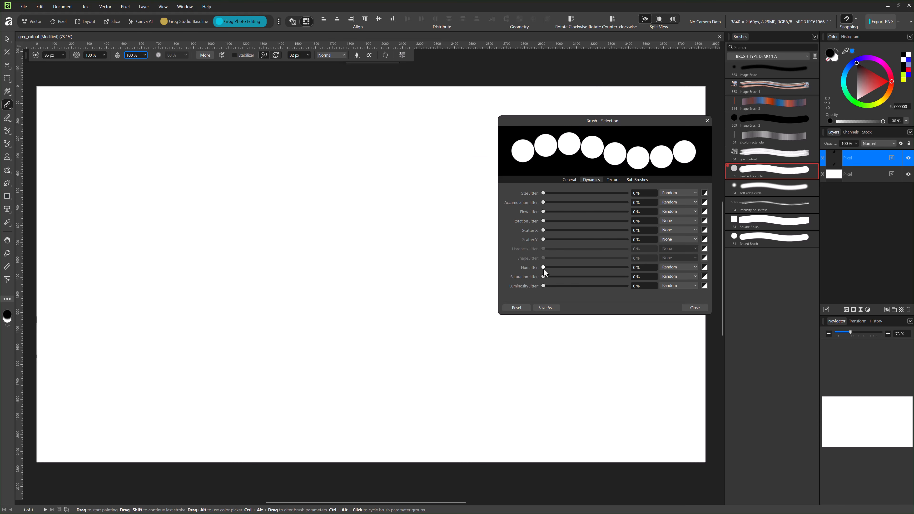
# Paint black strokes with Hue Jitter at 100%, and a second set below with Hue Jitter at 0% and Saturation Jitter at 100%
pyautogui.moveTo(543, 268); pyautogui.dragTo(628, 267)
pyautogui.click(386, 217)
pyautogui.moveTo(355, 210)
pyautogui.mouseDown()
pyautogui.moveTo(271, 193)
pyautogui.moveTo(418, 212)
pyautogui.mouseUp()
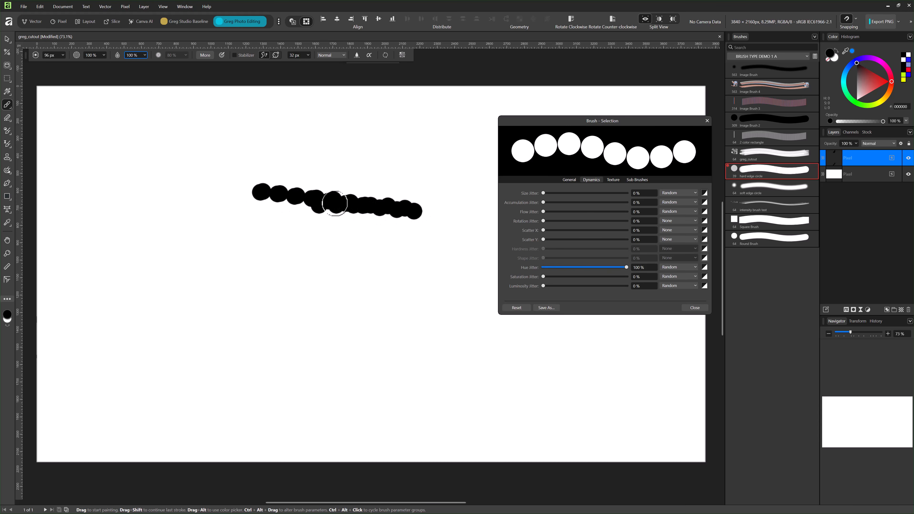
pyautogui.moveTo(626, 267)
pyautogui.mouseDown()
pyautogui.moveTo(524, 266)
pyautogui.moveTo(635, 278)
pyautogui.mouseUp()
pyautogui.click(358, 267)
pyautogui.moveTo(322, 266)
pyautogui.mouseDown()
pyautogui.moveTo(243, 260)
pyautogui.moveTo(356, 270)
pyautogui.mouseUp()
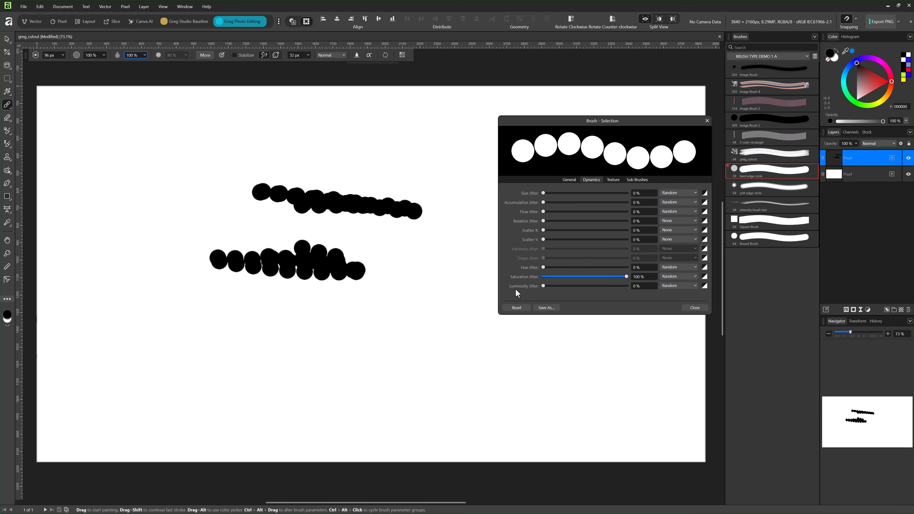
# Paint strokes below the black ones with Luminosity Jitter also at 100%, and reset Saturation and Luminosity Jitter to 0%
pyautogui.moveTo(543, 286); pyautogui.dragTo(627, 286)
pyautogui.moveTo(413, 317)
pyautogui.mouseDown()
pyautogui.moveTo(374, 322)
pyautogui.moveTo(177, 308)
pyautogui.moveTo(360, 324)
pyautogui.mouseUp()
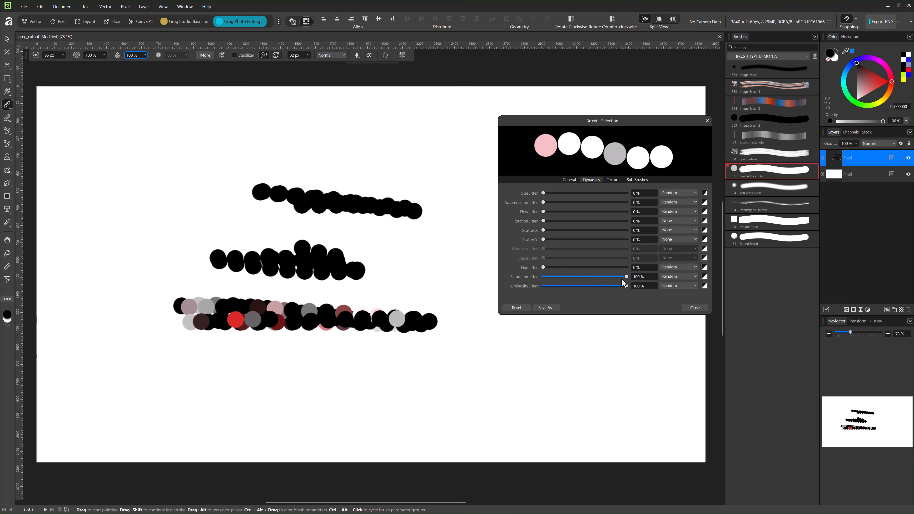
pyautogui.moveTo(624, 280); pyautogui.dragTo(505, 279)
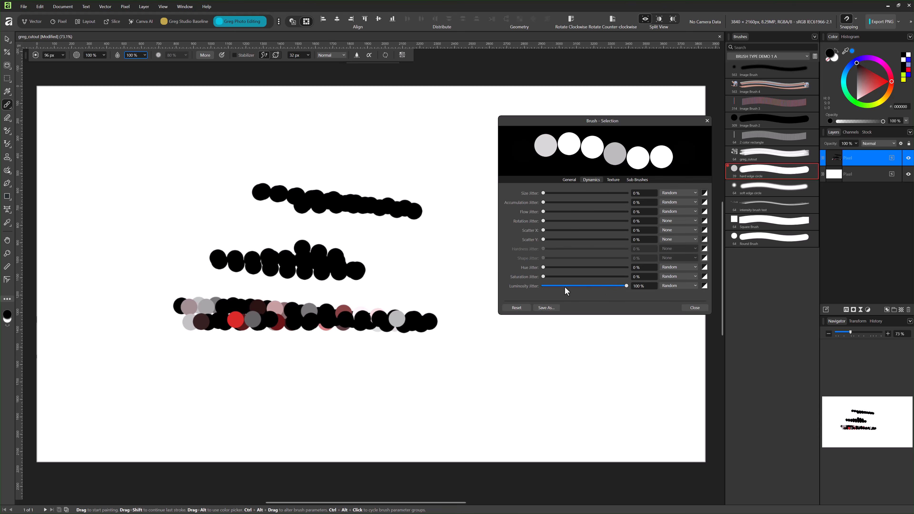
pyautogui.moveTo(627, 286); pyautogui.dragTo(488, 294)
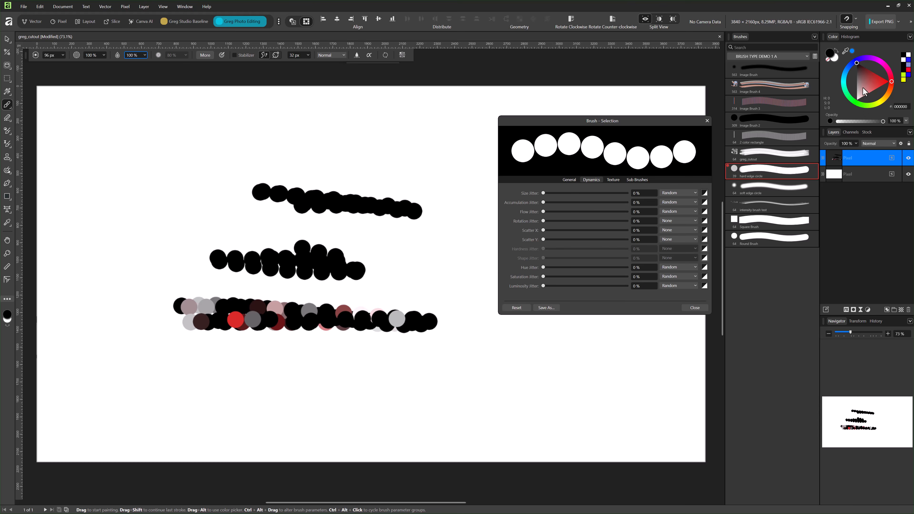
# Choose a golden-brown brush colour and paint a row of dabs near the canvas's upper edge with a slight Luminosity Jitter
pyautogui.moveTo(886, 91); pyautogui.dragTo(875, 84)
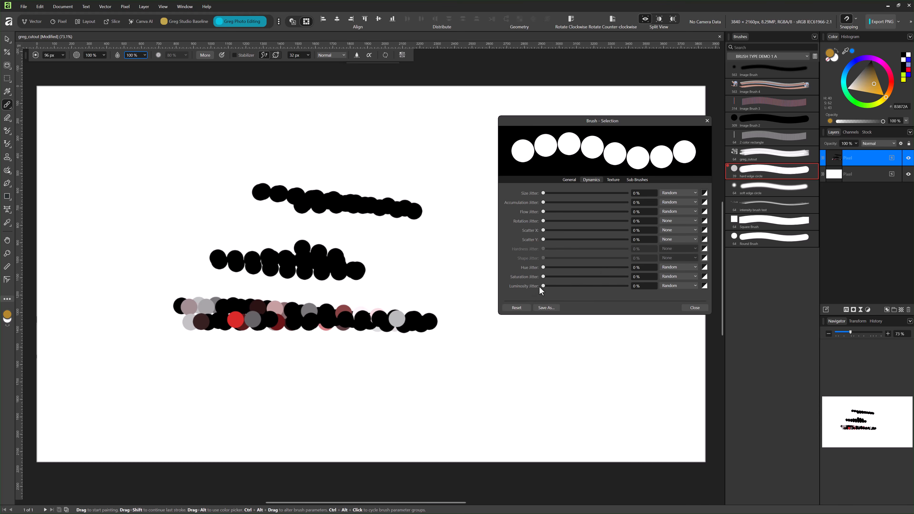
pyautogui.moveTo(541, 287); pyautogui.dragTo(557, 286)
pyautogui.moveTo(229, 139); pyautogui.dragTo(376, 133)
# Set Luminosity Jitter to 0% and Saturation Jitter to 100%, and paint overlapping strokes just below the golden-brown row
pyautogui.moveTo(557, 286)
pyautogui.mouseDown()
pyautogui.moveTo(536, 290)
pyautogui.moveTo(627, 277)
pyautogui.mouseUp()
pyautogui.moveTo(181, 160); pyautogui.dragTo(341, 171)
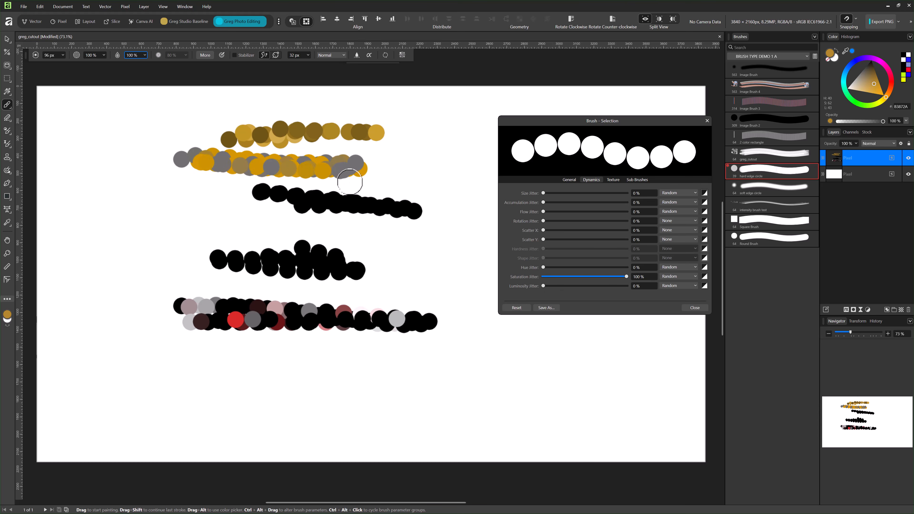
pyautogui.moveTo(405, 205); pyautogui.dragTo(384, 202)
pyautogui.moveTo(427, 182)
pyautogui.mouseDown()
pyautogui.moveTo(227, 155)
pyautogui.moveTo(295, 171)
pyautogui.mouseUp()
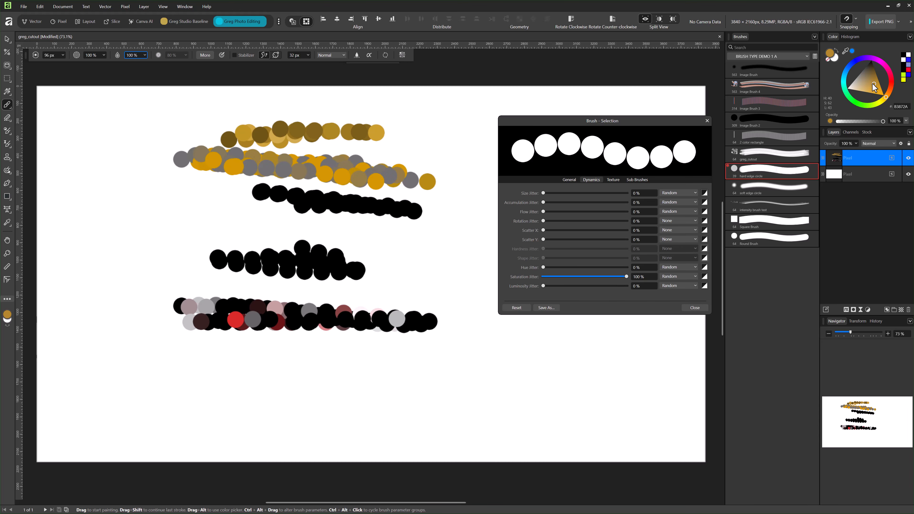
# Change the brush colour to a fully saturated orange and paint overlapping strokes along the canvas's upper edge
pyautogui.moveTo(873, 84); pyautogui.dragTo(885, 96)
pyautogui.moveTo(428, 111); pyautogui.dragTo(307, 107)
pyautogui.moveTo(209, 99)
pyautogui.mouseDown()
pyautogui.moveTo(253, 111)
pyautogui.moveTo(195, 112)
pyautogui.moveTo(287, 116)
pyautogui.moveTo(197, 113)
pyautogui.moveTo(269, 128)
pyautogui.moveTo(326, 164)
pyautogui.mouseUp()
pyautogui.hotkey('ctrl', 'z')
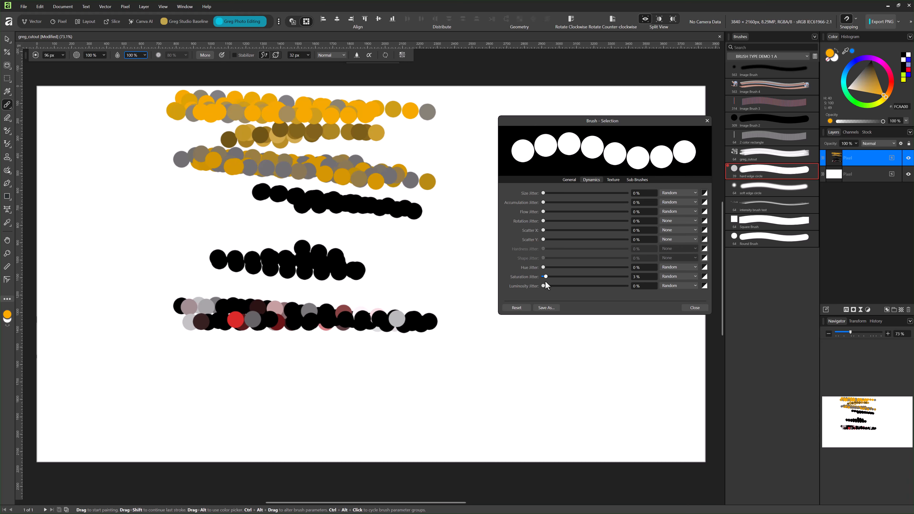
# Lower Saturation Jitter to 7% and paint a long orange stroke below the black and red dabs
pyautogui.moveTo(546, 282); pyautogui.dragTo(549, 282)
pyautogui.moveTo(199, 375); pyautogui.dragTo(366, 376)
pyautogui.moveTo(436, 368); pyautogui.dragTo(551, 373)
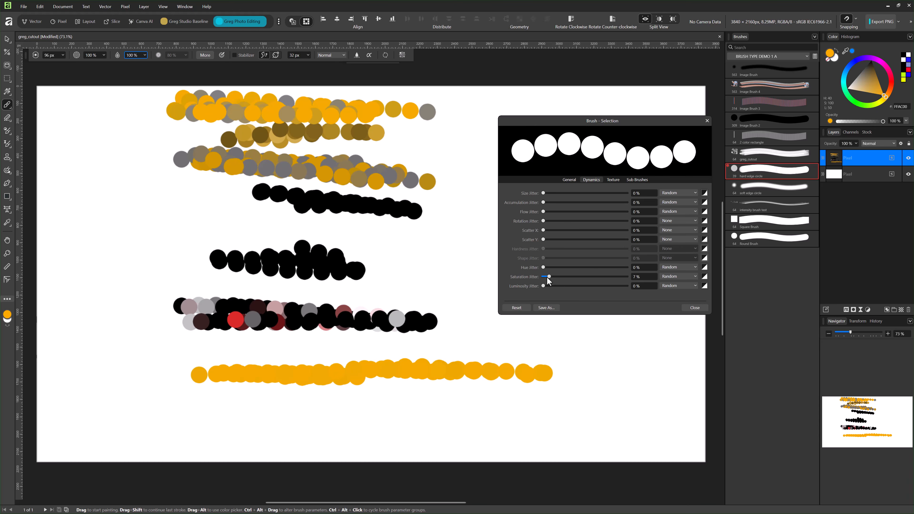
# Raise Saturation Jitter to 43% and paint overlapping orange strokes near the canvas's lower edge
pyautogui.moveTo(550, 276); pyautogui.dragTo(579, 277)
pyautogui.click(316, 416)
pyautogui.moveTo(318, 416)
pyautogui.mouseDown()
pyautogui.moveTo(538, 405)
pyautogui.moveTo(408, 403)
pyautogui.mouseUp()
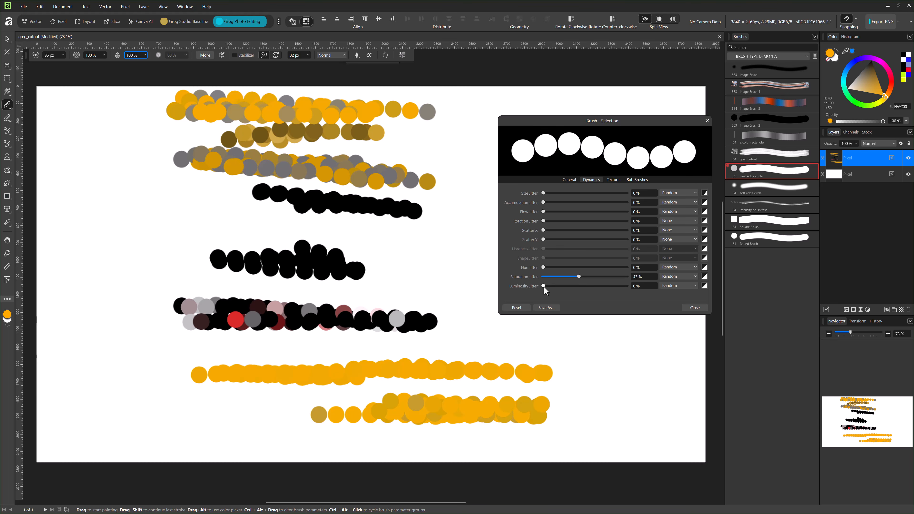
# Paint a short patch with Luminosity Jitter at 18%, and another below it with Saturation Jitter set to 0%
pyautogui.moveTo(544, 288); pyautogui.dragTo(558, 287)
pyautogui.moveTo(545, 320)
pyautogui.mouseDown()
pyautogui.moveTo(528, 329)
pyautogui.moveTo(586, 338)
pyautogui.moveTo(496, 341)
pyautogui.moveTo(604, 338)
pyautogui.moveTo(551, 339)
pyautogui.mouseUp()
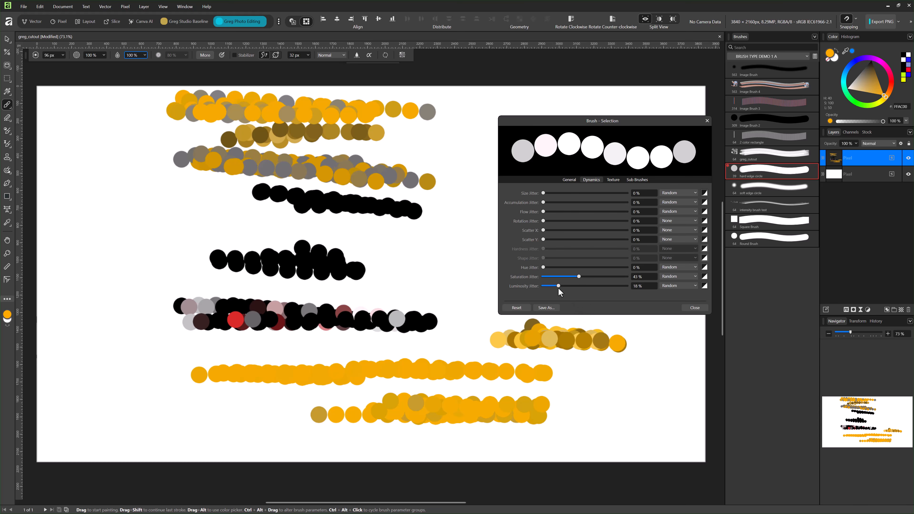
pyautogui.moveTo(576, 278); pyautogui.dragTo(525, 278)
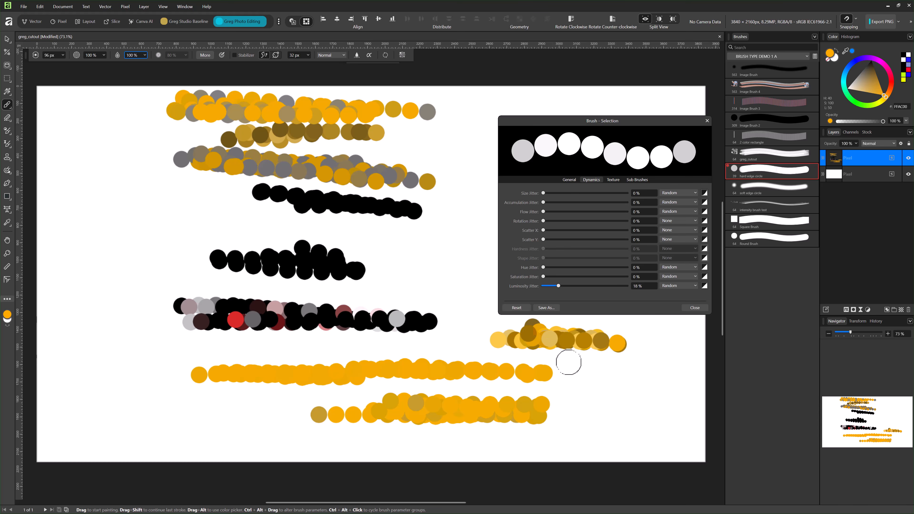
pyautogui.click(593, 377)
pyautogui.moveTo(594, 377)
pyautogui.mouseDown()
pyautogui.moveTo(621, 376)
pyautogui.moveTo(585, 377)
pyautogui.moveTo(649, 380)
pyautogui.moveTo(598, 377)
pyautogui.moveTo(647, 378)
pyautogui.moveTo(605, 368)
pyautogui.mouseUp()
# Raise Luminosity Jitter to 100% and paint strokes over the long orange one and beside the upper short patch
pyautogui.moveTo(558, 288); pyautogui.dragTo(633, 287)
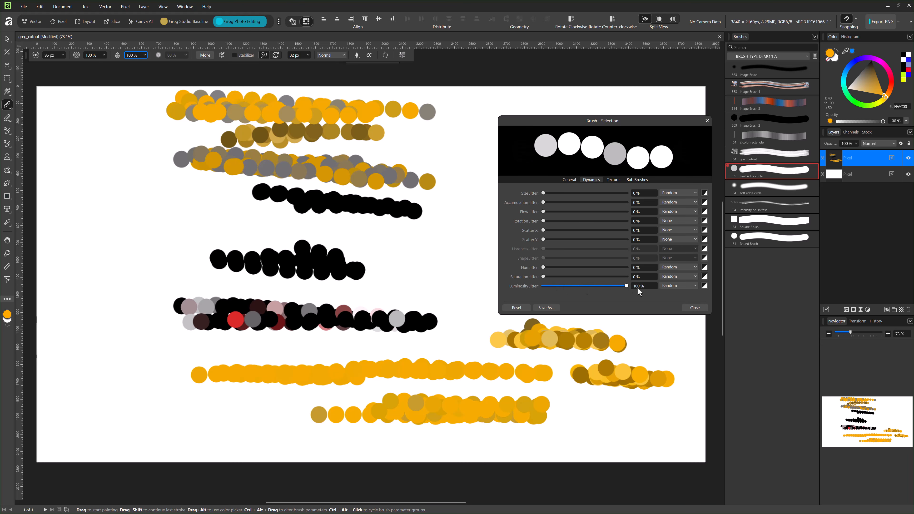
pyautogui.moveTo(142, 340)
pyautogui.mouseDown()
pyautogui.moveTo(400, 364)
pyautogui.moveTo(349, 359)
pyautogui.mouseUp()
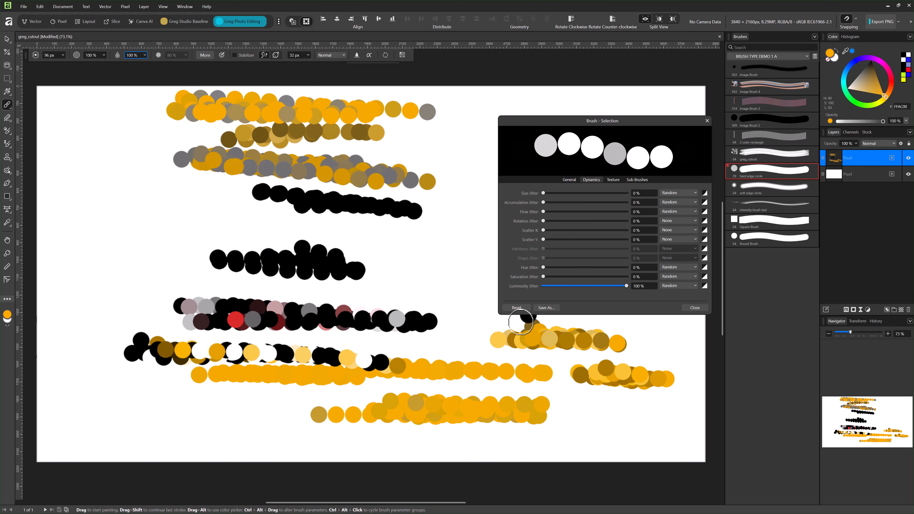
pyautogui.click(540, 317)
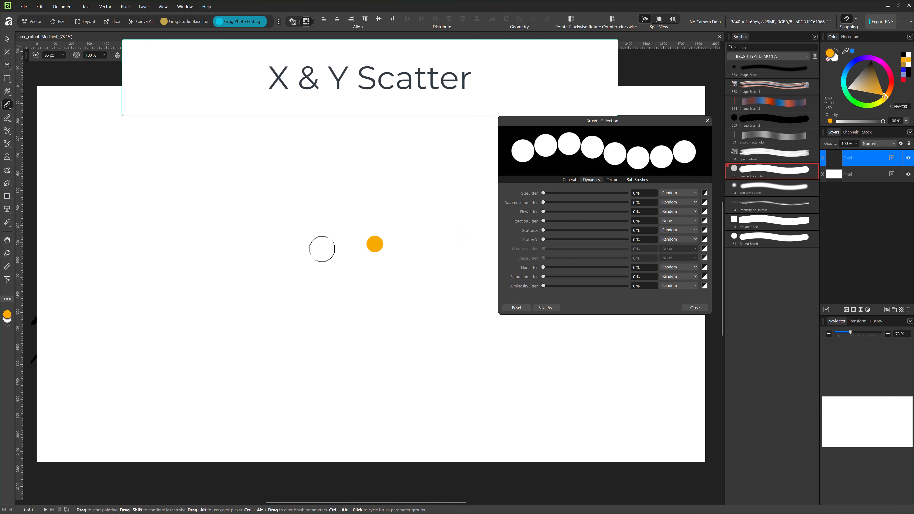
# Paint two arched rows of orange dabs and several single dabs around them without any scatter
pyautogui.moveTo(127, 246)
pyautogui.mouseDown()
pyautogui.moveTo(258, 232)
pyautogui.moveTo(396, 244)
pyautogui.mouseUp()
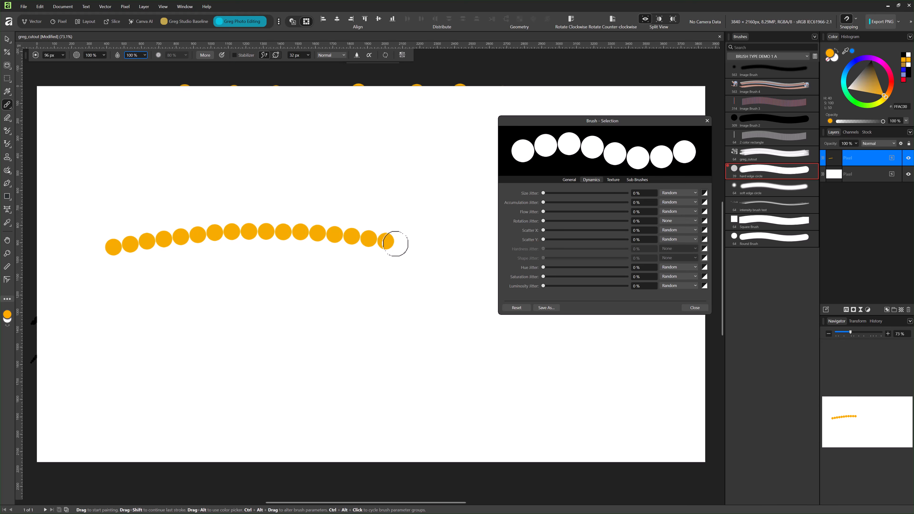
pyautogui.click(120, 278)
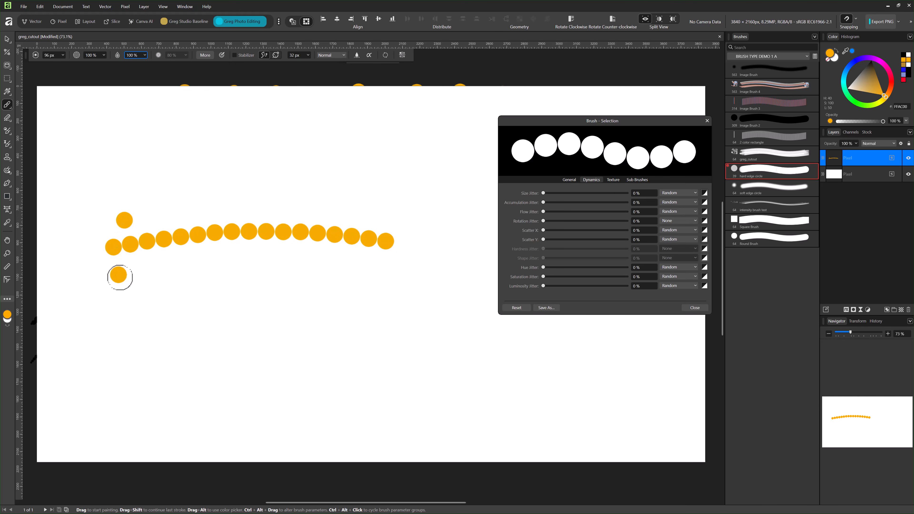
pyautogui.click(119, 319)
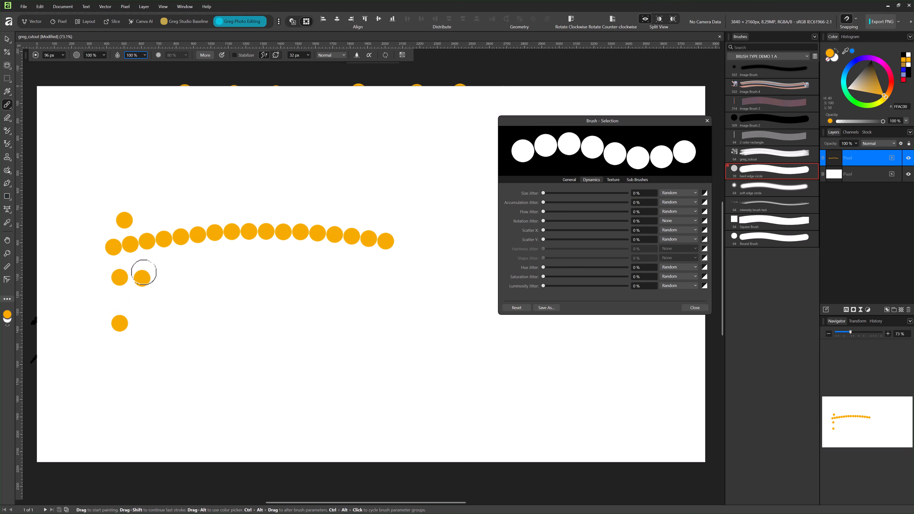
pyautogui.click(121, 196)
pyautogui.moveTo(141, 192)
pyautogui.mouseDown()
pyautogui.moveTo(266, 185)
pyautogui.moveTo(394, 200)
pyautogui.mouseUp()
pyautogui.hotkey('ctrl', 'z')
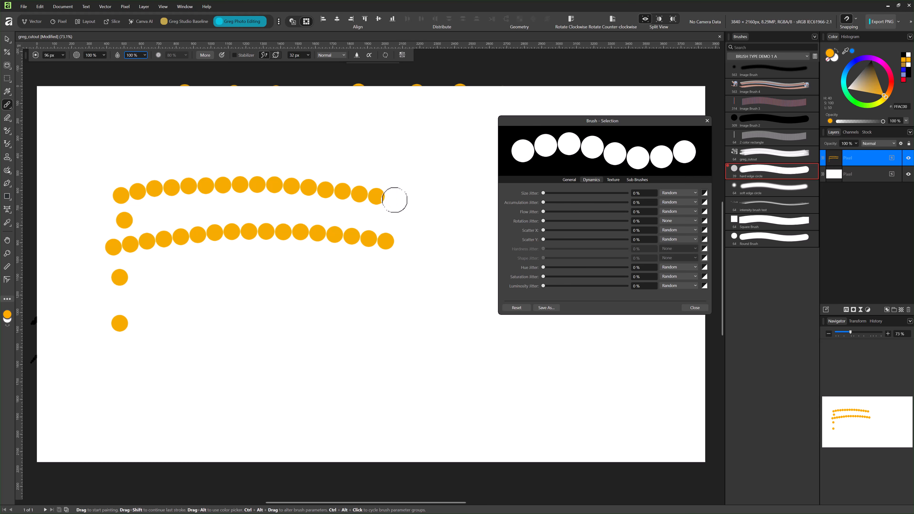
pyautogui.click(396, 209)
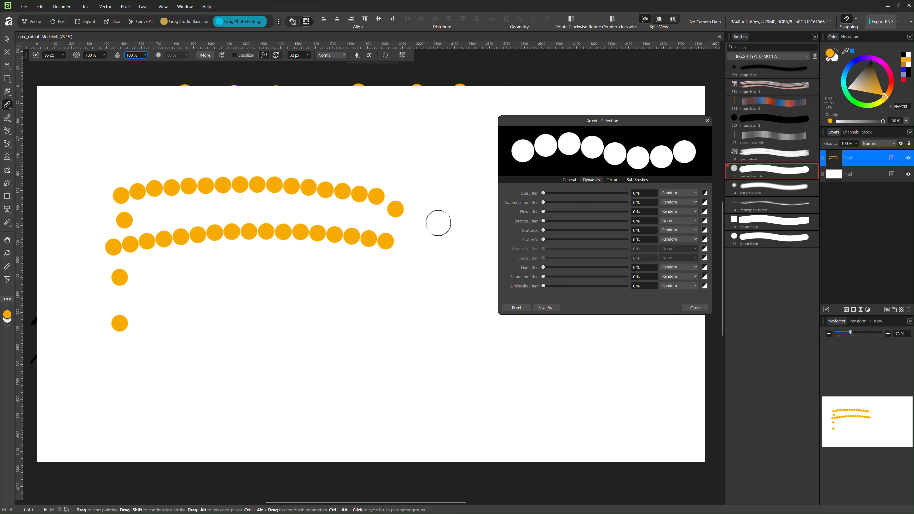
# Delete all the painted dabs from the layer and deselect
pyautogui.hotkey('ctrl', 'a')
pyautogui.press('Delete')
pyautogui.hotkey('ctrl', 'd')
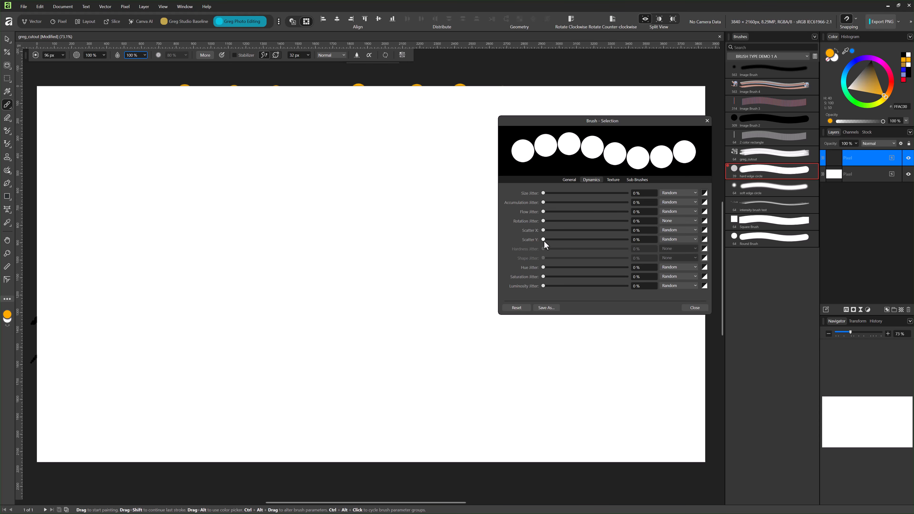
# Set Scatter X to 1000% and stamp single dabs at a few spots on the empty canvas
pyautogui.click(420, 271)
pyautogui.moveTo(544, 230); pyautogui.dragTo(661, 243)
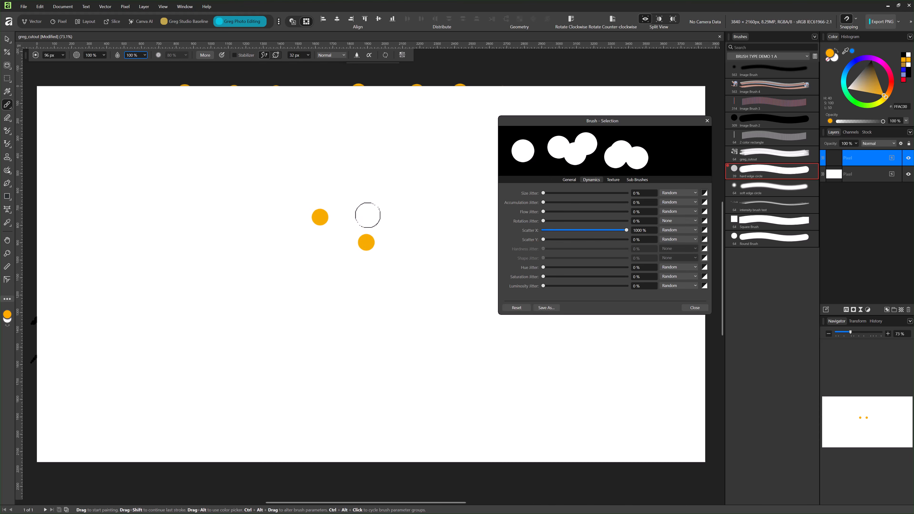
pyautogui.click(368, 212)
pyautogui.hotkey('ctrl', 'z')
pyautogui.click(231, 259)
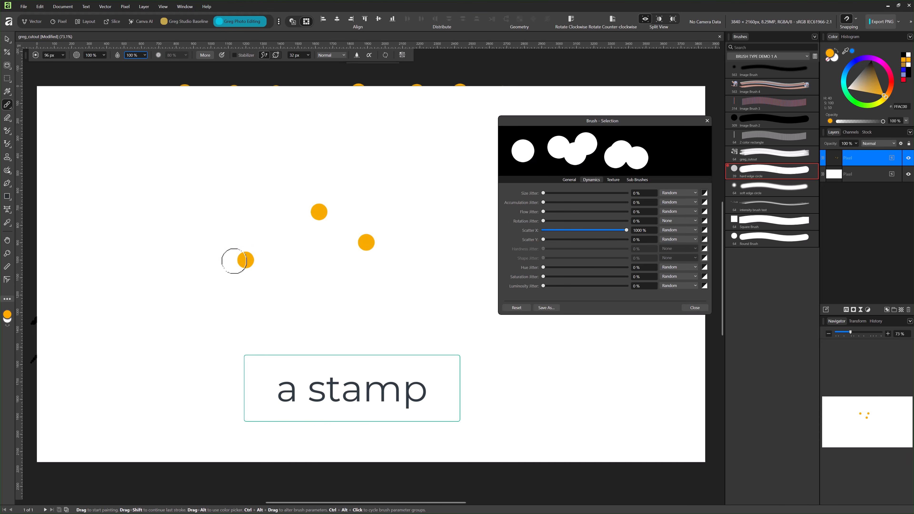
pyautogui.click(231, 259)
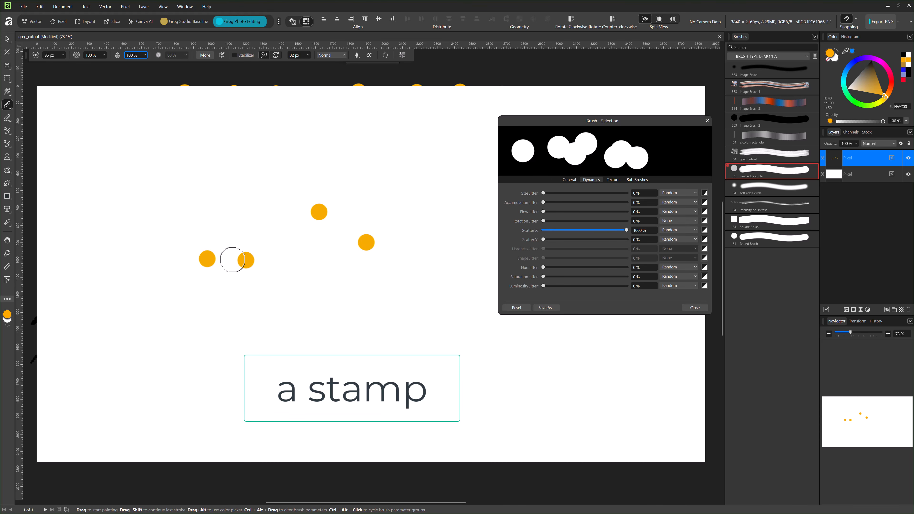
# Undo the last test dab and paint rows of dabs across the canvas with Scatter X at 1000%
pyautogui.hotkey('ctrl', 'z')
pyautogui.hotkey('ctrl', 'shift', 'z')
pyautogui.hotkey('ctrl', 'z')
pyautogui.moveTo(164, 246)
pyautogui.mouseDown()
pyautogui.moveTo(494, 282)
pyautogui.moveTo(165, 236)
pyautogui.moveTo(276, 224)
pyautogui.mouseUp()
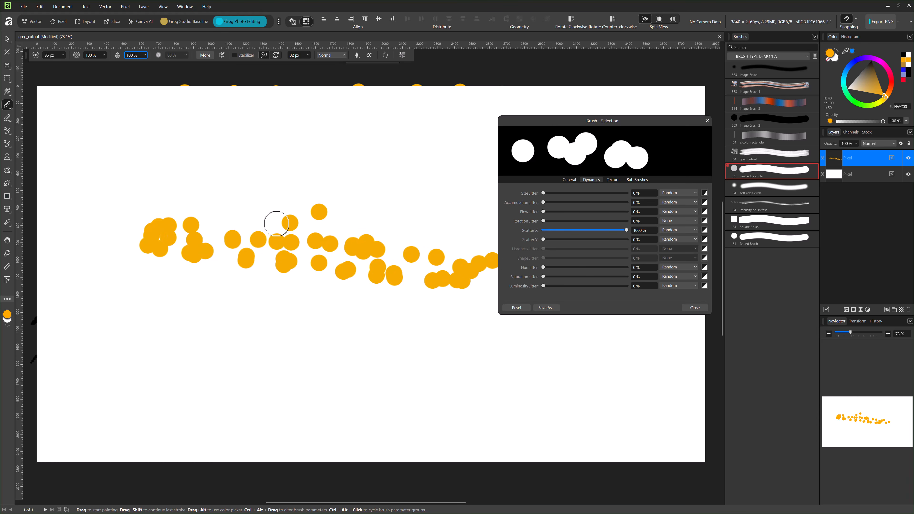
pyautogui.hotkey('ctrl', 'z')
# Set Scatter Y to 1000% as well and stamp several single dabs above the painted rows
pyautogui.moveTo(561, 240); pyautogui.dragTo(658, 248)
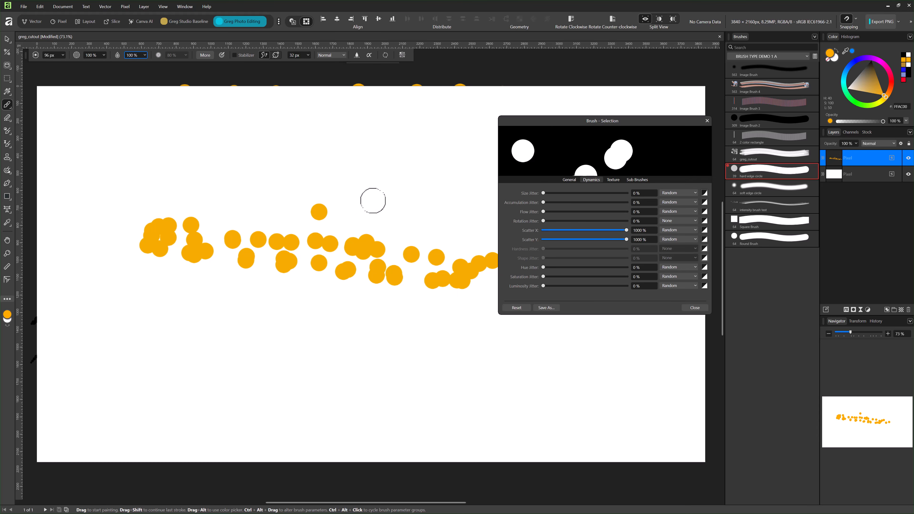
pyautogui.click(372, 200)
pyautogui.click(375, 169)
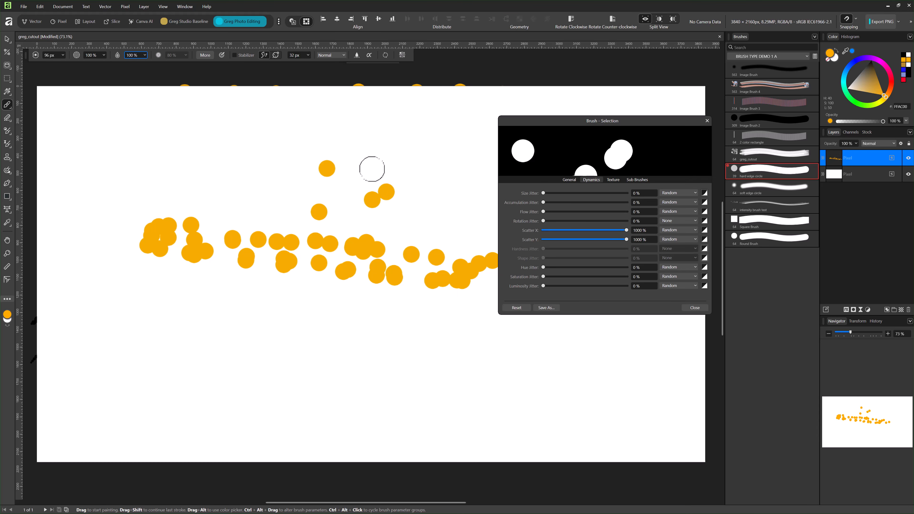
pyautogui.click(366, 162)
pyautogui.click(366, 162)
# Set Scatter X to 0% with Scatter Y kept at 1000%, and stamp single dabs at spots across the lower canvas
pyautogui.moveTo(625, 230); pyautogui.dragTo(505, 233)
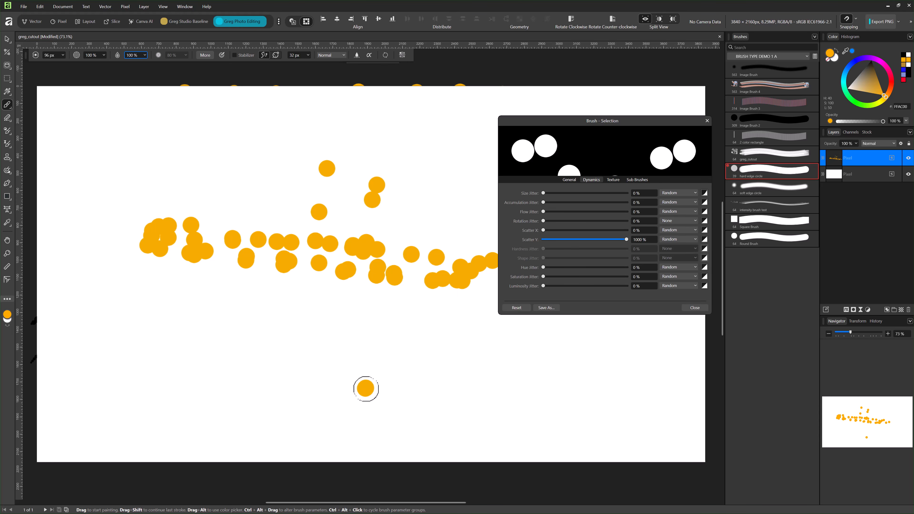
pyautogui.click(366, 389)
pyautogui.click(300, 361)
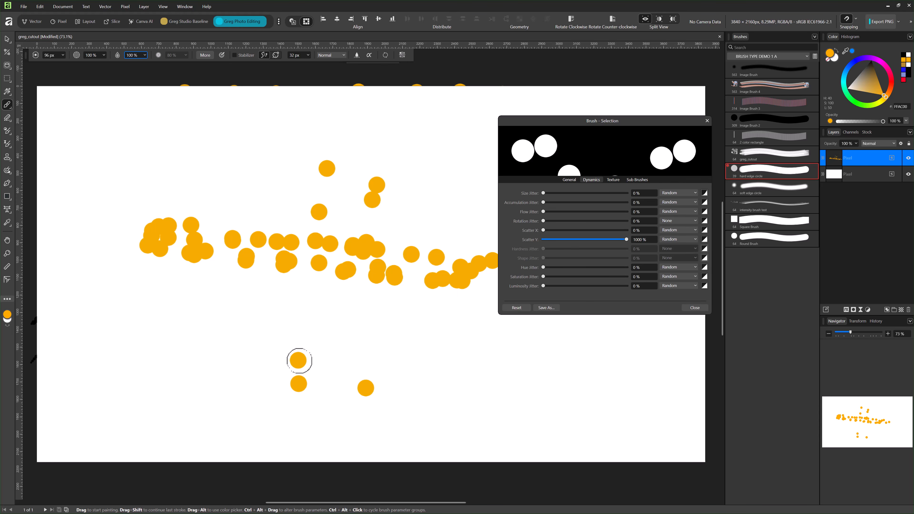
pyautogui.click(250, 359)
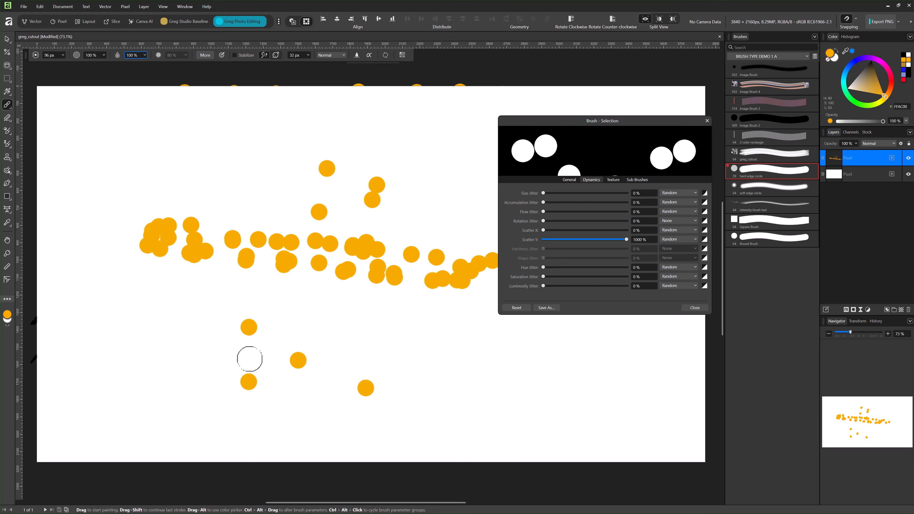
pyautogui.click(181, 361)
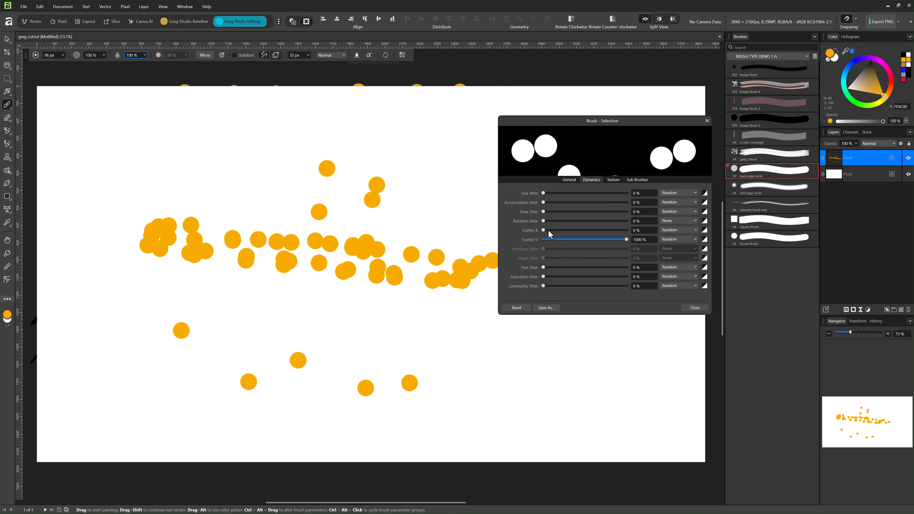
# Set Scatter X back to 1000% and paint a widely scattered cloud of dabs over most of the canvas
pyautogui.moveTo(549, 231); pyautogui.dragTo(664, 242)
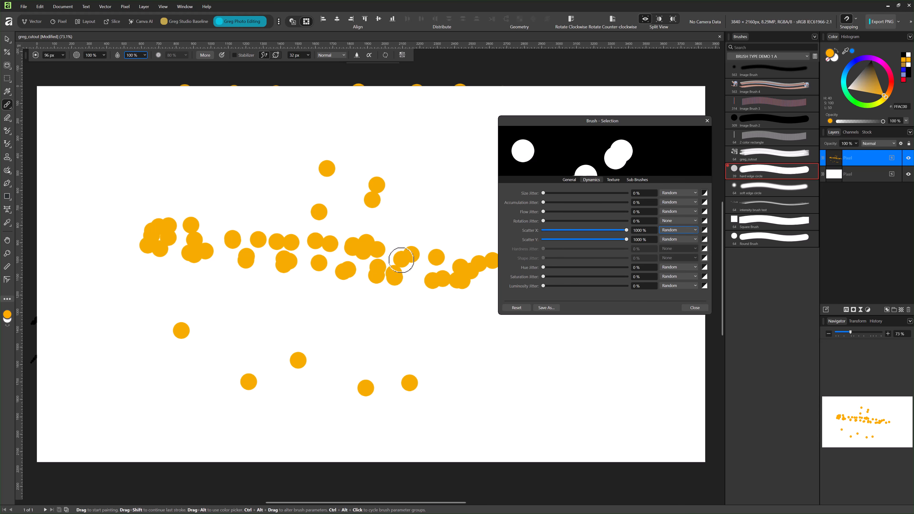
pyautogui.moveTo(405, 257)
pyautogui.mouseDown()
pyautogui.moveTo(210, 208)
pyautogui.moveTo(94, 263)
pyautogui.moveTo(435, 382)
pyautogui.moveTo(478, 327)
pyautogui.moveTo(250, 215)
pyautogui.moveTo(324, 273)
pyautogui.moveTo(453, 335)
pyautogui.moveTo(498, 288)
pyautogui.mouseUp()
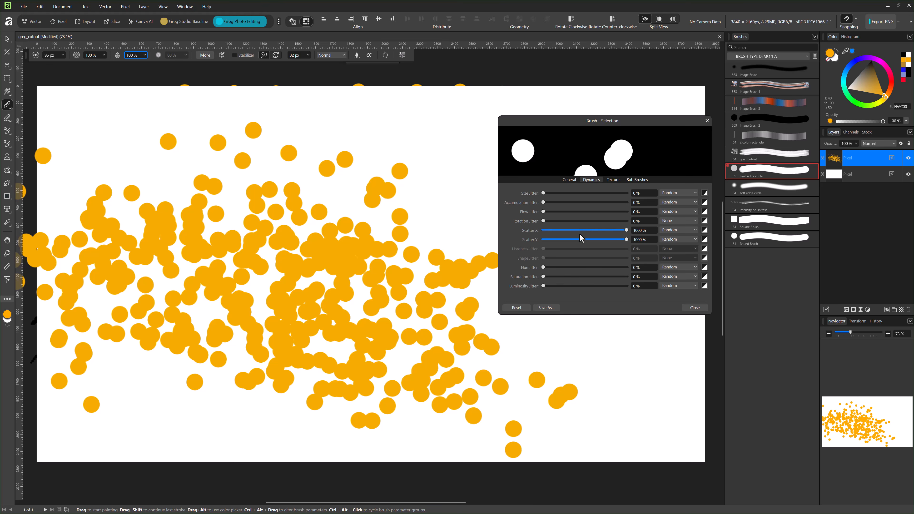
# Clear all the scattered dabs from the layer and deselect
pyautogui.hotkey('ctrl', 'a')
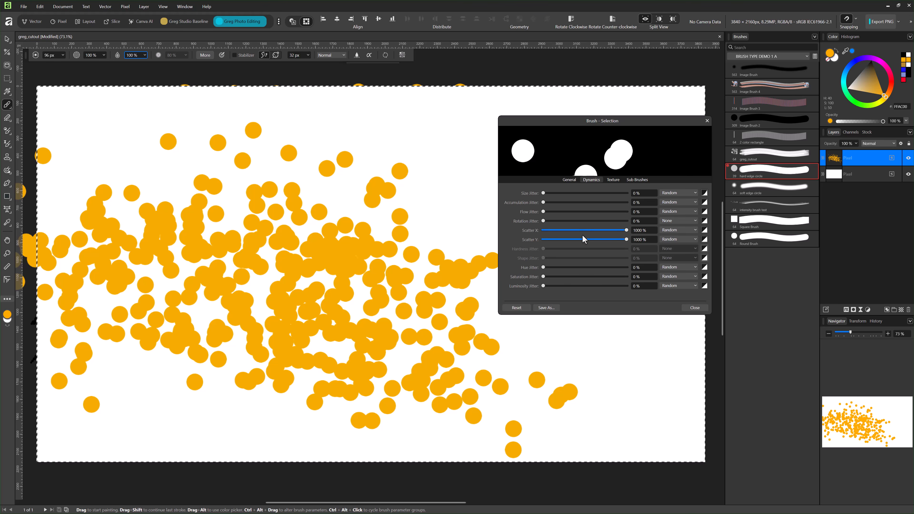
pyautogui.press('Delete')
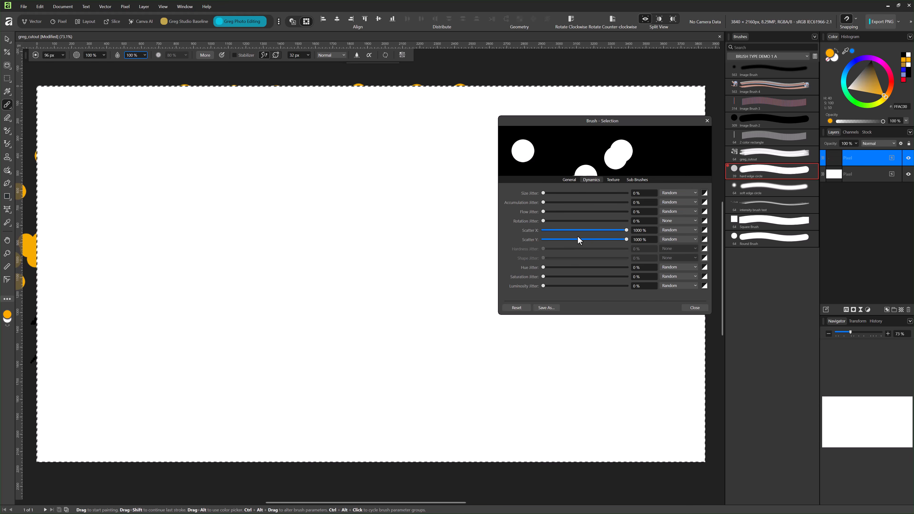
pyautogui.hotkey('ctrl', 'd')
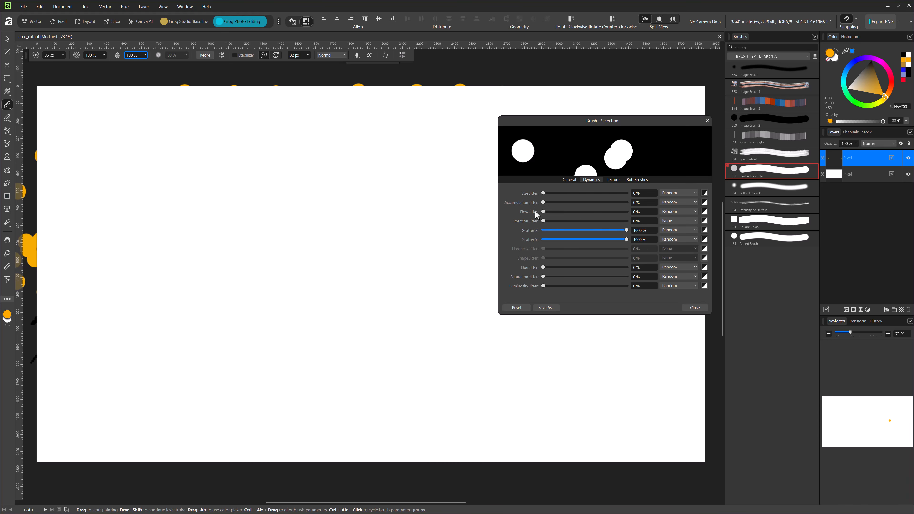
# Set the brush Spacing to 1%, close the brush settings and paint a dense orange patch in the middle of the canvas
pyautogui.click(570, 179)
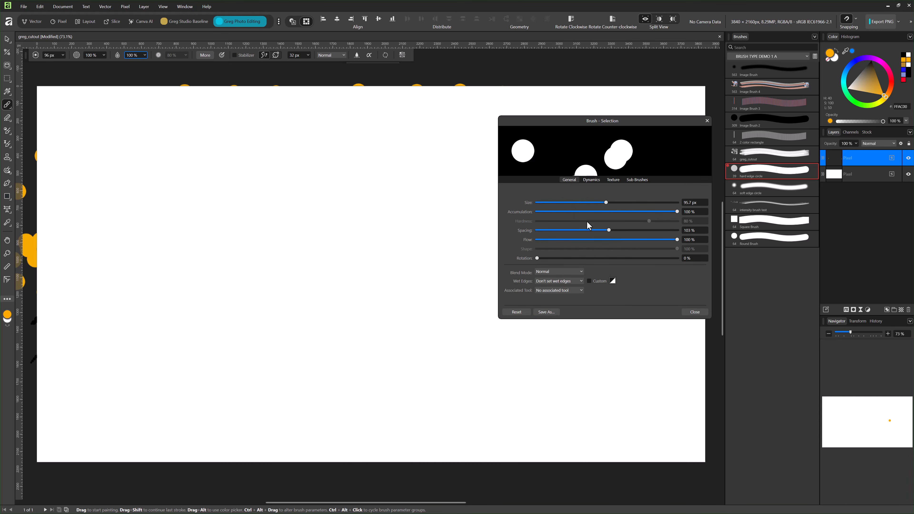
pyautogui.moveTo(587, 230); pyautogui.dragTo(536, 232)
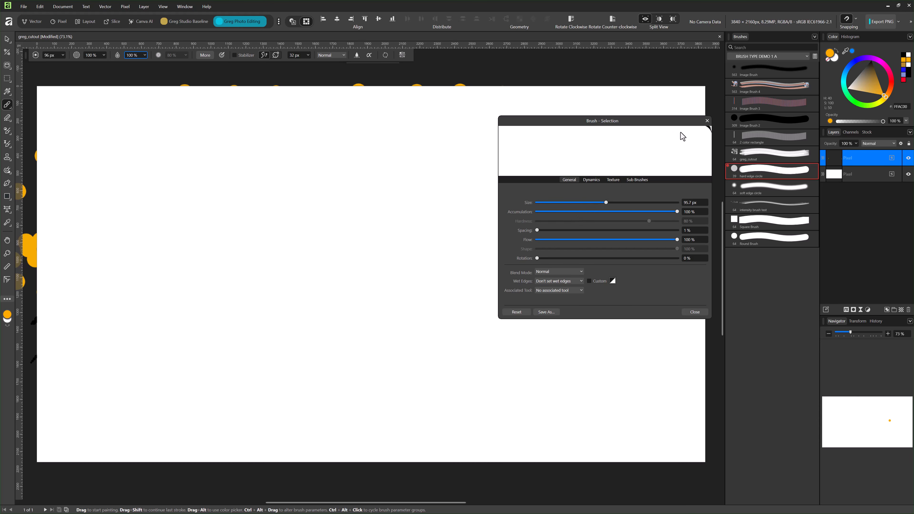
pyautogui.click(708, 121)
pyautogui.moveTo(310, 256)
pyautogui.mouseDown()
pyautogui.moveTo(418, 266)
pyautogui.moveTo(317, 265)
pyautogui.mouseUp()
pyautogui.moveTo(407, 277)
pyautogui.mouseDown()
pyautogui.moveTo(359, 323)
pyautogui.moveTo(309, 337)
pyautogui.moveTo(326, 308)
pyautogui.moveTo(501, 244)
pyautogui.mouseUp()
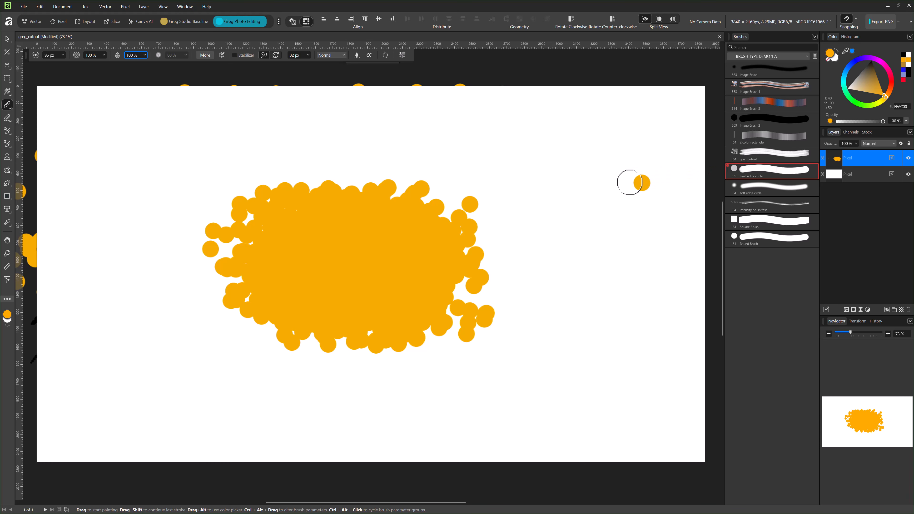
pyautogui.click(576, 226)
# Reduce the brush size to 26 px and paint scattered horizontal bands above the large orange patch
pyautogui.press('[')
pyautogui.moveTo(298, 130); pyautogui.dragTo(492, 132)
pyautogui.moveTo(100, 133); pyautogui.dragTo(294, 133)
pyautogui.moveTo(159, 148)
pyautogui.mouseDown()
pyautogui.moveTo(252, 163)
pyautogui.moveTo(569, 176)
pyautogui.mouseUp()
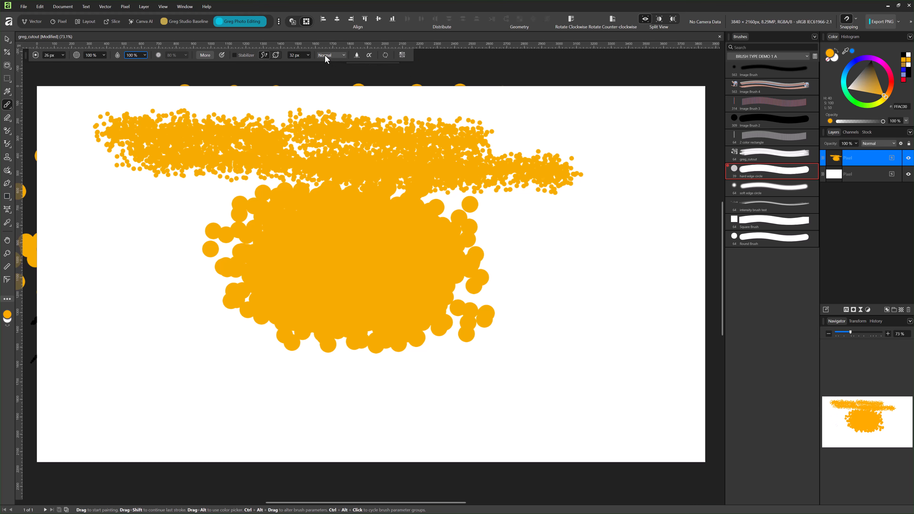
# Lower Scatter X to about 388% and Scatter Y to about 130%, and paint horizontal strokes across the lower canvas
pyautogui.click(206, 55)
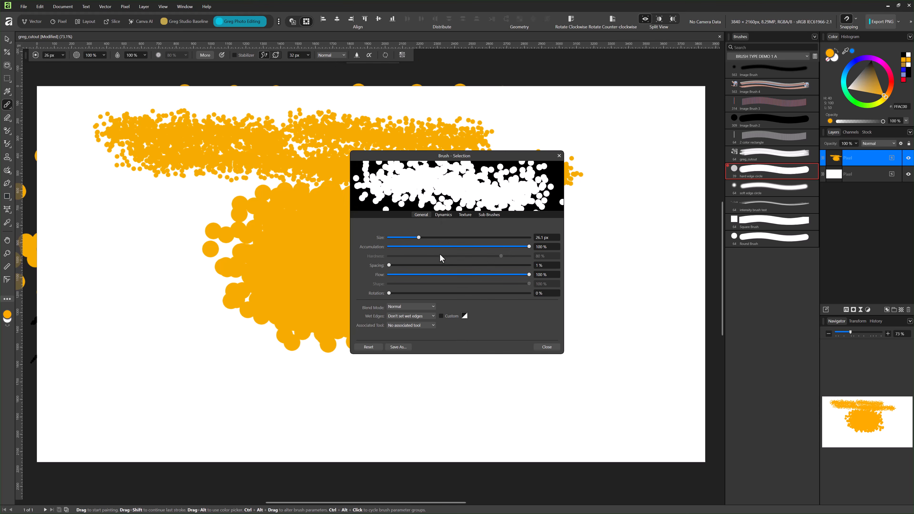
pyautogui.click(443, 215)
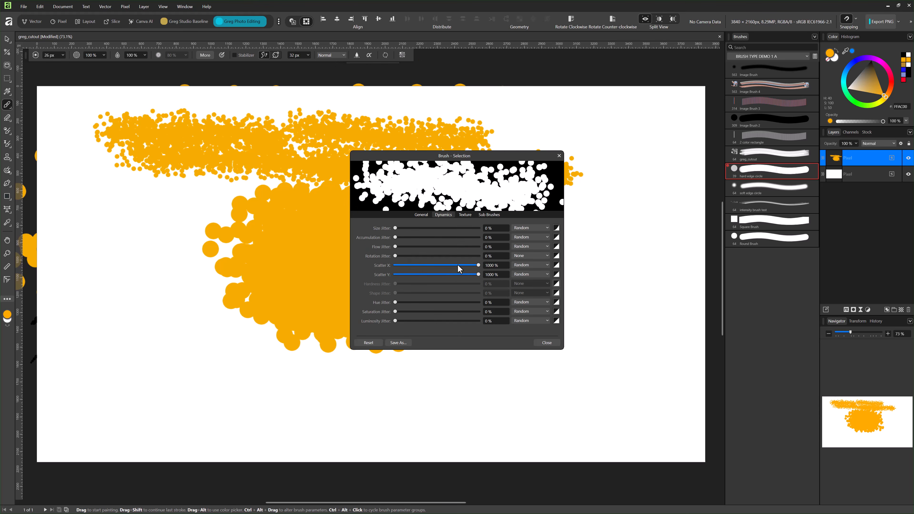
pyautogui.moveTo(458, 268)
pyautogui.mouseDown()
pyautogui.moveTo(428, 266)
pyautogui.moveTo(435, 276)
pyautogui.moveTo(407, 279)
pyautogui.mouseUp()
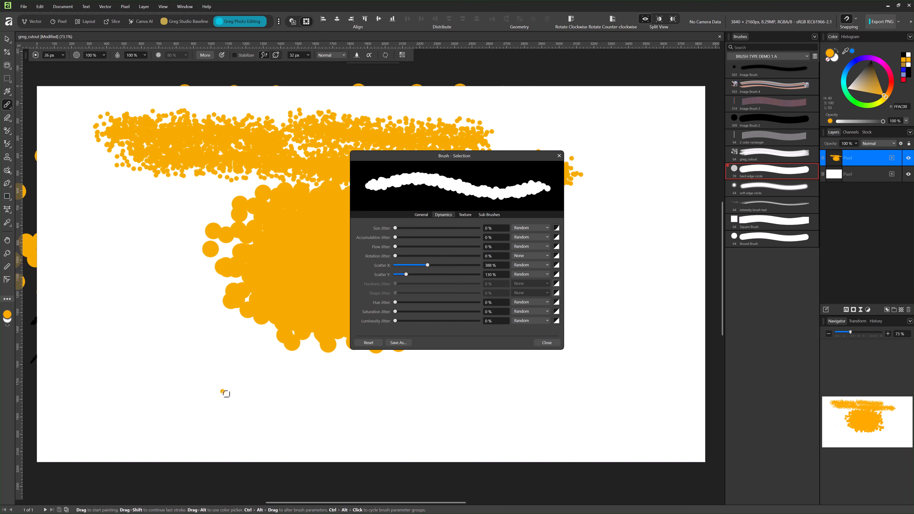
pyautogui.moveTo(226, 394); pyautogui.dragTo(558, 418)
pyautogui.moveTo(87, 381); pyautogui.dragTo(381, 382)
pyautogui.moveTo(29, 347); pyautogui.dragTo(207, 353)
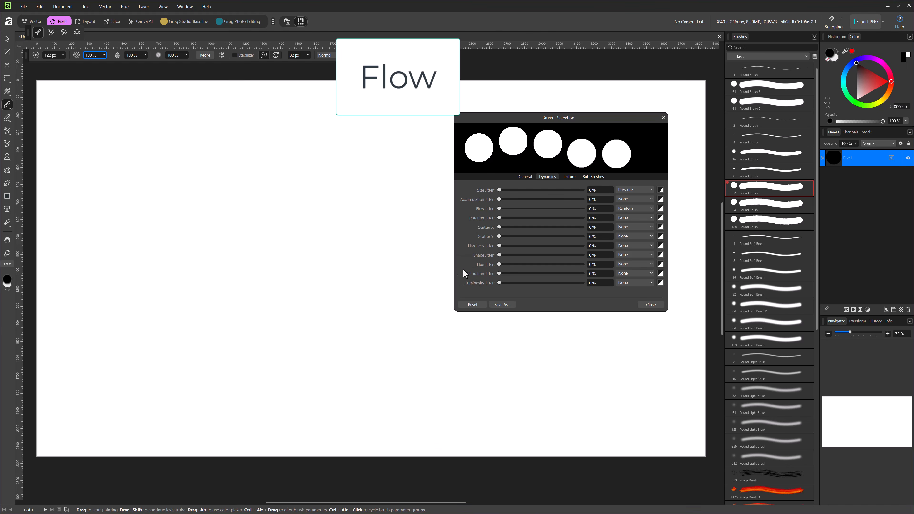
# Set Flow Jitter to 100% for the round brush and paint a row of black dabs across the upper canvas
pyautogui.click(451, 231)
pyautogui.moveTo(499, 209); pyautogui.dragTo(583, 208)
pyautogui.click(204, 179)
pyautogui.moveTo(267, 183)
pyautogui.mouseDown()
pyautogui.moveTo(183, 178)
pyautogui.moveTo(193, 164)
pyautogui.moveTo(312, 180)
pyautogui.moveTo(401, 156)
pyautogui.moveTo(361, 201)
pyautogui.mouseUp()
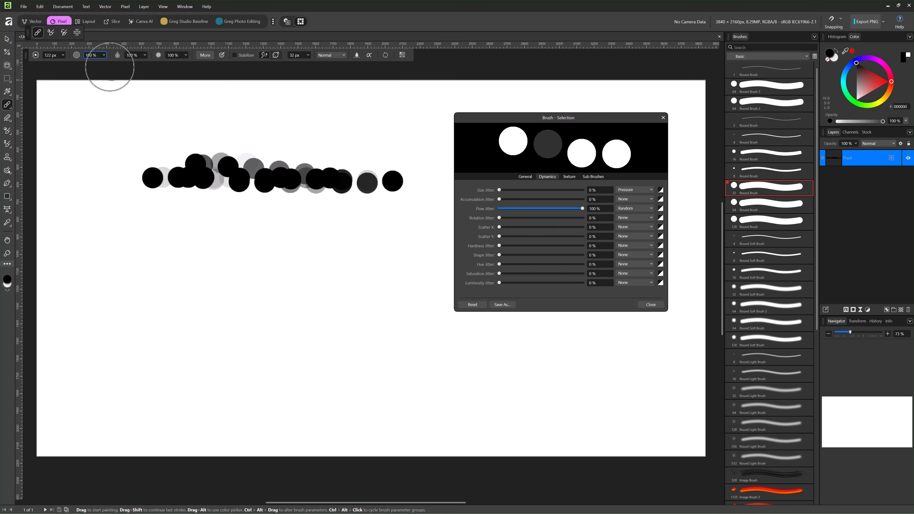
# Lower the brush accumulation to nearly zero and paint a second stroke below the row of black dabs
pyautogui.click(103, 56)
pyautogui.moveTo(89, 61); pyautogui.dragTo(59, 66)
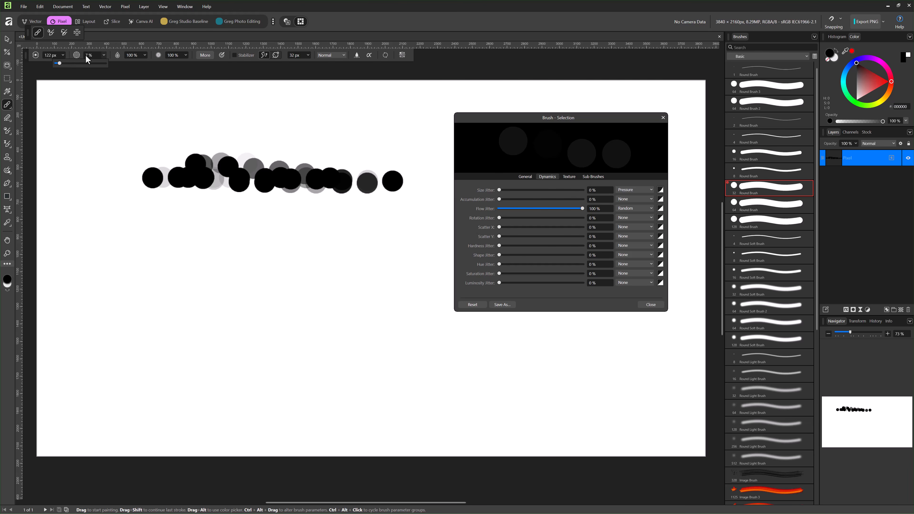
pyautogui.moveTo(144, 267)
pyautogui.mouseDown()
pyautogui.moveTo(290, 261)
pyautogui.moveTo(159, 251)
pyautogui.moveTo(310, 240)
pyautogui.mouseUp()
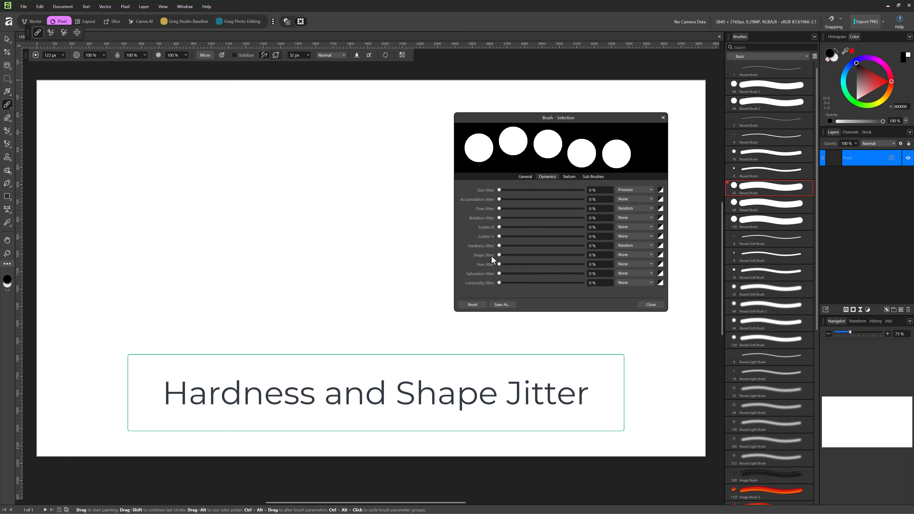
# Set Hardness Jitter to 100% for the round brush
pyautogui.moveTo(500, 246); pyautogui.dragTo(583, 246)
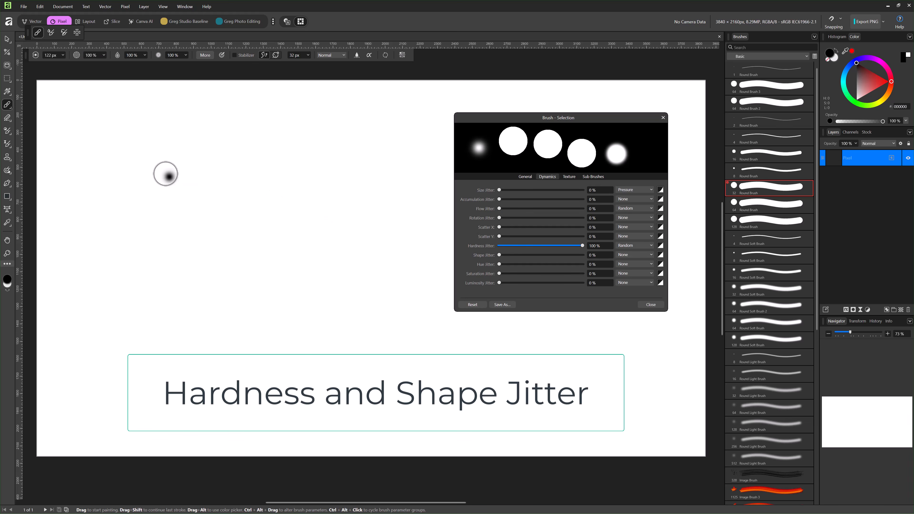
# Paint a test stroke with 100% Hardness Jitter, and another below it with Hardness Jitter at 0% and Shape Jitter at 100%
pyautogui.moveTo(166, 174)
pyautogui.mouseDown()
pyautogui.moveTo(291, 189)
pyautogui.moveTo(211, 153)
pyautogui.moveTo(313, 159)
pyautogui.mouseUp()
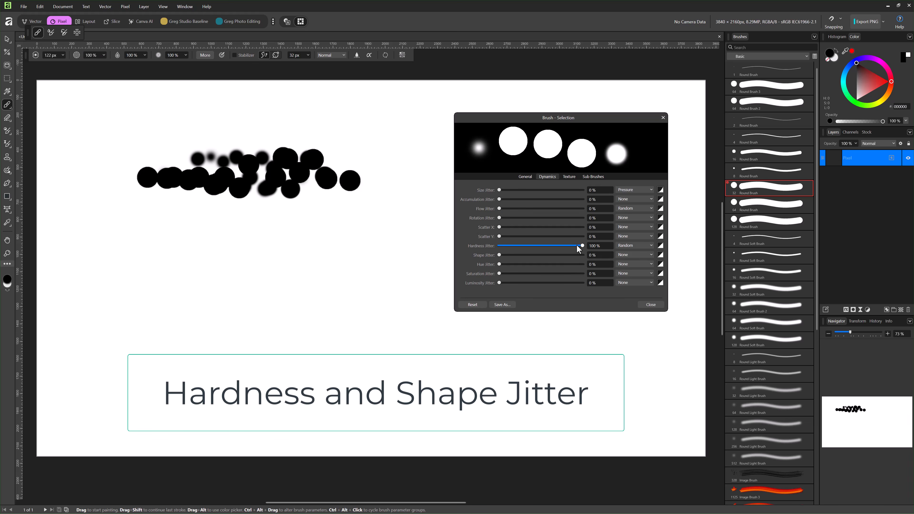
pyautogui.moveTo(565, 249)
pyautogui.mouseDown()
pyautogui.moveTo(477, 250)
pyautogui.moveTo(583, 255)
pyautogui.mouseUp()
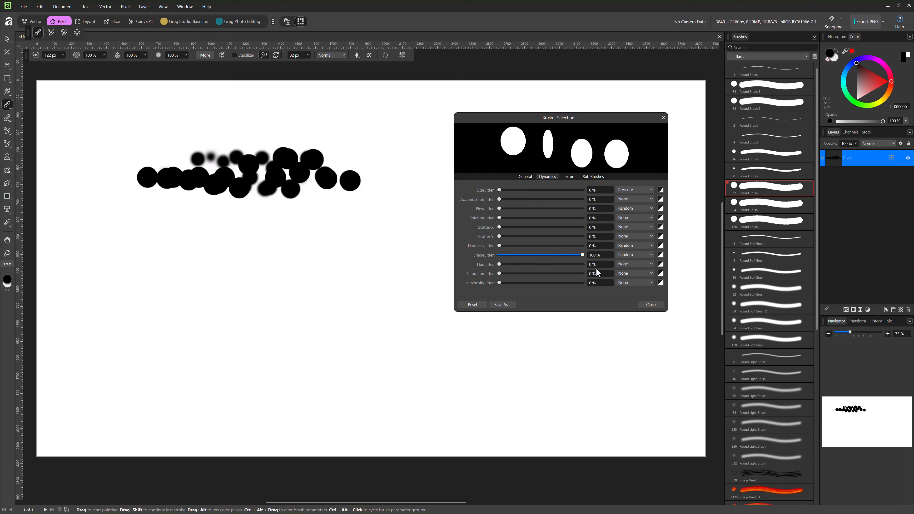
pyautogui.moveTo(253, 253)
pyautogui.mouseDown()
pyautogui.moveTo(139, 253)
pyautogui.moveTo(345, 272)
pyautogui.moveTo(162, 289)
pyautogui.mouseUp()
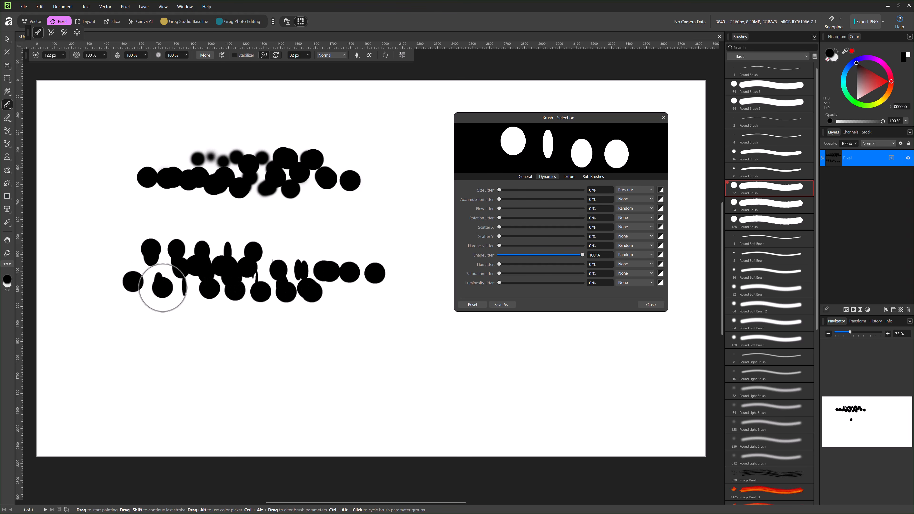
pyautogui.hotkey('ctrl', 'z')
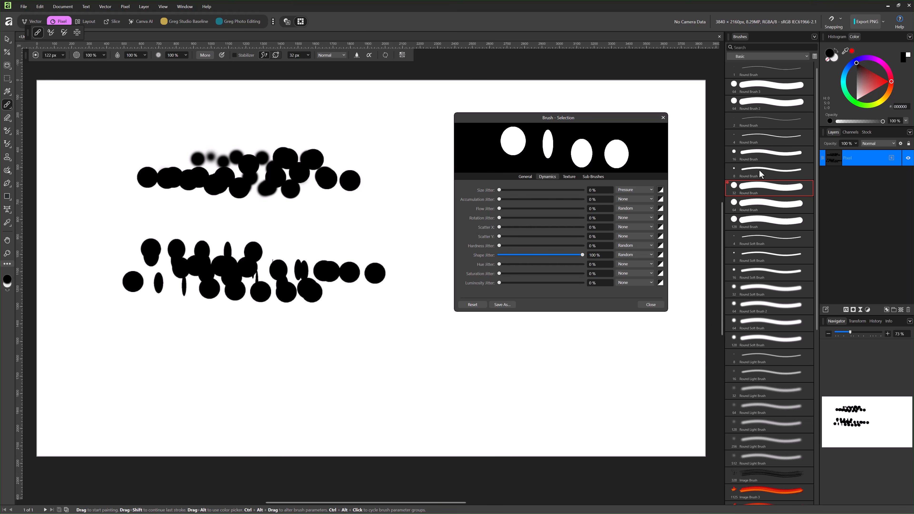
# Look through the available brush categories and the brush library's options
pyautogui.click(805, 56)
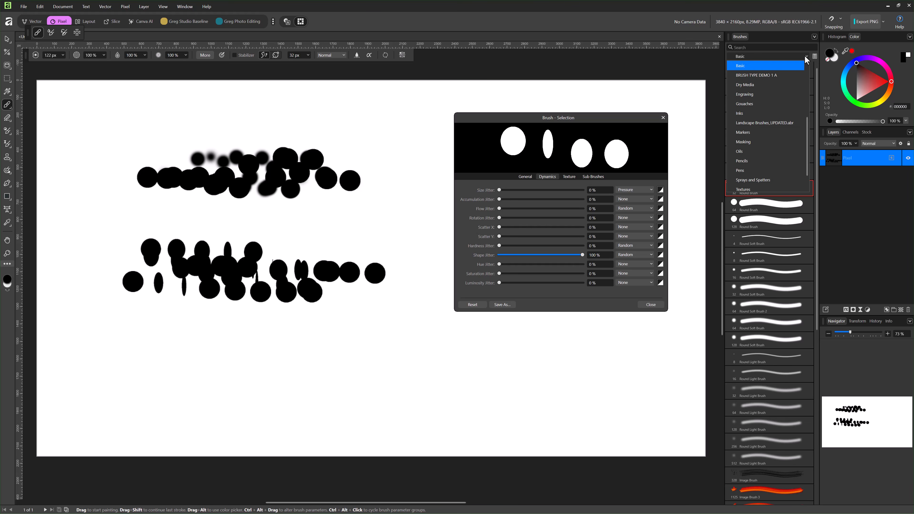
pyautogui.click(814, 38)
pyautogui.click(815, 37)
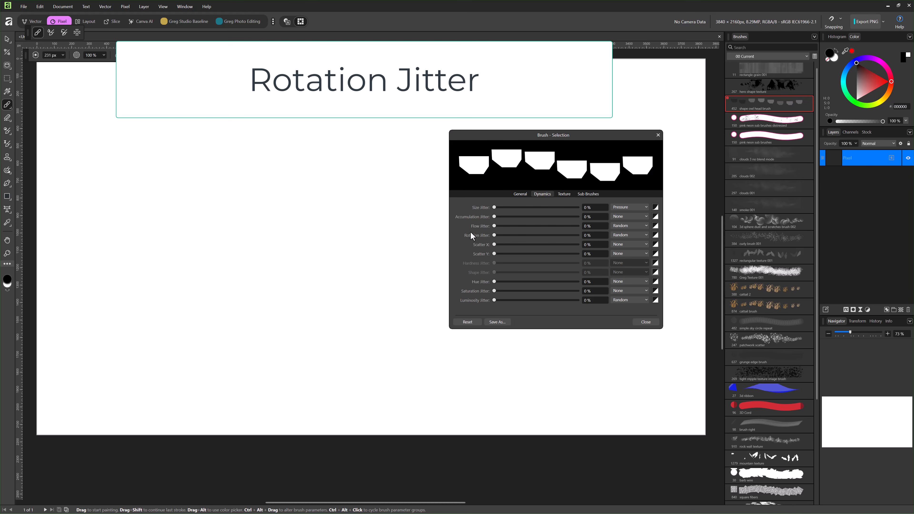
# Set the brush's Rotation Jitter to 100% and paint two rows of randomly rotated shapes on the upper canvas
pyautogui.moveTo(494, 235); pyautogui.dragTo(588, 235)
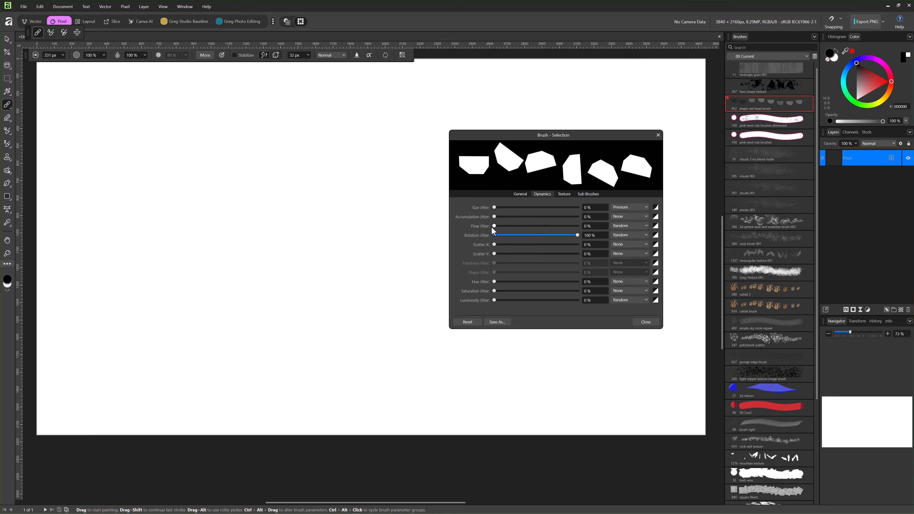
pyautogui.moveTo(172, 192); pyautogui.dragTo(440, 200)
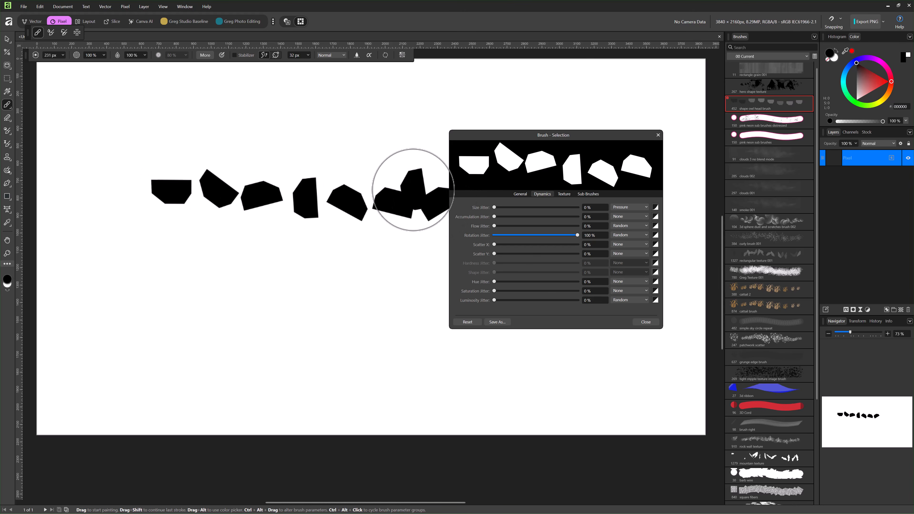
pyautogui.moveTo(86, 135); pyautogui.dragTo(346, 141)
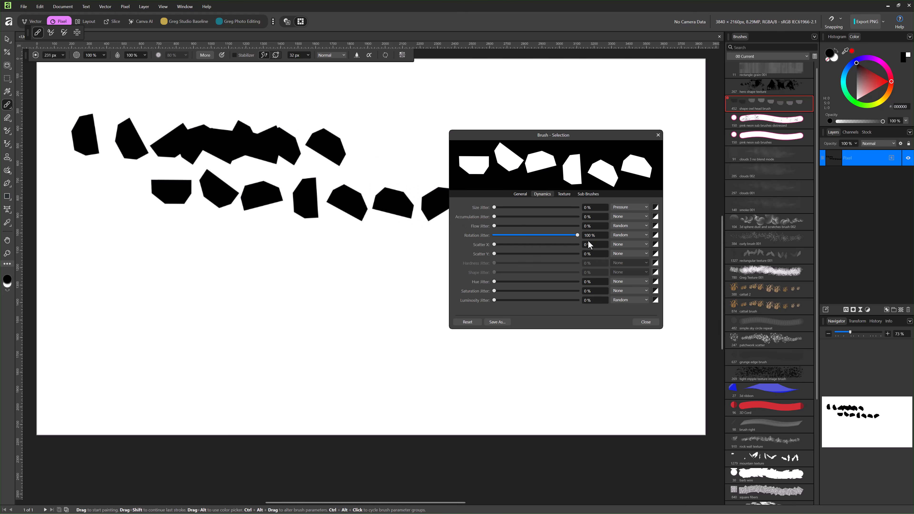
# Set Rotation Jitter to 0% and Spacing to 35%, and paint an unrotated stroke below the two rows
pyautogui.moveTo(574, 236)
pyautogui.mouseDown()
pyautogui.moveTo(496, 234)
pyautogui.moveTo(535, 248)
pyautogui.moveTo(512, 248)
pyautogui.mouseUp()
pyautogui.click(520, 194)
pyautogui.moveTo(144, 256)
pyautogui.mouseDown()
pyautogui.moveTo(371, 263)
pyautogui.moveTo(377, 293)
pyautogui.mouseUp()
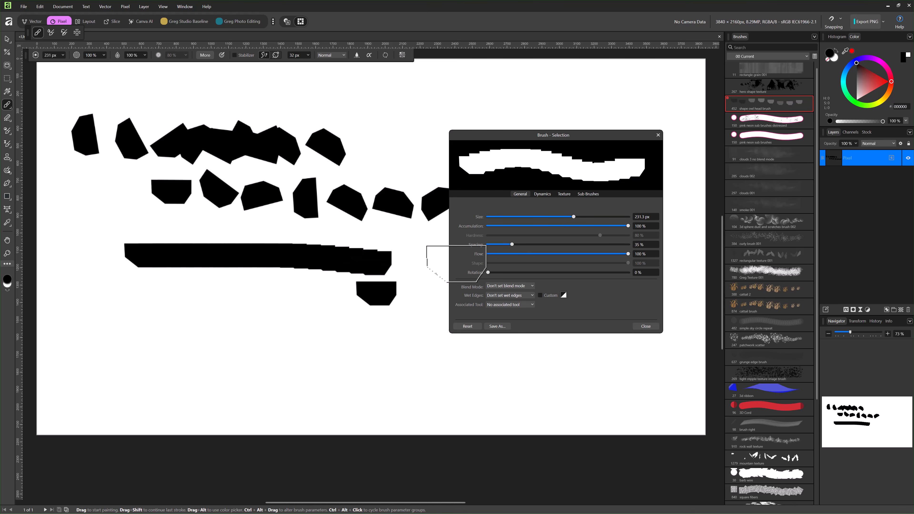
pyautogui.hotkey('ctrl', 'z')
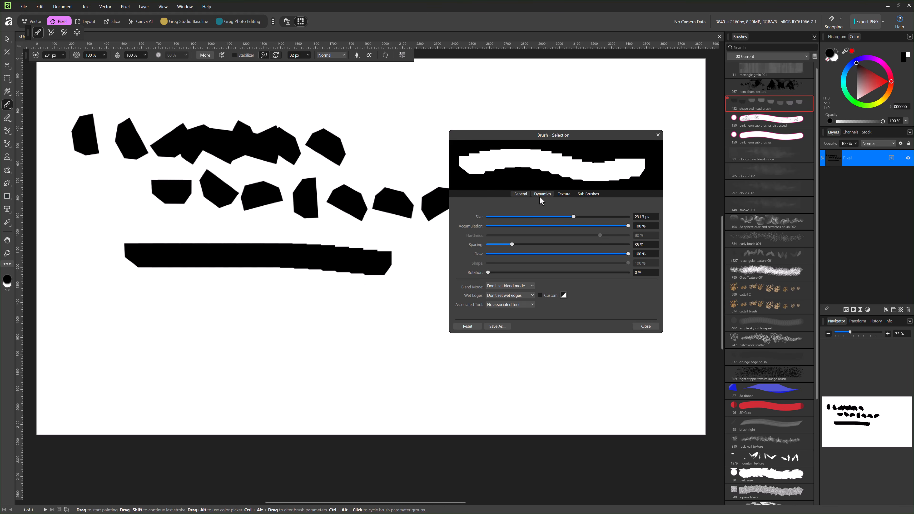
# Set Rotation Jitter to 100% and paint a long jagged-edged stroke across the lower canvas
pyautogui.click(539, 196)
pyautogui.moveTo(494, 235); pyautogui.dragTo(587, 236)
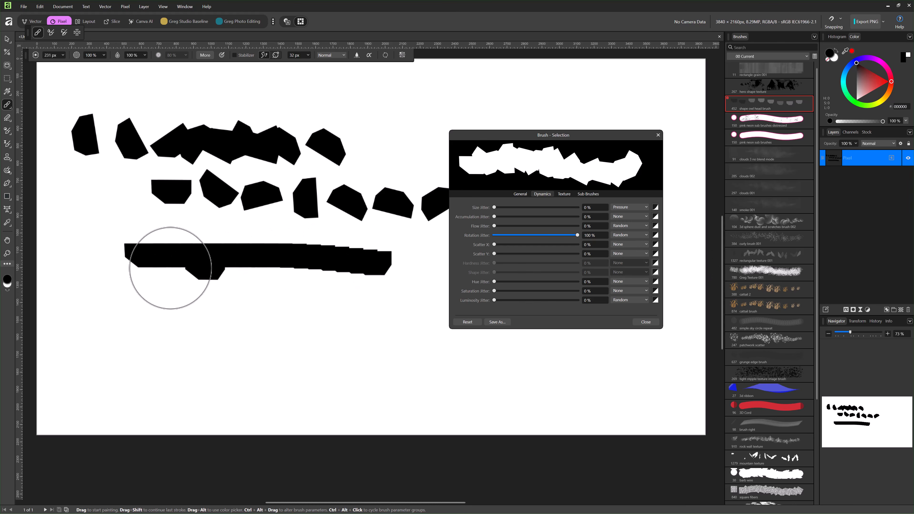
pyautogui.moveTo(78, 312); pyautogui.dragTo(574, 328)
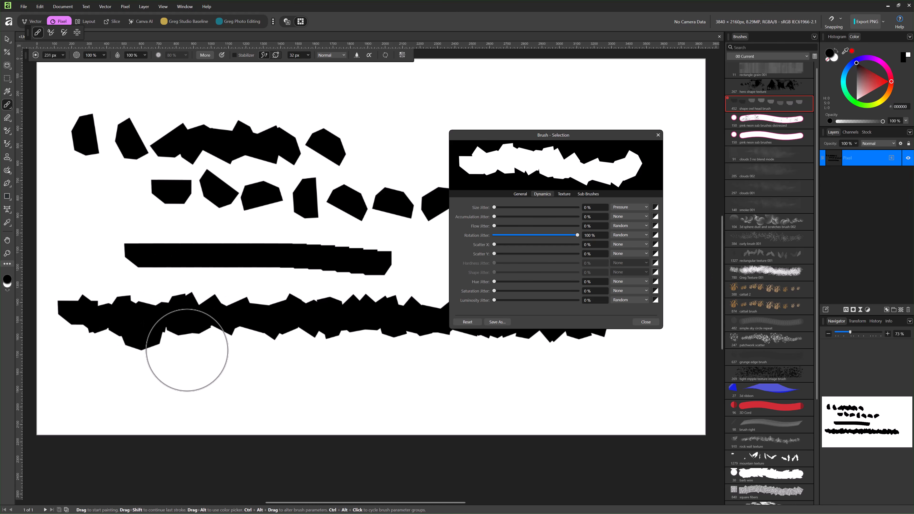
pyautogui.hotkey('ctrl', 'z')
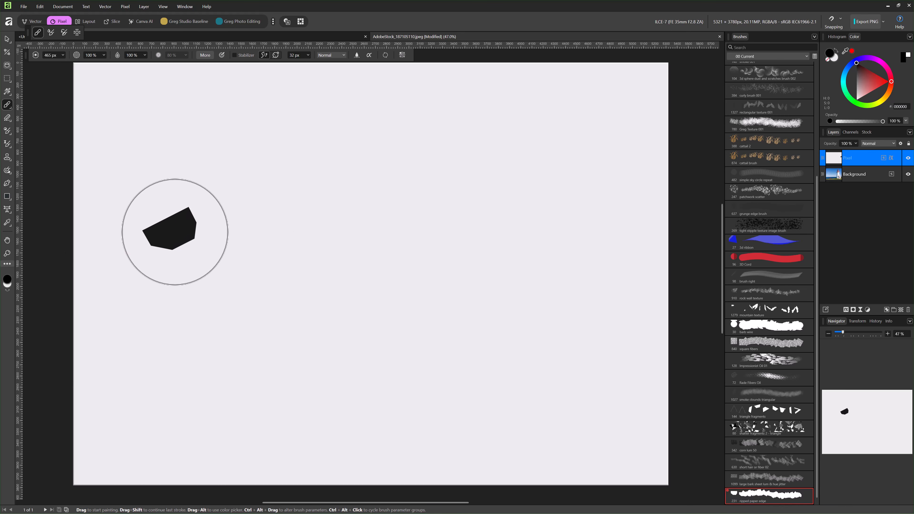
# Try a wide diagonal stroke with the ripped paper edge brush on the Pixel layer, undo it, and check the photo beneath
pyautogui.moveTo(175, 232)
pyautogui.mouseDown()
pyautogui.moveTo(376, 190)
pyautogui.moveTo(312, 190)
pyautogui.moveTo(600, 144)
pyautogui.moveTo(312, 196)
pyautogui.moveTo(621, 111)
pyautogui.moveTo(162, 222)
pyautogui.moveTo(167, 262)
pyautogui.moveTo(102, 281)
pyautogui.moveTo(220, 262)
pyautogui.mouseUp()
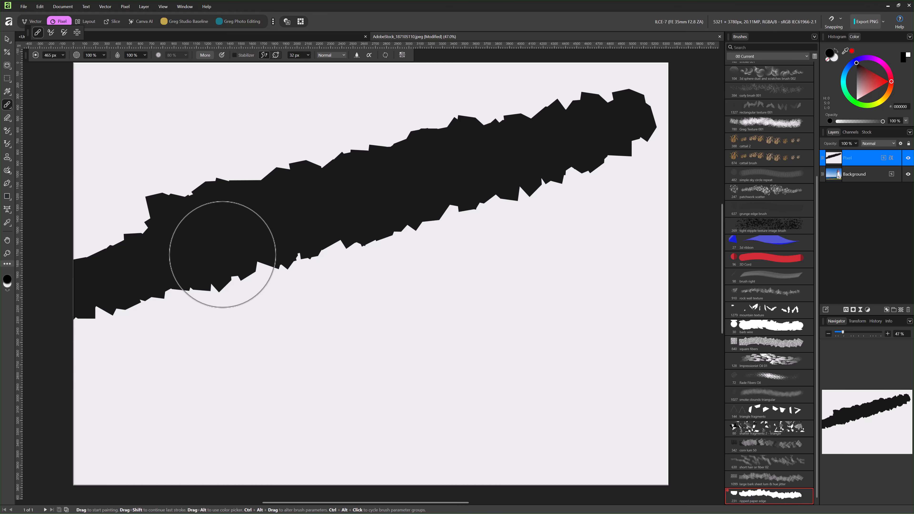
pyautogui.hotkey('ctrl', 'z')
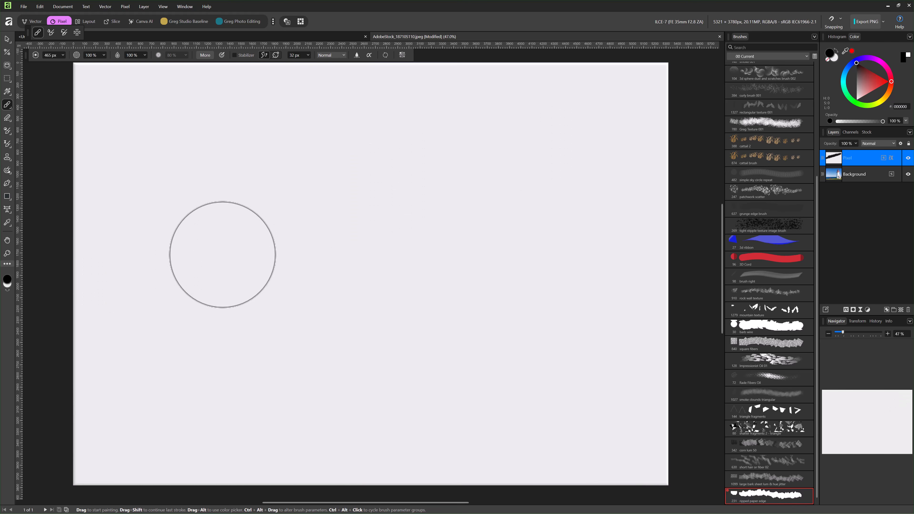
pyautogui.click(908, 163)
pyautogui.click(908, 165)
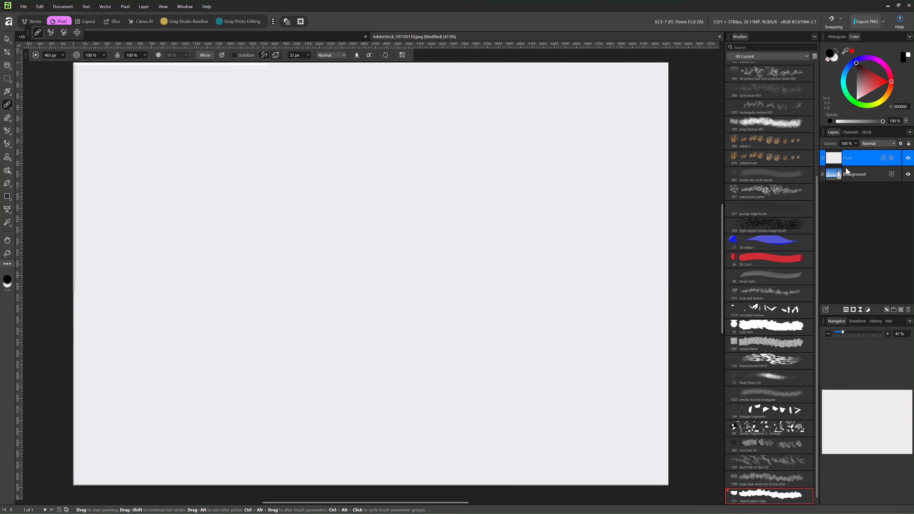
# Add a mask to the Pixel layer and try revealing the lighthouse photo with black ripped-edge strokes, undoing the strokes
pyautogui.click(853, 311)
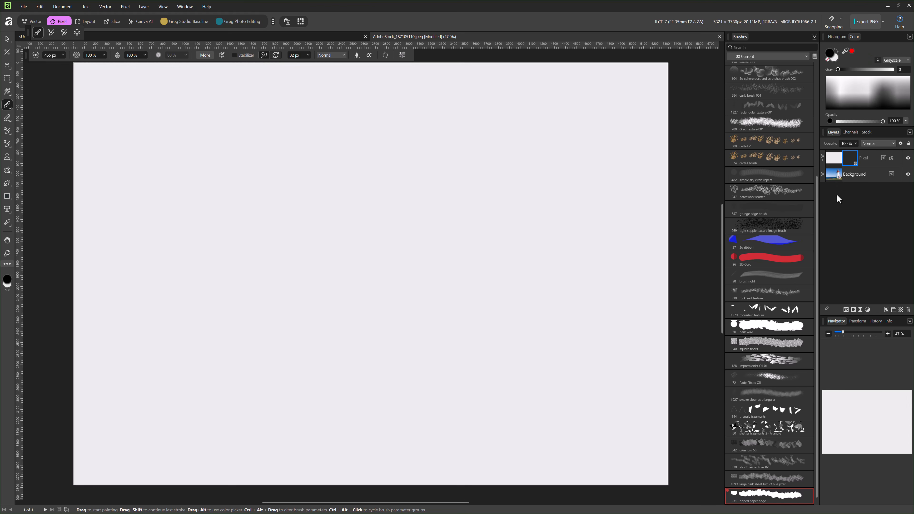
pyautogui.moveTo(92, 266)
pyautogui.mouseDown()
pyautogui.moveTo(392, 126)
pyautogui.moveTo(618, 93)
pyautogui.moveTo(574, 184)
pyautogui.moveTo(396, 202)
pyautogui.mouseUp()
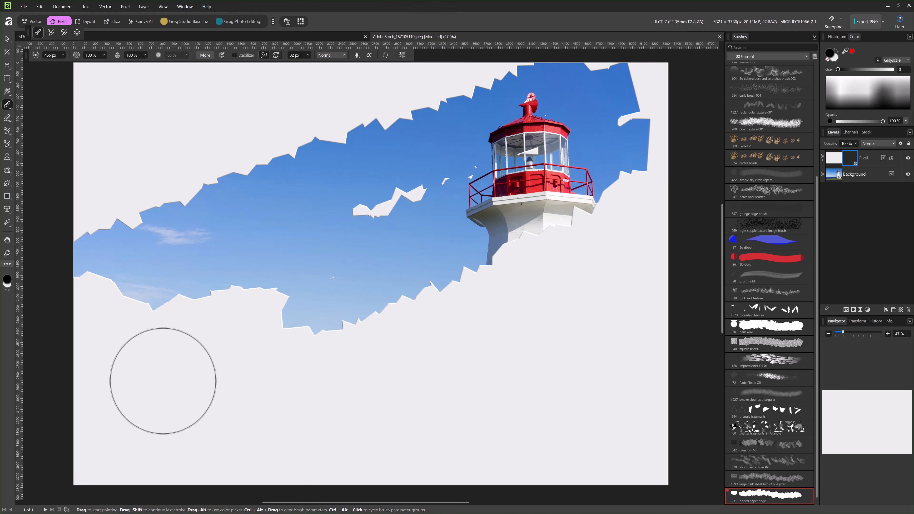
pyautogui.moveTo(163, 388)
pyautogui.mouseDown()
pyautogui.moveTo(508, 282)
pyautogui.moveTo(251, 324)
pyautogui.moveTo(622, 218)
pyautogui.moveTo(619, 276)
pyautogui.moveTo(36, 317)
pyautogui.moveTo(208, 312)
pyautogui.moveTo(143, 374)
pyautogui.moveTo(432, 331)
pyautogui.moveTo(623, 122)
pyautogui.moveTo(598, 162)
pyautogui.mouseUp()
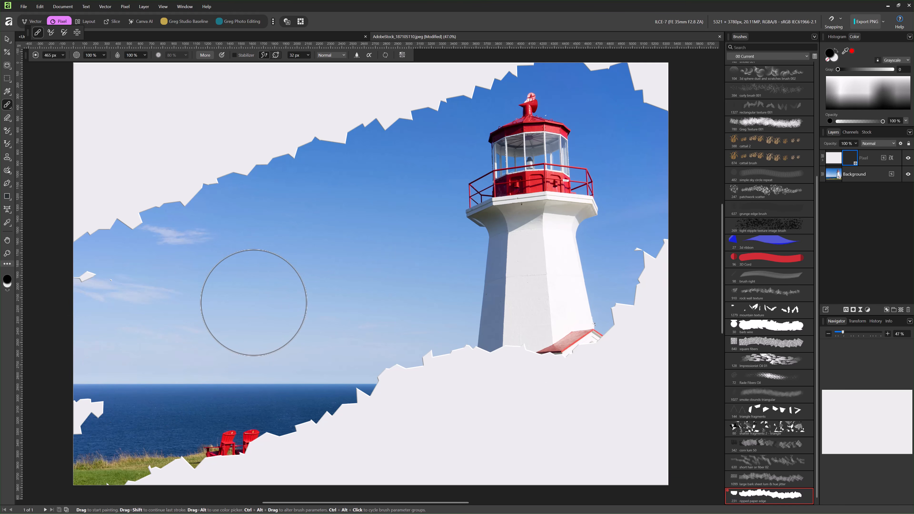
pyautogui.hotkey('ctrl', 'z')
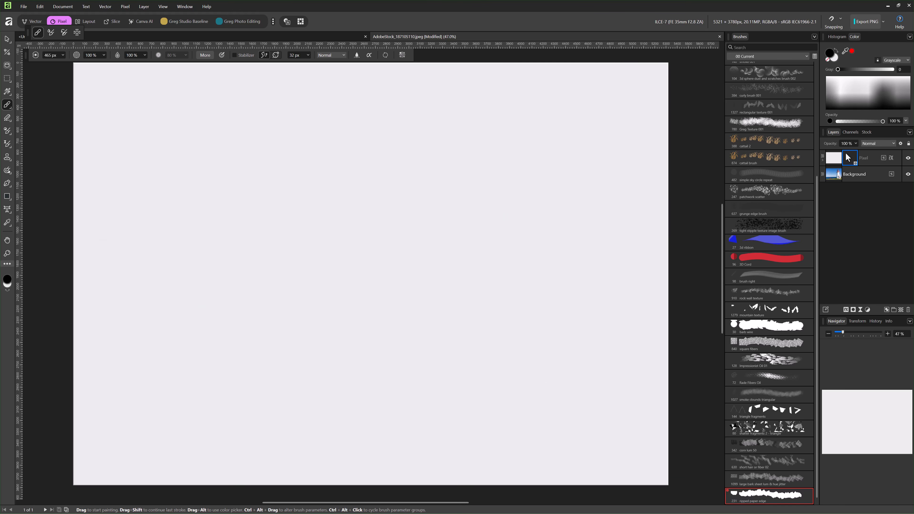
# Replace the Pixel layer's 3D effect with a solid black outside outline of 2.5 px radius
pyautogui.click(890, 158)
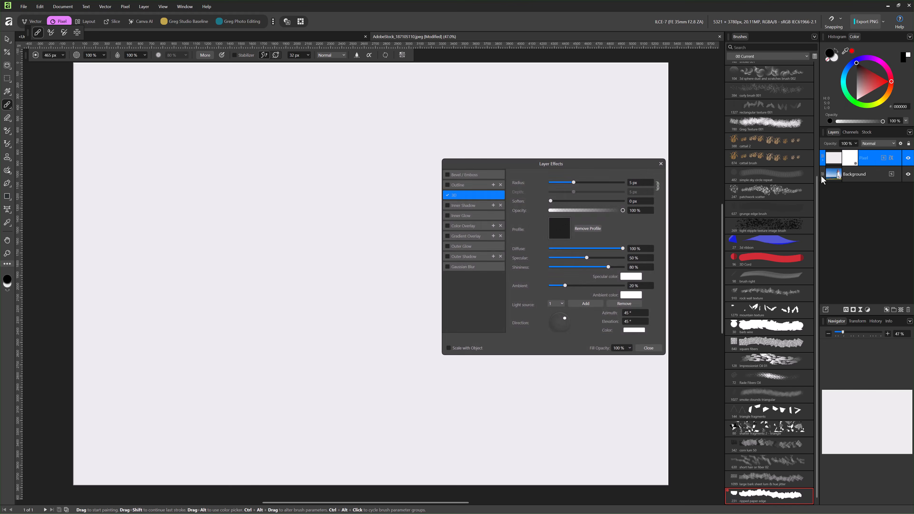
pyautogui.click(447, 195)
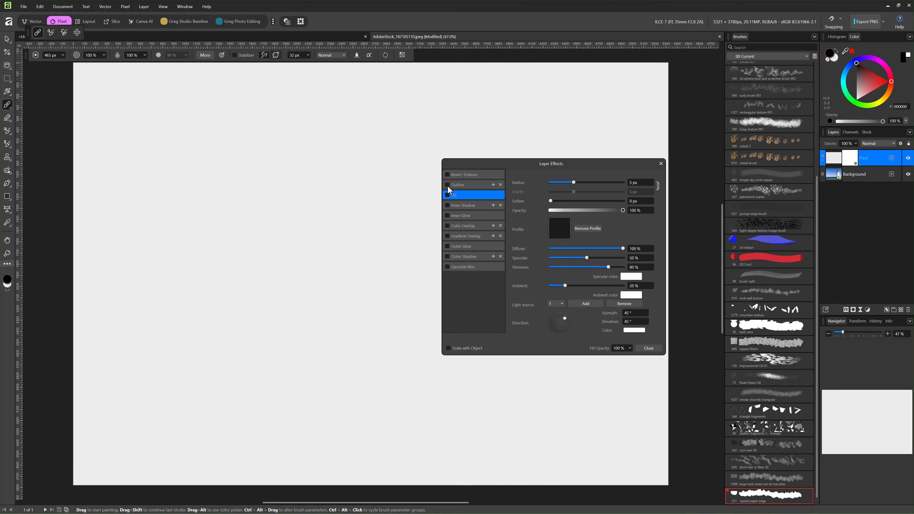
pyautogui.click(448, 185)
pyautogui.click(471, 185)
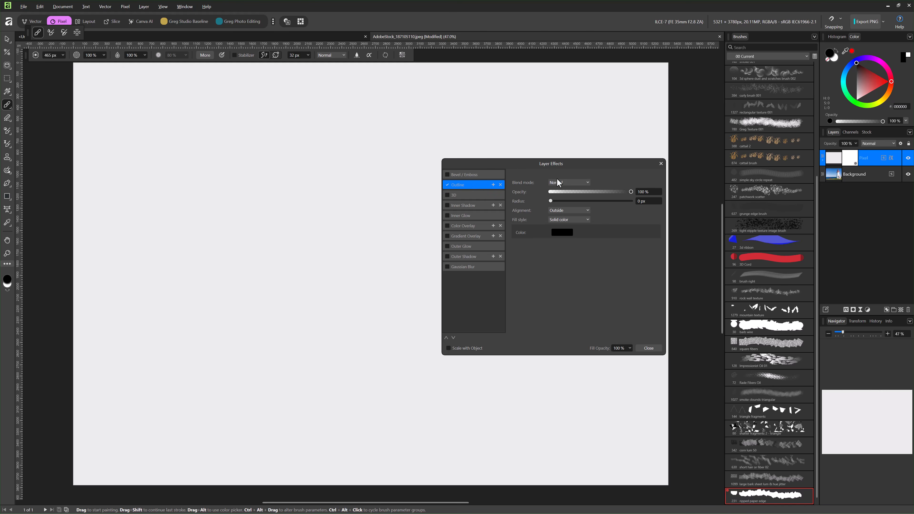
pyautogui.moveTo(551, 202); pyautogui.dragTo(570, 204)
pyautogui.click(660, 164)
# Paint black ripped-edge strokes on the Pixel layer's mask to reveal a band of sky and the lighthouse top
pyautogui.click(851, 158)
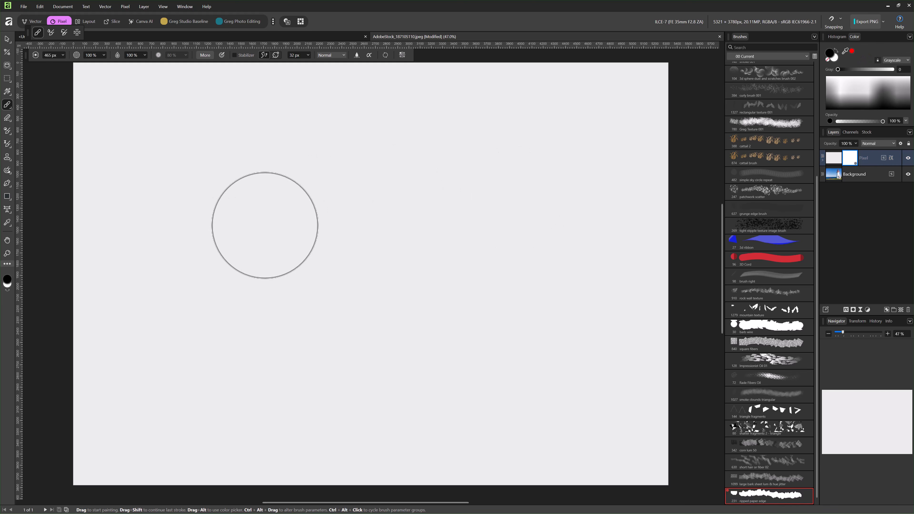
pyautogui.moveTo(119, 221)
pyautogui.mouseDown()
pyautogui.moveTo(473, 147)
pyautogui.moveTo(562, 140)
pyautogui.mouseUp()
pyautogui.moveTo(6, 244)
pyautogui.mouseDown()
pyautogui.moveTo(136, 265)
pyautogui.moveTo(520, 239)
pyautogui.moveTo(353, 334)
pyautogui.moveTo(363, 340)
pyautogui.mouseUp()
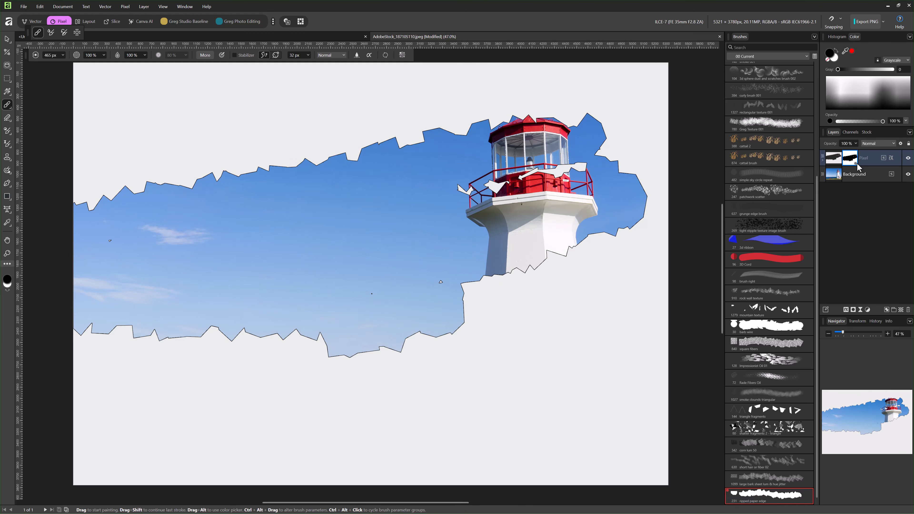
# Set the radius of the Pixel layer's outline effect to 17.7 px
pyautogui.click(892, 159)
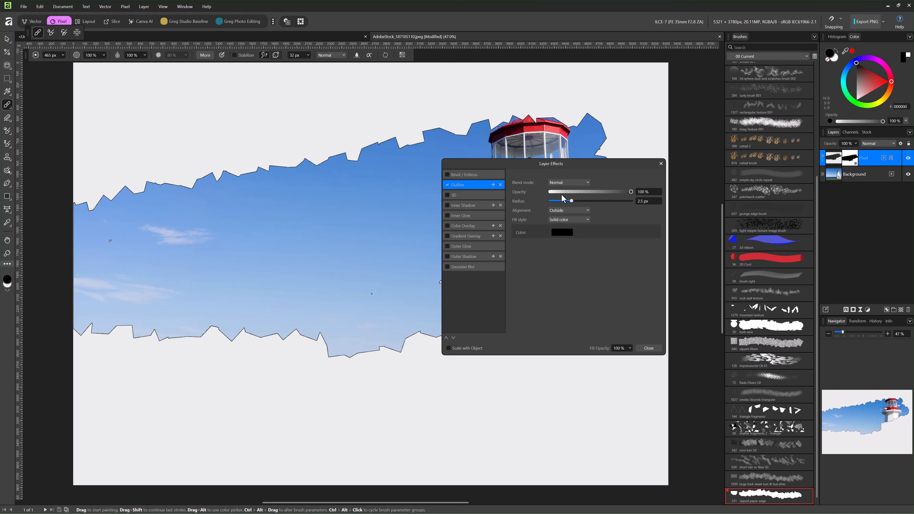
pyautogui.moveTo(572, 201); pyautogui.dragTo(592, 202)
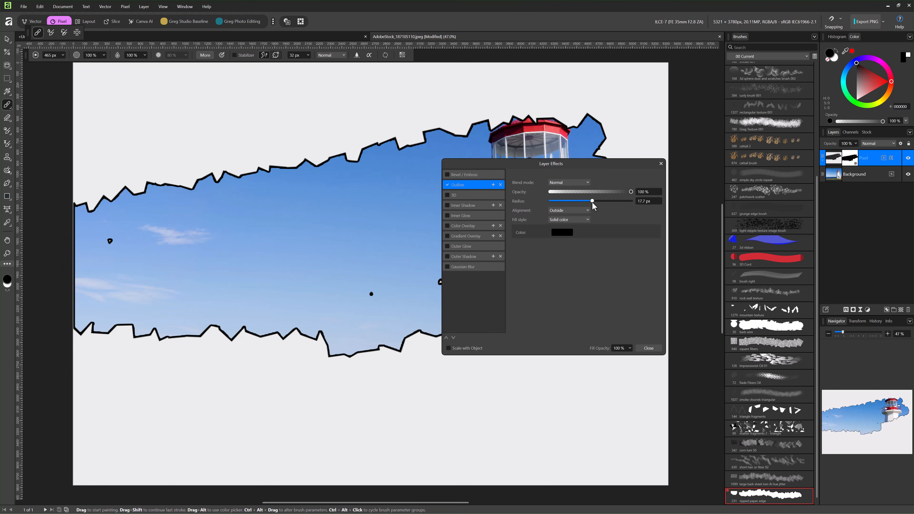
pyautogui.click(661, 163)
# Paint another ripped-edge stroke across the sky and lighthouse on the Pixel layer's mask
pyautogui.moveTo(437, 151); pyautogui.dragTo(184, 159)
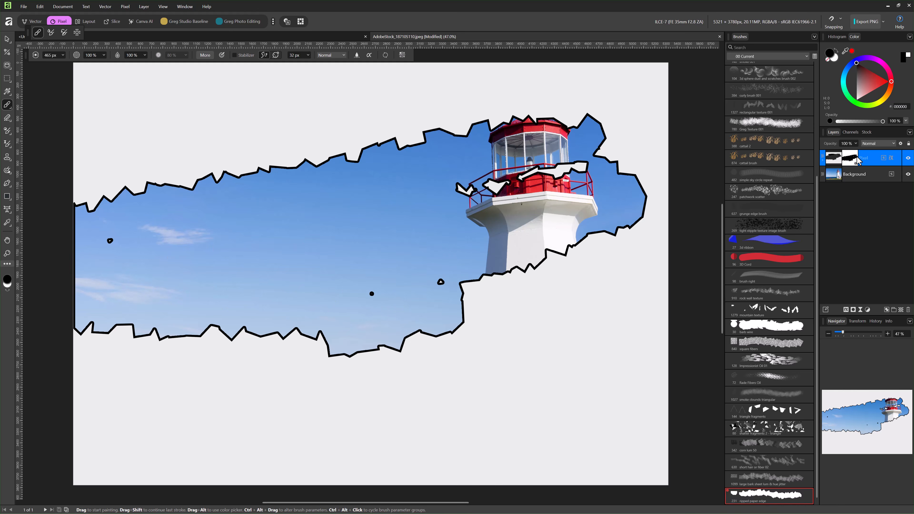
pyautogui.click(851, 158)
pyautogui.moveTo(274, 231)
pyautogui.mouseDown()
pyautogui.moveTo(54, 168)
pyautogui.moveTo(381, 172)
pyautogui.moveTo(350, 256)
pyautogui.moveTo(299, 280)
pyautogui.moveTo(399, 314)
pyautogui.moveTo(570, 309)
pyautogui.moveTo(562, 335)
pyautogui.moveTo(596, 340)
pyautogui.moveTo(84, 396)
pyautogui.moveTo(77, 367)
pyautogui.moveTo(172, 343)
pyautogui.moveTo(129, 315)
pyautogui.moveTo(587, 262)
pyautogui.moveTo(714, 213)
pyautogui.moveTo(675, 198)
pyautogui.moveTo(627, 215)
pyautogui.moveTo(550, 211)
pyautogui.moveTo(586, 175)
pyautogui.moveTo(504, 192)
pyautogui.moveTo(704, 144)
pyautogui.mouseUp()
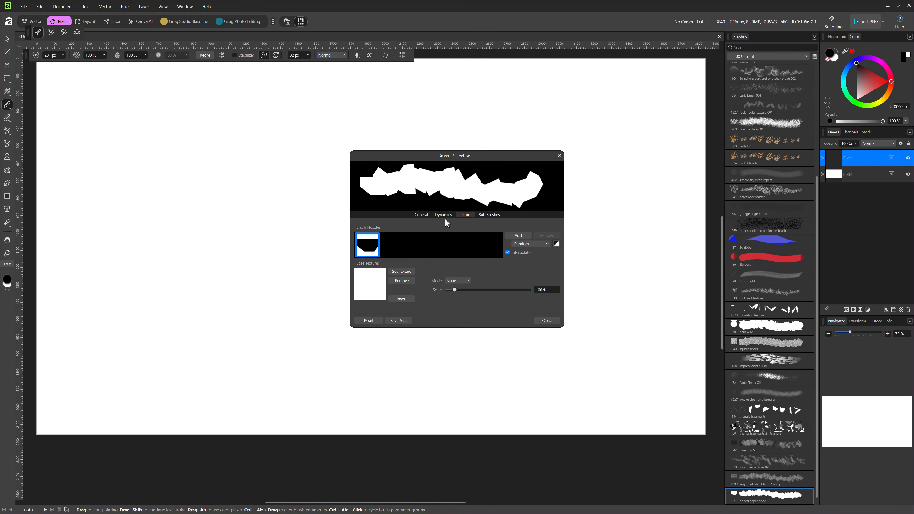
# Compare the ripped paper edge brush's sub-brush settings with its texture and nozzle settings
pyautogui.click(489, 215)
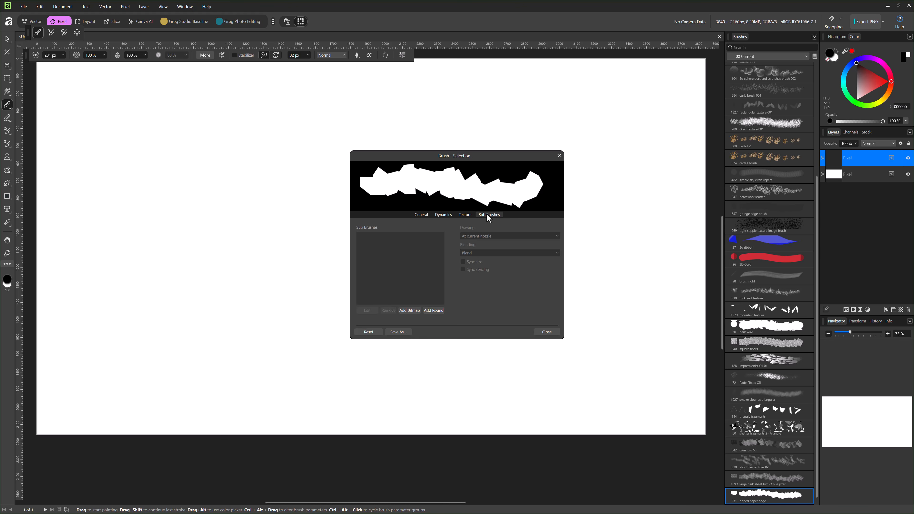
pyautogui.click(465, 215)
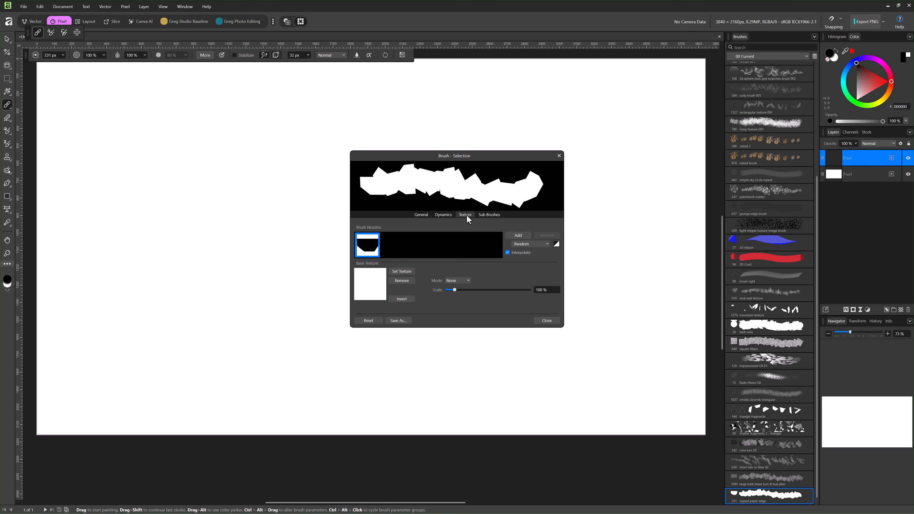
pyautogui.click(483, 216)
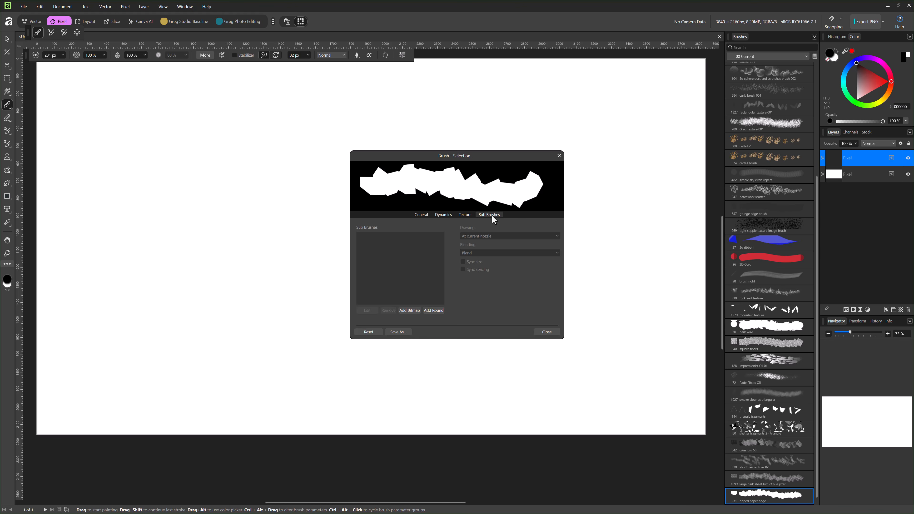
pyautogui.click(465, 216)
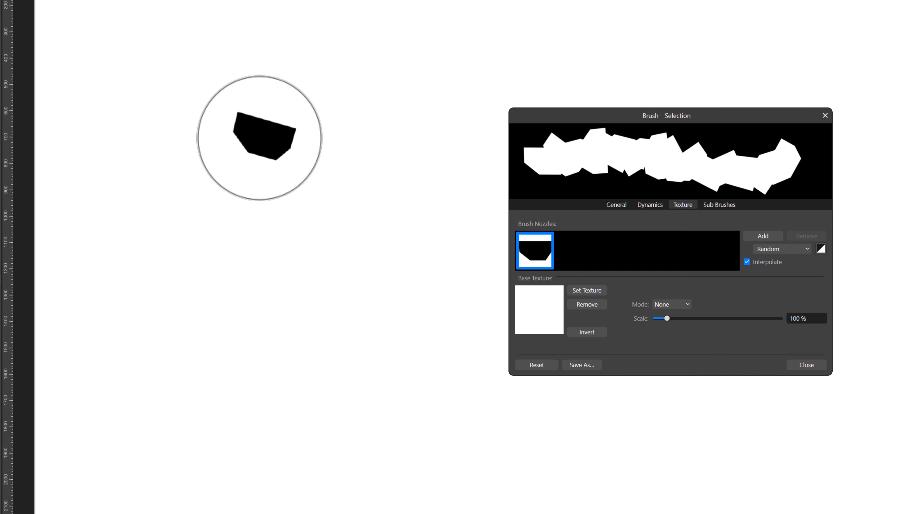
# Paint a long black stroke and separate stamps with the ripped paper edge brush on the blank canvas
pyautogui.click(257, 140)
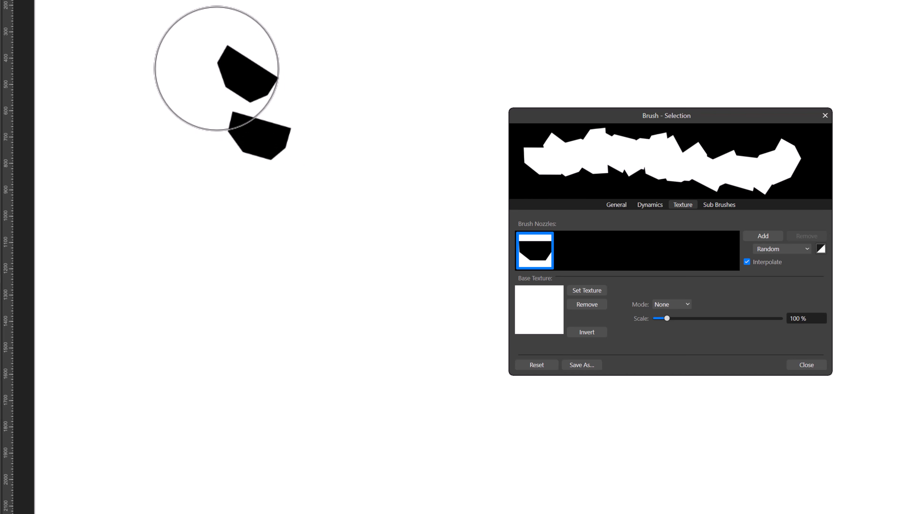
pyautogui.moveTo(210, 54); pyautogui.dragTo(768, 31)
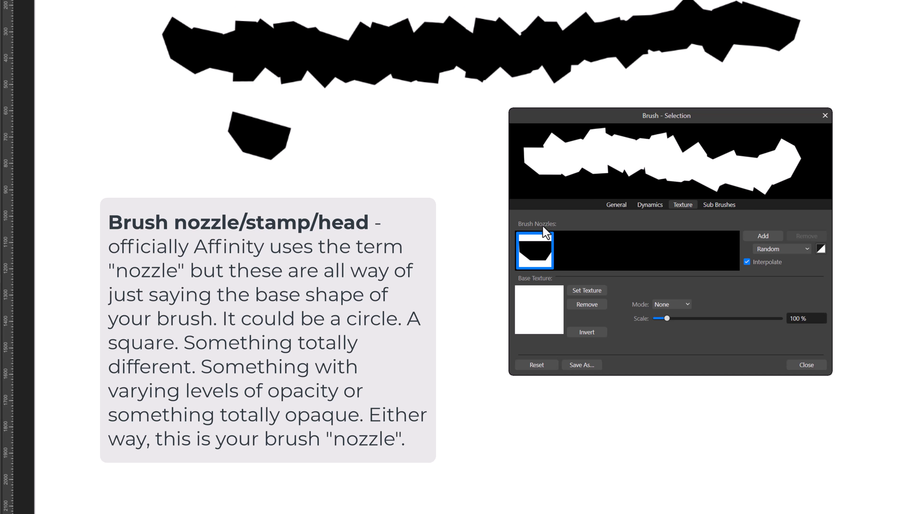
pyautogui.click(370, 170)
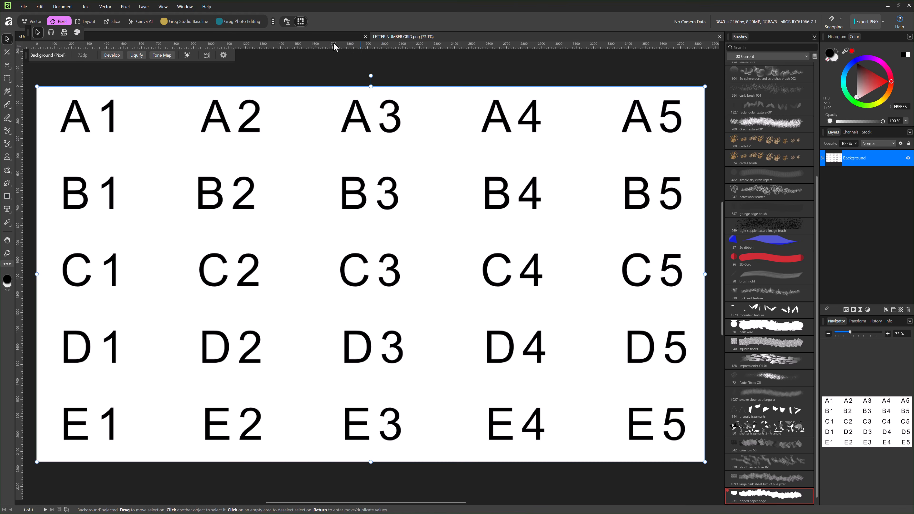
# In the untitled document, set the ripped paper edge brush's base texture to the LETTER NUMBER GRID image
pyautogui.click(310, 36)
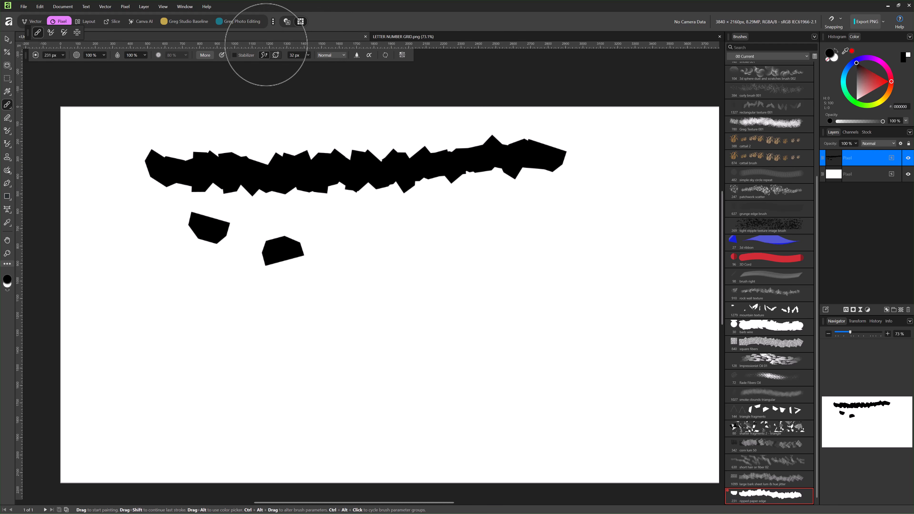
pyautogui.click(205, 55)
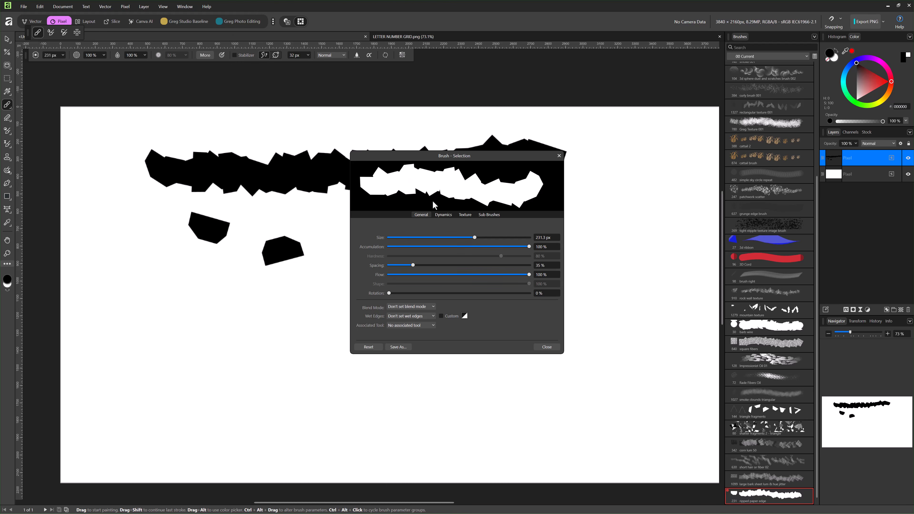
pyautogui.click(466, 215)
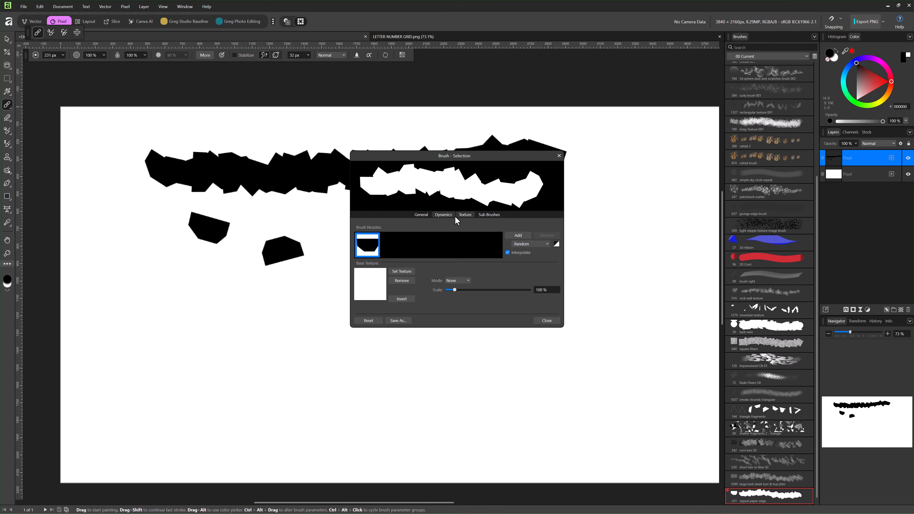
pyautogui.moveTo(460, 158); pyautogui.dragTo(536, 200)
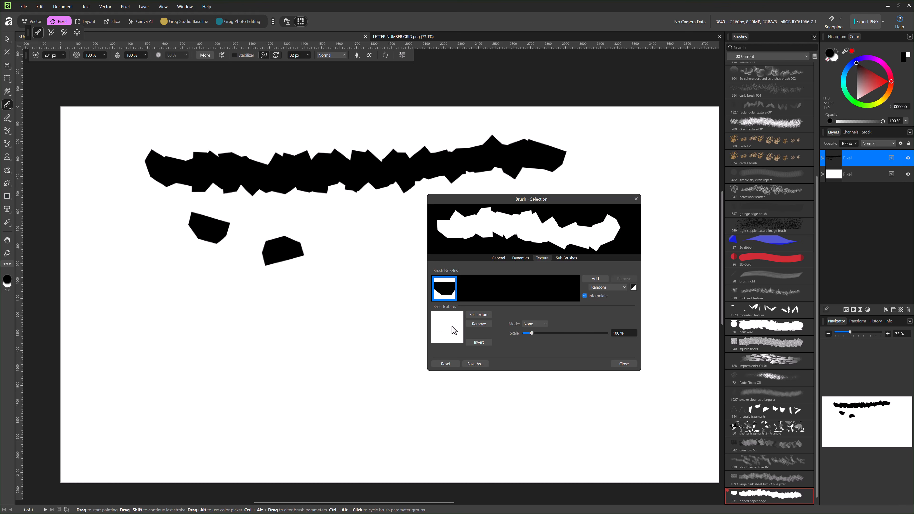
pyautogui.click(478, 315)
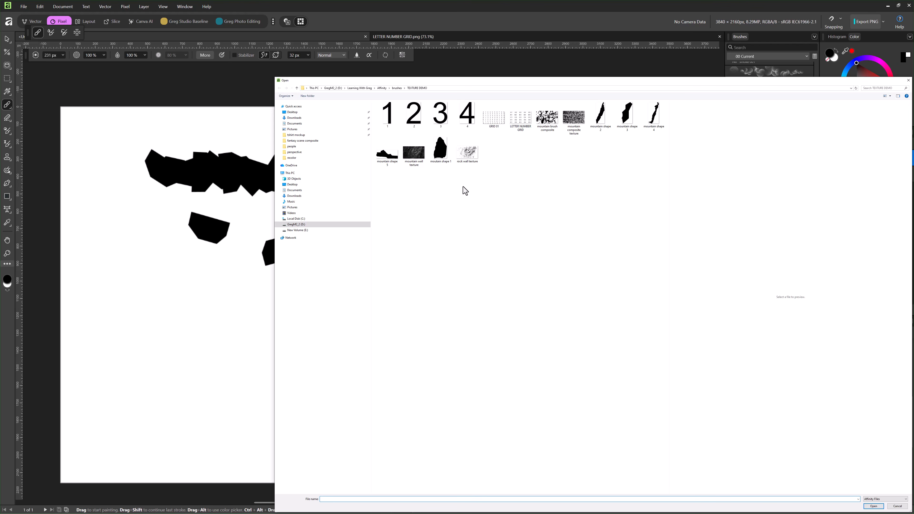
pyautogui.click(521, 118)
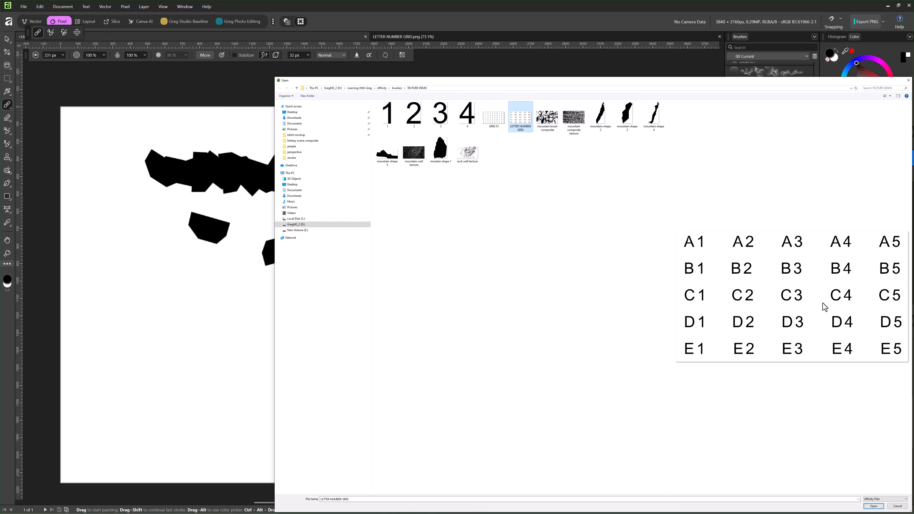
pyautogui.click(873, 506)
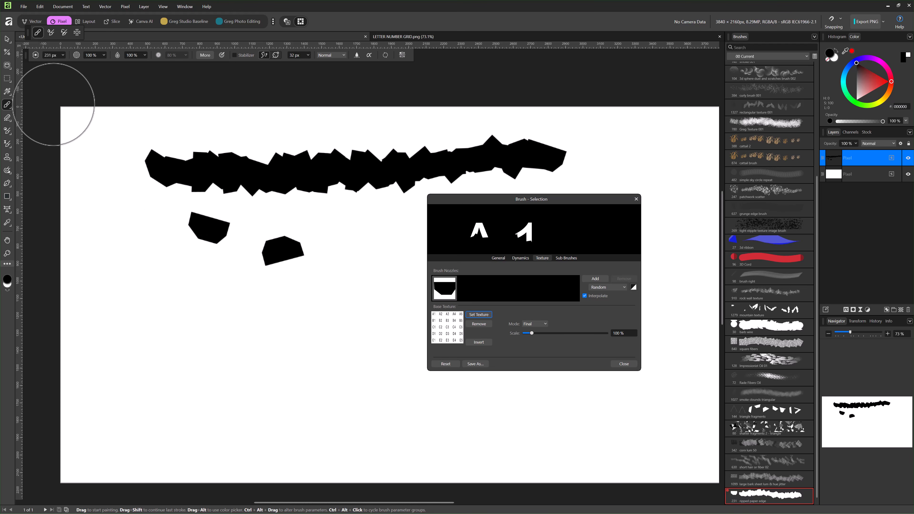
# Move the brush settings clear of the canvas and erase everything painted on the upper Pixel layer
pyautogui.moveTo(521, 200); pyautogui.dragTo(538, 210)
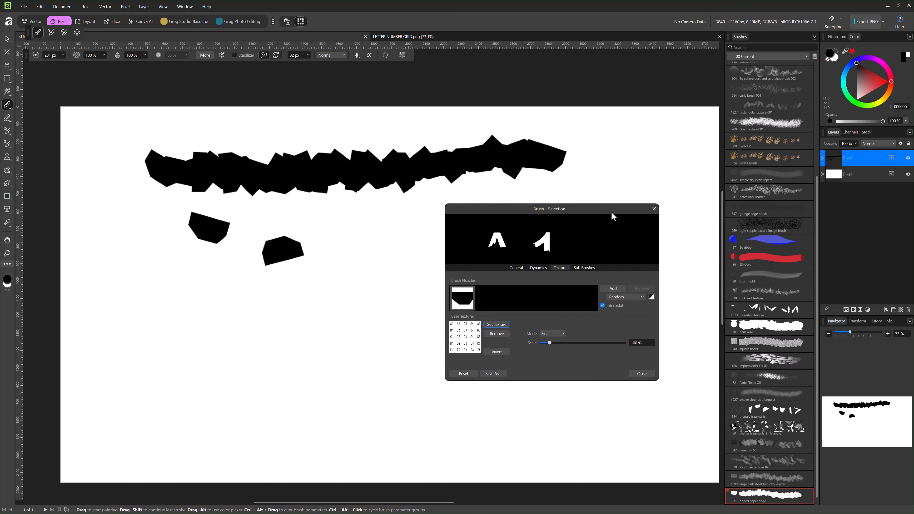
pyautogui.moveTo(616, 212); pyautogui.dragTo(731, 57)
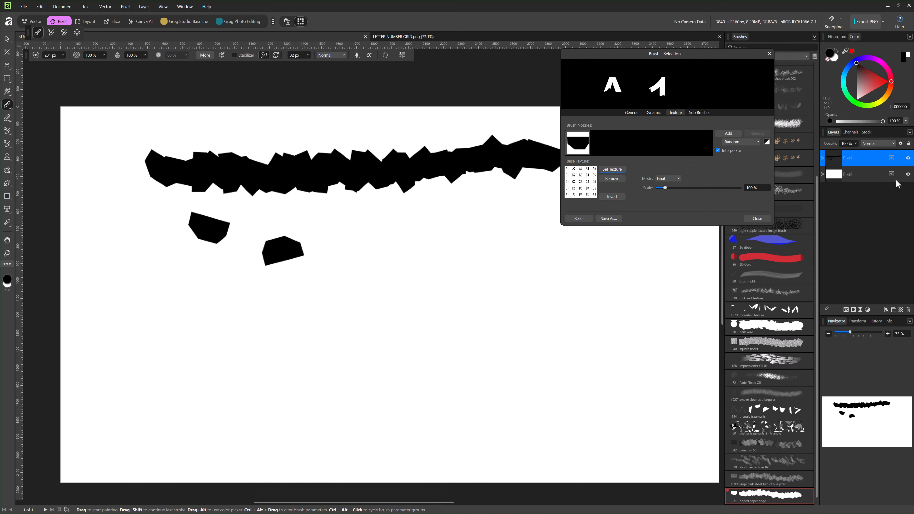
pyautogui.doubleClick(871, 161)
pyautogui.hotkey('ctrl', 'a')
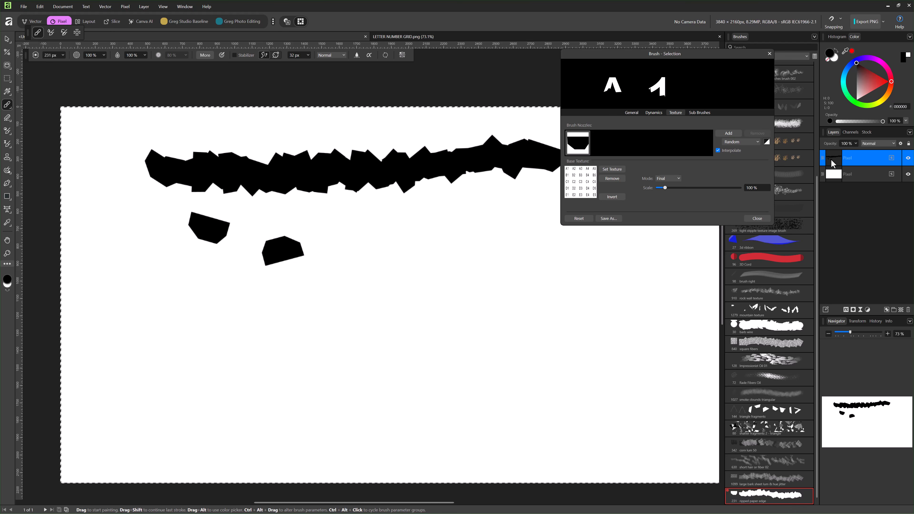
pyautogui.press('Delete')
pyautogui.hotkey('ctrl', 'd')
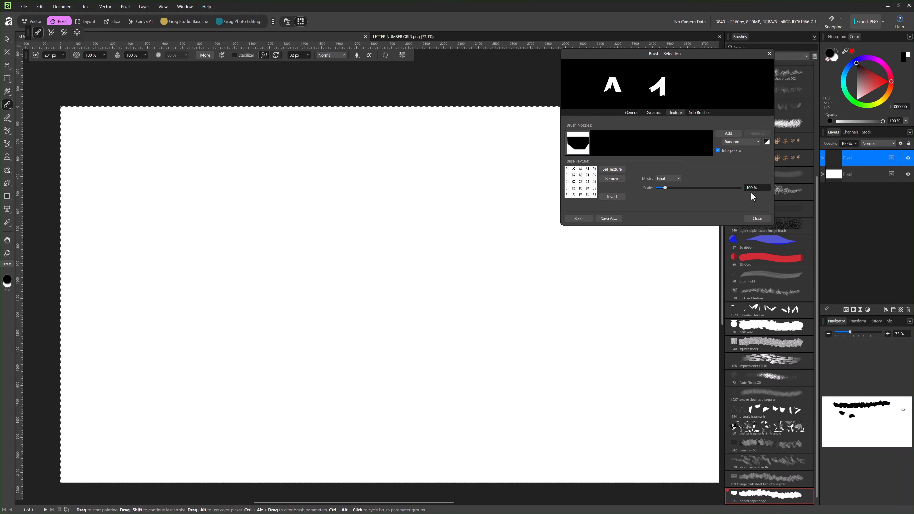
# Paint part of the letter-number texture on the upper Pixel layer and hide the white layer beneath it
pyautogui.moveTo(87, 117)
pyautogui.mouseDown()
pyautogui.moveTo(202, 117)
pyautogui.moveTo(52, 130)
pyautogui.moveTo(238, 140)
pyautogui.moveTo(162, 151)
pyautogui.moveTo(265, 159)
pyautogui.moveTo(246, 152)
pyautogui.moveTo(23, 168)
pyautogui.moveTo(262, 178)
pyautogui.moveTo(72, 206)
pyautogui.moveTo(9, 241)
pyautogui.moveTo(167, 265)
pyautogui.moveTo(348, 265)
pyautogui.moveTo(271, 312)
pyautogui.moveTo(99, 344)
pyautogui.moveTo(66, 382)
pyautogui.moveTo(56, 377)
pyautogui.moveTo(326, 389)
pyautogui.moveTo(327, 396)
pyautogui.moveTo(447, 261)
pyautogui.mouseUp()
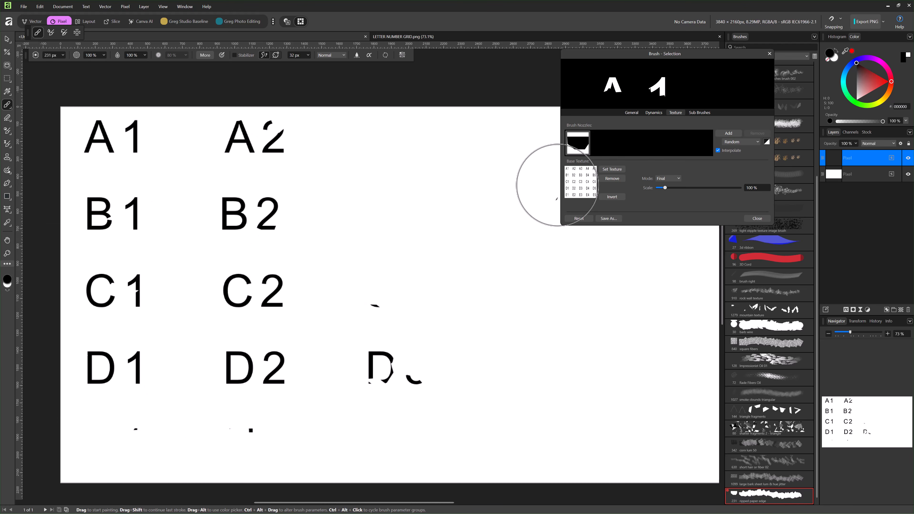
pyautogui.click(558, 185)
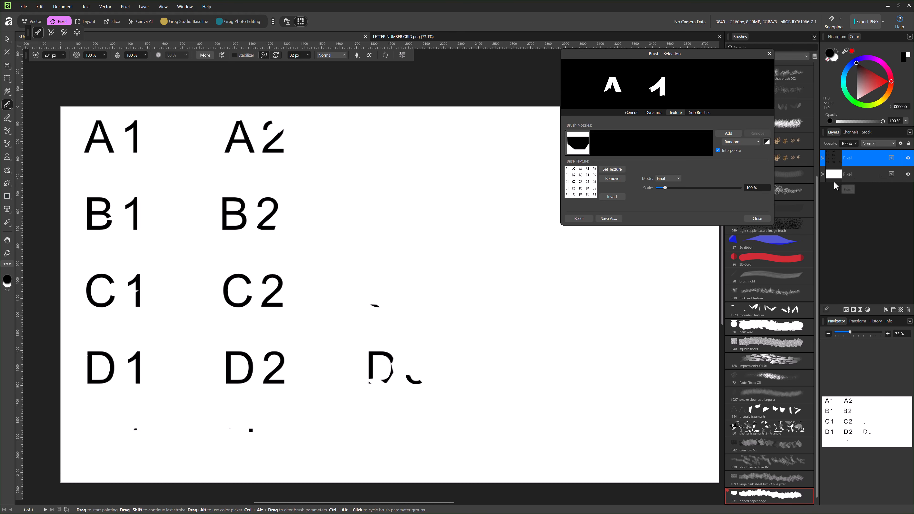
pyautogui.click(906, 176)
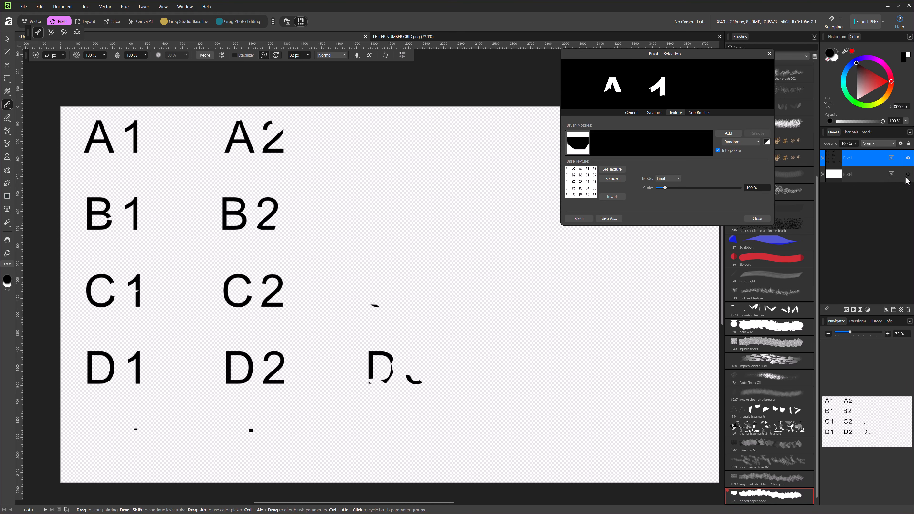
# Enlarge the brush to 708 px and paint across the canvas to fill in the letter-number grid from A1 to E5
pyautogui.moveTo(30, 135)
pyautogui.mouseDown()
pyautogui.moveTo(280, 128)
pyautogui.moveTo(3, 173)
pyautogui.moveTo(10, 341)
pyautogui.moveTo(133, 409)
pyautogui.moveTo(116, 395)
pyautogui.moveTo(240, 354)
pyautogui.mouseUp()
pyautogui.press(']')
pyautogui.press(']')
pyautogui.press(']')
pyautogui.press(']')
pyautogui.press(']')
pyautogui.press(']')
pyautogui.press(']')
pyautogui.press(']')
pyautogui.press(']')
pyautogui.press(']')
pyautogui.press(']')
pyautogui.press(']')
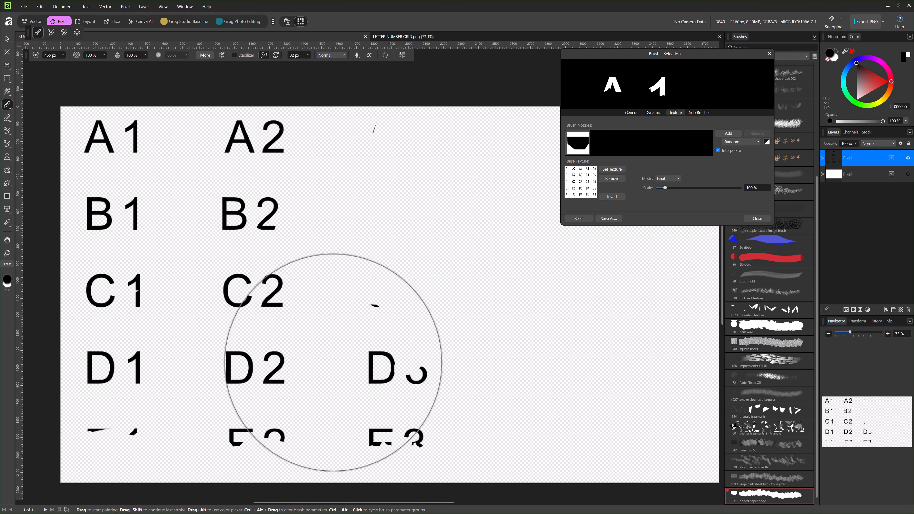
pyautogui.moveTo(230, 414)
pyautogui.mouseDown()
pyautogui.moveTo(104, 415)
pyautogui.moveTo(401, 410)
pyautogui.moveTo(520, 352)
pyautogui.moveTo(576, 388)
pyautogui.moveTo(312, 296)
pyautogui.moveTo(302, 152)
pyautogui.mouseUp()
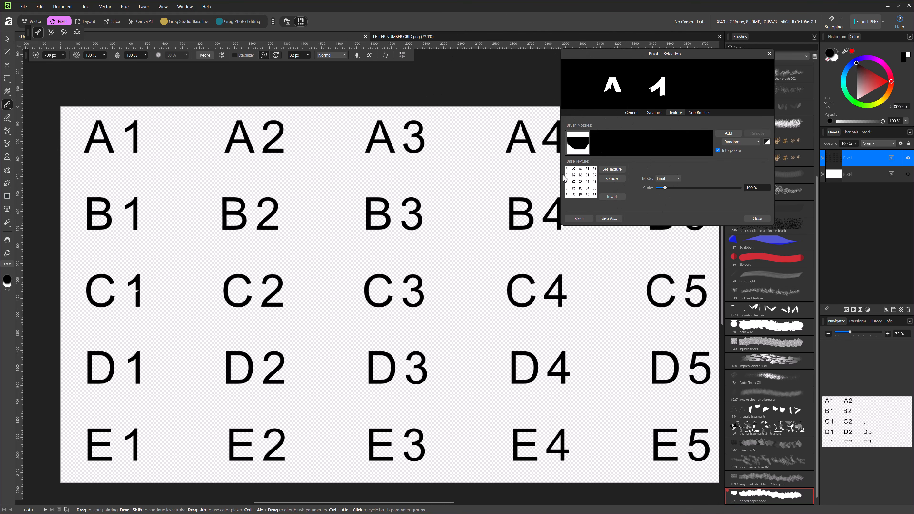
pyautogui.click(578, 186)
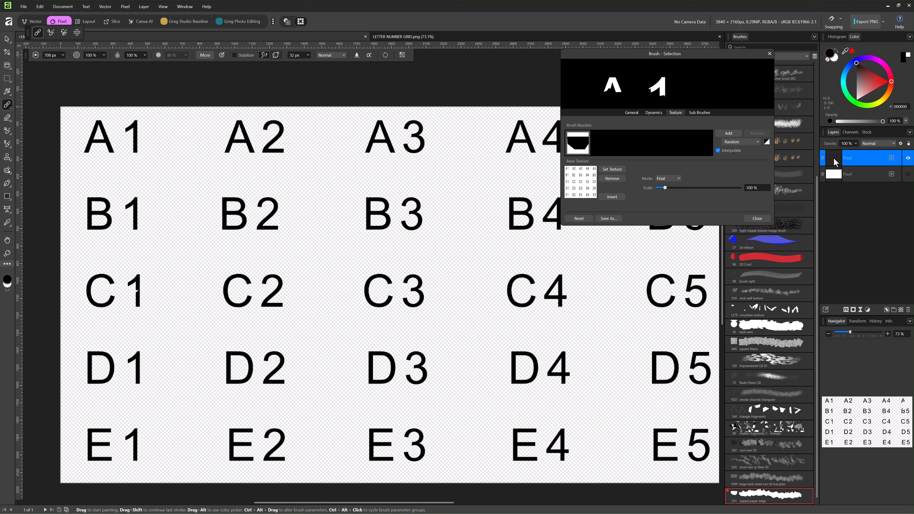
# Clear the painted grid from the upper Pixel layer and set the brush's base texture scale to 10 %
pyautogui.hotkey('ctrl', 'a')
pyautogui.press('Delete')
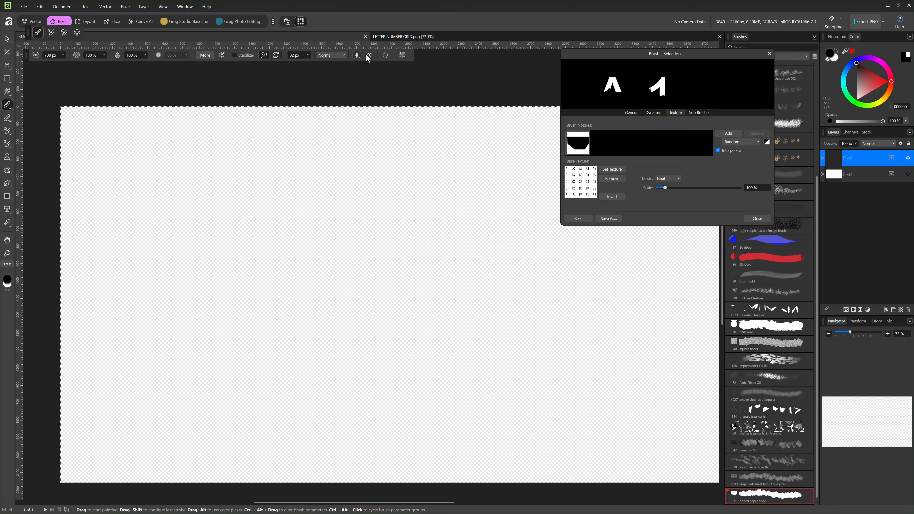
pyautogui.click(387, 38)
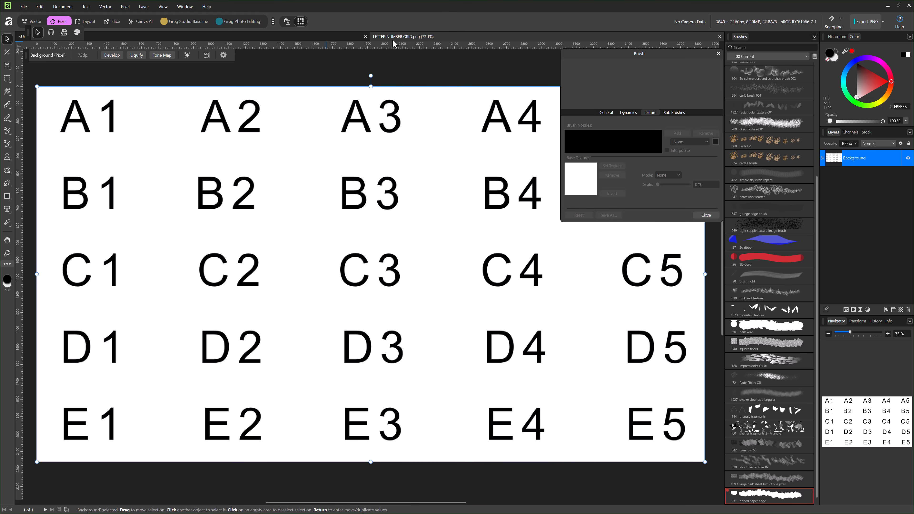
pyautogui.click(260, 37)
pyautogui.moveTo(665, 188); pyautogui.dragTo(657, 190)
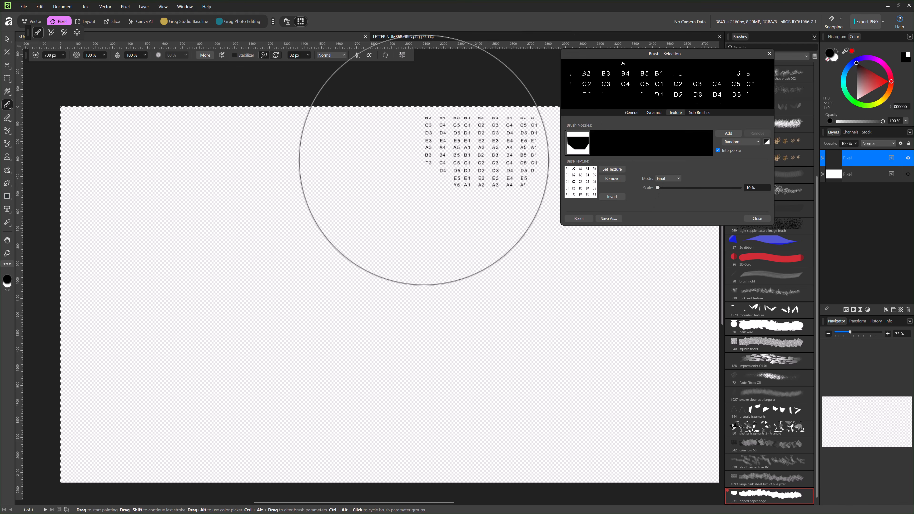
# Paint the small repeating letter-number texture over the canvas's upper-left area and in separate patches elsewhere
pyautogui.moveTo(123, 138)
pyautogui.mouseDown()
pyautogui.moveTo(319, 160)
pyautogui.moveTo(296, 126)
pyautogui.moveTo(90, 243)
pyautogui.moveTo(55, 239)
pyautogui.moveTo(72, 116)
pyautogui.moveTo(90, 169)
pyautogui.moveTo(166, 250)
pyautogui.mouseUp()
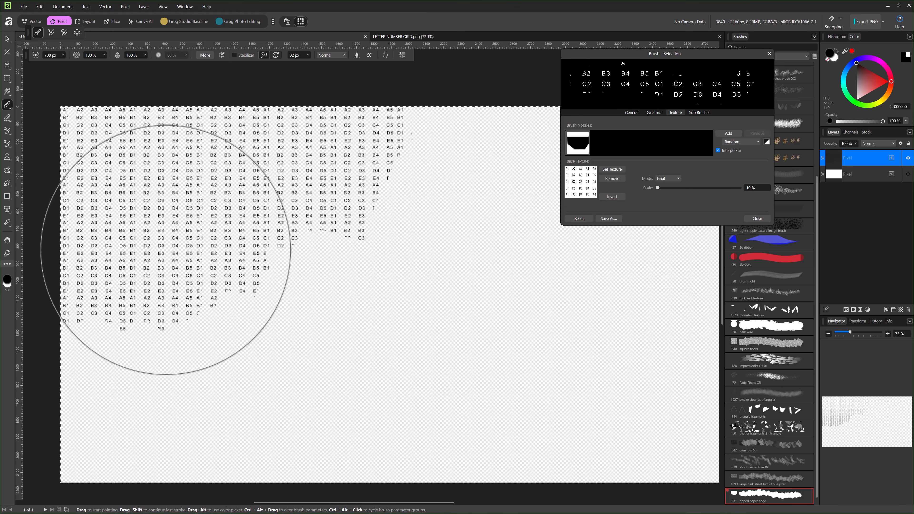
pyautogui.moveTo(480, 231)
pyautogui.mouseDown()
pyautogui.moveTo(433, 237)
pyautogui.moveTo(426, 315)
pyautogui.moveTo(316, 386)
pyautogui.moveTo(583, 398)
pyautogui.moveTo(588, 384)
pyautogui.moveTo(643, 357)
pyautogui.moveTo(674, 266)
pyautogui.moveTo(686, 268)
pyautogui.mouseUp()
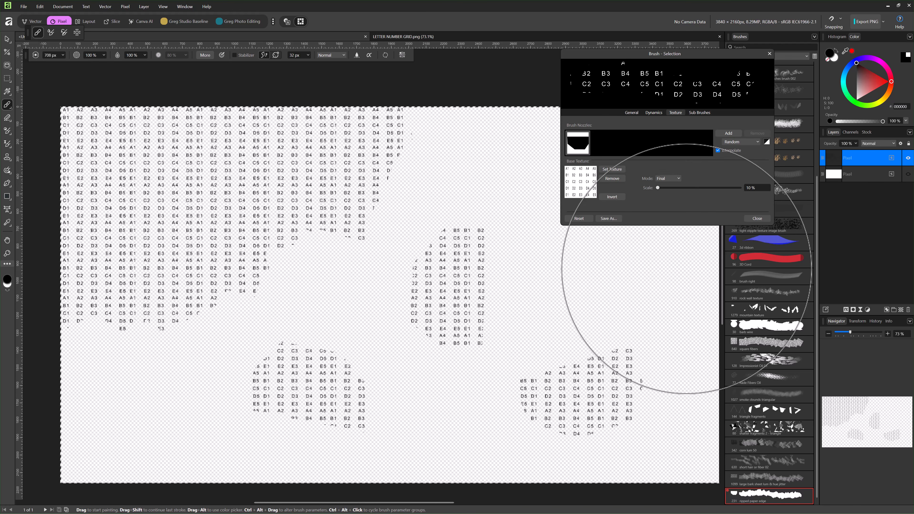
# Stamp single dabs of the textured brush at several spots around the existing patches, undoing each dab
pyautogui.click(609, 284)
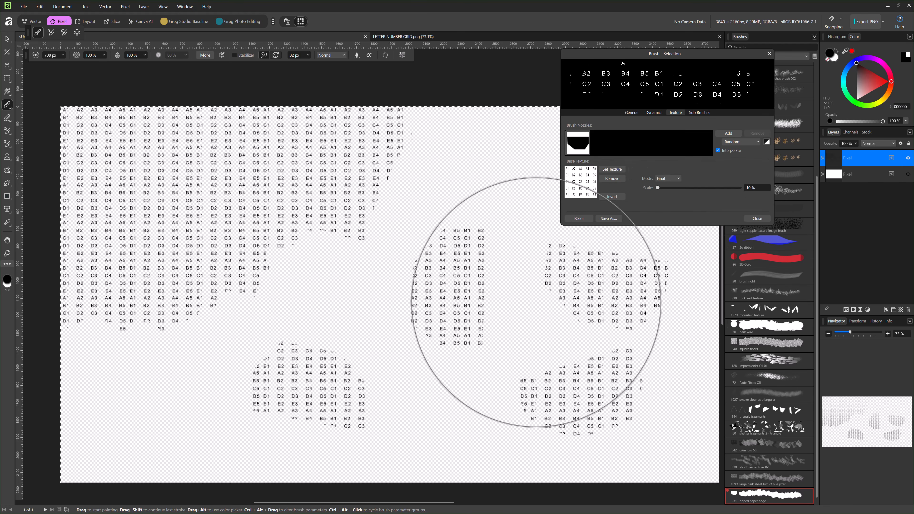
pyautogui.hotkey('ctrl', 'z')
pyautogui.click(478, 290)
pyautogui.hotkey('ctrl', 'z')
pyautogui.click(553, 197)
pyautogui.hotkey('ctrl', 'z')
pyautogui.click(523, 236)
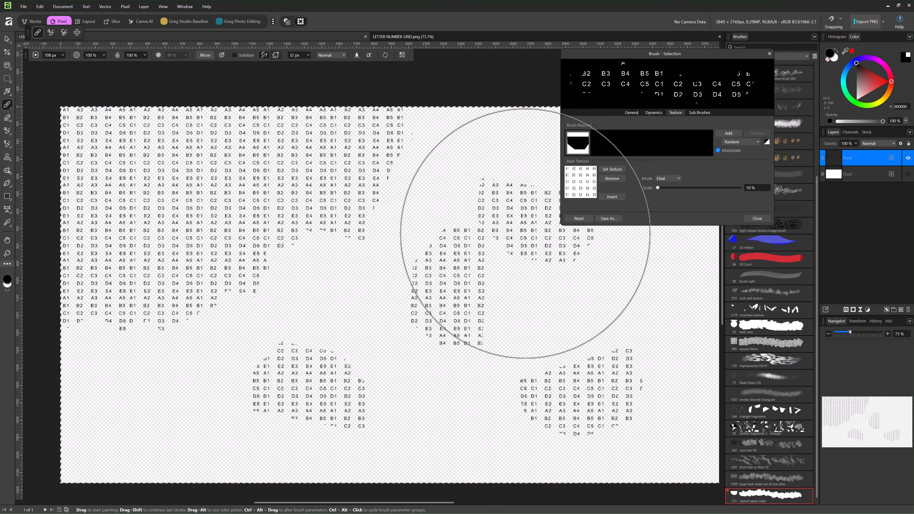
pyautogui.hotkey('ctrl', 'z')
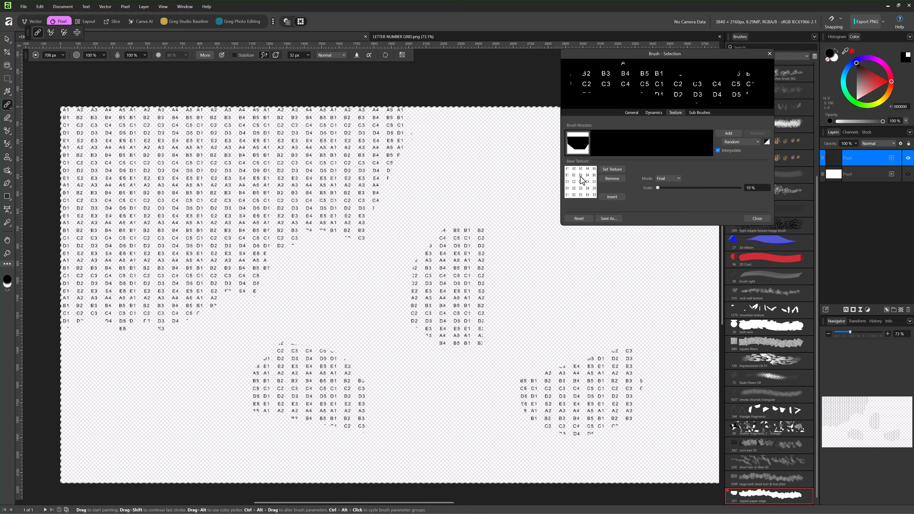
pyautogui.click(538, 292)
pyautogui.hotkey('ctrl', 'z')
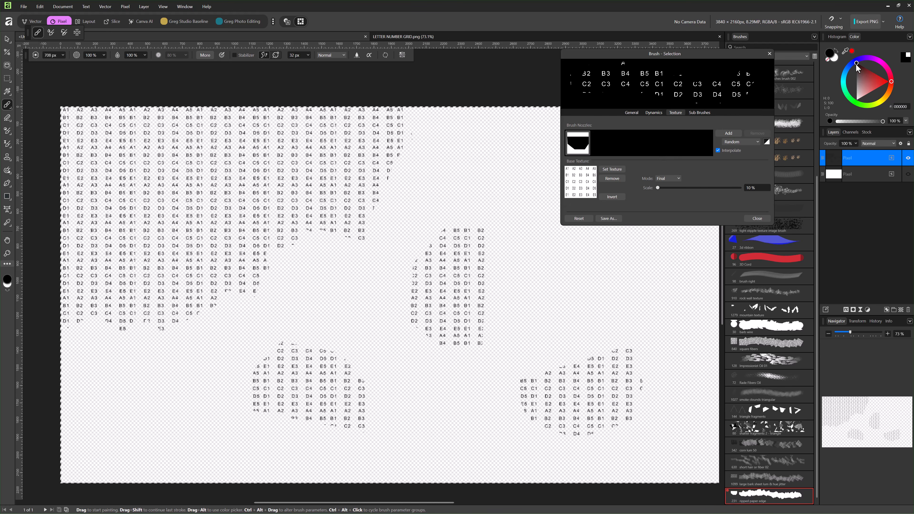
# Change the brush colour to blue 1F00FF and paint over the black texture to cover nearly the whole canvas
pyautogui.moveTo(865, 57); pyautogui.dragTo(859, 60)
pyautogui.moveTo(425, 170)
pyautogui.mouseDown()
pyautogui.moveTo(402, 184)
pyautogui.moveTo(239, 177)
pyautogui.moveTo(158, 204)
pyautogui.moveTo(247, 368)
pyautogui.moveTo(492, 390)
pyautogui.moveTo(533, 366)
pyautogui.moveTo(411, 360)
pyautogui.moveTo(410, 342)
pyautogui.mouseUp()
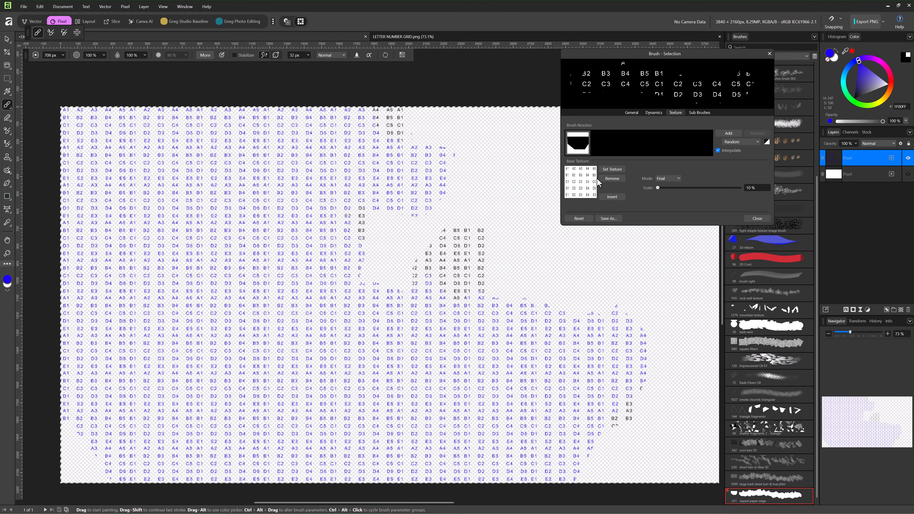
pyautogui.moveTo(486, 220)
pyautogui.mouseDown()
pyautogui.moveTo(358, 246)
pyautogui.moveTo(430, 244)
pyautogui.moveTo(453, 143)
pyautogui.moveTo(612, 193)
pyautogui.moveTo(461, 240)
pyautogui.moveTo(582, 355)
pyautogui.moveTo(632, 475)
pyautogui.moveTo(672, 445)
pyautogui.moveTo(715, 357)
pyautogui.moveTo(641, 259)
pyautogui.moveTo(538, 157)
pyautogui.moveTo(440, 118)
pyautogui.moveTo(295, 121)
pyautogui.moveTo(131, 222)
pyautogui.moveTo(141, 458)
pyautogui.moveTo(438, 365)
pyautogui.mouseUp()
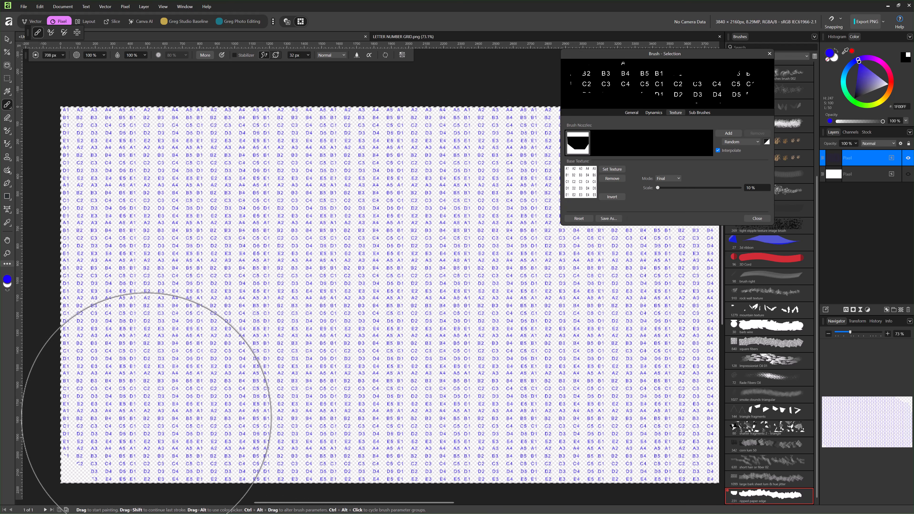
pyautogui.moveTo(147, 418)
pyautogui.mouseDown()
pyautogui.moveTo(105, 455)
pyautogui.moveTo(117, 421)
pyautogui.moveTo(72, 234)
pyautogui.mouseUp()
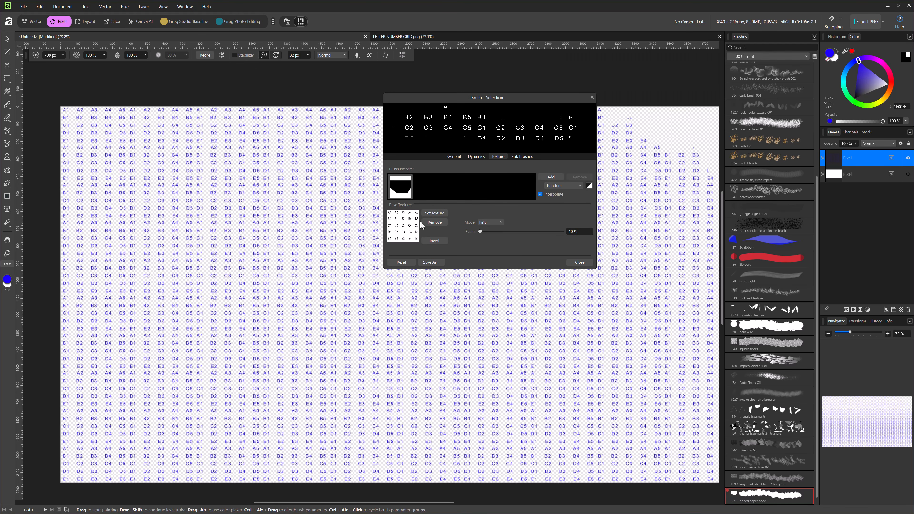
# Remove the brush's base texture and add the number images 1 and 2 as brush nozzles
pyautogui.click(427, 223)
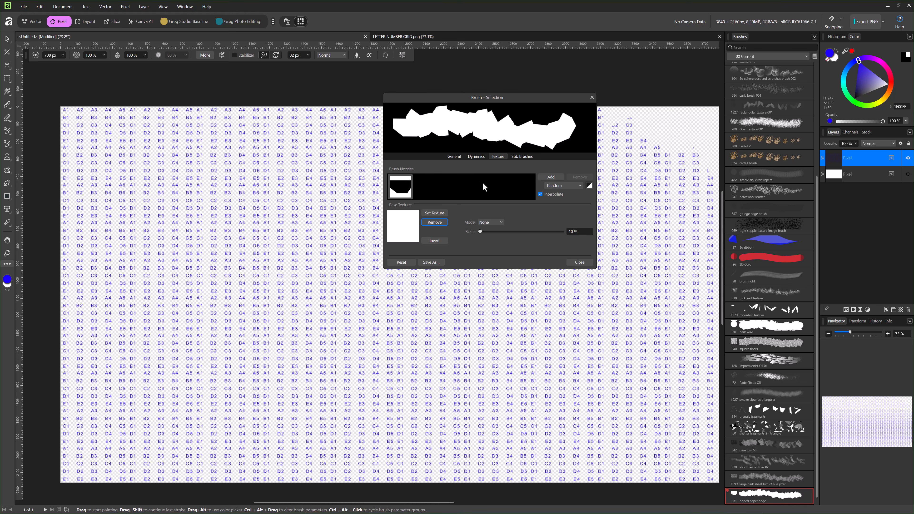
pyautogui.click(548, 179)
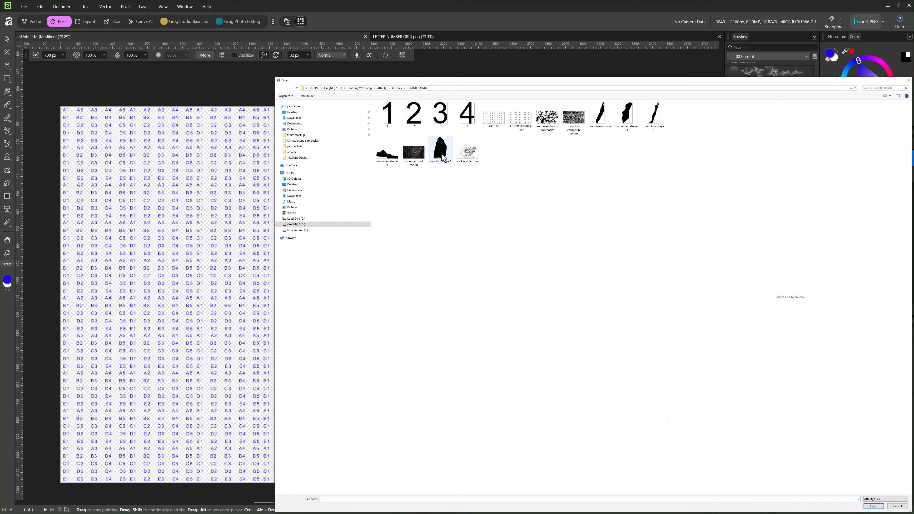
pyautogui.click(388, 124)
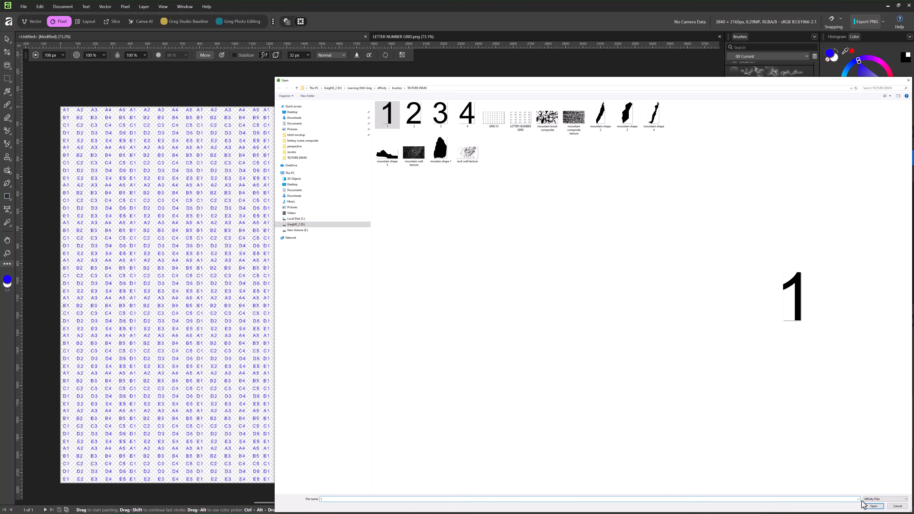
pyautogui.click(874, 507)
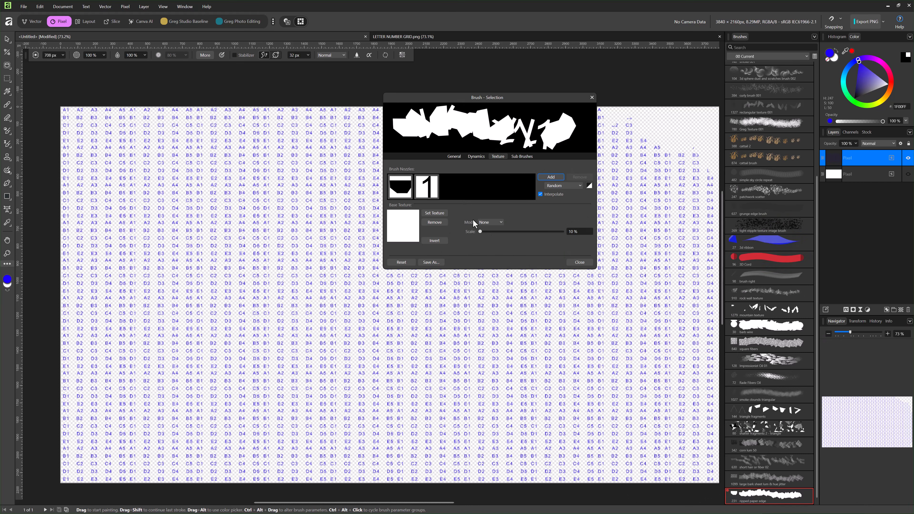
pyautogui.click(543, 177)
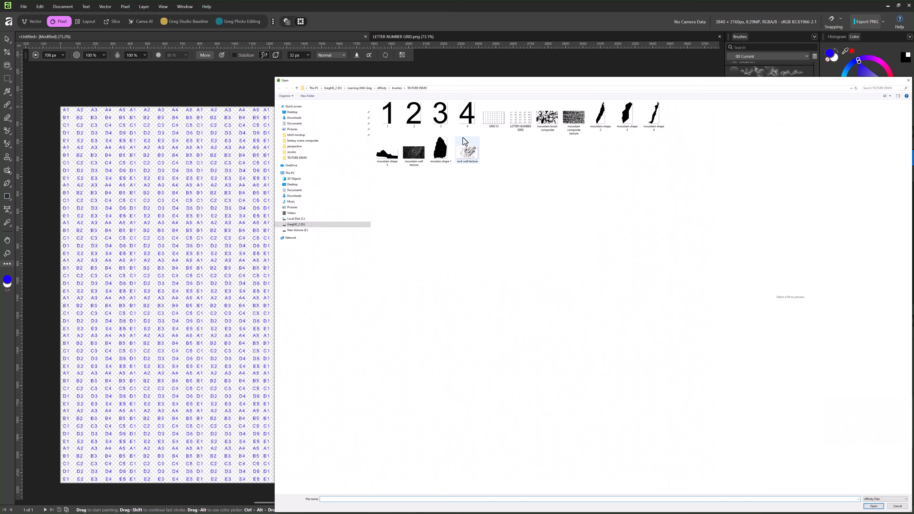
pyautogui.click(414, 115)
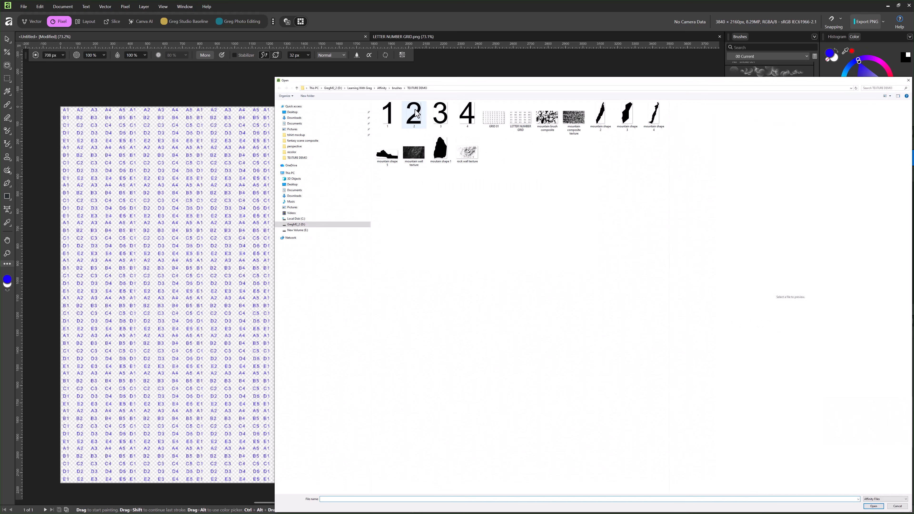
pyautogui.click(874, 506)
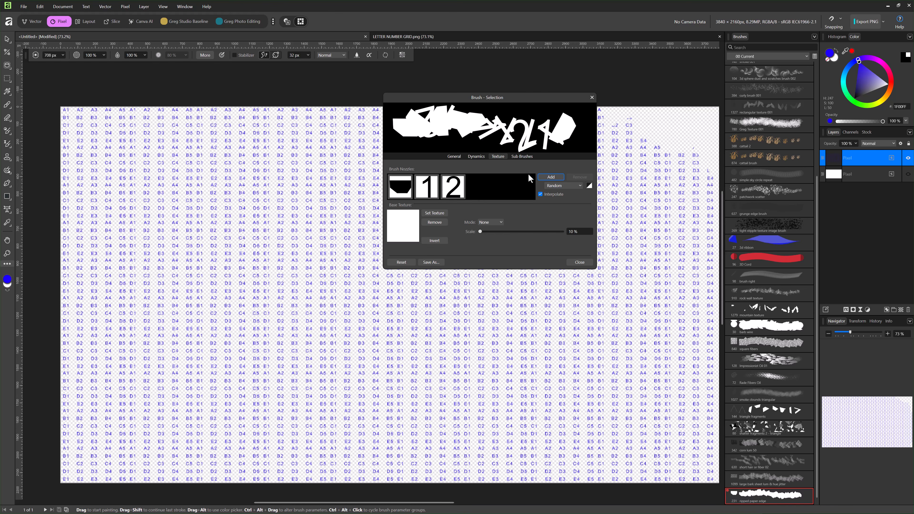
# Add the number images 3 and 4 as brush nozzles and remove the original ripped-paper nozzle
pyautogui.click(543, 176)
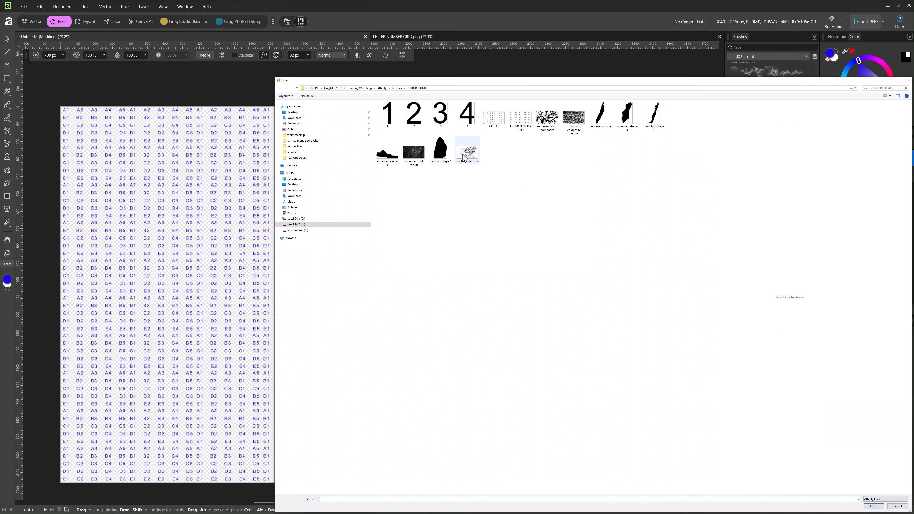
pyautogui.click(437, 114)
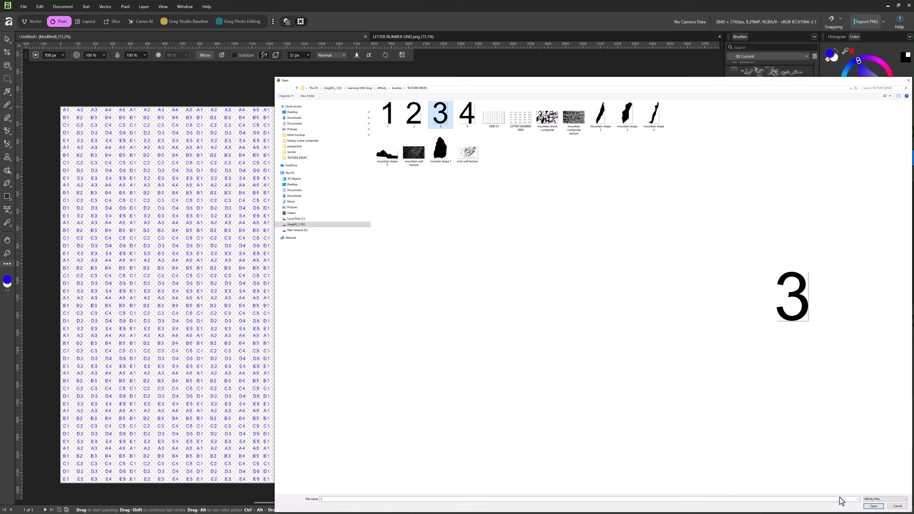
pyautogui.click(875, 507)
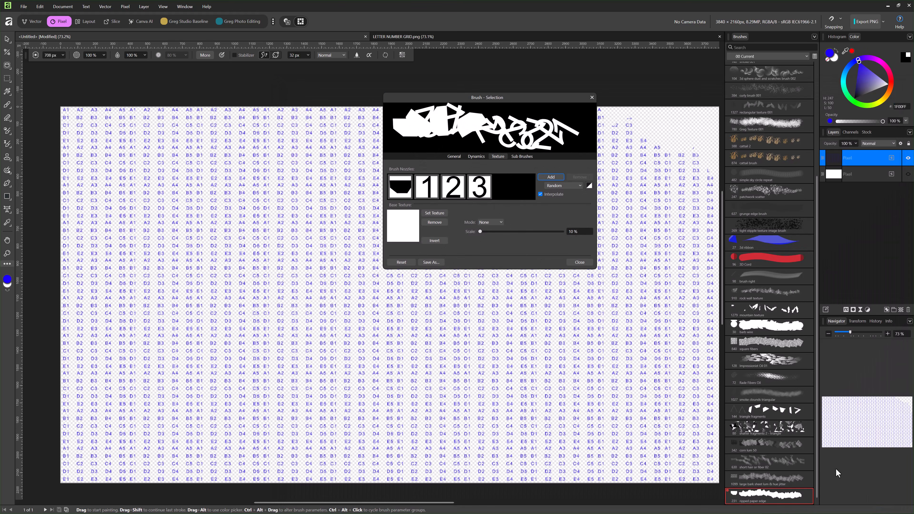
pyautogui.click(543, 178)
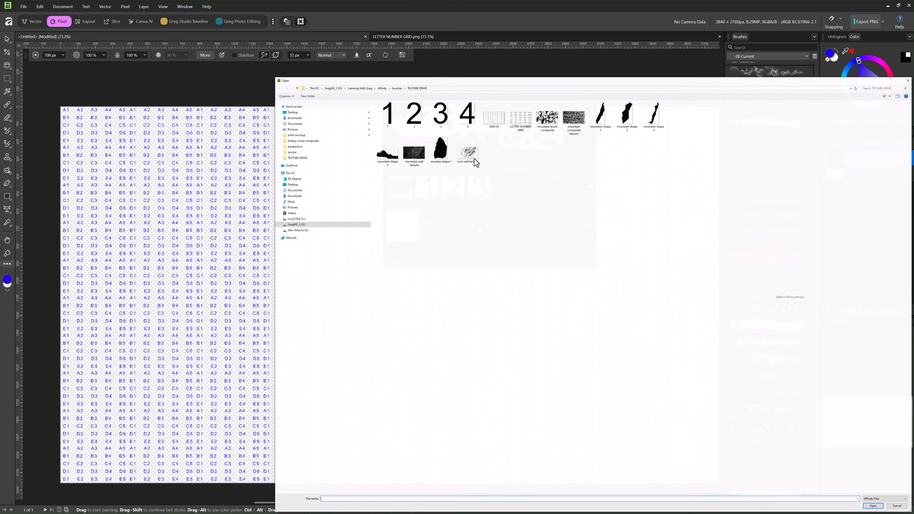
pyautogui.click(467, 116)
pyautogui.click(874, 506)
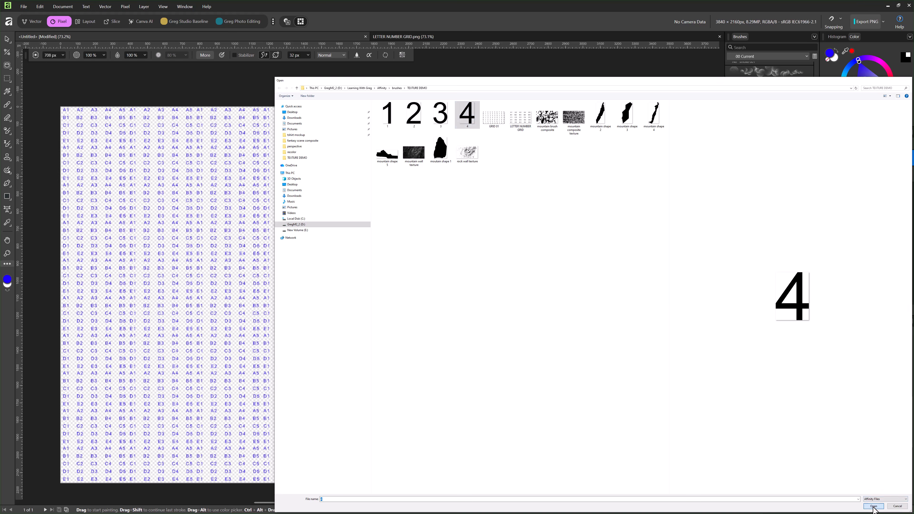
pyautogui.click(396, 186)
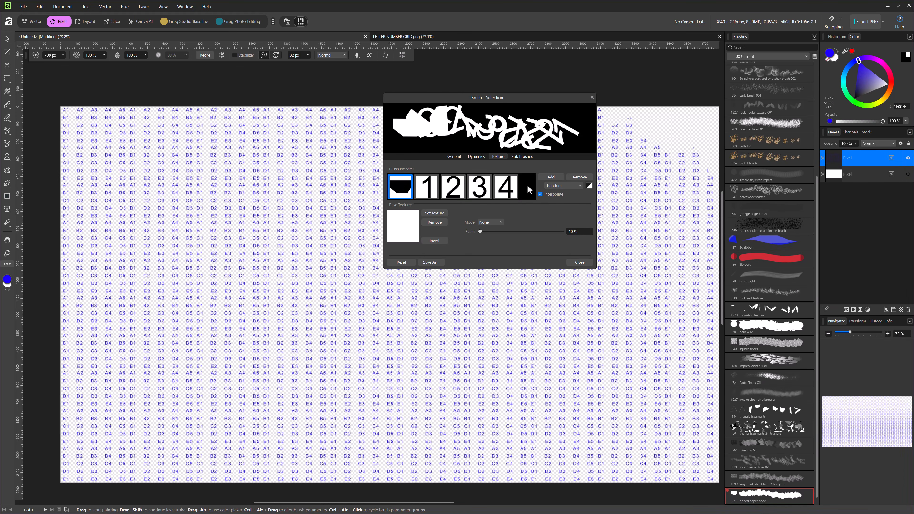
pyautogui.click(578, 177)
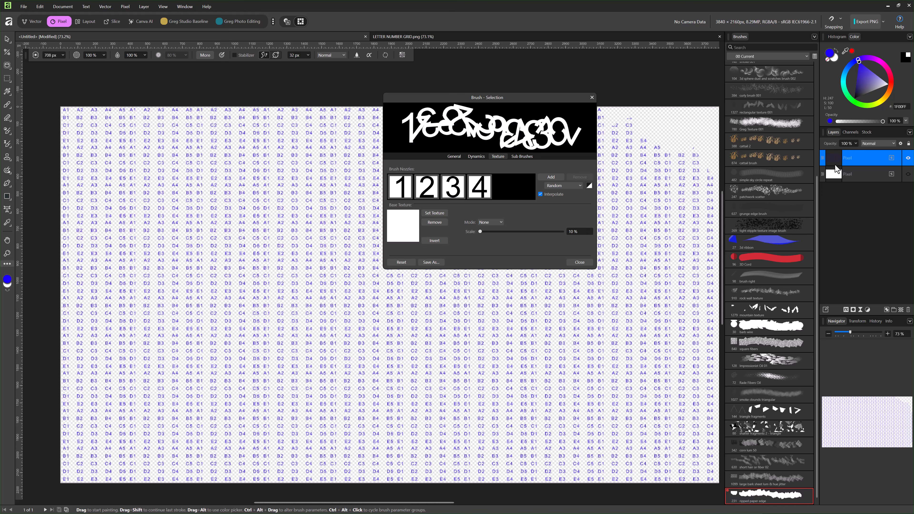
# Clear the blue grid from the upper Pixel layer and set the brush spacing to 72 %
pyautogui.hotkey('ctrl', 'a')
pyautogui.press('Delete')
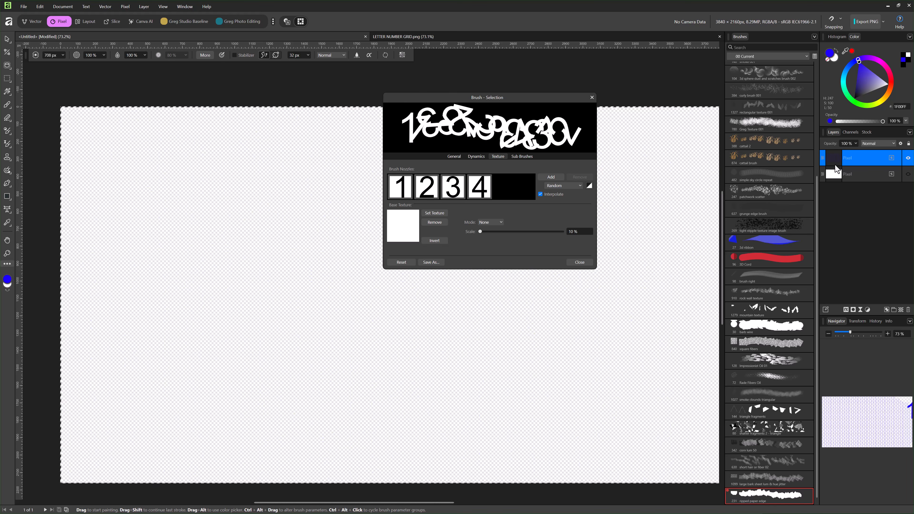
pyautogui.click(455, 157)
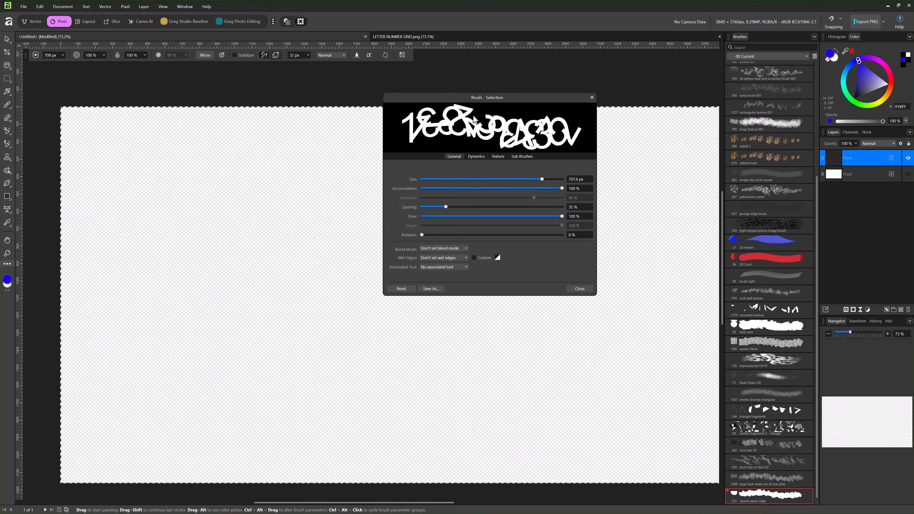
pyautogui.moveTo(488, 92); pyautogui.dragTo(600, 89)
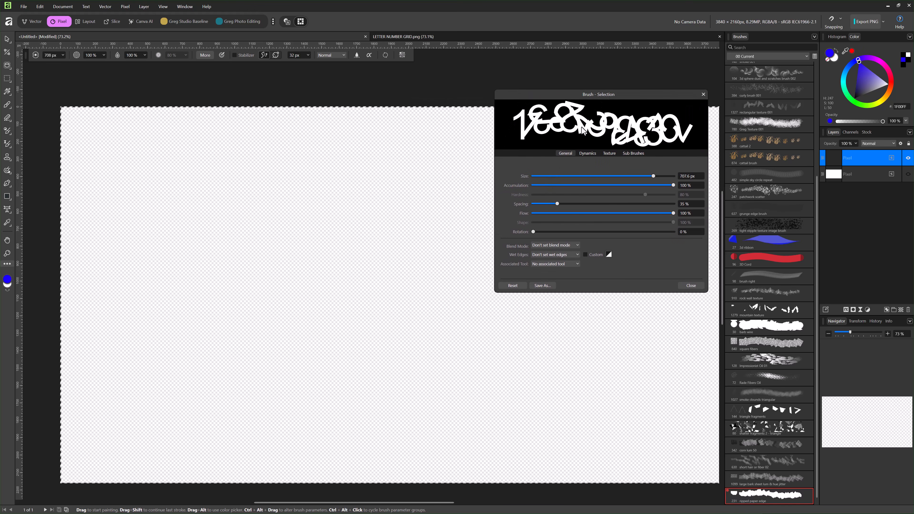
pyautogui.moveTo(557, 204)
pyautogui.mouseDown()
pyautogui.moveTo(594, 203)
pyautogui.moveTo(564, 204)
pyautogui.moveTo(595, 201)
pyautogui.moveTo(584, 202)
pyautogui.mouseUp()
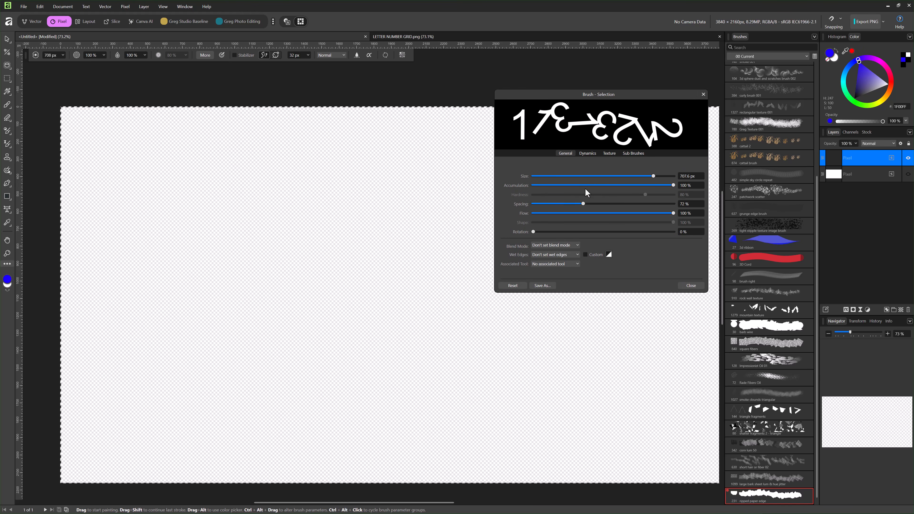
# Reduce the brush size to 314 px and paint three horizontal rows of random numbers across the canvas
pyautogui.click(609, 154)
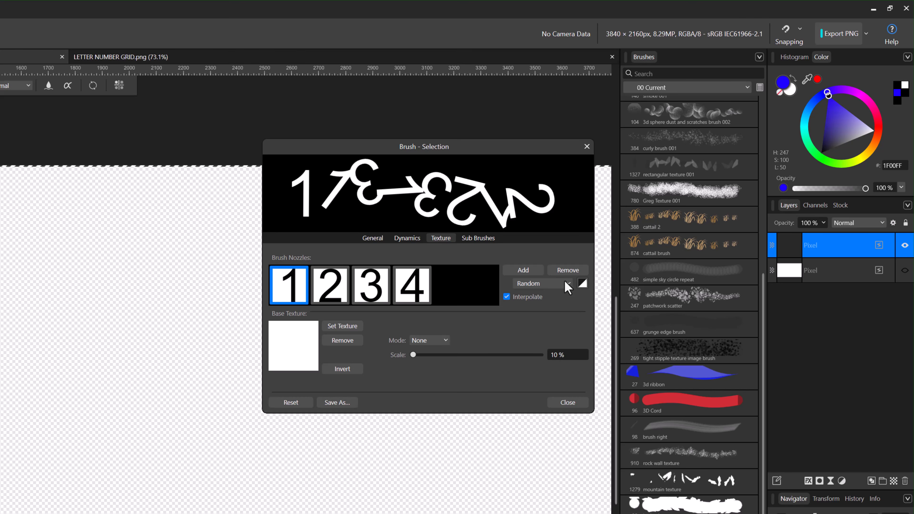
pyautogui.click(568, 285)
pyautogui.click(568, 286)
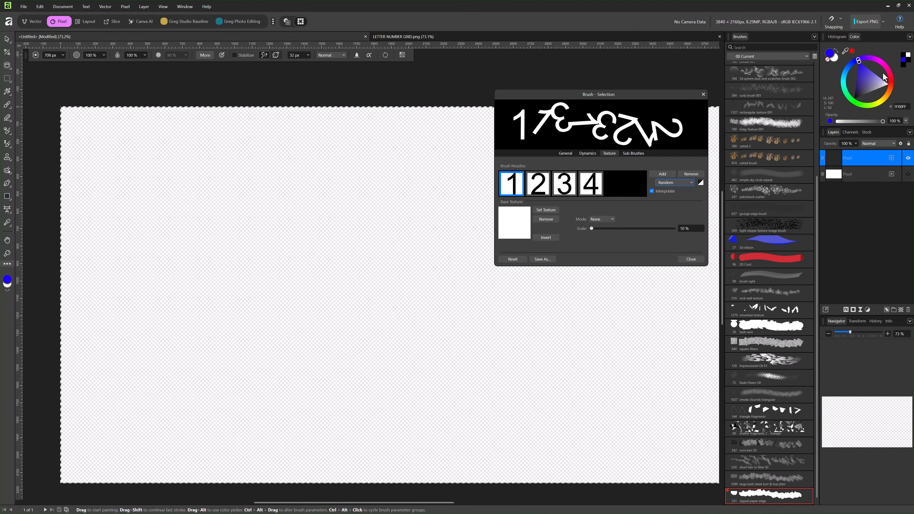
pyautogui.press('[')
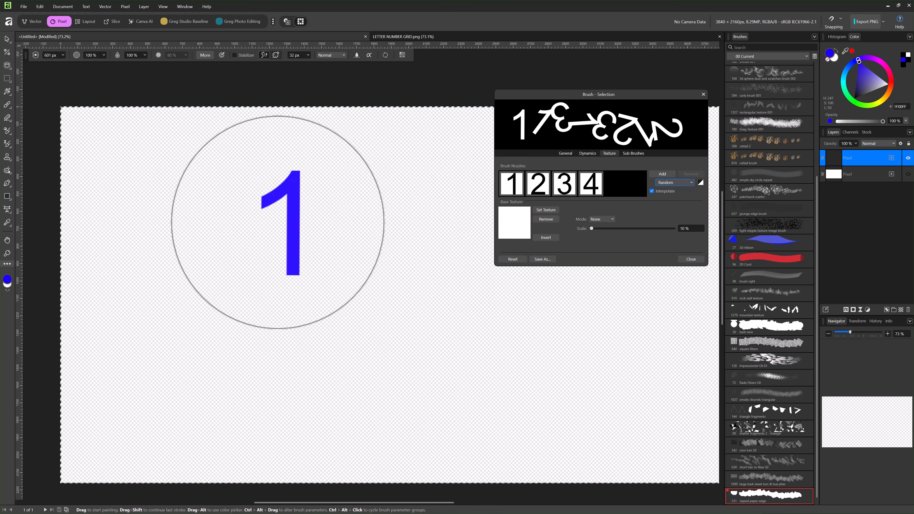
pyautogui.press('[')
pyautogui.press('[')
pyautogui.press('[')
pyautogui.press('[')
pyautogui.moveTo(117, 184); pyautogui.dragTo(694, 162)
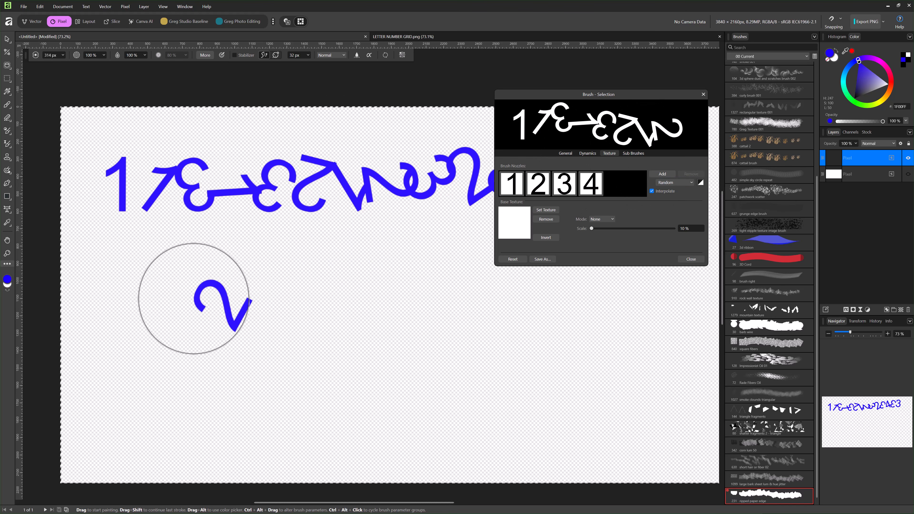
pyautogui.moveTo(194, 298)
pyautogui.mouseDown()
pyautogui.moveTo(374, 286)
pyautogui.moveTo(666, 288)
pyautogui.mouseUp()
pyautogui.moveTo(104, 355)
pyautogui.mouseDown()
pyautogui.moveTo(262, 357)
pyautogui.moveTo(583, 353)
pyautogui.mouseUp()
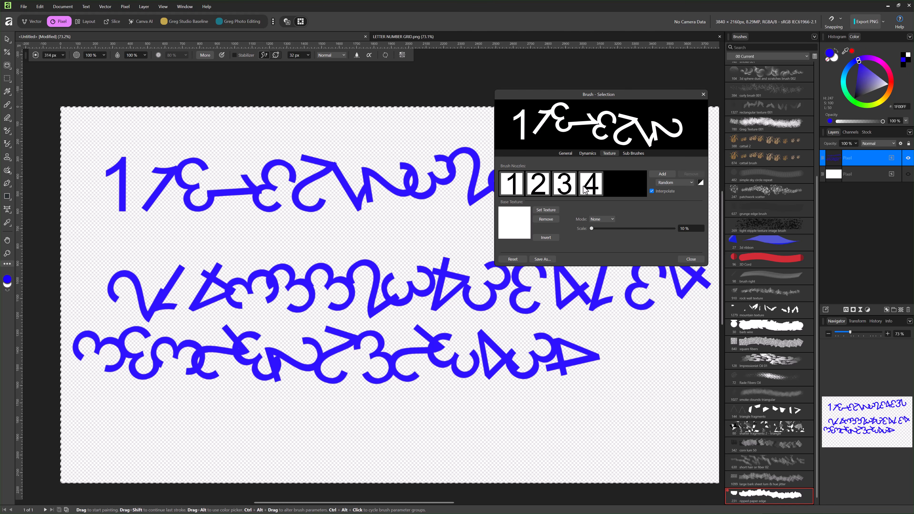
pyautogui.click(565, 153)
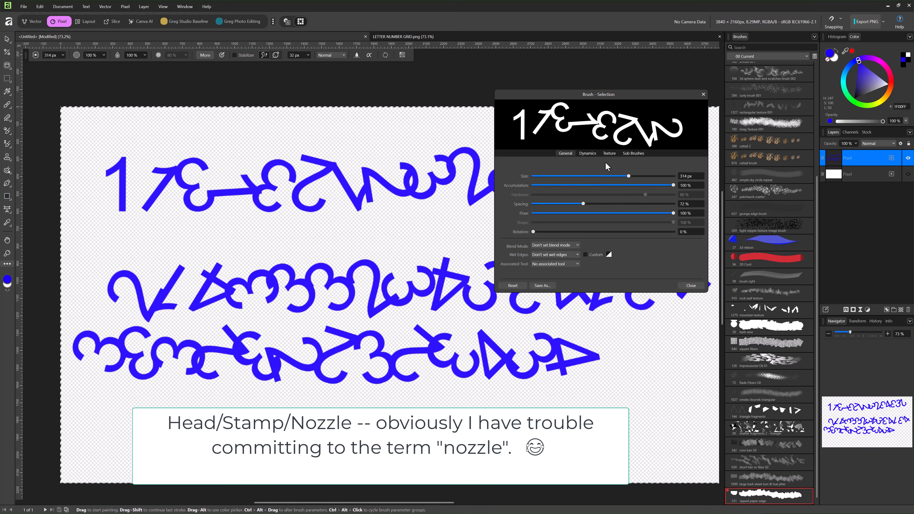
pyautogui.click(608, 154)
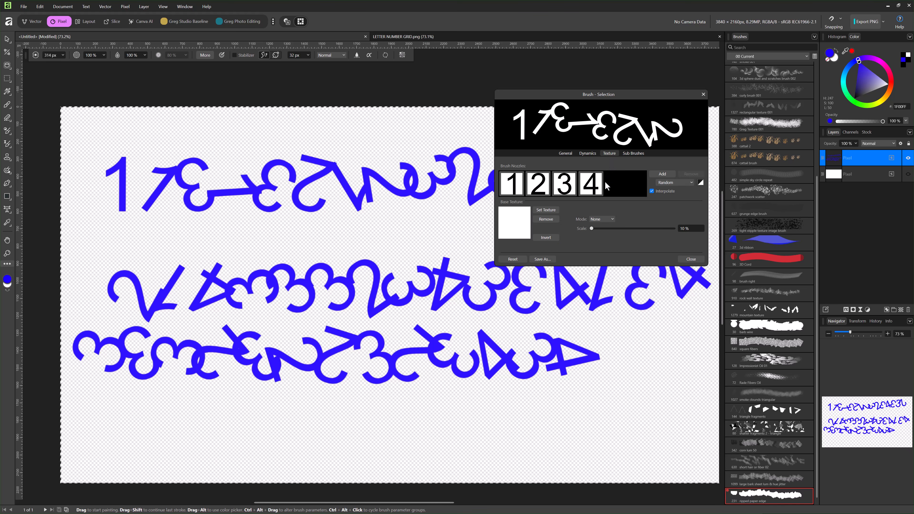
pyautogui.click(499, 363)
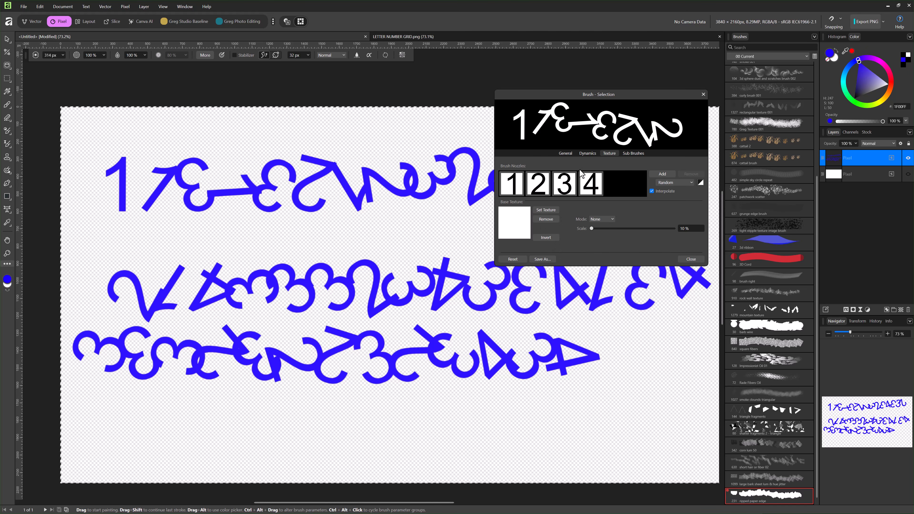
pyautogui.click(566, 154)
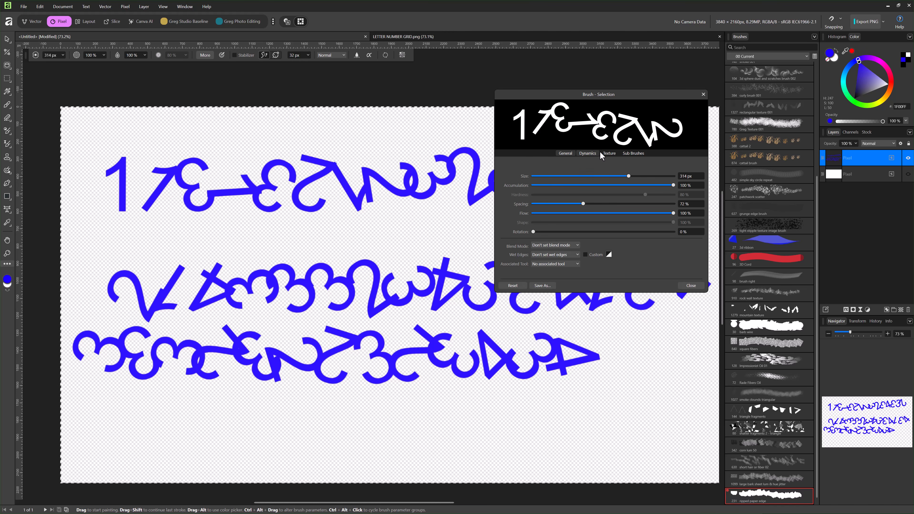
pyautogui.click(608, 154)
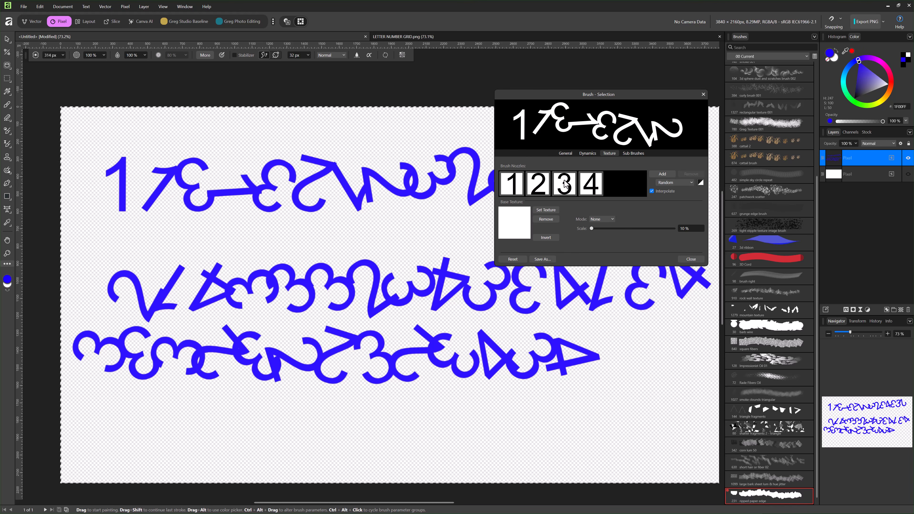
# Paint a dense stroke below the number rows with 6 % brush spacing, and set the spacing to 17 %
pyautogui.click(566, 153)
pyautogui.moveTo(578, 202); pyautogui.dragTo(536, 207)
pyautogui.moveTo(302, 382); pyautogui.dragTo(324, 410)
pyautogui.moveTo(476, 414)
pyautogui.mouseDown()
pyautogui.moveTo(259, 407)
pyautogui.moveTo(532, 396)
pyautogui.mouseUp()
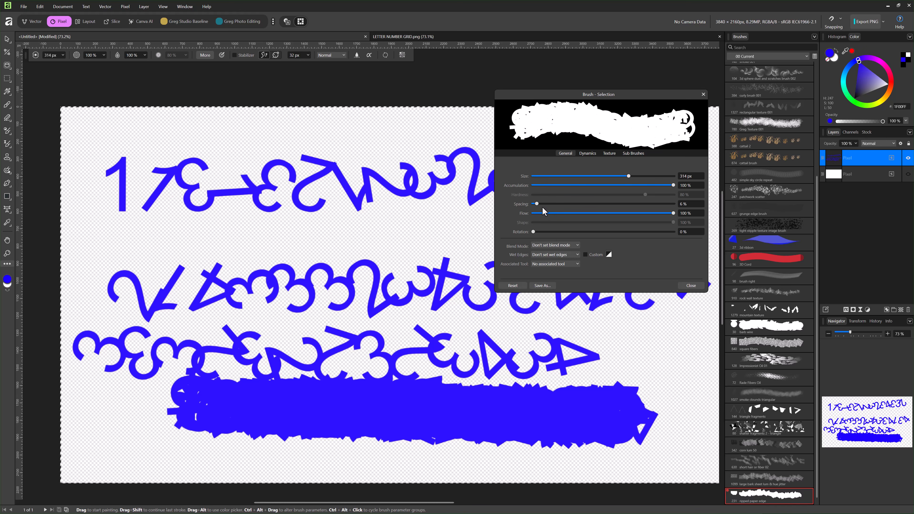
pyautogui.moveTo(537, 204); pyautogui.dragTo(545, 204)
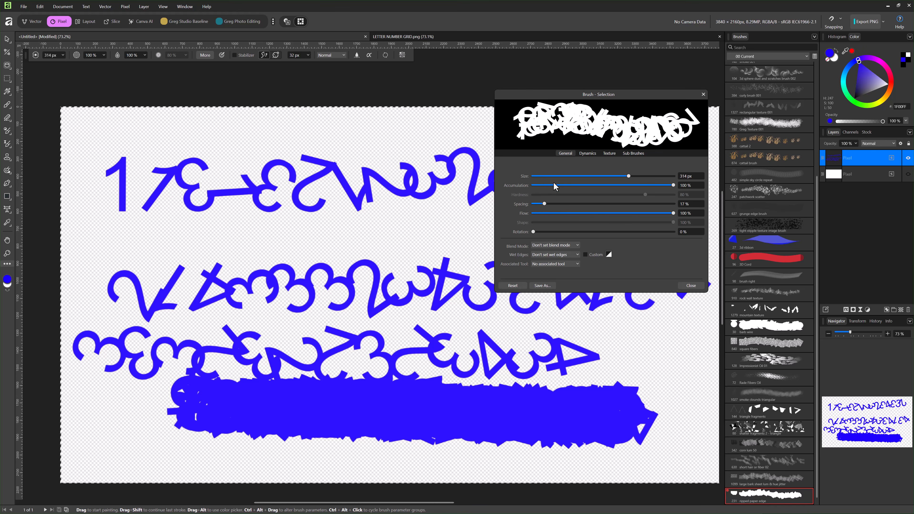
pyautogui.click(606, 153)
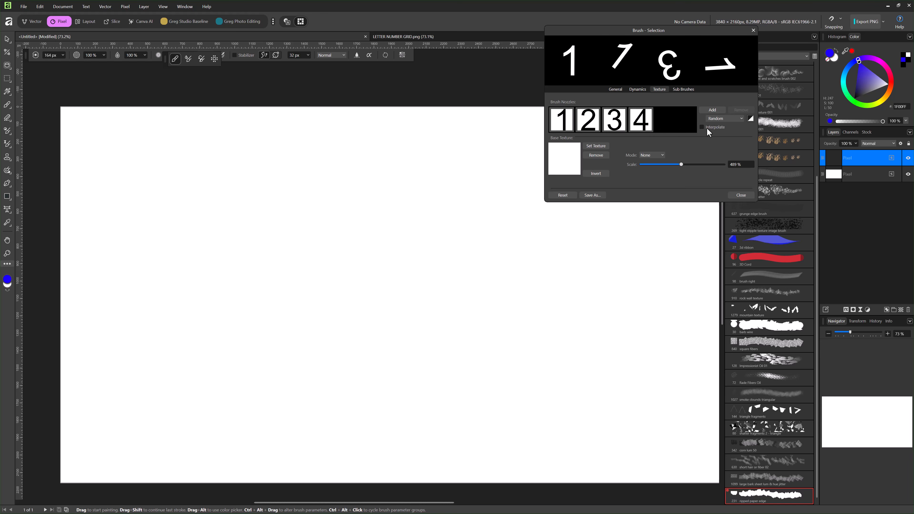
# Set the brush nozzle selection to Pressure, paint a large loop of numbers with gradually increasing pressure, and undo its stray end
pyautogui.click(723, 118)
pyautogui.click(716, 145)
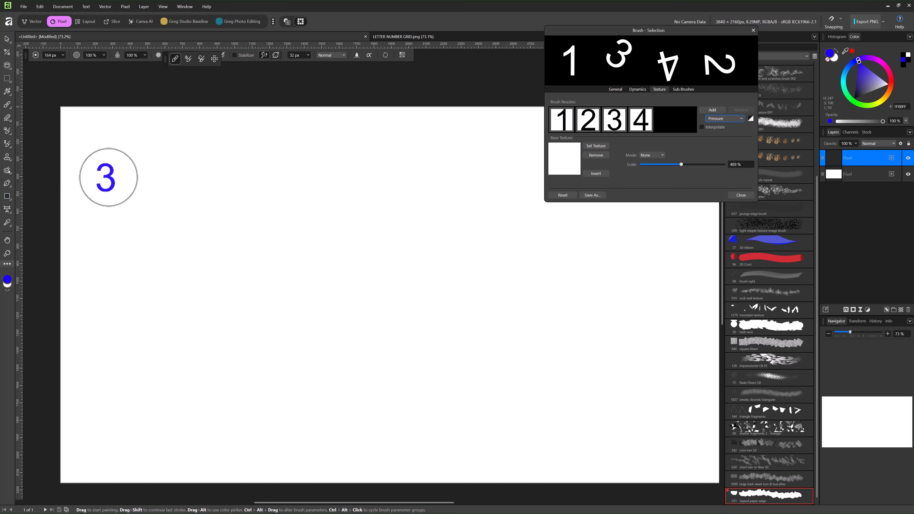
pyautogui.click(129, 173)
pyautogui.click(204, 165)
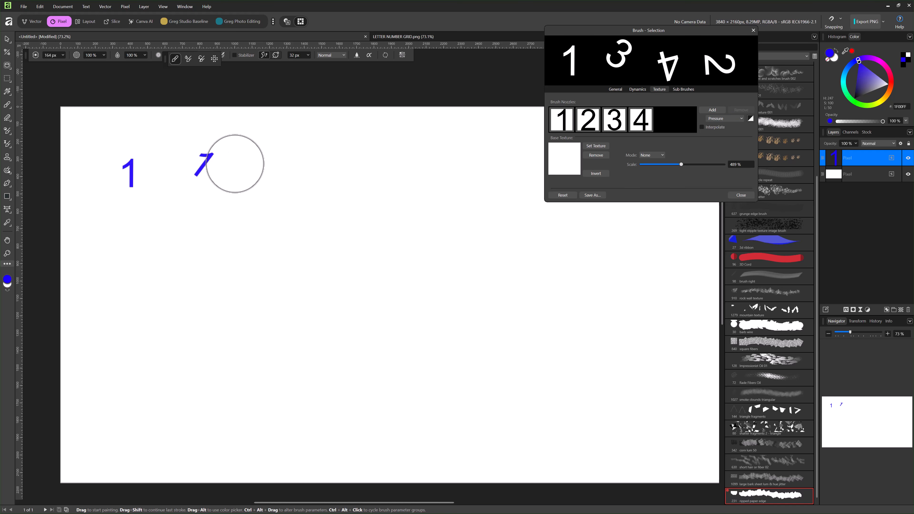
pyautogui.click(249, 164)
pyautogui.click(298, 166)
pyautogui.click(347, 160)
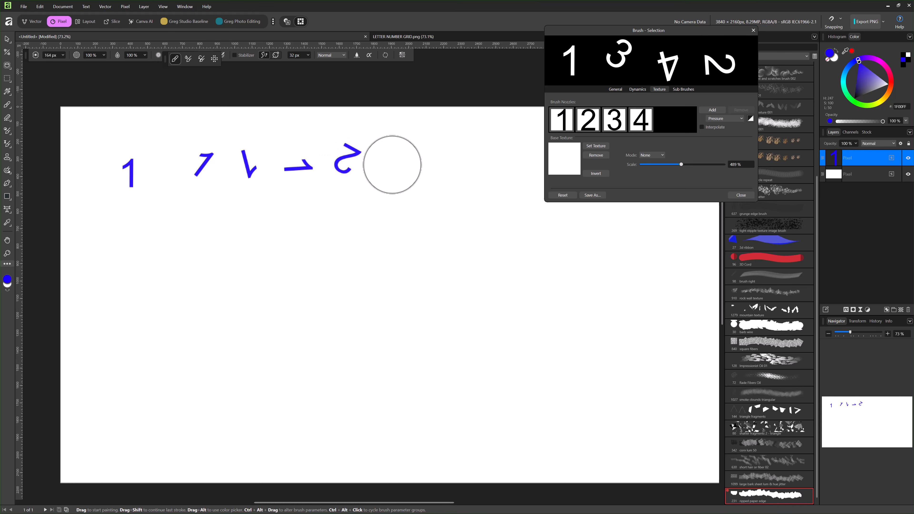
pyautogui.click(395, 165)
pyautogui.click(441, 172)
pyautogui.click(488, 190)
pyautogui.click(531, 209)
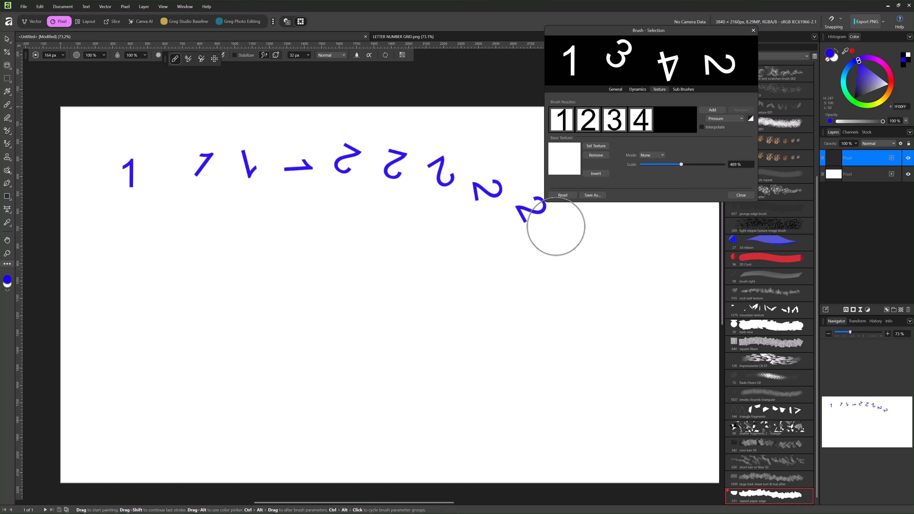
pyautogui.click(572, 239)
pyautogui.click(590, 283)
pyautogui.click(592, 330)
pyautogui.moveTo(588, 345)
pyautogui.mouseDown()
pyautogui.moveTo(567, 385)
pyautogui.moveTo(532, 400)
pyautogui.moveTo(440, 404)
pyautogui.moveTo(266, 383)
pyautogui.moveTo(199, 366)
pyautogui.moveTo(153, 337)
pyautogui.moveTo(150, 302)
pyautogui.moveTo(208, 268)
pyautogui.moveTo(249, 259)
pyautogui.mouseUp()
pyautogui.hotkey('ctrl', 'z')
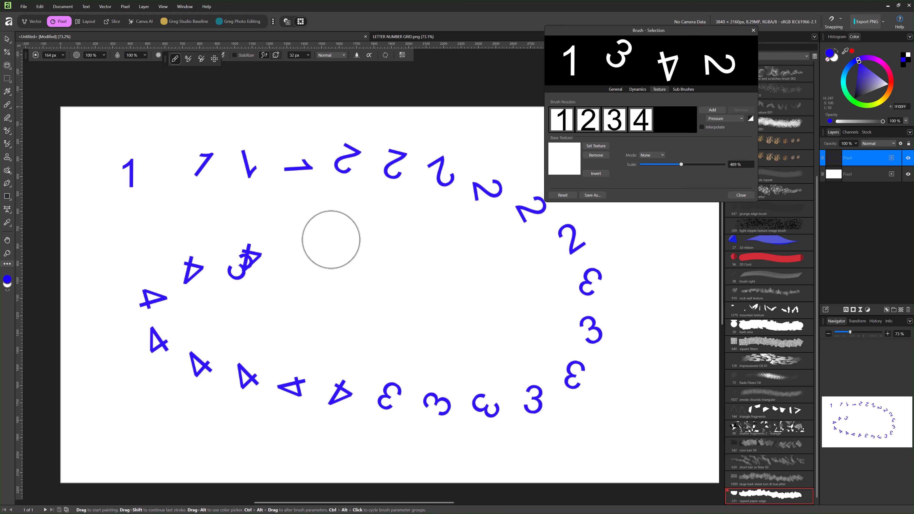
# Set the brush nozzle selection back to Random and remove the number 4 and 3 nozzles
pyautogui.click(710, 117)
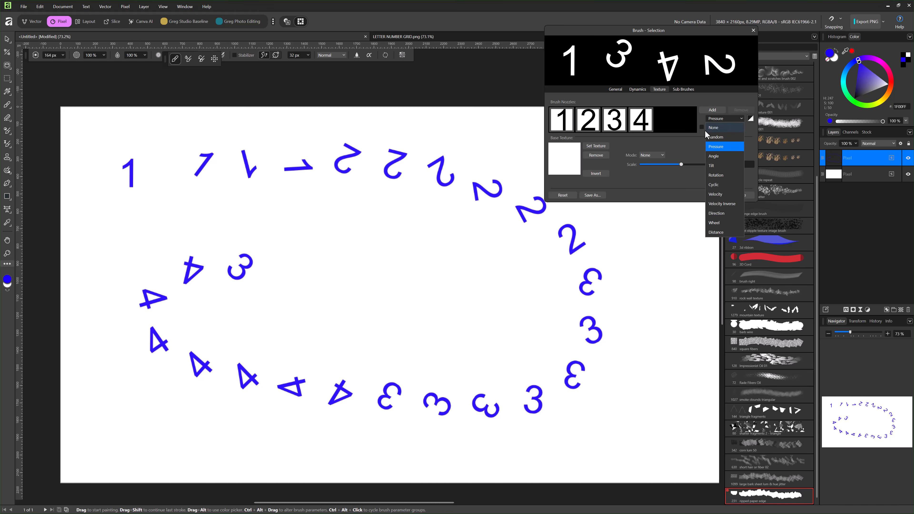
pyautogui.click(709, 137)
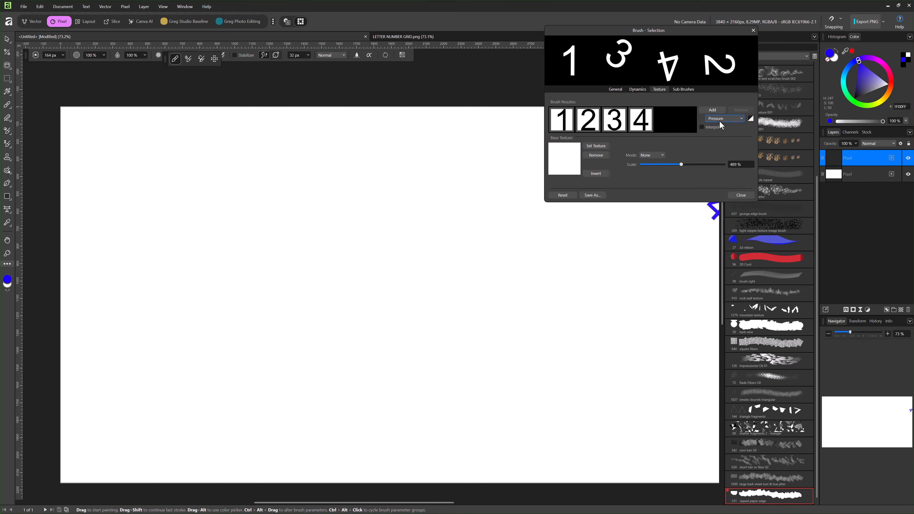
pyautogui.click(719, 119)
pyautogui.click(715, 144)
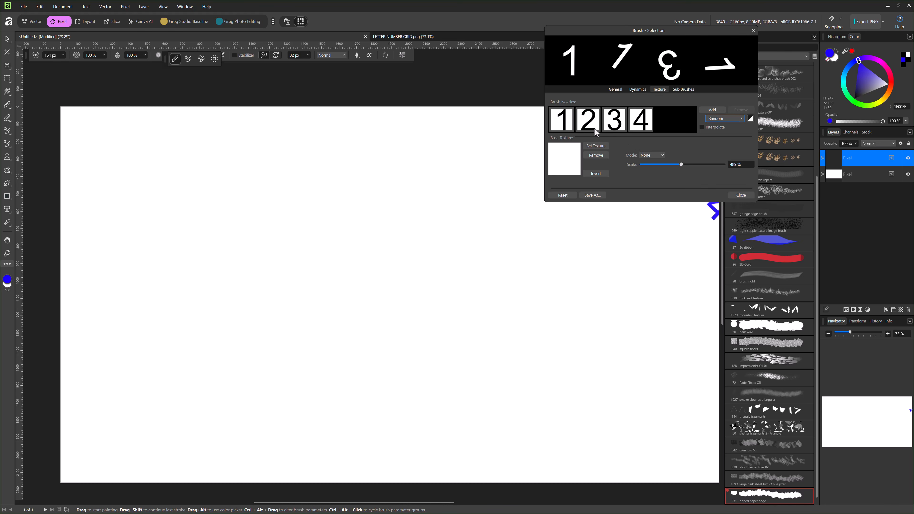
pyautogui.click(564, 129)
pyautogui.click(641, 124)
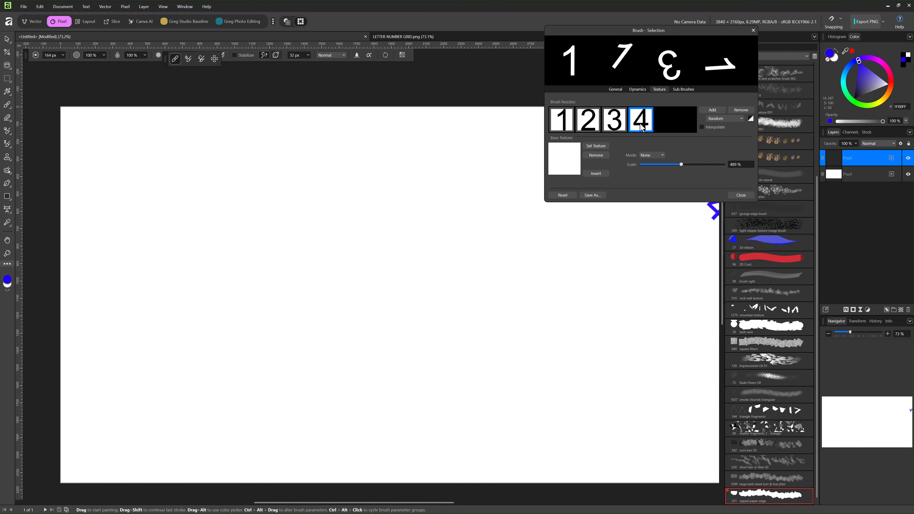
pyautogui.click(733, 112)
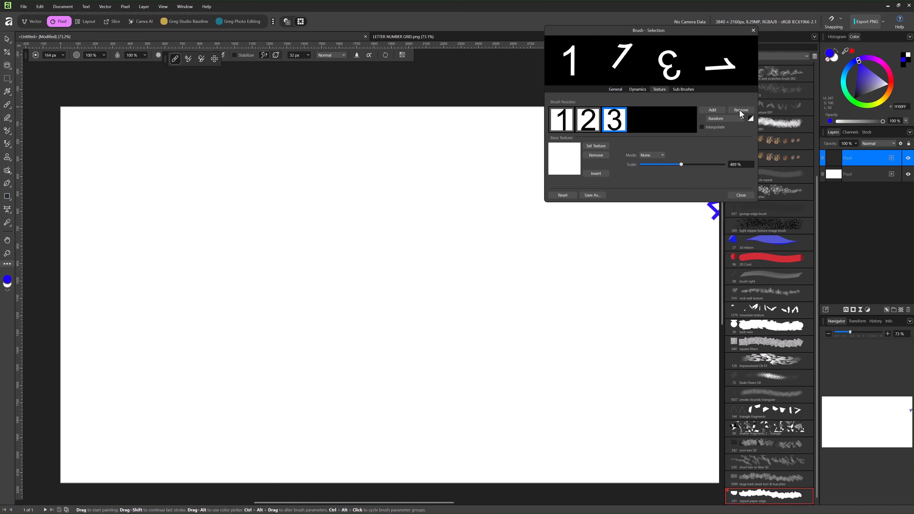
pyautogui.click(741, 112)
# Add the number image 2 twice more as brush nozzles and paint several rows of random numbers across the canvas
pyautogui.click(571, 128)
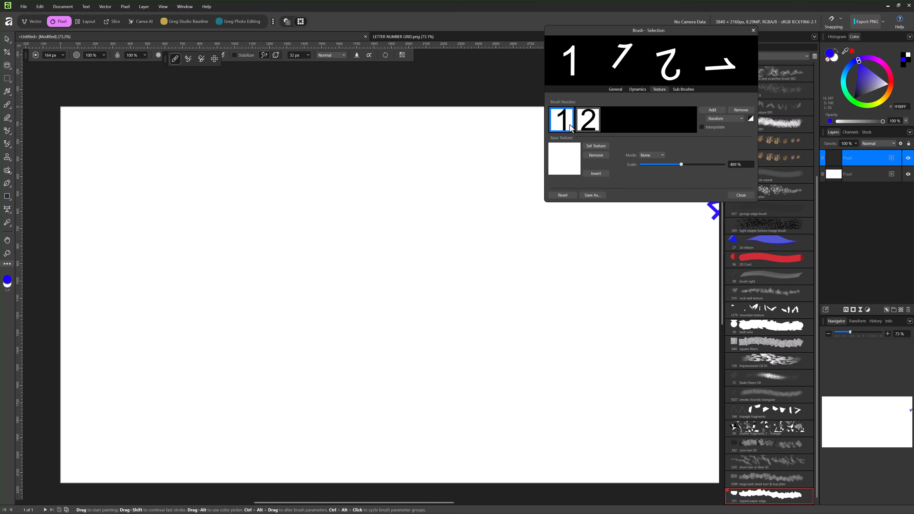
pyautogui.click(587, 127)
pyautogui.click(714, 111)
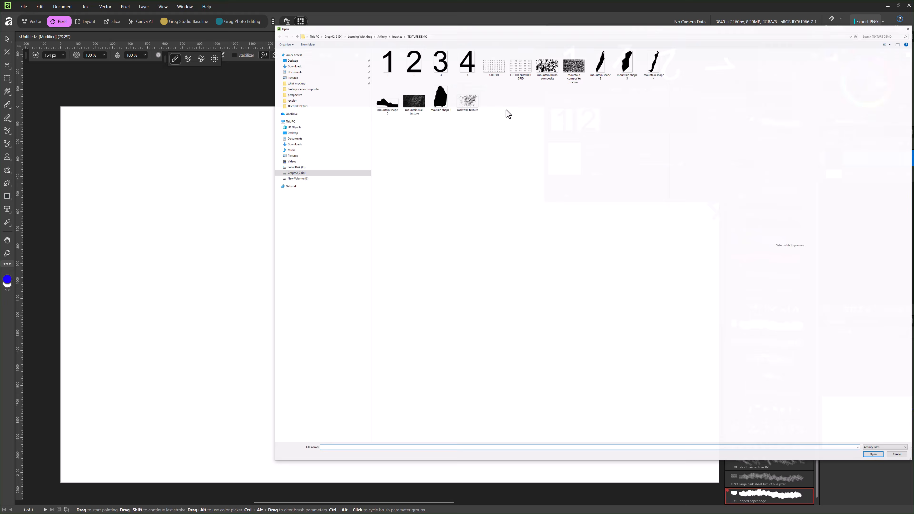
pyautogui.click(416, 72)
pyautogui.click(873, 454)
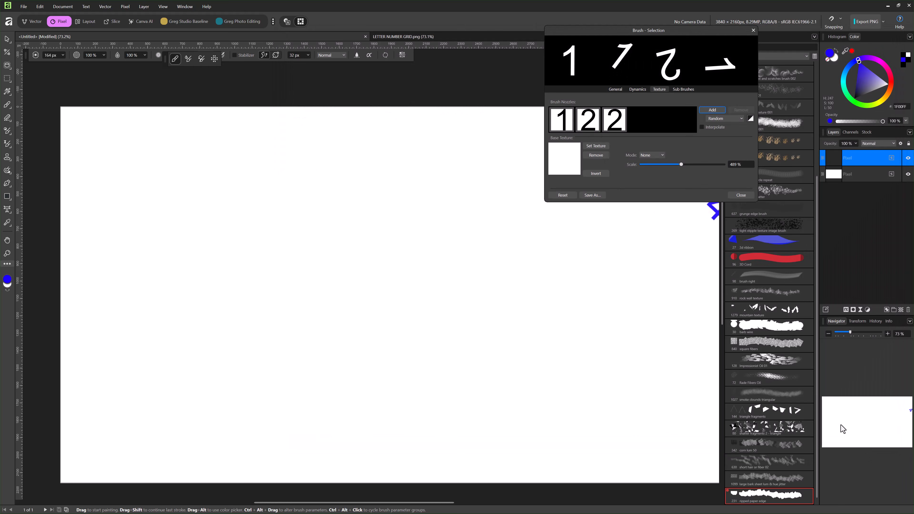
pyautogui.click(614, 120)
pyautogui.click(712, 110)
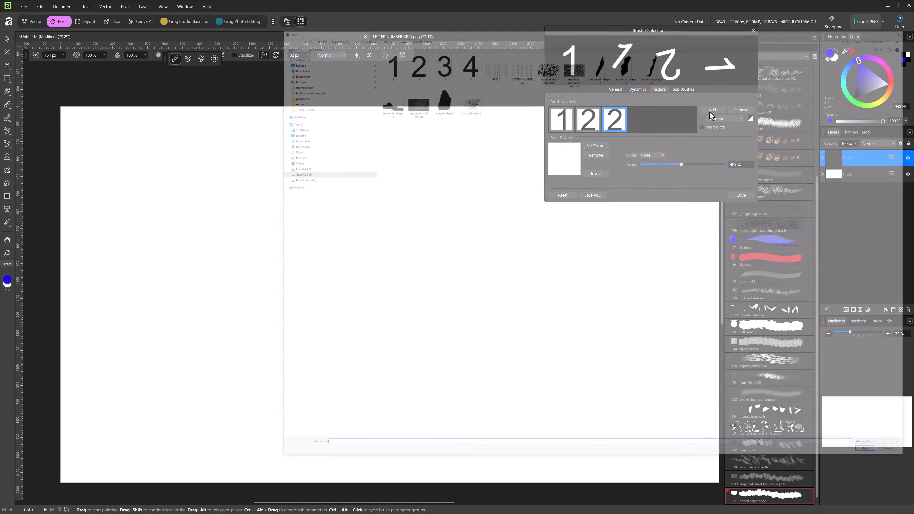
pyautogui.click(422, 63)
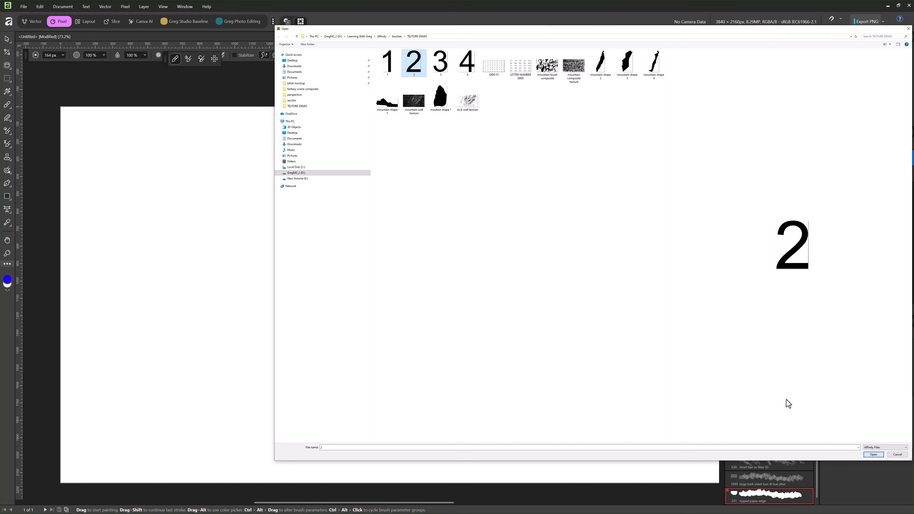
pyautogui.click(873, 454)
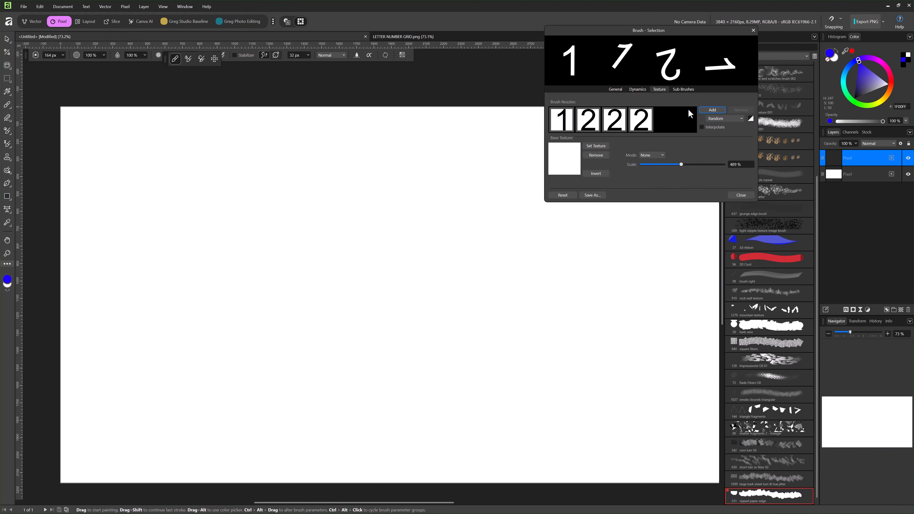
pyautogui.moveTo(190, 177)
pyautogui.mouseDown()
pyautogui.moveTo(359, 203)
pyautogui.moveTo(414, 265)
pyautogui.moveTo(171, 327)
pyautogui.moveTo(204, 384)
pyautogui.mouseUp()
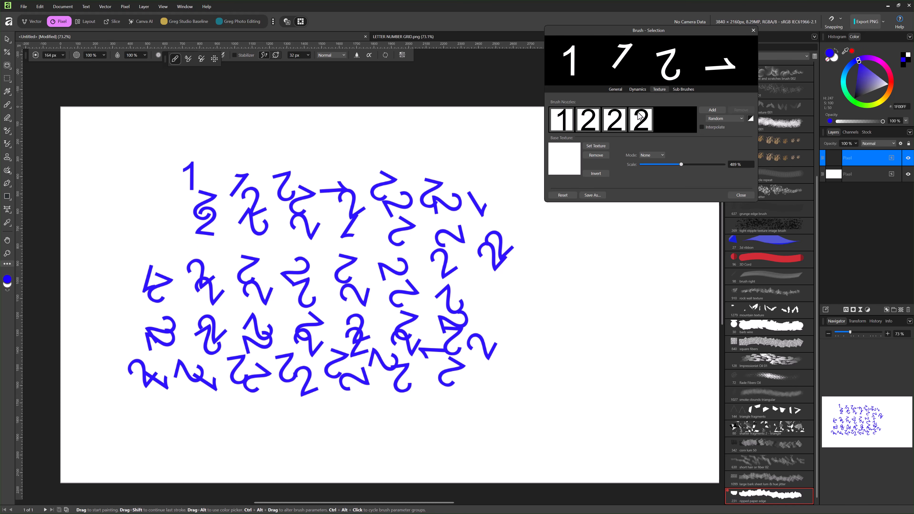
pyautogui.moveTo(542, 296)
pyautogui.mouseDown()
pyautogui.moveTo(588, 286)
pyautogui.moveTo(472, 302)
pyautogui.moveTo(408, 180)
pyautogui.moveTo(255, 276)
pyautogui.moveTo(525, 159)
pyautogui.mouseUp()
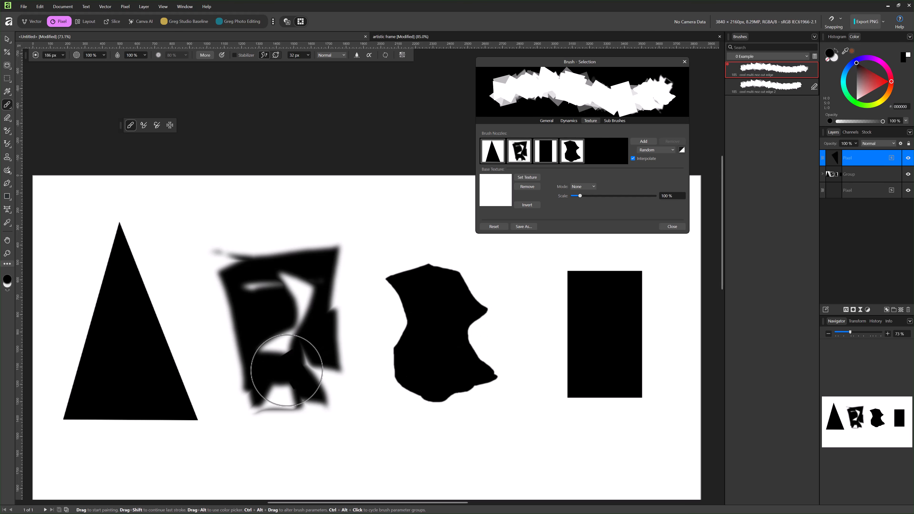
# Hide the Group layer holding the four nozzle shapes and paint overlapping rough-edged black strokes with the multi-nozzle brush
pyautogui.click(201, 337)
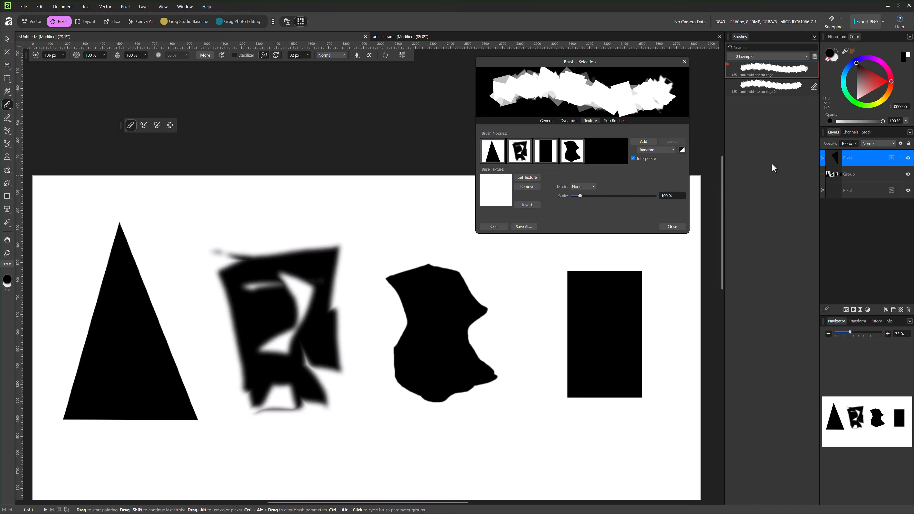
pyautogui.click(547, 121)
pyautogui.click(590, 121)
pyautogui.click(909, 175)
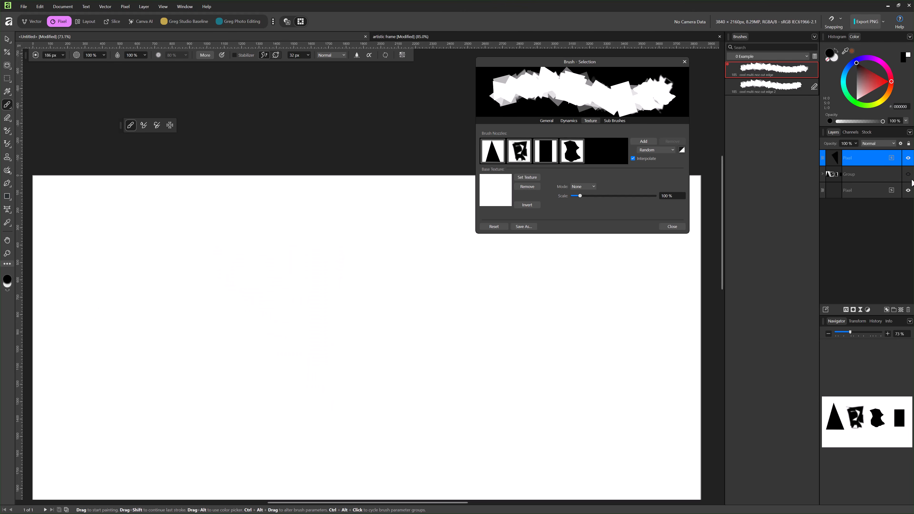
pyautogui.moveTo(95, 322); pyautogui.dragTo(552, 300)
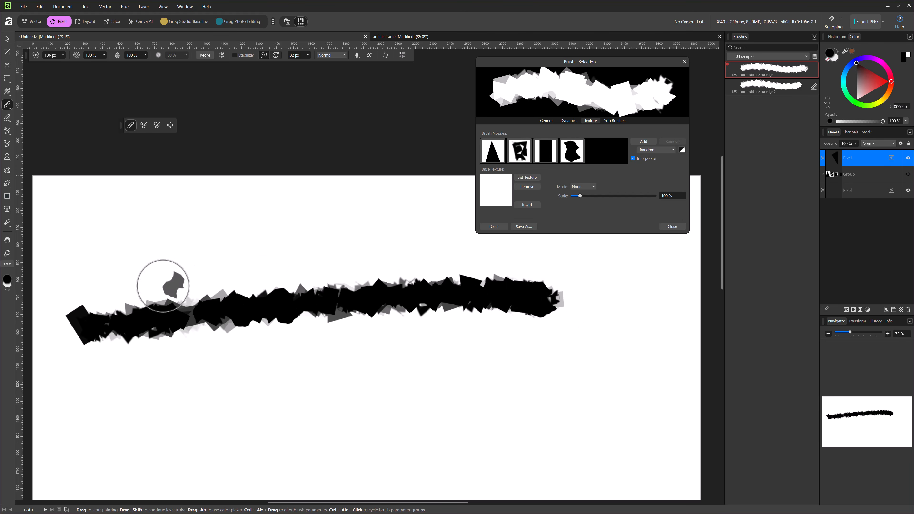
pyautogui.moveTo(170, 280)
pyautogui.mouseDown()
pyautogui.moveTo(238, 280)
pyautogui.moveTo(68, 364)
pyautogui.moveTo(118, 375)
pyautogui.moveTo(412, 357)
pyautogui.moveTo(326, 317)
pyautogui.moveTo(151, 266)
pyautogui.moveTo(161, 277)
pyautogui.mouseUp()
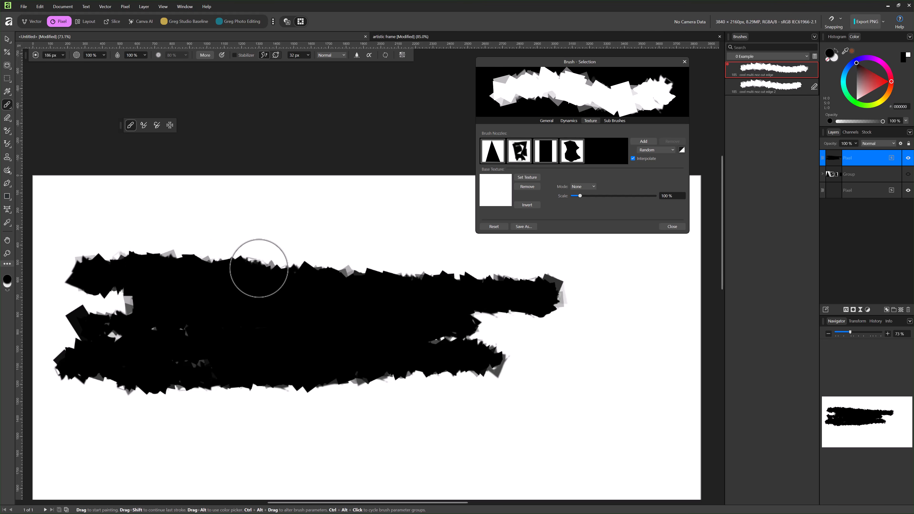
# In the artistic frame document, add a pixel layer and paint straight rough-edged black strokes along all four sides of the photo
pyautogui.press('Escape')
pyautogui.click(418, 33)
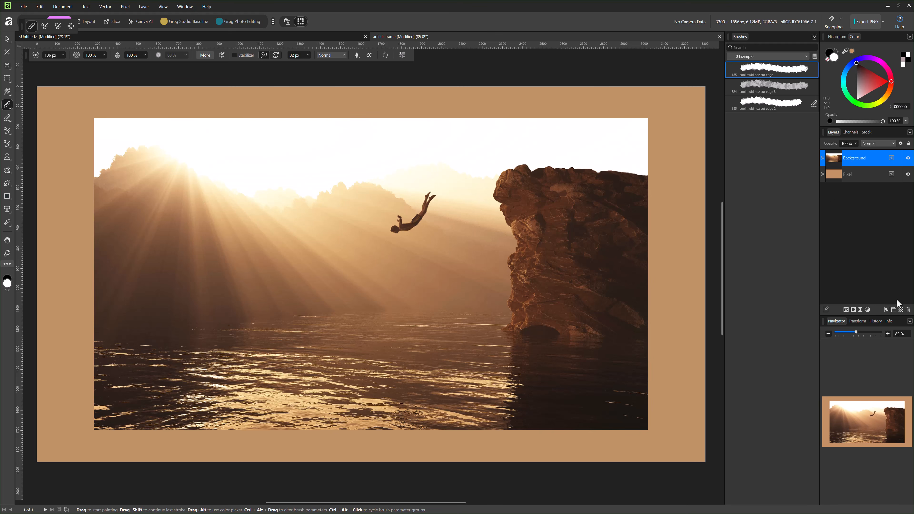
pyautogui.click(901, 310)
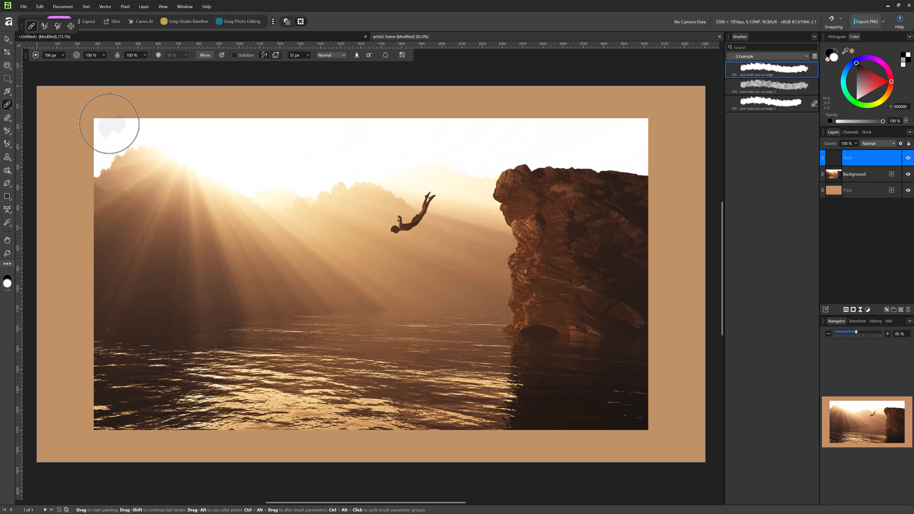
pyautogui.moveTo(109, 124); pyautogui.dragTo(131, 115)
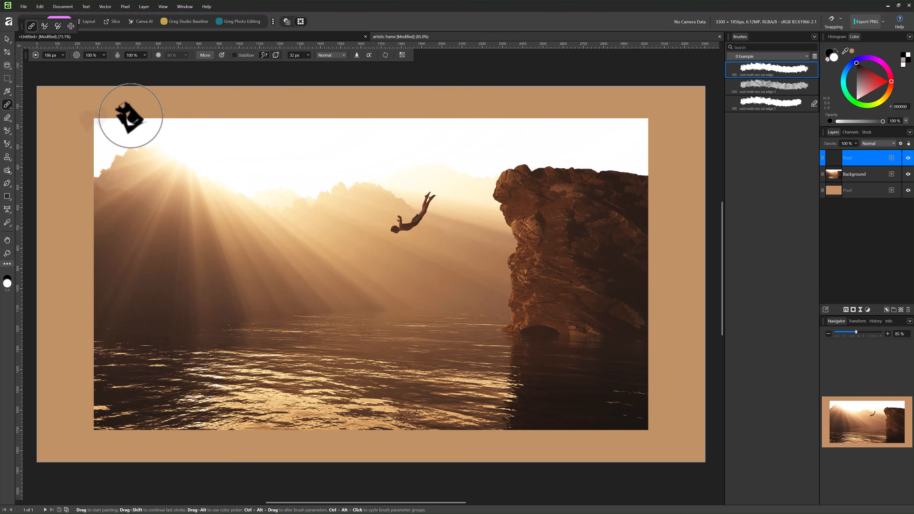
pyautogui.keyDown('shift'); pyautogui.click(645, 117); pyautogui.keyUp('shift')
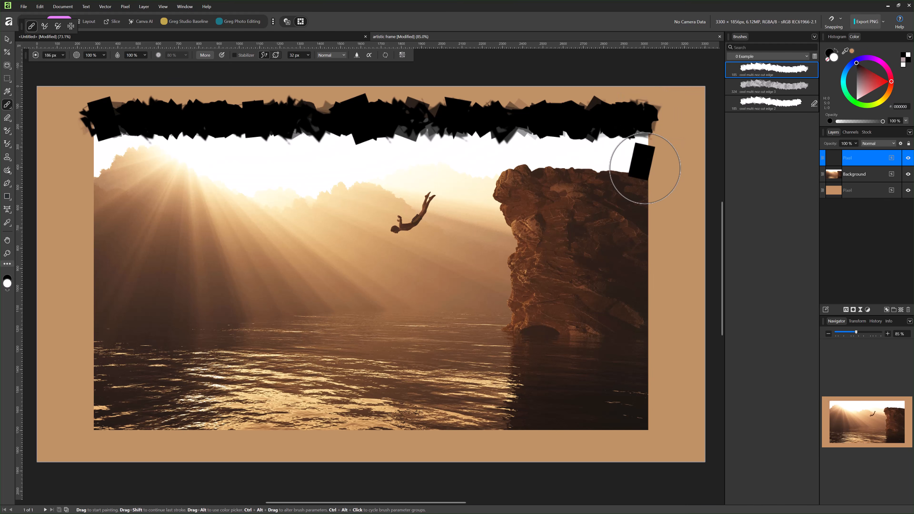
pyautogui.keyDown('shift'); pyautogui.click(644, 431); pyautogui.keyUp('shift')
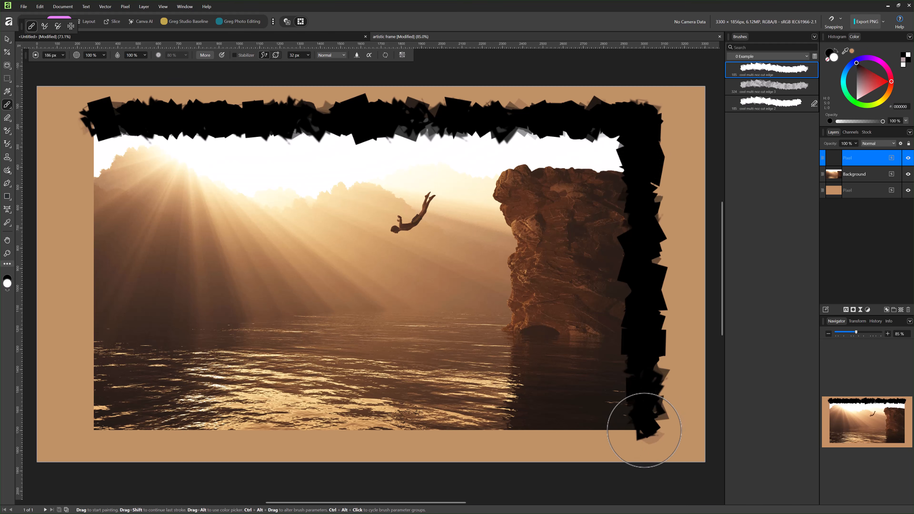
pyautogui.keyDown('shift'); pyautogui.click(87, 427); pyautogui.keyUp('shift')
pyautogui.click(83, 214)
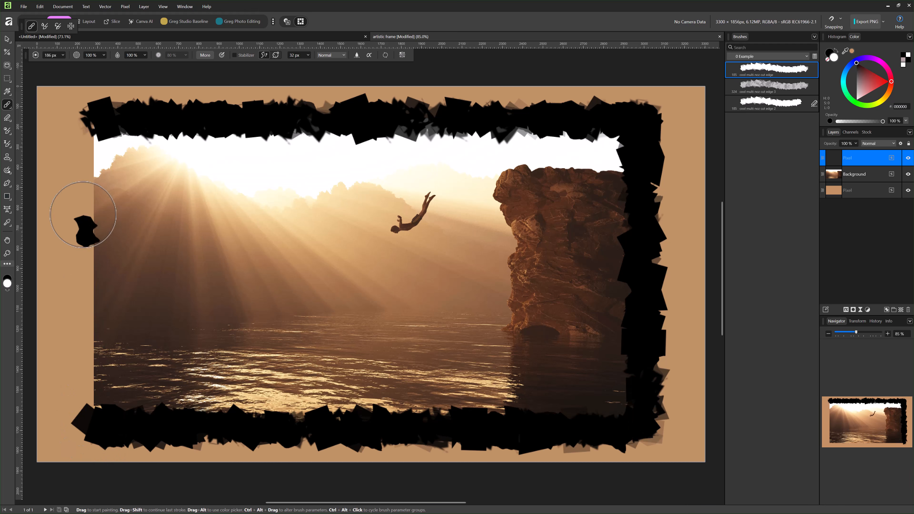
pyautogui.keyDown('shift'); pyautogui.click(94, 119); pyautogui.keyUp('shift')
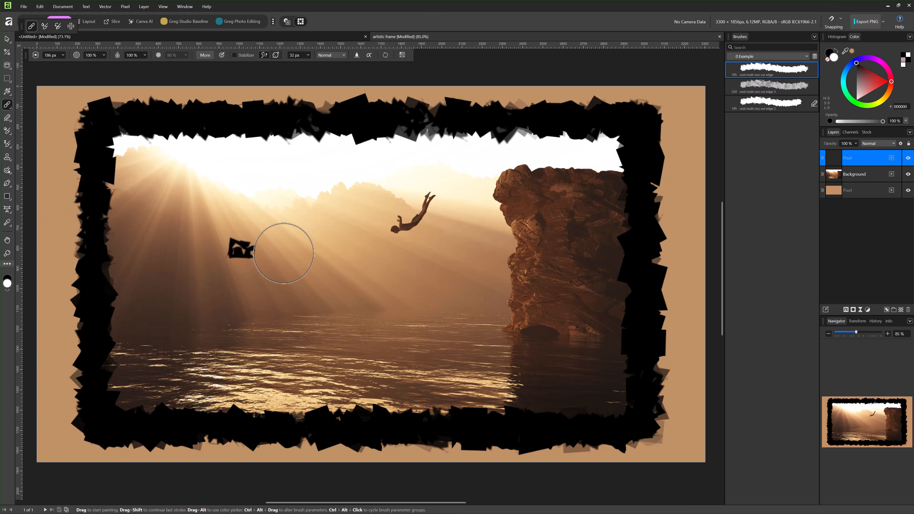
# Add a pixel layer above Background and choose the 324 px semi-transparent cut-edge brush
pyautogui.click(846, 177)
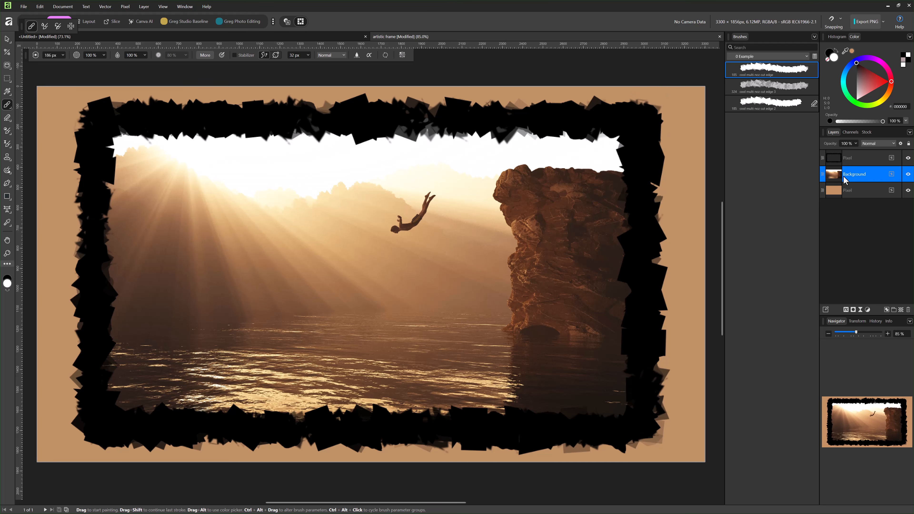
pyautogui.click(901, 311)
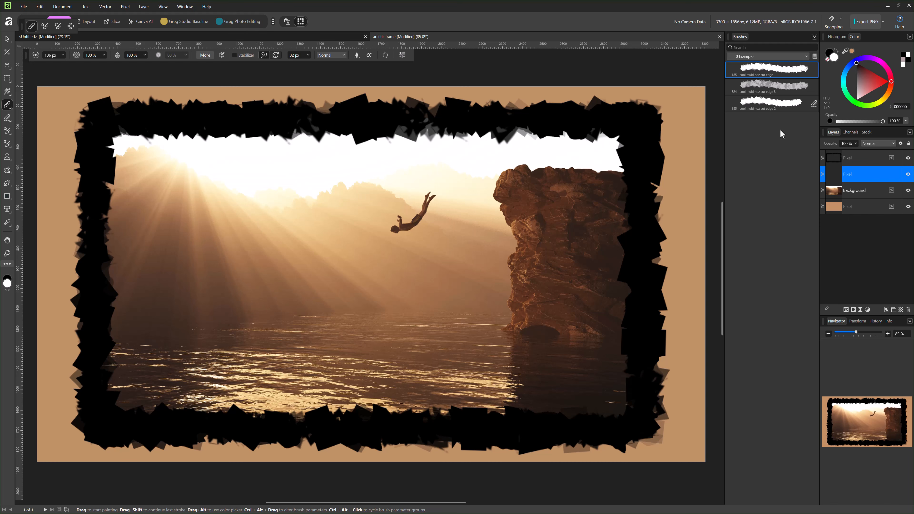
pyautogui.click(754, 90)
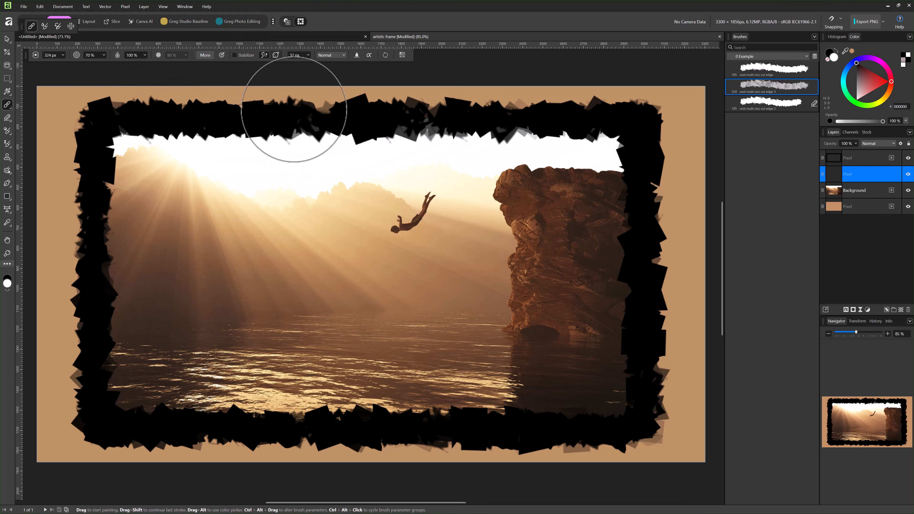
# Paint overlapping cut-edge shapes over the photo and its brown surround using the Linear burn and Color dodge brush blend modes
pyautogui.click(341, 55)
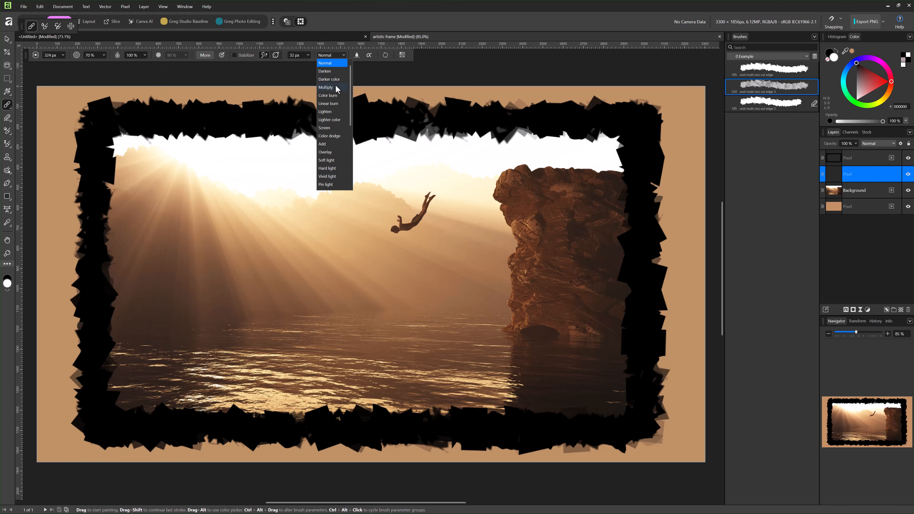
pyautogui.click(330, 104)
pyautogui.moveTo(316, 105)
pyautogui.mouseDown()
pyautogui.moveTo(92, 100)
pyautogui.moveTo(423, 102)
pyautogui.moveTo(485, 148)
pyautogui.moveTo(40, 224)
pyautogui.moveTo(389, 335)
pyautogui.moveTo(561, 449)
pyautogui.moveTo(770, 431)
pyautogui.moveTo(237, 19)
pyautogui.mouseUp()
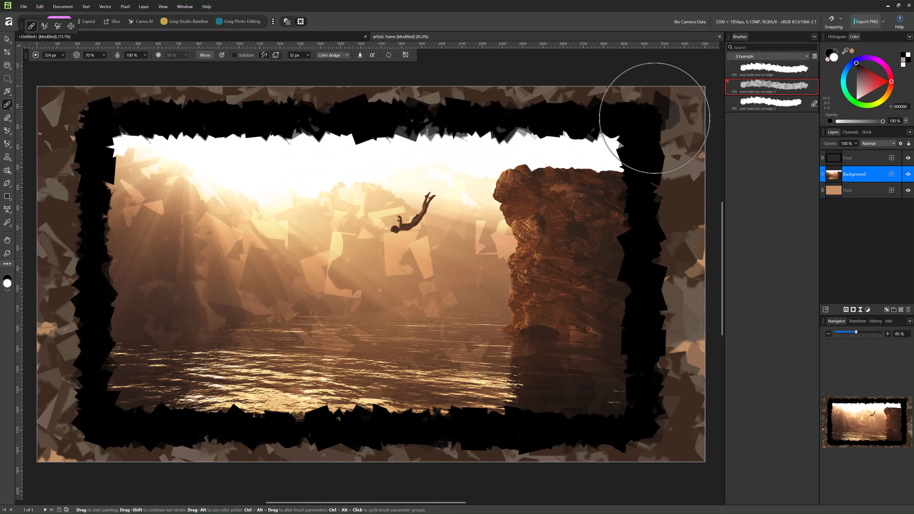
pyautogui.click(654, 118)
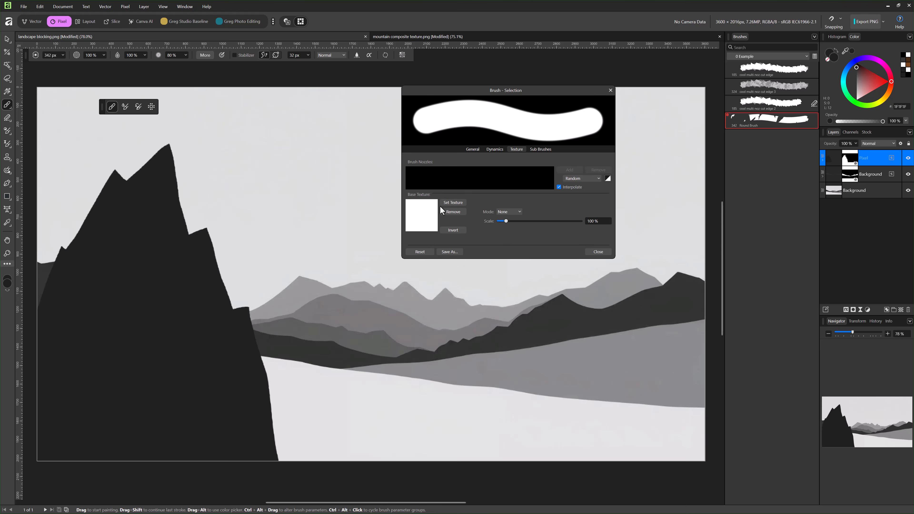
# View the mountain composite texture document, and set that image as the round brush's base texture in the landscape document
pyautogui.click(391, 37)
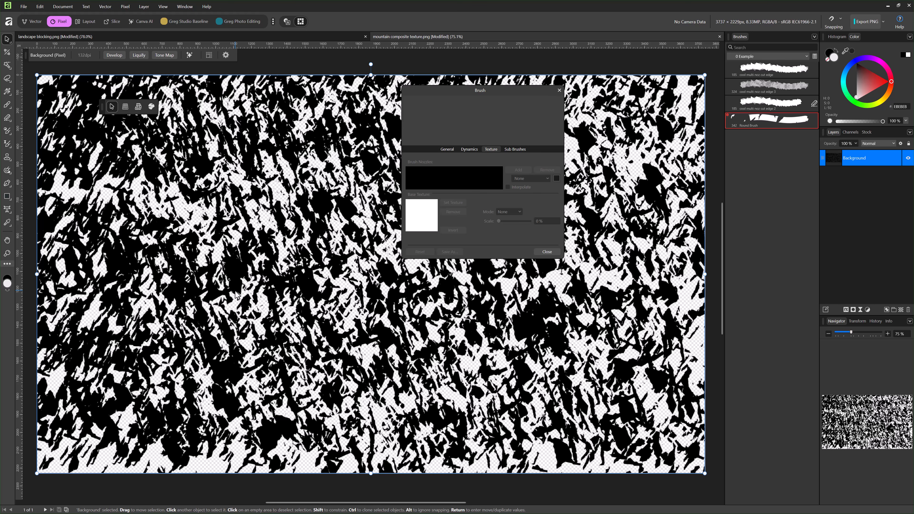
pyautogui.click(197, 36)
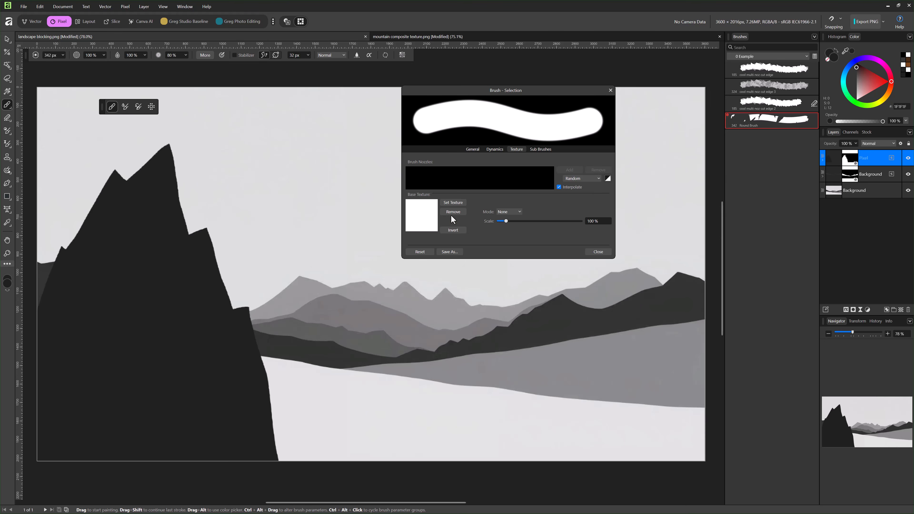
pyautogui.click(453, 202)
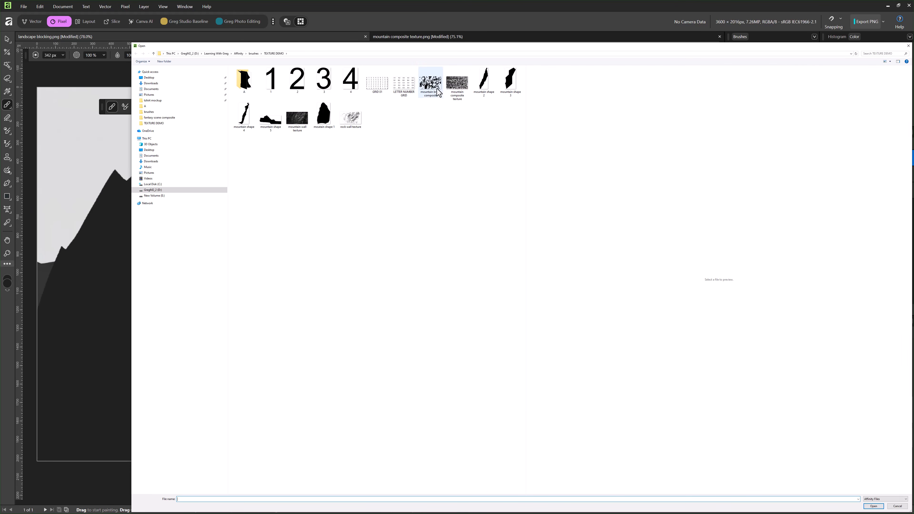
pyautogui.click(436, 88)
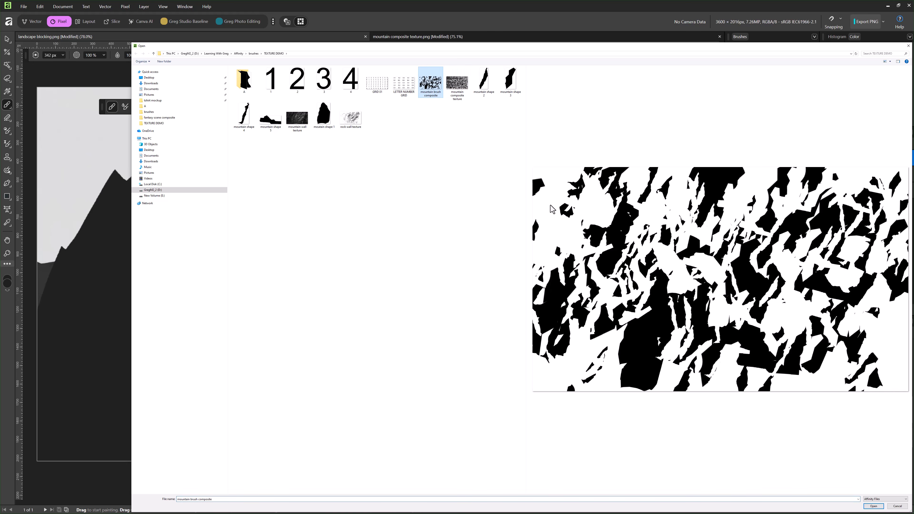
pyautogui.click(467, 85)
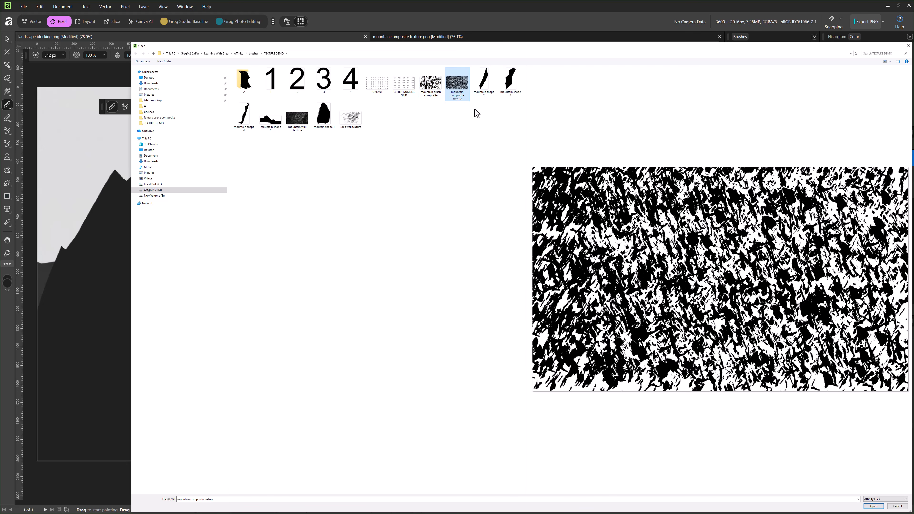
pyautogui.click(871, 507)
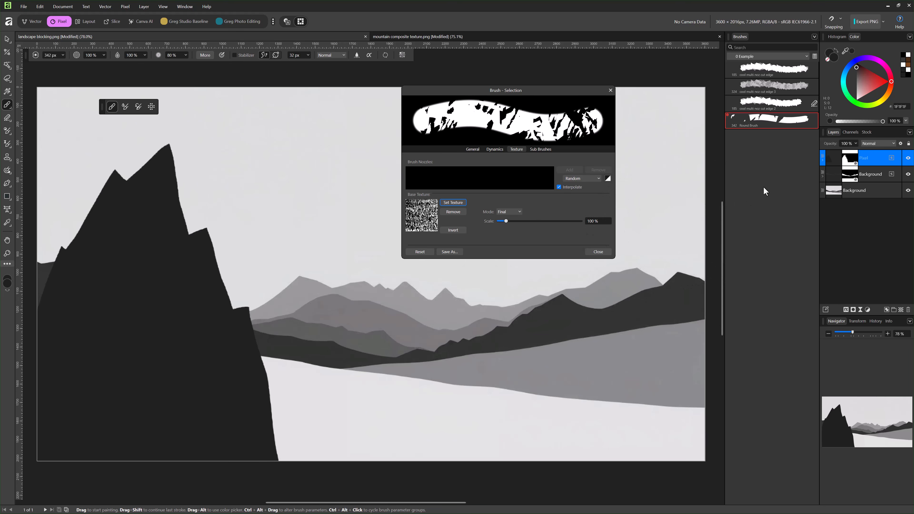
# Toggle the top masked layer to check its content and paint the rock texture over the foreground mountain in grey-brown #544949
pyautogui.click(908, 158)
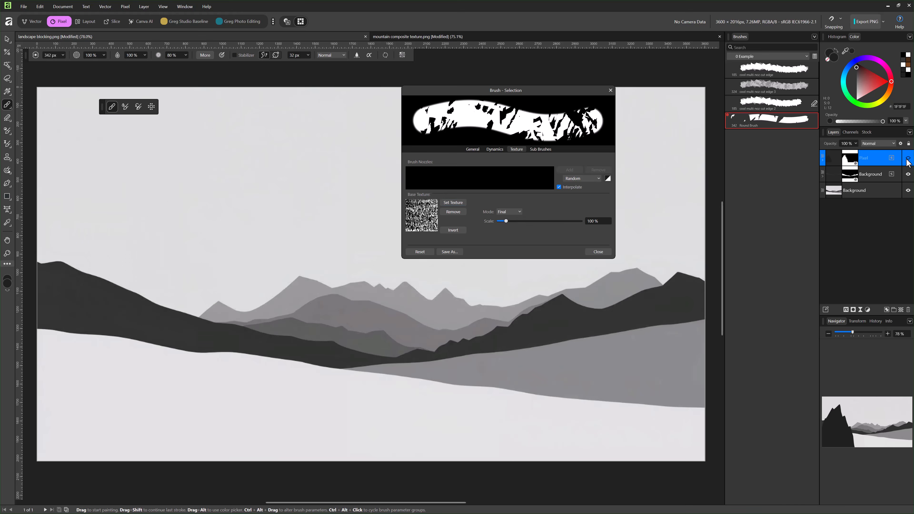
pyautogui.click(908, 159)
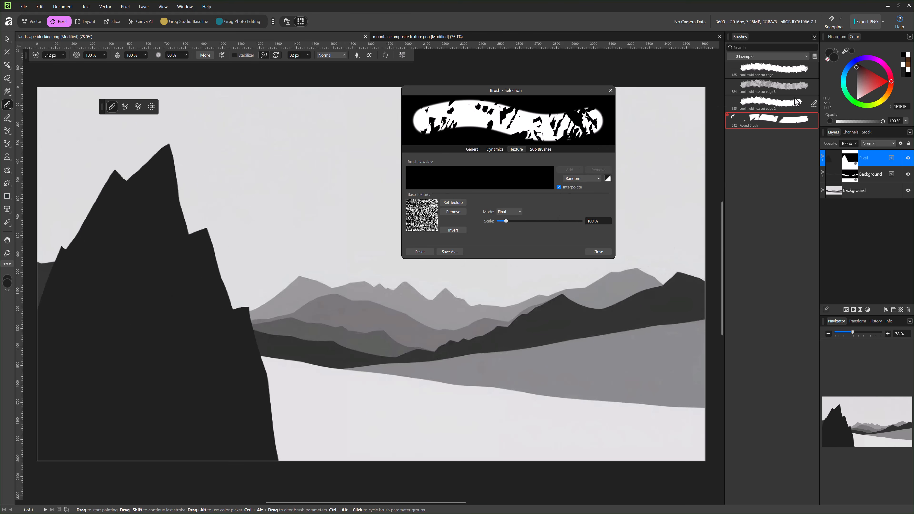
pyautogui.moveTo(846, 54); pyautogui.dragTo(198, 258)
pyautogui.click(858, 74)
pyautogui.moveTo(223, 249)
pyautogui.mouseDown()
pyautogui.moveTo(193, 198)
pyautogui.moveTo(170, 171)
pyautogui.moveTo(151, 166)
pyautogui.moveTo(63, 265)
pyautogui.moveTo(94, 211)
pyautogui.moveTo(63, 374)
pyautogui.moveTo(83, 380)
pyautogui.moveTo(72, 323)
pyautogui.moveTo(47, 433)
pyautogui.moveTo(93, 288)
pyautogui.moveTo(114, 317)
pyautogui.moveTo(181, 286)
pyautogui.mouseUp()
pyautogui.moveTo(231, 444)
pyautogui.mouseDown()
pyautogui.moveTo(92, 419)
pyautogui.moveTo(162, 486)
pyautogui.moveTo(235, 336)
pyautogui.moveTo(232, 316)
pyautogui.mouseUp()
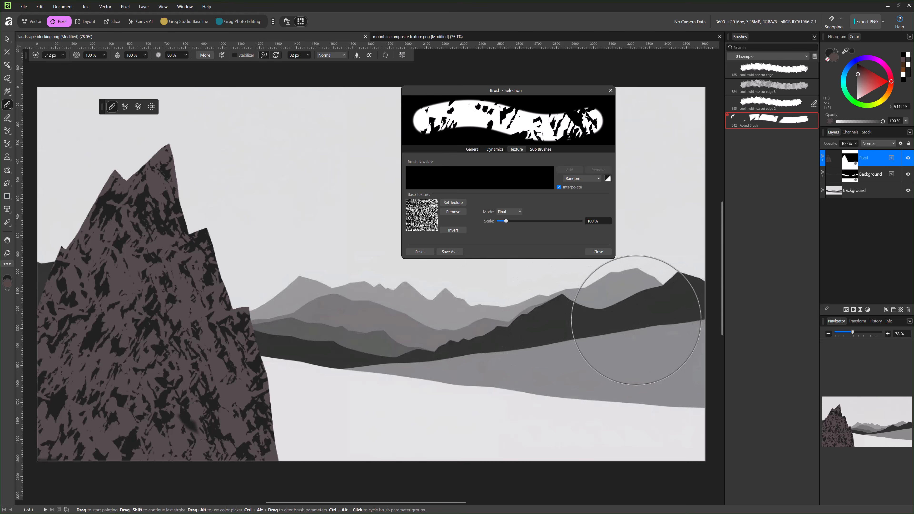
# Select the middle masked Background layer, undo a stroke made at full texture scale, set the scale to 36 %, and paint the distant dark range
pyautogui.click(834, 180)
pyautogui.moveTo(664, 286)
pyautogui.mouseDown()
pyautogui.moveTo(701, 293)
pyautogui.moveTo(480, 332)
pyautogui.moveTo(461, 363)
pyautogui.mouseUp()
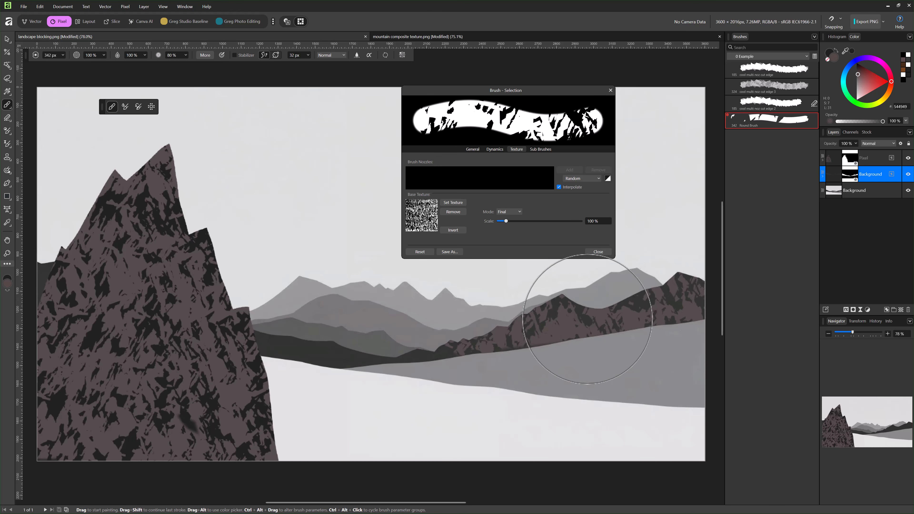
pyautogui.hotkey('ctrl', 'z')
pyautogui.moveTo(507, 222); pyautogui.dragTo(500, 225)
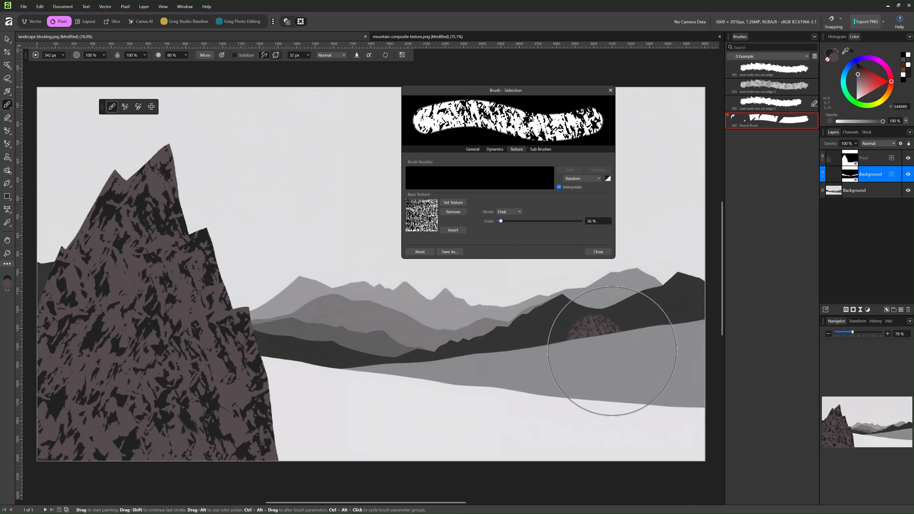
pyautogui.moveTo(612, 339)
pyautogui.mouseDown()
pyautogui.moveTo(691, 323)
pyautogui.moveTo(680, 327)
pyautogui.moveTo(613, 296)
pyautogui.moveTo(547, 296)
pyautogui.moveTo(460, 354)
pyautogui.moveTo(384, 368)
pyautogui.moveTo(254, 339)
pyautogui.mouseUp()
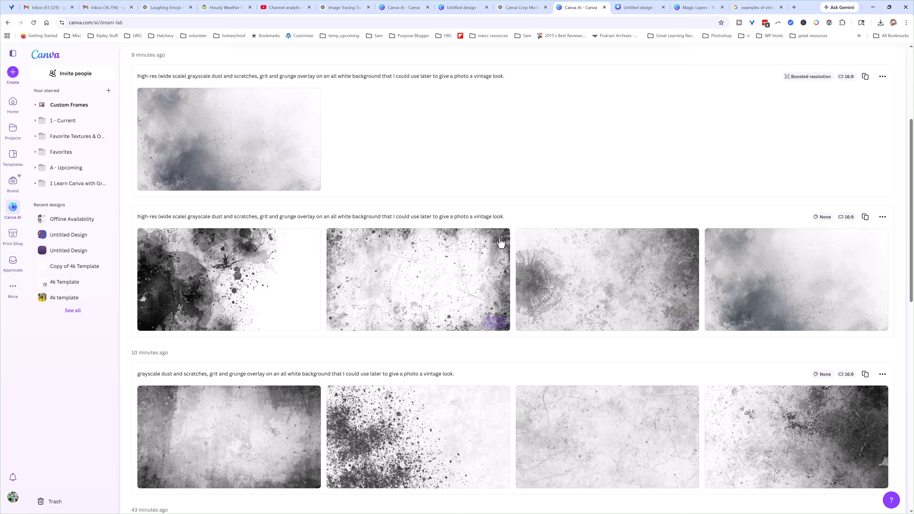
# Look through the generated grunge overlay images in Canva AI and preview the cloudy blue-grey scratched one at larger size
pyautogui.scroll(5, 431, 188)
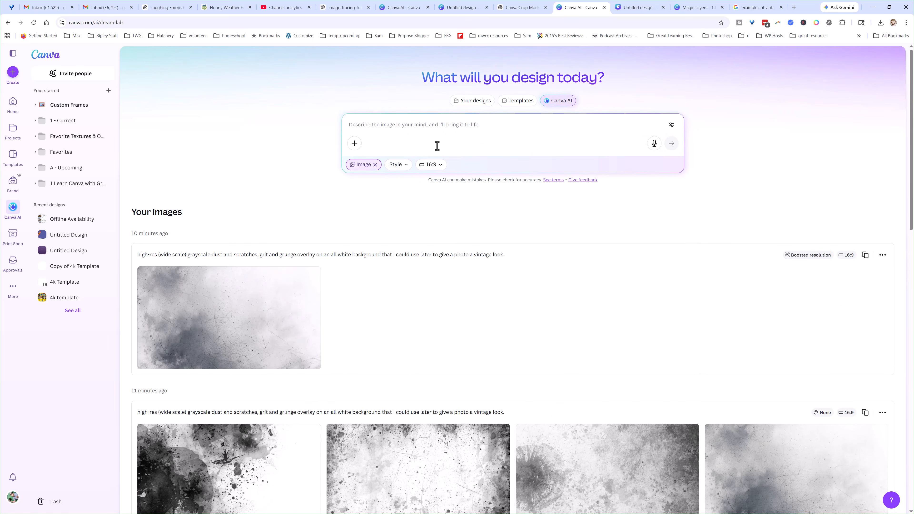
pyautogui.scroll(-7, 421, 147)
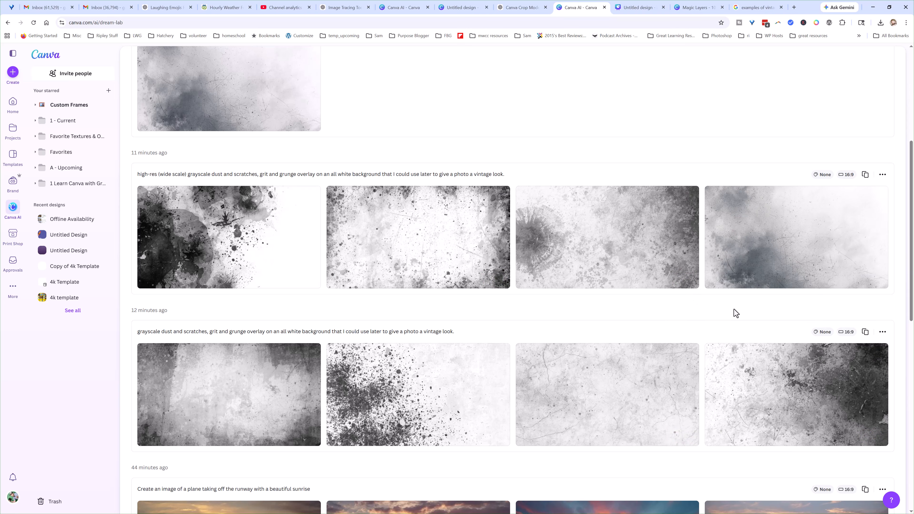
pyautogui.click(835, 253)
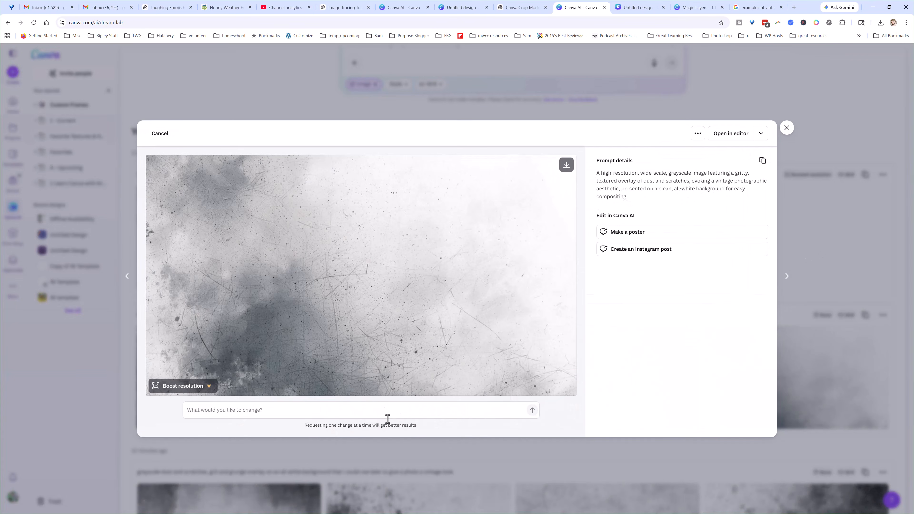
pyautogui.click(788, 128)
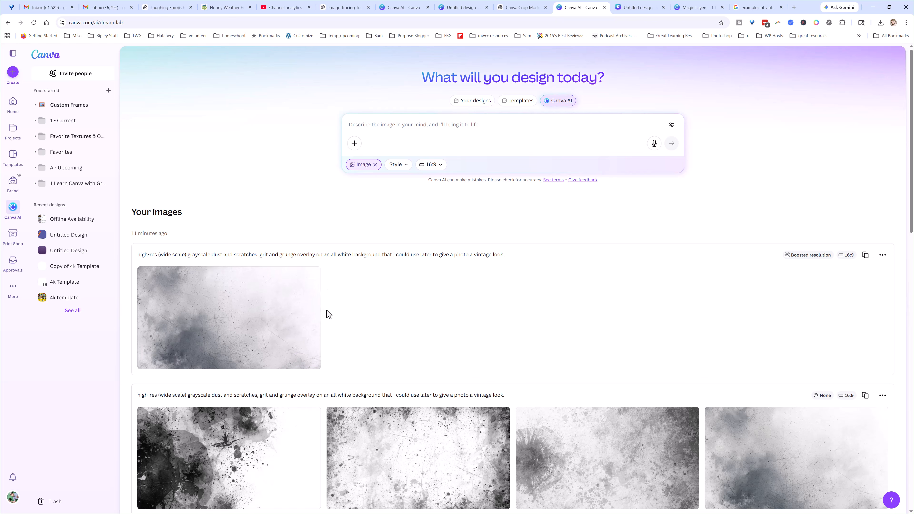
# Switch to Affinity, view the vintage grunge overlay document, and return to the woman in field photo
pyautogui.click(873, 7)
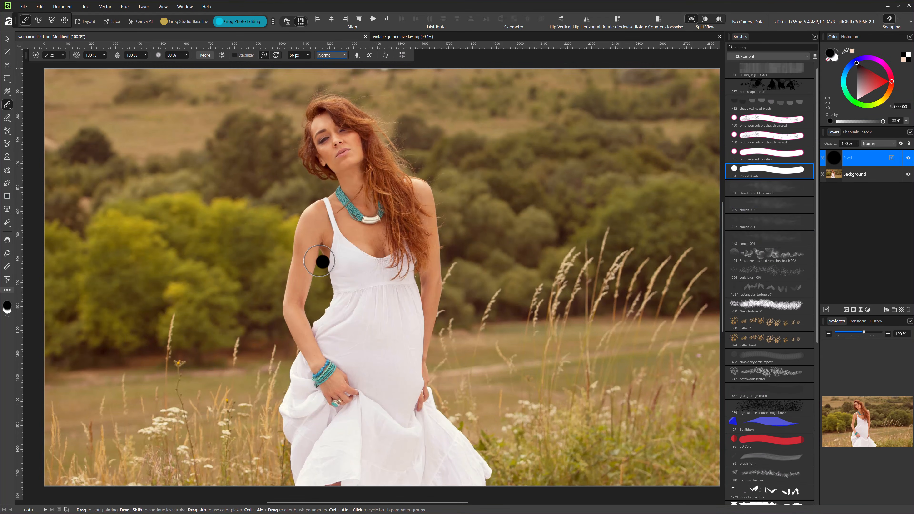
pyautogui.click(413, 38)
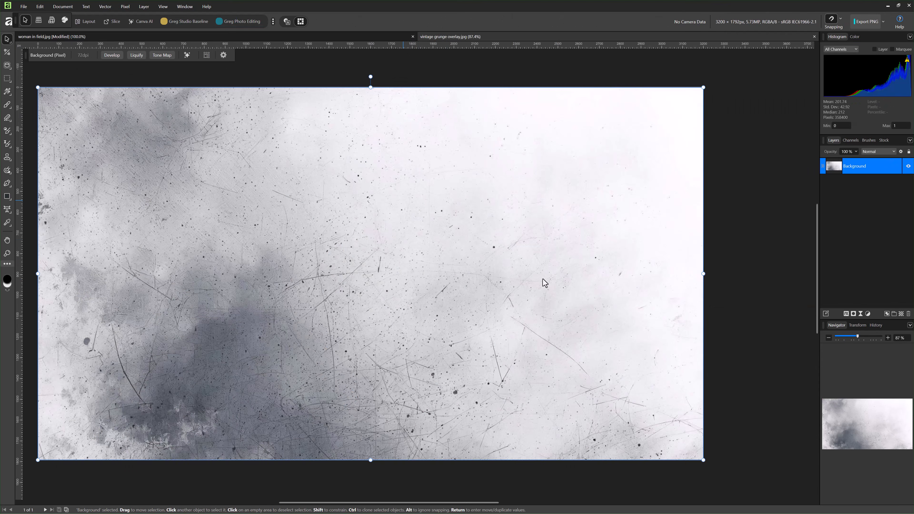
pyautogui.click(252, 40)
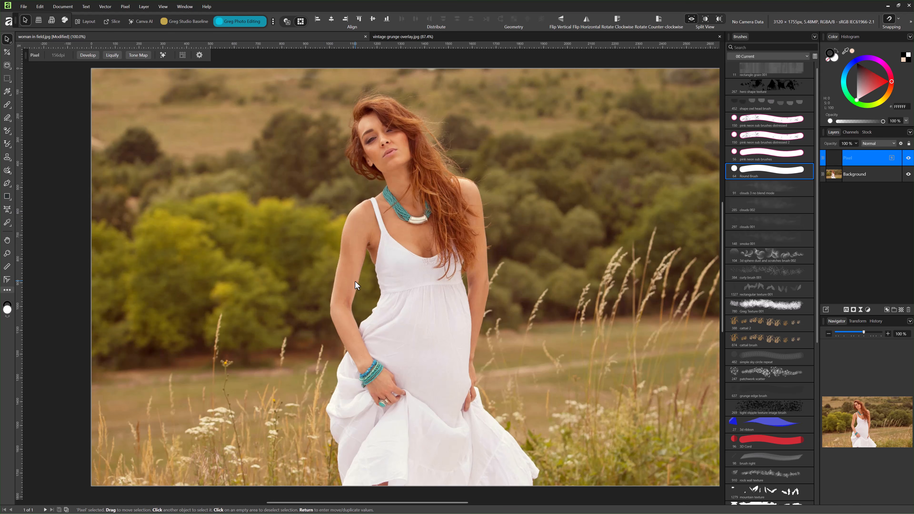
# Choose the 64 px Round Brush and activate the Paint Brush Tool for the empty Pixel layer
pyautogui.click(747, 156)
pyautogui.click(745, 168)
pyautogui.click(10, 108)
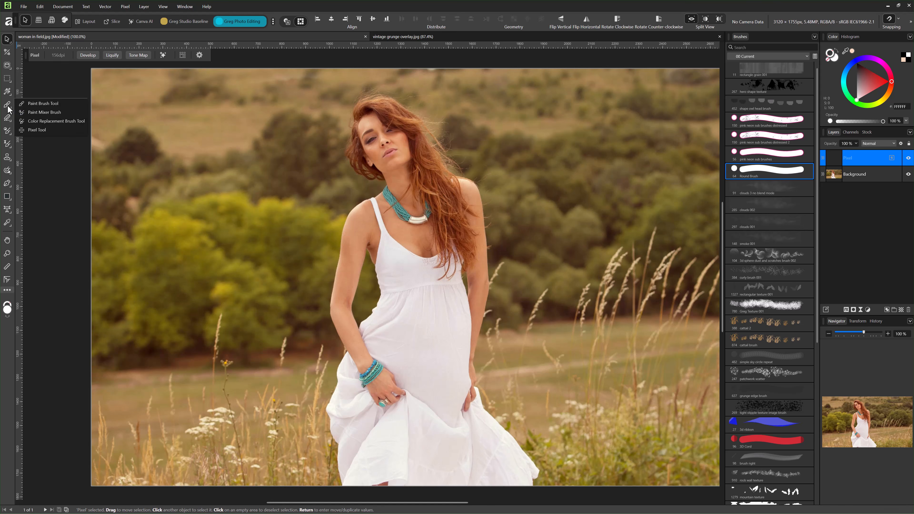
pyautogui.click(23, 113)
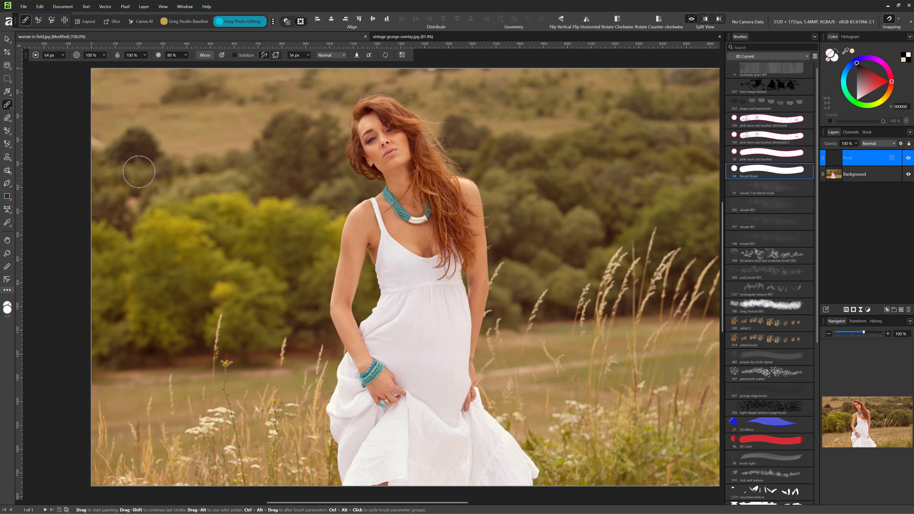
# Paint plain black test strokes over the trees beside the woman and undo them
pyautogui.moveTo(169, 175); pyautogui.dragTo(358, 181)
pyautogui.moveTo(165, 156); pyautogui.dragTo(313, 174)
pyautogui.click(283, 193)
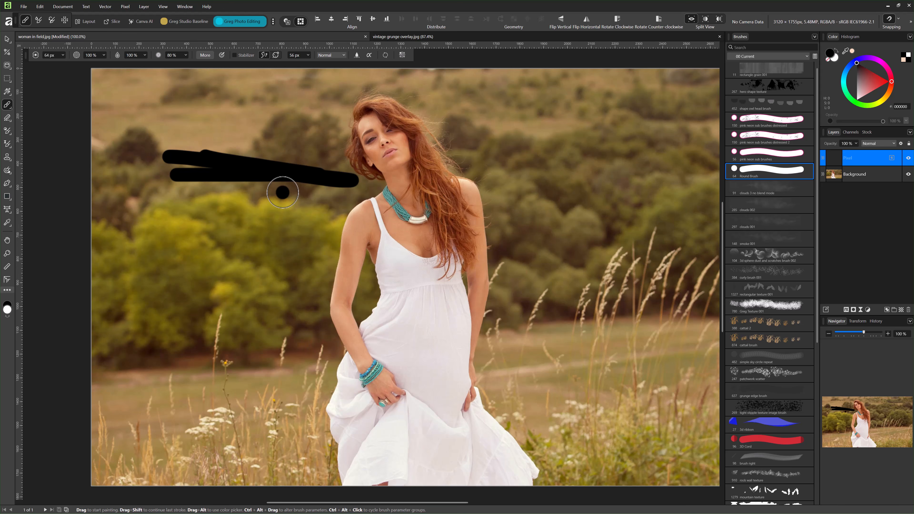
pyautogui.hotkey('ctrl', 'z')
pyautogui.hotkey('ctrl', 'z')
pyautogui.hotkey('ctrl', 'z')
pyautogui.click(289, 194)
pyautogui.hotkey('ctrl', 'z')
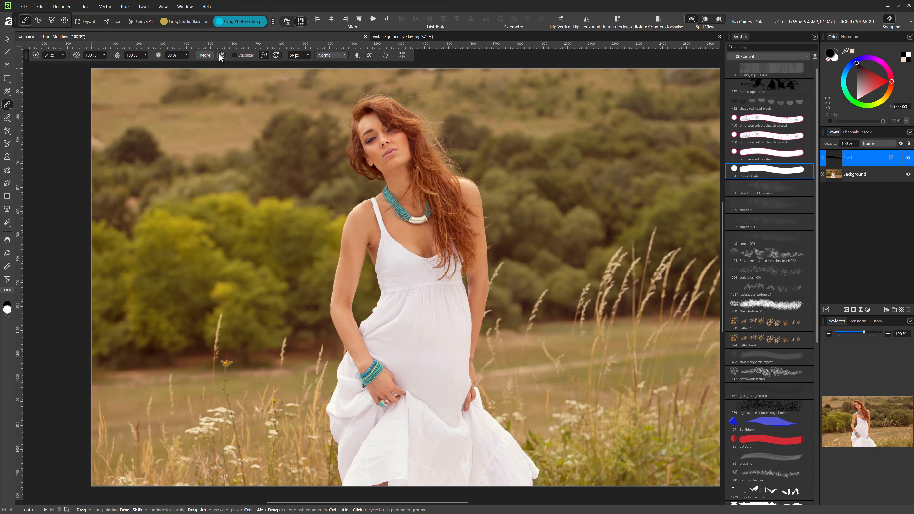
# Set the vintage grunge overlay image as the Round Brush's base texture and close the brush settings
pyautogui.click(206, 55)
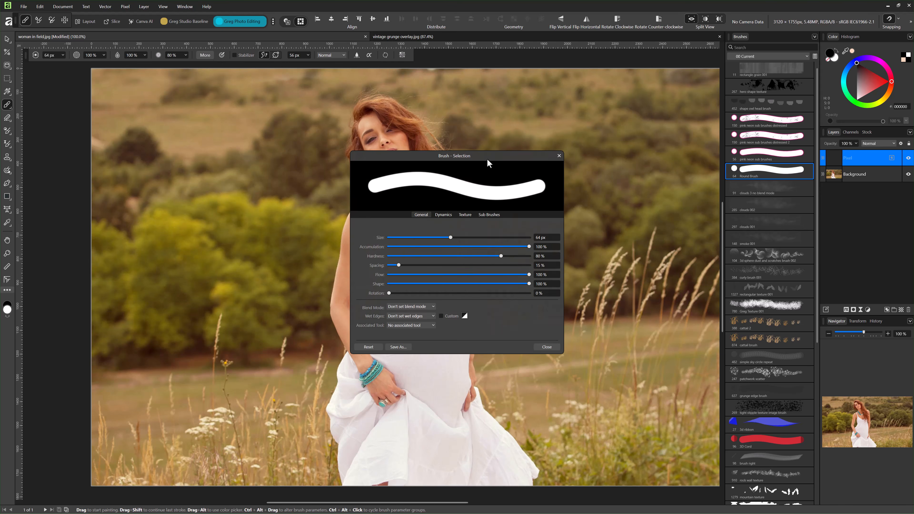
pyautogui.click(464, 215)
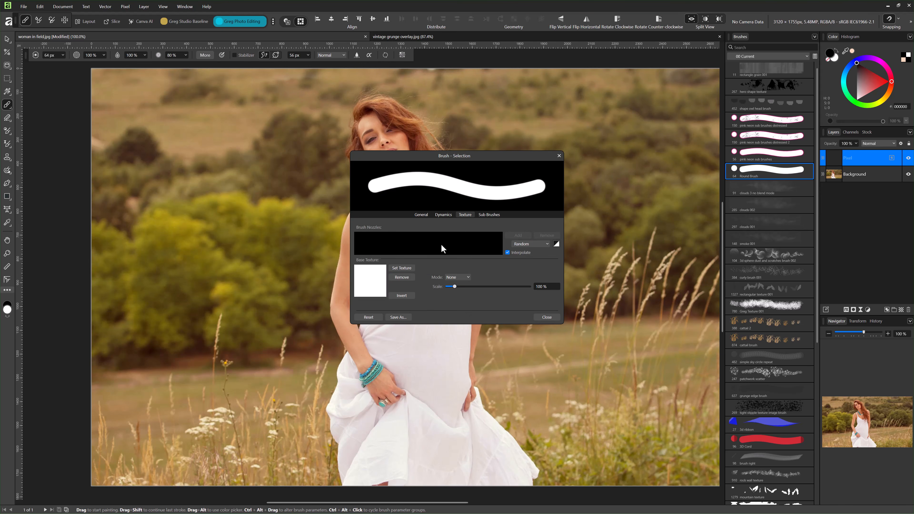
pyautogui.click(402, 269)
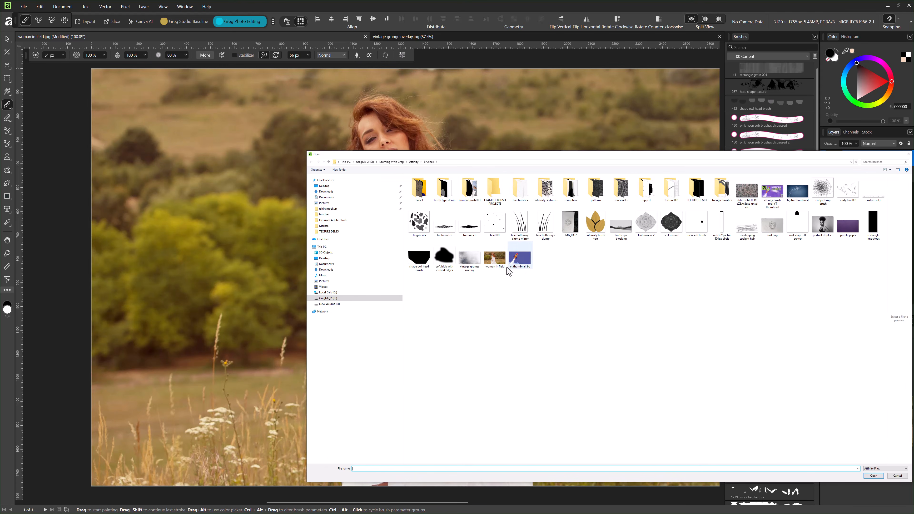
pyautogui.click(470, 260)
pyautogui.click(882, 477)
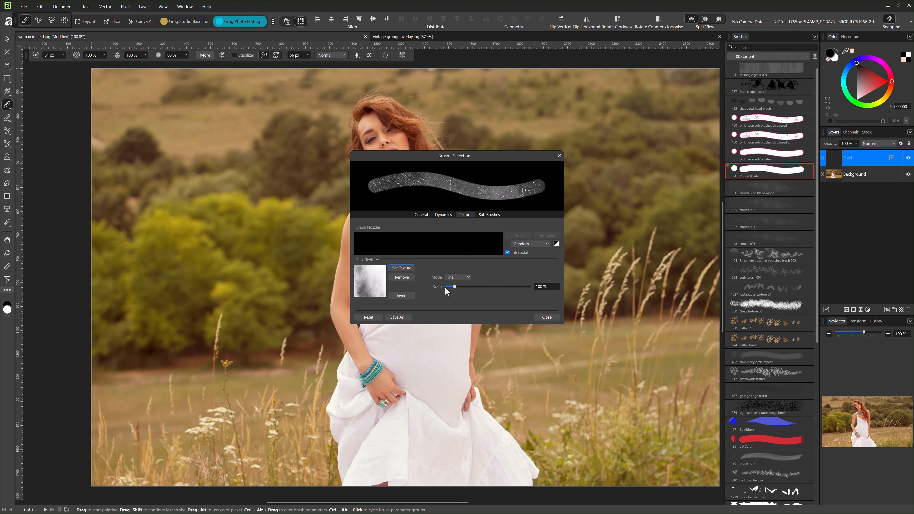
pyautogui.click(559, 156)
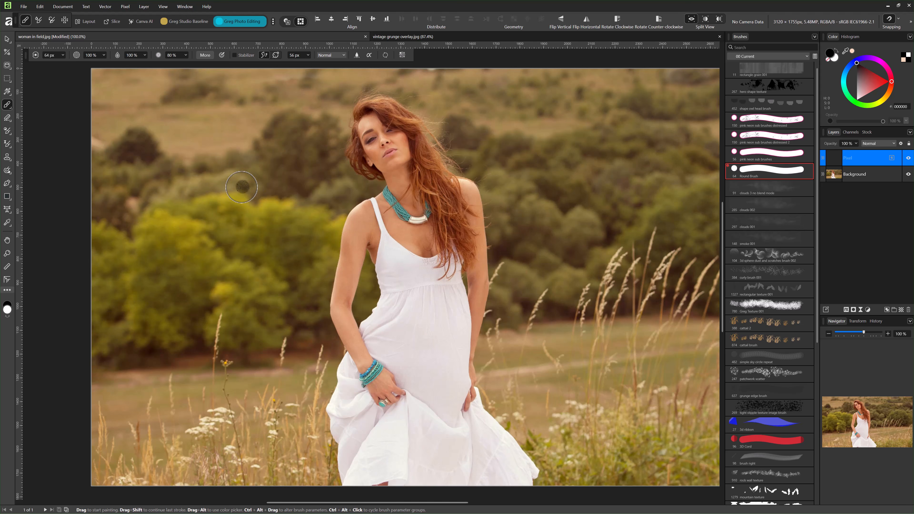
# Enlarge the grunge-textured brush to 1177 px, swap the paint colour, and sample light cream #F4E1B9 from the photo
pyautogui.press(']')
pyautogui.press(']')
pyautogui.press(']')
pyautogui.press(']')
pyautogui.press(']')
pyautogui.press(']')
pyautogui.press(']')
pyautogui.press(']')
pyautogui.press(']')
pyautogui.press(']')
pyautogui.press(']')
pyautogui.press(']')
pyautogui.press(']')
pyautogui.press(']')
pyautogui.press(']')
pyautogui.press(']')
pyautogui.press(']')
pyautogui.press(']')
pyautogui.press(']')
pyautogui.press(']')
pyautogui.press(']')
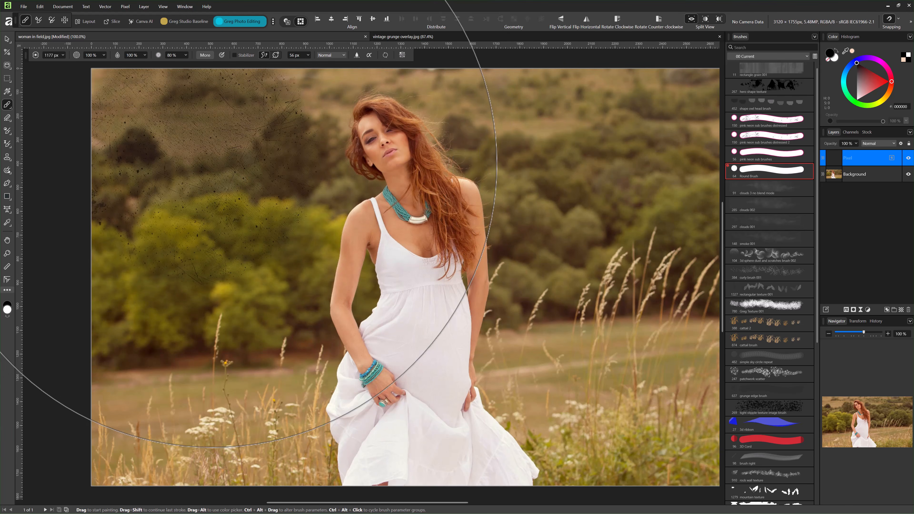
pyautogui.press('x')
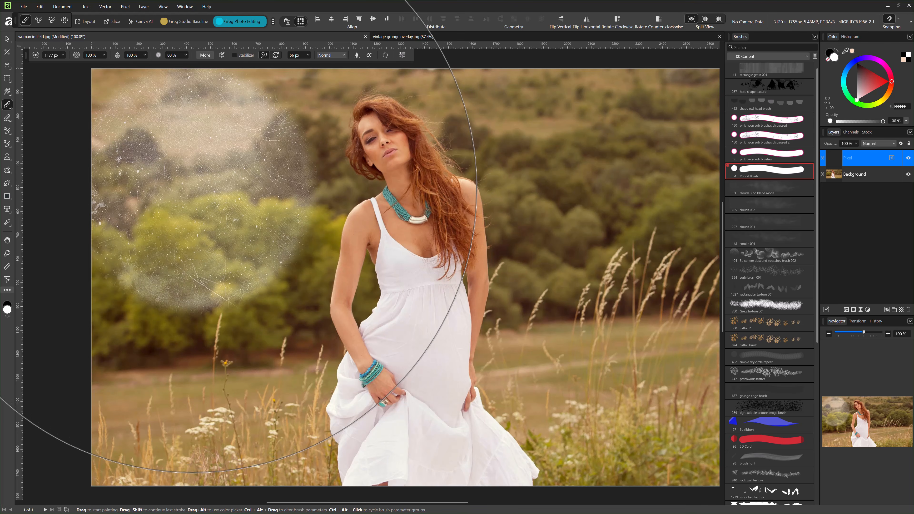
pyautogui.moveTo(230, 248)
pyautogui.keyDown('alt'); pyautogui.mouseDown()
pyautogui.moveTo(249, 261)
pyautogui.moveTo(306, 378)
pyautogui.moveTo(302, 414)
pyautogui.moveTo(309, 404)
pyautogui.moveTo(218, 410)
pyautogui.mouseUp(); pyautogui.keyUp('alt')
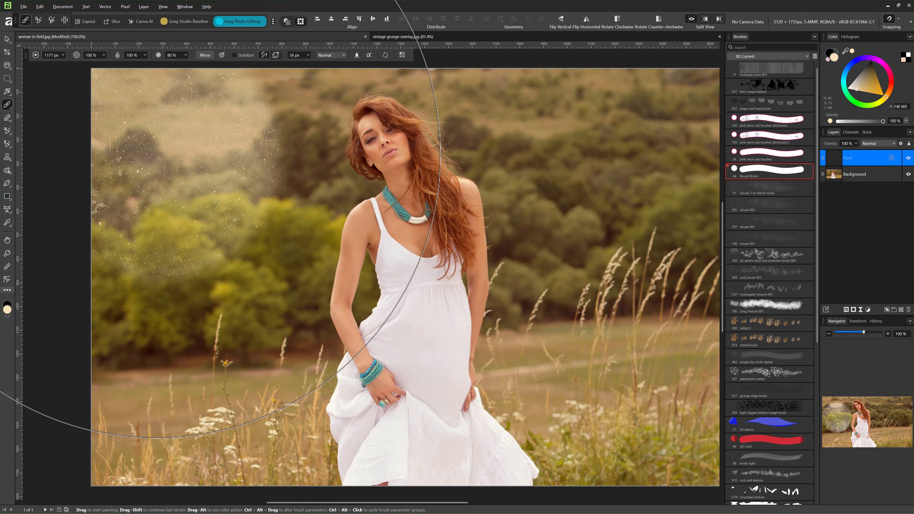
# Paint the cream dust-and-scratches texture across the whole photo and adjust the Pixel layer's opacity
pyautogui.moveTo(158, 160)
pyautogui.mouseDown()
pyautogui.moveTo(467, 160)
pyautogui.moveTo(298, 197)
pyautogui.moveTo(609, 395)
pyautogui.moveTo(83, 367)
pyautogui.moveTo(560, 190)
pyautogui.moveTo(428, 224)
pyautogui.moveTo(408, 204)
pyautogui.moveTo(324, 360)
pyautogui.moveTo(515, 483)
pyautogui.mouseUp()
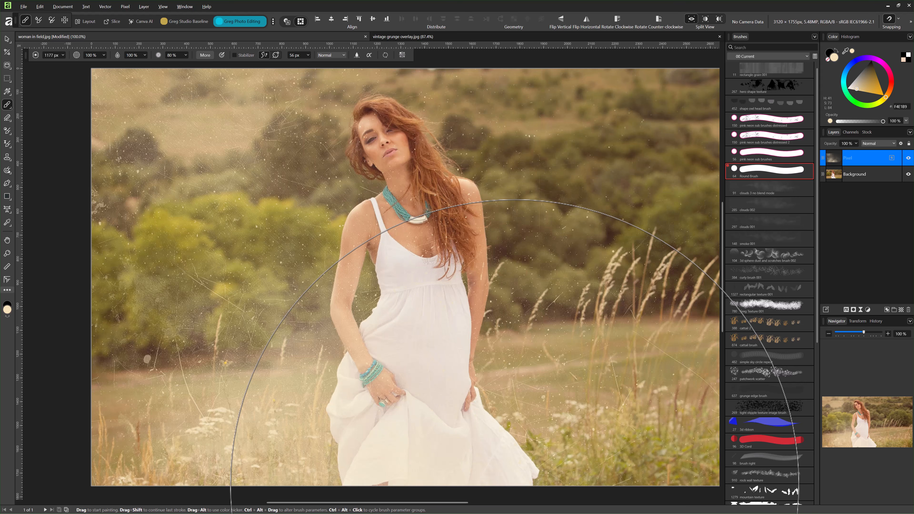
pyautogui.moveTo(524, 479)
pyautogui.mouseDown()
pyautogui.moveTo(492, 346)
pyautogui.moveTo(525, 268)
pyautogui.mouseUp()
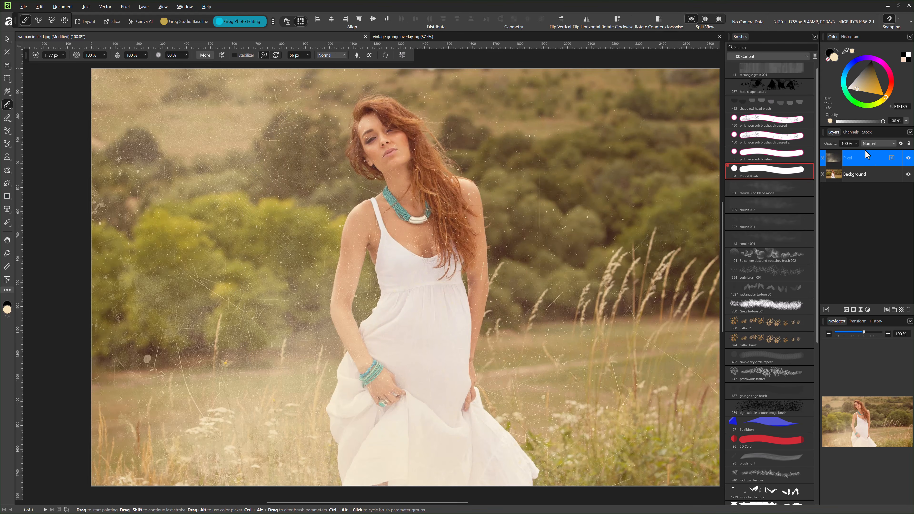
pyautogui.click(857, 143)
pyautogui.moveTo(857, 152); pyautogui.dragTo(843, 155)
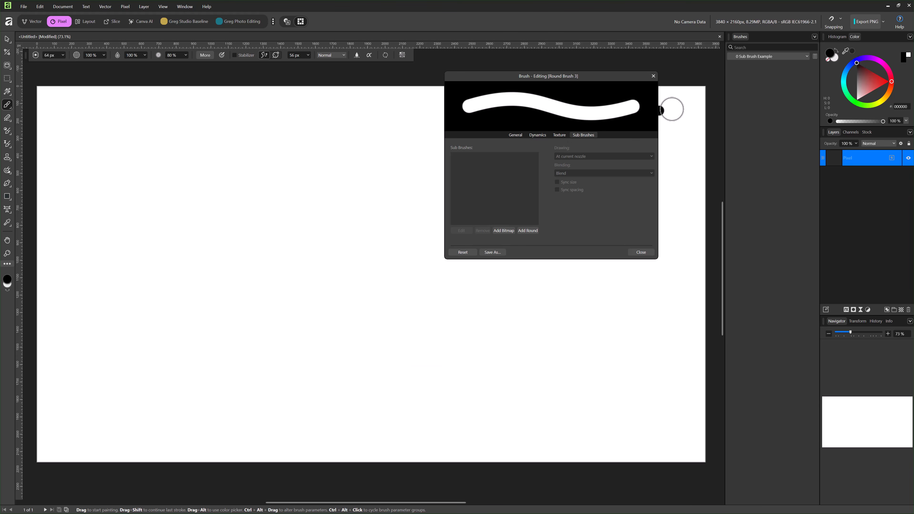
# Create a new round brush in the 0 Sub Brush Example category and open its sub brush settings
pyautogui.click(814, 37)
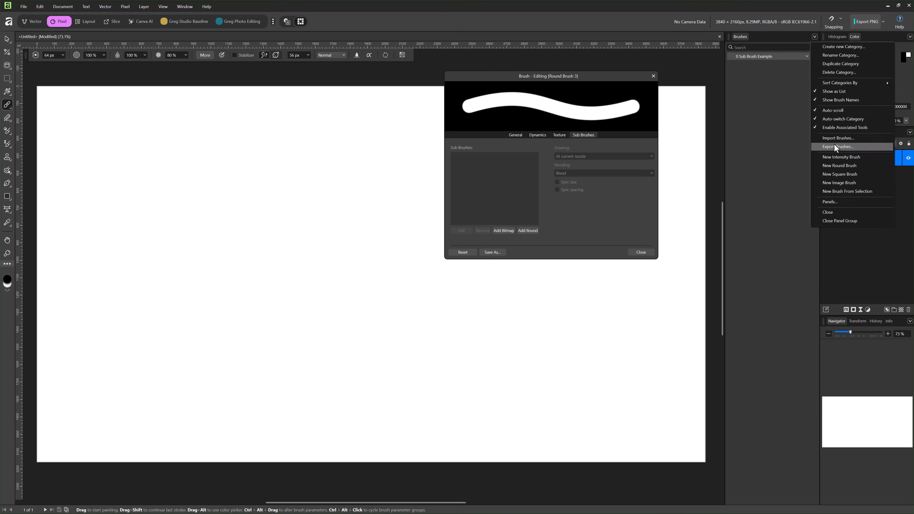
pyautogui.click(847, 165)
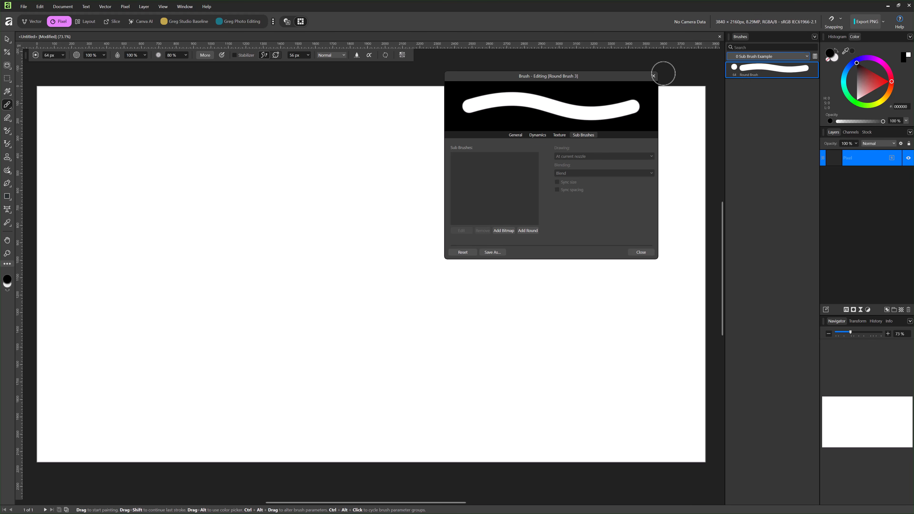
pyautogui.click(653, 76)
pyautogui.doubleClick(746, 74)
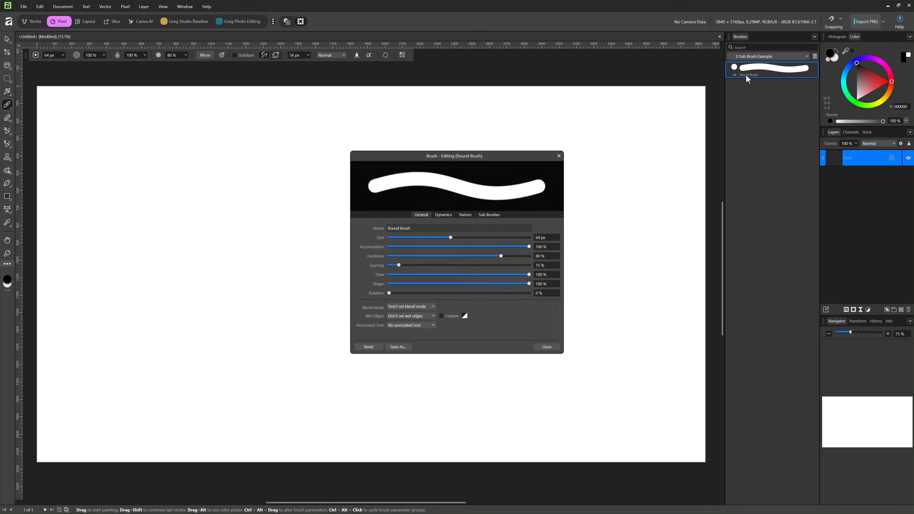
pyautogui.moveTo(498, 160)
pyautogui.mouseDown()
pyautogui.moveTo(390, 133)
pyautogui.moveTo(569, 125)
pyautogui.mouseUp()
pyautogui.click(380, 186)
# Paint three roughly horizontal black test strokes and a dot on the upper part of the canvas
pyautogui.moveTo(185, 208); pyautogui.dragTo(269, 195)
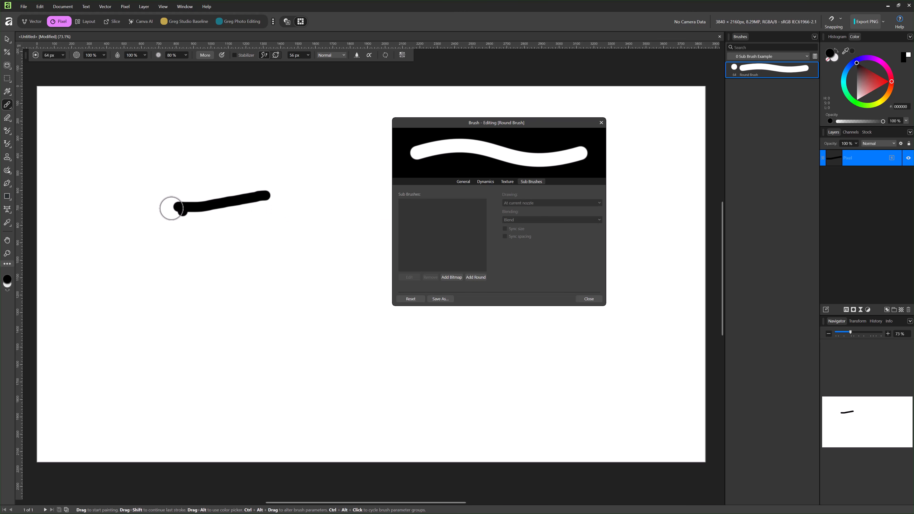
pyautogui.moveTo(107, 180); pyautogui.dragTo(290, 164)
pyautogui.moveTo(121, 145); pyautogui.dragTo(304, 139)
pyautogui.moveTo(285, 198); pyautogui.dragTo(304, 206)
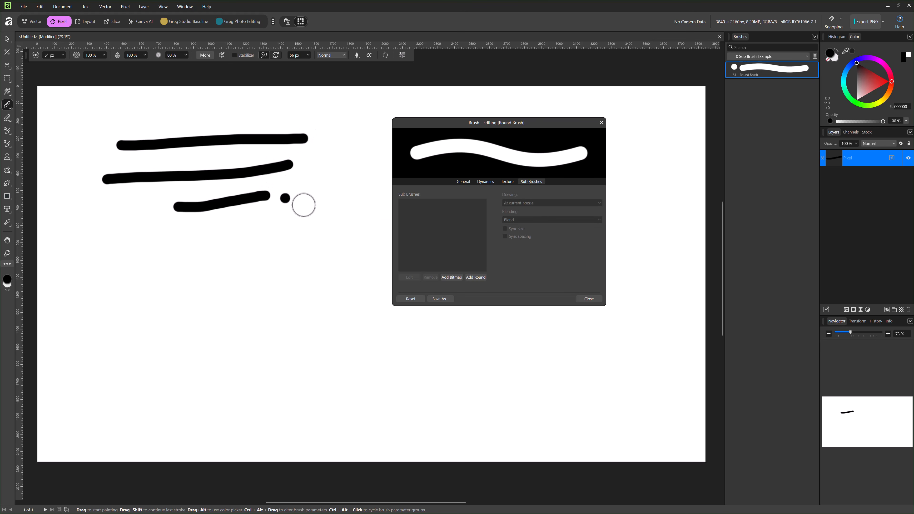
# Enlarge the round brush to 253 px and stamp a soft-edged black dot below the strokes
pyautogui.press(']')
pyautogui.press(']')
pyautogui.press(']')
pyautogui.press(']')
pyautogui.press(']')
pyautogui.press(']')
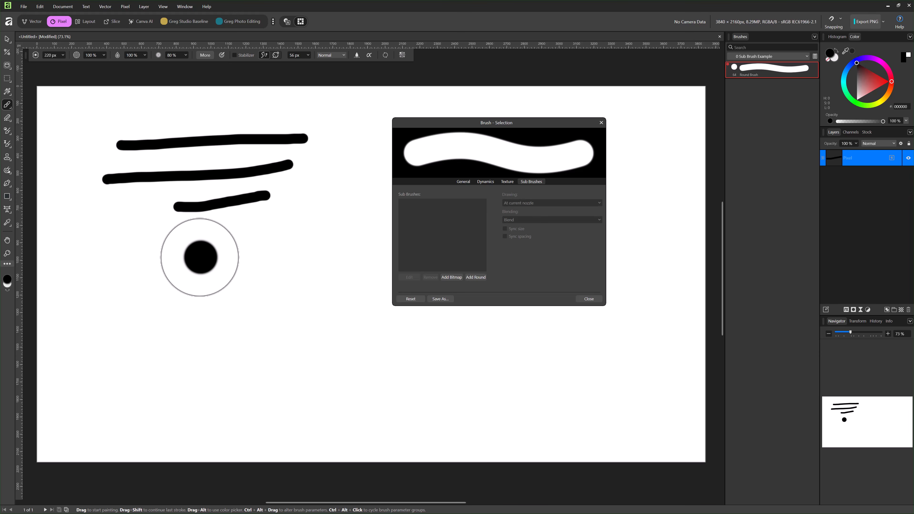
pyautogui.press(']')
pyautogui.click(199, 256)
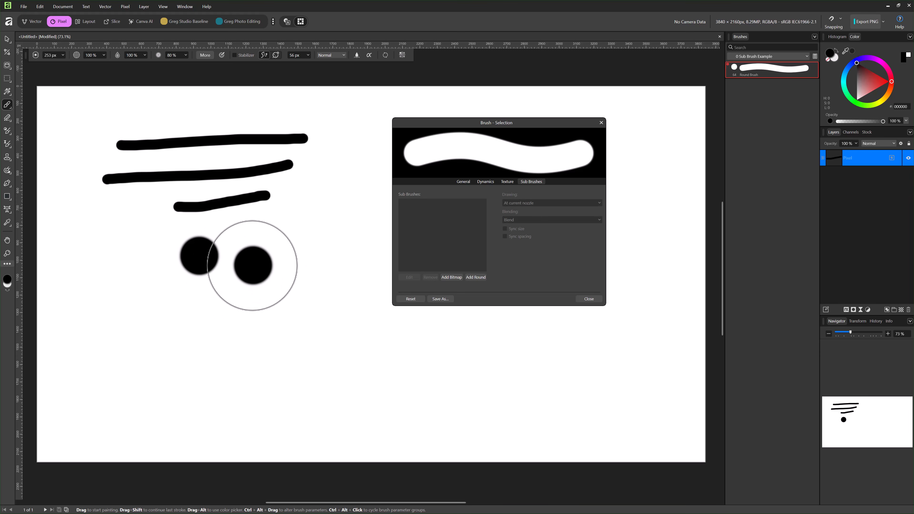
# Set the brush hardness to 100 %, stamp hard-edged dots beside and below the soft one, and undo the last dot
pyautogui.click(187, 57)
pyautogui.moveTo(187, 63); pyautogui.dragTo(229, 69)
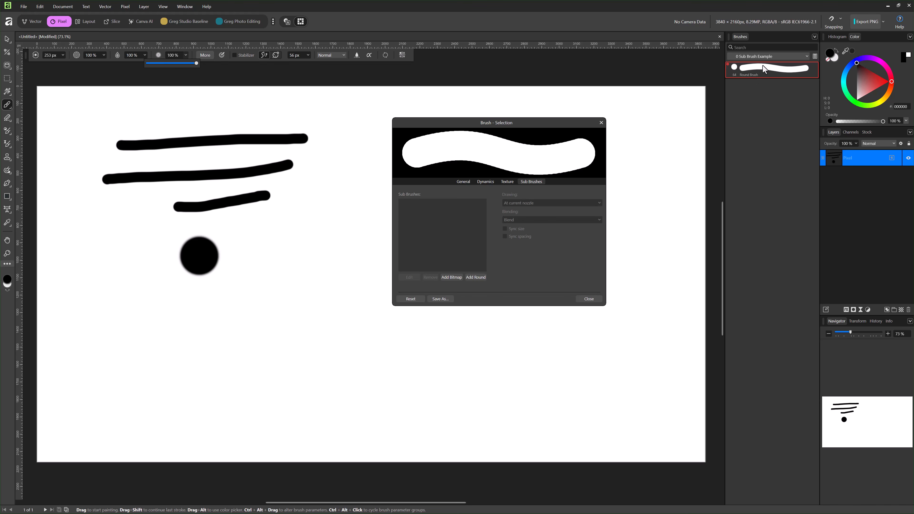
pyautogui.click(293, 264)
pyautogui.click(240, 323)
pyautogui.click(364, 331)
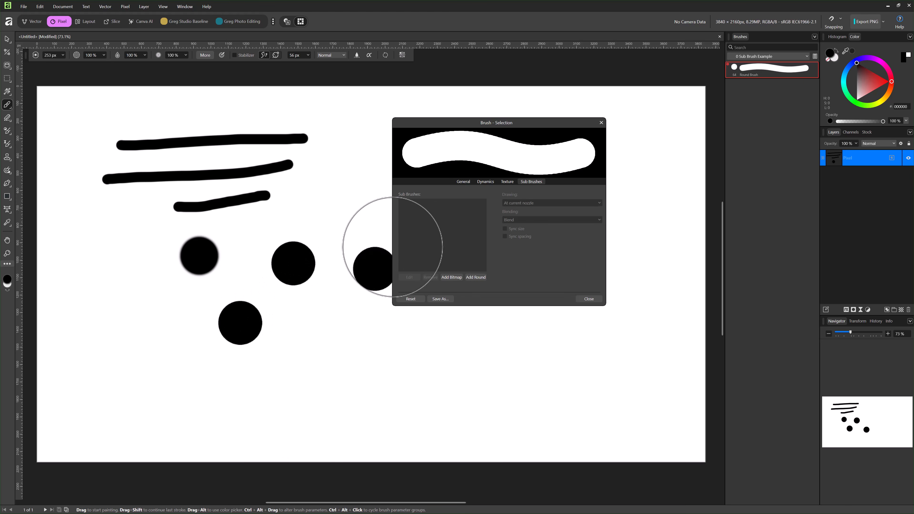
pyautogui.hotkey('ctrl', 'z')
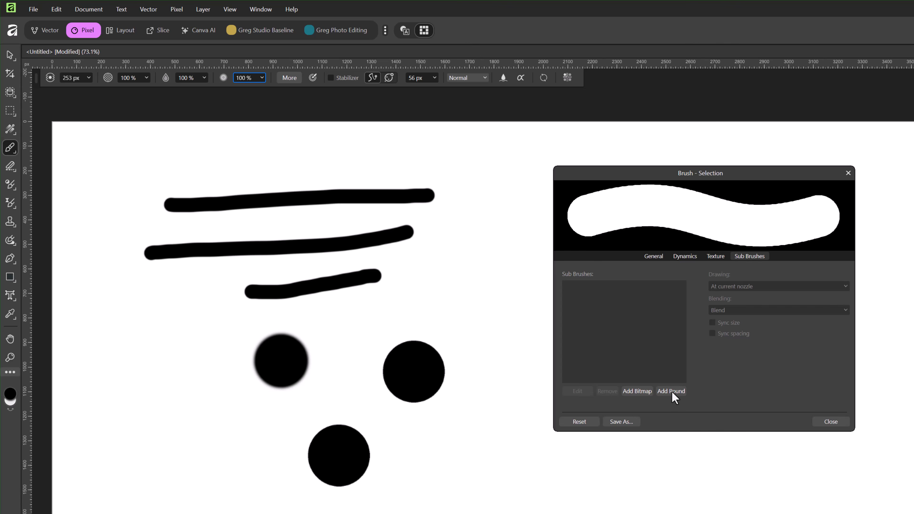
# Add a round sub brush to the brush and set the main brush's size to 100 px
pyautogui.click(672, 392)
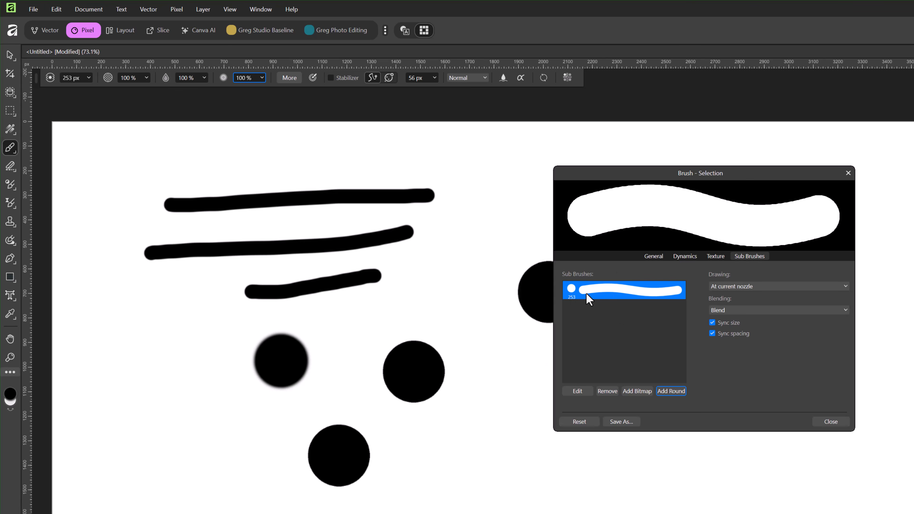
pyautogui.click(654, 258)
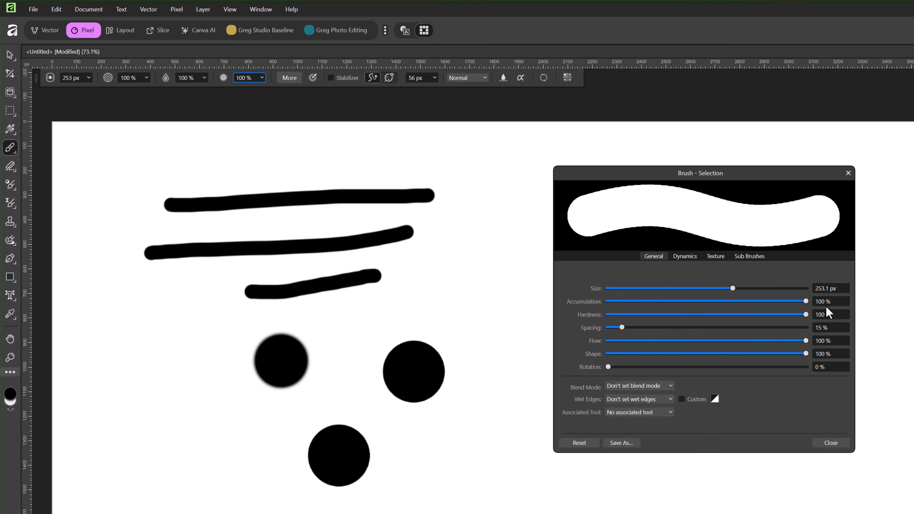
pyautogui.click(821, 290)
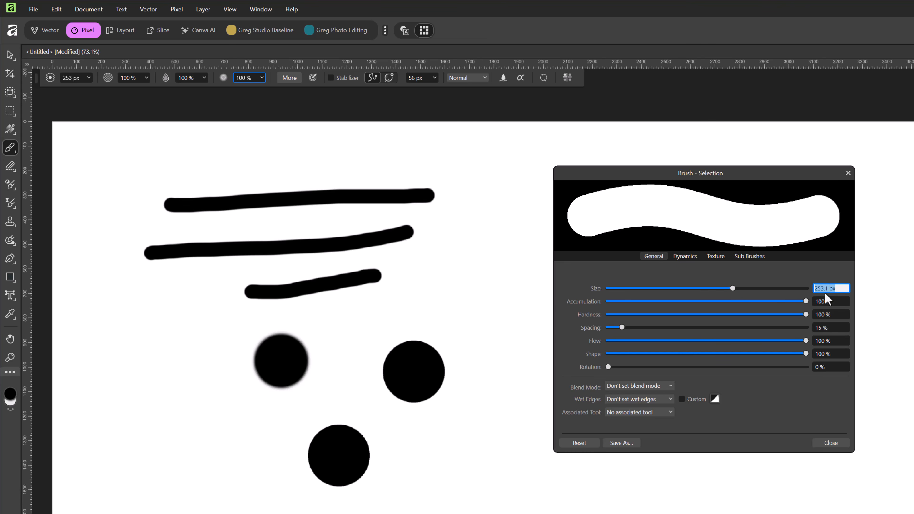
pyautogui.write('100')
pyautogui.press('Return')
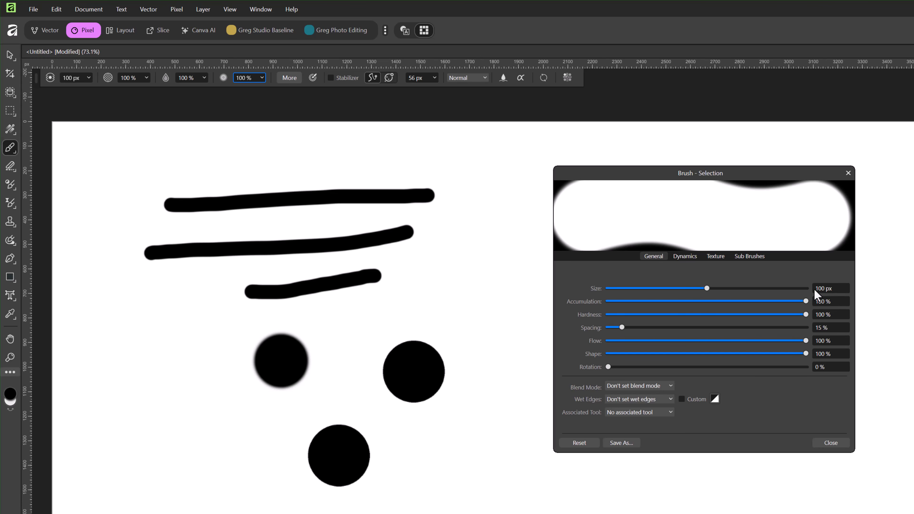
pyautogui.click(751, 256)
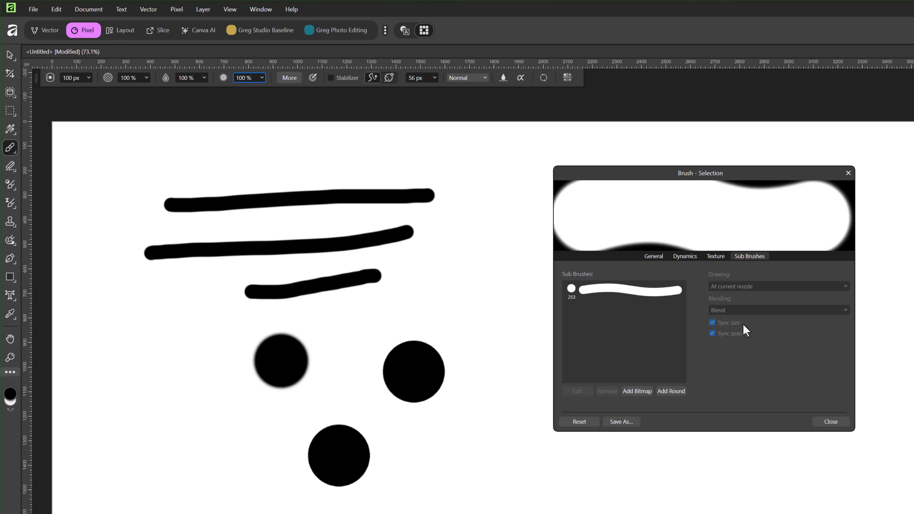
# Review the blending and drawing choices of the round sub brush, keeping Blend and At current nozzle
pyautogui.click(646, 294)
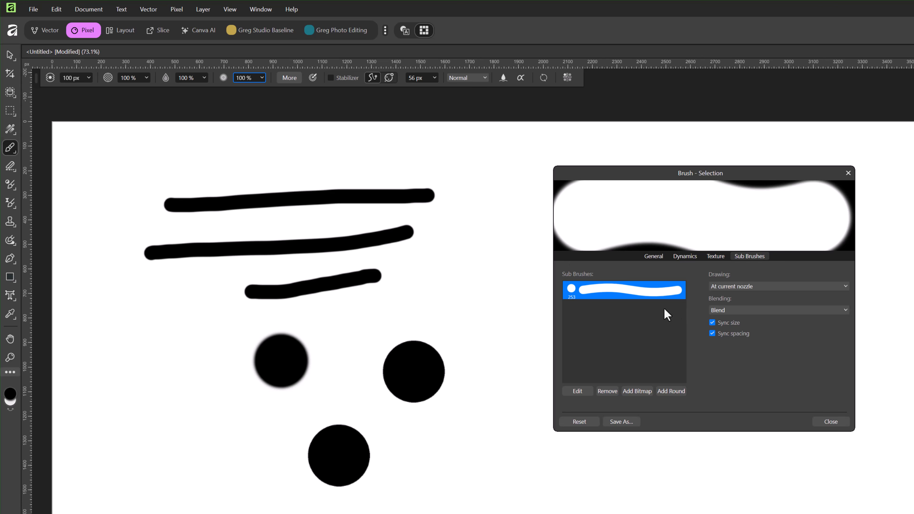
pyautogui.click(747, 315)
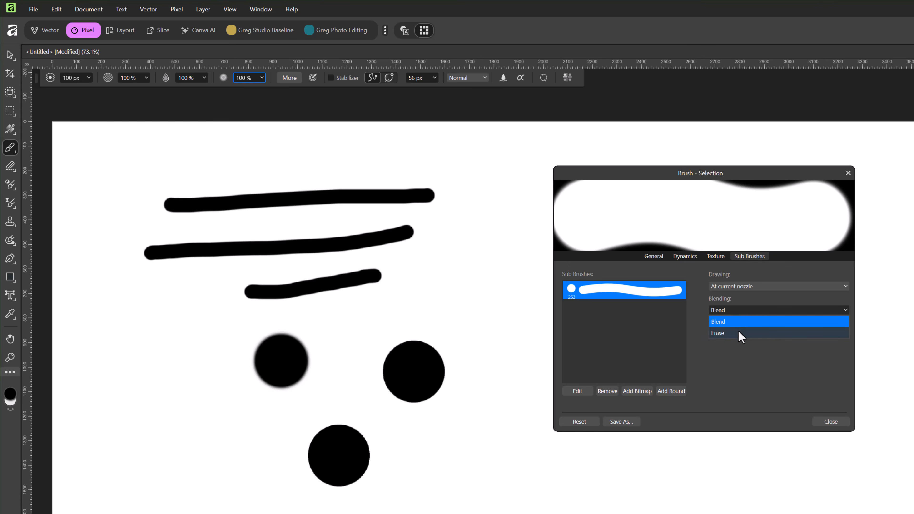
pyautogui.click(784, 358)
pyautogui.click(780, 288)
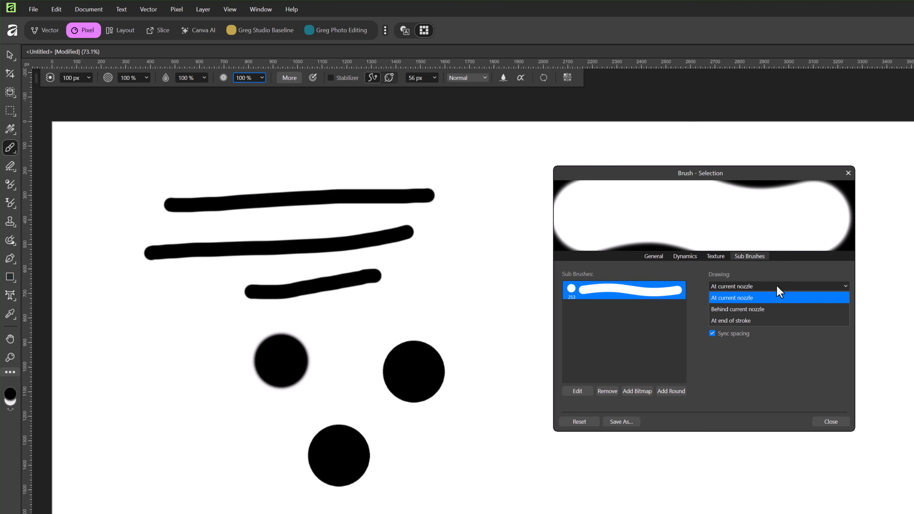
pyautogui.click(776, 286)
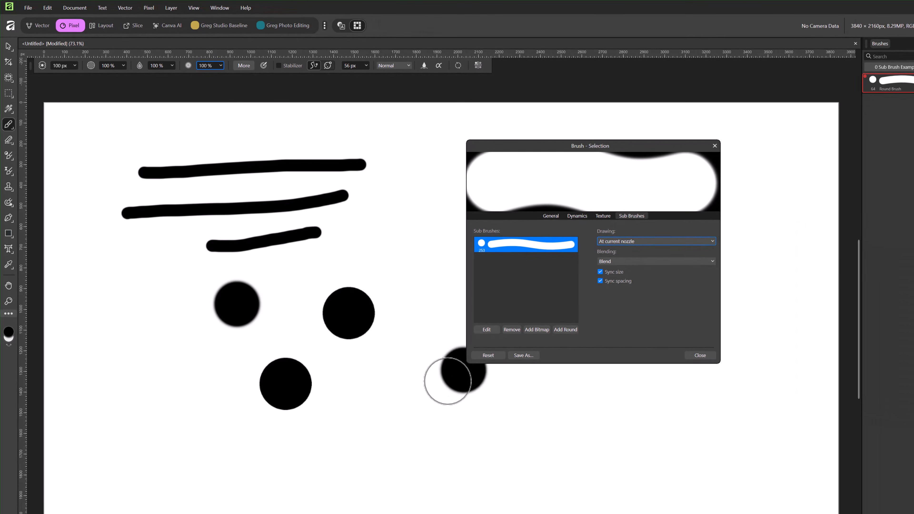
# Stamp a test dot with the combined brush below the existing dots and check the main brush's general settings
pyautogui.click(393, 423)
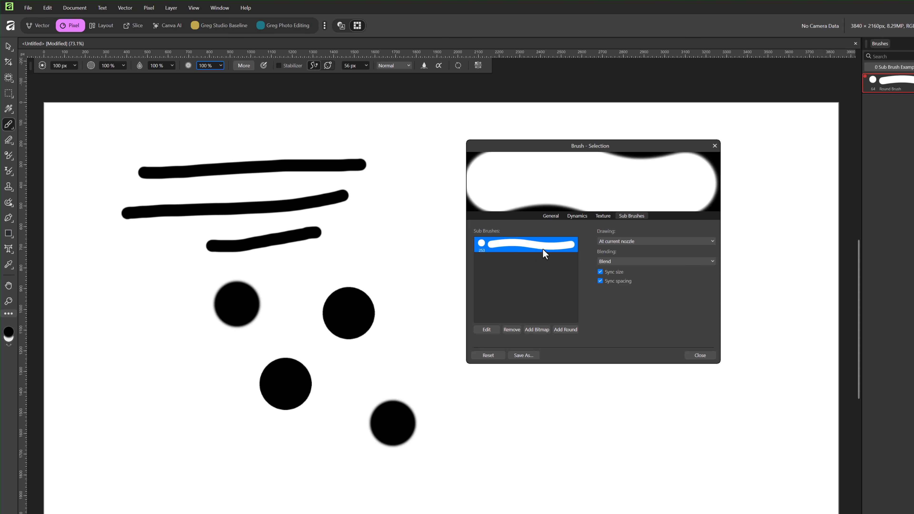
pyautogui.click(550, 217)
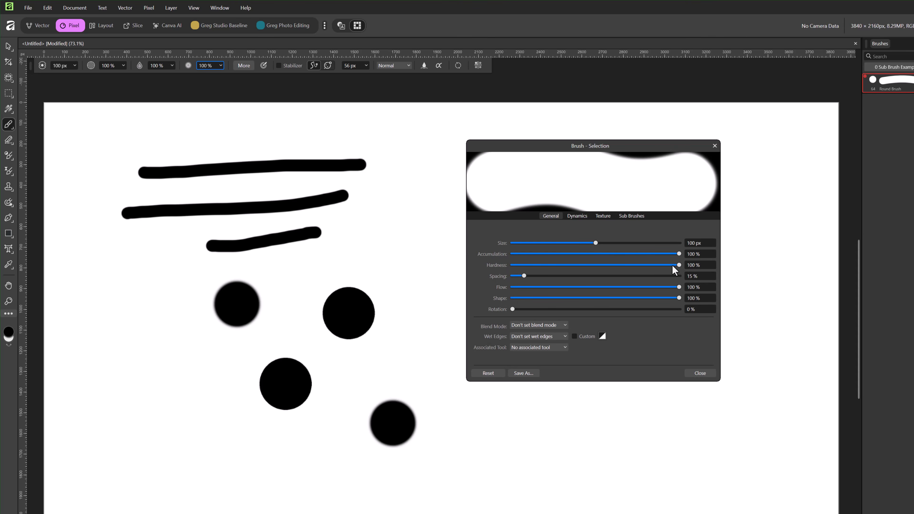
pyautogui.click(630, 216)
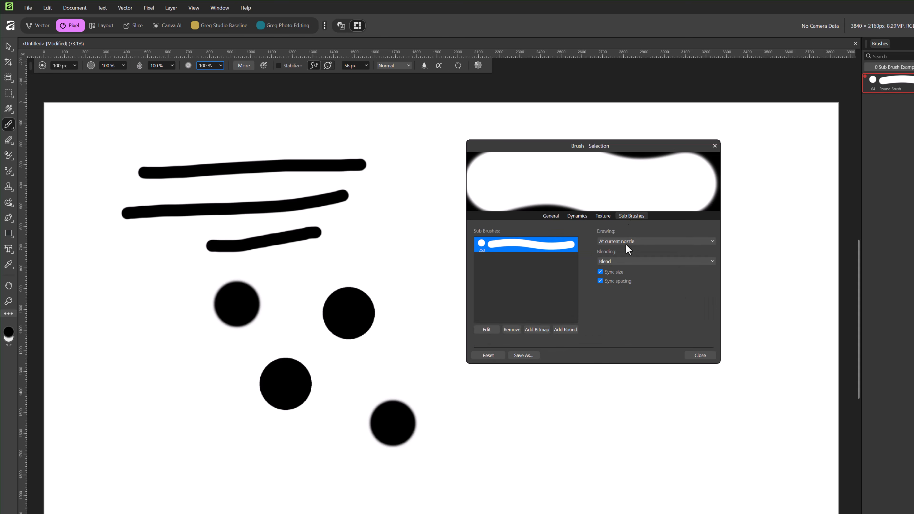
# Set the sub brush's hardness to 100 % and stamp a hard-edged dot beside the lowest soft one
pyautogui.click(487, 329)
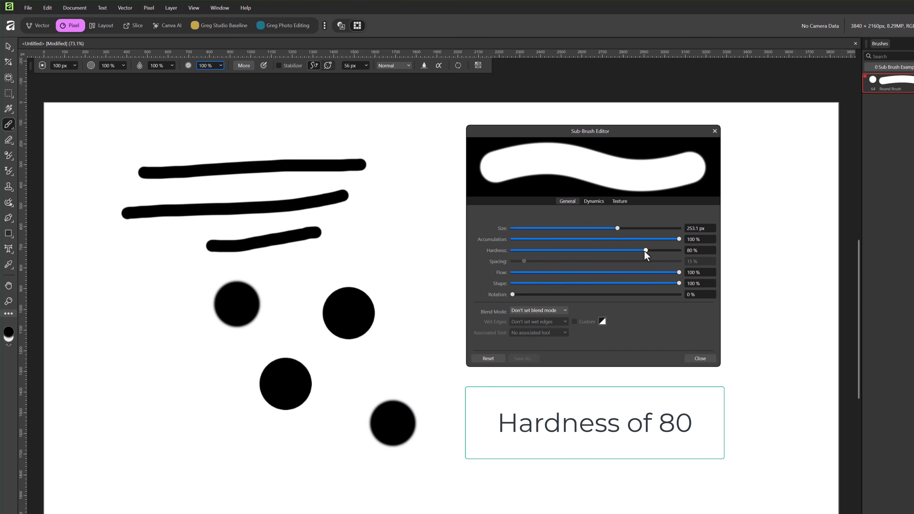
pyautogui.moveTo(646, 251); pyautogui.dragTo(698, 258)
pyautogui.click(445, 356)
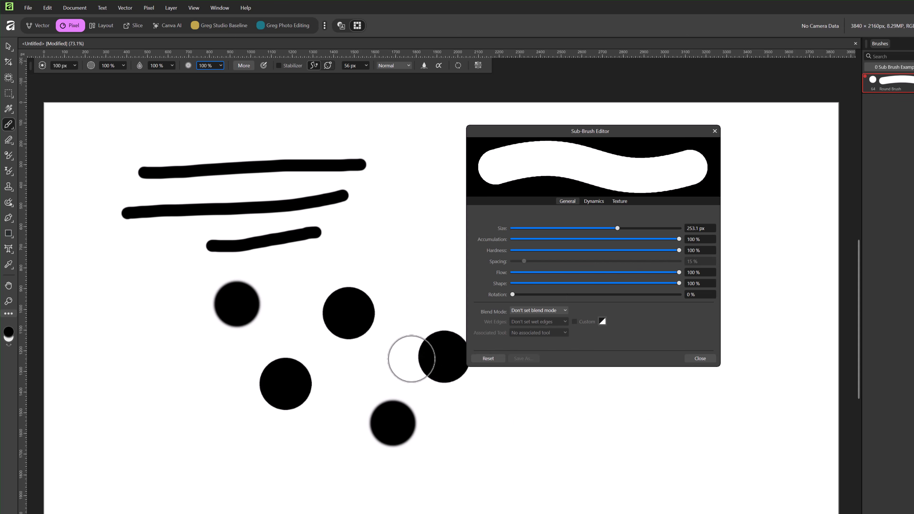
pyautogui.hotkey('ctrl', 'z')
pyautogui.click(464, 436)
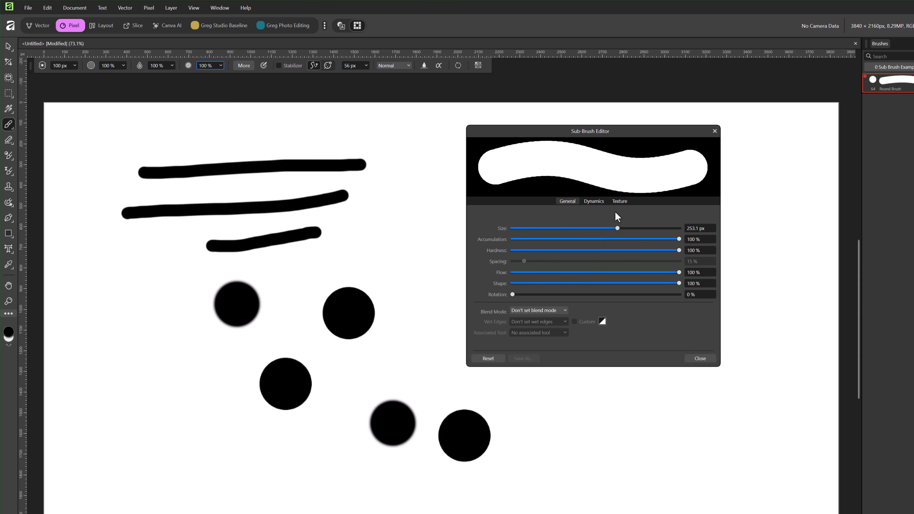
# Reduce the sub brush's size to 1 px and stamp a small dot between the larger ones
pyautogui.moveTo(616, 228); pyautogui.dragTo(504, 227)
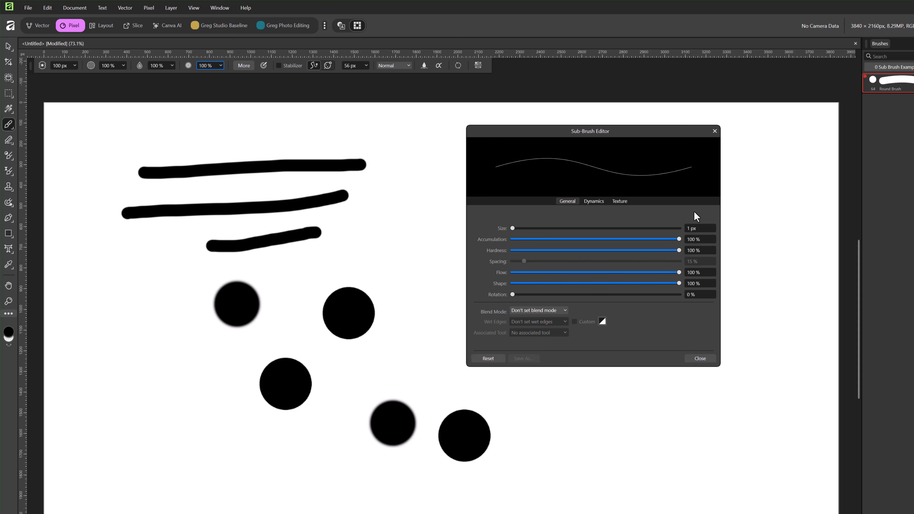
pyautogui.click(715, 131)
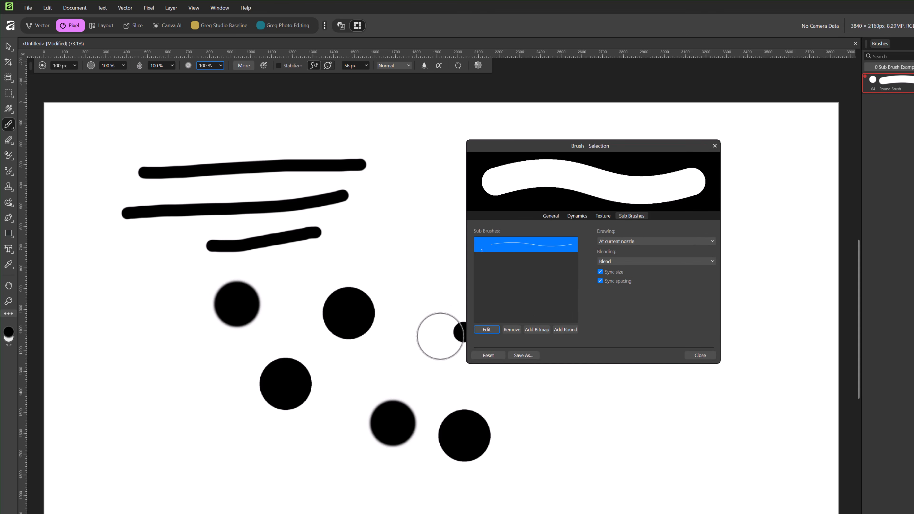
pyautogui.click(398, 361)
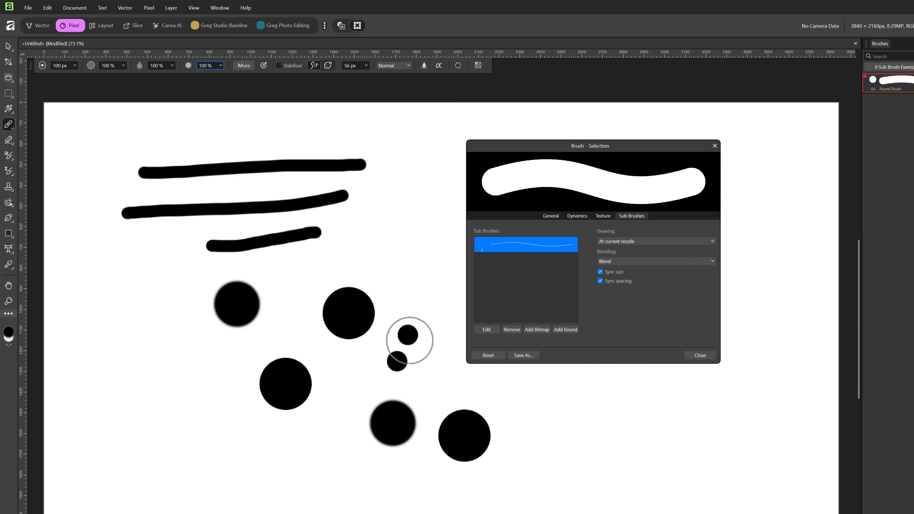
# Check the main brush's general settings and set the sub brush's blending to Erase
pyautogui.click(550, 216)
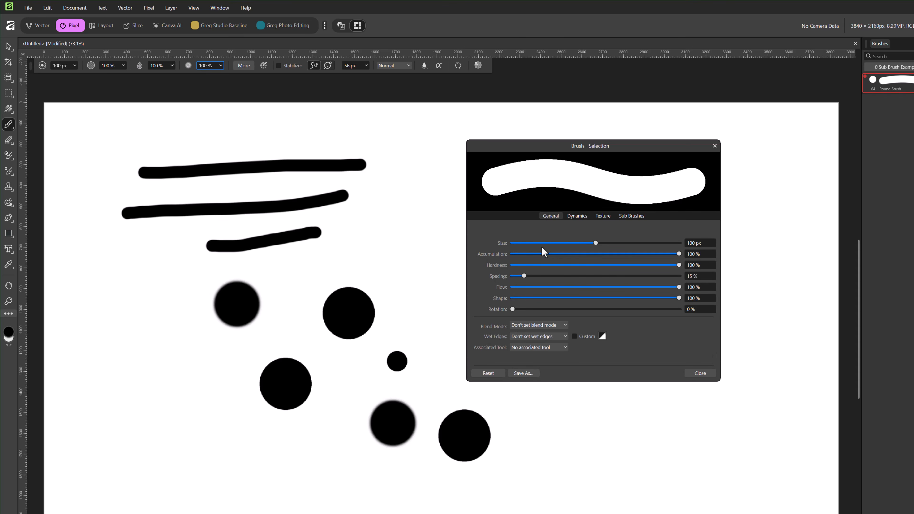
pyautogui.click(632, 217)
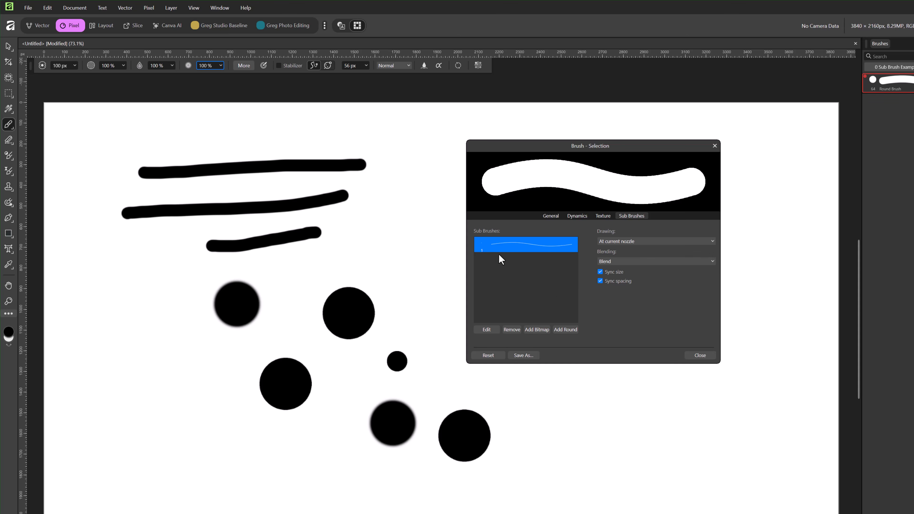
pyautogui.click(632, 262)
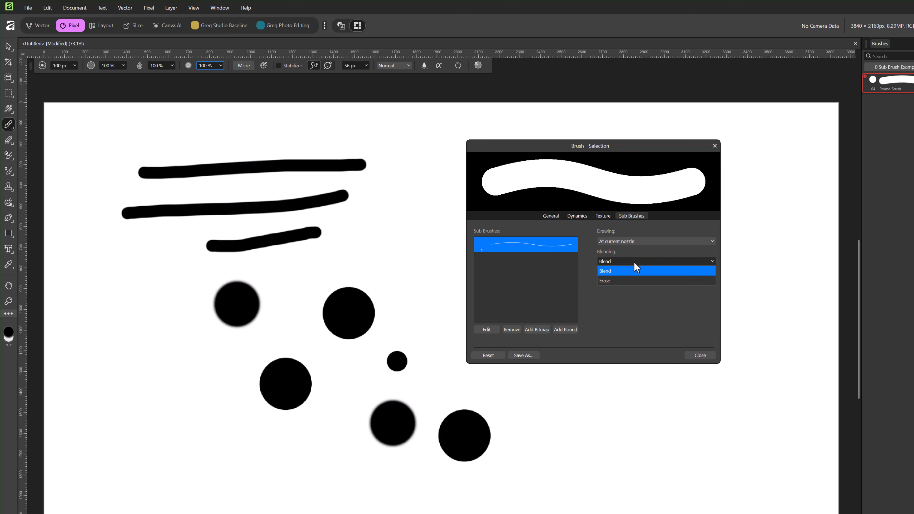
pyautogui.click(620, 284)
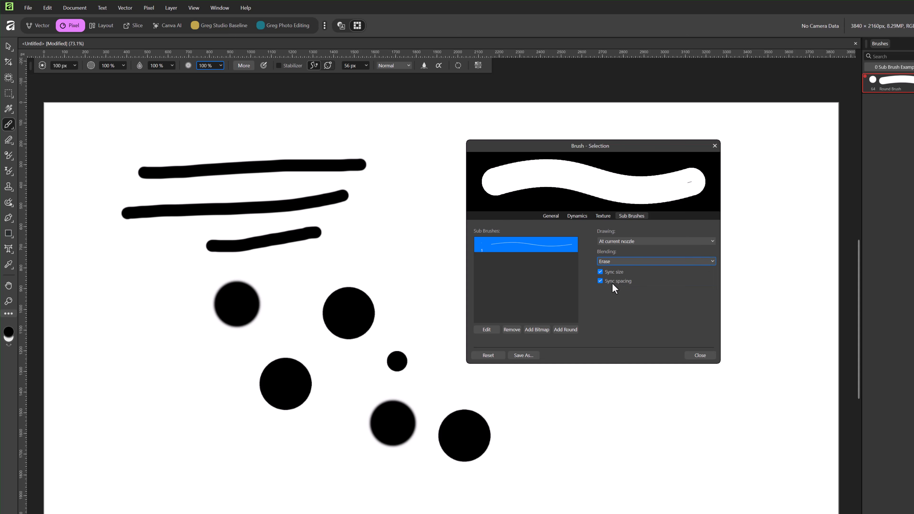
# Set the erasing sub brush's size to 50 px in the Sub-Brush Editor
pyautogui.click(520, 248)
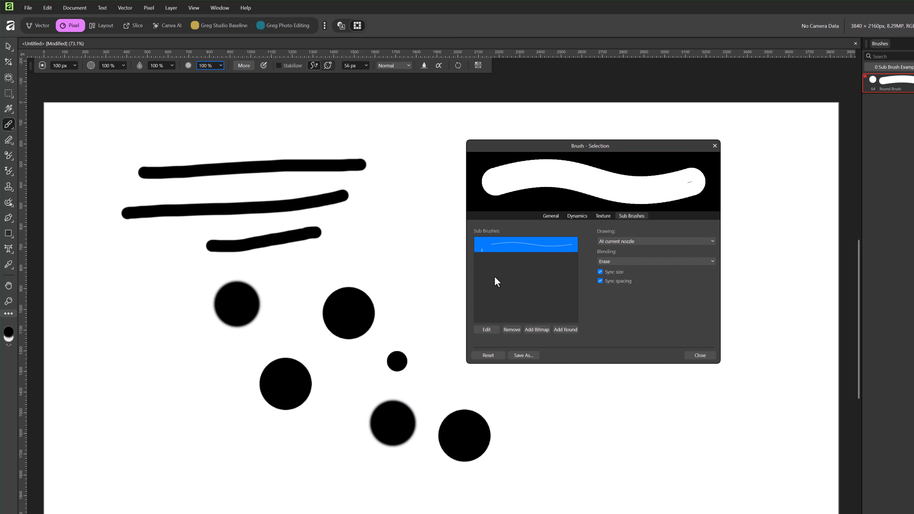
pyautogui.click(486, 330)
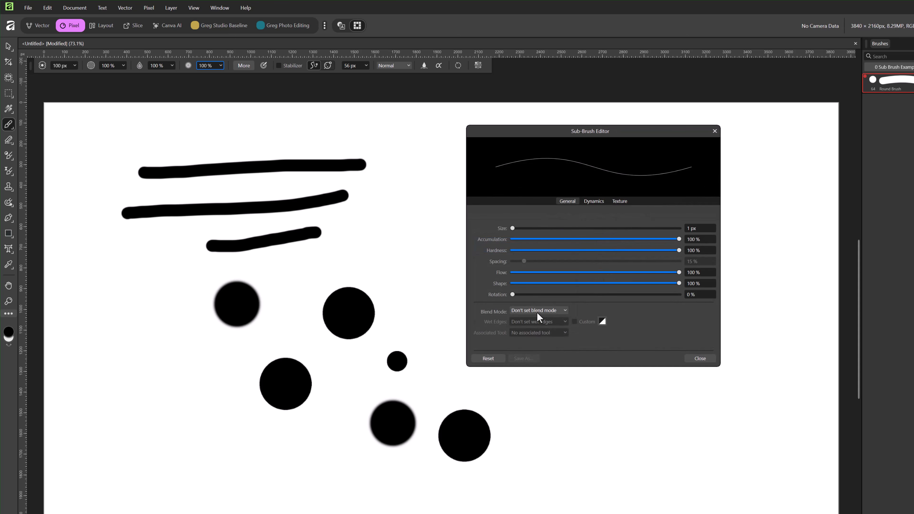
pyautogui.click(696, 229)
pyautogui.write('50')
pyautogui.press('Return')
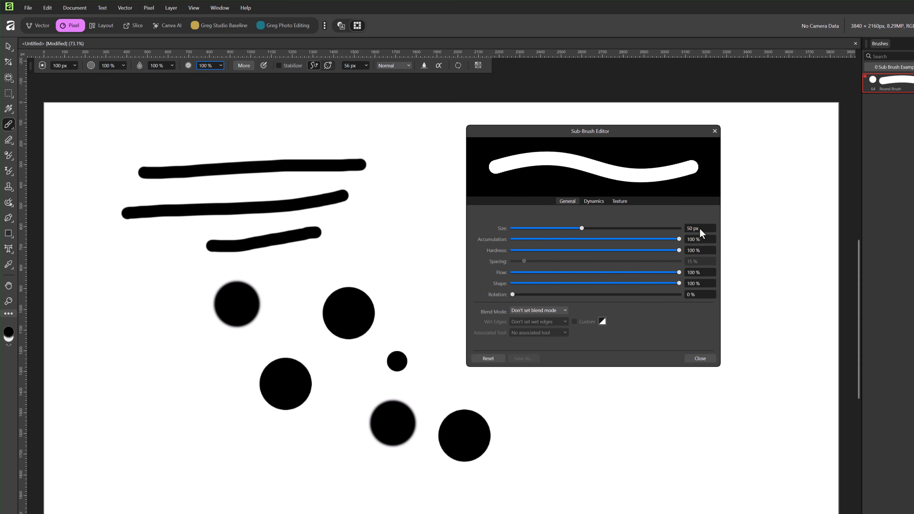
# Close the Sub-Brush Editor, check the main brush's general settings and stamp two rings below the black dots' lower-left side
pyautogui.click(718, 132)
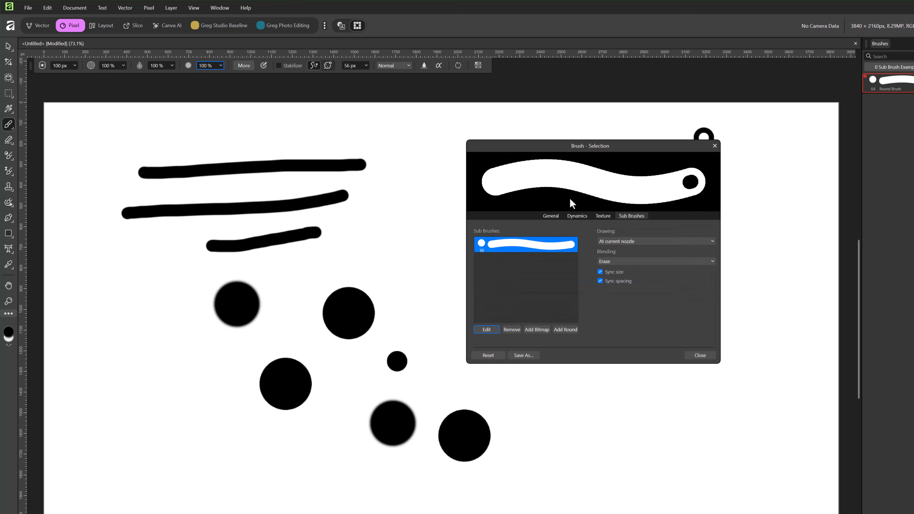
pyautogui.click(553, 216)
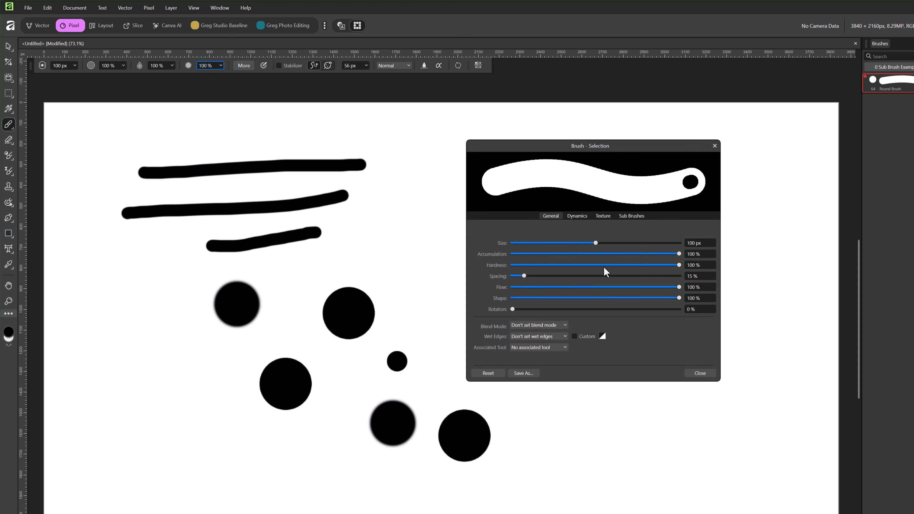
pyautogui.click(189, 402)
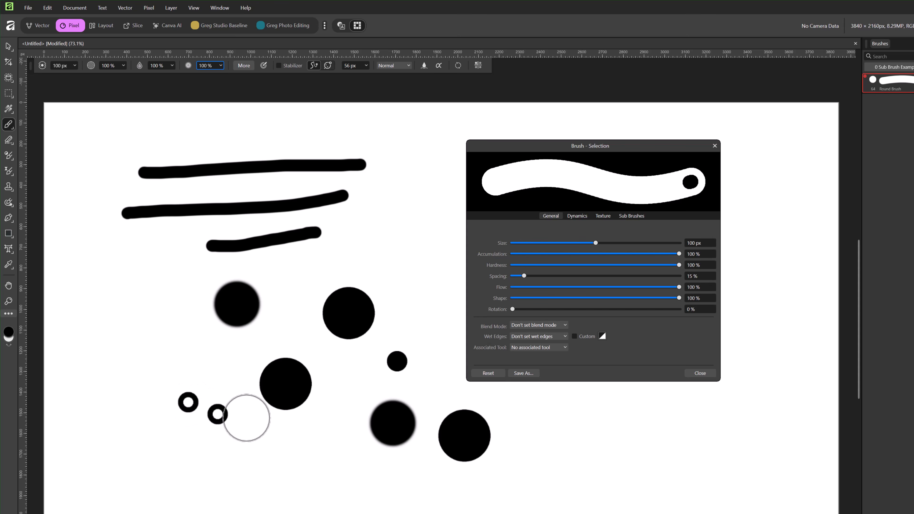
pyautogui.click(260, 464)
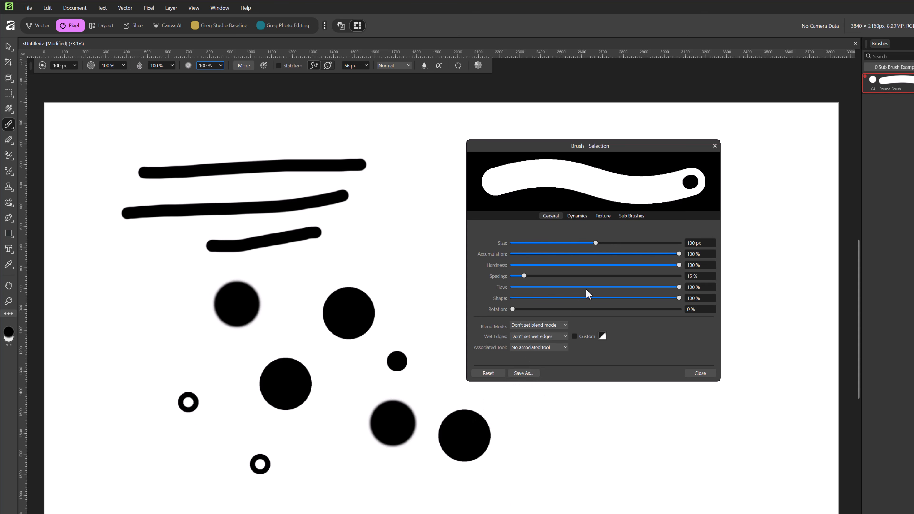
# With drawing at the current nozzle, stamp a third ring near the other two and paint a long curved stroke over the empty canvas area
pyautogui.moveTo(648, 145); pyautogui.dragTo(681, 125)
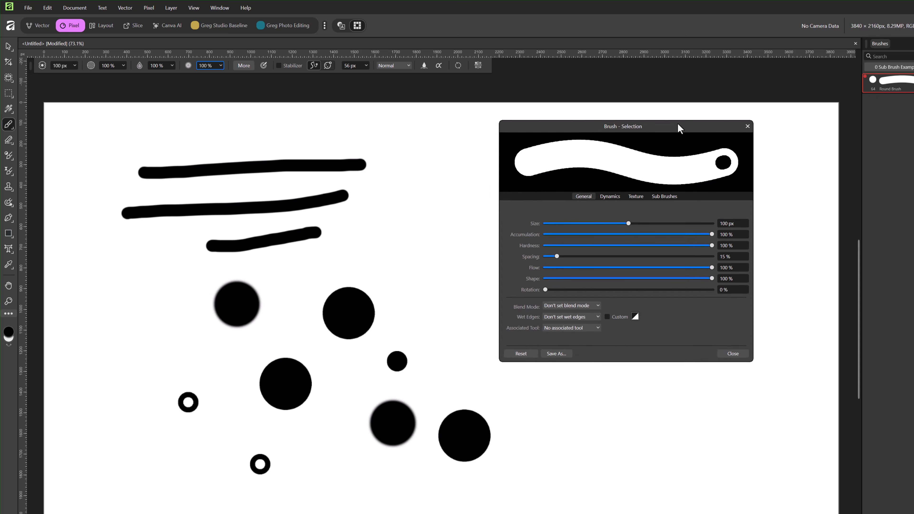
pyautogui.click(664, 199)
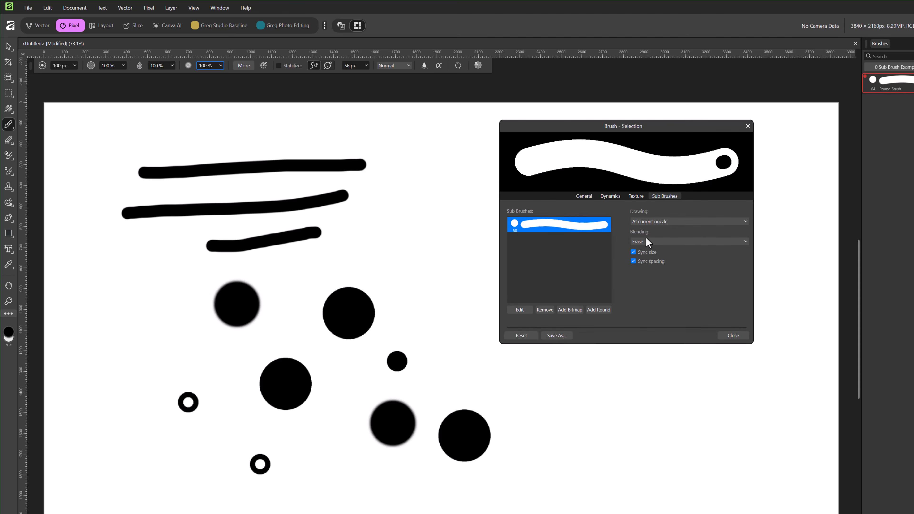
pyautogui.moveTo(648, 127)
pyautogui.mouseDown()
pyautogui.moveTo(623, 202)
pyautogui.moveTo(498, 208)
pyautogui.moveTo(441, 256)
pyautogui.moveTo(404, 238)
pyautogui.mouseUp()
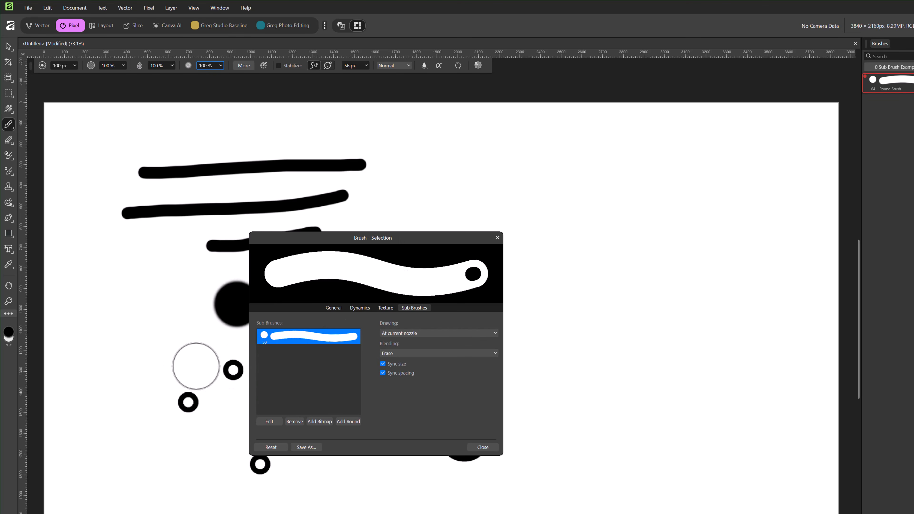
pyautogui.click(146, 360)
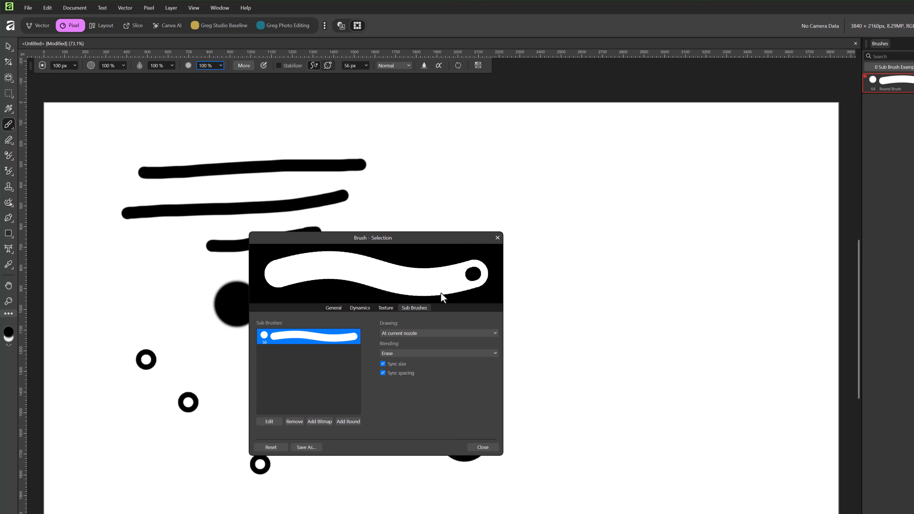
pyautogui.moveTo(508, 173)
pyautogui.mouseDown()
pyautogui.moveTo(564, 182)
pyautogui.moveTo(644, 345)
pyautogui.moveTo(738, 411)
pyautogui.mouseUp()
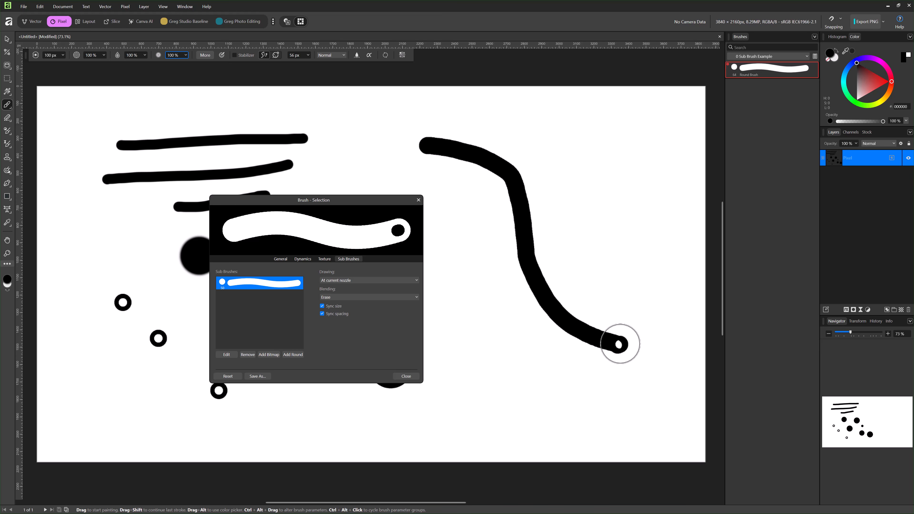
pyautogui.moveTo(620, 344); pyautogui.dragTo(619, 344)
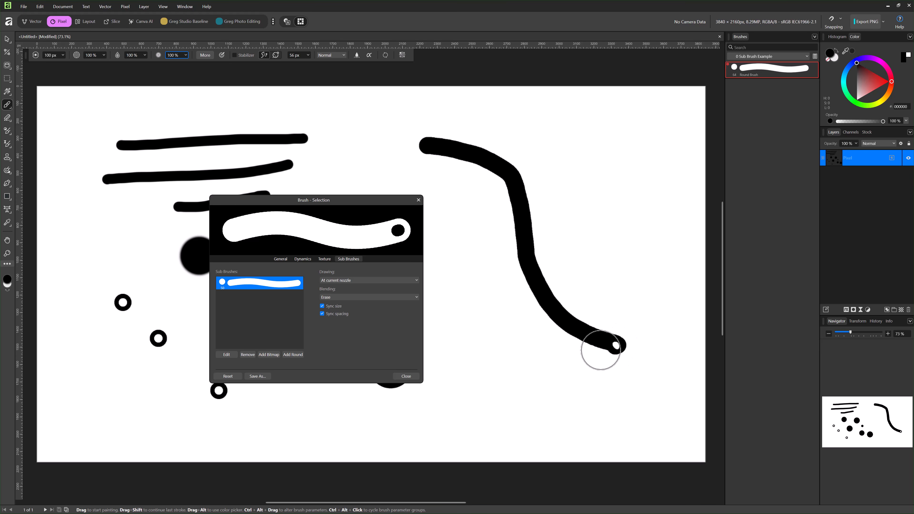
# Set the sub brush's drawing to Behind current nozzle and paint a long S-shaped outlined stroke across the solid curve
pyautogui.click(362, 281)
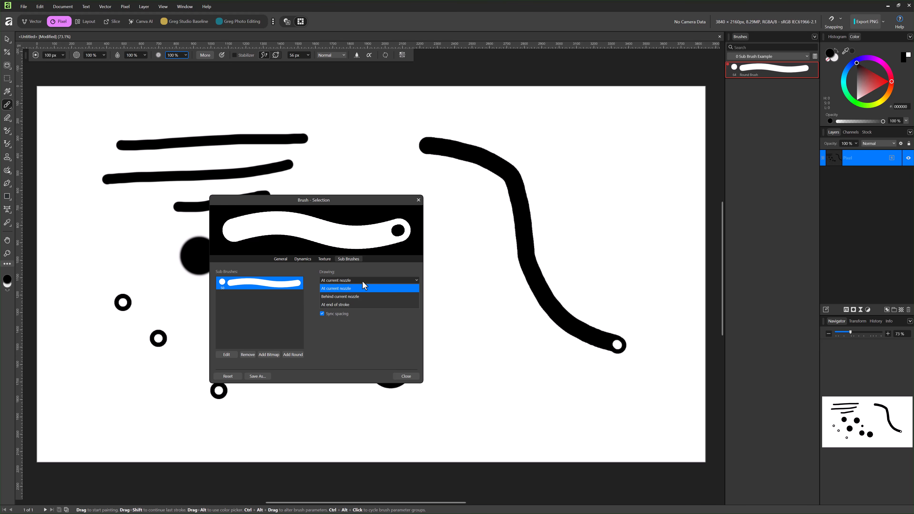
pyautogui.click(349, 296)
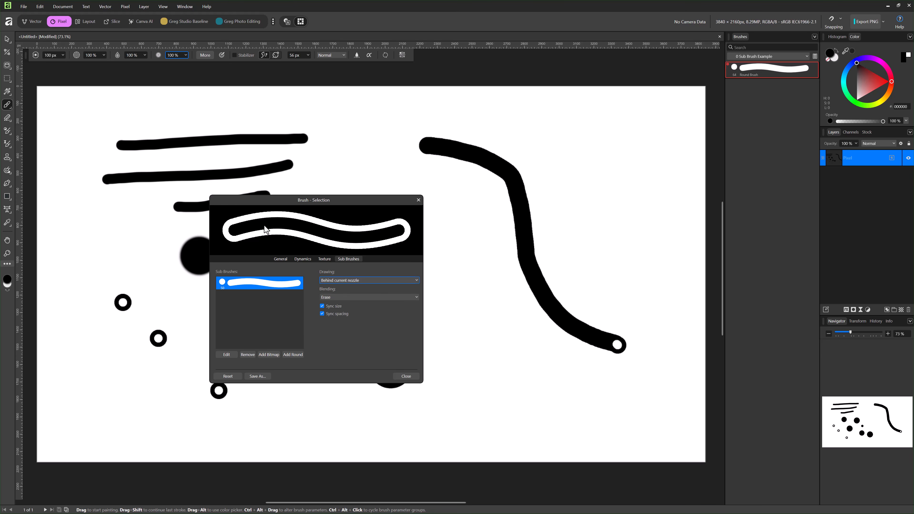
pyautogui.moveTo(327, 137)
pyautogui.mouseDown()
pyautogui.moveTo(430, 119)
pyautogui.moveTo(521, 141)
pyautogui.moveTo(584, 180)
pyautogui.moveTo(553, 227)
pyautogui.moveTo(488, 287)
pyautogui.moveTo(491, 371)
pyautogui.moveTo(592, 415)
pyautogui.mouseUp()
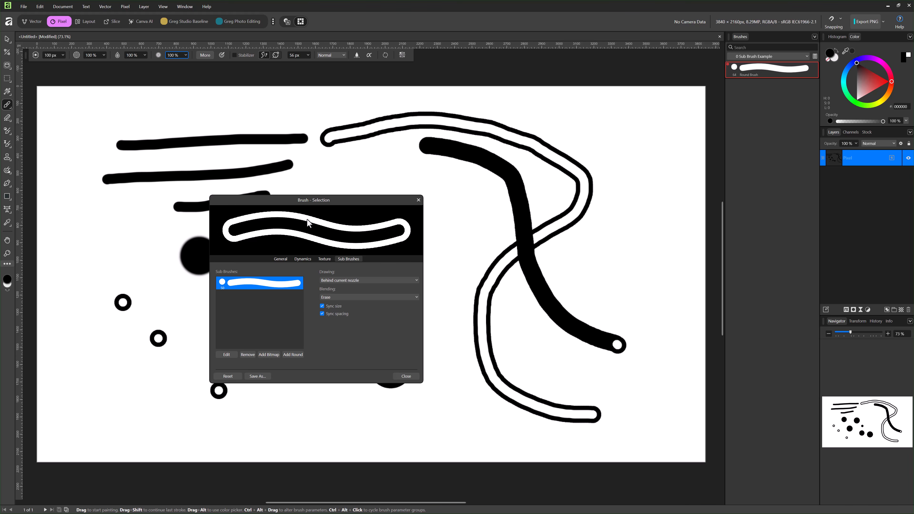
# Compare the sub brush's drawing modes, set drawing to At end of stroke and paint a second S-shaped stroke beside the outlined one
pyautogui.click(374, 282)
pyautogui.click(342, 290)
pyautogui.click(363, 281)
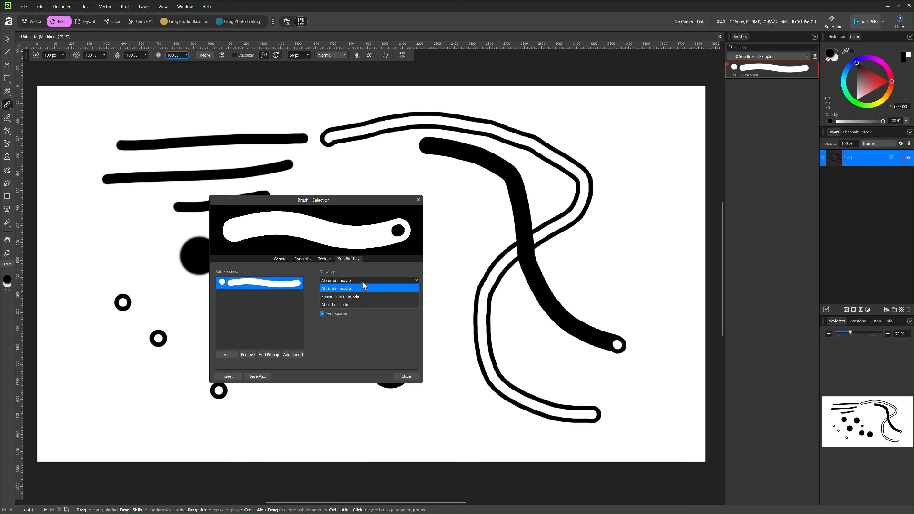
pyautogui.click(349, 297)
pyautogui.click(363, 283)
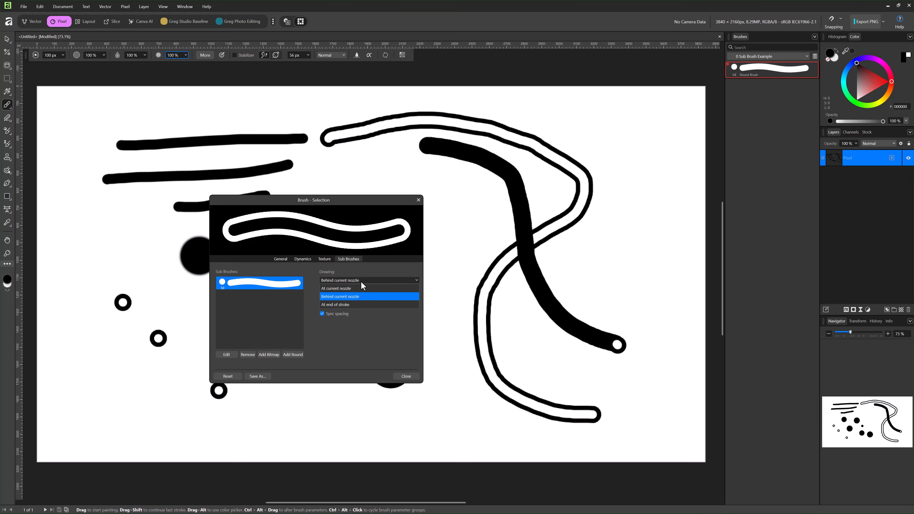
pyautogui.click(344, 305)
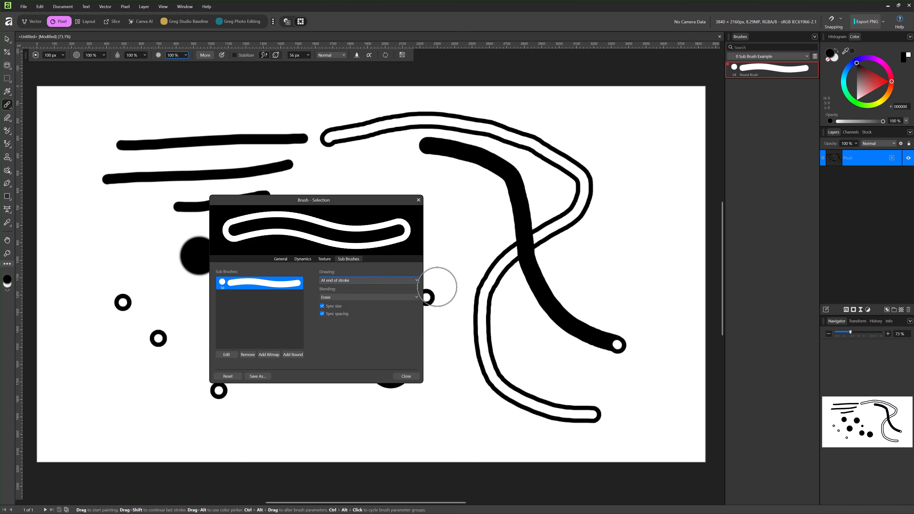
pyautogui.moveTo(528, 119)
pyautogui.mouseDown()
pyautogui.moveTo(612, 153)
pyautogui.moveTo(546, 260)
pyautogui.moveTo(447, 351)
pyautogui.moveTo(472, 420)
pyautogui.mouseUp()
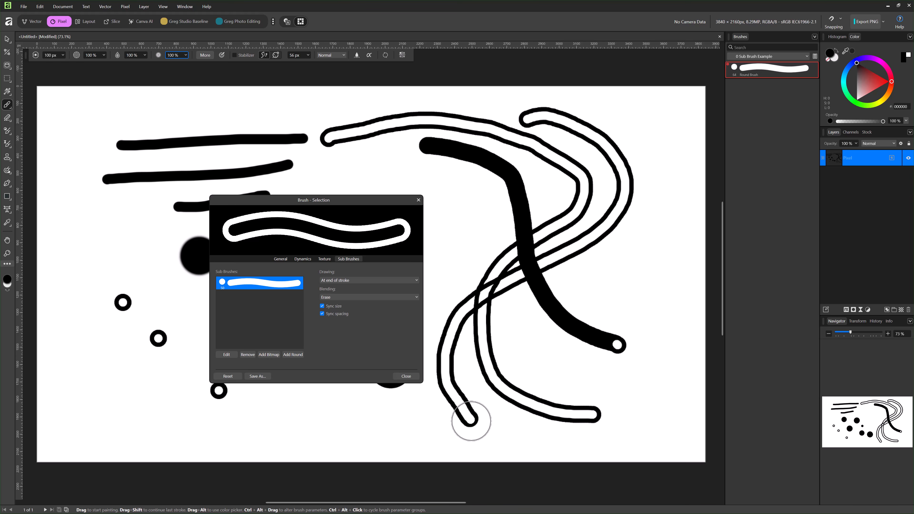
# Set the sub brush's drawing back to At current nozzle and paint a long U-shaped stroke through the existing curves
pyautogui.click(354, 281)
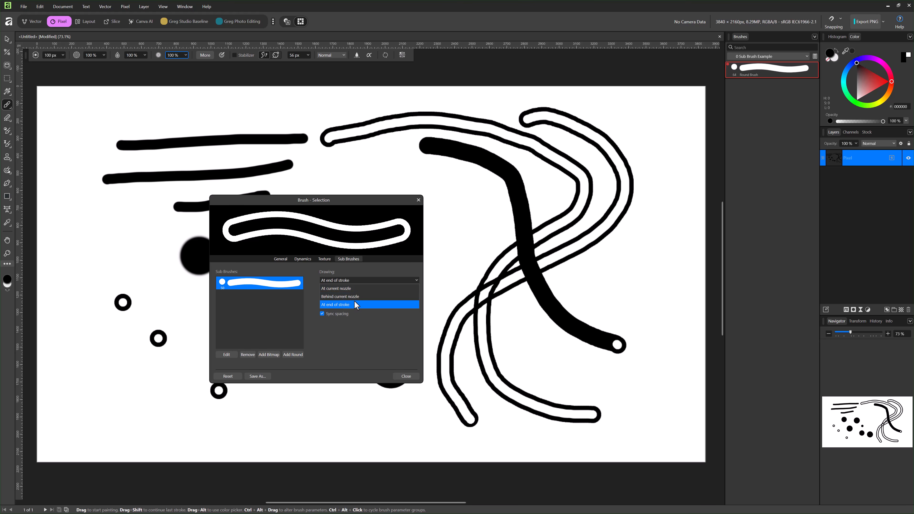
pyautogui.click(342, 287)
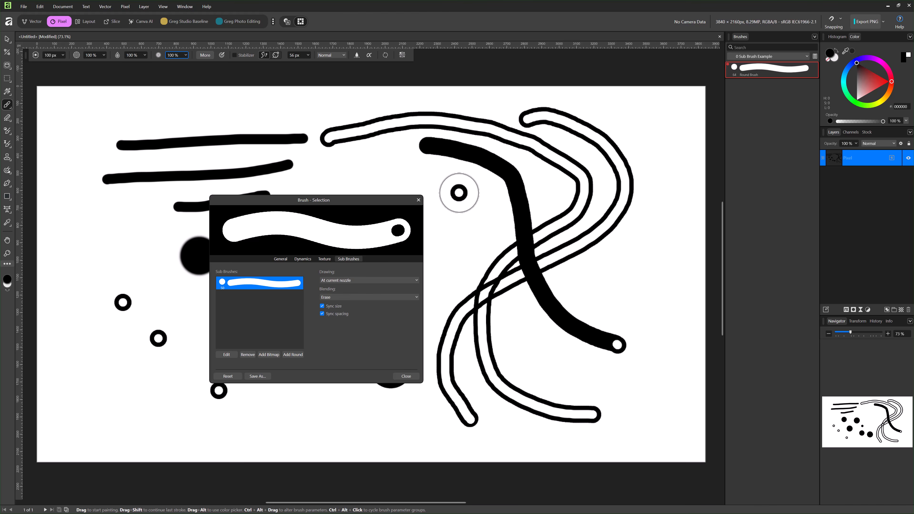
pyautogui.moveTo(458, 194)
pyautogui.mouseDown()
pyautogui.moveTo(498, 218)
pyautogui.moveTo(519, 400)
pyautogui.moveTo(616, 412)
pyautogui.moveTo(645, 357)
pyautogui.moveTo(659, 296)
pyautogui.mouseUp()
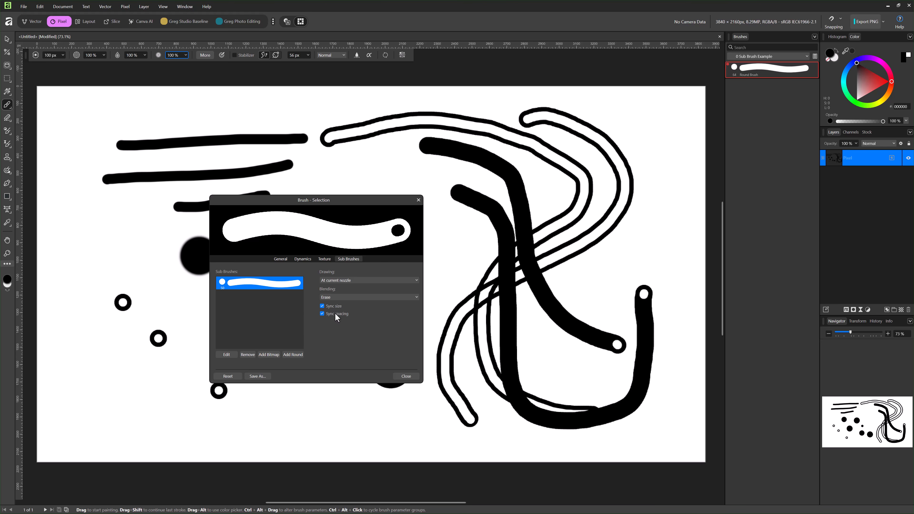
# Check the main brush's general settings, move the brush dialog off the dots and paint a horizontal stroke above the existing lines
pyautogui.click(280, 260)
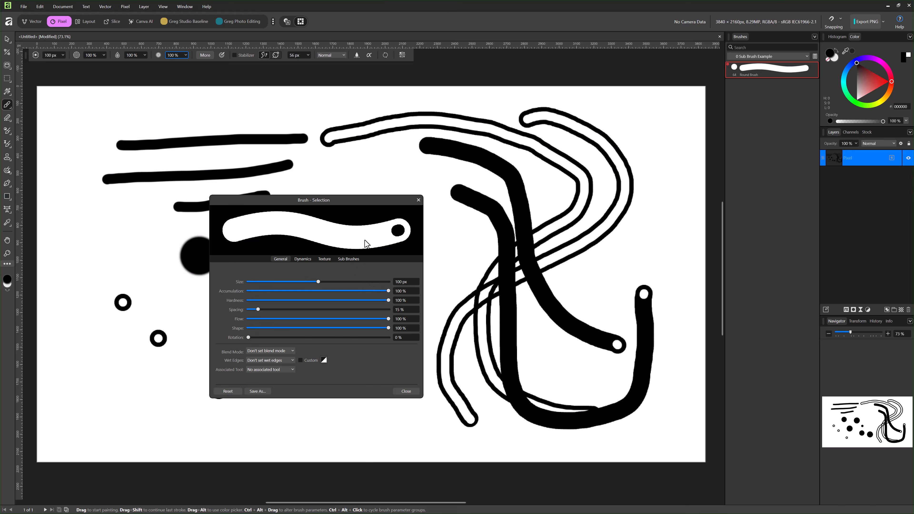
pyautogui.moveTo(348, 206); pyautogui.dragTo(616, 204)
pyautogui.moveTo(116, 111); pyautogui.dragTo(257, 108)
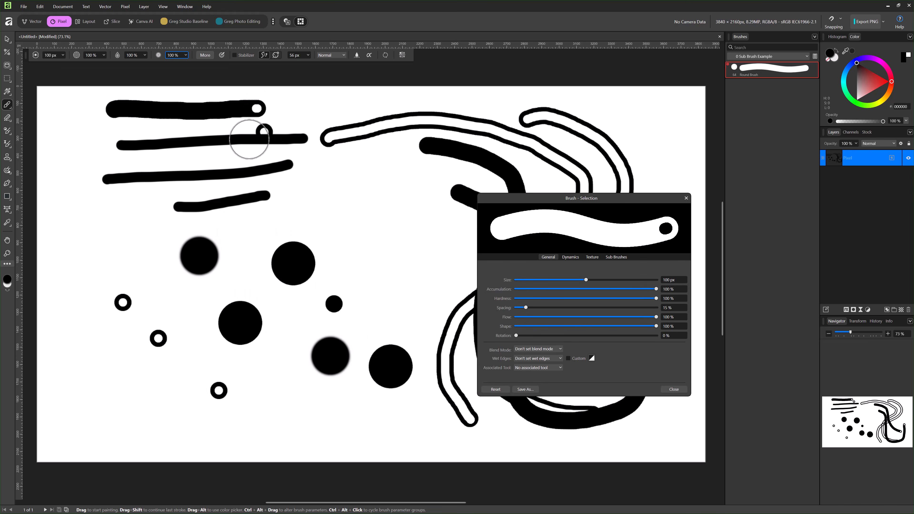
# Set the sub brush's drawing to Behind current nozzle and paint a short sloping outlined stroke beside the lowest of the thin lines
pyautogui.click(626, 257)
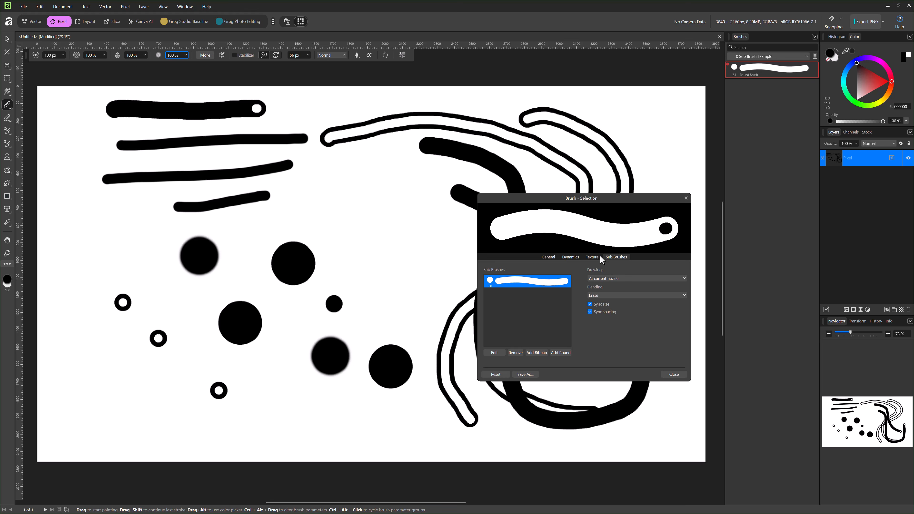
pyautogui.click(628, 280)
pyautogui.click(620, 296)
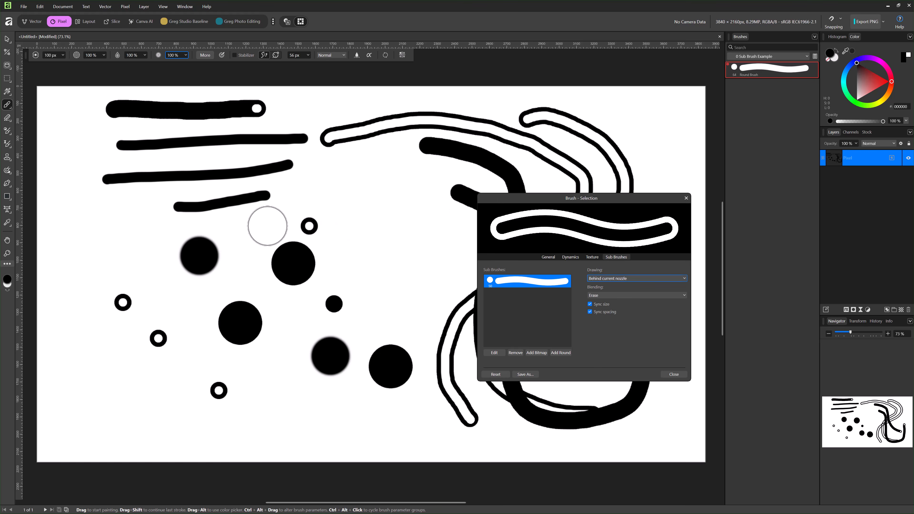
pyautogui.moveTo(315, 190); pyautogui.dragTo(404, 216)
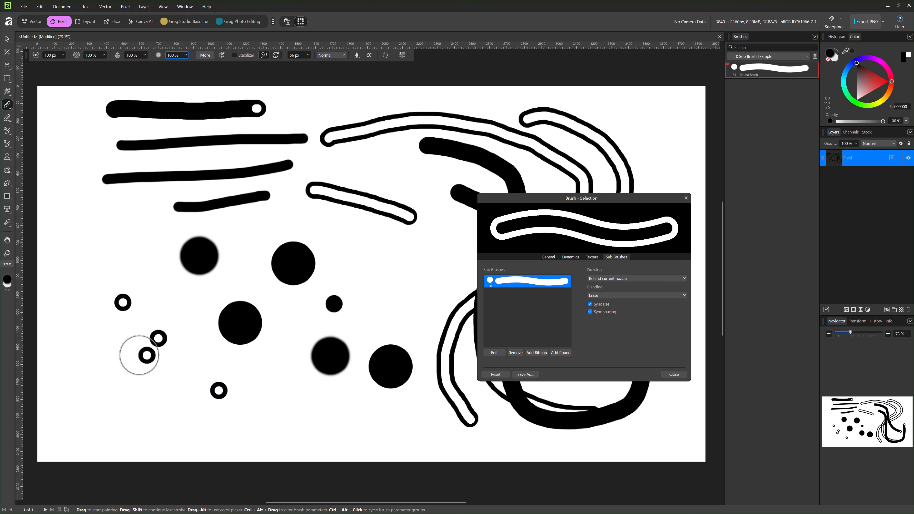
# Enlarge the brush to 306 px and paint a wide horizontal outlined stroke along the canvas's lower edge
pyautogui.press(']')
pyautogui.press(']')
pyautogui.press(']')
pyautogui.press(']')
pyautogui.press(']')
pyautogui.press(']')
pyautogui.press(']')
pyautogui.press(']')
pyautogui.press(']')
pyautogui.press(']')
pyautogui.press(']')
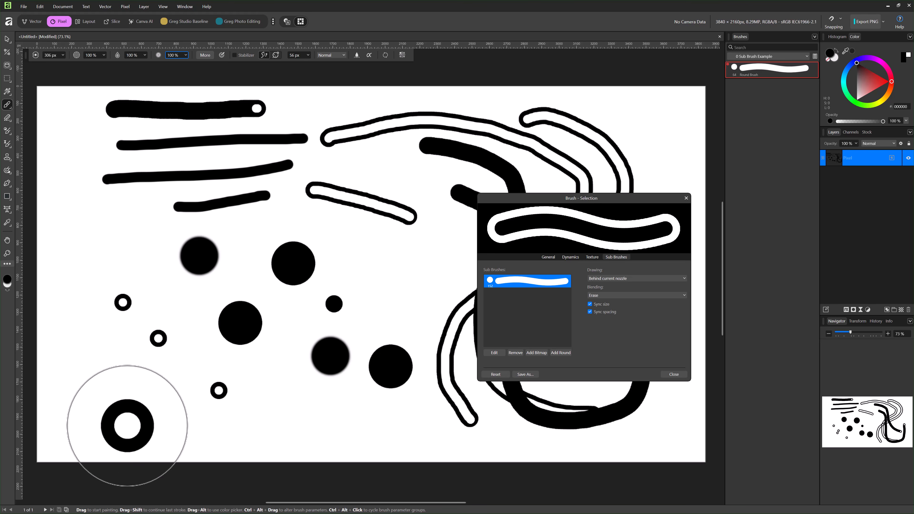
pyautogui.moveTo(142, 432); pyautogui.dragTo(410, 438)
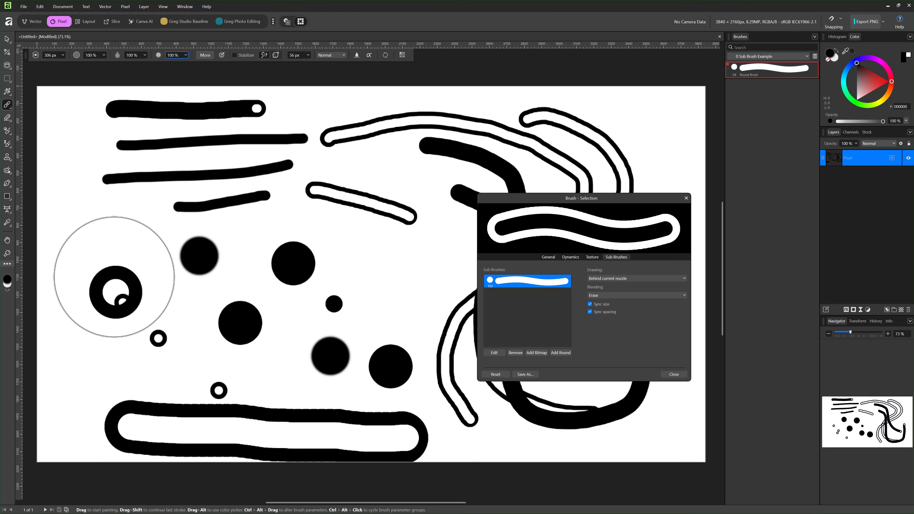
# Reduce the brush size to about 60 px and paint a thin wavy outlined stroke down the canvas's left edge
pyautogui.press('[')
pyautogui.press('[')
pyautogui.press('[')
pyautogui.press('[')
pyautogui.press('[')
pyautogui.press('[')
pyautogui.press('[')
pyautogui.press('[')
pyautogui.press('[')
pyautogui.press('[')
pyautogui.press('[')
pyautogui.press('[')
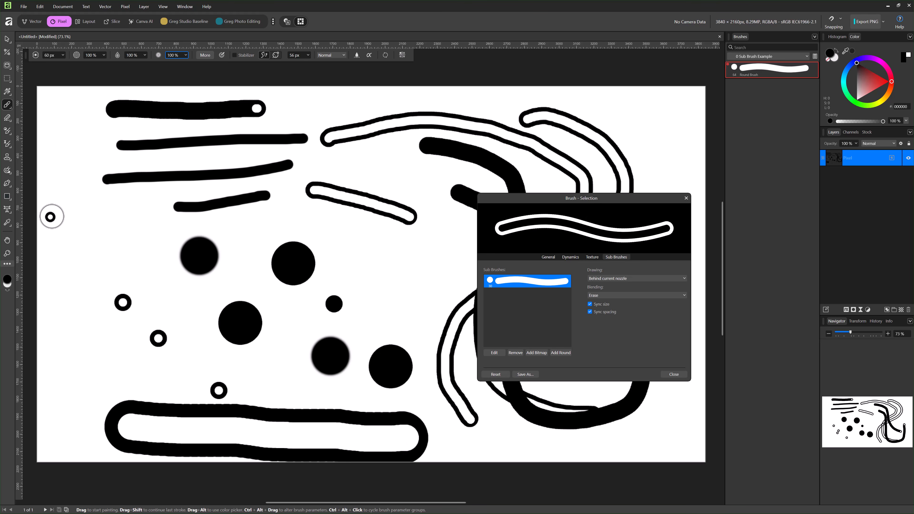
pyautogui.moveTo(51, 216)
pyautogui.mouseDown()
pyautogui.moveTo(75, 223)
pyautogui.moveTo(50, 309)
pyautogui.moveTo(95, 366)
pyautogui.mouseUp()
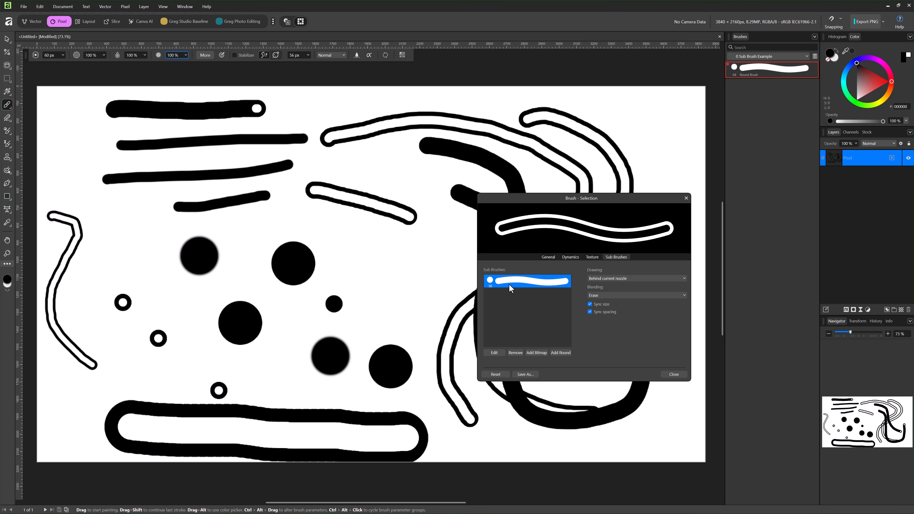
# Compare the main brush's size in its general settings with the sub brush's sync size option
pyautogui.click(548, 258)
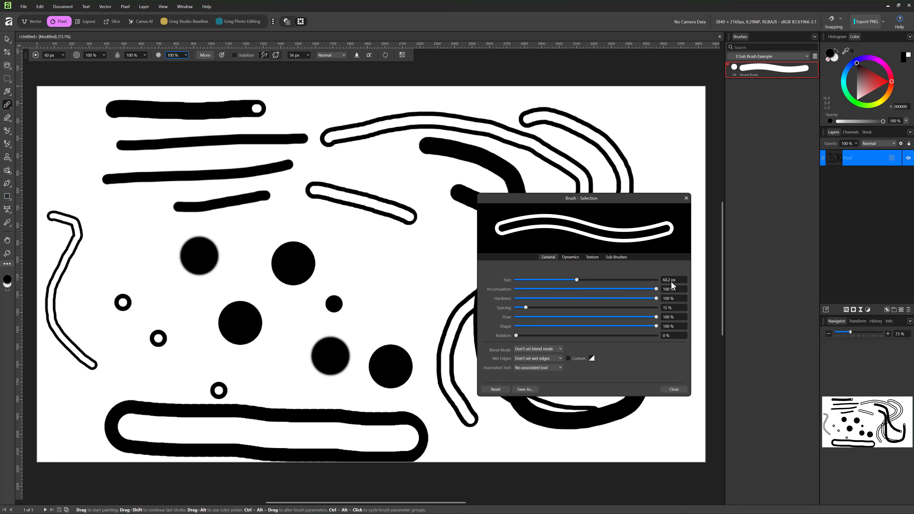
pyautogui.click(617, 257)
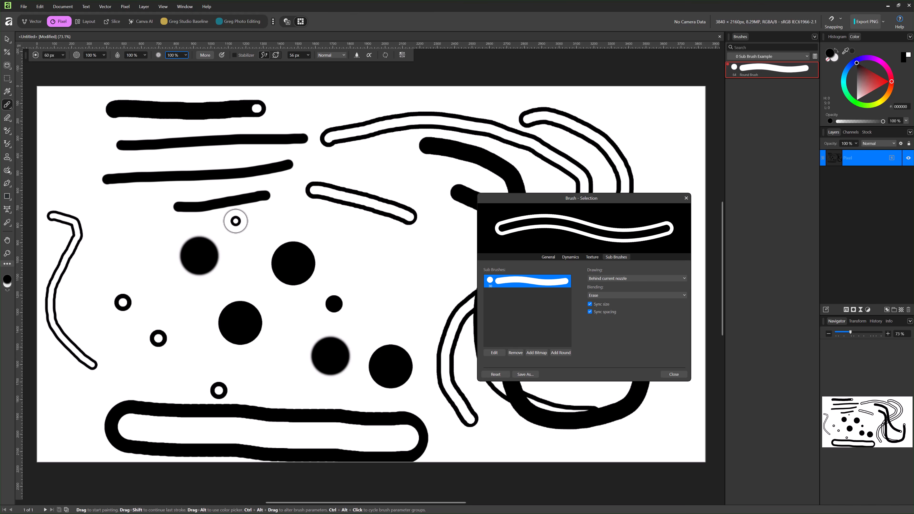
pyautogui.hotkey('ctrl', 'z')
# Set the main brush's size to 110 px in its general settings and paint a sloping outlined stroke above the black dots
pyautogui.click(548, 257)
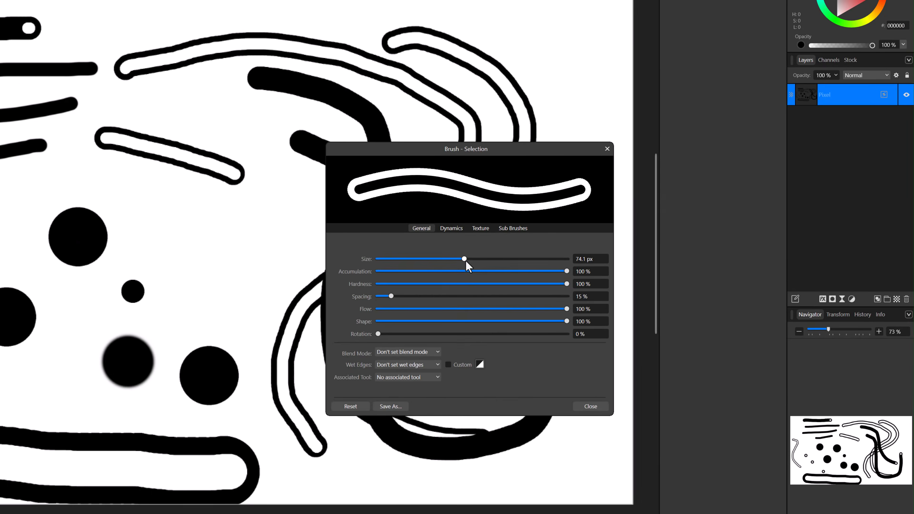
pyautogui.moveTo(577, 280); pyautogui.dragTo(586, 282)
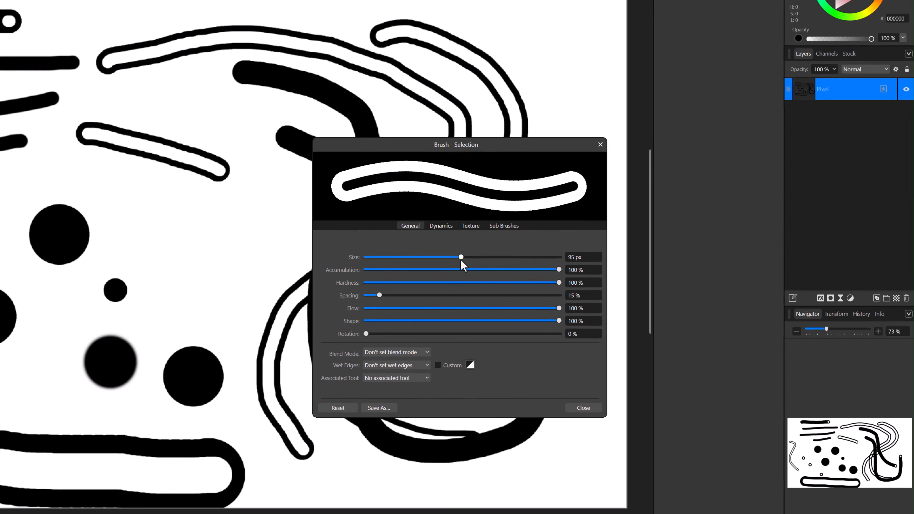
pyautogui.moveTo(464, 265); pyautogui.dragTo(465, 262)
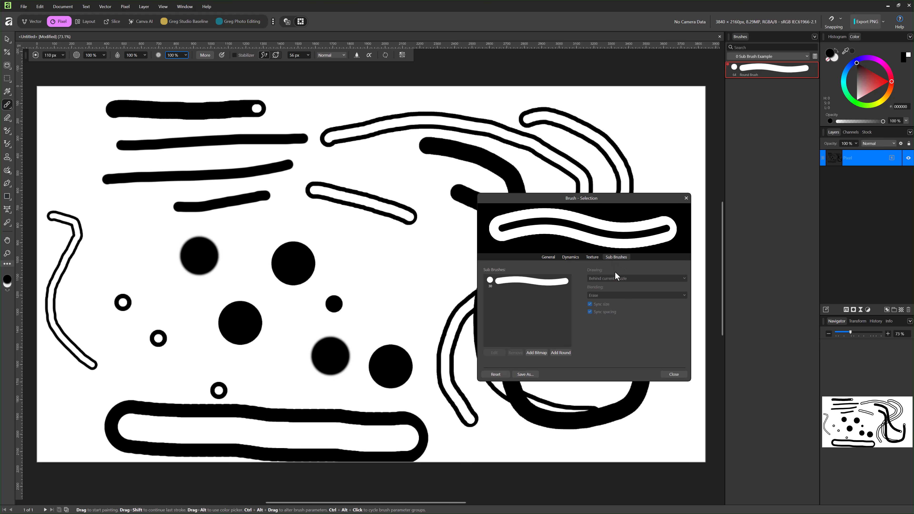
pyautogui.moveTo(220, 227)
pyautogui.mouseDown()
pyautogui.moveTo(304, 229)
pyautogui.moveTo(418, 262)
pyautogui.mouseUp()
pyautogui.click(433, 270)
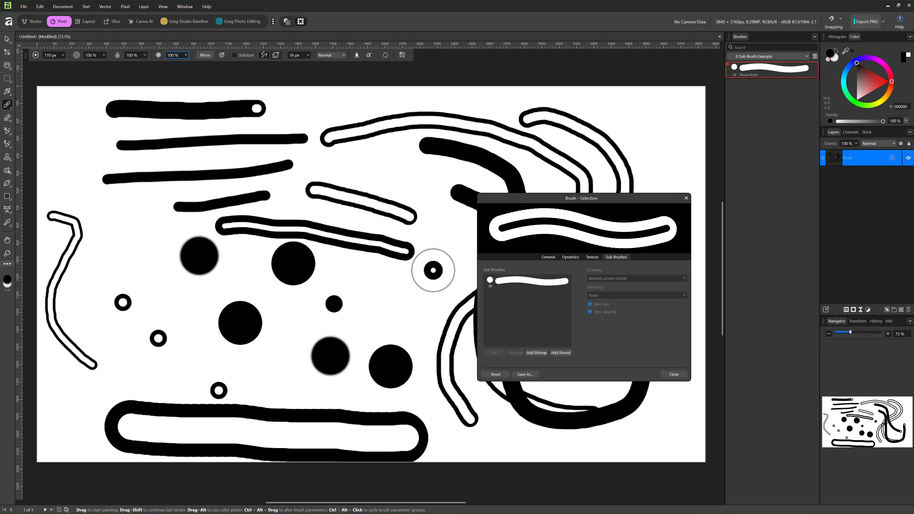
# Undo the last dab and, with the round sub brush selected, paint a short wavy outlined stroke beside the upper-left blurred dot
pyautogui.hotkey('ctrl', 'z')
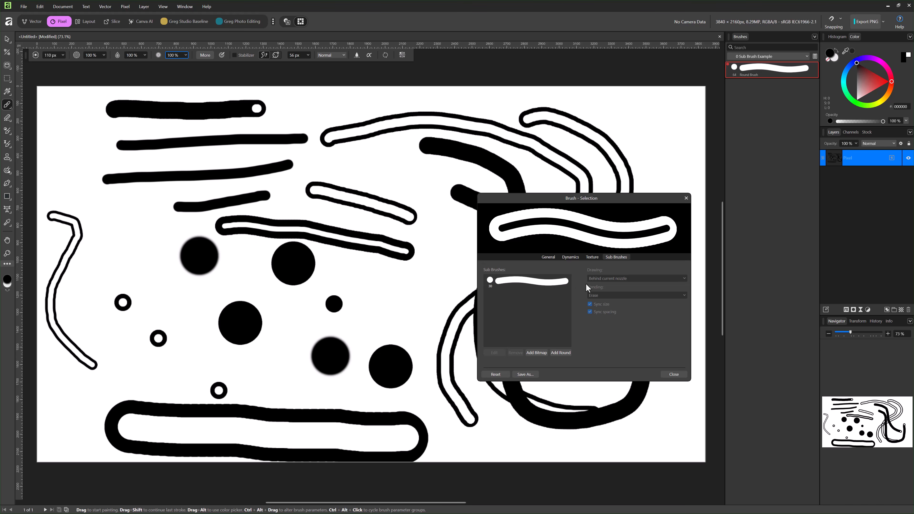
pyautogui.click(547, 284)
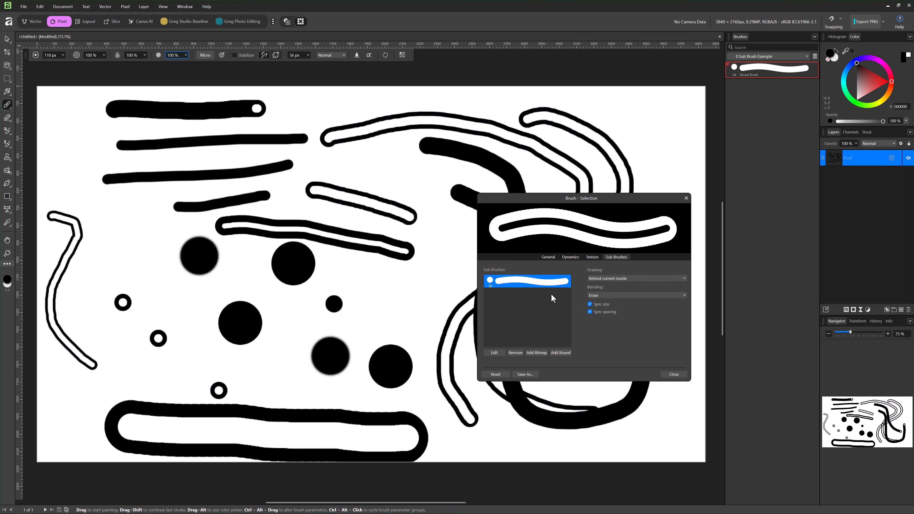
pyautogui.moveTo(108, 204)
pyautogui.mouseDown()
pyautogui.moveTo(115, 246)
pyautogui.moveTo(141, 258)
pyautogui.mouseUp()
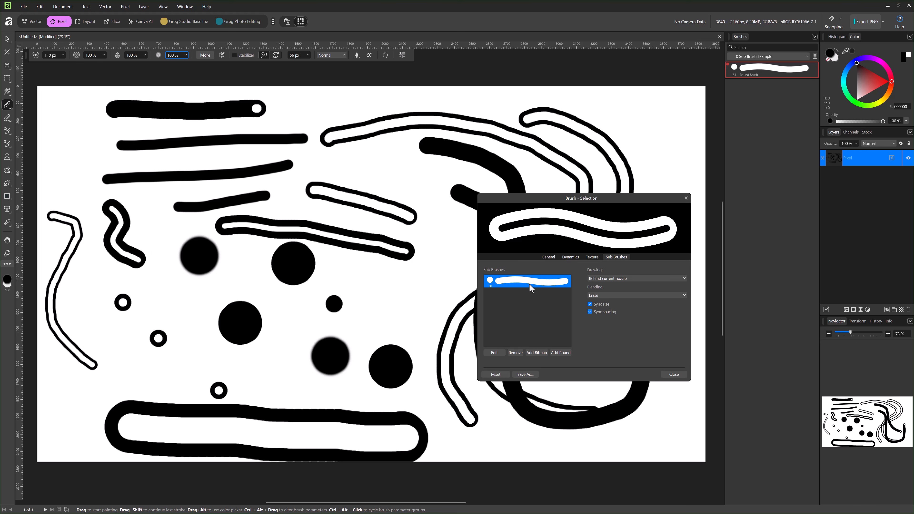
# Enlarge the brush to 234 px, stamp a test dab near the short wavy stroke and undo the dab
pyautogui.click(546, 259)
pyautogui.click(618, 259)
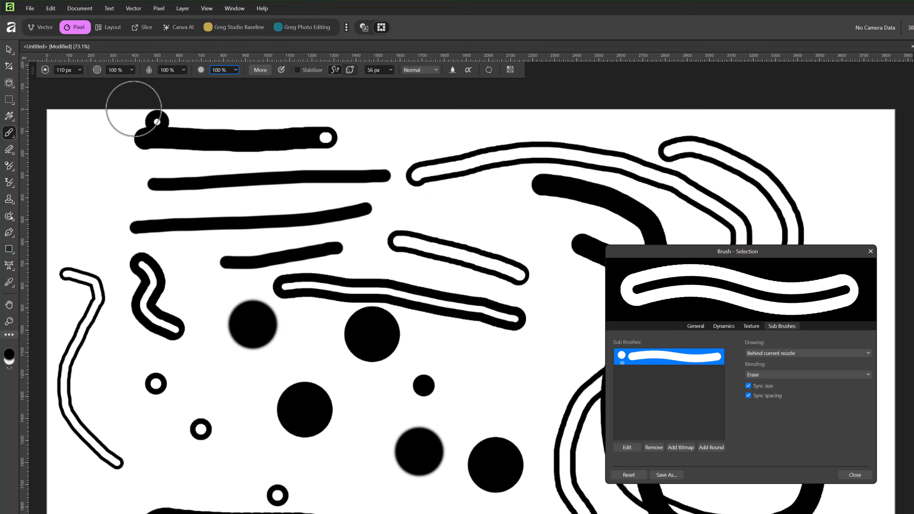
pyautogui.click(79, 69)
pyautogui.moveTo(79, 80); pyautogui.dragTo(88, 81)
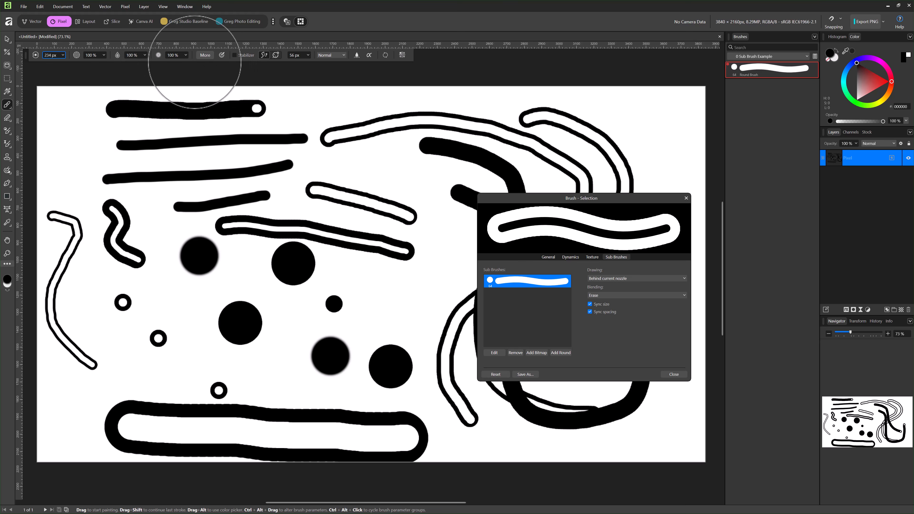
pyautogui.click(166, 224)
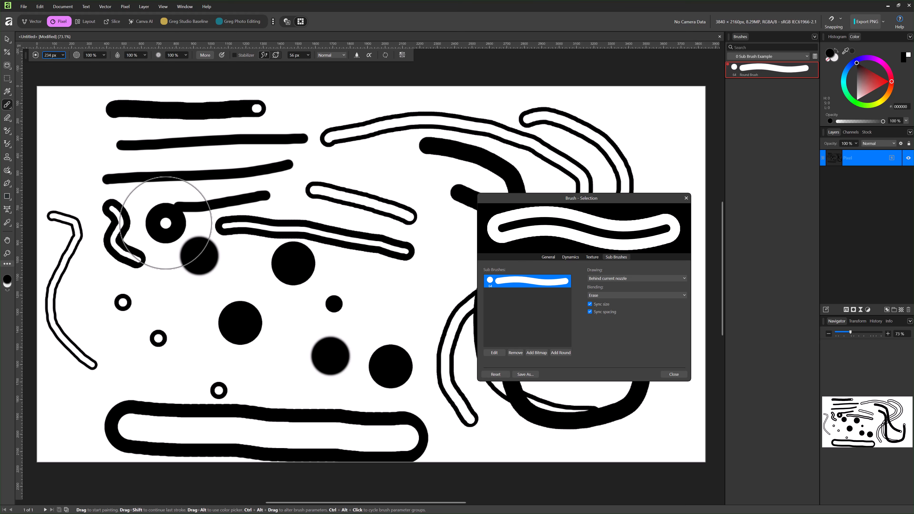
pyautogui.hotkey('ctrl', 'z')
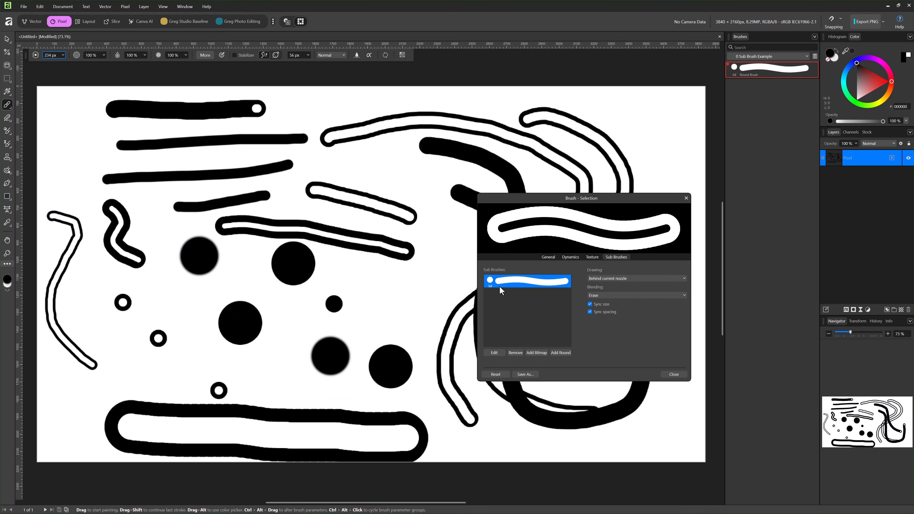
# Add the "shape owl head brush" PNG as a bitmap sub brush
pyautogui.click(533, 352)
pyautogui.click(510, 236)
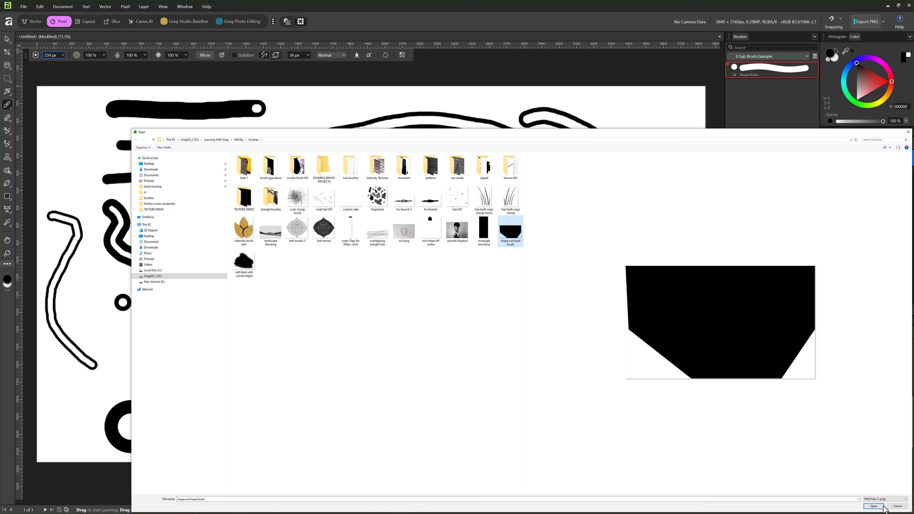
pyautogui.click(873, 507)
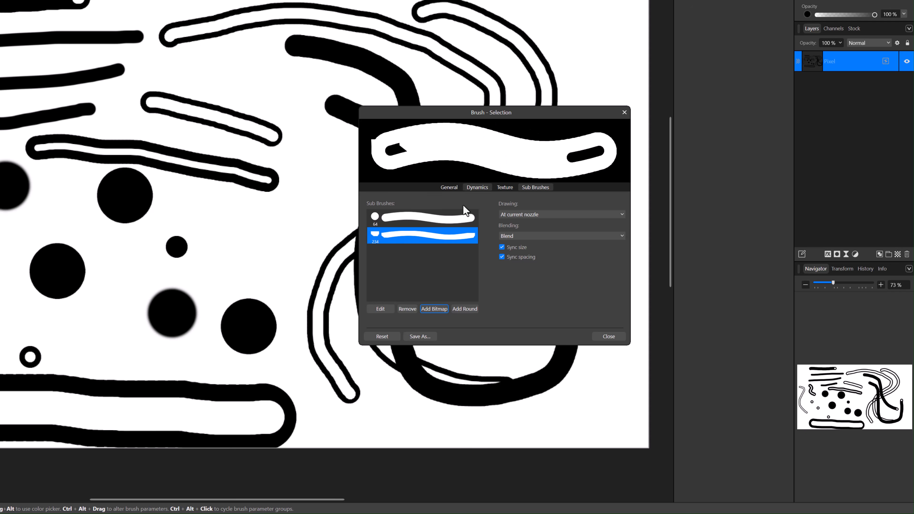
# Compare the round and bitmap sub brushes' options and turn off sync size and sync spacing for the bitmap one
pyautogui.click(430, 222)
pyautogui.click(421, 241)
pyautogui.click(412, 222)
pyautogui.click(415, 245)
pyautogui.click(430, 219)
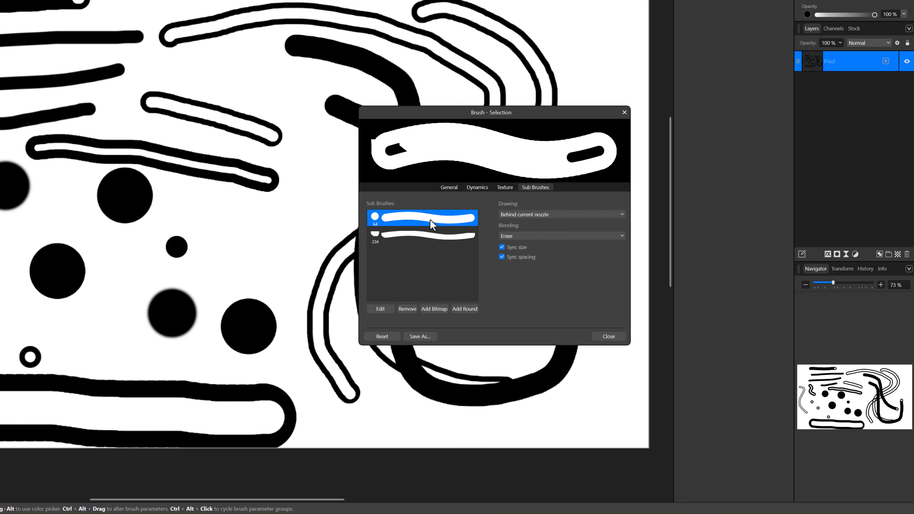
pyautogui.click(420, 240)
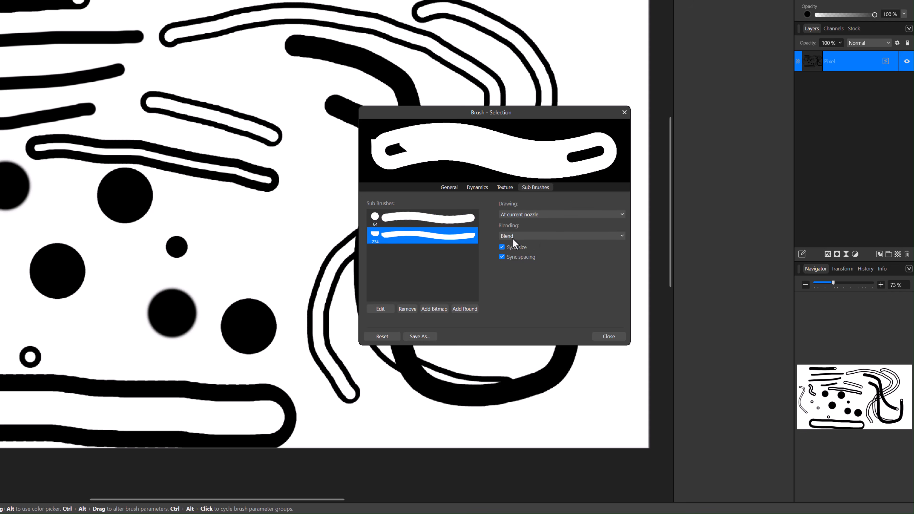
pyautogui.click(502, 247)
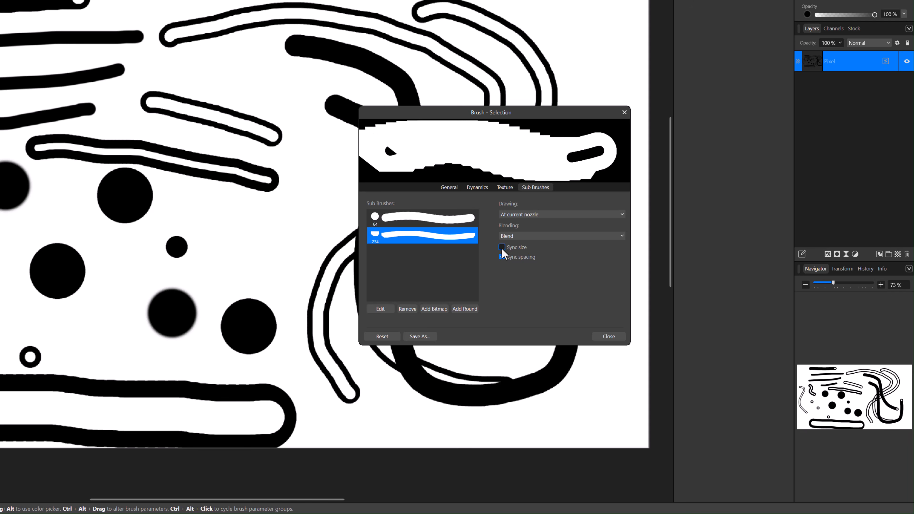
pyautogui.click(502, 258)
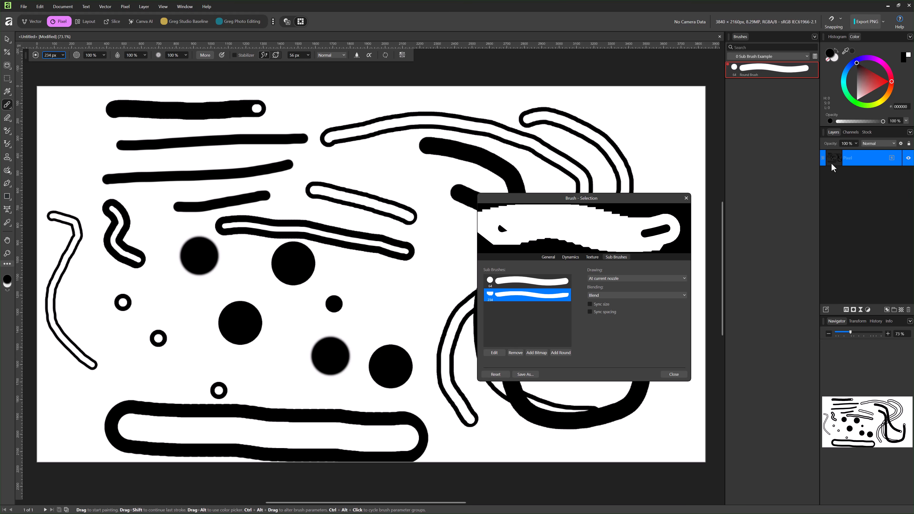
# Clear the pixel layer's contents and paint several test strokes and a dab across the left half of the canvas
pyautogui.press('Delete')
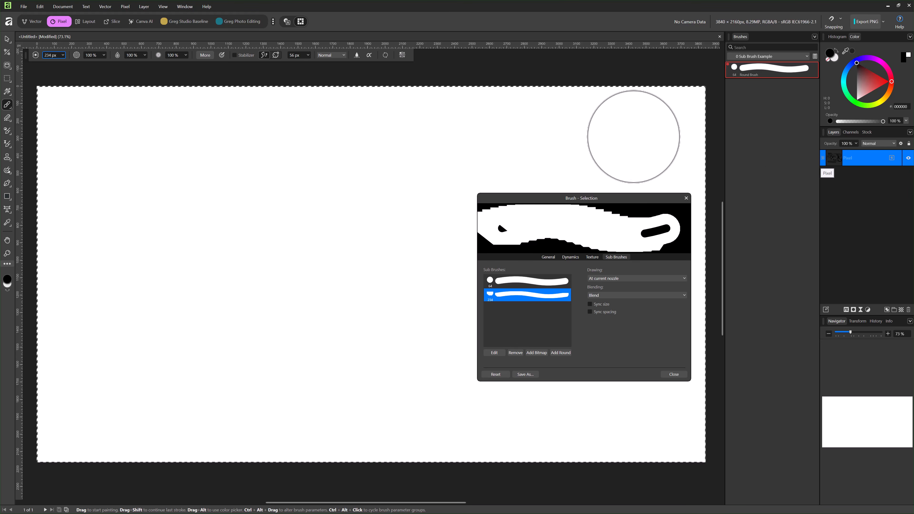
pyautogui.moveTo(156, 162); pyautogui.dragTo(406, 178)
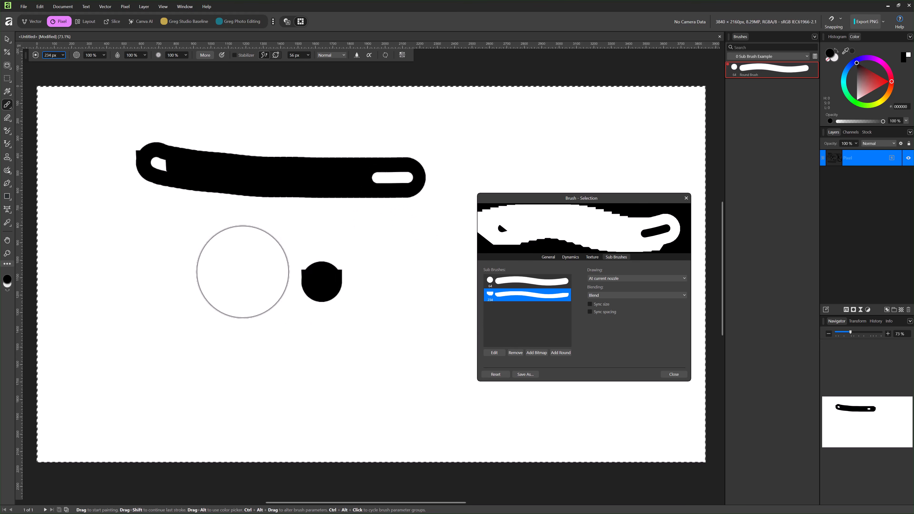
pyautogui.moveTo(100, 274); pyautogui.dragTo(330, 305)
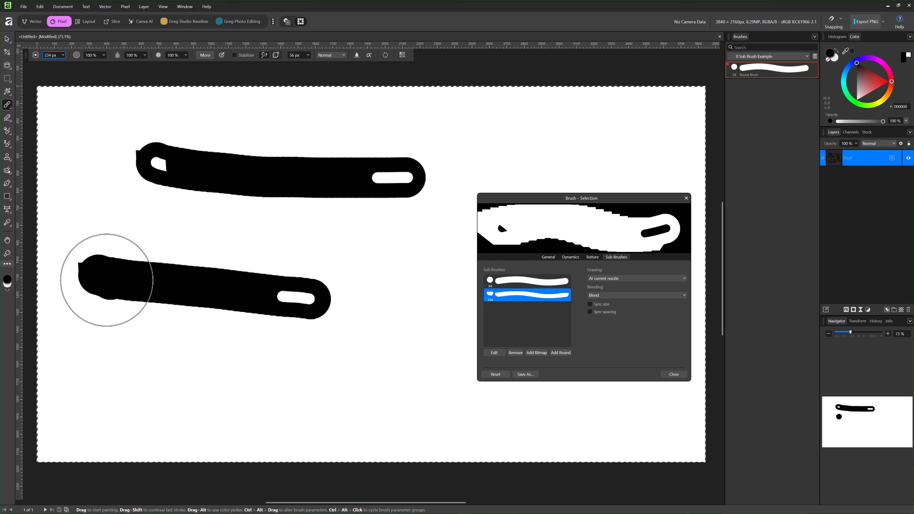
pyautogui.click(96, 268)
pyautogui.moveTo(136, 239); pyautogui.dragTo(185, 237)
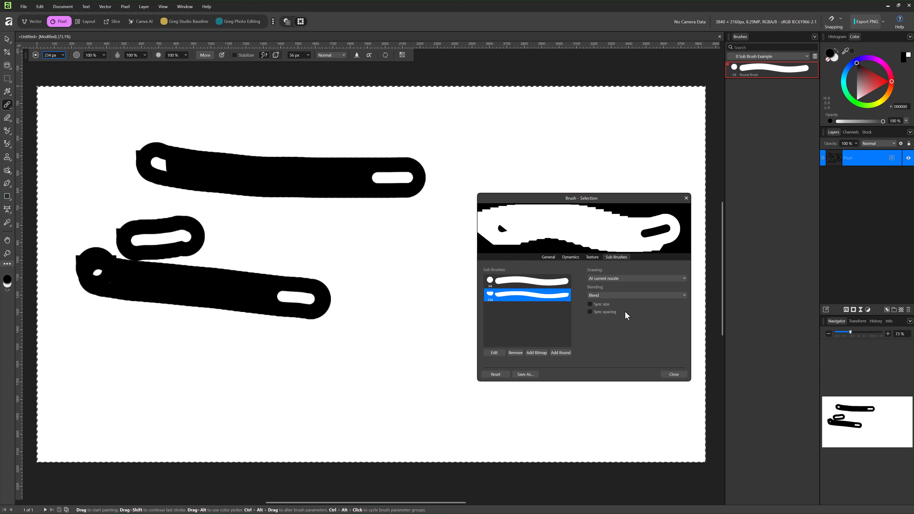
# Set the bitmap sub brush's drawing mode to Behind current nozzle and paint two overlapping horizontal strokes in the canvas's lower left
pyautogui.click(634, 280)
pyautogui.click(619, 294)
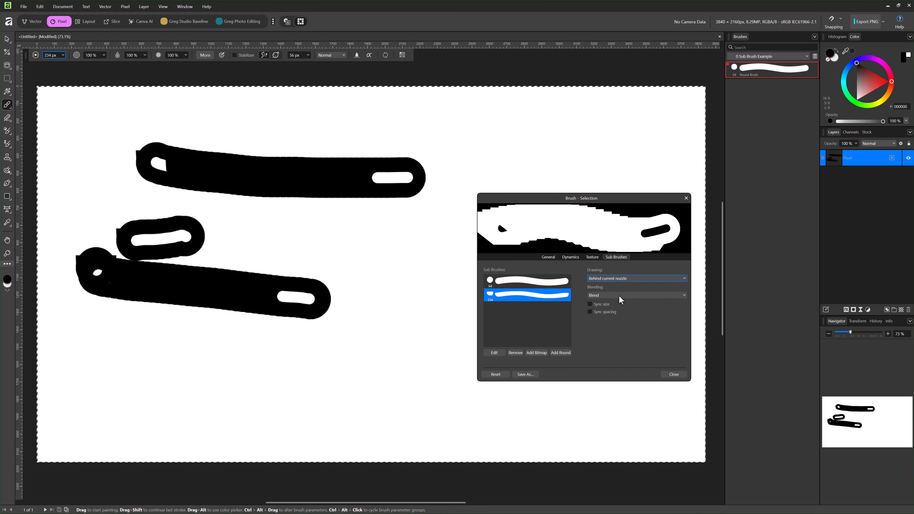
pyautogui.click(211, 355)
pyautogui.moveTo(156, 372)
pyautogui.mouseDown()
pyautogui.moveTo(367, 382)
pyautogui.moveTo(133, 357)
pyautogui.moveTo(345, 365)
pyautogui.mouseUp()
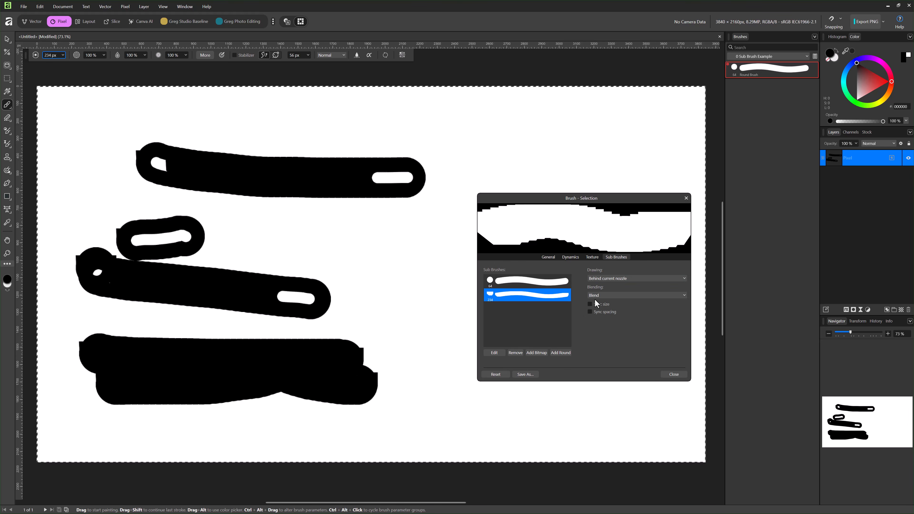
# Set the bitmap sub brush's drawing mode to At end of stroke and paint a long curved stroke down the canvas's middle
pyautogui.click(616, 280)
pyautogui.click(609, 303)
pyautogui.moveTo(263, 144)
pyautogui.mouseDown()
pyautogui.moveTo(253, 147)
pyautogui.moveTo(323, 128)
pyautogui.moveTo(433, 381)
pyautogui.moveTo(429, 337)
pyautogui.mouseUp()
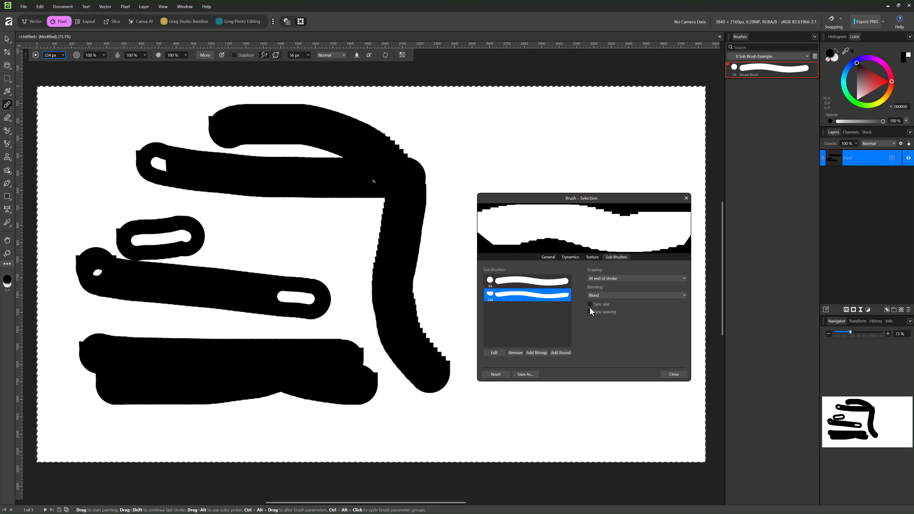
# Set the main brush's size to 100 px in its general settings
pyautogui.click(546, 260)
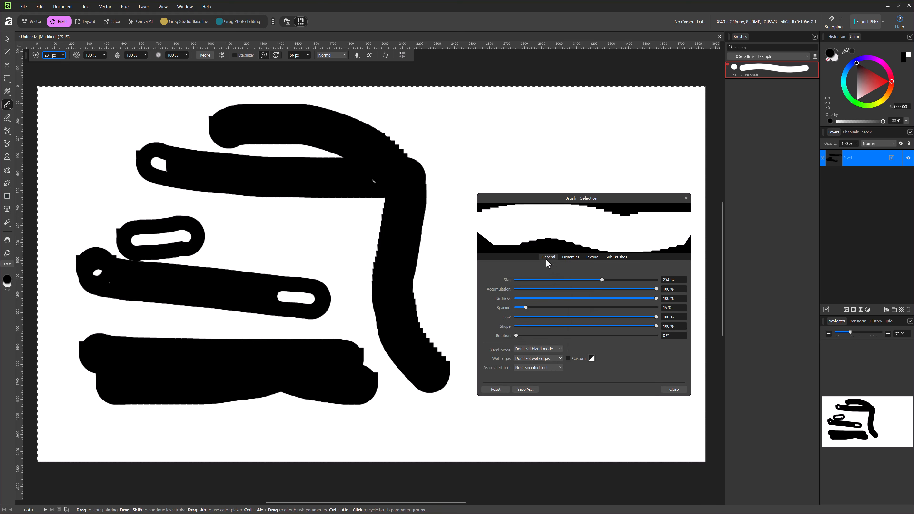
pyautogui.click(668, 281)
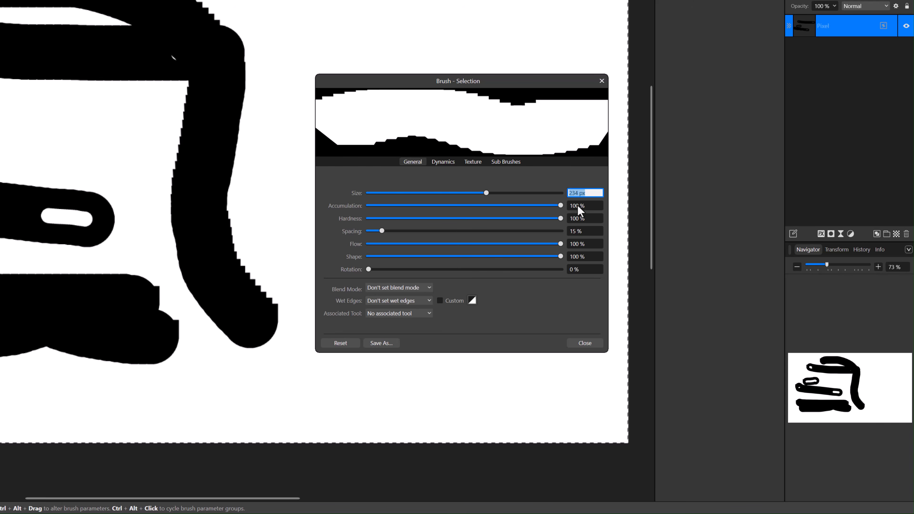
pyautogui.write('100')
pyautogui.press('Return')
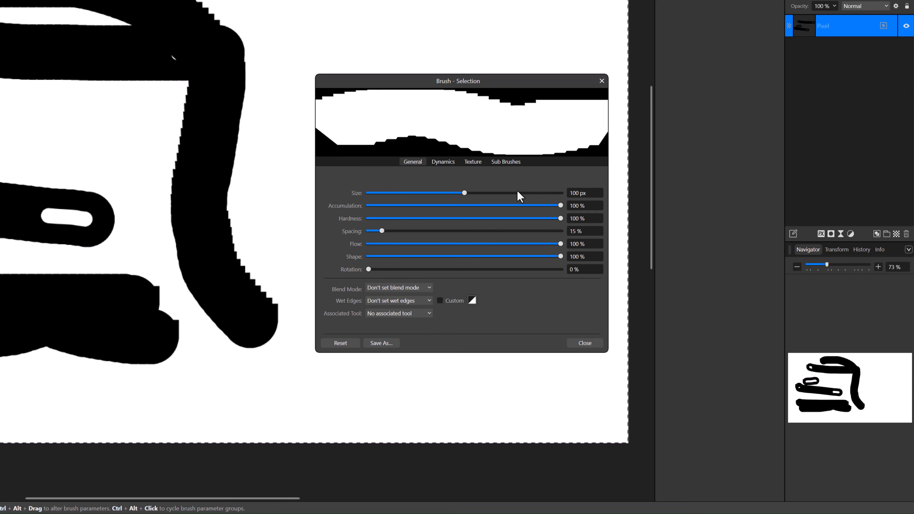
# Edit the round erasing sub brush and set its size to 50 px
pyautogui.click(508, 165)
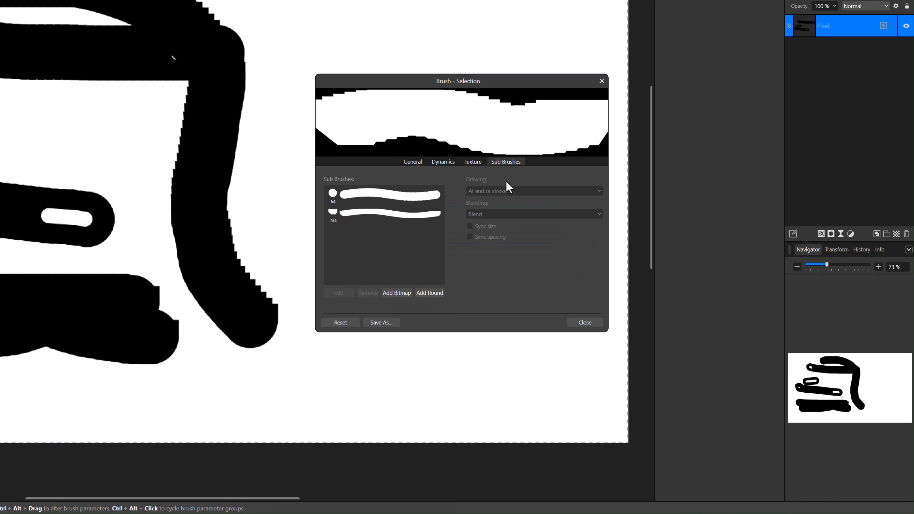
pyautogui.click(382, 197)
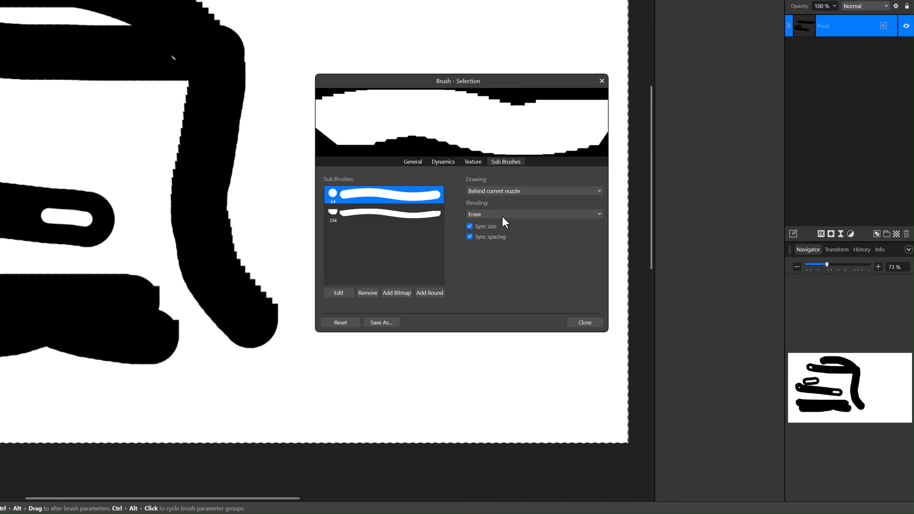
pyautogui.moveTo(59, 217)
pyautogui.mouseDown()
pyautogui.moveTo(40, 218)
pyautogui.moveTo(192, 223)
pyautogui.mouseUp()
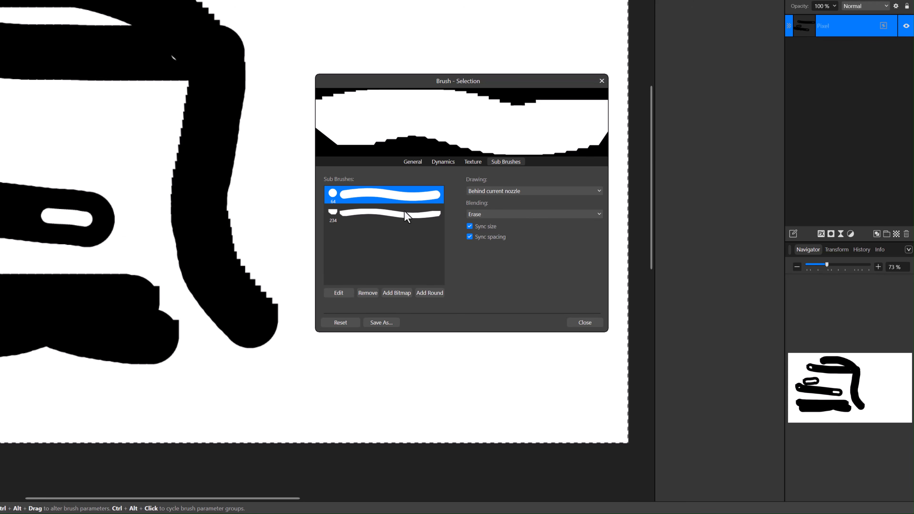
pyautogui.click(336, 294)
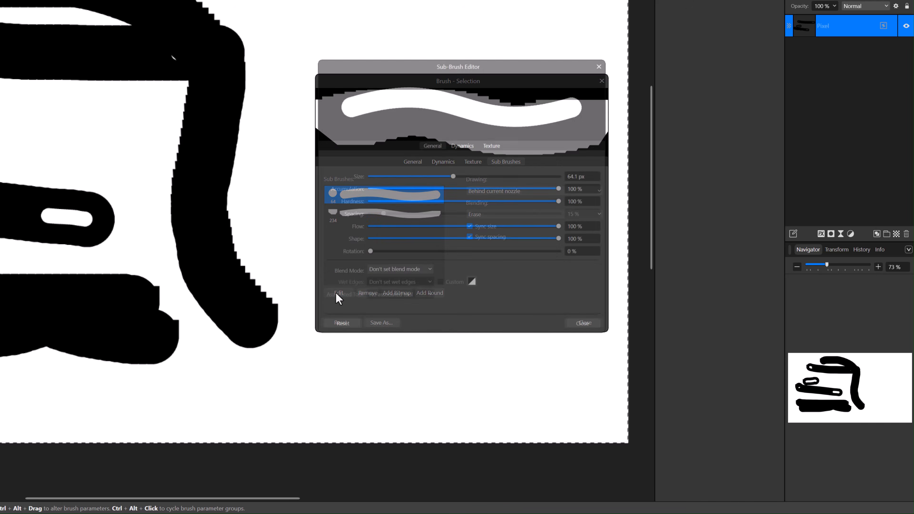
pyautogui.click(580, 178)
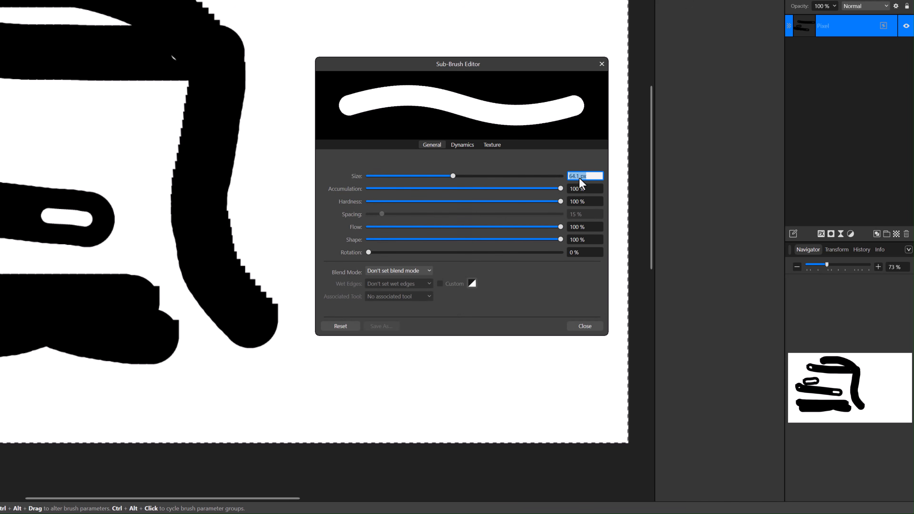
pyautogui.press('Return')
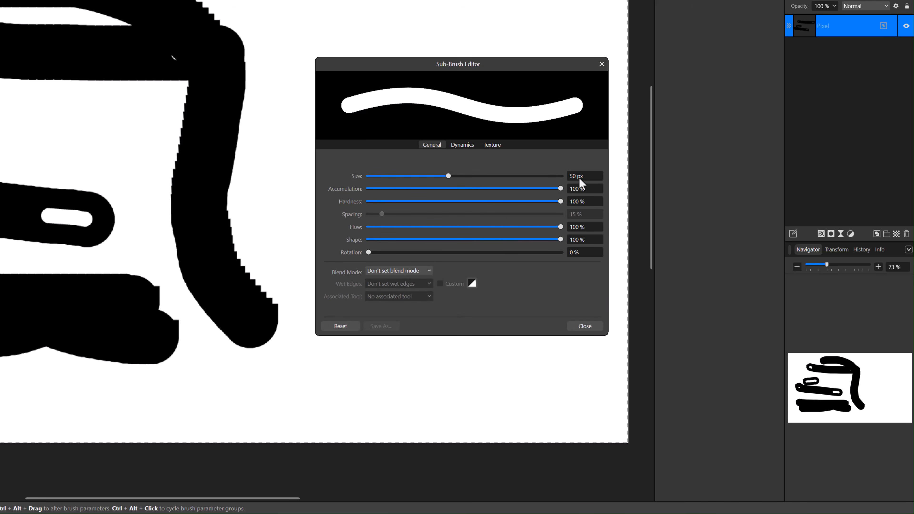
pyautogui.click(602, 65)
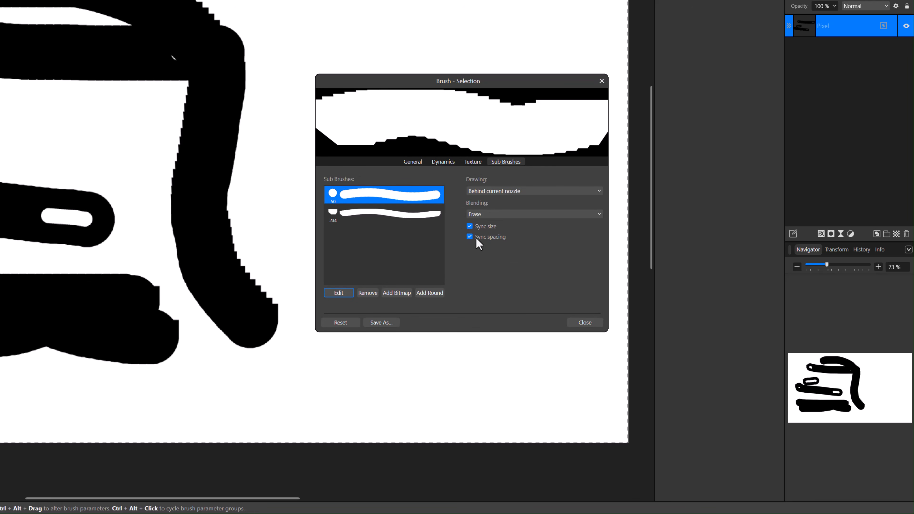
# Set the bitmap sub brush's size to 125 px and paint a slightly sloping stroke in the canvas's upper right
pyautogui.click(349, 218)
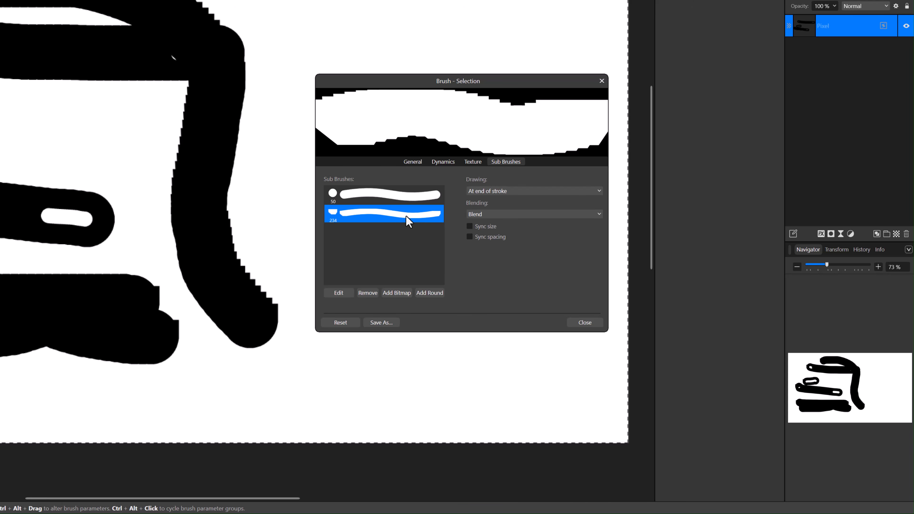
pyautogui.click(338, 293)
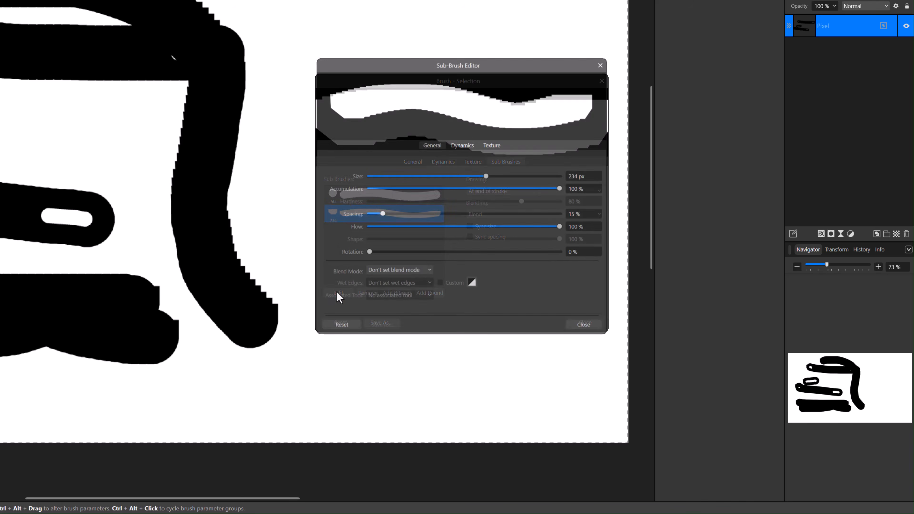
pyautogui.click(574, 180)
pyautogui.write('125')
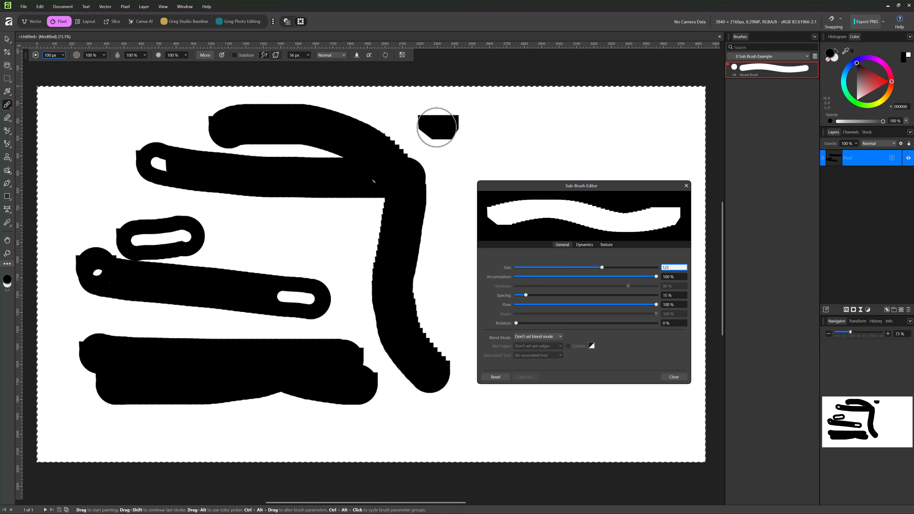
pyautogui.moveTo(425, 123); pyautogui.dragTo(578, 140)
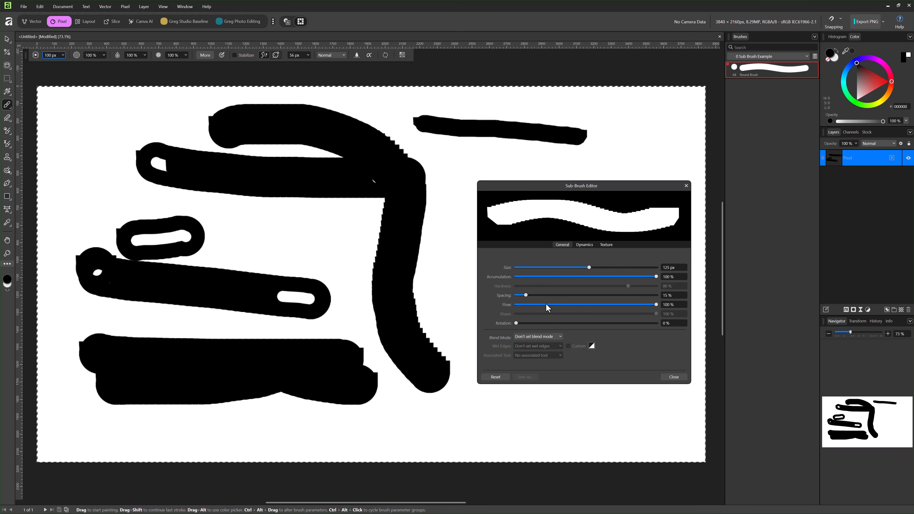
# Set the bitmap sub brush's rotation jitter to 100 % and paint two jagged strokes across the canvas's lower part
pyautogui.click(584, 244)
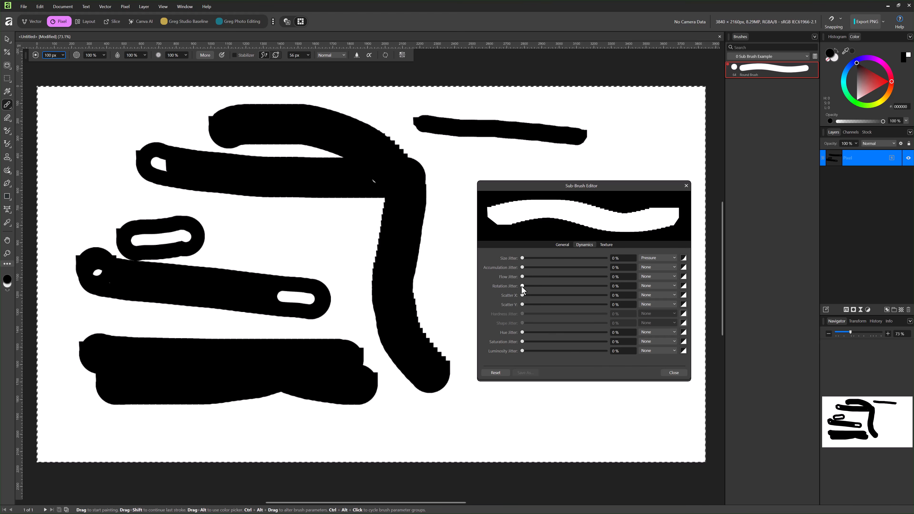
pyautogui.moveTo(521, 286); pyautogui.dragTo(645, 298)
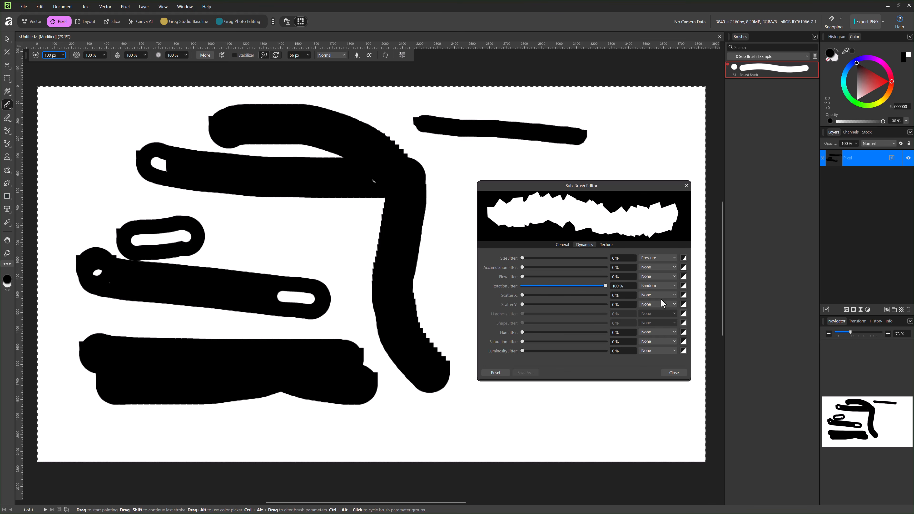
pyautogui.moveTo(624, 186)
pyautogui.mouseDown()
pyautogui.moveTo(416, 173)
pyautogui.moveTo(296, 143)
pyautogui.moveTo(303, 143)
pyautogui.mouseUp()
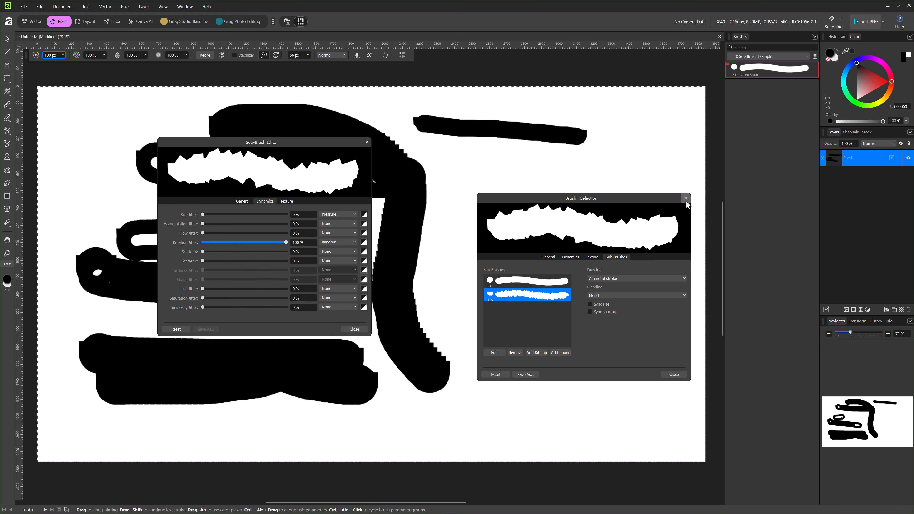
pyautogui.moveTo(648, 199); pyautogui.dragTo(685, 92)
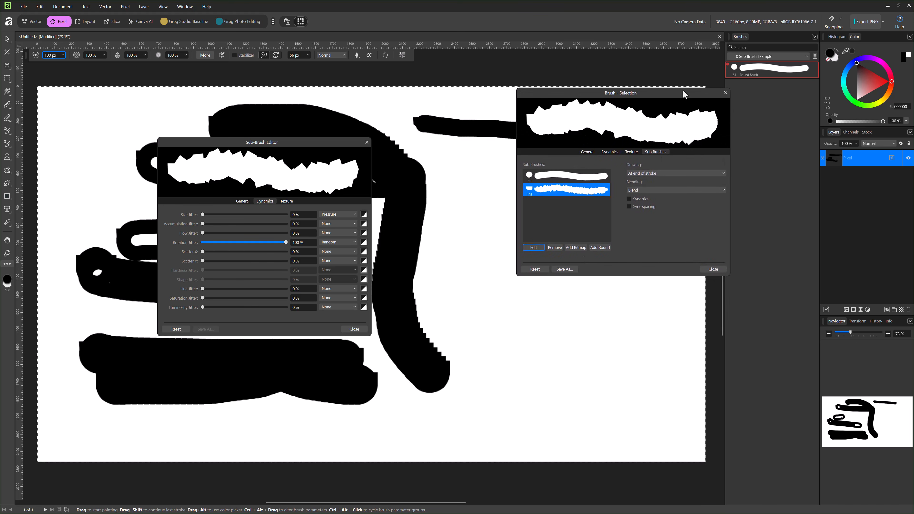
pyautogui.moveTo(343, 439)
pyautogui.mouseDown()
pyautogui.moveTo(328, 433)
pyautogui.moveTo(655, 424)
pyautogui.mouseUp()
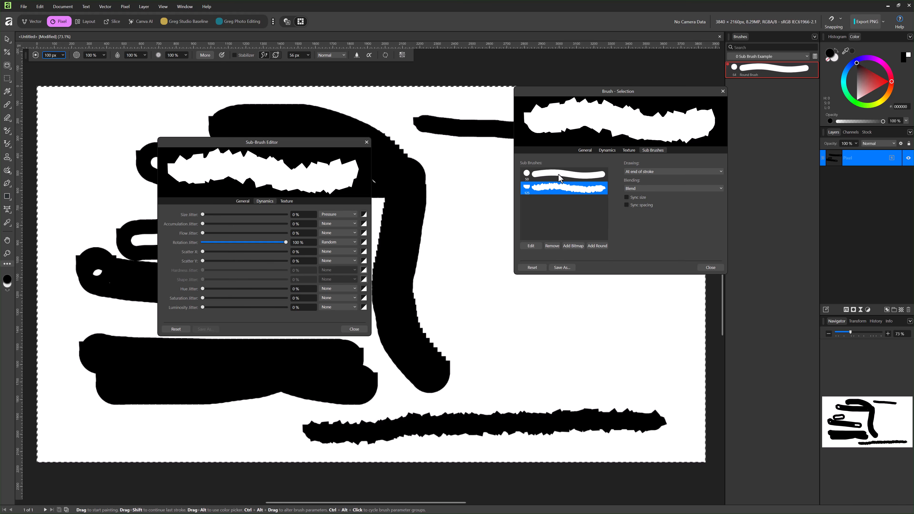
pyautogui.moveTo(474, 317); pyautogui.dragTo(667, 347)
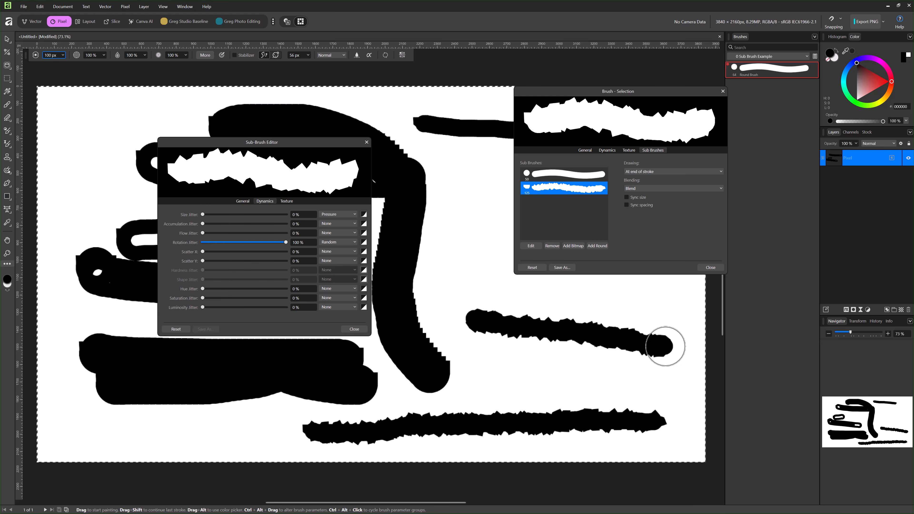
# Move the round erasing sub brush below the bitmap sub brush and paint a long stroke above the lower jagged ones
pyautogui.click(551, 175)
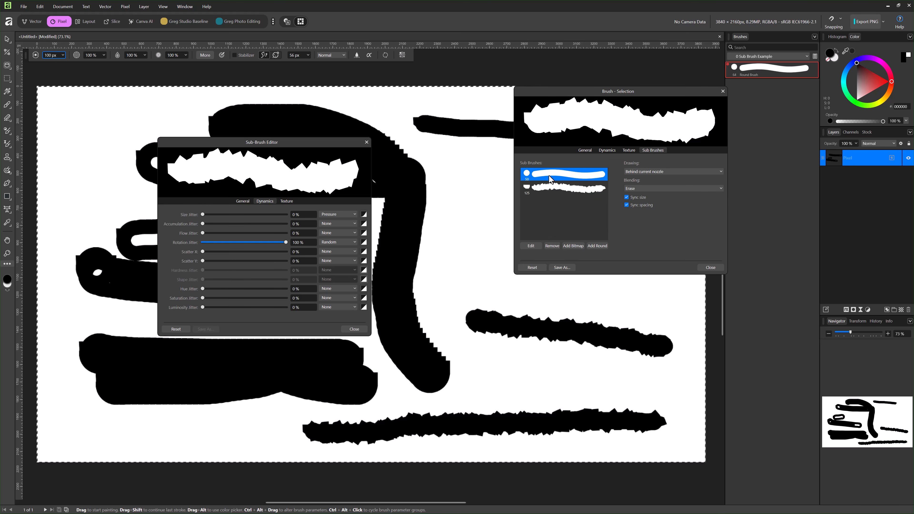
pyautogui.moveTo(549, 175); pyautogui.dragTo(547, 192)
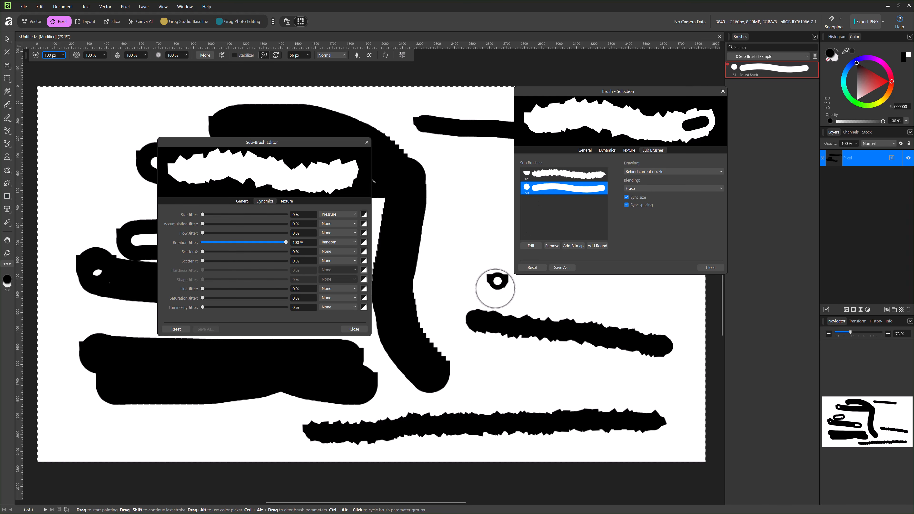
pyautogui.moveTo(614, 95); pyautogui.dragTo(786, 71)
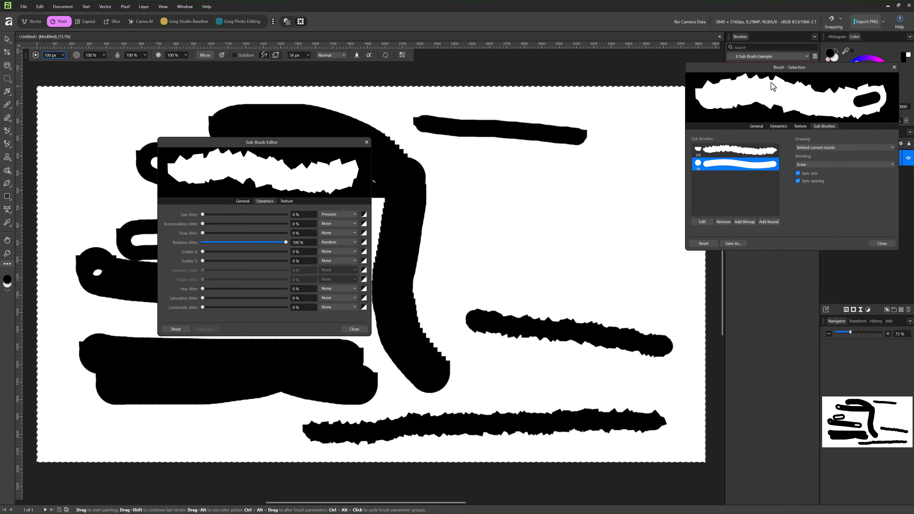
pyautogui.moveTo(463, 216); pyautogui.dragTo(661, 227)
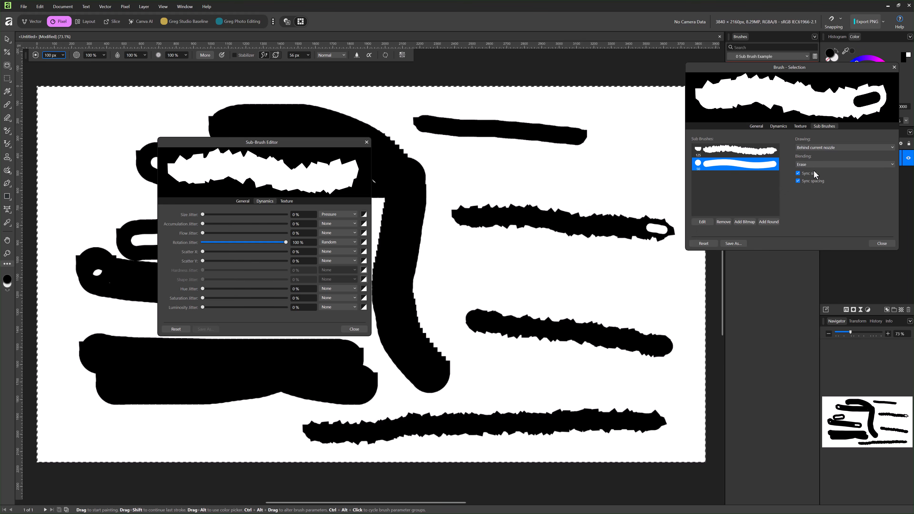
# Set the bitmap sub brush's drawing mode to Behind current nozzle and paint a stroke between the two jagged strokes near the canvas's right edge
pyautogui.click(756, 153)
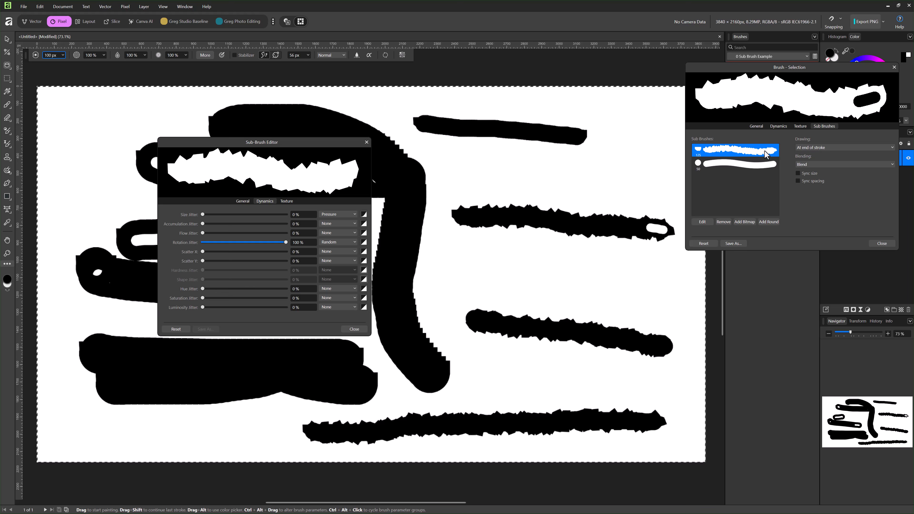
pyautogui.click(830, 148)
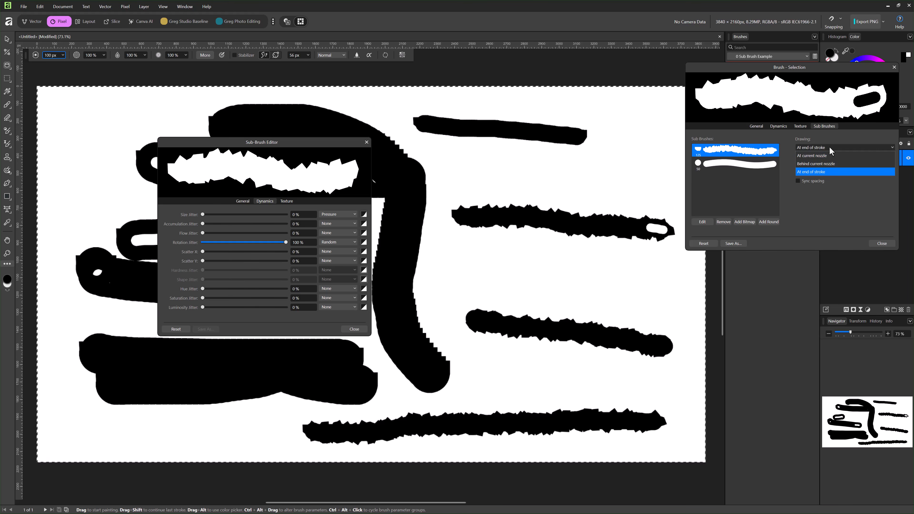
pyautogui.click(821, 165)
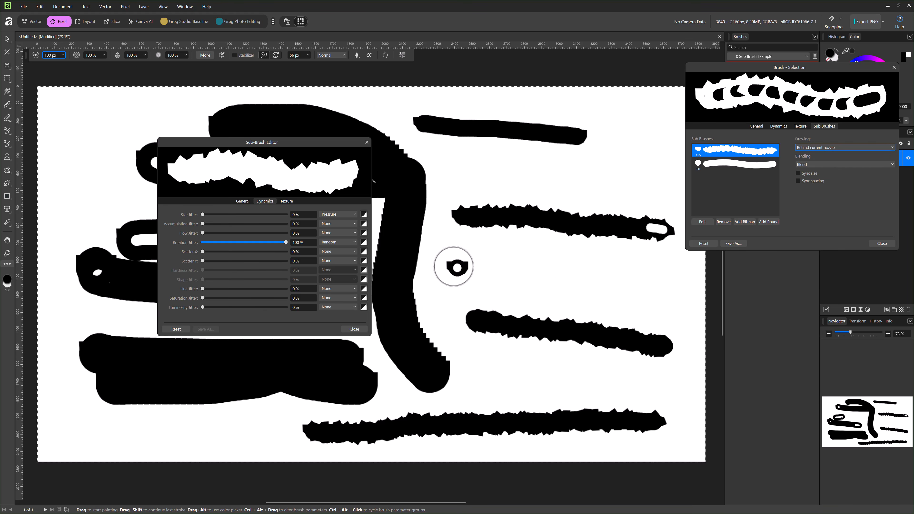
pyautogui.moveTo(446, 267)
pyautogui.mouseDown()
pyautogui.moveTo(635, 282)
pyautogui.moveTo(647, 304)
pyautogui.moveTo(666, 309)
pyautogui.mouseUp()
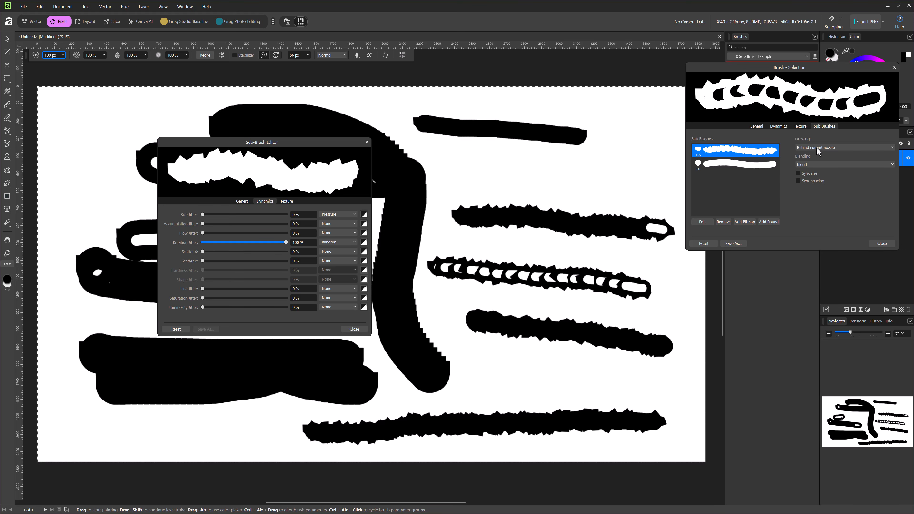
# Set the round erasing sub brush's drawing mode to At end of stroke and paint two long strokes and a short one in the canvas's upper right
pyautogui.click(751, 166)
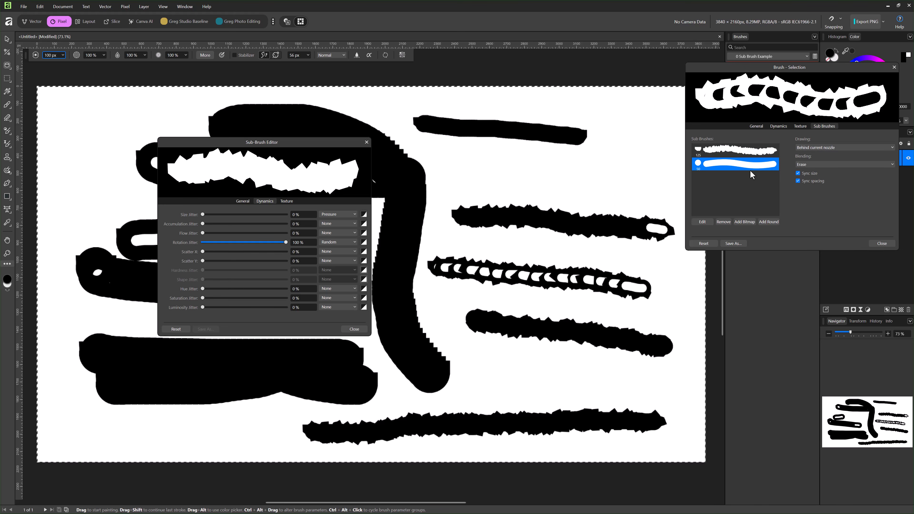
pyautogui.click(819, 149)
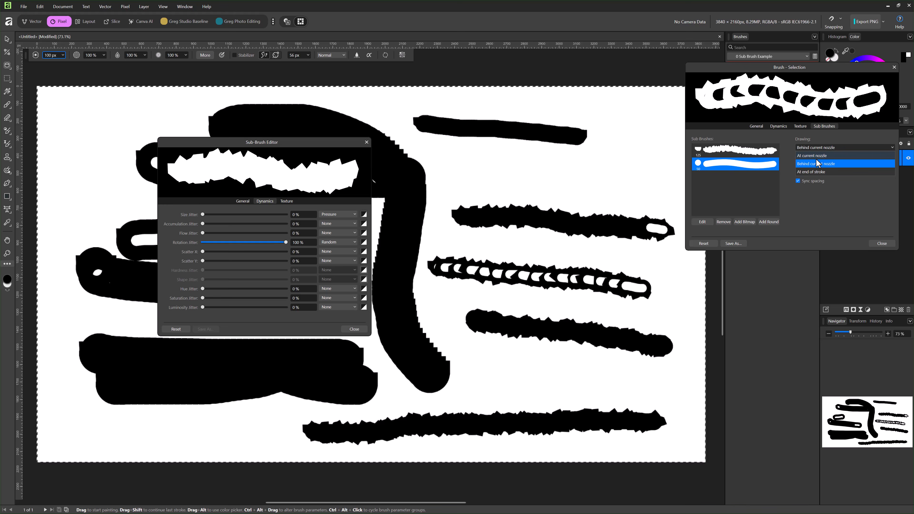
pyautogui.click(816, 173)
pyautogui.moveTo(466, 168); pyautogui.dragTo(664, 178)
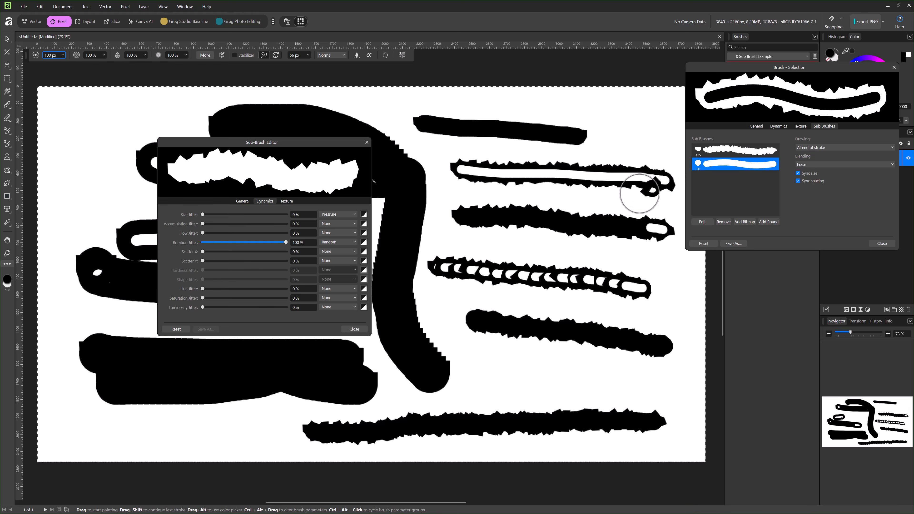
pyautogui.moveTo(418, 103); pyautogui.dragTo(628, 115)
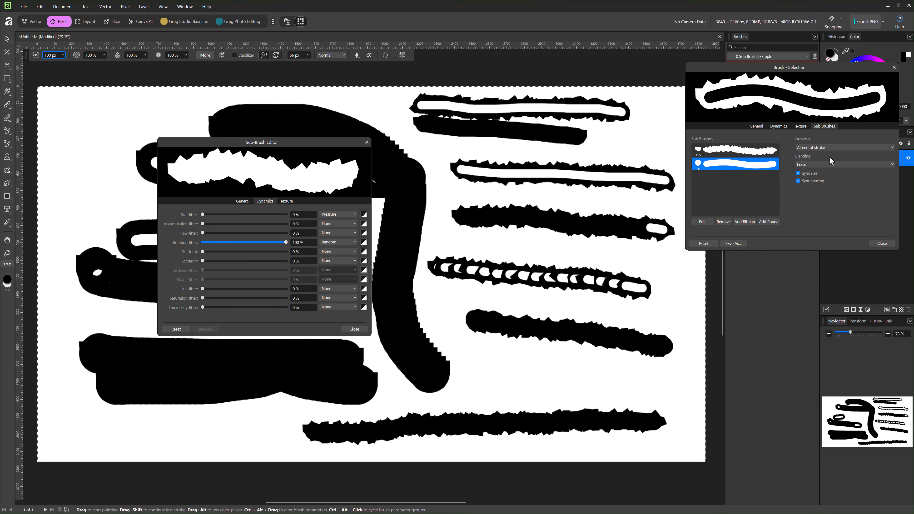
pyautogui.click(835, 148)
pyautogui.click(835, 149)
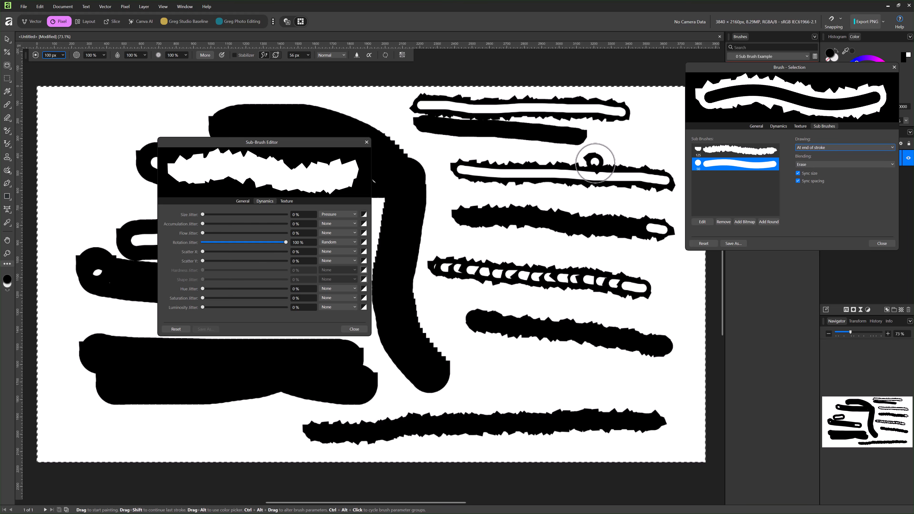
pyautogui.click(443, 154)
pyautogui.moveTo(443, 154); pyautogui.dragTo(539, 154)
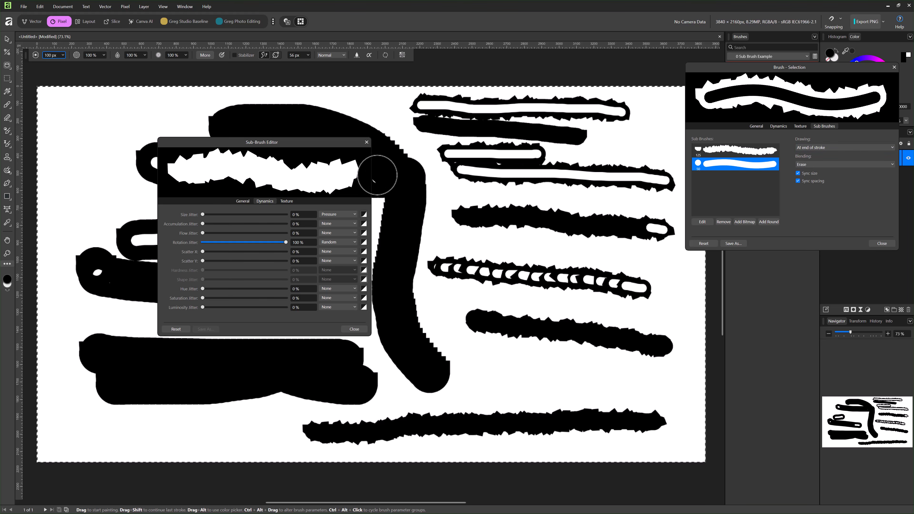
# Close the sub-brush editor, save the brush as "jagged edge no center" and close the brush editor
pyautogui.moveTo(290, 143); pyautogui.dragTo(465, 160)
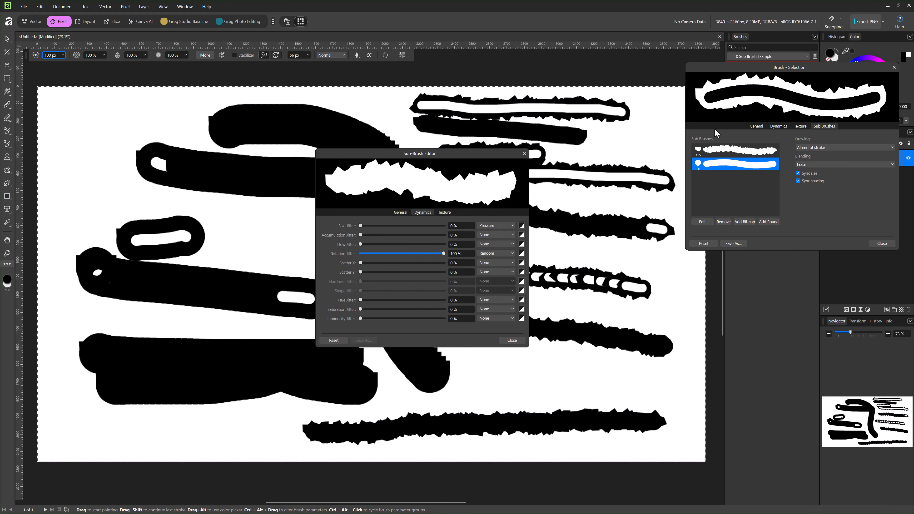
pyautogui.click(524, 154)
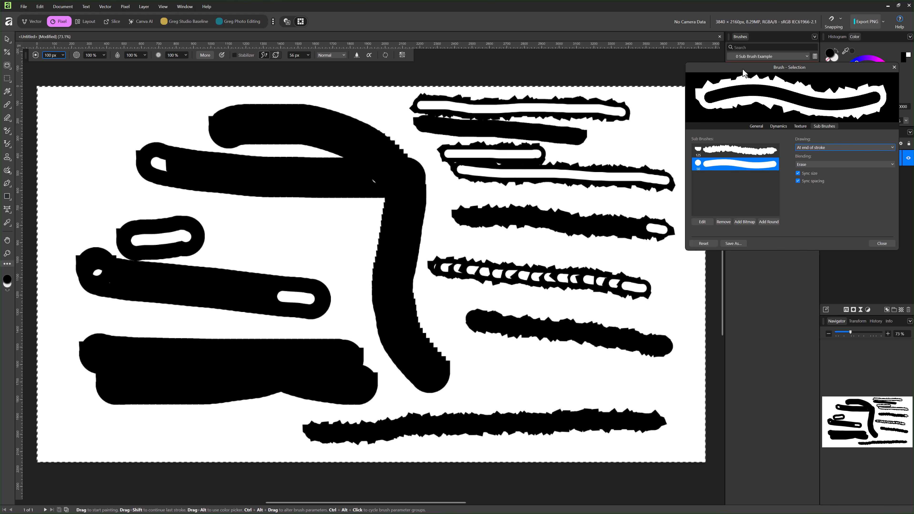
pyautogui.moveTo(742, 71); pyautogui.dragTo(454, 118)
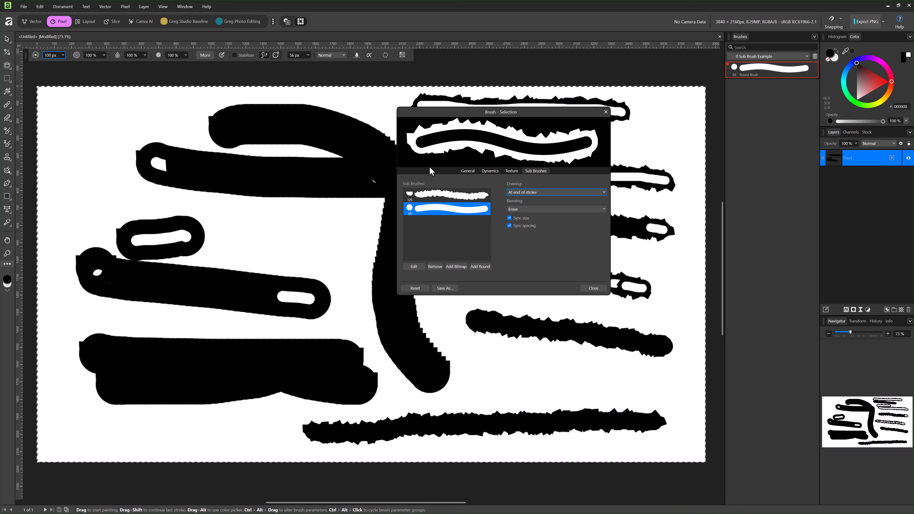
pyautogui.click(469, 171)
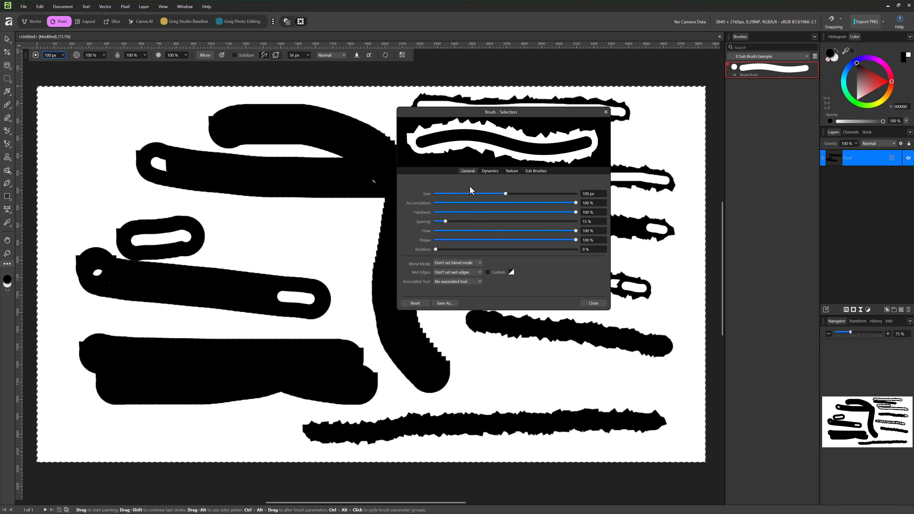
pyautogui.click(445, 304)
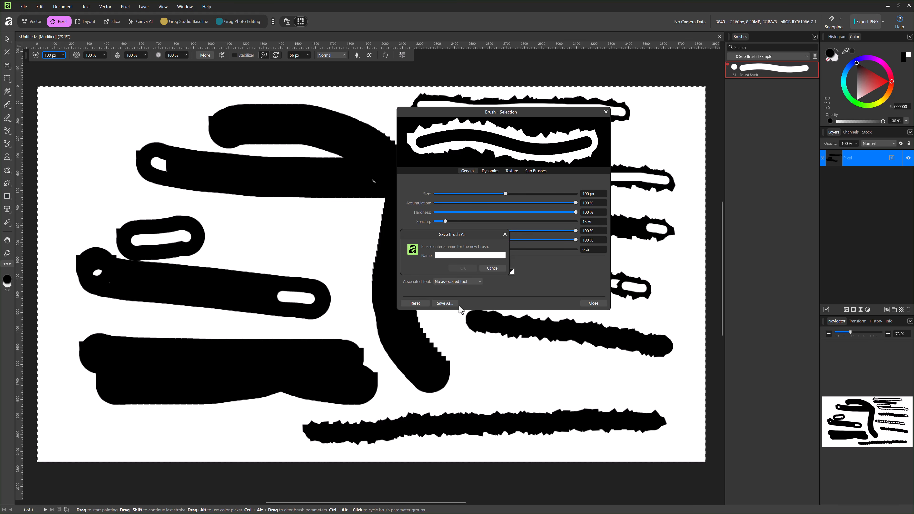
pyautogui.write('jagged edge')
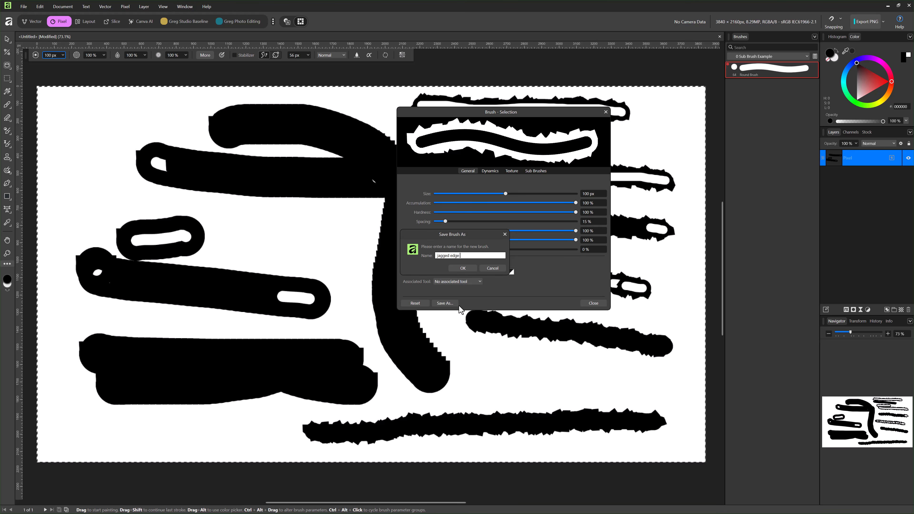
pyautogui.write(' no center')
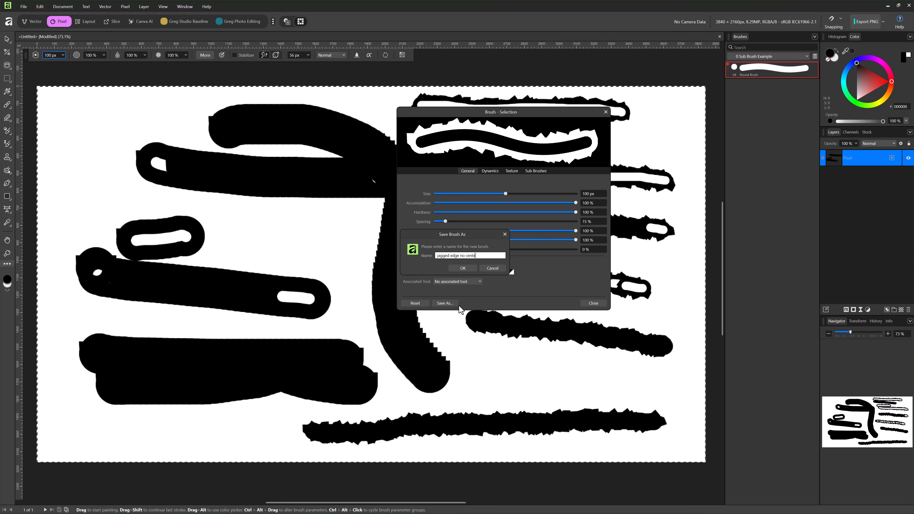
pyautogui.press('Return')
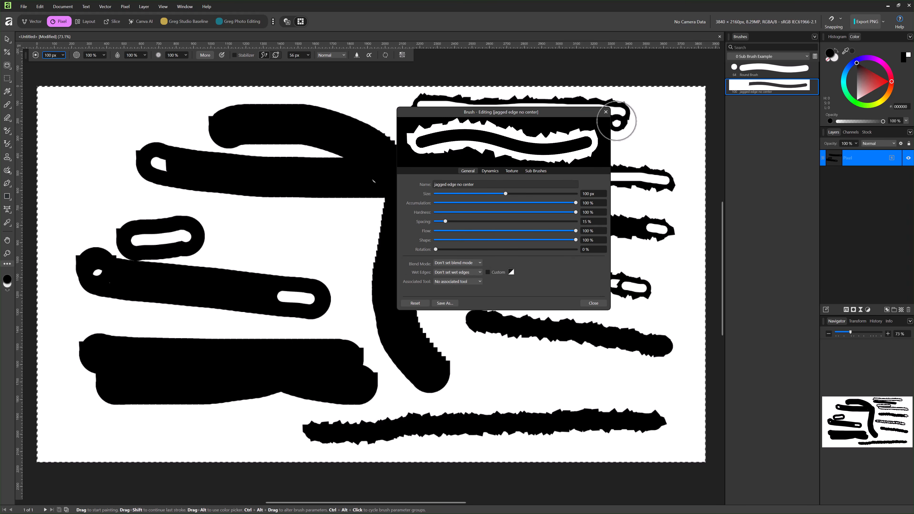
pyautogui.click(605, 112)
# Clear the canvas and scribble a few horizontal strokes across its upper part with the 64 px round brush
pyautogui.click(763, 68)
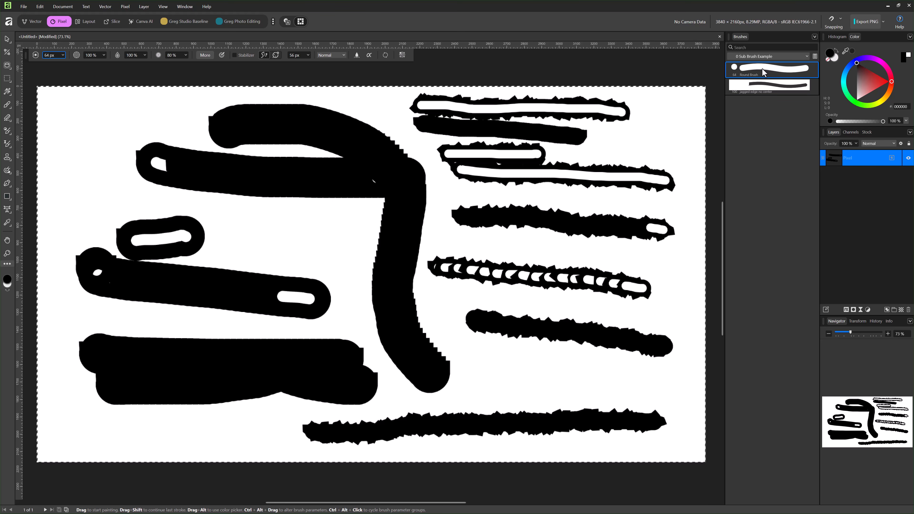
pyautogui.press('Delete')
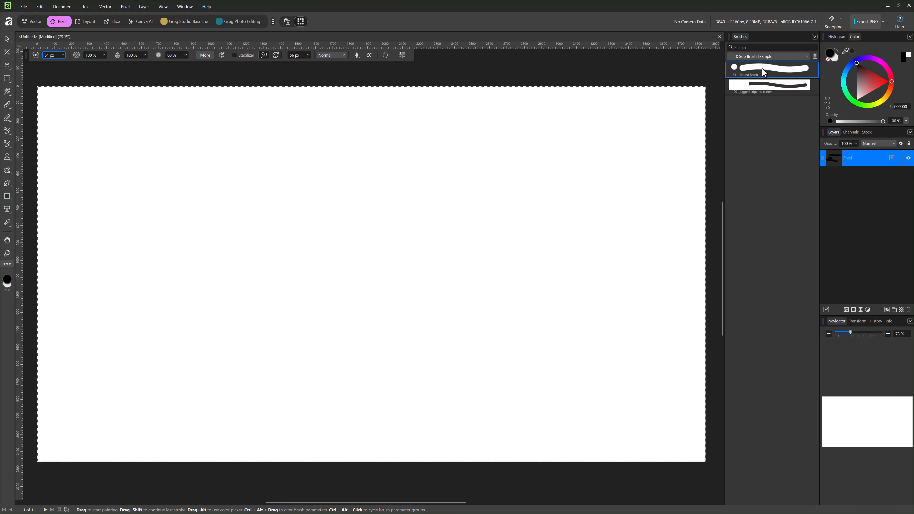
pyautogui.moveTo(320, 154); pyautogui.dragTo(425, 167)
pyautogui.moveTo(298, 177); pyautogui.dragTo(276, 174)
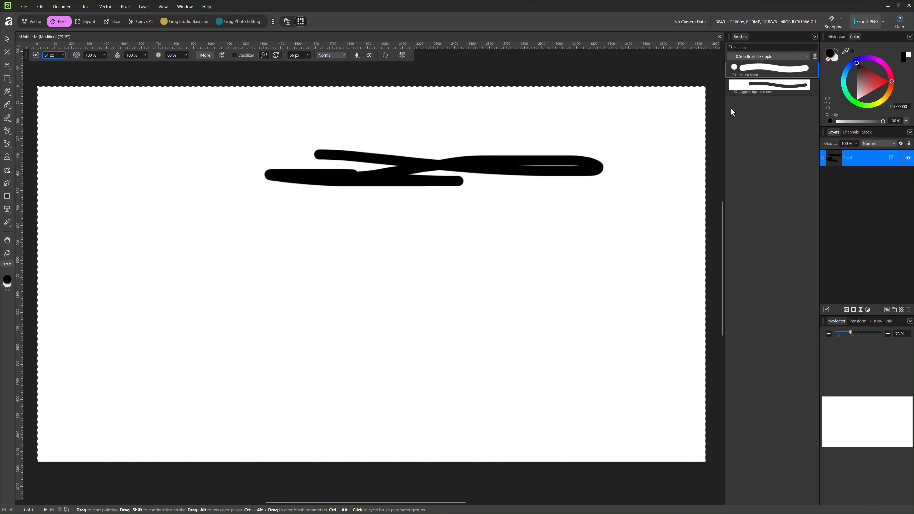
# Paint five long, slightly sloping strokes across the canvas below the scribble with the "jagged edge no center" brush
pyautogui.click(763, 89)
pyautogui.moveTo(159, 231); pyautogui.dragTo(537, 255)
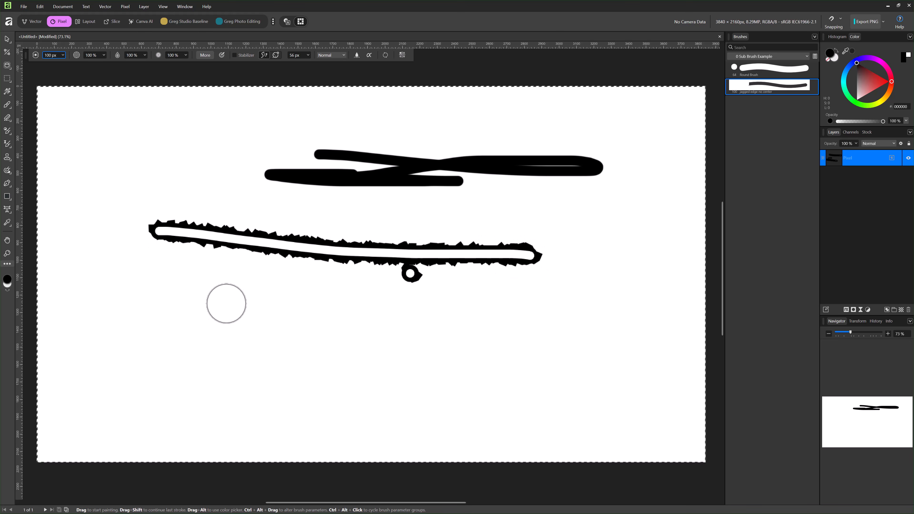
pyautogui.moveTo(147, 305); pyautogui.dragTo(541, 327)
pyautogui.moveTo(79, 366); pyautogui.dragTo(367, 389)
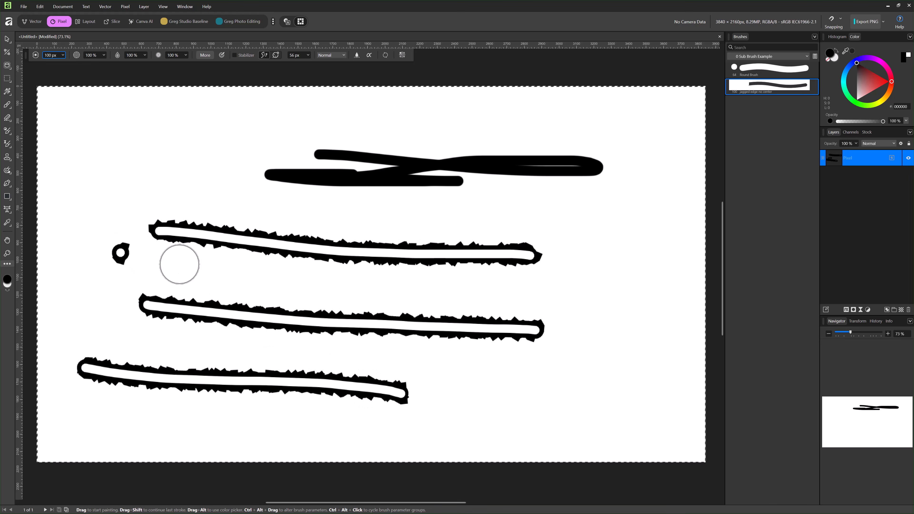
pyautogui.moveTo(178, 261); pyautogui.dragTo(522, 311)
pyautogui.moveTo(190, 211)
pyautogui.mouseDown()
pyautogui.moveTo(545, 231)
pyautogui.moveTo(521, 256)
pyautogui.moveTo(564, 236)
pyautogui.mouseUp()
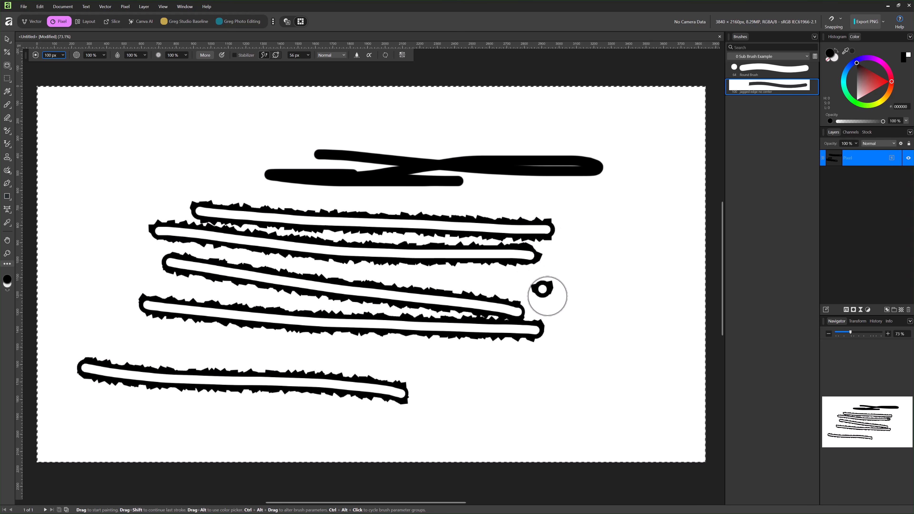
pyautogui.click(551, 300)
pyautogui.hotkey('ctrl', 'z')
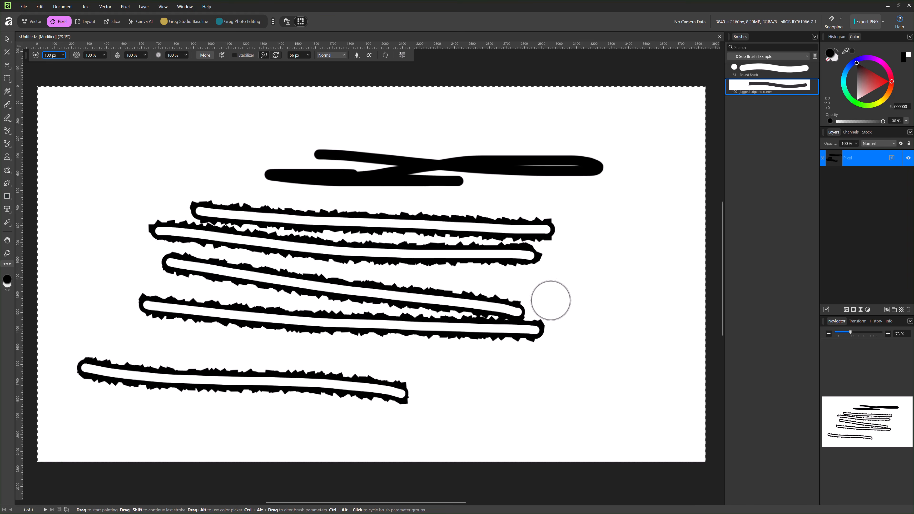
pyautogui.click(561, 301)
pyautogui.hotkey('ctrl', 'z')
pyautogui.click(584, 304)
pyautogui.hotkey('ctrl', 'z')
pyautogui.click(572, 303)
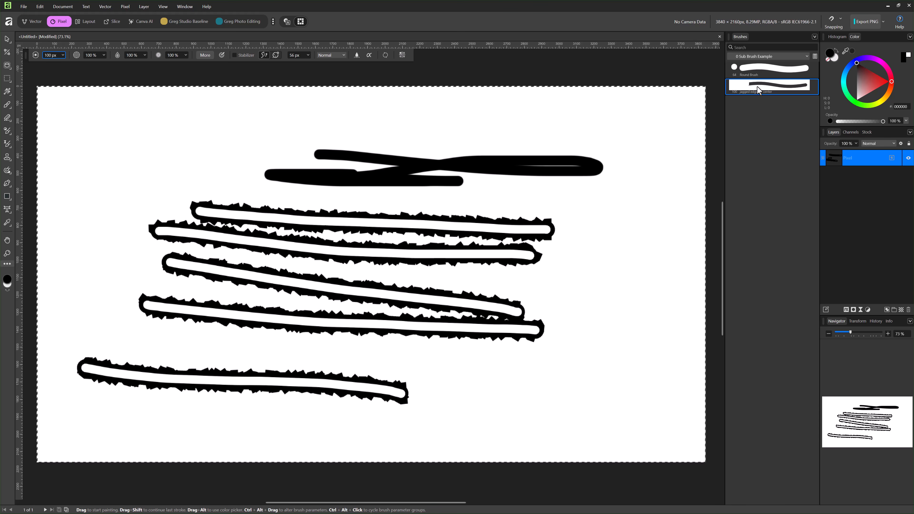
# Save the "jagged edge no center" brush under the new name "jagged edge no center copy"
pyautogui.doubleClick(754, 88)
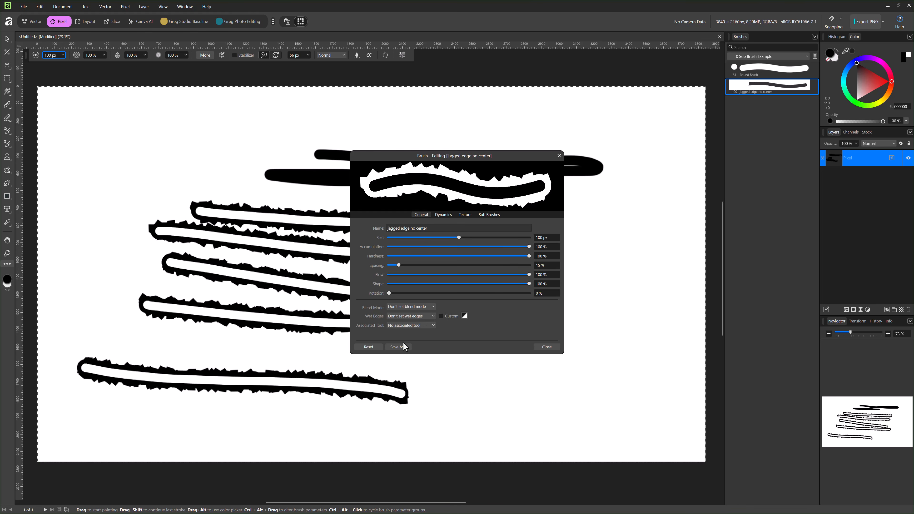
pyautogui.click(399, 347)
pyautogui.click(489, 256)
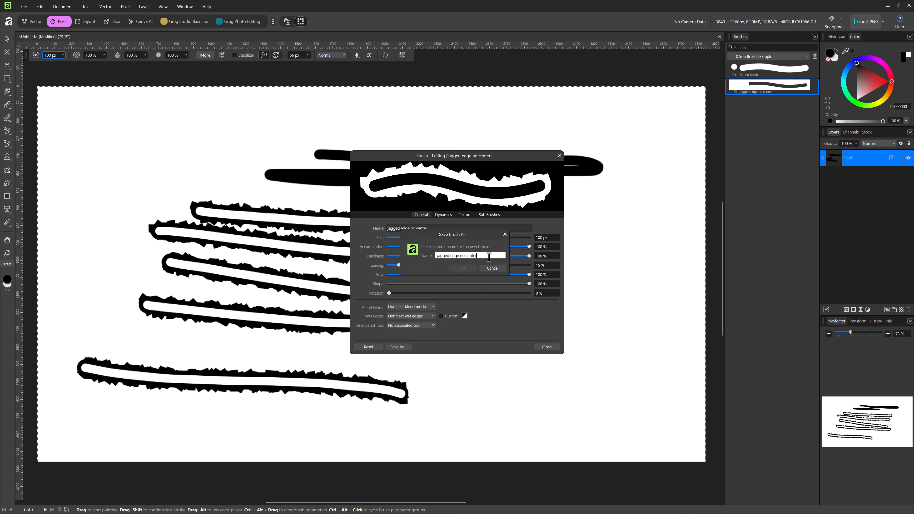
pyautogui.write('co')
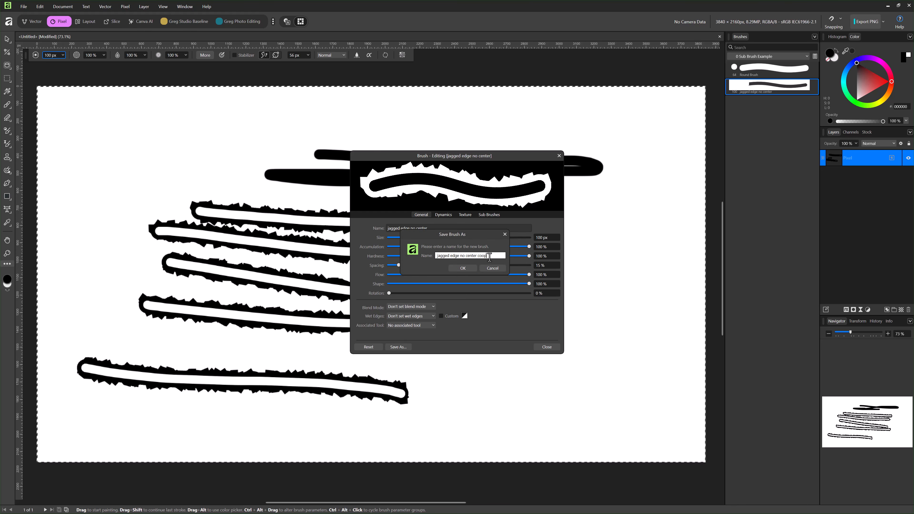
pyautogui.write('py')
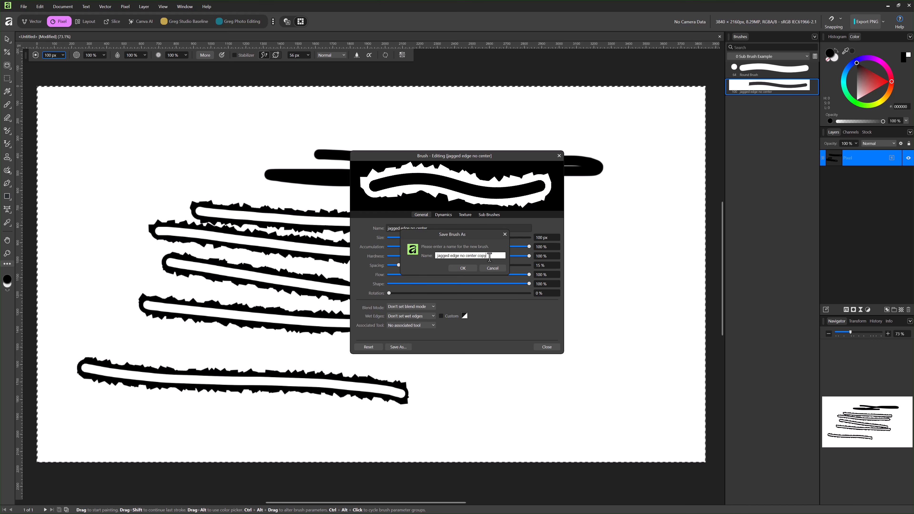
pyautogui.press('Return')
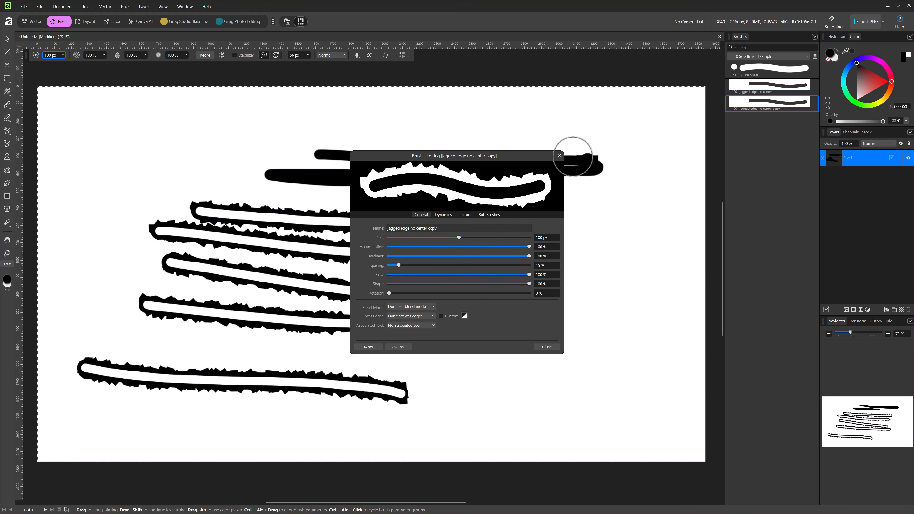
# Add the "fragments" PNG as a third, bitmap sub brush of the copied brush
pyautogui.click(487, 216)
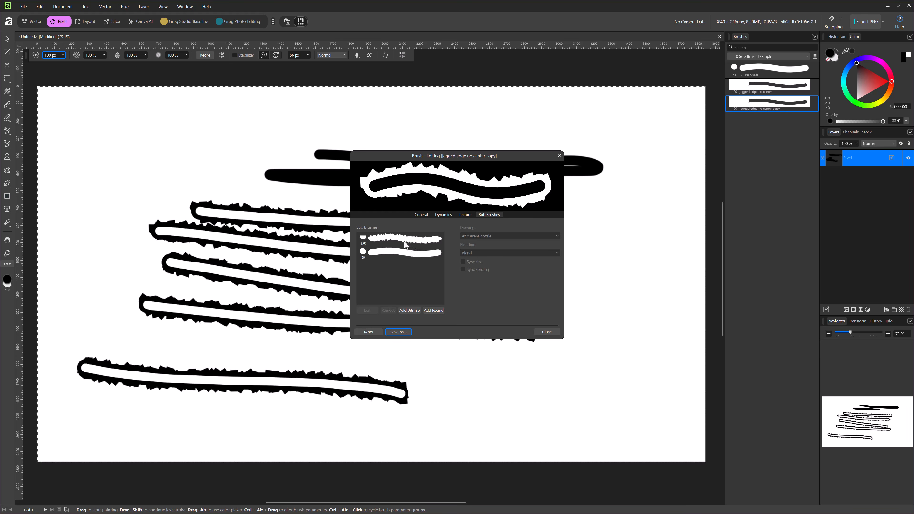
pyautogui.click(410, 311)
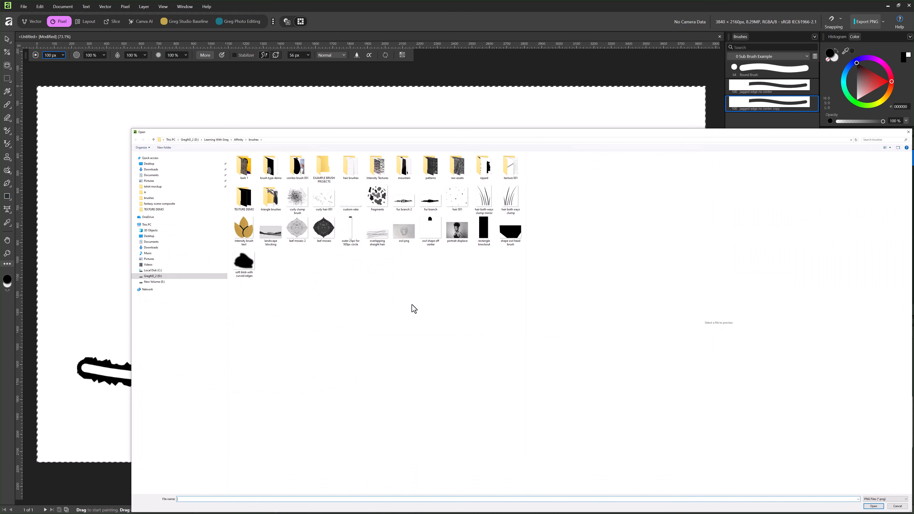
pyautogui.click(380, 205)
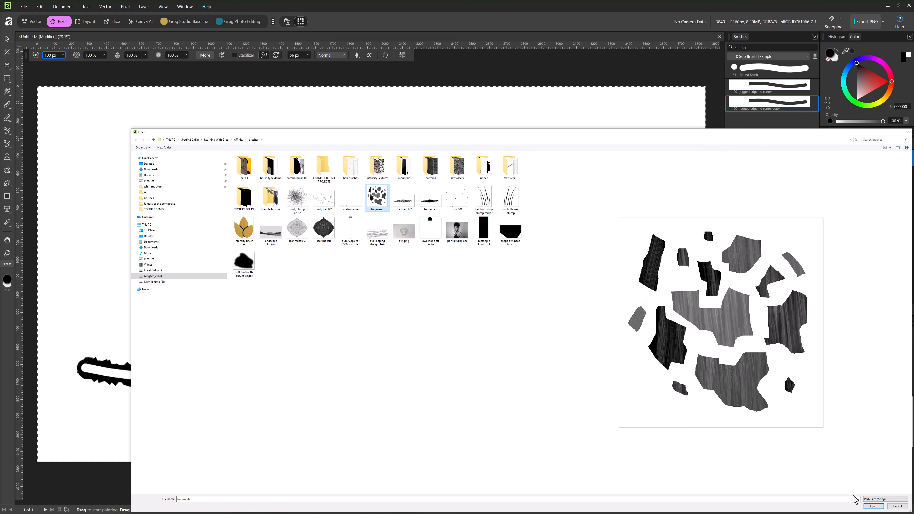
pyautogui.click(873, 506)
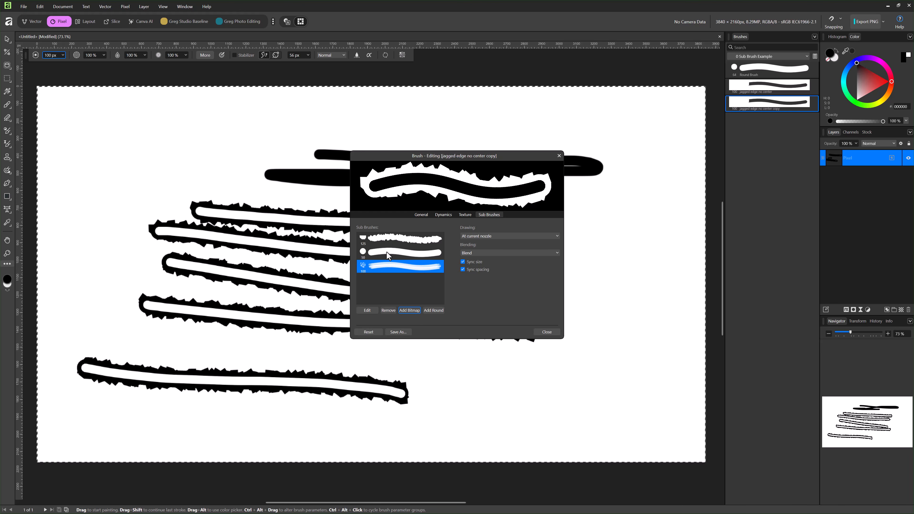
# Check the copied brush's general settings and the jagged sub brush's drawing, blending and sync options
pyautogui.click(422, 215)
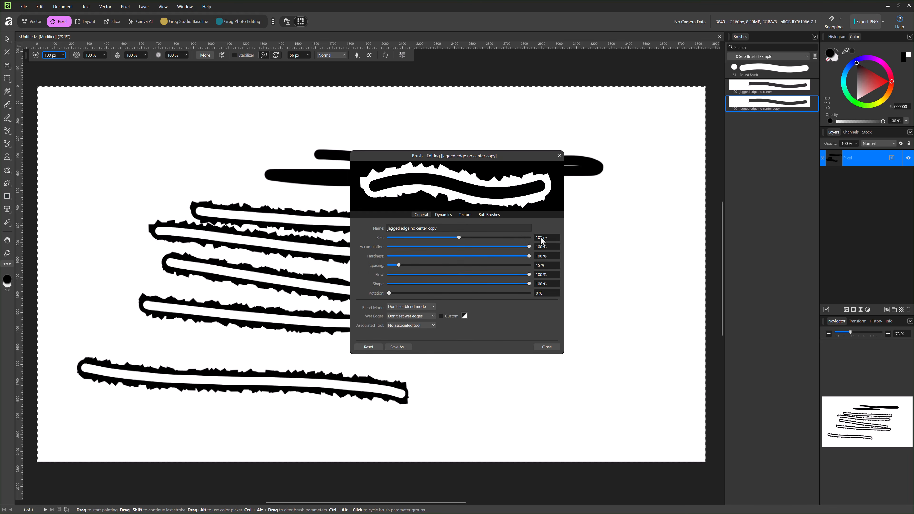
pyautogui.click(489, 215)
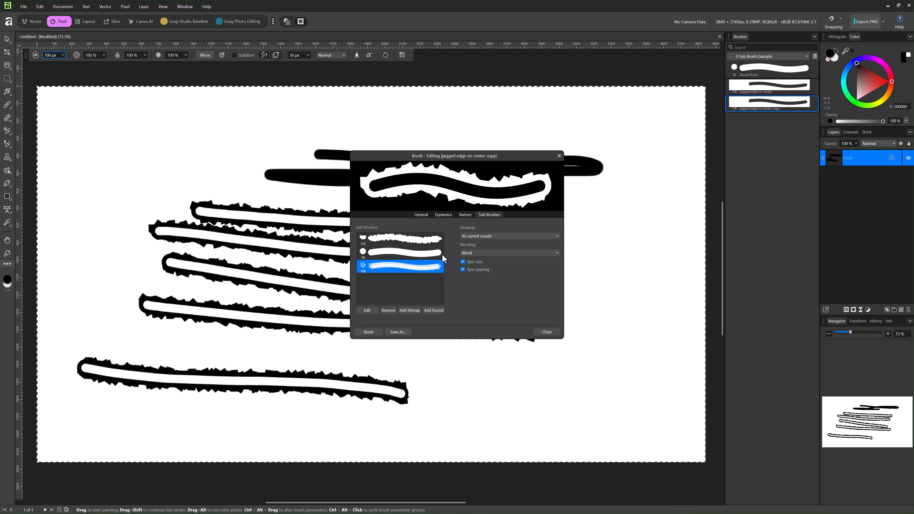
pyautogui.click(405, 239)
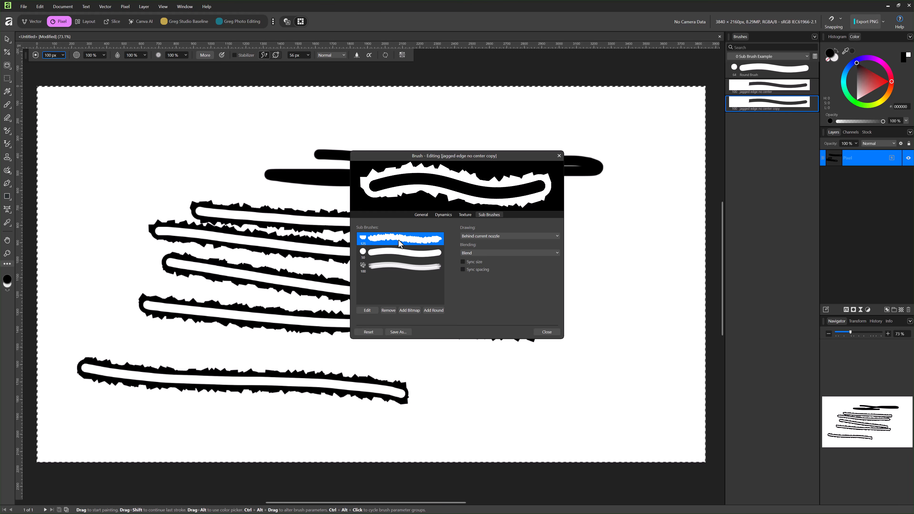
# Move the brush editor aside, enlarge the brush to about 465 px and paint a short horizontal stroke in the canvas's upper-left area
pyautogui.moveTo(483, 157); pyautogui.dragTo(631, 185)
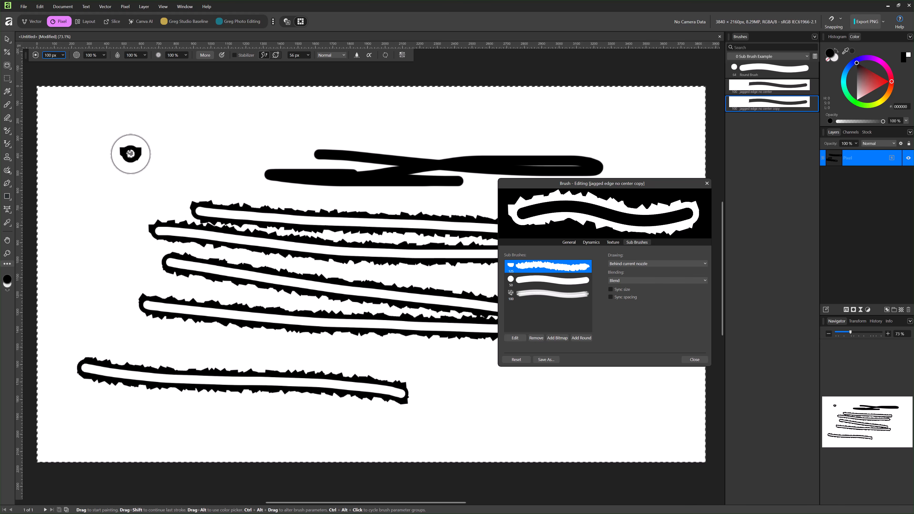
pyautogui.keyDown('ctrl'); pyautogui.keyDown('alt'); pyautogui.moveTo(131, 154); pyautogui.dragTo(202, 154); pyautogui.keyUp('alt'); pyautogui.keyUp('ctrl')
pyautogui.press(']')
pyautogui.moveTo(120, 152); pyautogui.dragTo(242, 152)
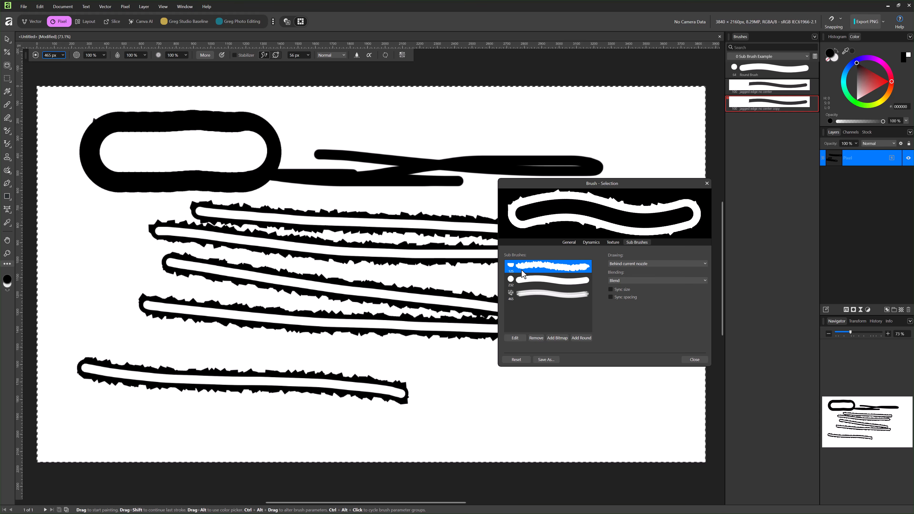
# Set the main brush size to 100 px and test it with a short stroke beside the wide outline, undoing the stroke
pyautogui.click(565, 243)
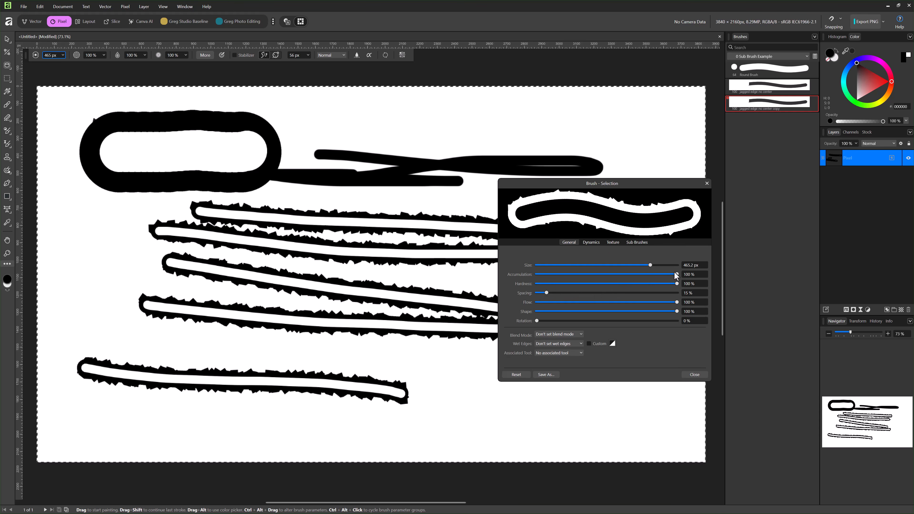
pyautogui.write('100')
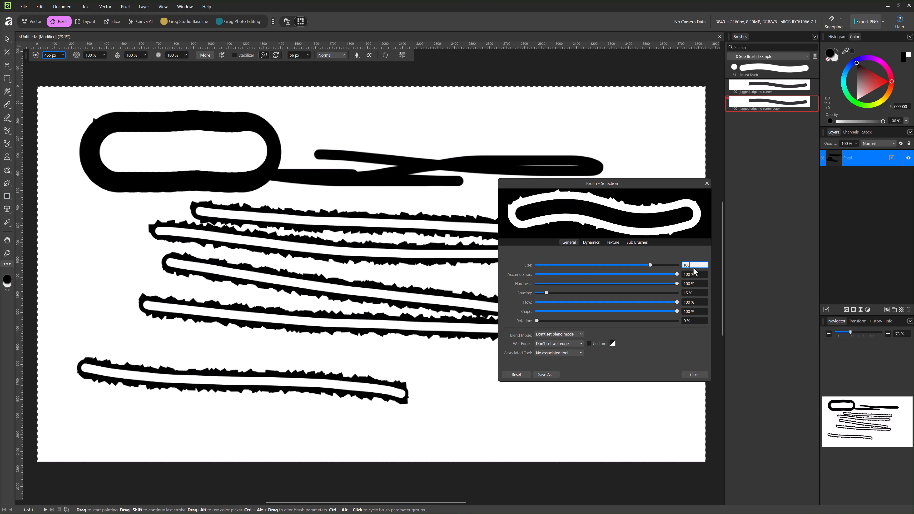
pyautogui.press('Return')
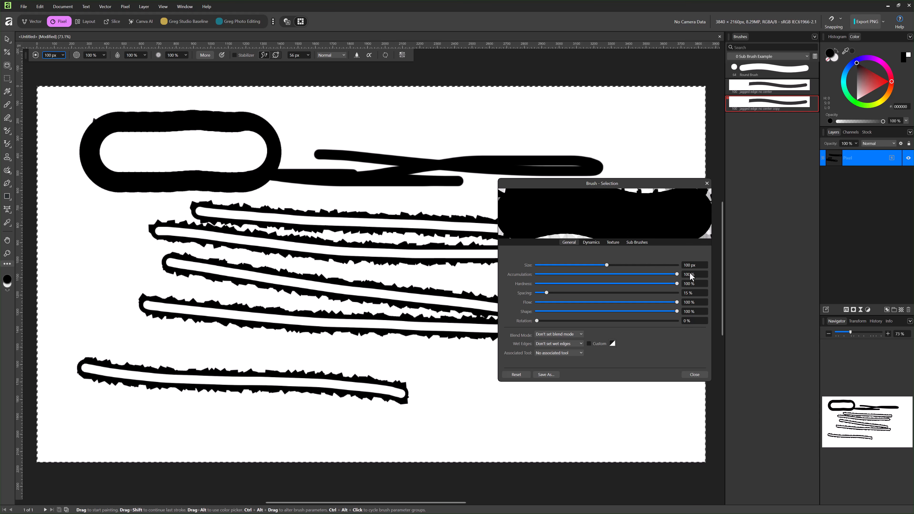
pyautogui.click(637, 242)
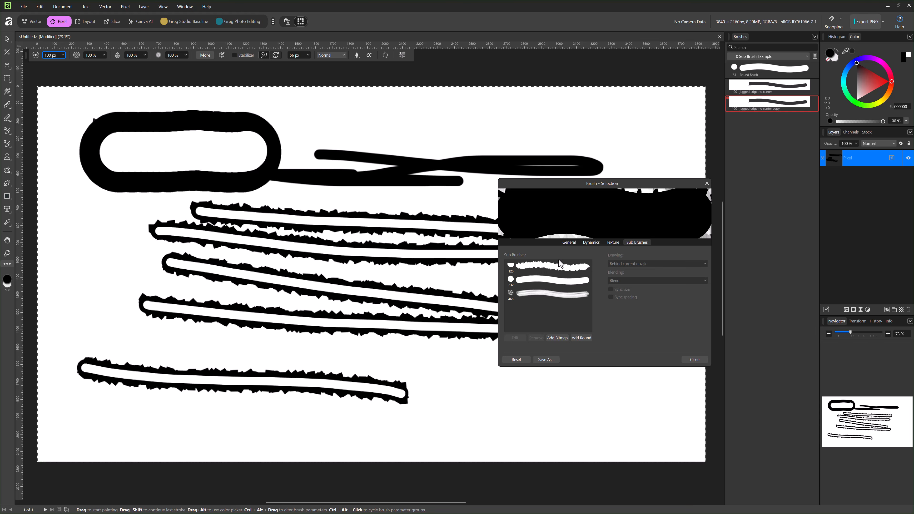
pyautogui.moveTo(284, 151); pyautogui.dragTo(292, 177)
pyautogui.hotkey('ctrl', 'z')
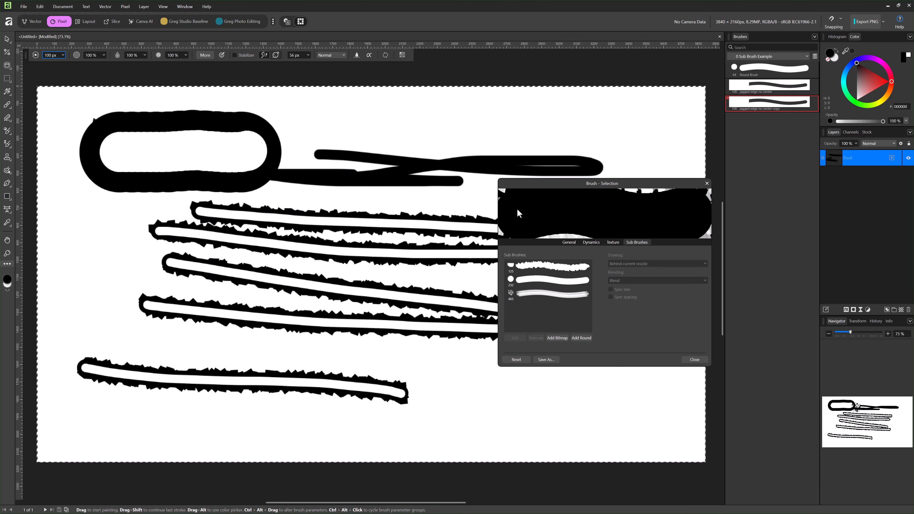
# Set the round erasing sub brush's size to 50 px and close its editor
pyautogui.click(548, 271)
pyautogui.click(548, 281)
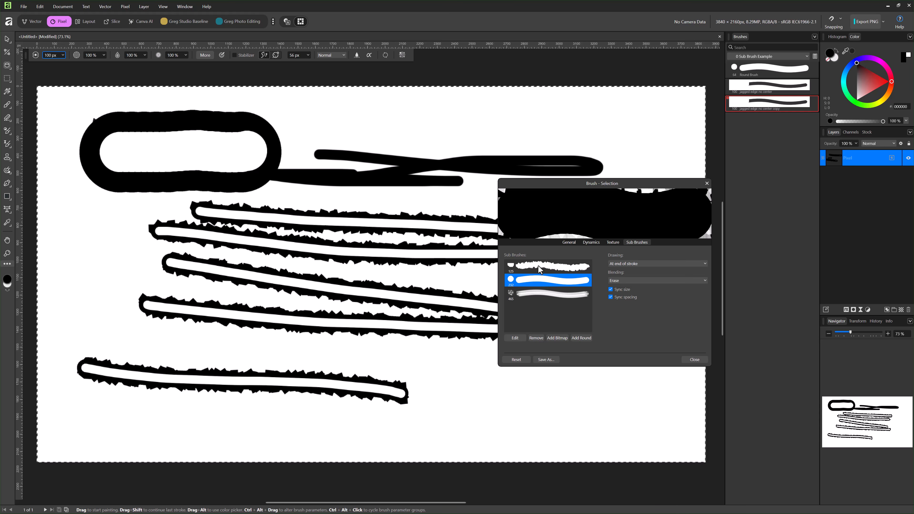
pyautogui.click(568, 243)
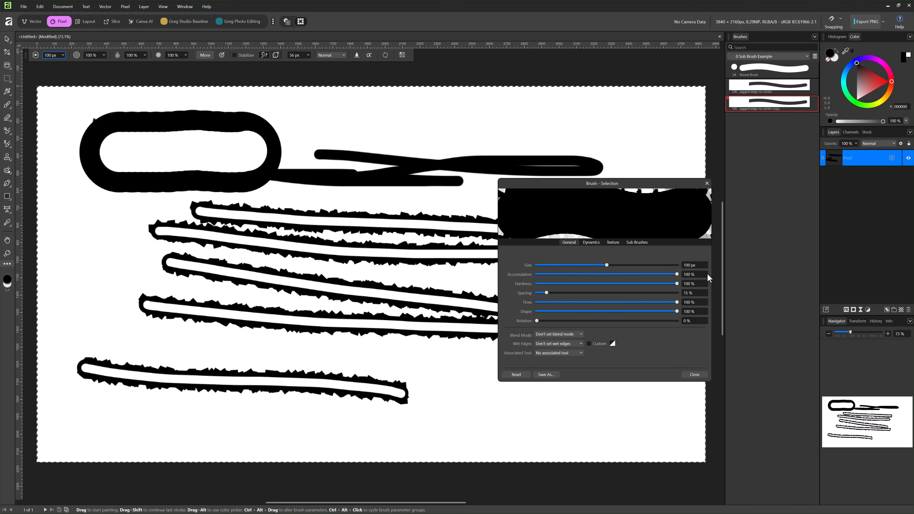
pyautogui.click(591, 243)
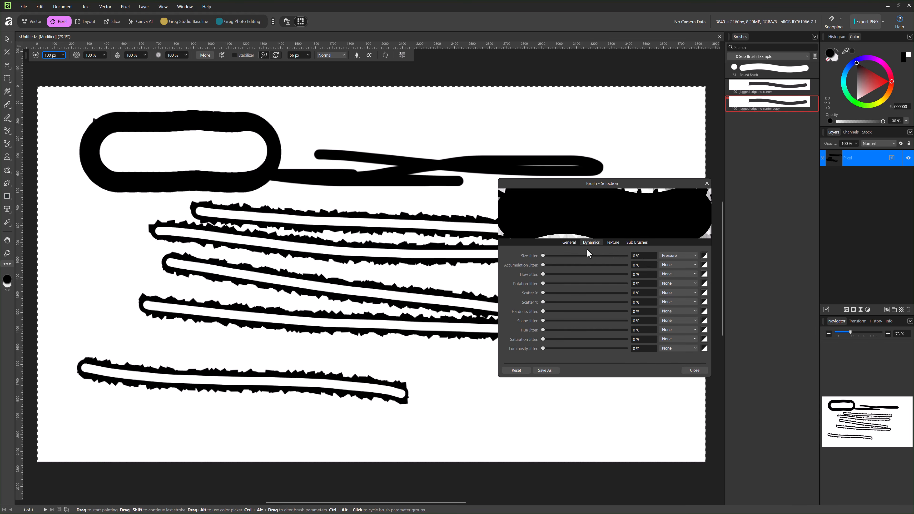
pyautogui.click(569, 243)
pyautogui.click(634, 245)
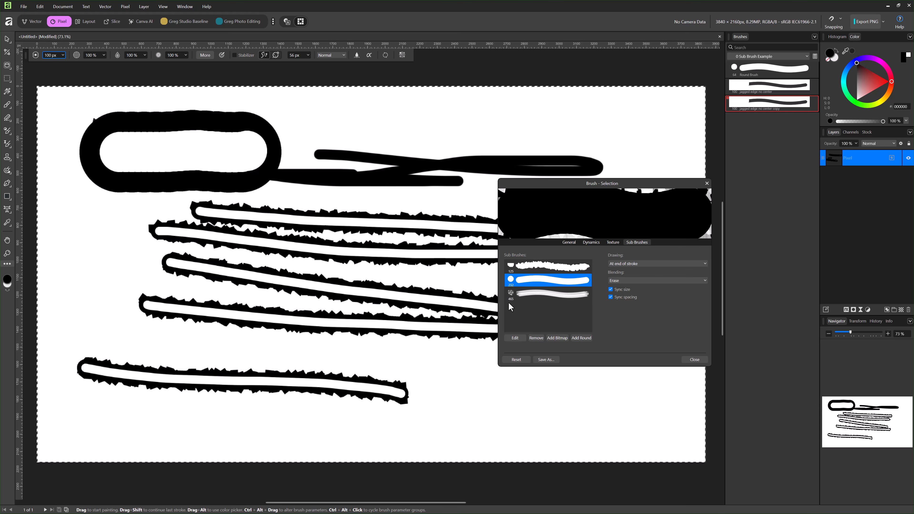
pyautogui.click(516, 338)
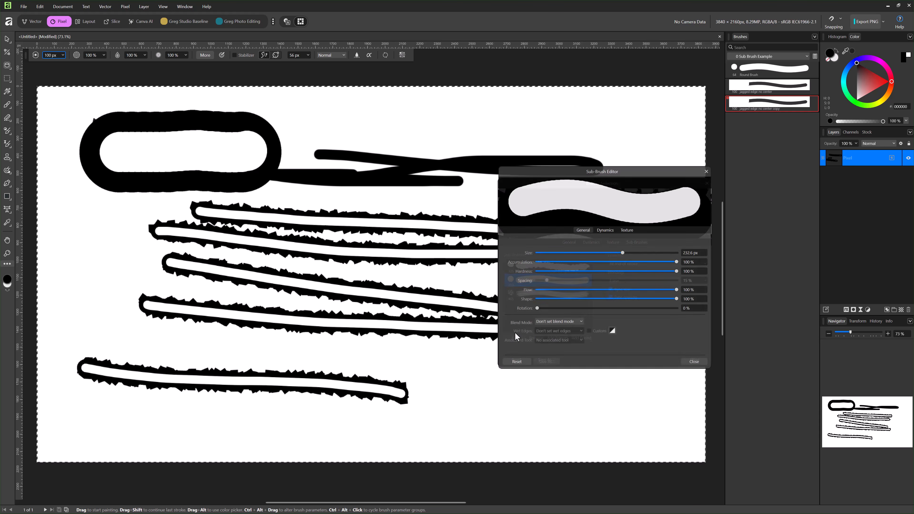
pyautogui.click(692, 253)
pyautogui.write('50')
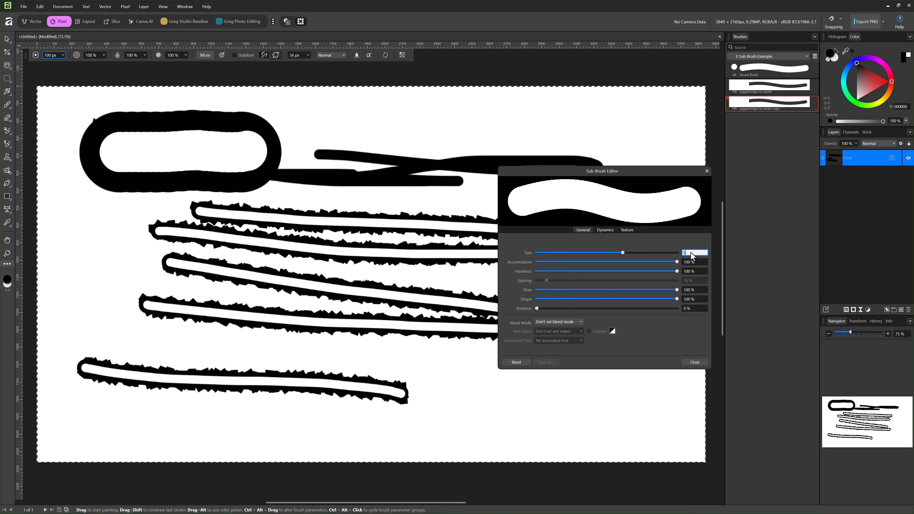
pyautogui.press('Return')
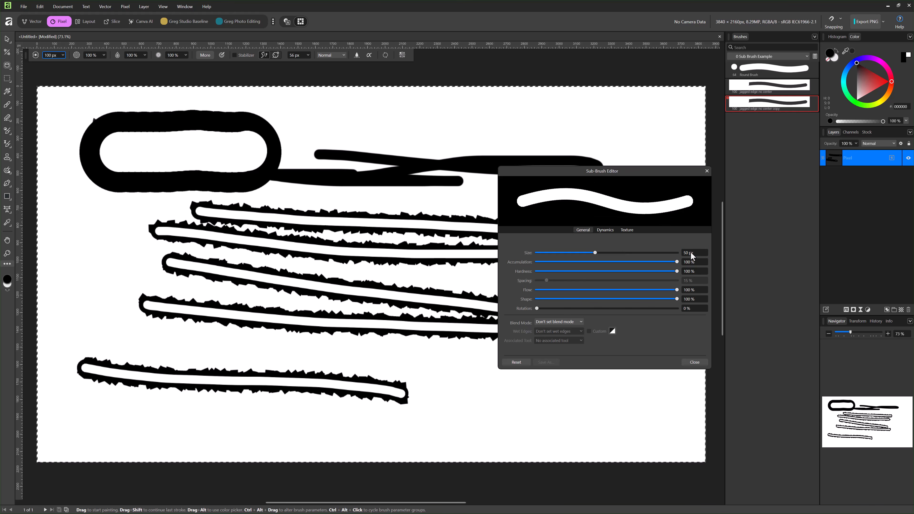
pyautogui.click(707, 172)
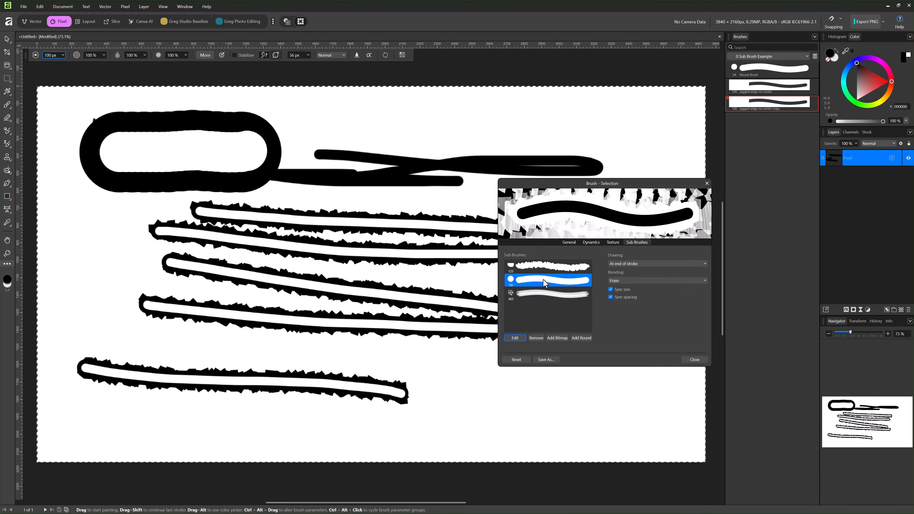
# Turn on Sync size and Sync spacing for the jagged sub brush, and undo a short test stroke on the upper canvas
pyautogui.click(544, 273)
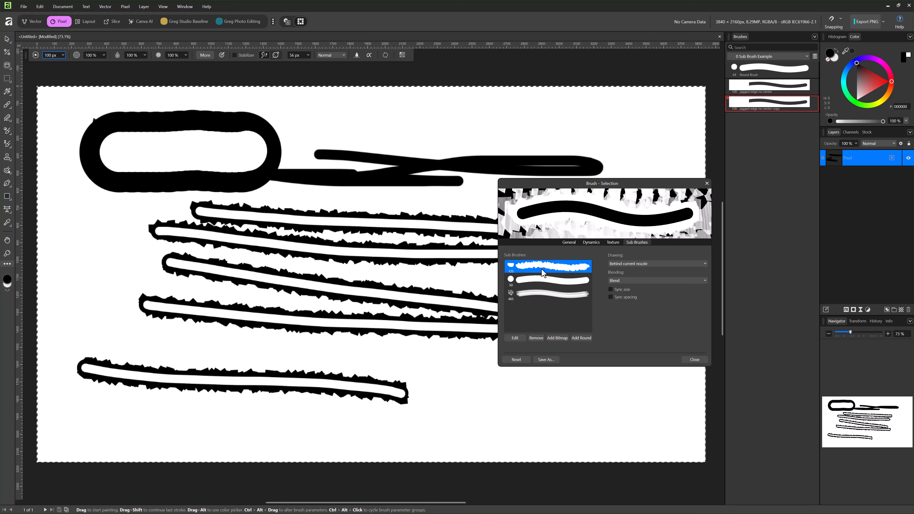
pyautogui.click(611, 297)
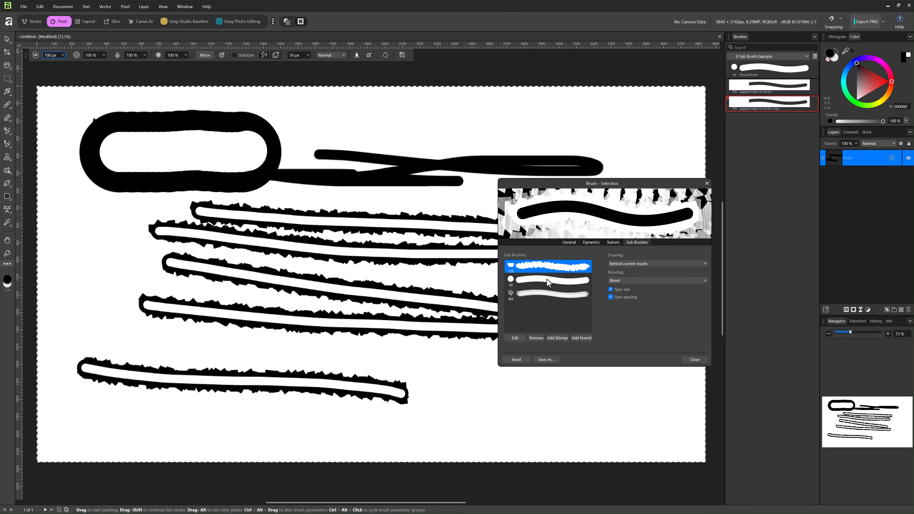
pyautogui.click(540, 294)
pyautogui.moveTo(331, 147); pyautogui.dragTo(379, 146)
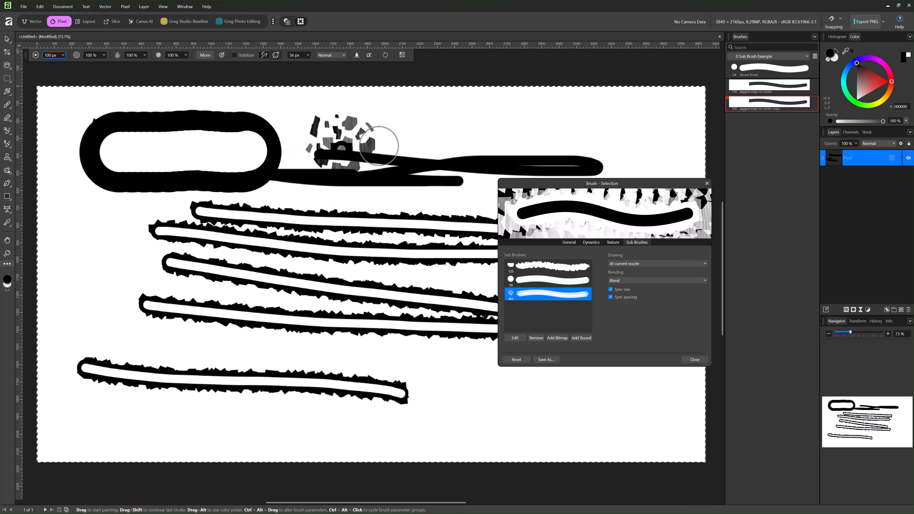
pyautogui.hotkey('ctrl', 'z')
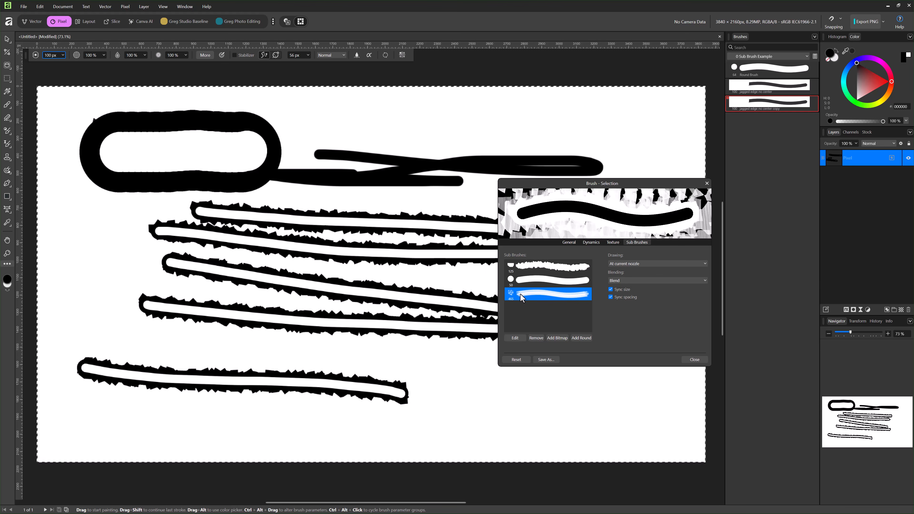
# Set the fragments sub brush's size to 200 px and open its dynamics settings
pyautogui.click(514, 337)
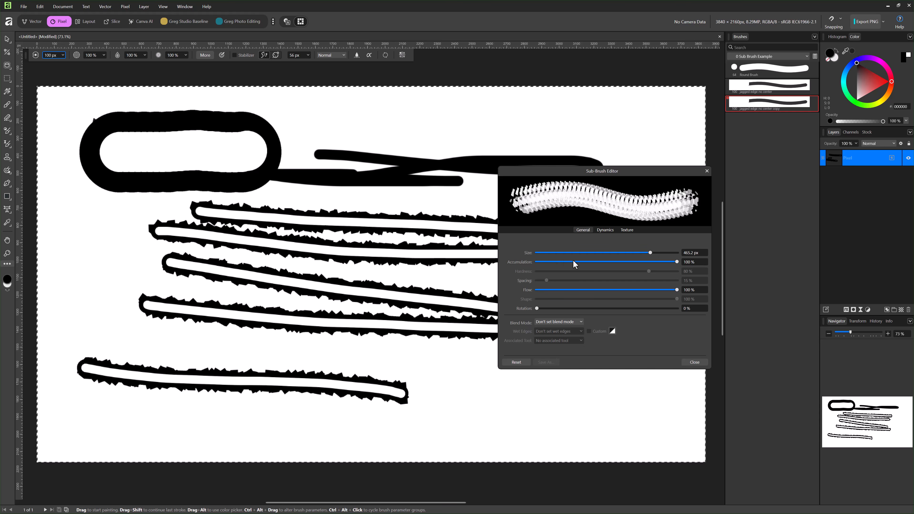
pyautogui.click(688, 254)
pyautogui.write('200')
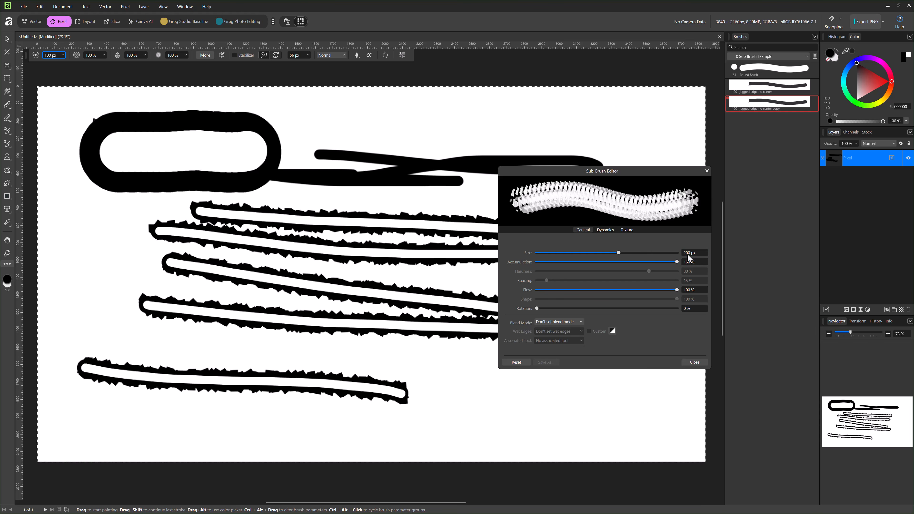
pyautogui.click(605, 231)
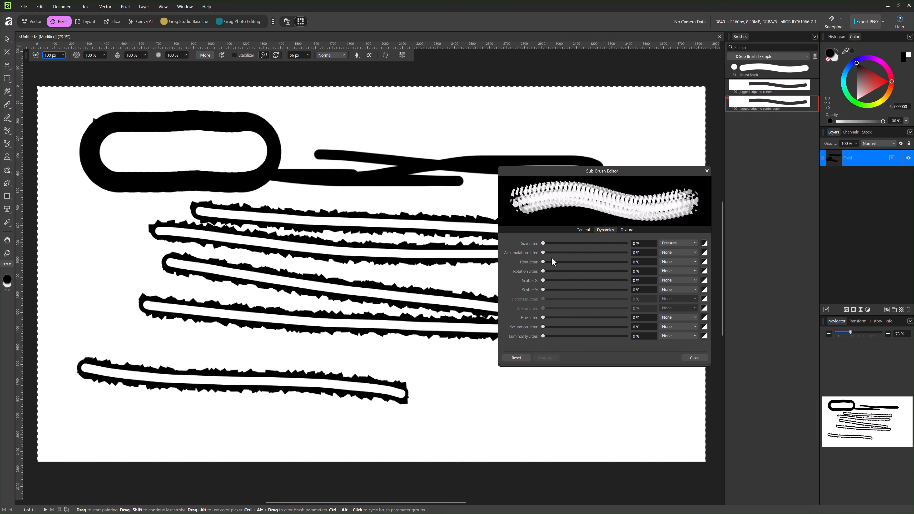
# Set the fragments sub brush's Flow Jitter and Size Jitter to 100%, Scatter X 42%, Scatter Y 59% and Luminosity Jitter 26%, and close its editor
pyautogui.moveTo(543, 262); pyautogui.dragTo(627, 262)
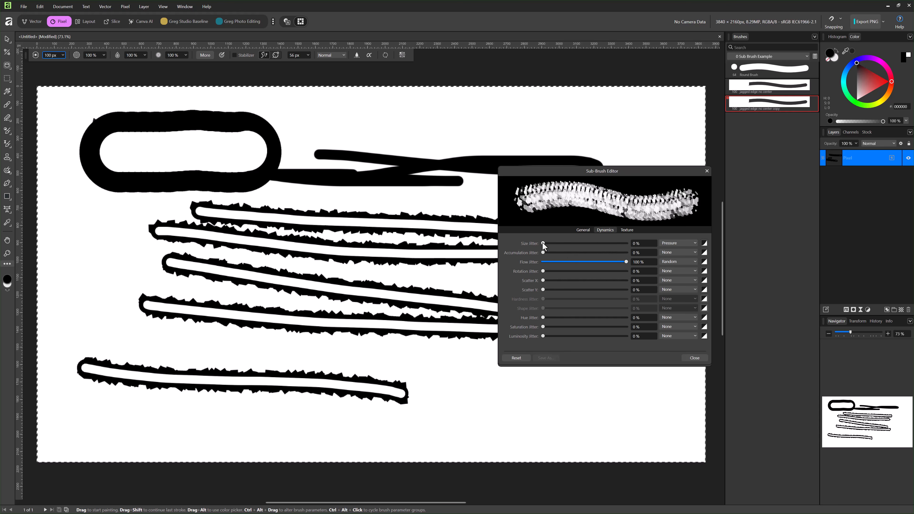
pyautogui.moveTo(544, 243); pyautogui.dragTo(658, 252)
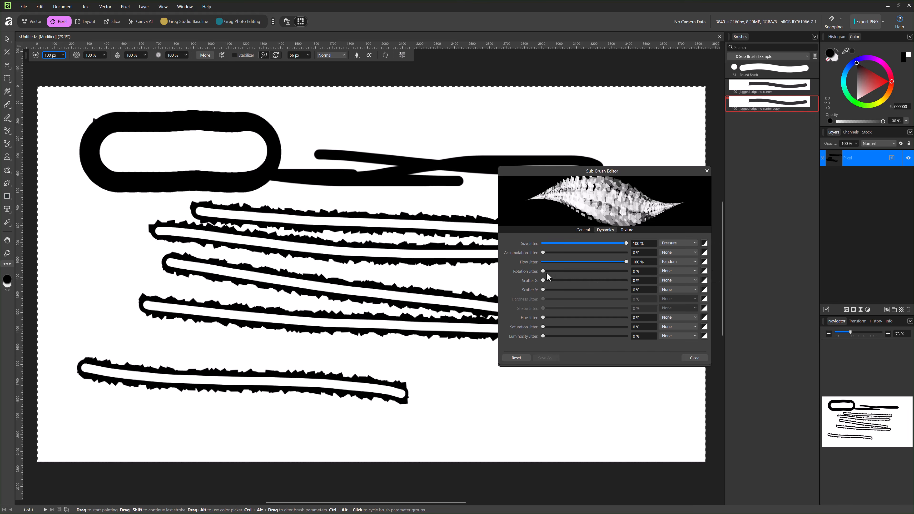
pyautogui.moveTo(543, 280); pyautogui.dragTo(547, 290)
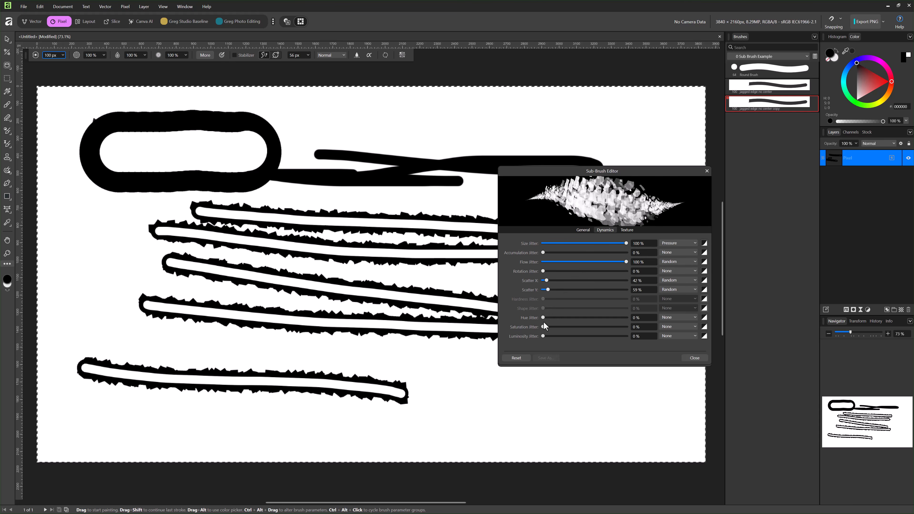
pyautogui.moveTo(543, 336); pyautogui.dragTo(563, 336)
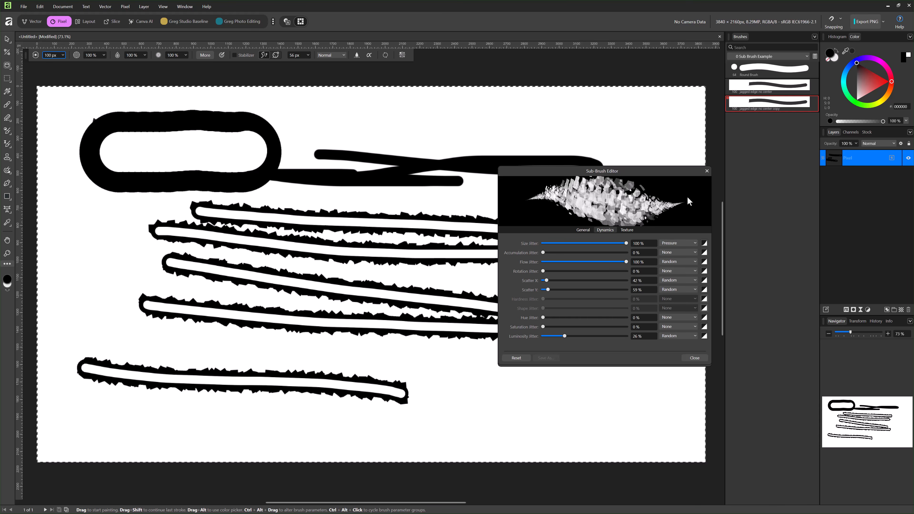
pyautogui.click(707, 171)
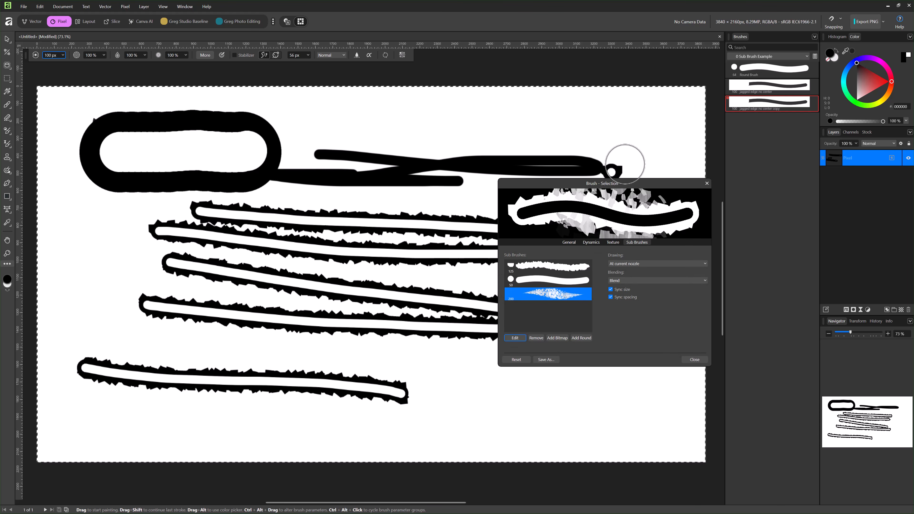
# Test the combined brush with long horizontal strokes across the upper and lower canvas
pyautogui.moveTo(324, 114); pyautogui.dragTo(521, 115)
pyautogui.moveTo(601, 110); pyautogui.dragTo(617, 111)
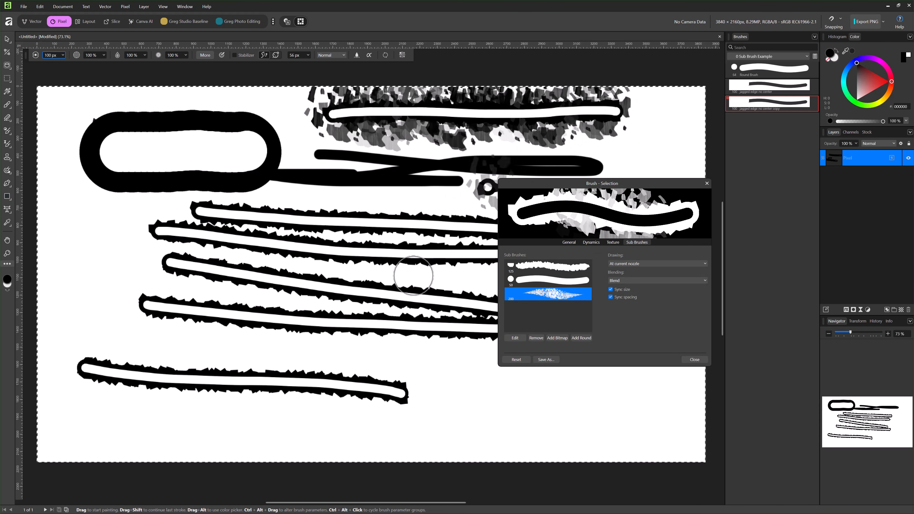
pyautogui.moveTo(313, 422)
pyautogui.mouseDown()
pyautogui.moveTo(284, 422)
pyautogui.moveTo(553, 412)
pyautogui.moveTo(569, 422)
pyautogui.mouseUp()
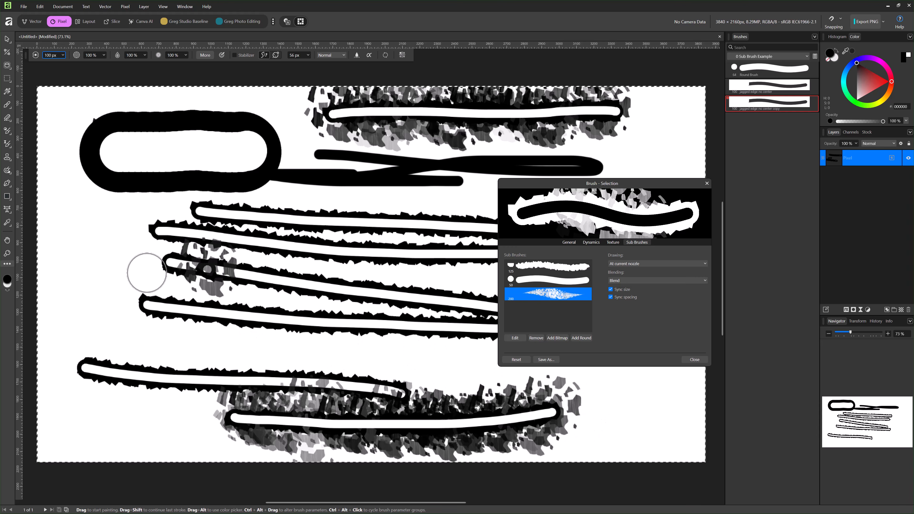
# Clear the painted layer and paint two long horizontal strokes across the upper half of the canvas
pyautogui.click(186, 329)
pyautogui.press('Delete')
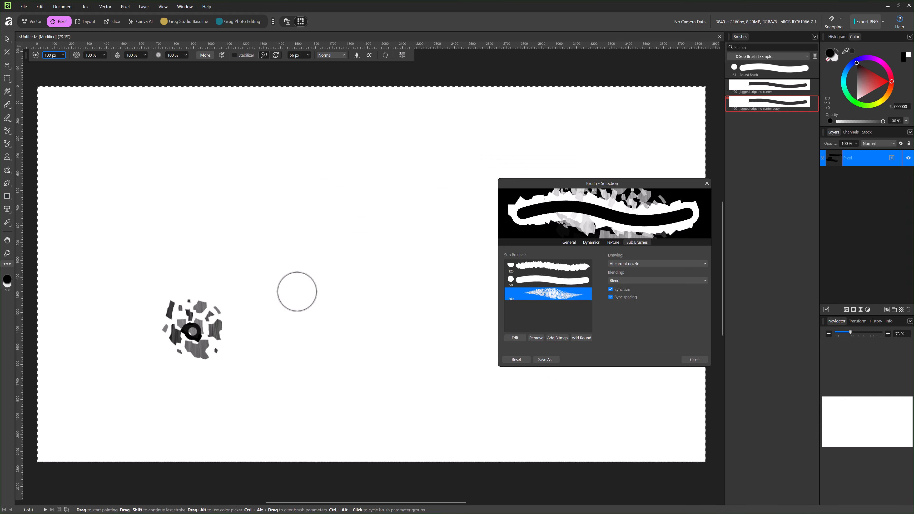
pyautogui.moveTo(166, 166); pyautogui.dragTo(443, 166)
pyautogui.moveTo(137, 257); pyautogui.dragTo(386, 248)
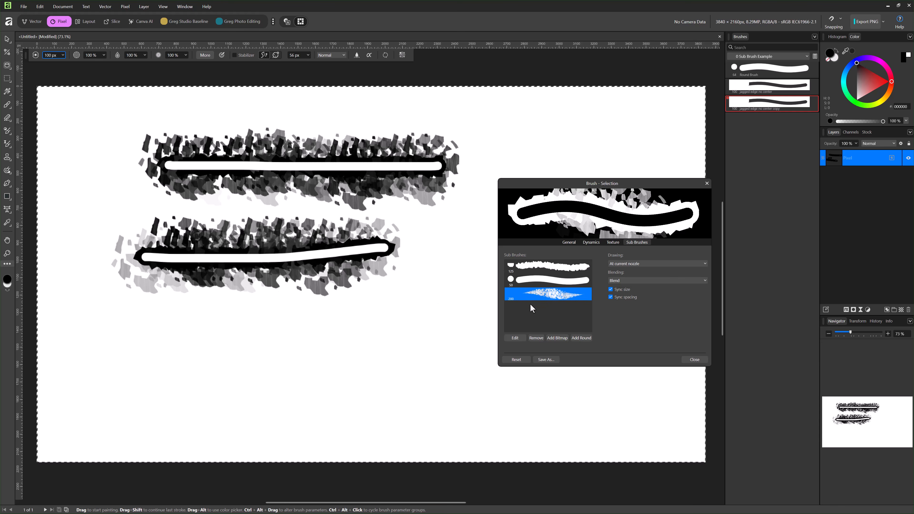
# Set the fragments sub brush's Flow to 14%, close its editor, and test the softer fragments with strokes on the lower canvas
pyautogui.doubleClick(532, 296)
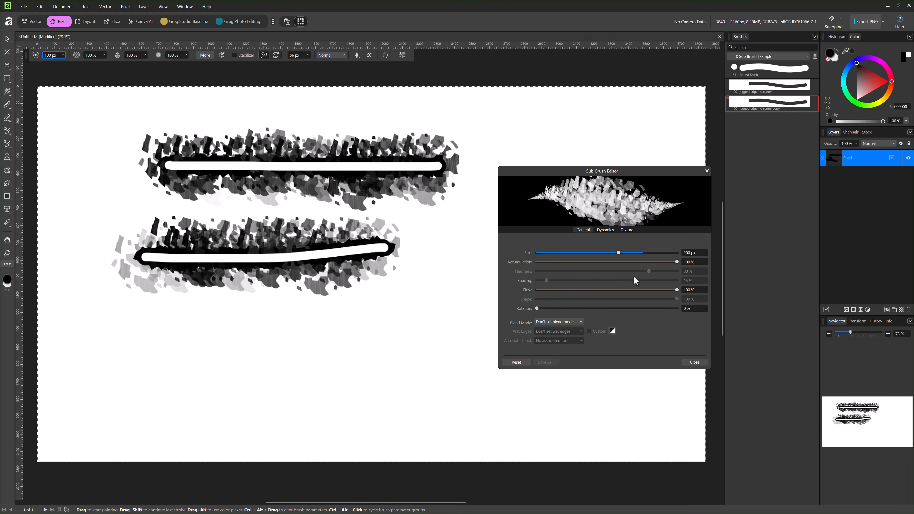
pyautogui.moveTo(645, 291); pyautogui.dragTo(555, 296)
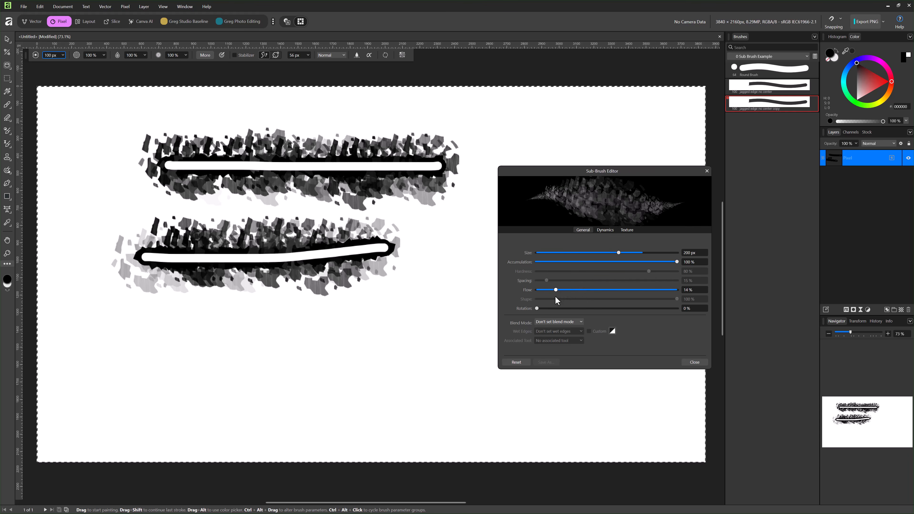
pyautogui.click(706, 171)
pyautogui.moveTo(221, 358); pyautogui.dragTo(427, 358)
pyautogui.click(101, 383)
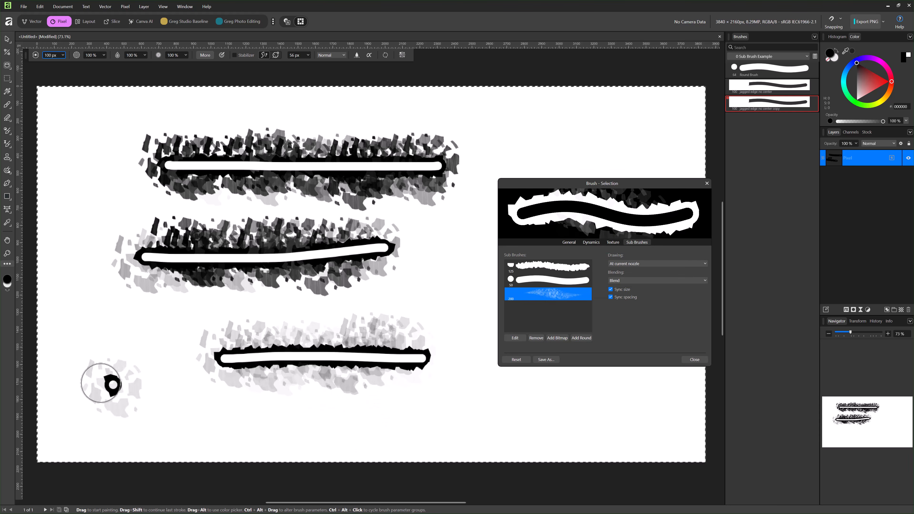
pyautogui.moveTo(101, 383); pyautogui.dragTo(282, 387)
pyautogui.moveTo(216, 427); pyautogui.dragTo(417, 430)
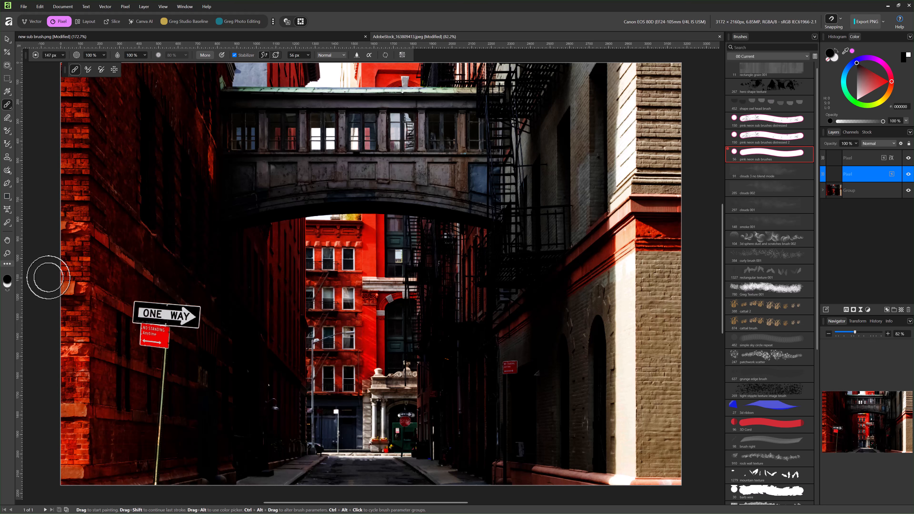
# Paint a wavy pink neon stroke across the alley photo on the middle pixel layer and hide that layer
pyautogui.moveTo(43, 284)
pyautogui.mouseDown()
pyautogui.moveTo(90, 241)
pyautogui.moveTo(501, 288)
pyautogui.moveTo(517, 213)
pyautogui.mouseUp()
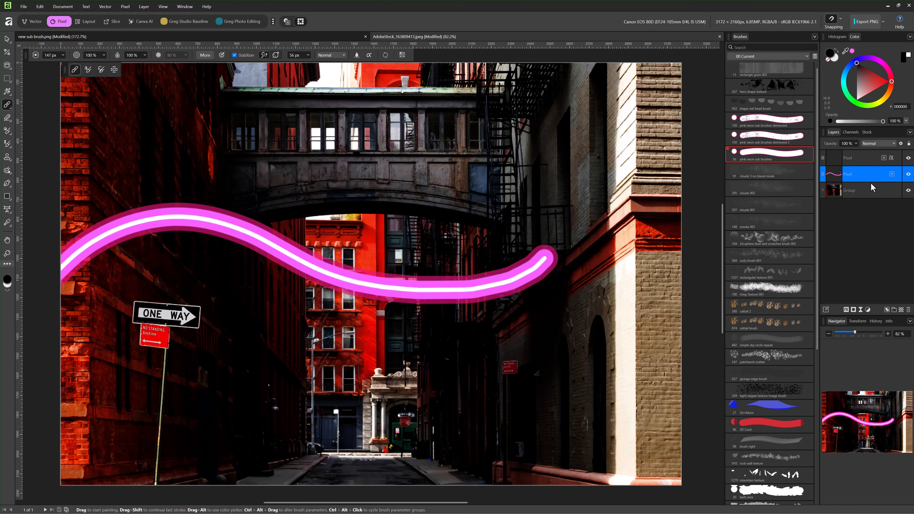
pyautogui.click(909, 176)
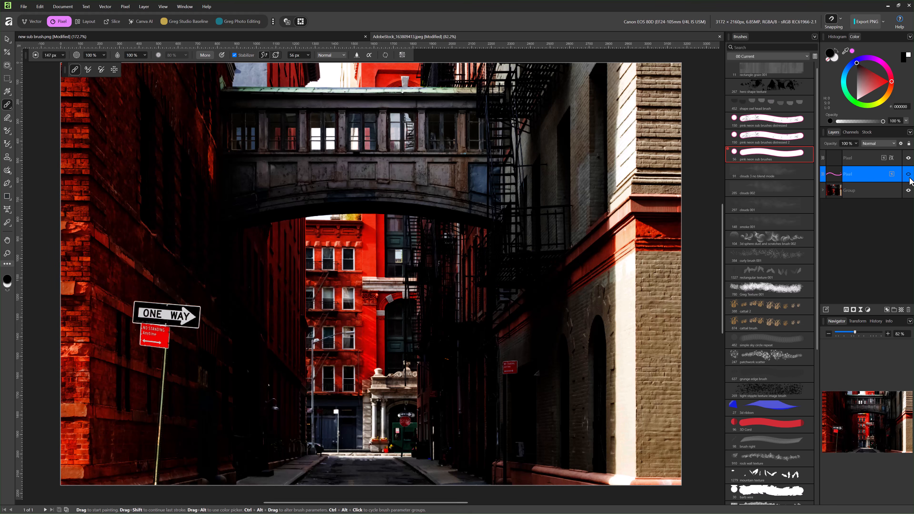
# Review the top pixel layer's Outer Glow effect settings and paint a pink neon stroke across the alley on that layer
pyautogui.click(892, 159)
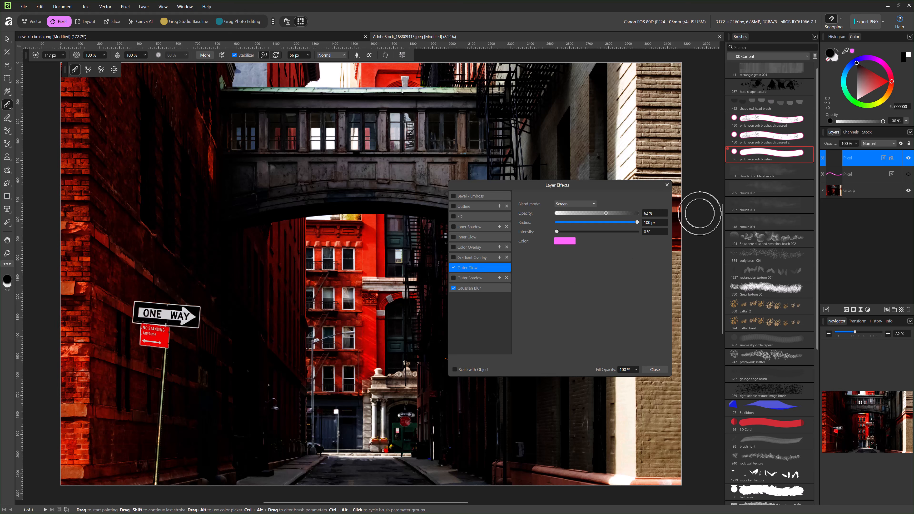
pyautogui.click(668, 186)
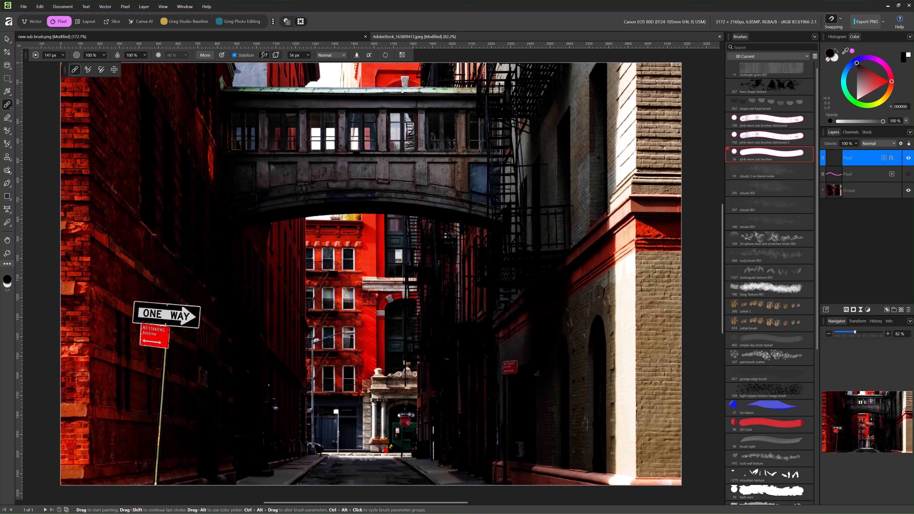
pyautogui.moveTo(62, 183)
pyautogui.mouseDown()
pyautogui.moveTo(104, 144)
pyautogui.moveTo(158, 119)
pyautogui.moveTo(338, 234)
pyautogui.moveTo(407, 241)
pyautogui.moveTo(547, 168)
pyautogui.moveTo(681, 253)
pyautogui.mouseUp()
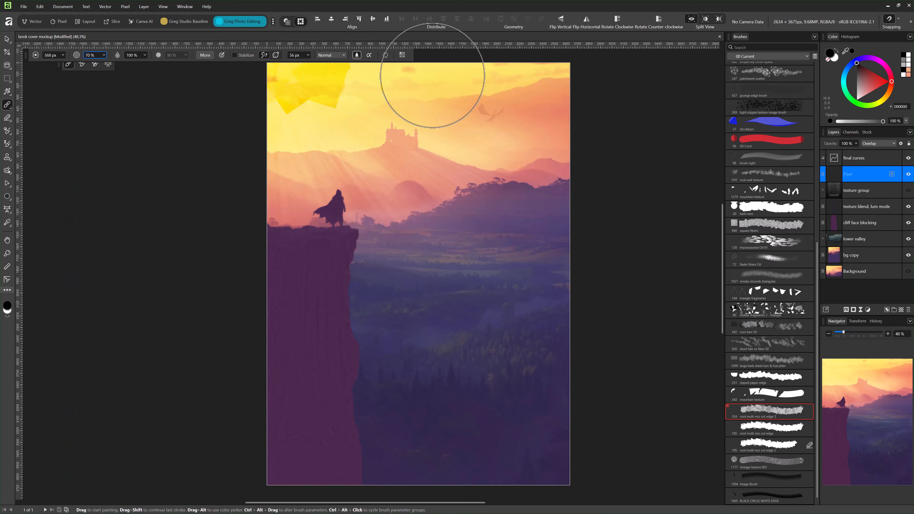
# Paint textured strokes from the book cover's sky down to the cliff face on the Overlay pixel layer
pyautogui.moveTo(428, 67)
pyautogui.mouseDown()
pyautogui.moveTo(239, 127)
pyautogui.moveTo(221, 205)
pyautogui.moveTo(657, 342)
pyautogui.moveTo(400, 400)
pyautogui.moveTo(273, 449)
pyautogui.moveTo(182, 457)
pyautogui.mouseUp()
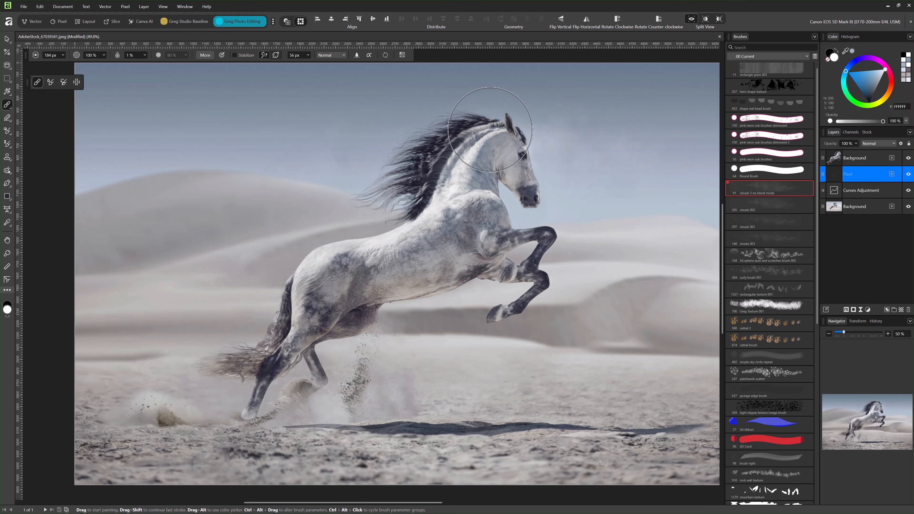
# Paint white clouds in the sky behind the horse and scatter flying sand particles in front of its legs
pyautogui.moveTo(378, 143)
pyautogui.mouseDown()
pyautogui.moveTo(360, 140)
pyautogui.moveTo(394, 137)
pyautogui.moveTo(304, 132)
pyautogui.mouseUp()
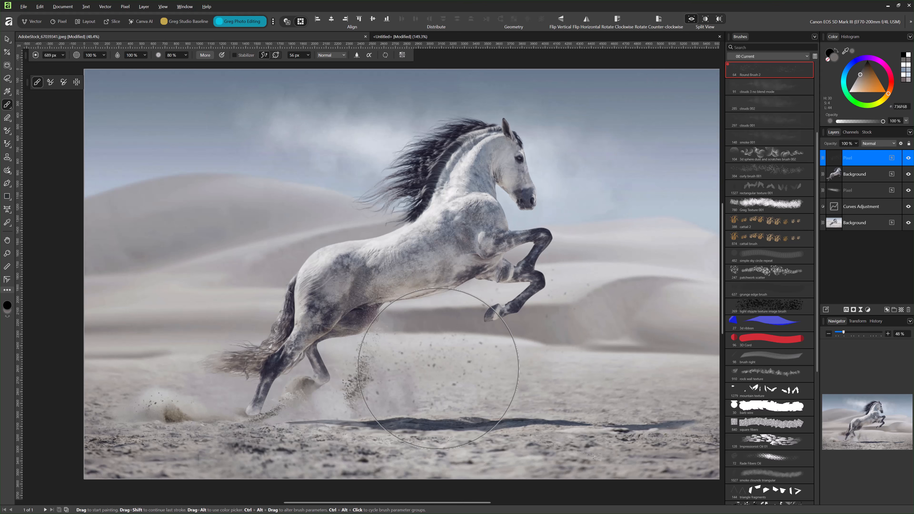
pyautogui.moveTo(485, 358); pyautogui.dragTo(642, 235)
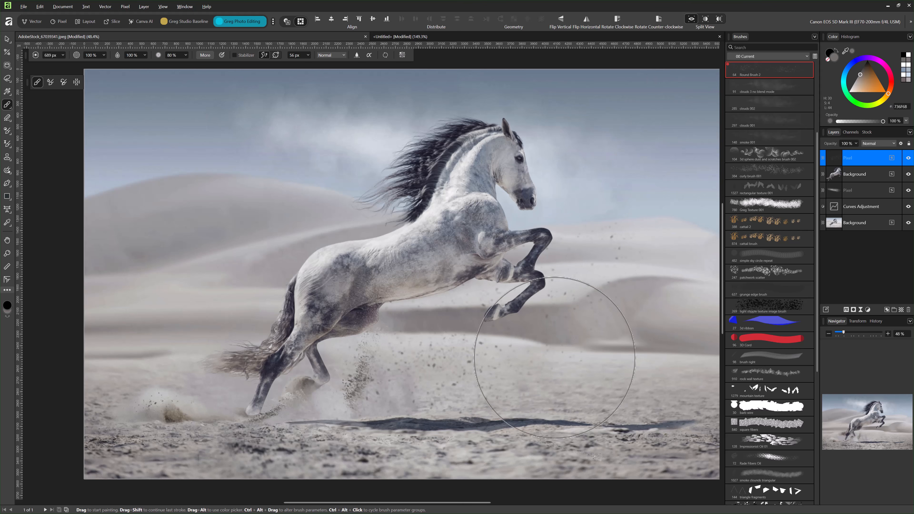
pyautogui.moveTo(484, 403)
pyautogui.mouseDown()
pyautogui.moveTo(634, 333)
pyautogui.moveTo(707, 219)
pyautogui.mouseUp()
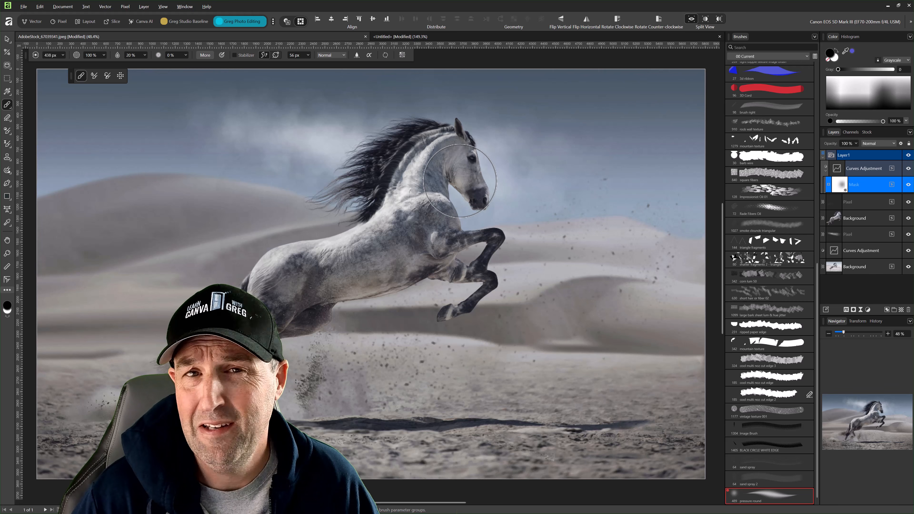
# Paint black over the horse's head, neck and shoulder on the Curves Adjustment's mask
pyautogui.moveTo(466, 180)
pyautogui.mouseDown()
pyautogui.moveTo(507, 182)
pyautogui.moveTo(428, 167)
pyautogui.mouseUp()
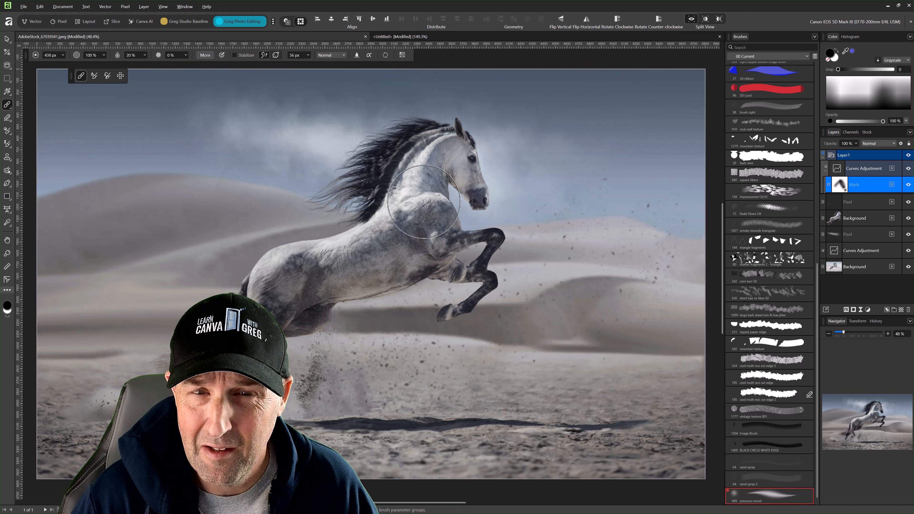
pyautogui.moveTo(424, 202)
pyautogui.mouseDown()
pyautogui.moveTo(457, 208)
pyautogui.moveTo(426, 165)
pyautogui.moveTo(440, 222)
pyautogui.moveTo(453, 157)
pyautogui.moveTo(410, 223)
pyautogui.moveTo(425, 207)
pyautogui.mouseUp()
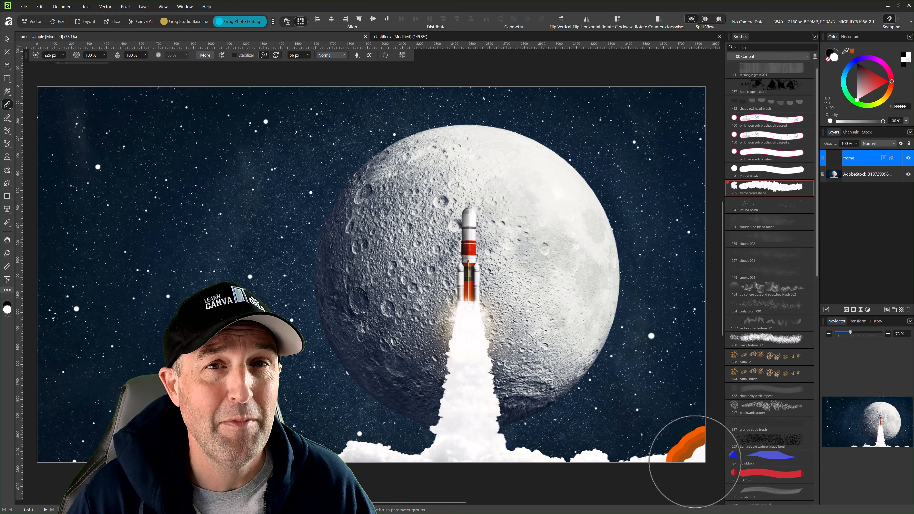
# Paint a jagged cloud-shaped white and orange frame around all edges of the rocket and moon image
pyautogui.moveTo(694, 466); pyautogui.dragTo(254, 463)
pyautogui.moveTo(116, 463)
pyautogui.mouseDown()
pyautogui.moveTo(45, 456)
pyautogui.moveTo(42, 343)
pyautogui.moveTo(71, 126)
pyautogui.moveTo(88, 92)
pyautogui.moveTo(493, 99)
pyautogui.moveTo(698, 151)
pyautogui.moveTo(686, 81)
pyautogui.moveTo(708, 199)
pyautogui.moveTo(715, 468)
pyautogui.mouseUp()
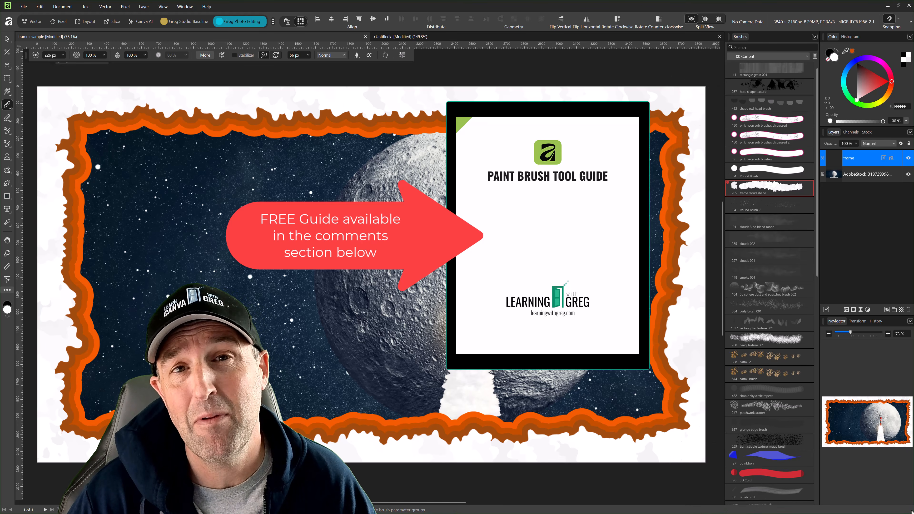